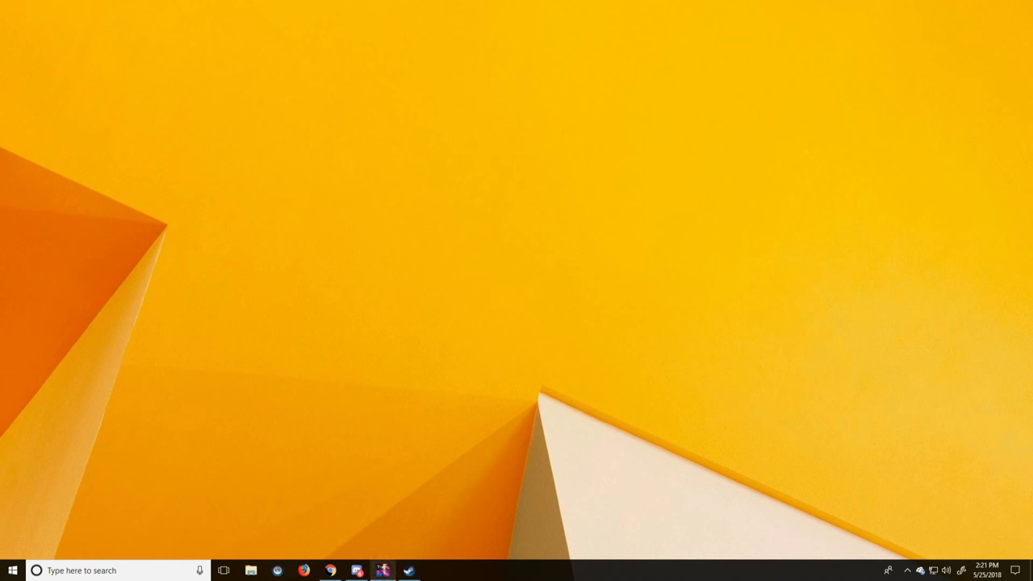
Launch the Kanova Technology Preview (SteamVR) from the Steam library and move the SteamVR status window out of the way.
click(409, 570)
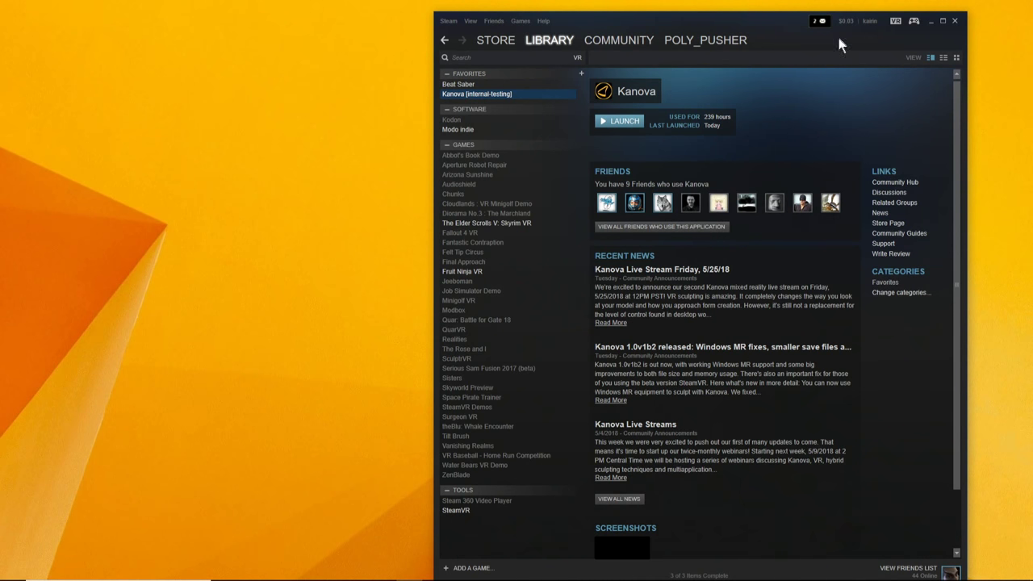
double_click(492, 96)
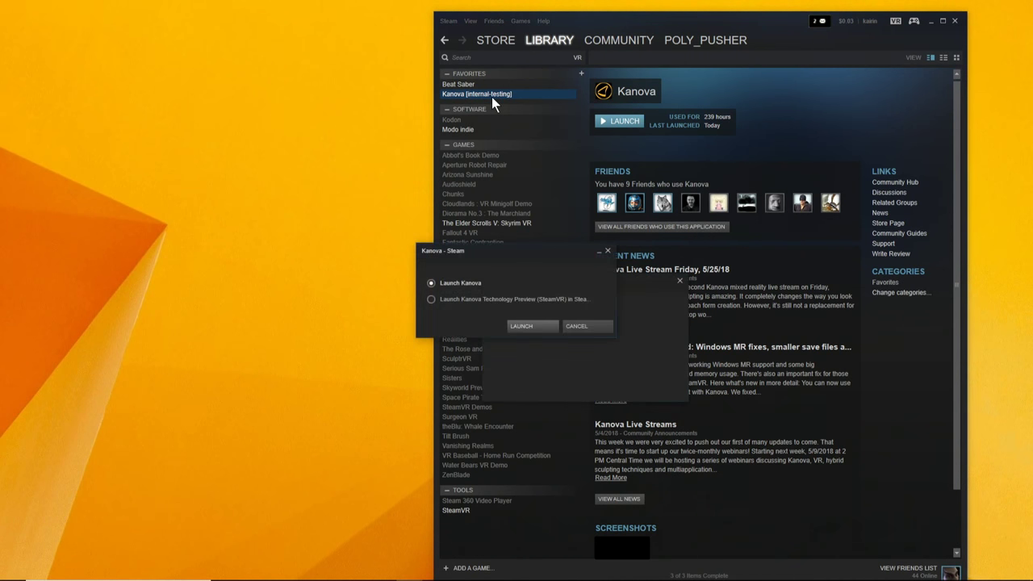
click(483, 301)
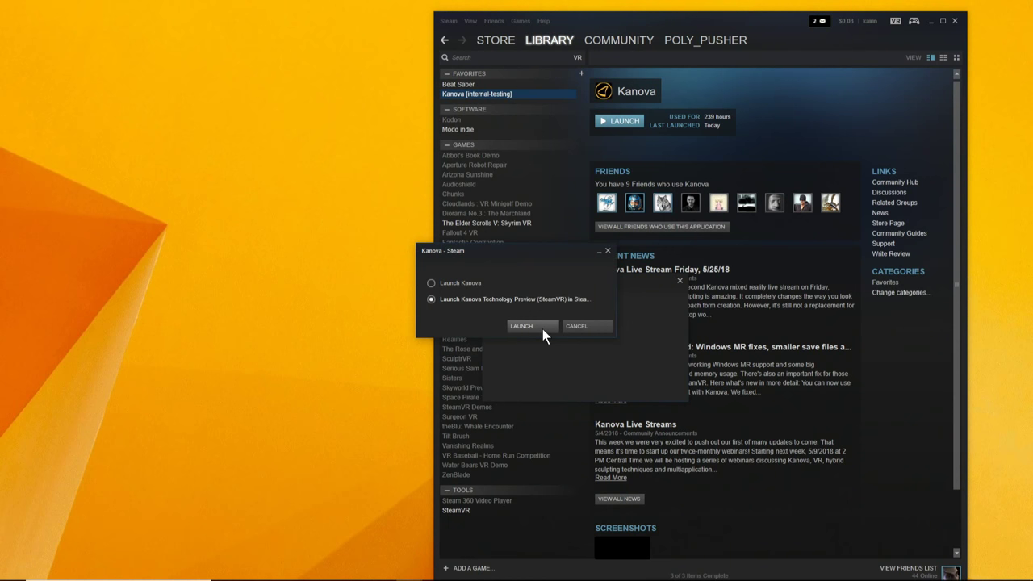
click(537, 326)
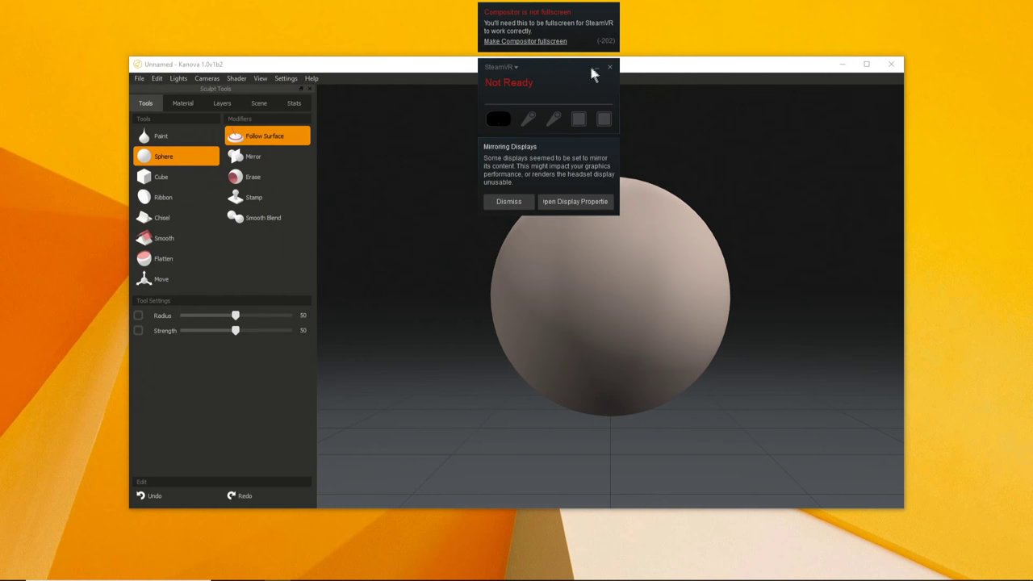
click(596, 68)
double_click(606, 68)
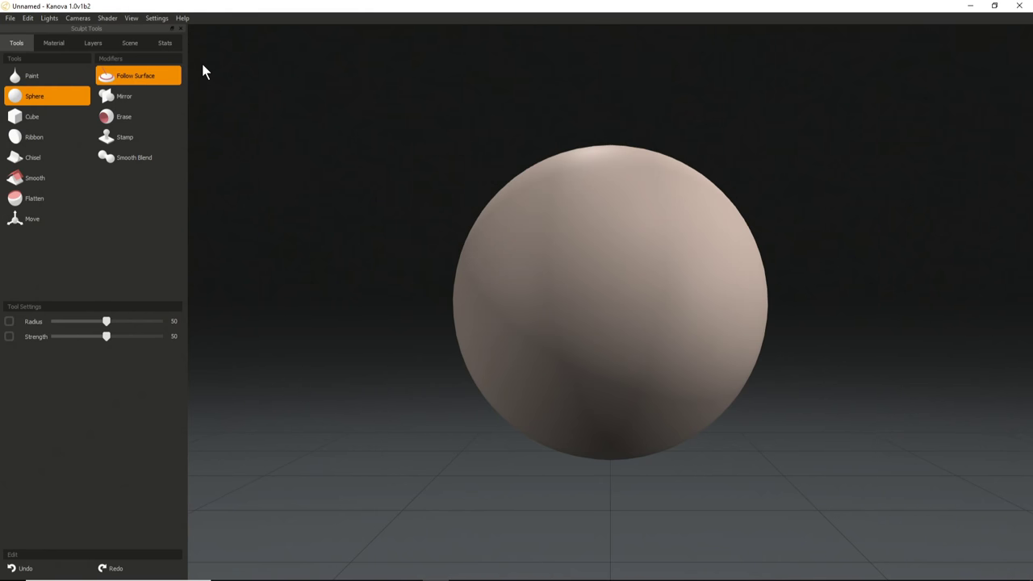
Open the model file dEMON3.00013.dfm from the Downloads folder.
click(11, 19)
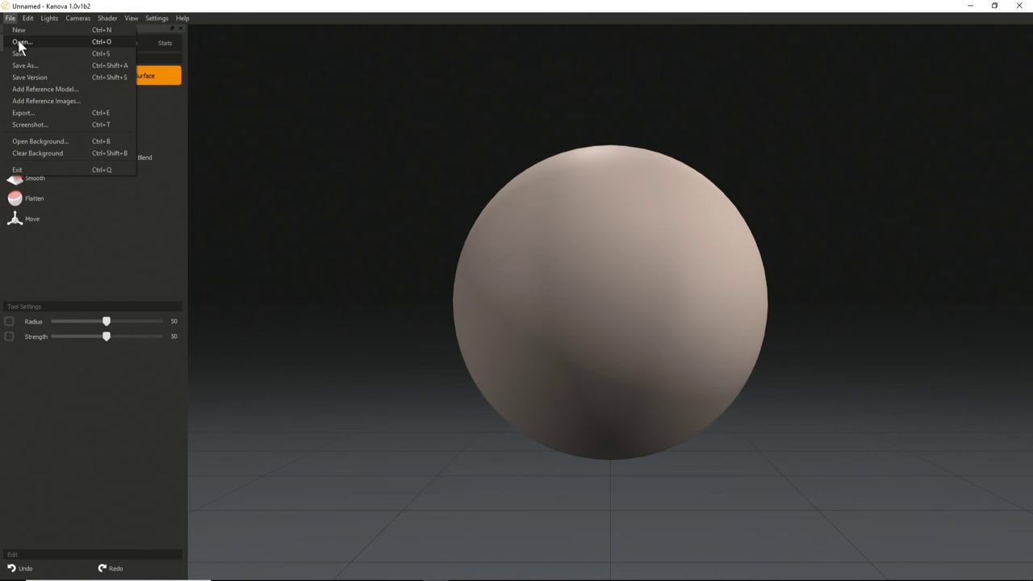
click(20, 42)
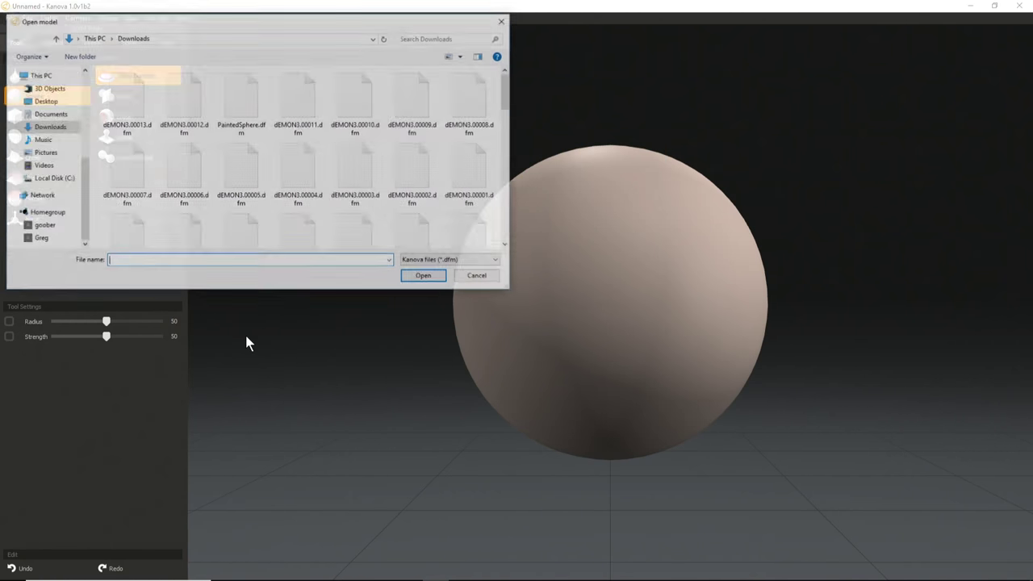
click(135, 106)
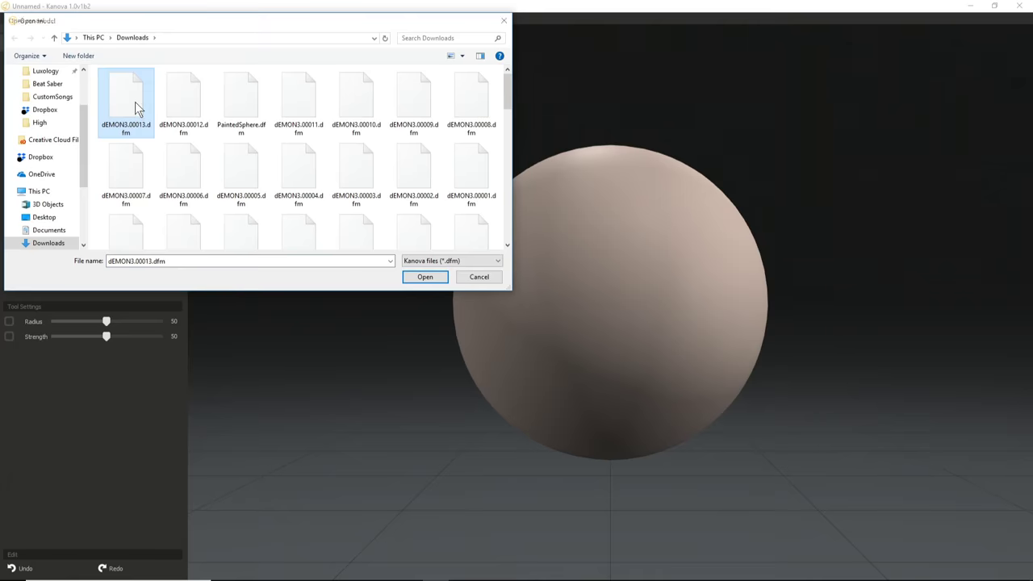
double_click(135, 105)
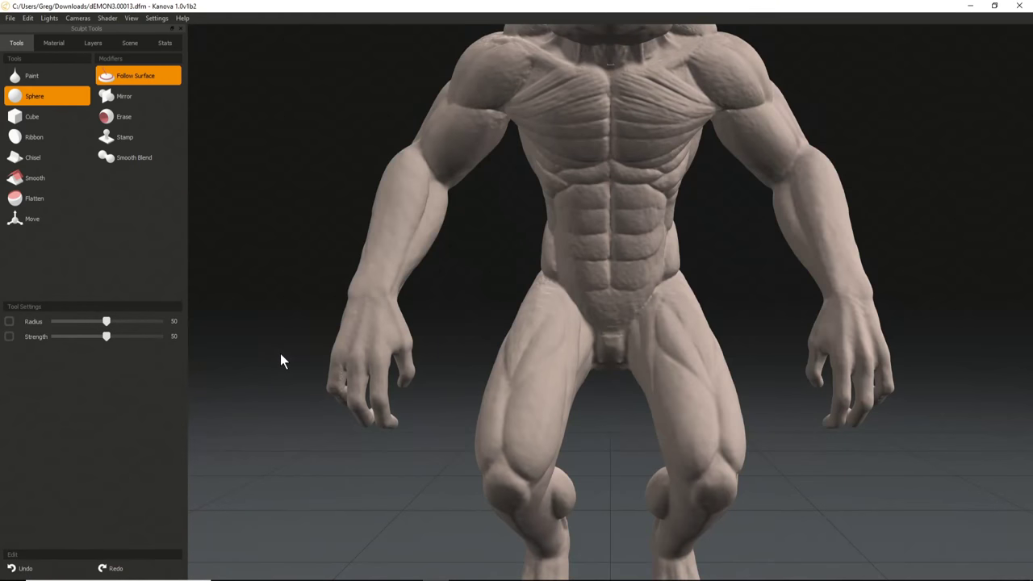
List the scene's layers and select Layer 4.
middle_drag(677, 377, 682, 316)
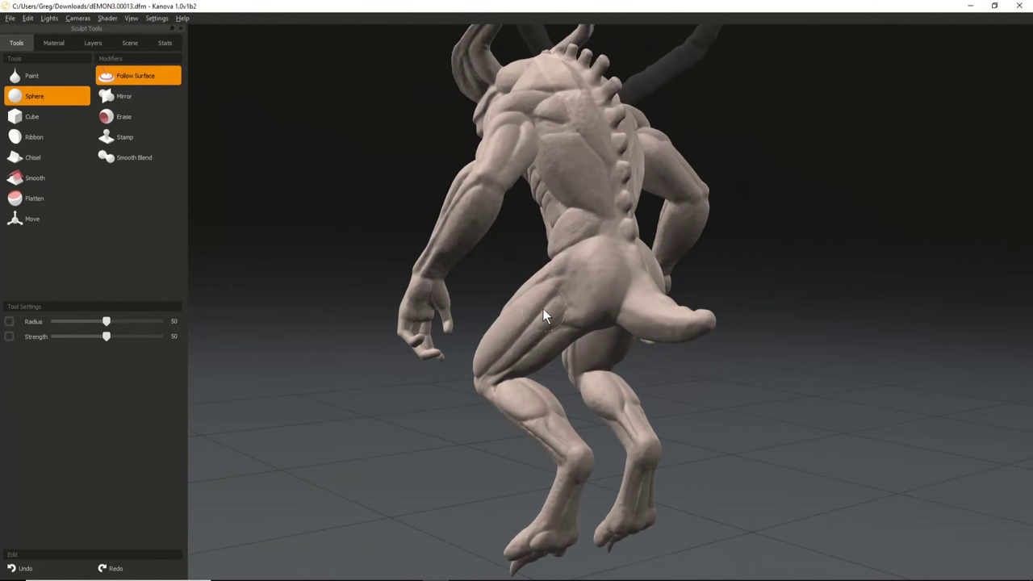
right_drag(501, 313, 707, 312)
middle_drag(710, 315, 629, 332)
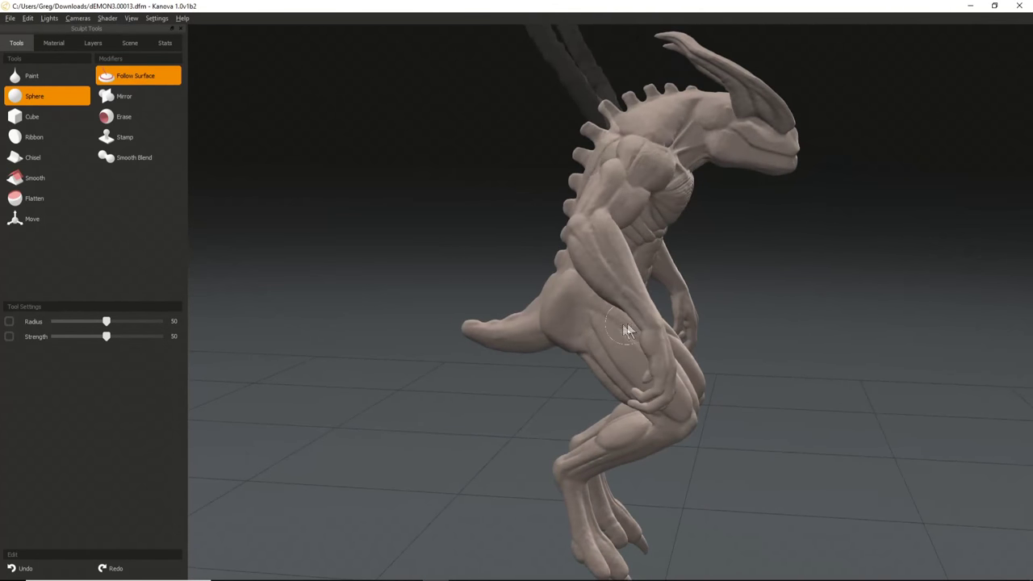
click(93, 43)
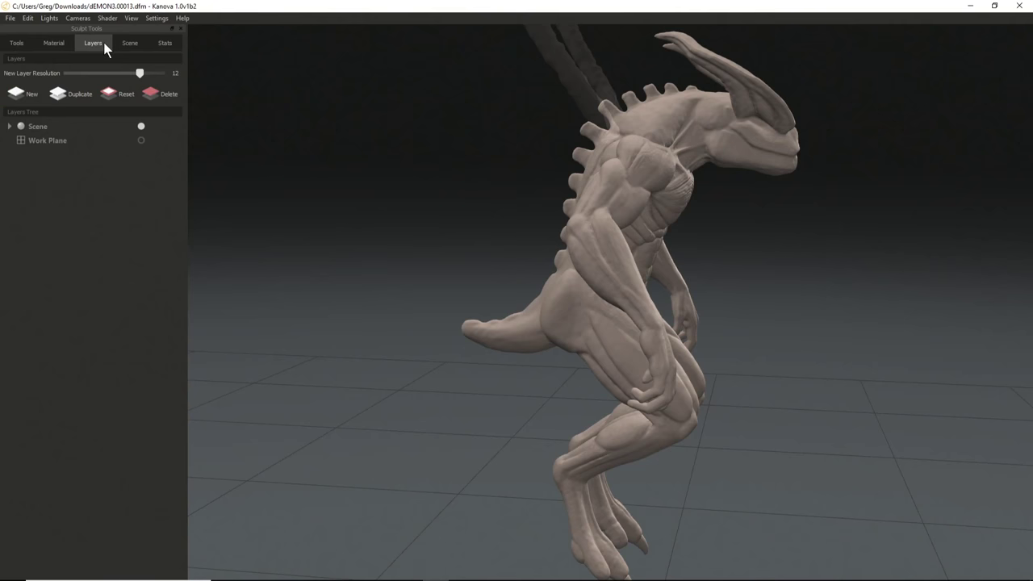
click(10, 127)
click(46, 153)
Examine the full demon sculpt from both sides and from the front.
middle_drag(468, 217, 646, 355)
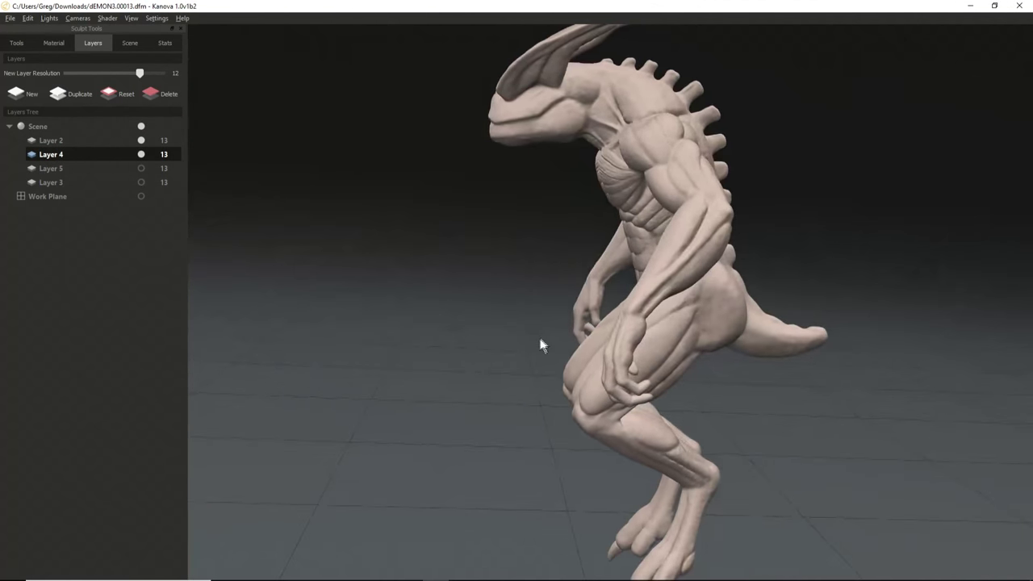
middle_drag(537, 346, 582, 353)
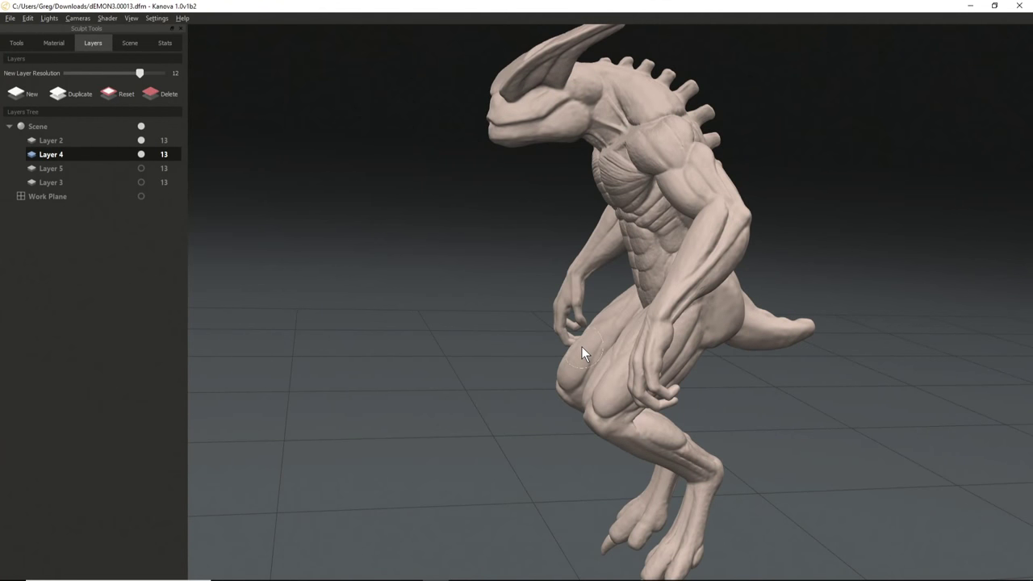
middle_drag(581, 348, 861, 323)
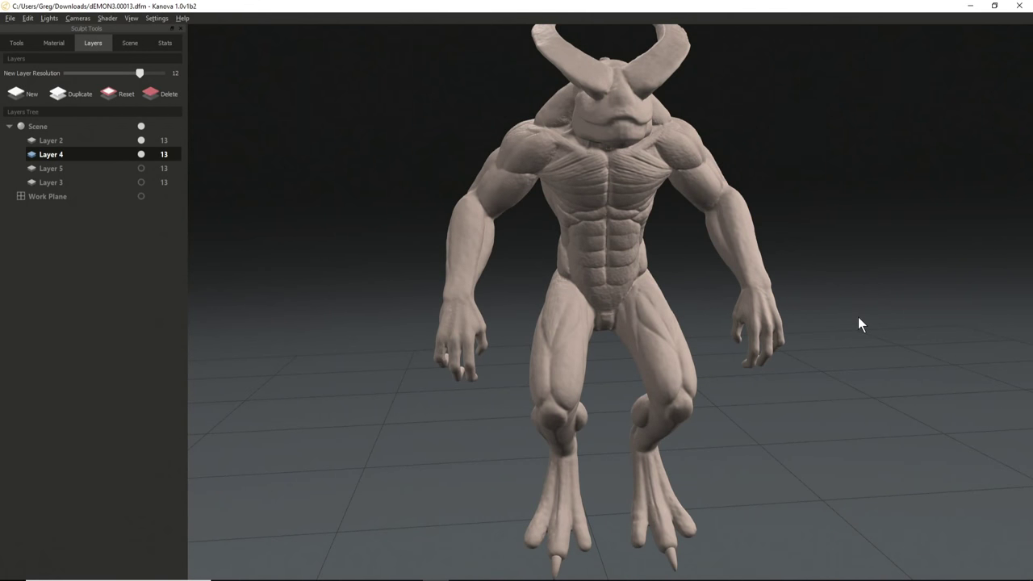
mouse_move(812, 299)
middle_down()
mouse_move(616, 426)
mouse_move(620, 403)
mouse_move(538, 348)
mouse_move(489, 389)
mouse_move(577, 304)
mouse_move(578, 313)
middle_up()
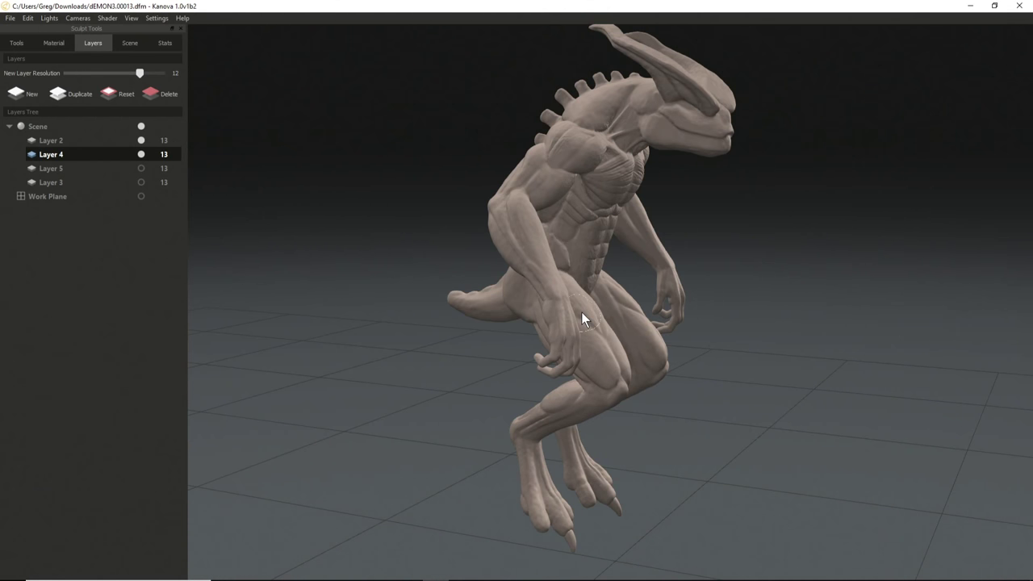
alt+drag(685, 348, 619, 337)
mouse_move(620, 345)
middle_down()
mouse_move(635, 369)
mouse_move(551, 412)
mouse_move(536, 376)
mouse_move(597, 347)
mouse_move(231, 170)
middle_up()
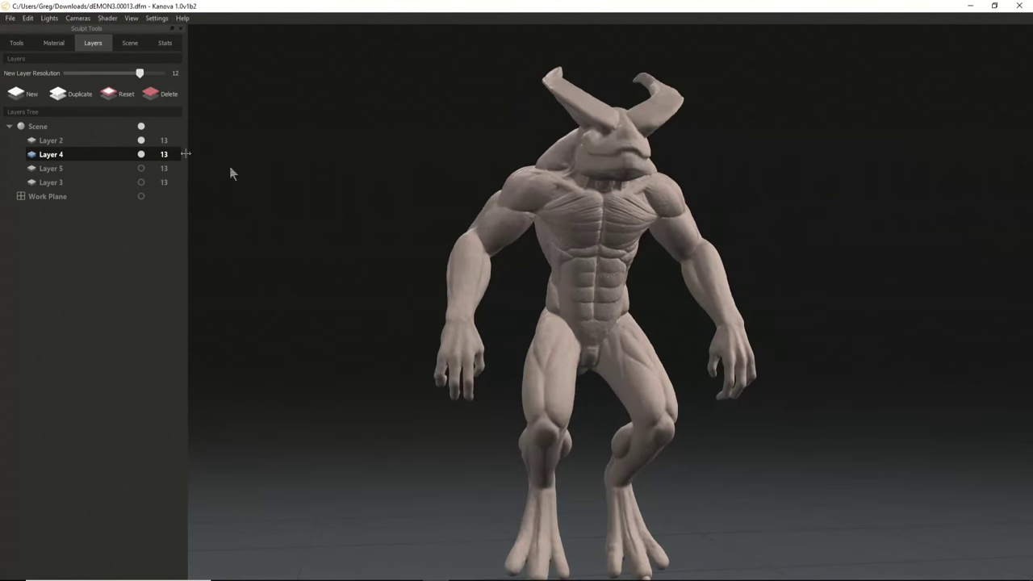
Bring up the sculpting tools, reduce the Sphere tool's radius to 8 and turn on the Mirror modifier.
click(16, 43)
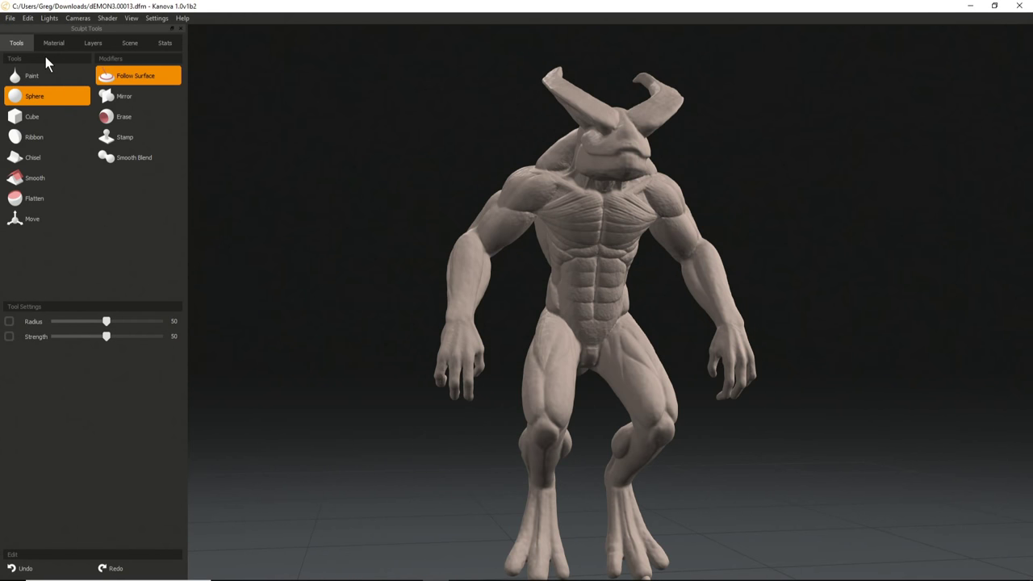
alt+drag(468, 234, 792, 360)
middle_drag(792, 360, 693, 327)
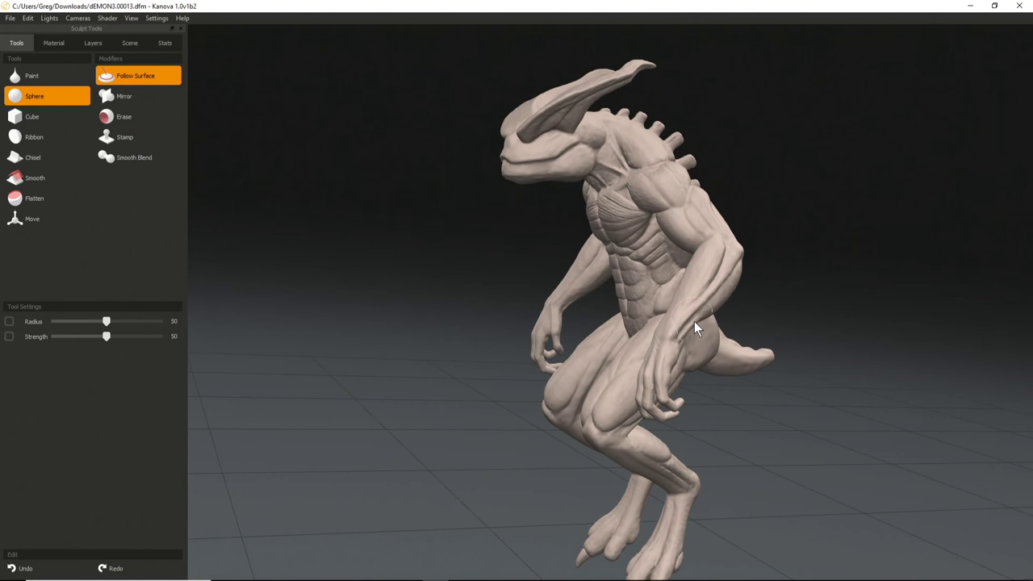
middle_drag(685, 320, 645, 347)
scroll(606, 251, up, 5)
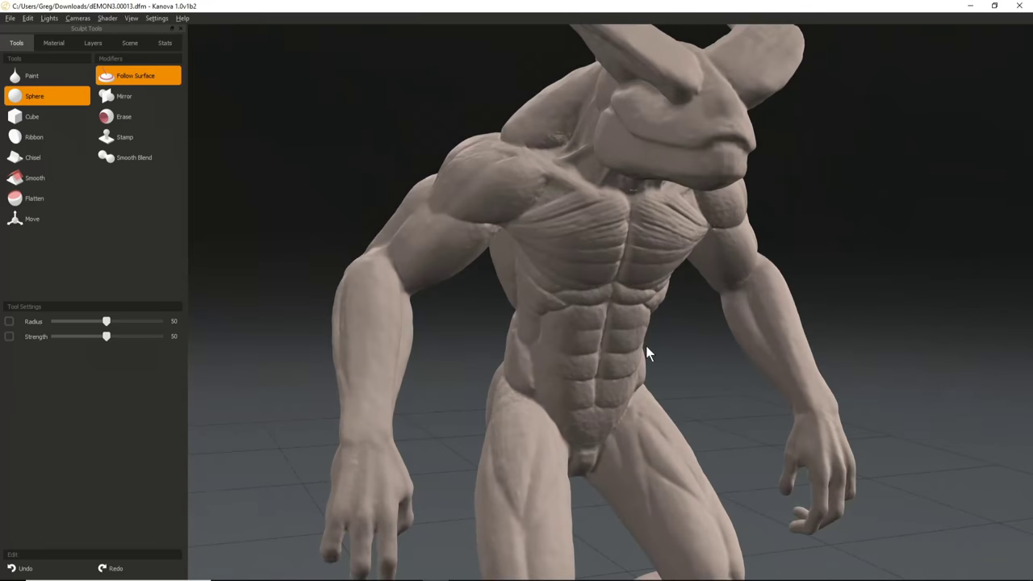
drag(574, 352, 531, 355)
middle_drag(605, 351, 576, 357)
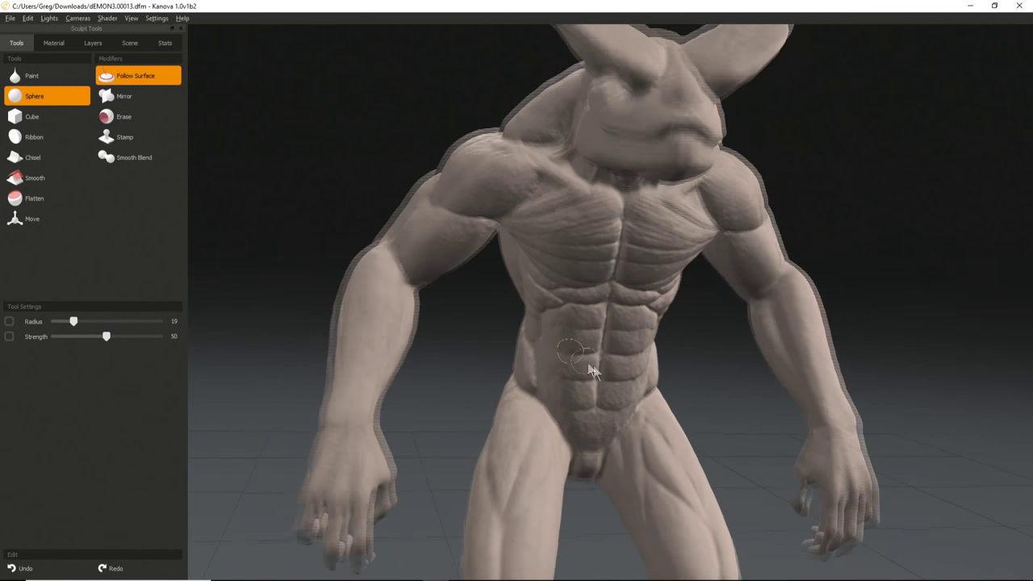
scroll(575, 358, up, 1)
click(137, 97)
mouse_move(479, 331)
middle_down()
mouse_move(538, 346)
mouse_move(676, 417)
mouse_move(599, 404)
mouse_move(570, 315)
middle_up()
drag(569, 315, 570, 323)
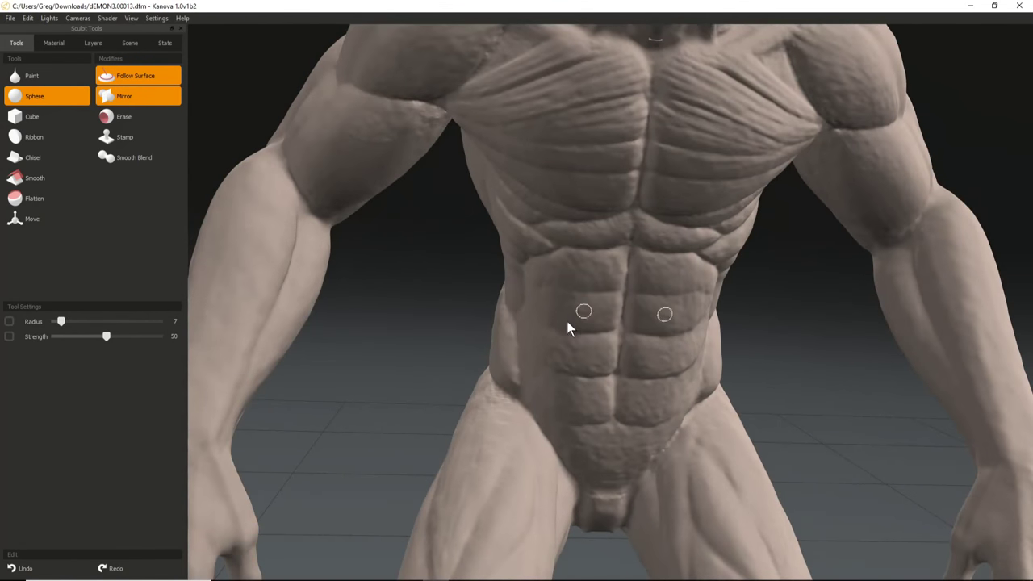
scroll(577, 325, up, 4)
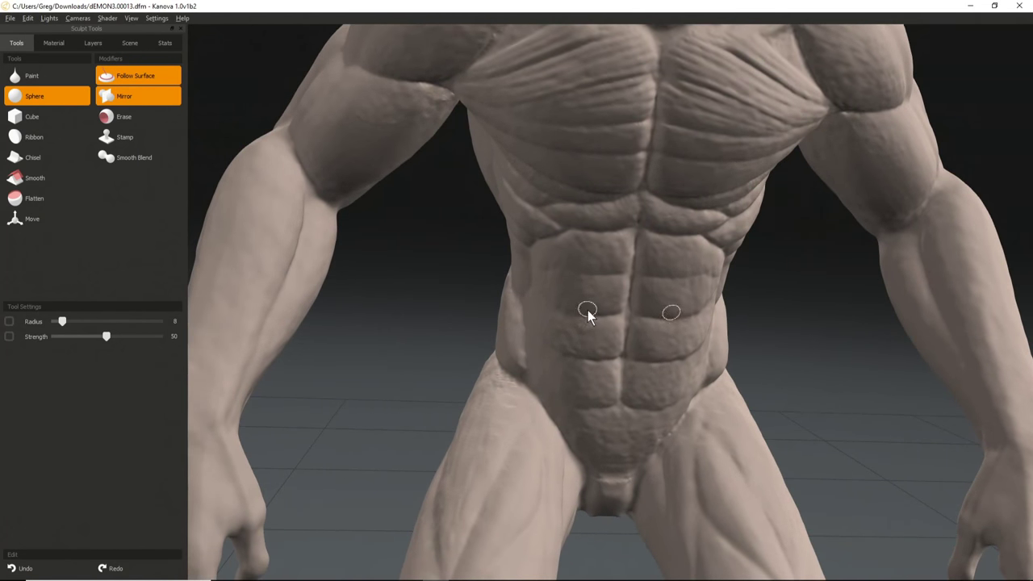
scroll(341, 269, down, 5)
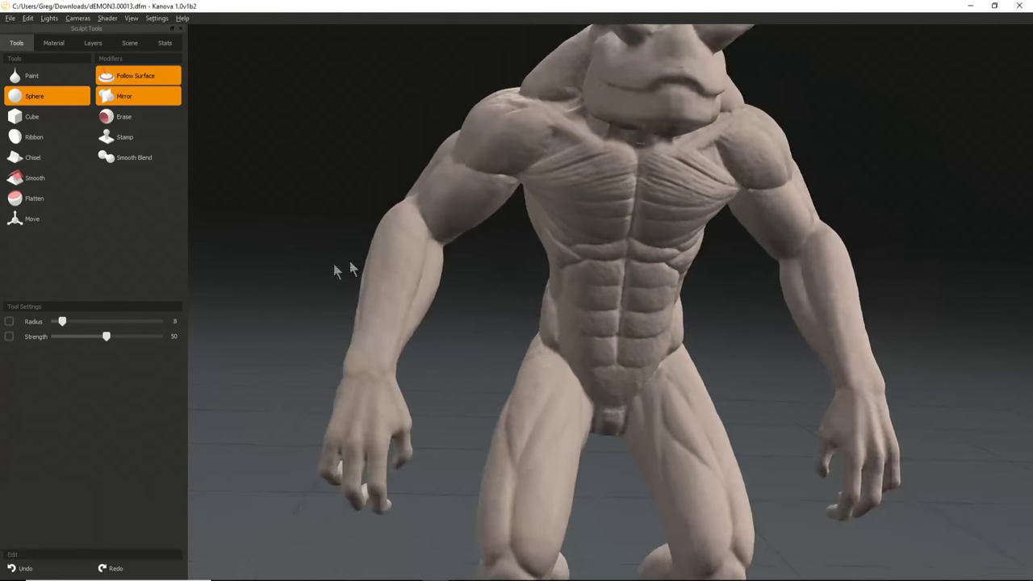
Review the scene's display, lighting and shader options and bring up the model statistics.
click(129, 43)
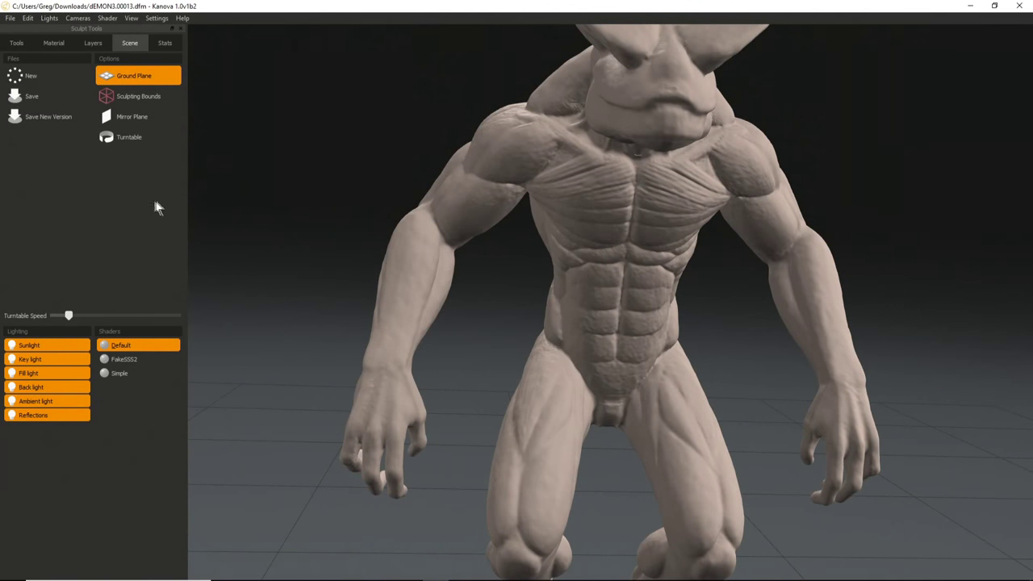
alt+right_drag(572, 324, 319, 259)
alt+drag(476, 338, 601, 367)
middle_drag(529, 331, 459, 222)
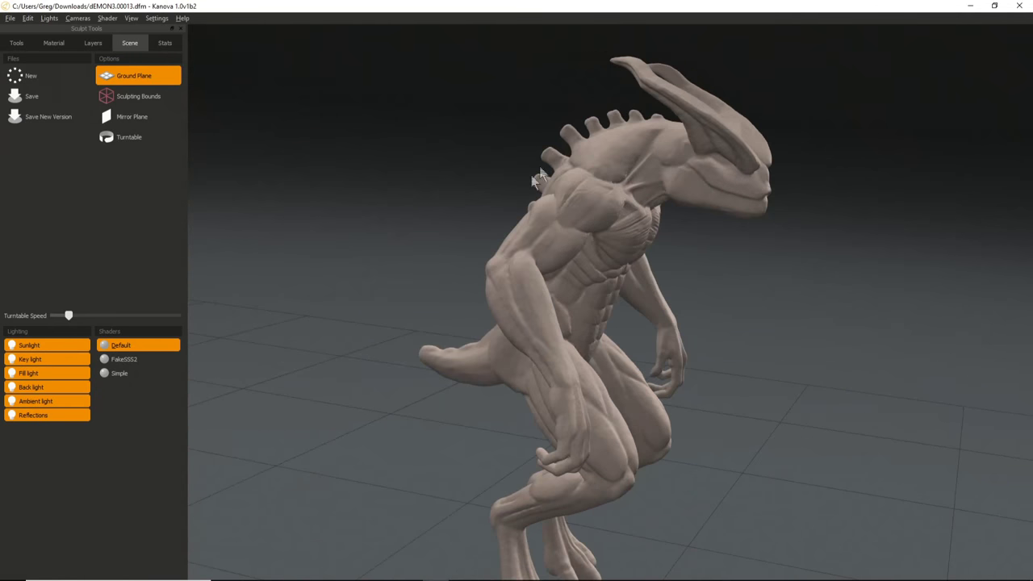
click(163, 44)
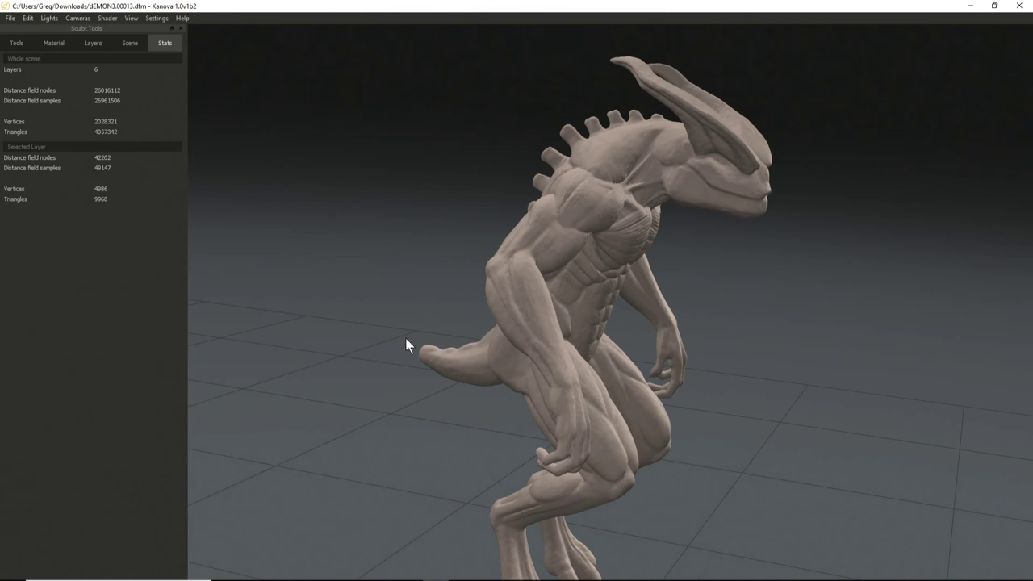
Show the wireframe of all layers and examine the mesh density on the demon's torso up close.
click(128, 19)
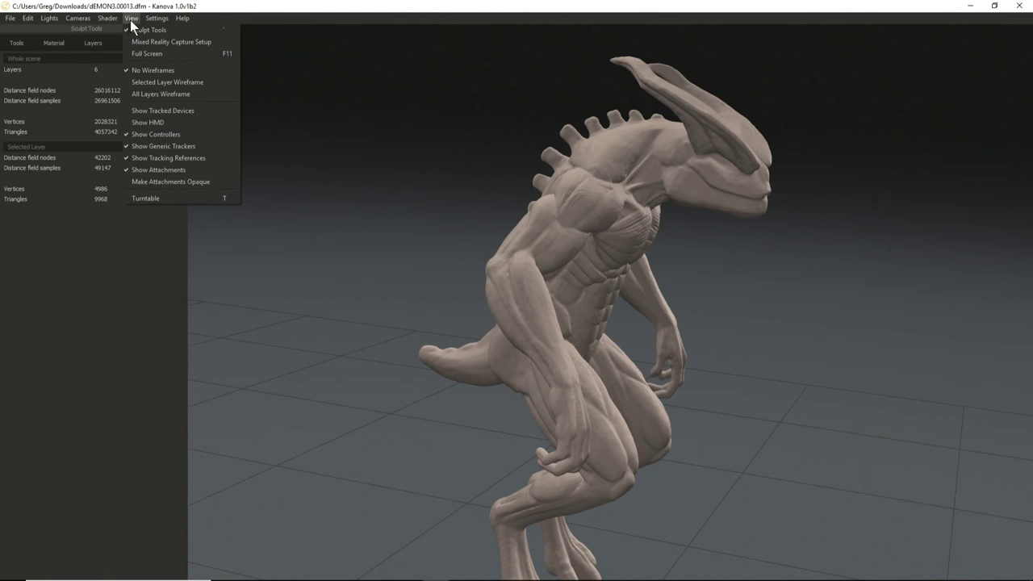
click(159, 93)
alt+drag(463, 323, 491, 291)
alt+right_drag(670, 355, 710, 402)
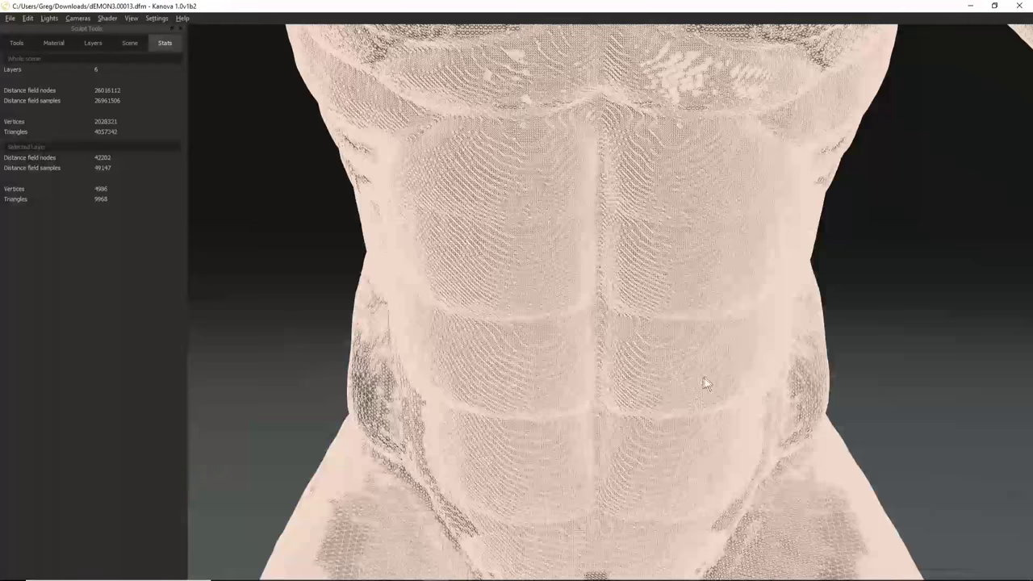
alt+drag(701, 378, 574, 323)
alt+middle_drag(574, 324, 538, 291)
alt+right_drag(564, 318, 592, 314)
alt+drag(591, 315, 469, 284)
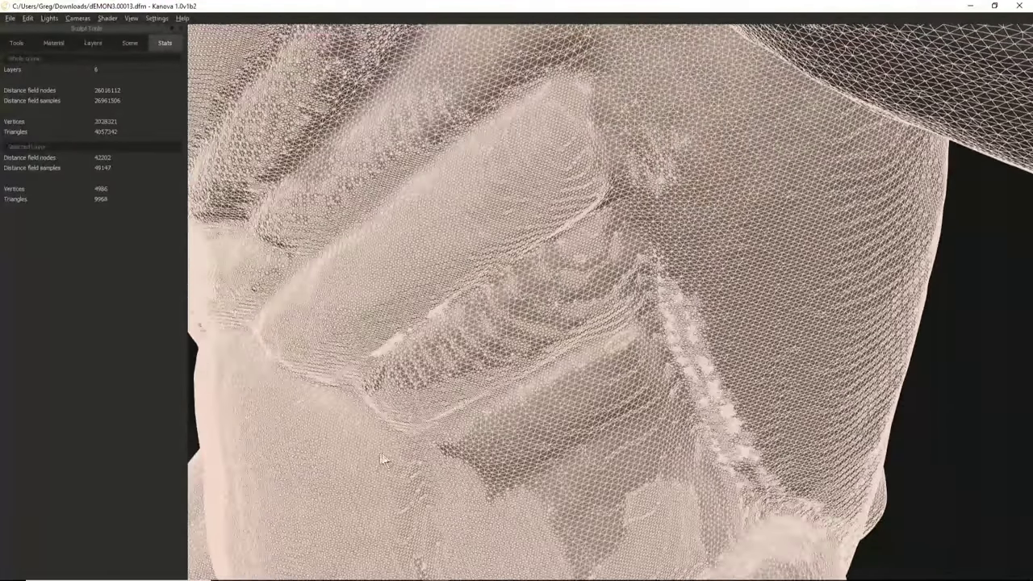
alt+right_drag(617, 360, 563, 329)
alt+right_drag(370, 334, 346, 314)
alt+drag(346, 314, 500, 349)
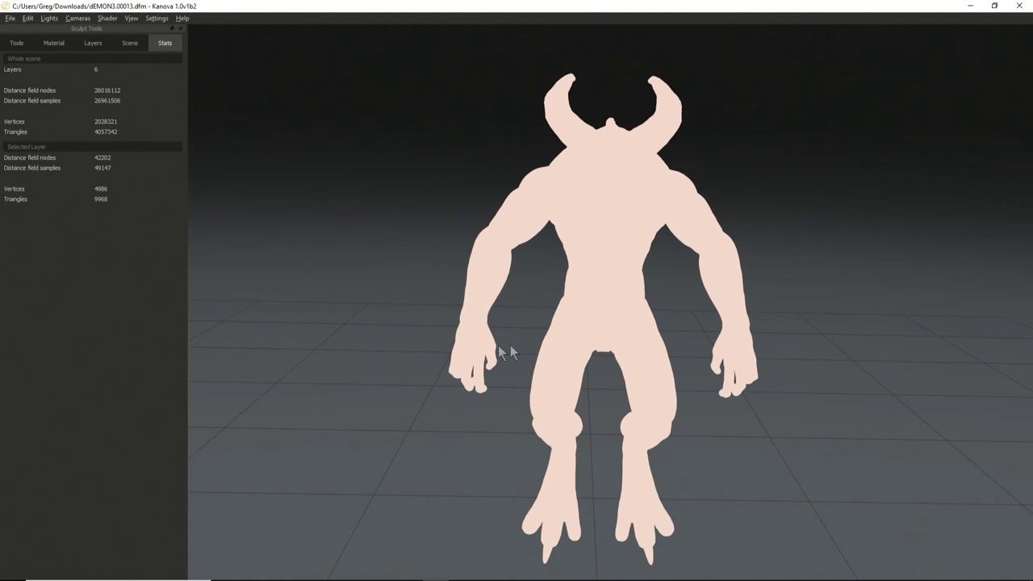
Turn off the wireframe display to show the demon as a shaded model.
click(131, 18)
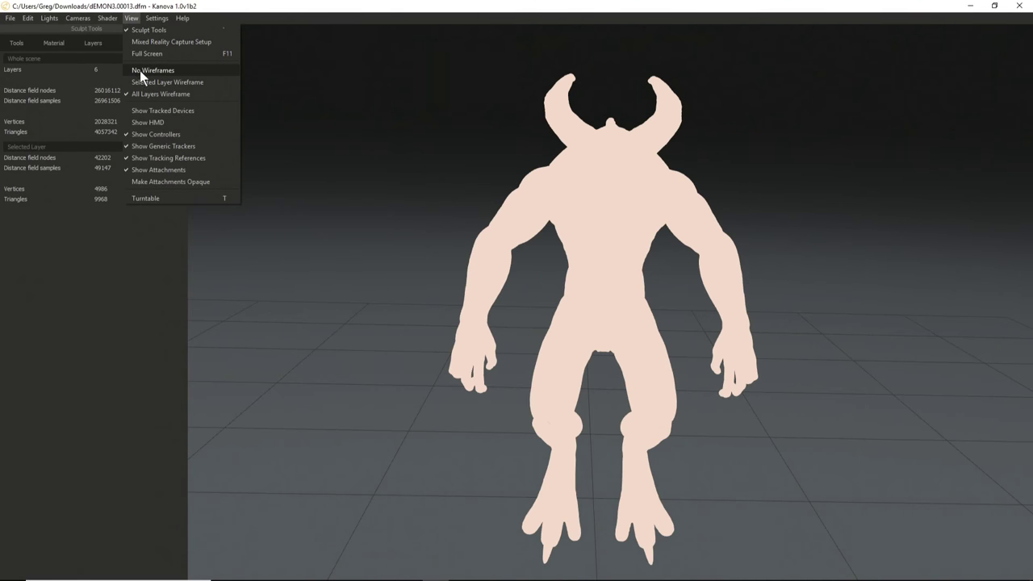
click(142, 69)
mouse_move(452, 307)
mouse_down()
mouse_move(661, 319)
mouse_move(492, 380)
mouse_move(509, 408)
mouse_up()
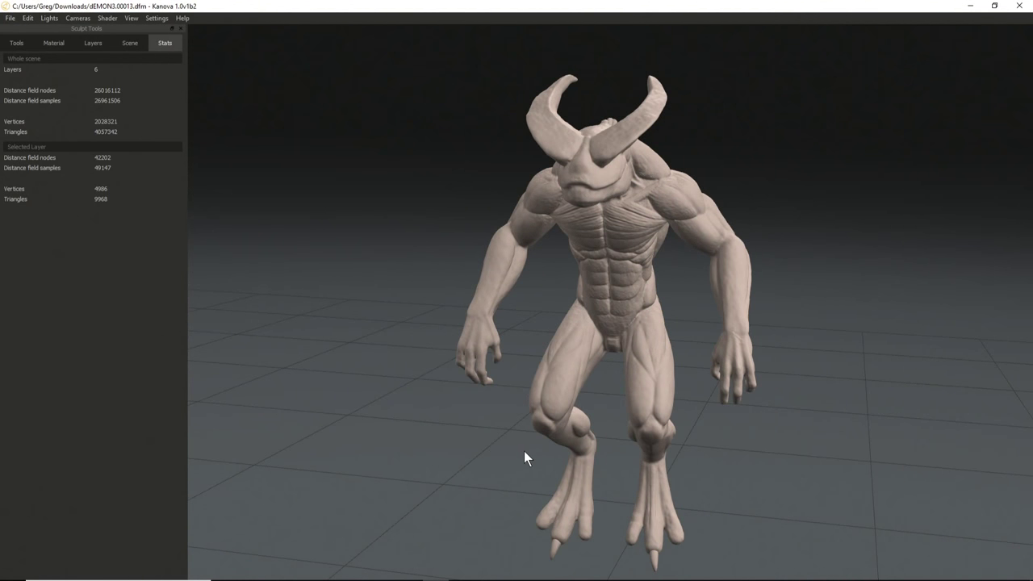
click(130, 18)
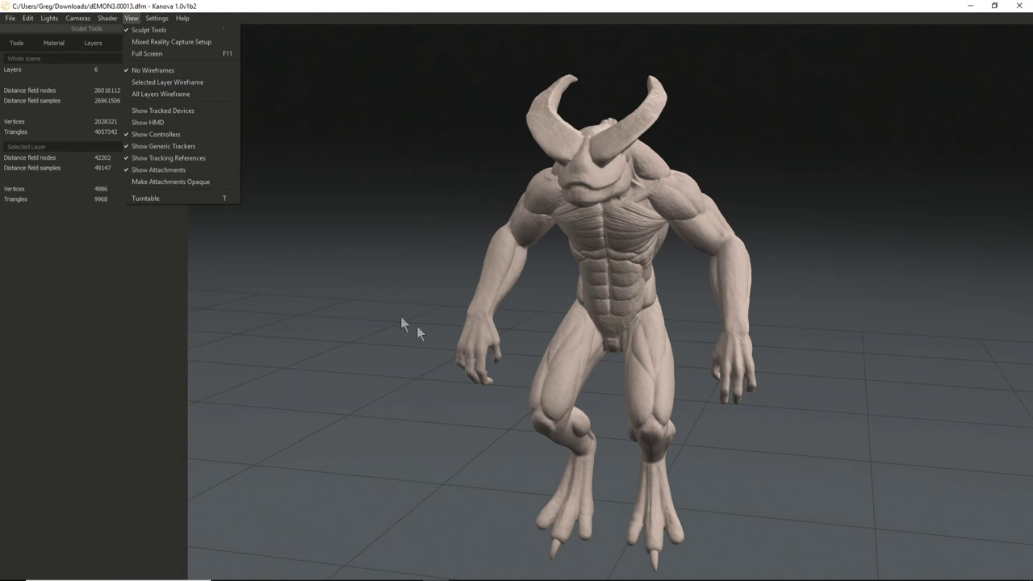
click(445, 348)
drag(397, 288, 436, 278)
right_drag(613, 319, 828, 499)
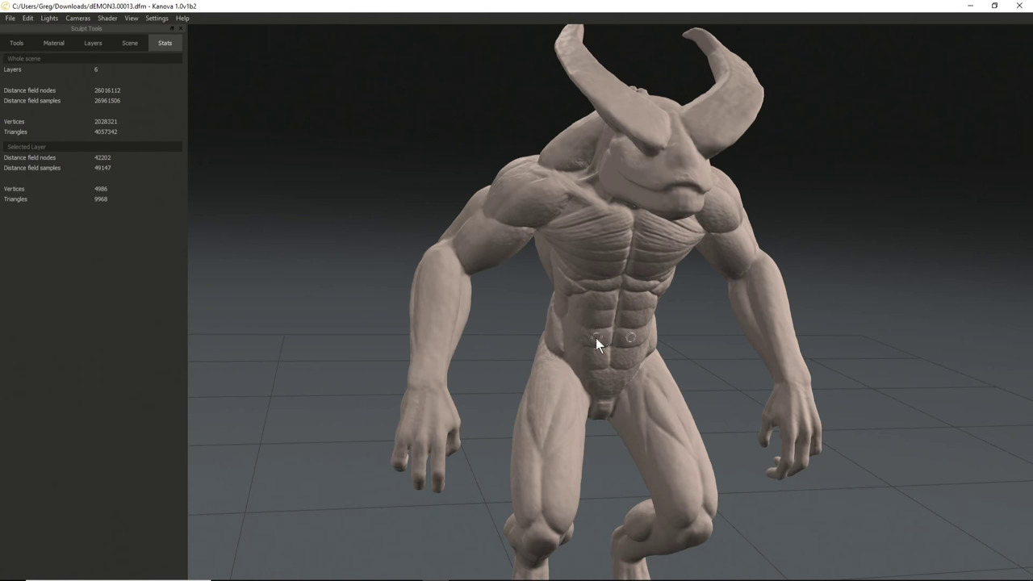
Return to the sculpting tools and set the Sphere tool's strength to 3.
scroll(621, 371, up, 3)
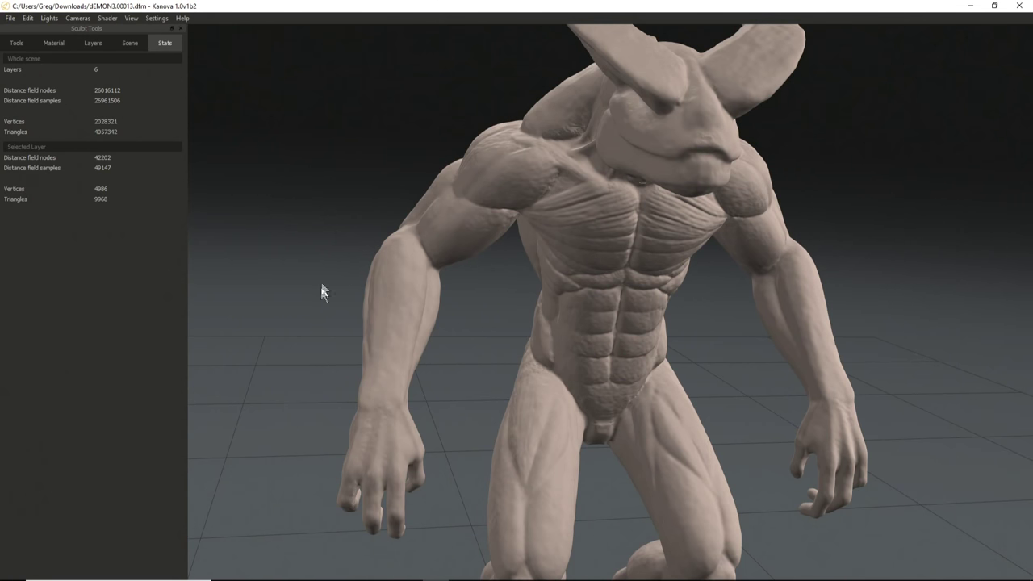
click(16, 43)
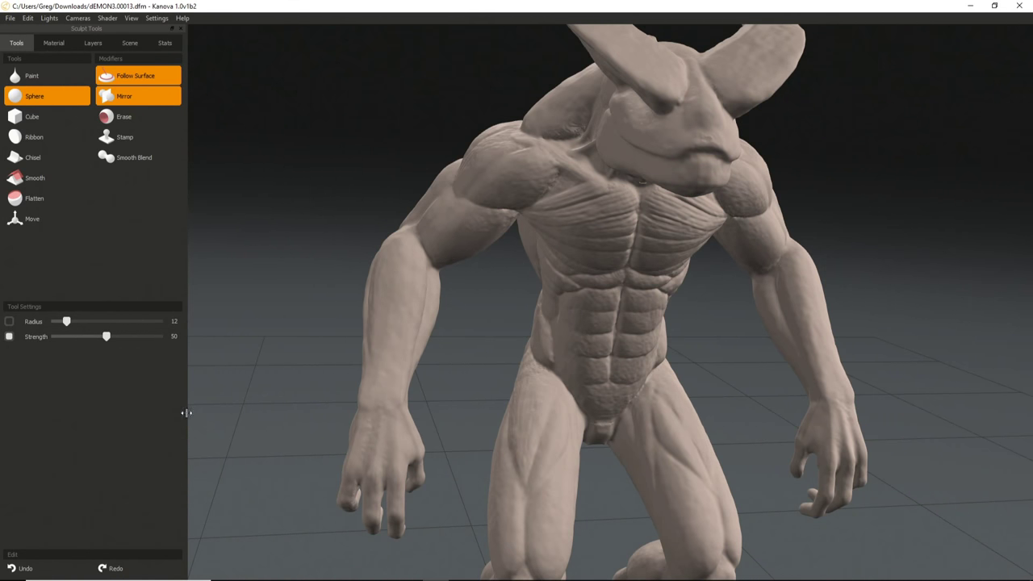
drag(107, 337, 55, 337)
middle_drag(596, 329, 505, 328)
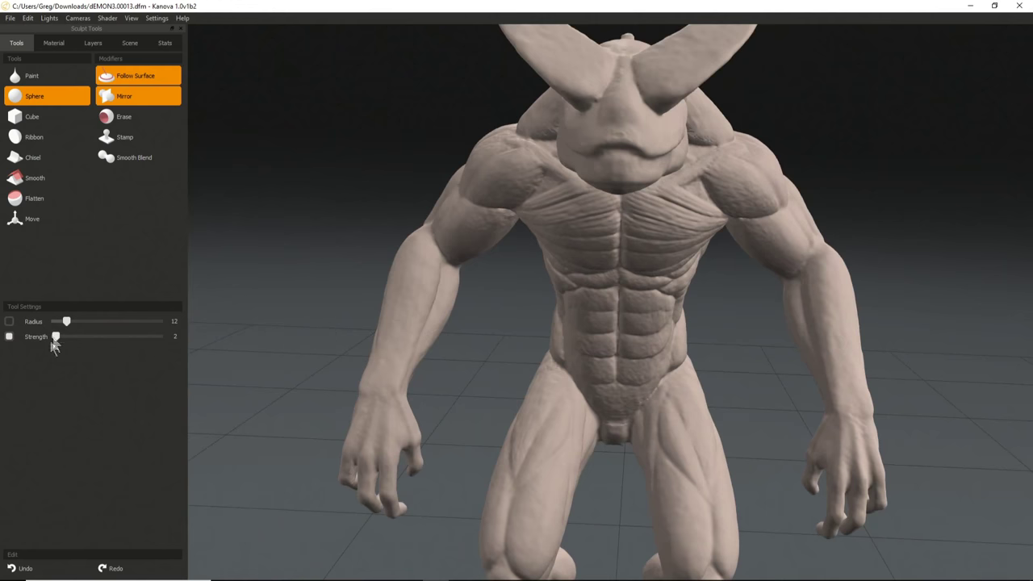
alt+right_drag(549, 371, 852, 553)
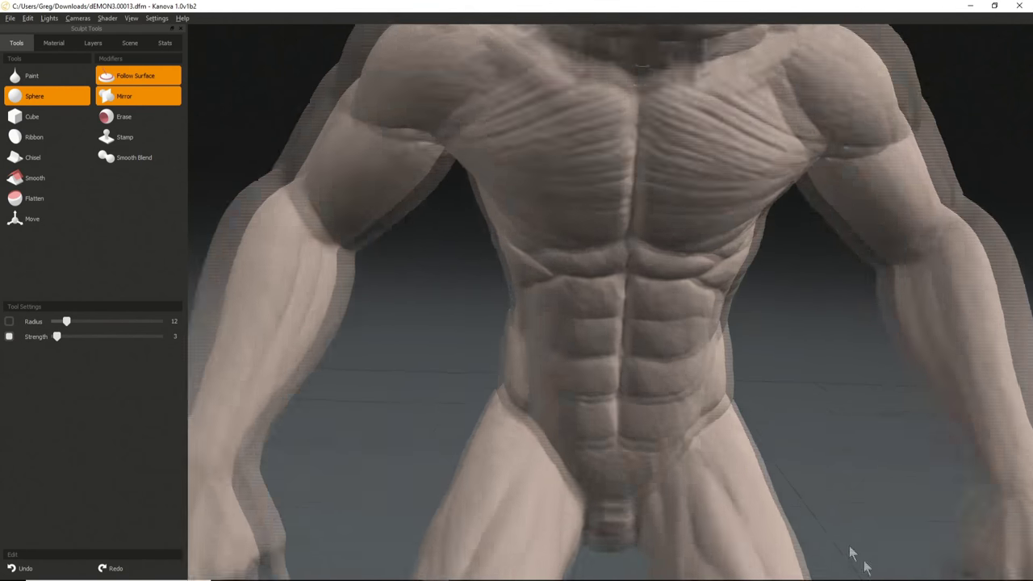
Set the Sphere tool's radius to 7 for working on the demon's abdomen.
alt+drag(583, 392, 546, 290)
key(bracketleft)
key(bracketright)
mouse_move(611, 339)
alt+mouse_down()
mouse_move(615, 322)
mouse_move(605, 316)
alt+mouse_up()
key(bracketleft)
key(bracketright)
key(bracketright)
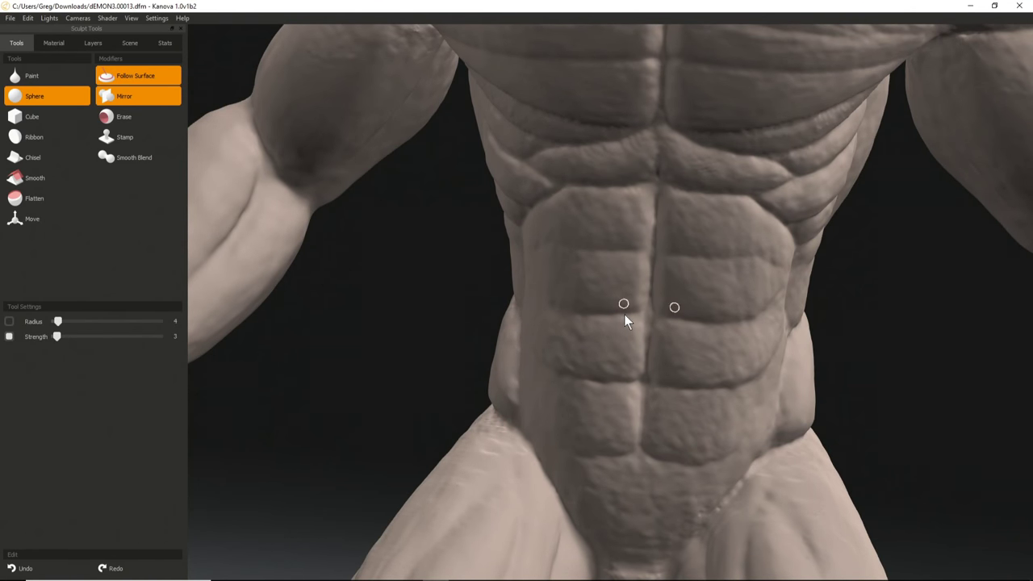
key(bracketright)
key(bracketright)
key(bracketright)
Try adding a mirrored pair of small spheres beside the abdomen's centre line, and undo them.
click(629, 308)
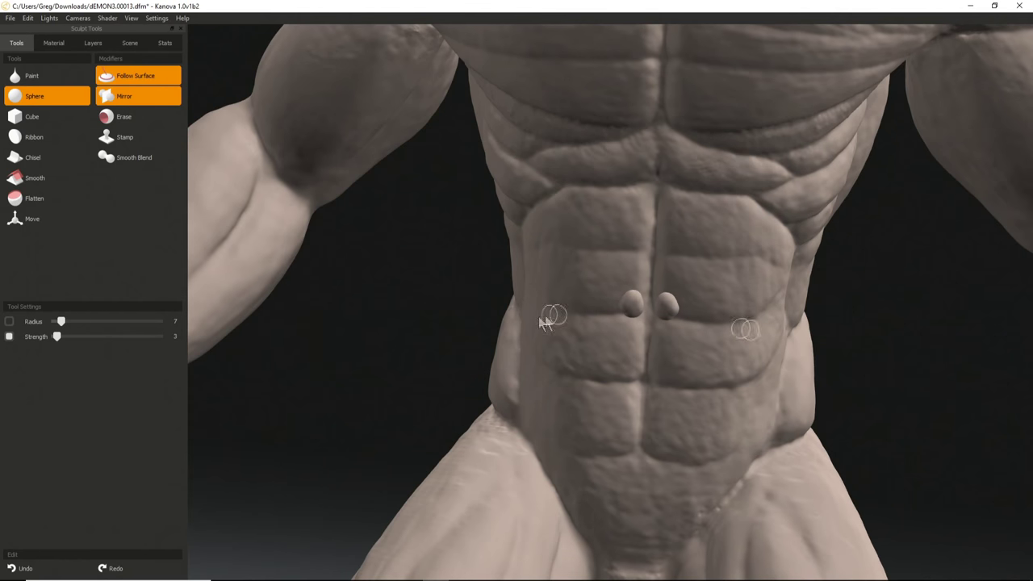
middle_drag(540, 336, 620, 348)
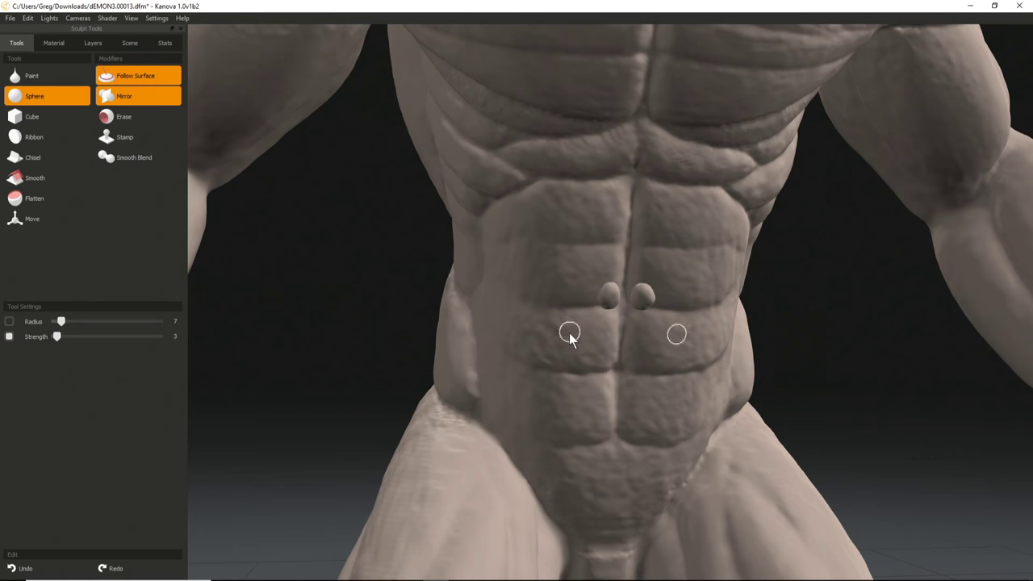
key(ctrl+z)
Bring up the scene's layers and make Layer 2 the selected layer.
click(130, 42)
click(100, 46)
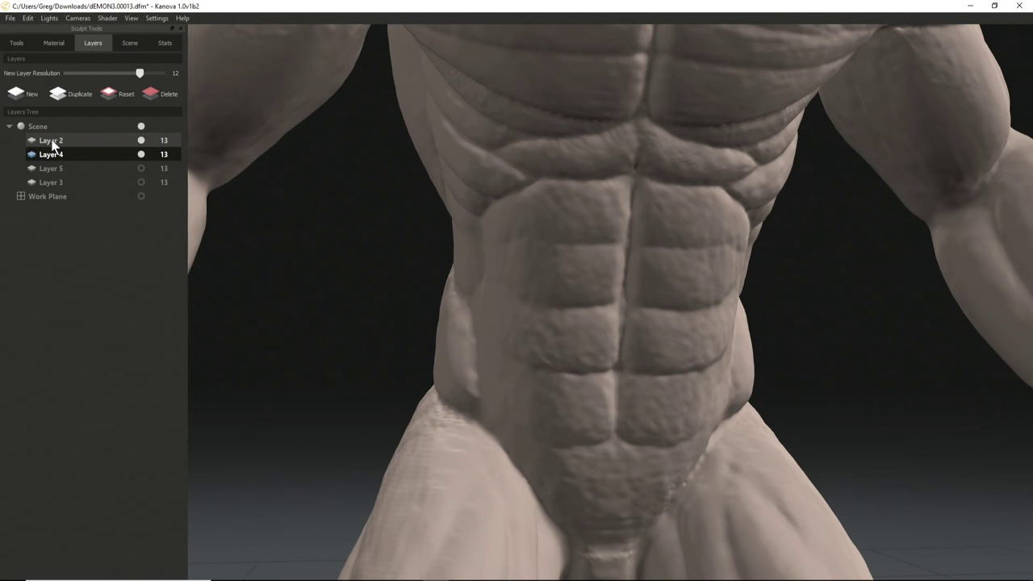
click(51, 141)
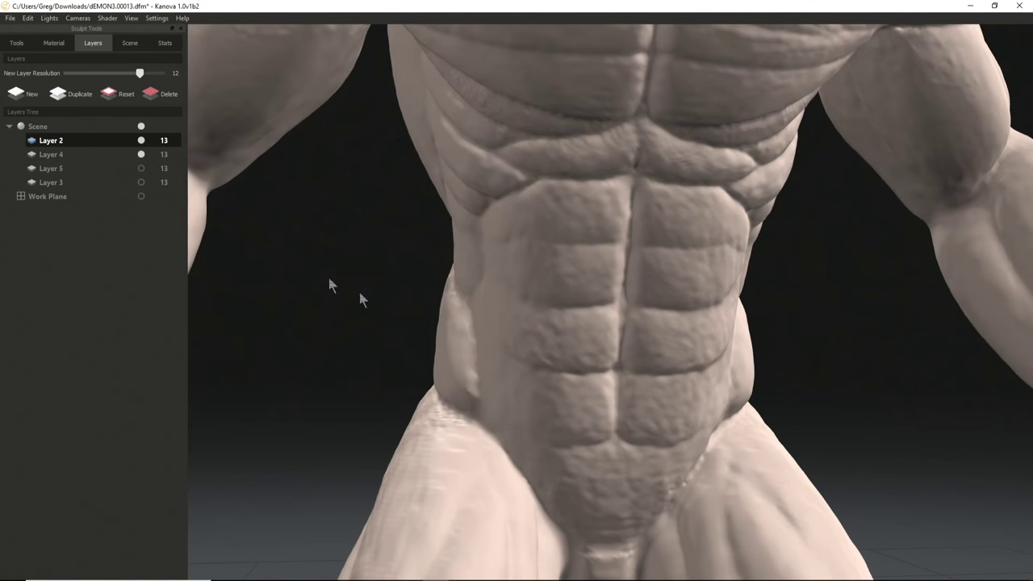
alt+drag(400, 340, 387, 383)
alt+right_drag(387, 383, 264, 278)
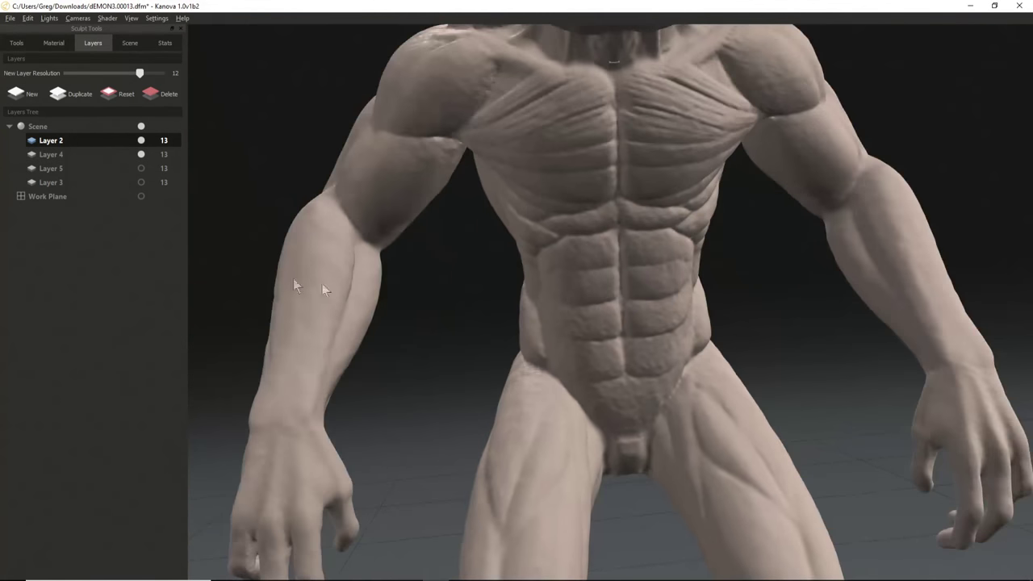
middle_drag(241, 286, 426, 338)
Switch to Layer 3 and return to Layer 2 by picking the demon's body directly on the model.
click(50, 182)
middle_drag(341, 430, 479, 392)
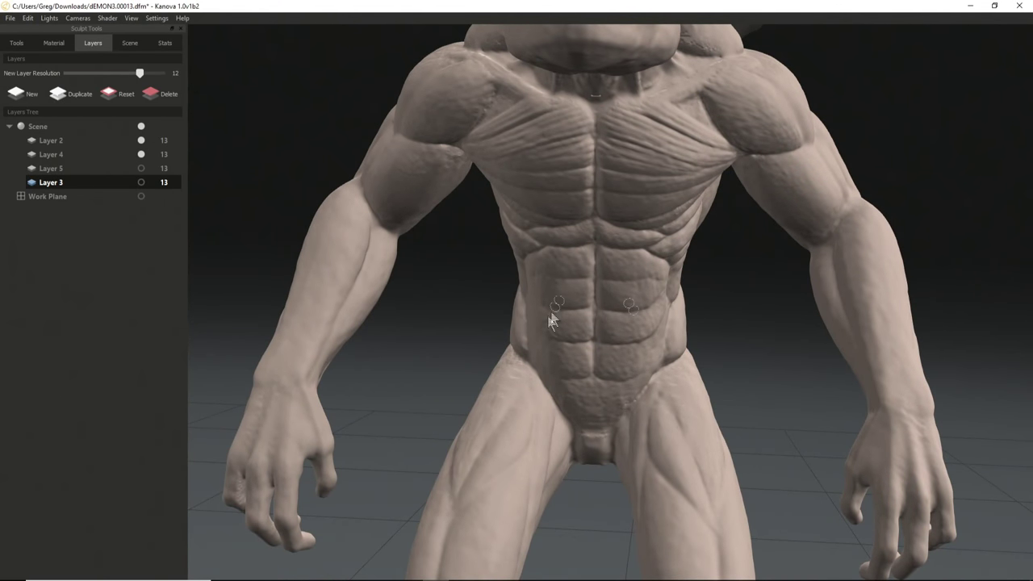
middle_drag(502, 307, 508, 319)
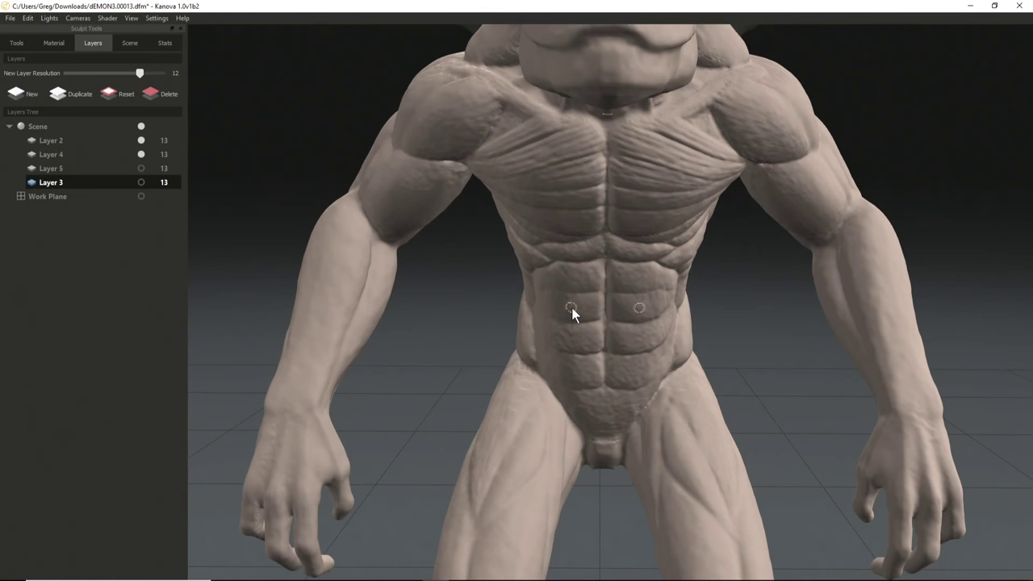
mouse_move(572, 299)
middle_down()
mouse_move(504, 314)
mouse_move(557, 337)
mouse_move(463, 307)
mouse_move(436, 312)
middle_up()
key(h)
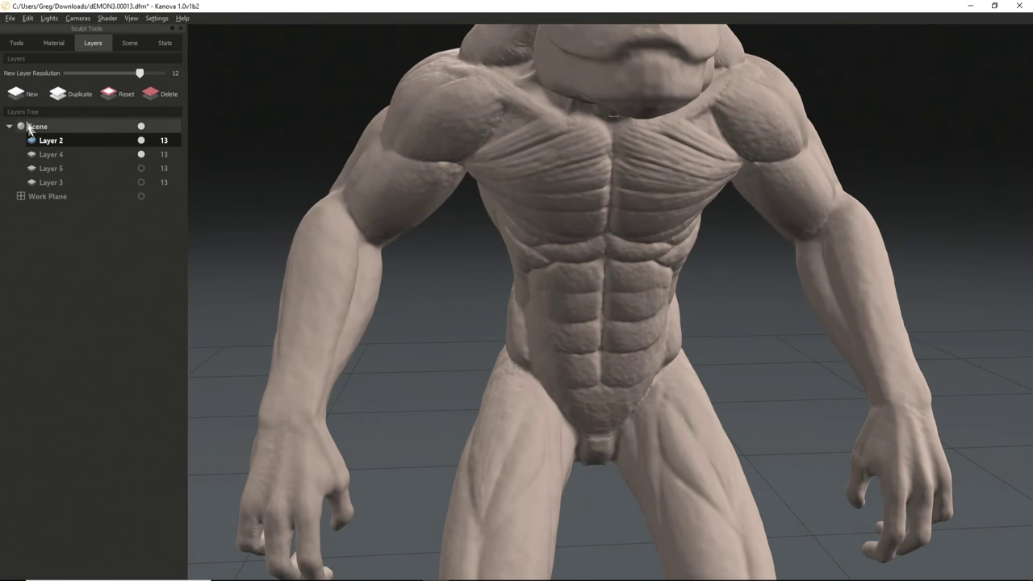
Bring the sculpting tools back up and turn on the Smooth Blend modifier for the Sphere tool.
click(16, 42)
middle_drag(407, 318, 316, 278)
click(119, 155)
scroll(420, 417, down, 5)
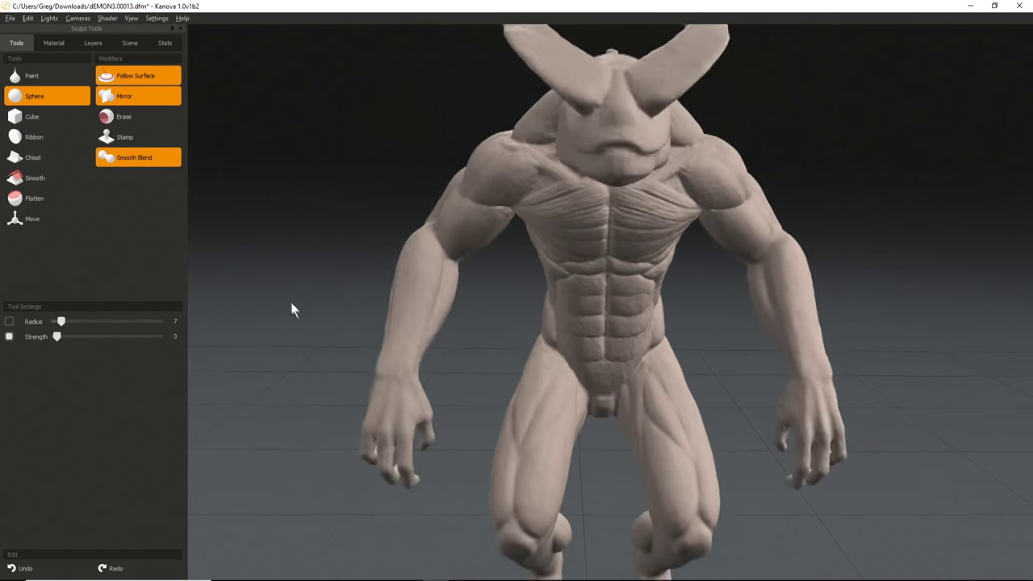
Get close to the abdominal muscles and show the wireframe of the selected layer only.
scroll(569, 353, up, 8)
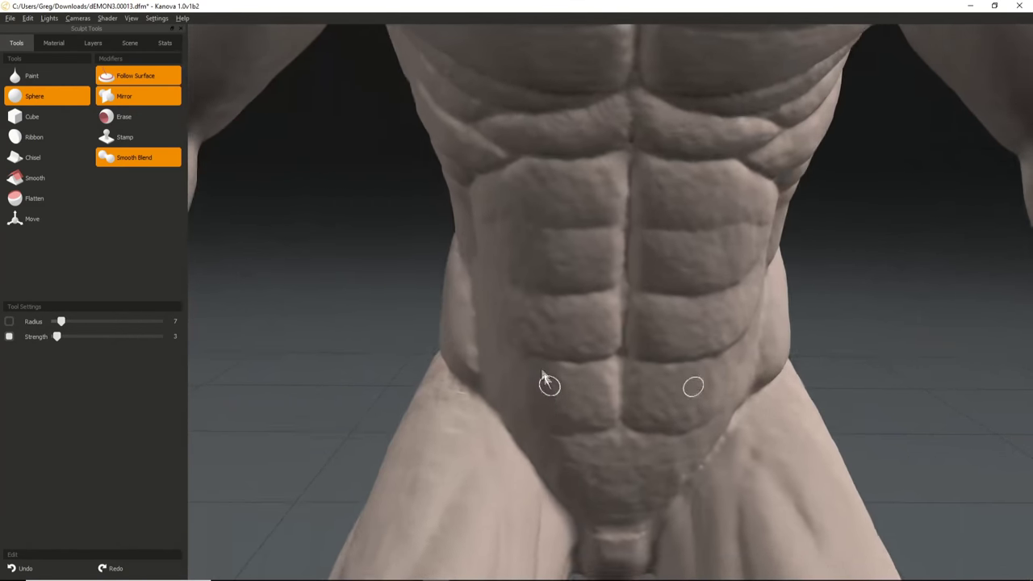
middle_drag(543, 371, 534, 350)
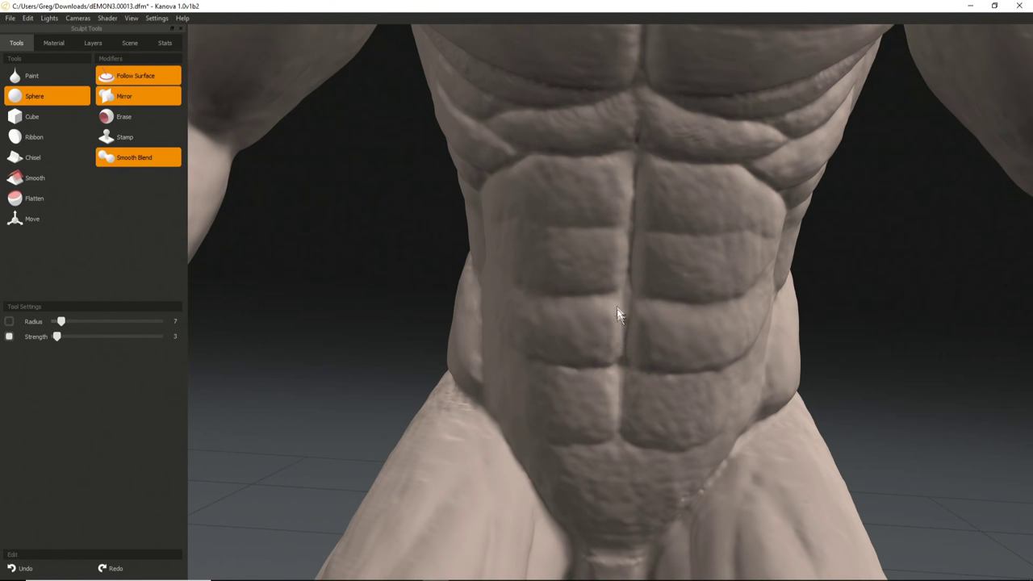
middle_drag(560, 363, 596, 338)
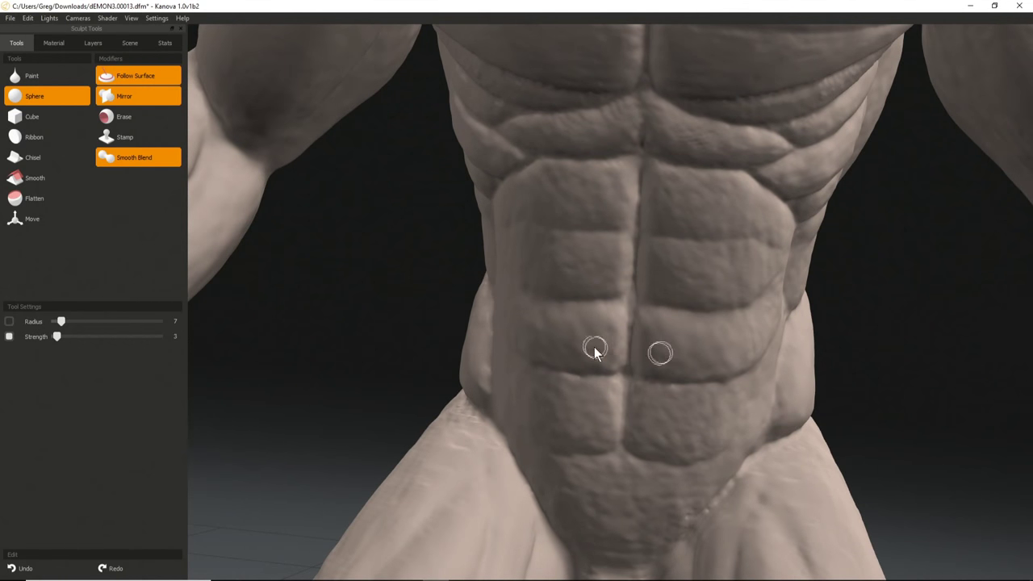
middle_drag(588, 367, 535, 347)
click(131, 19)
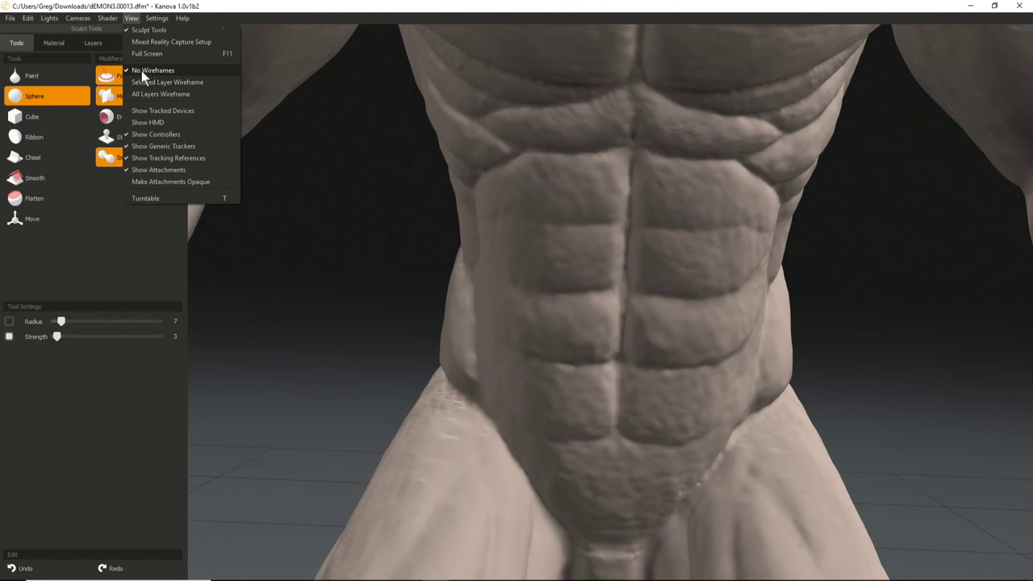
click(151, 94)
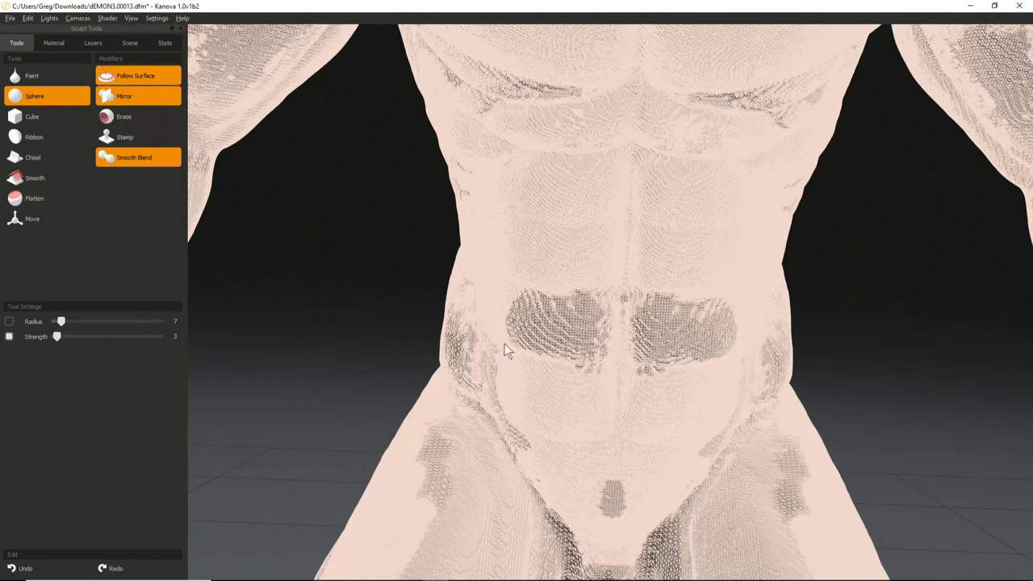
Sculpt mirrored Sphere strokes over the second row of abdominal muscles from the top.
scroll(520, 349, up, 3)
scroll(537, 348, down, 2)
mouse_move(499, 259)
mouse_down()
mouse_move(557, 270)
mouse_move(588, 260)
mouse_move(517, 250)
mouse_move(497, 230)
mouse_move(586, 228)
mouse_move(592, 251)
mouse_move(594, 223)
mouse_move(496, 212)
mouse_move(500, 259)
mouse_move(549, 278)
mouse_move(581, 267)
mouse_move(603, 220)
mouse_move(601, 279)
mouse_move(533, 271)
mouse_move(486, 213)
mouse_up()
drag(521, 220, 509, 214)
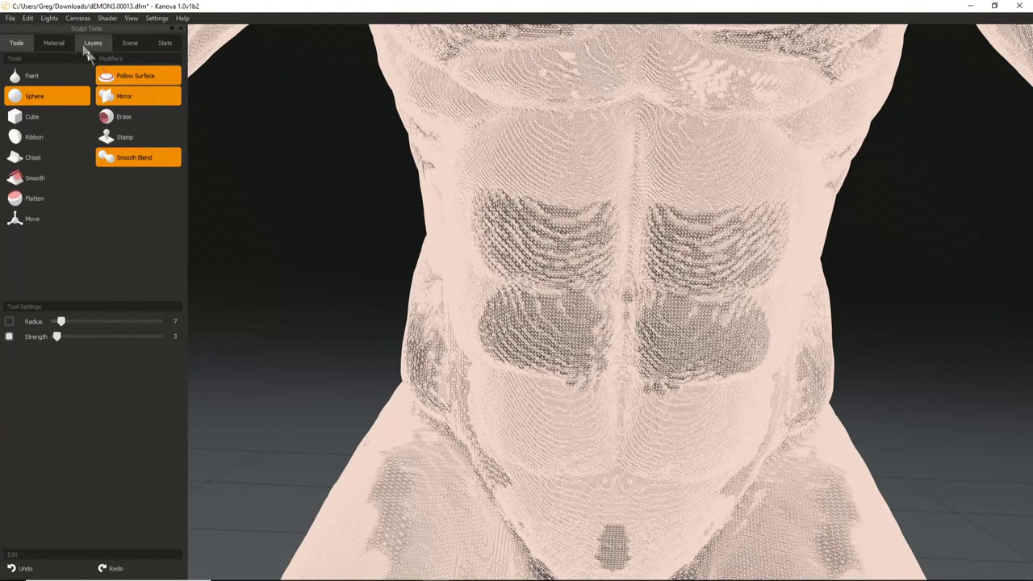
Enlarge the Sphere tool's radius to 18 and sculpt broader mirrored strokes over the same row of abdominal muscles.
key(bracketright)
key(bracketright)
key(bracketright)
key(bracketright)
key(bracketright)
key(bracketright)
key(bracketright)
key(bracketright)
key(bracketright)
key(bracketright)
key(bracketright)
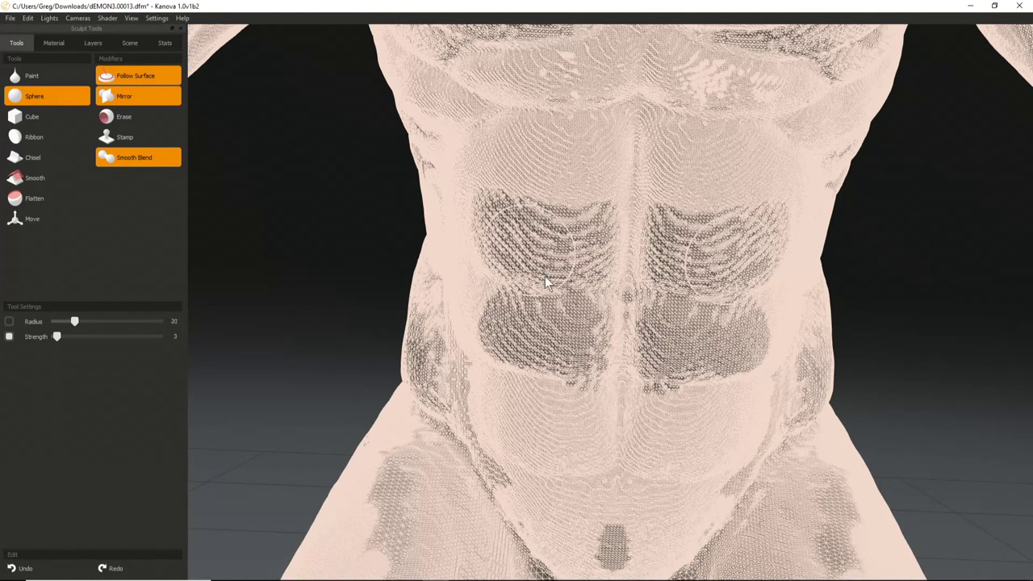
mouse_move(504, 247)
mouse_down()
mouse_move(559, 247)
mouse_move(537, 295)
mouse_move(567, 348)
mouse_up()
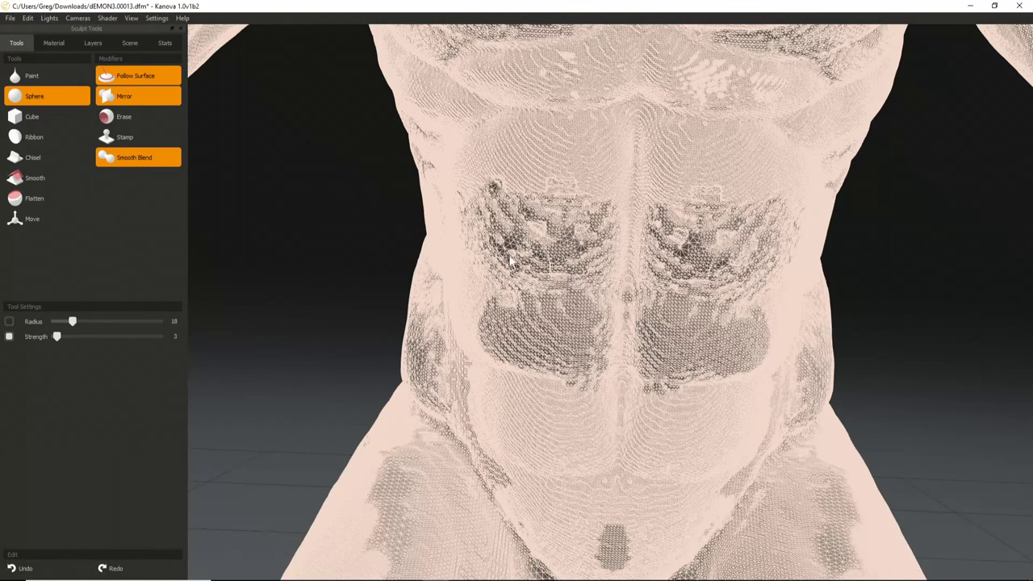
Check the abdomen's wireframe from other angles and set the Sphere tool's radius to 8.
alt+drag(499, 299, 583, 316)
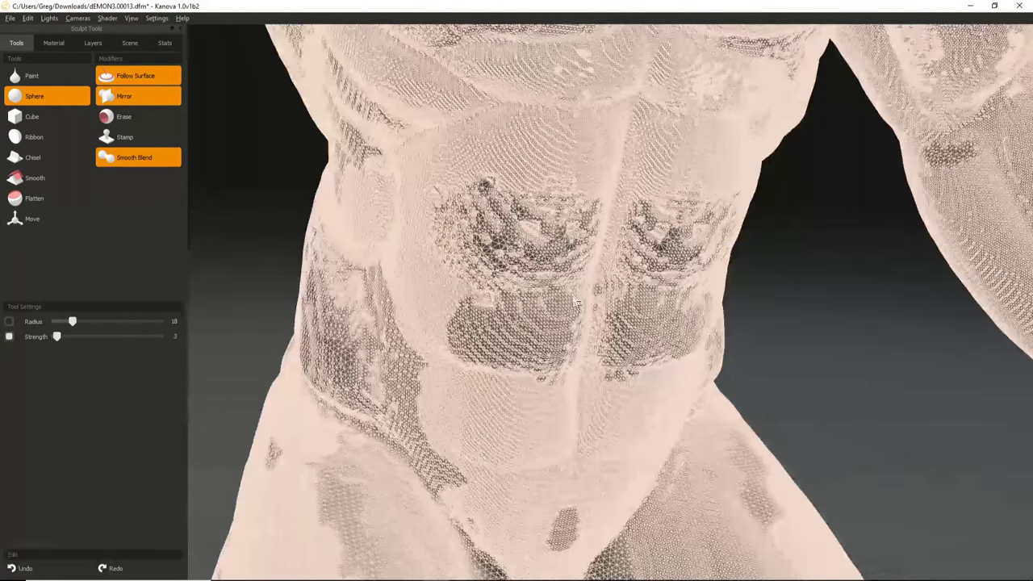
scroll(516, 306, down, 4)
alt+drag(508, 306, 442, 304)
middle_drag(448, 310, 472, 331)
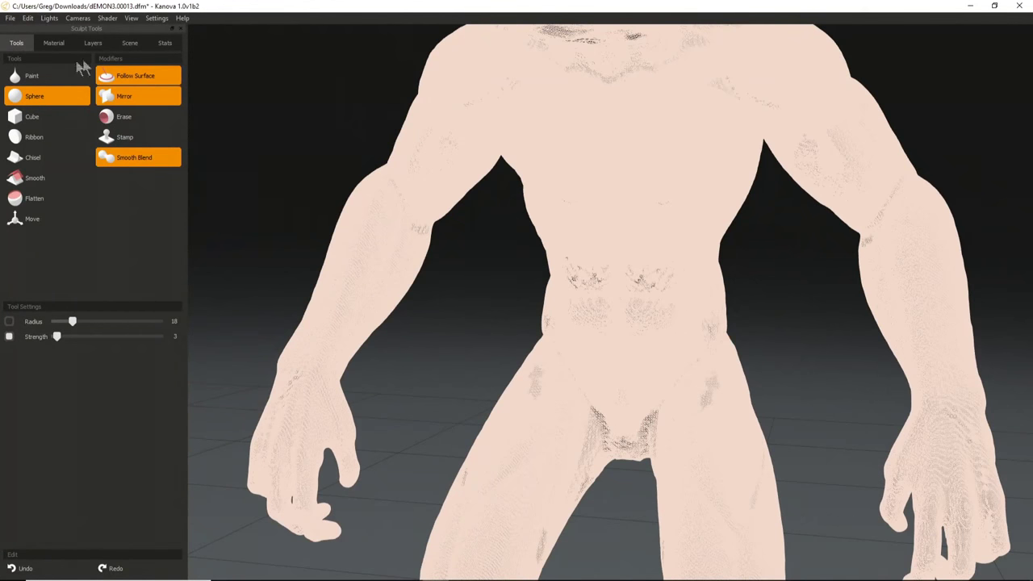
key(])
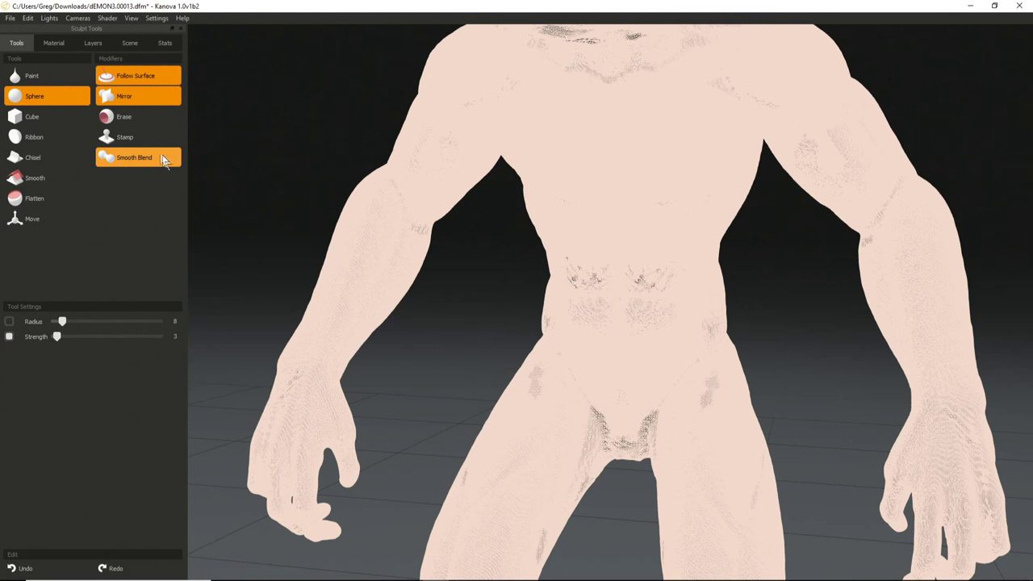
Turn off the selected layer's wireframe and inspect the whole shaded demon from the front and side.
click(130, 18)
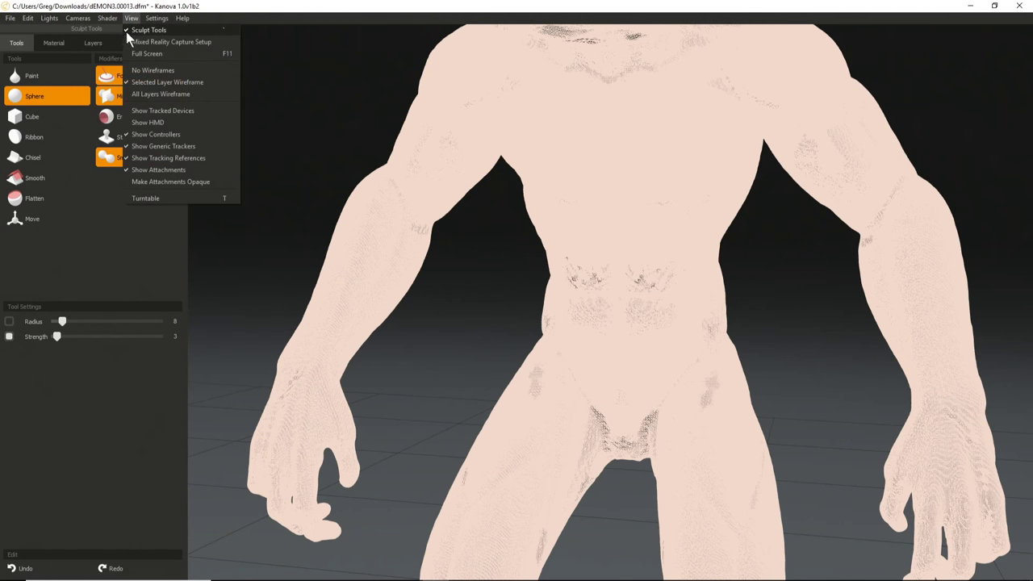
click(145, 70)
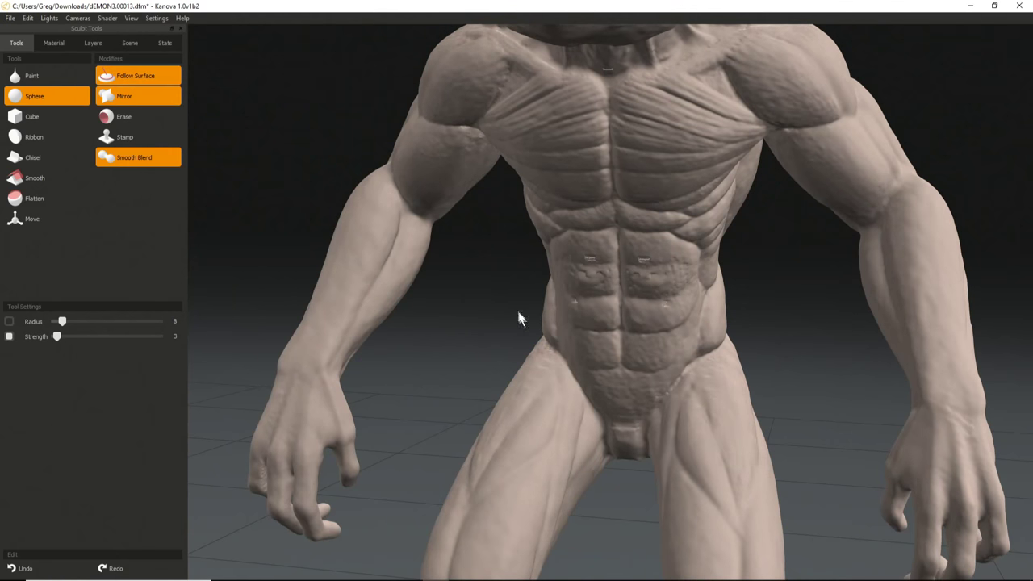
scroll(553, 346, down, 5)
scroll(553, 346, down, 2)
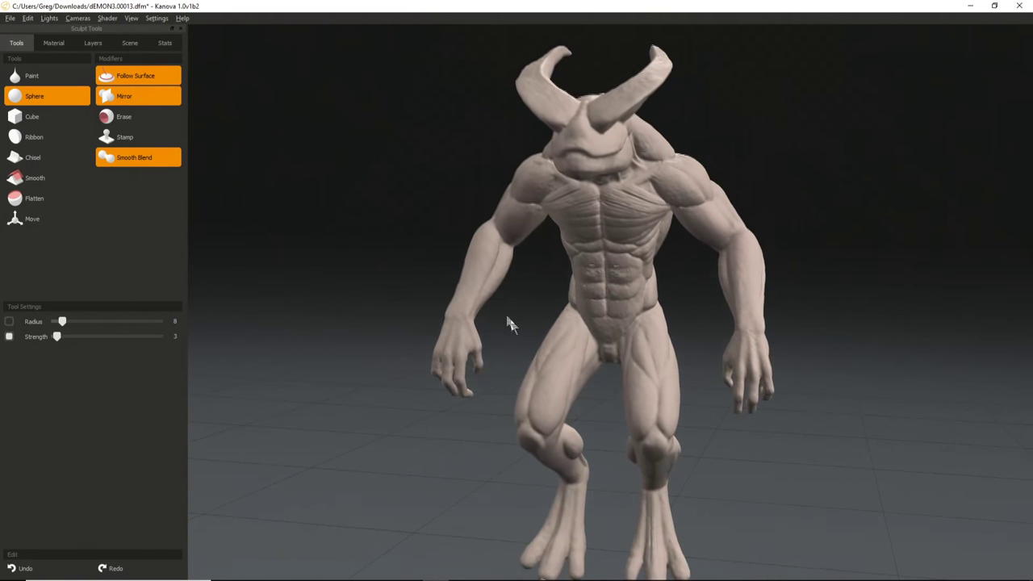
middle_drag(506, 317, 663, 396)
middle_drag(533, 338, 549, 375)
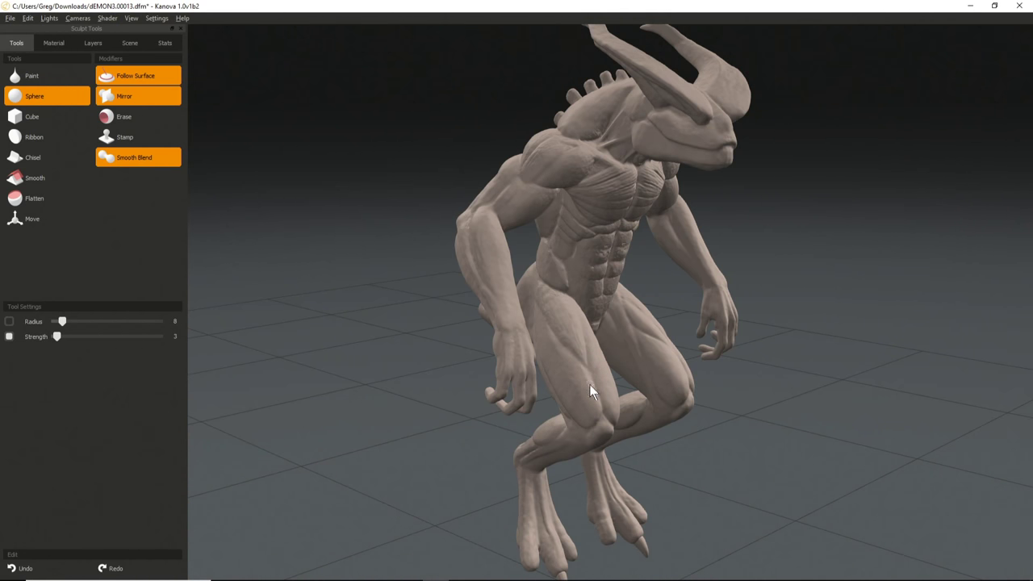
alt+drag(618, 318, 473, 304)
middle_drag(603, 360, 565, 321)
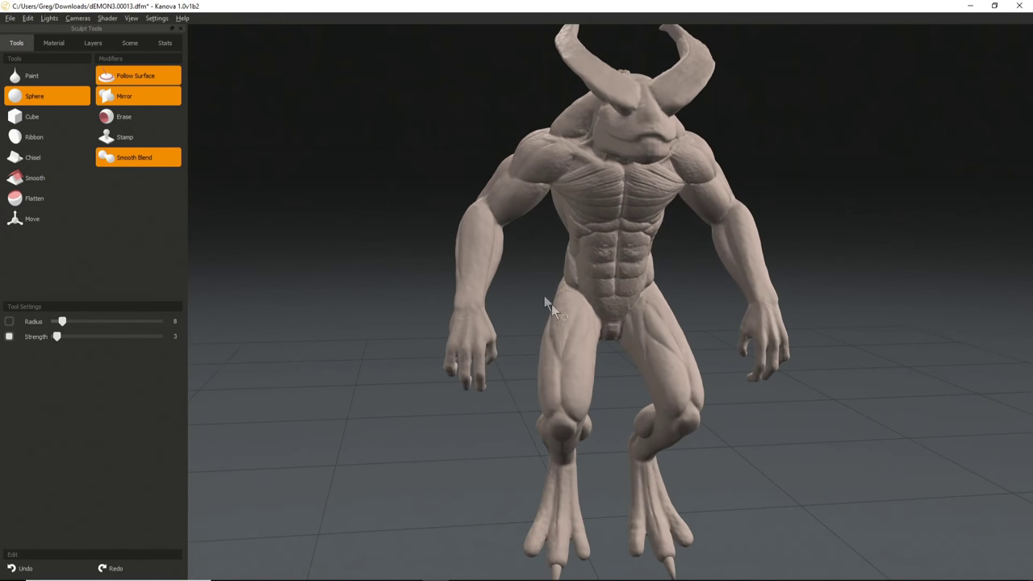
middle_drag(652, 333, 420, 231)
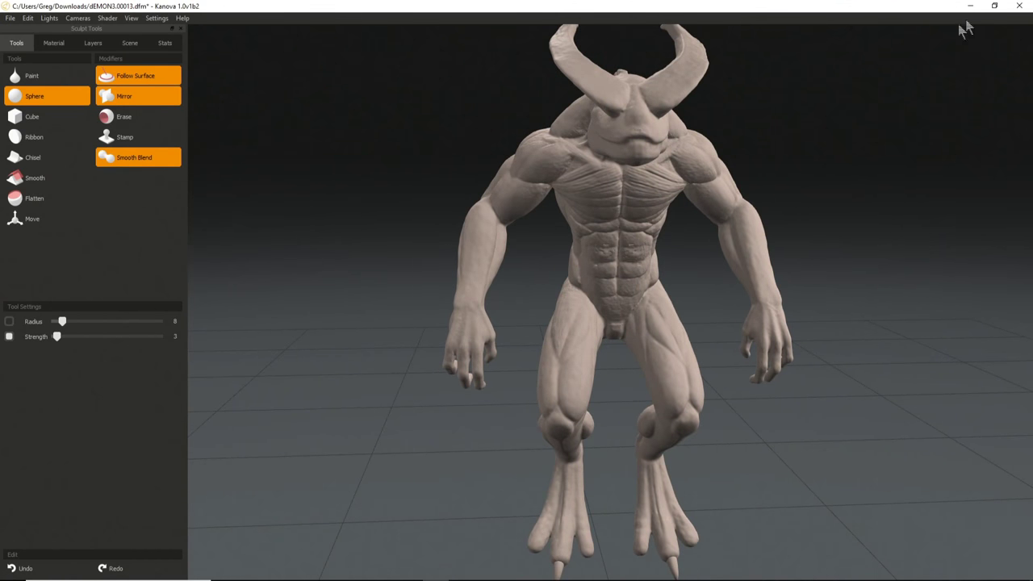
Close Kanova and launch it again from the Steam library to begin with a fresh sphere scene.
click(1018, 9)
click(595, 310)
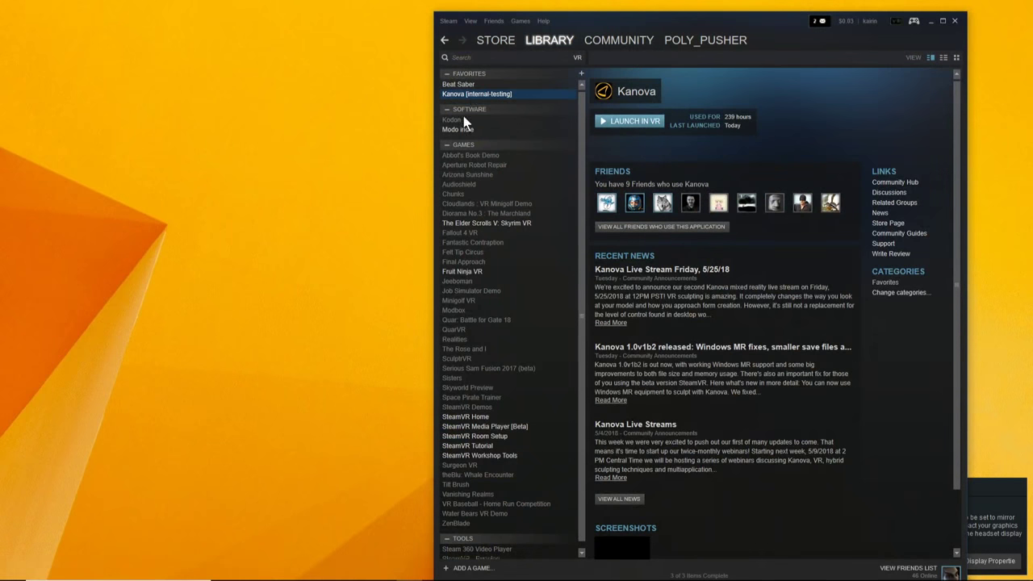
double_click(466, 96)
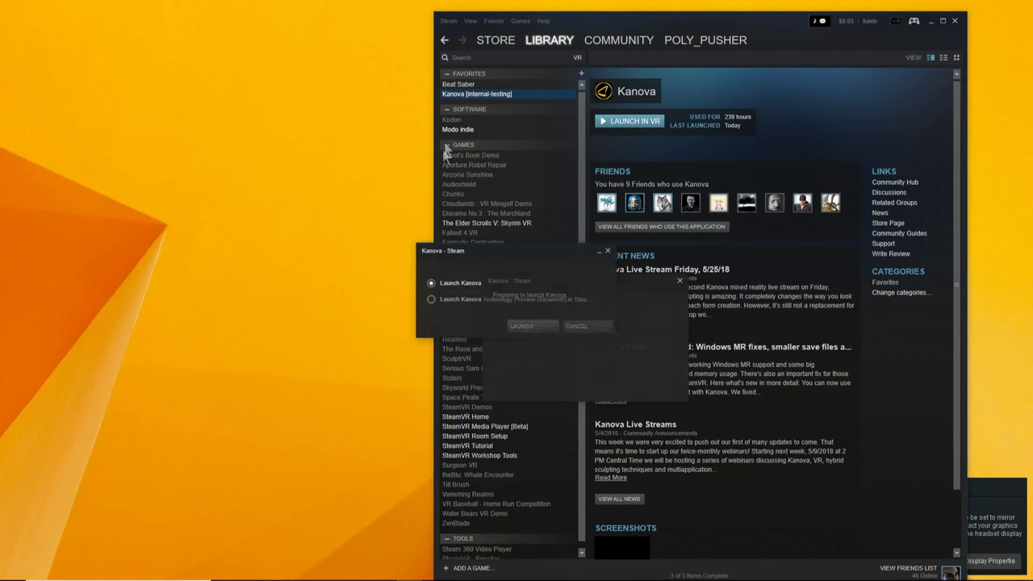
click(458, 300)
click(516, 328)
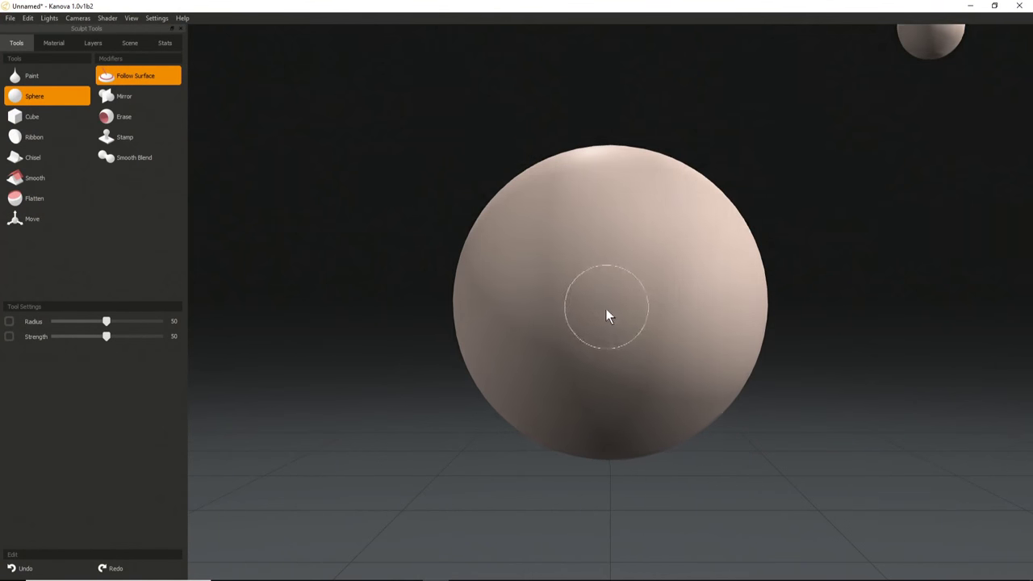
scroll(500, 319, down, 5)
scroll(492, 335, down, 3)
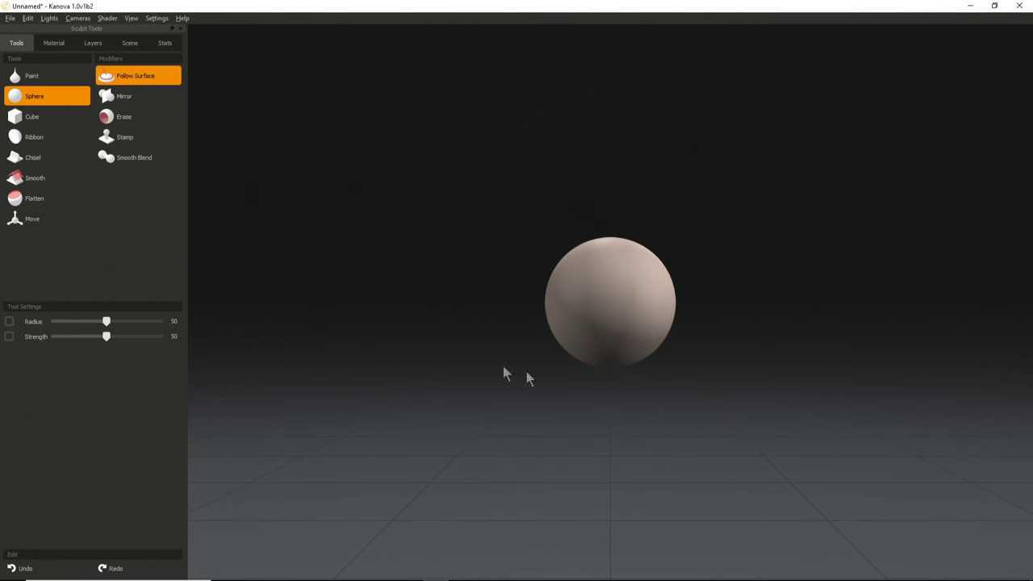
Turn on the sculpting bounds display and view the fresh sphere inside its bounding grid from different angles.
middle_drag(601, 395, 581, 379)
scroll(419, 337, down, 1)
scroll(451, 367, down, 4)
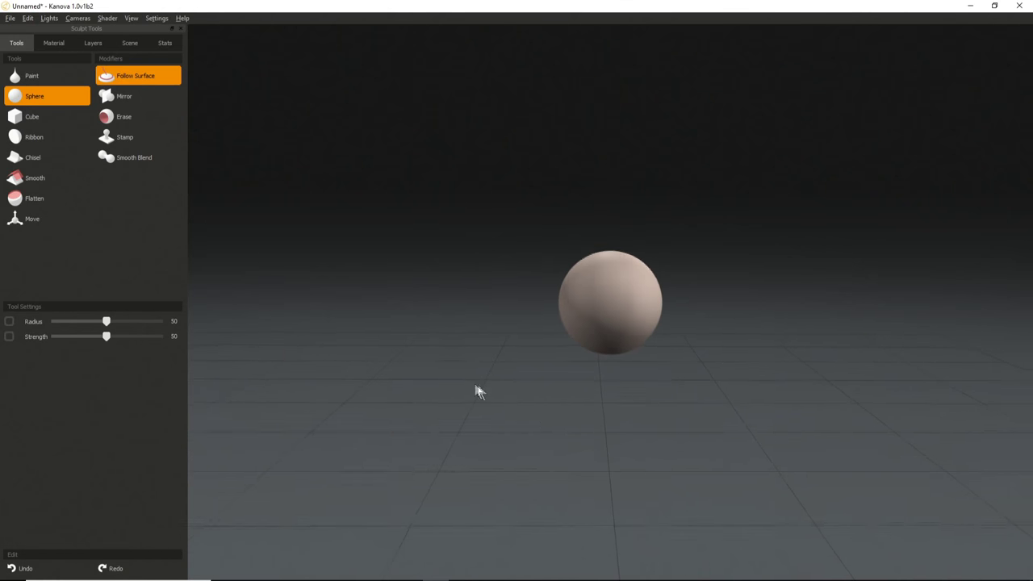
middle_drag(570, 412, 577, 427)
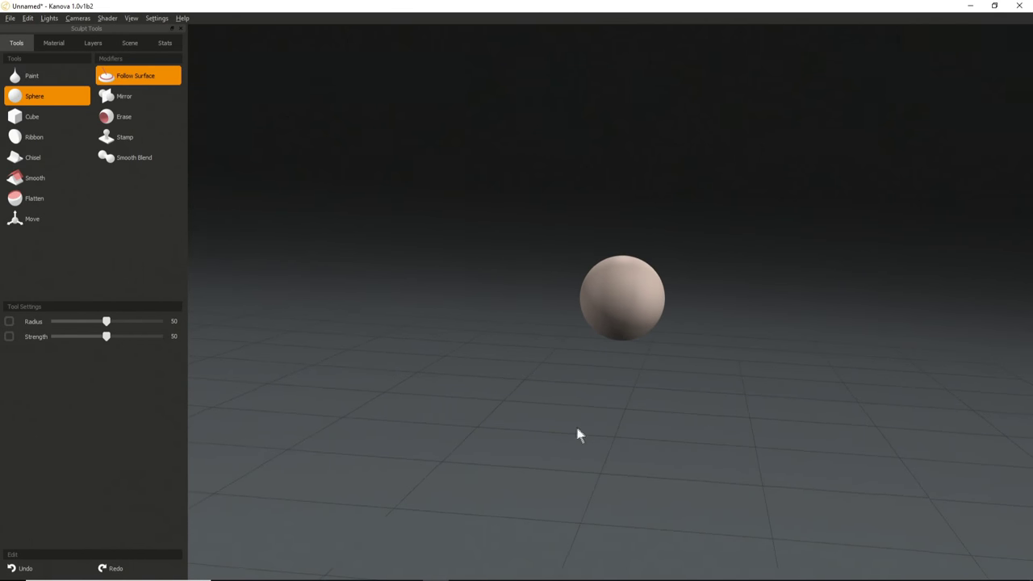
middle_drag(474, 373, 341, 383)
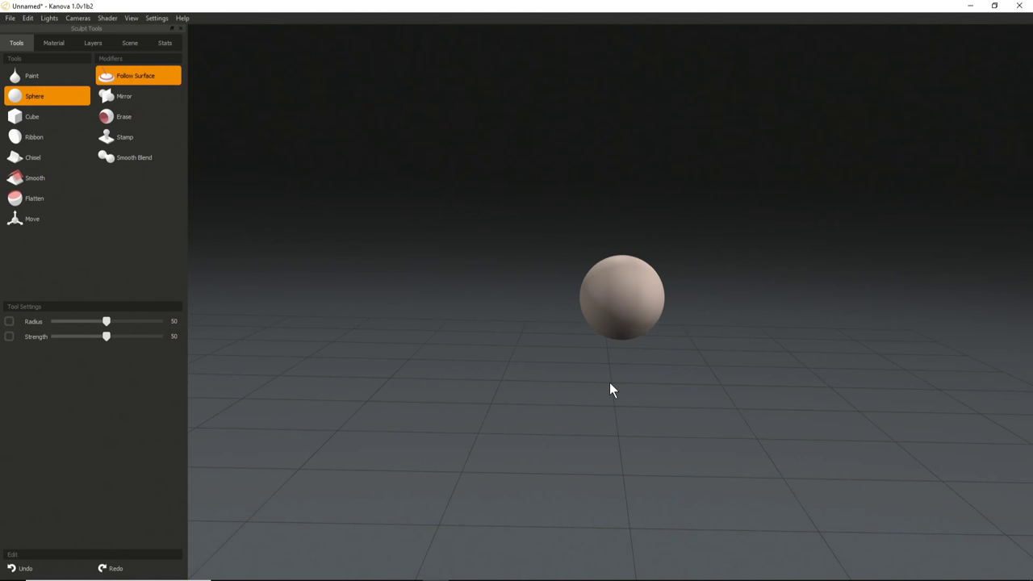
click(132, 45)
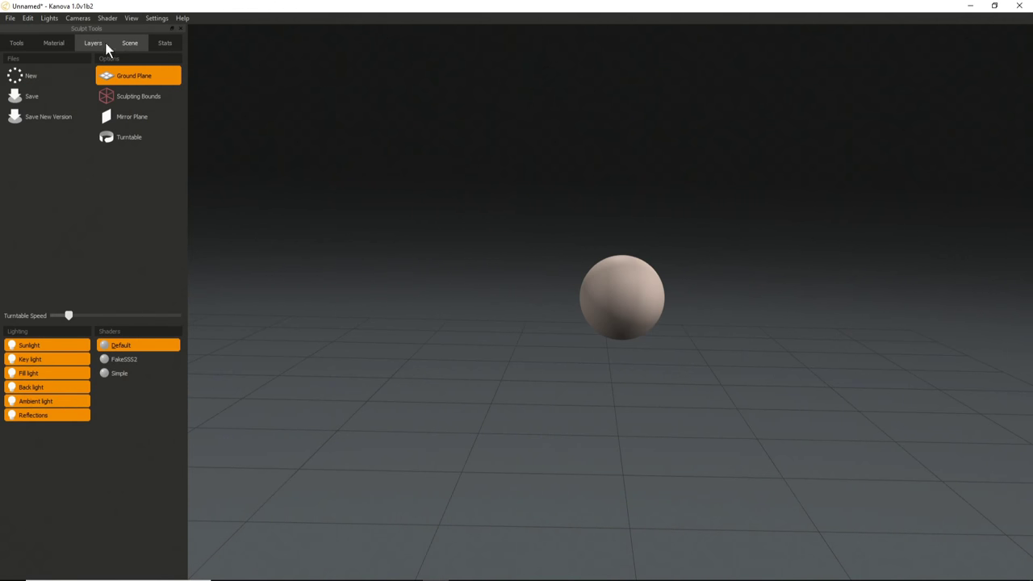
click(127, 101)
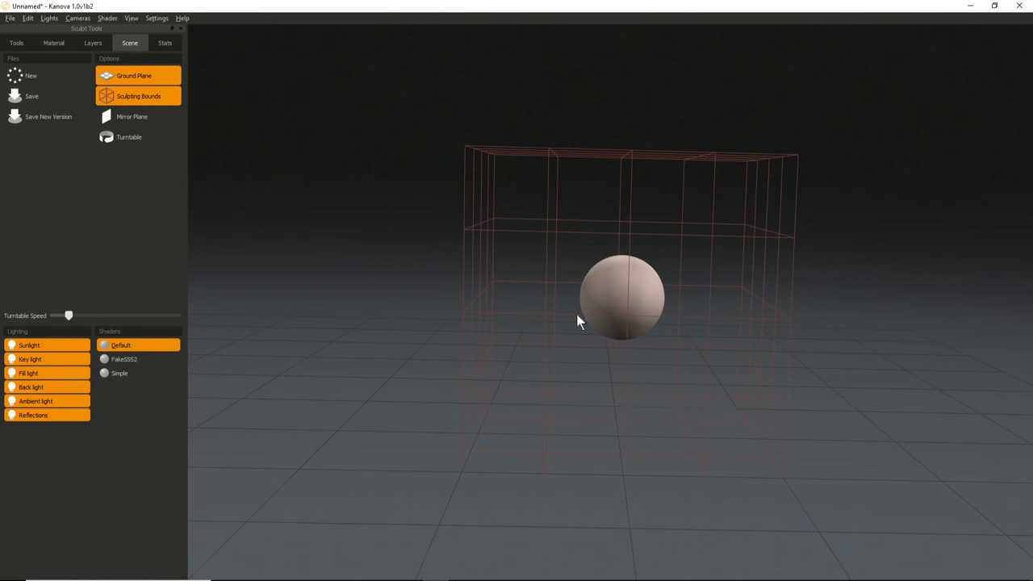
scroll(738, 426, up, 4)
mouse_move(664, 348)
alt+mouse_down()
mouse_move(436, 309)
mouse_move(663, 354)
alt+mouse_up()
middle_drag(663, 361, 443, 213)
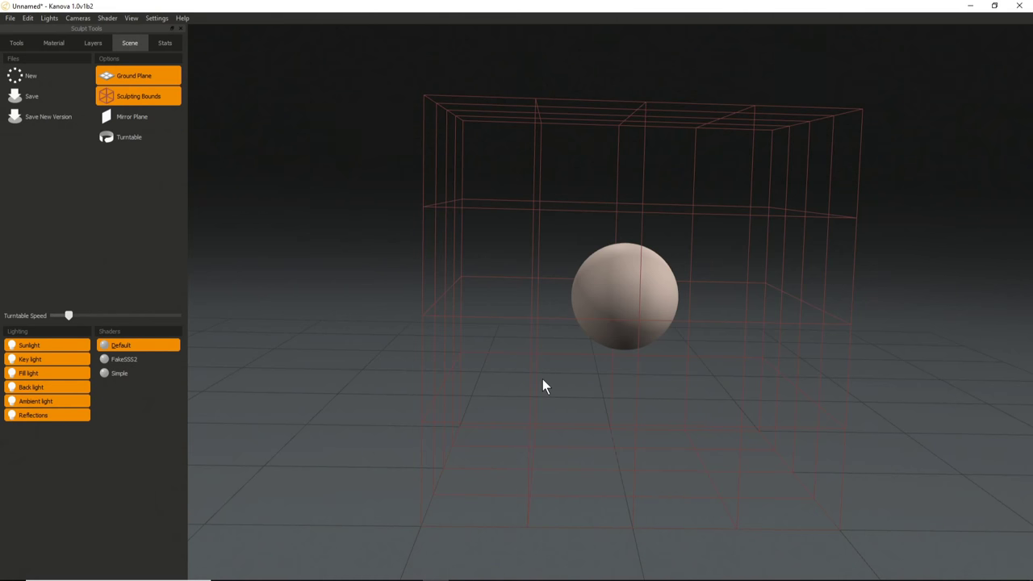
Expand the Scene entry in the layers tree and turn on the scene's Mirror Plane display option.
click(93, 42)
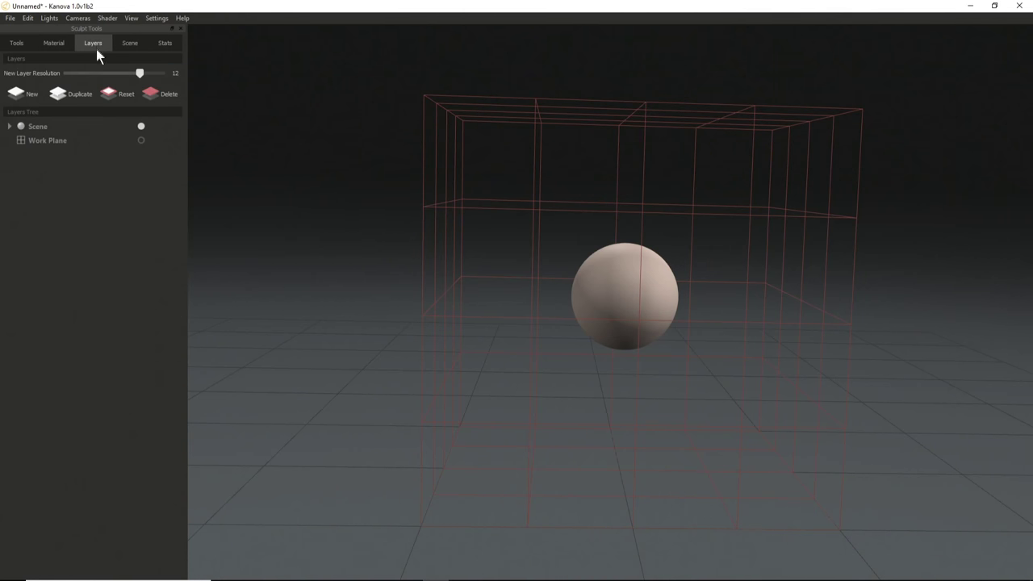
click(9, 126)
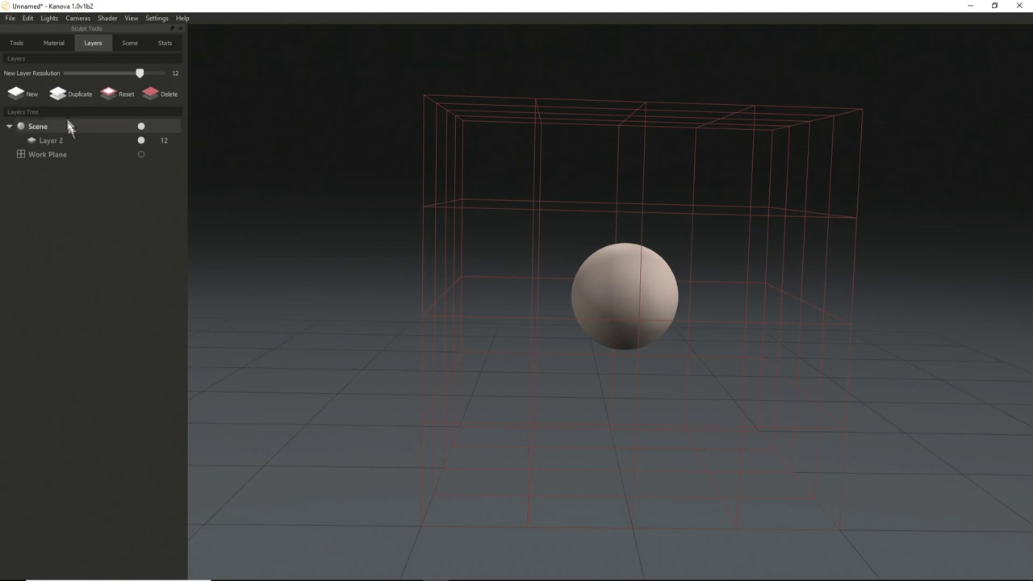
click(130, 43)
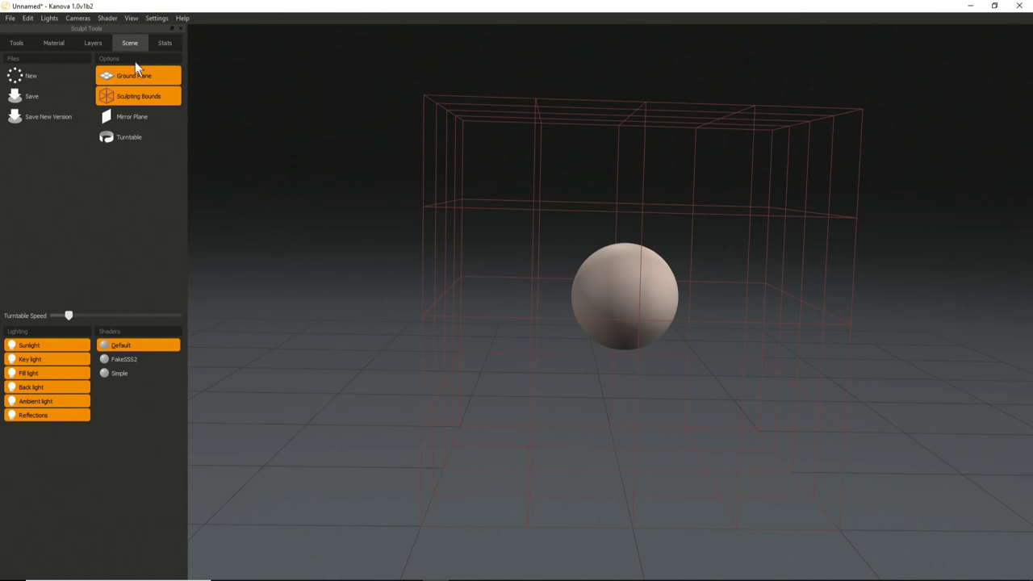
click(121, 121)
middle_drag(313, 209, 372, 226)
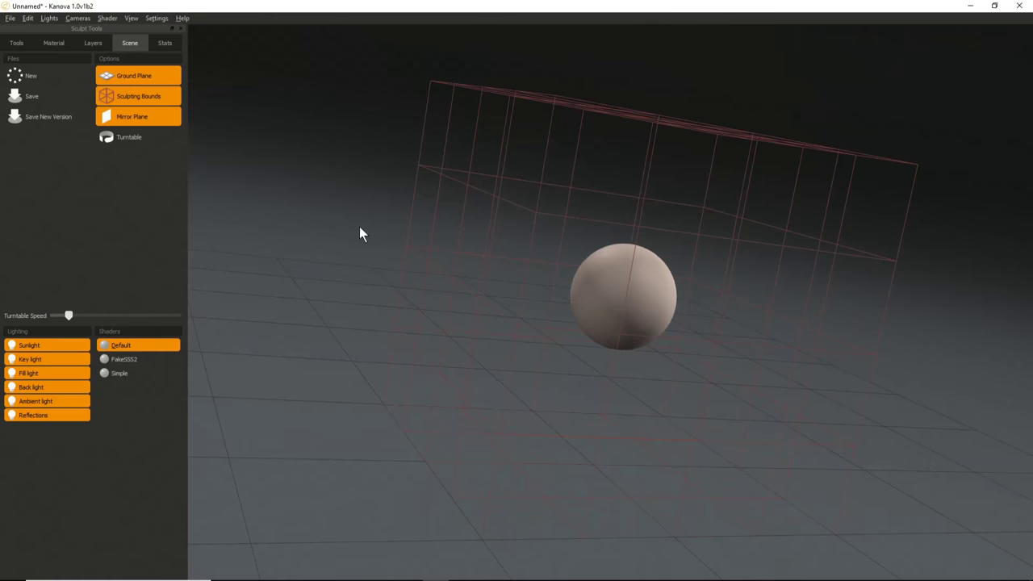
Enable the Mirror modifier to view the mirror plane through the sphere, and disable the modifier again.
click(30, 42)
click(125, 97)
middle_drag(526, 331, 346, 203)
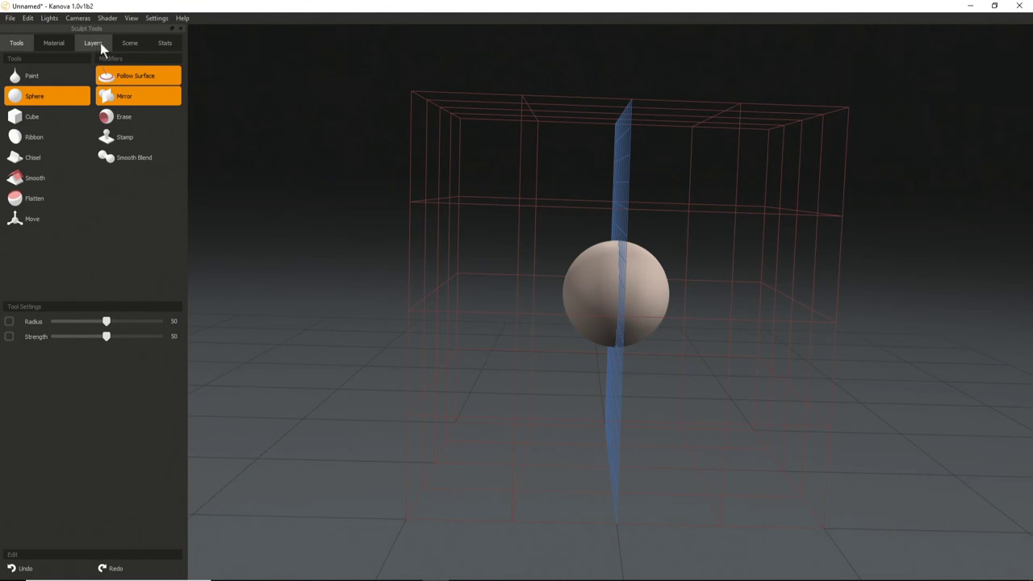
click(125, 97)
middle_drag(595, 290, 556, 286)
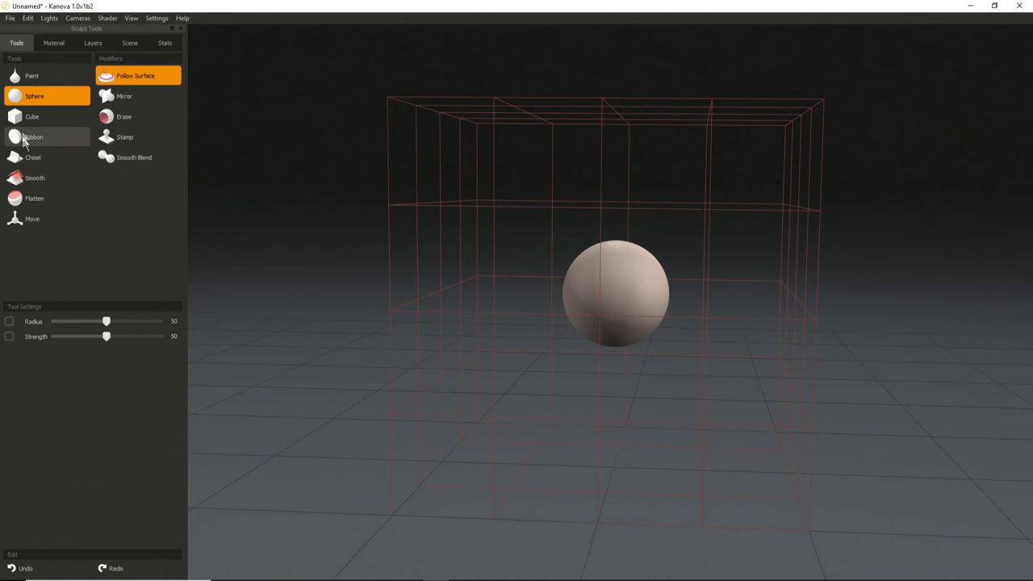
Clear the starting sphere from the sculpting bounds and reduce the Sphere tool's radius to 20.
right_drag(581, 295, 608, 318)
mouse_move(585, 282)
mouse_down()
mouse_move(562, 270)
mouse_move(603, 289)
mouse_move(617, 310)
mouse_move(581, 298)
mouse_move(622, 300)
mouse_move(643, 284)
mouse_move(615, 295)
mouse_up()
alt+drag(469, 247, 630, 292)
right_drag(629, 292, 608, 295)
middle_drag(609, 301, 581, 301)
scroll(565, 303, down, 10)
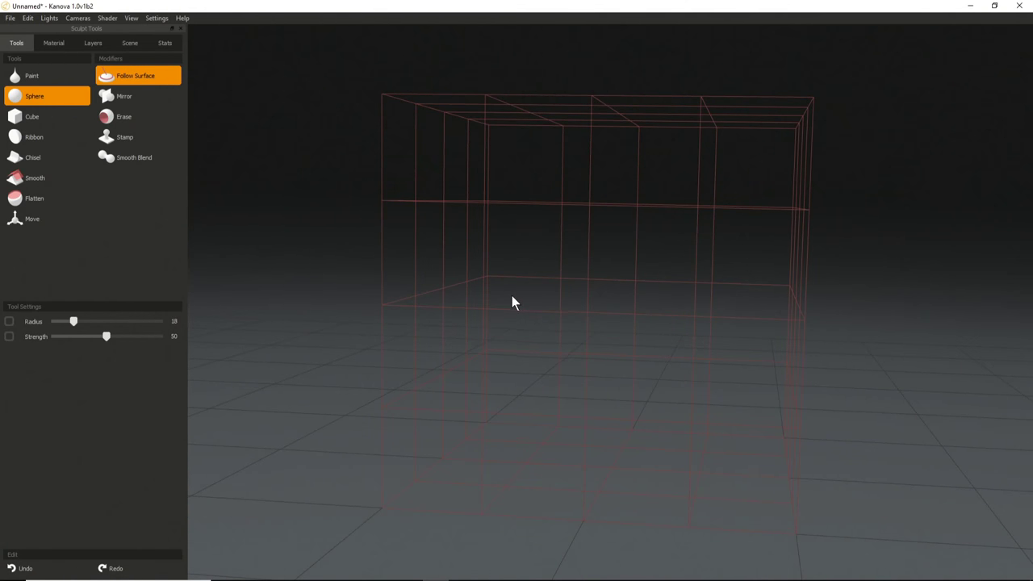
Switch the camera to orthographic projection and frame the empty sculpting bounds from the front.
click(77, 19)
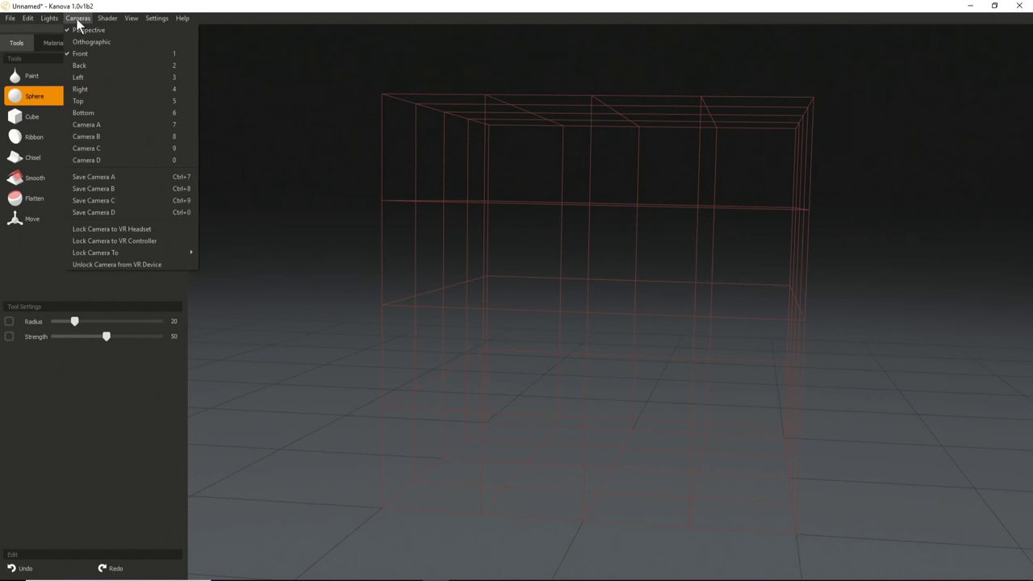
click(86, 42)
alt+drag(662, 318, 589, 354)
alt+right_drag(590, 354, 332, 224)
scroll(635, 329, up, 5)
scroll(613, 319, up, 6)
scroll(647, 326, up, 1)
alt+drag(625, 326, 623, 305)
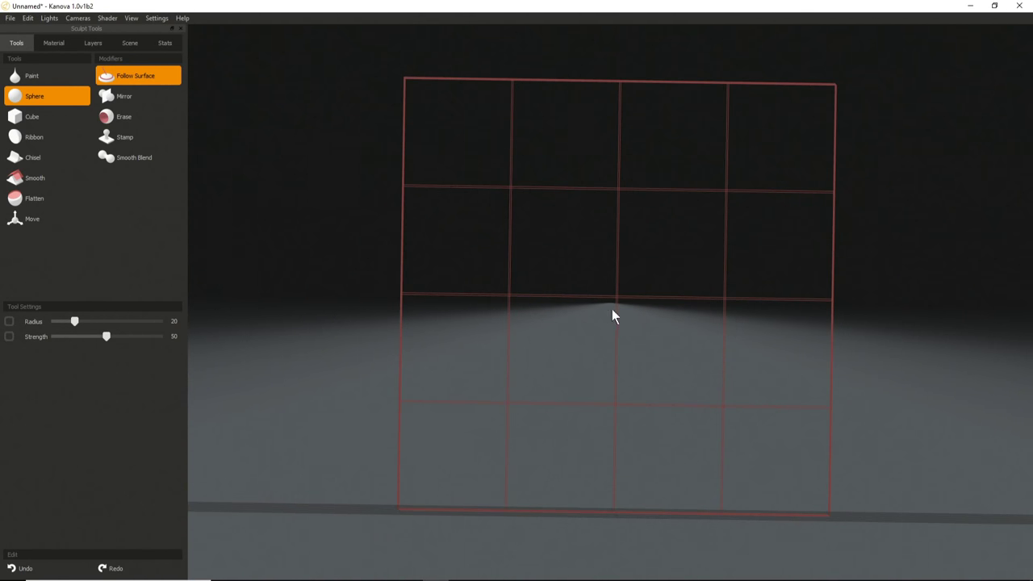
Try winding freehand tube strokes inside the sculpting bounds with the Sphere tool, undoing each one.
mouse_move(733, 237)
mouse_down()
mouse_move(607, 249)
mouse_move(733, 377)
mouse_move(511, 270)
mouse_move(613, 487)
mouse_move(489, 465)
mouse_up()
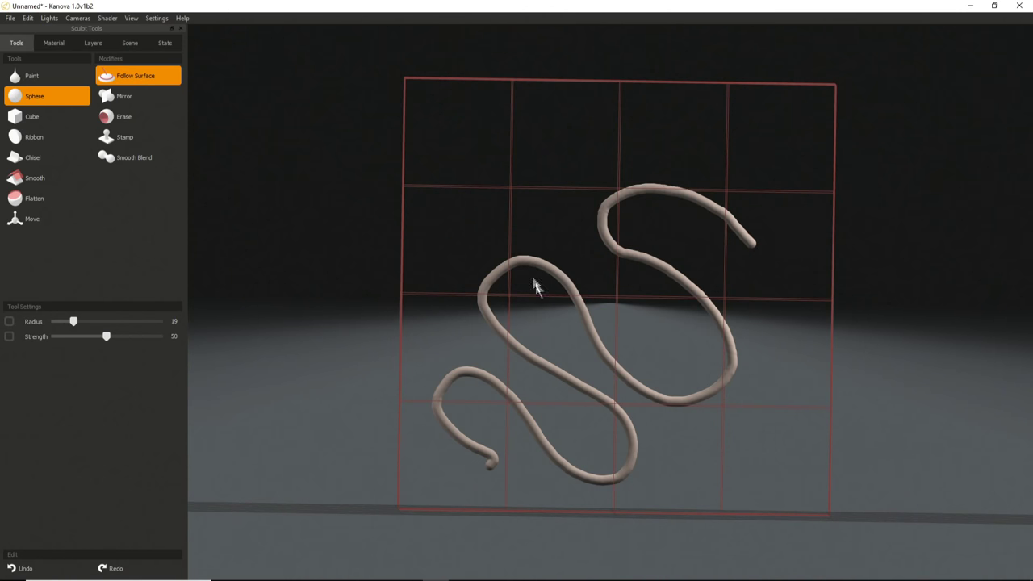
key(ctrl+z)
mouse_move(789, 213)
mouse_down()
mouse_move(728, 143)
mouse_move(684, 231)
mouse_move(613, 249)
mouse_move(718, 427)
mouse_move(454, 300)
mouse_move(498, 425)
mouse_move(464, 403)
mouse_up()
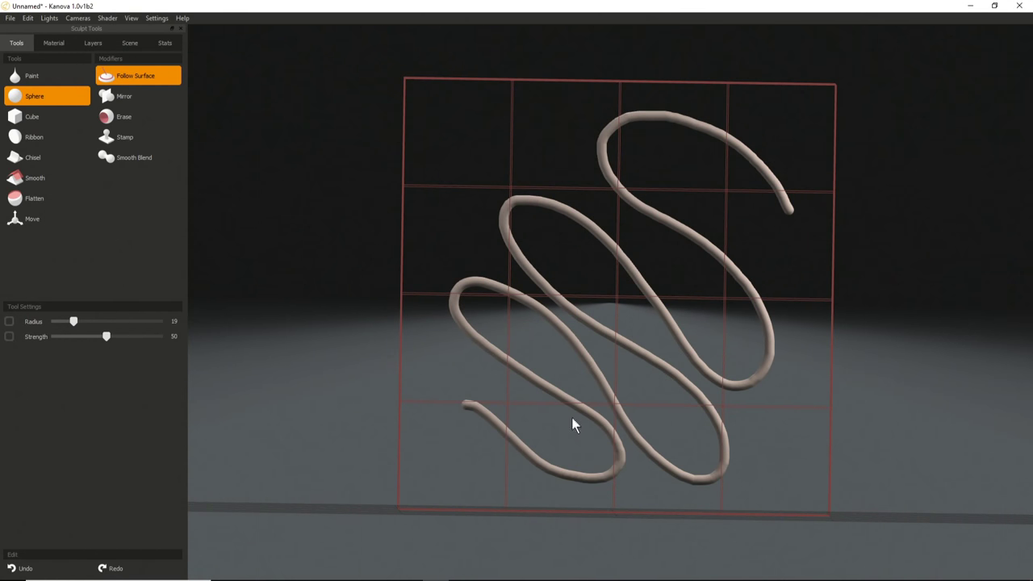
key(ctrl+z)
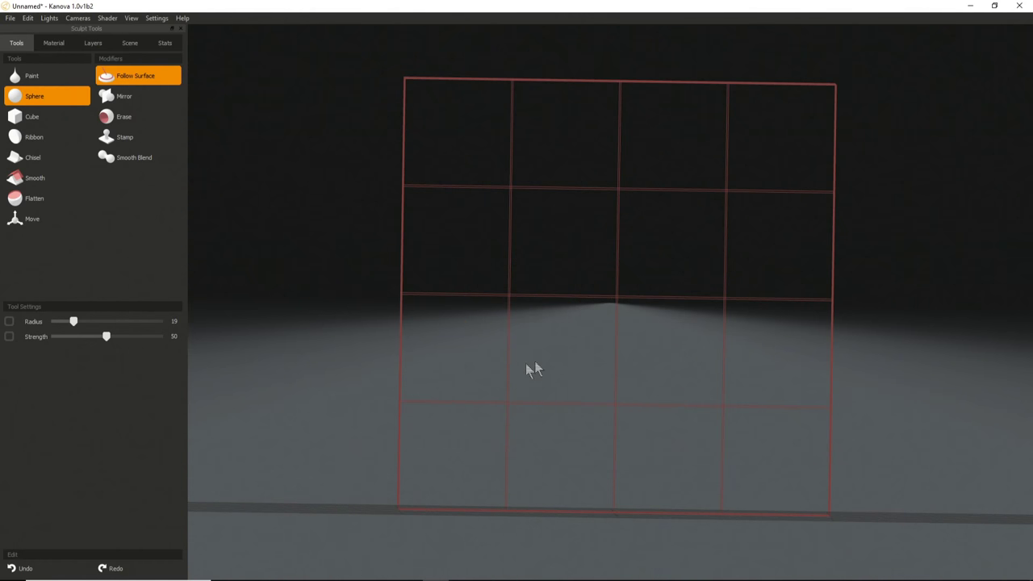
Sculpt a winding tube diagonally across the bounds at radius 19 and add a small separate dab from an angled view.
mouse_move(772, 258)
mouse_down()
mouse_move(487, 241)
mouse_move(470, 419)
mouse_move(434, 396)
mouse_up()
mouse_move(695, 361)
middle_down()
mouse_move(607, 343)
mouse_move(555, 357)
mouse_move(641, 422)
mouse_move(429, 299)
mouse_move(618, 341)
mouse_move(510, 182)
middle_up()
click(573, 186)
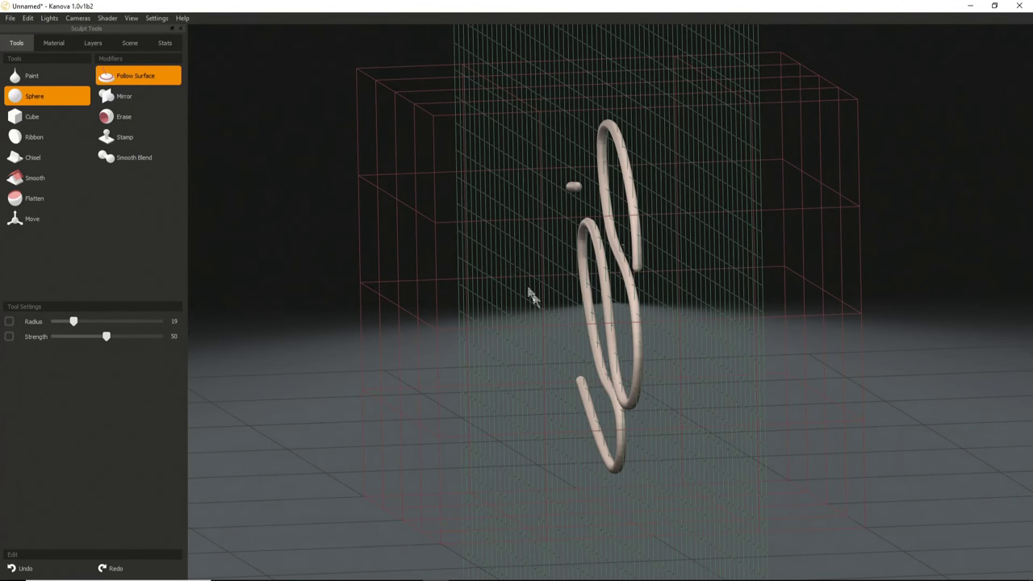
middle_drag(532, 282, 482, 253)
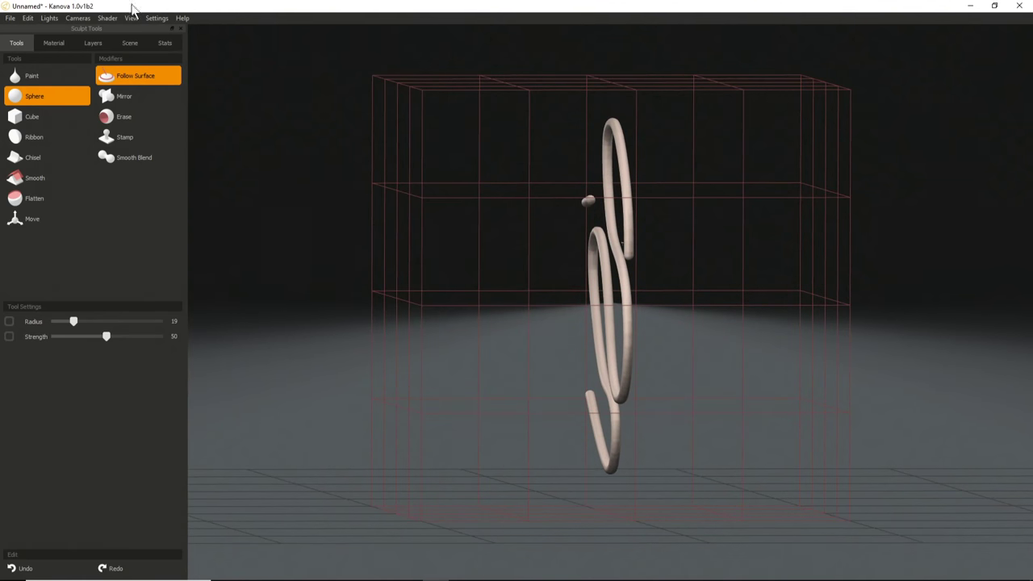
Select the Work Plane in the layers tree and align its grid to face the current camera view.
click(129, 43)
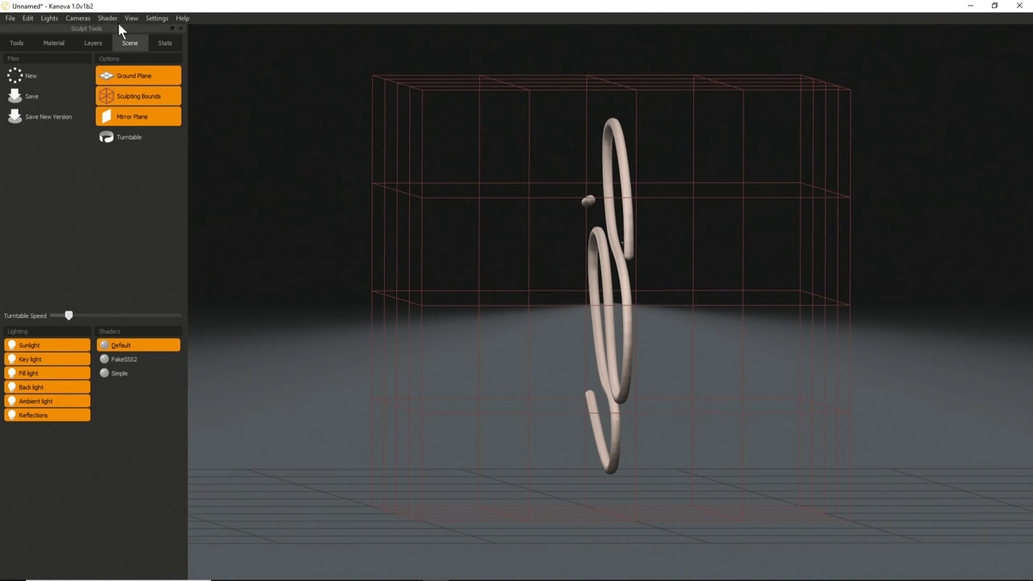
click(129, 18)
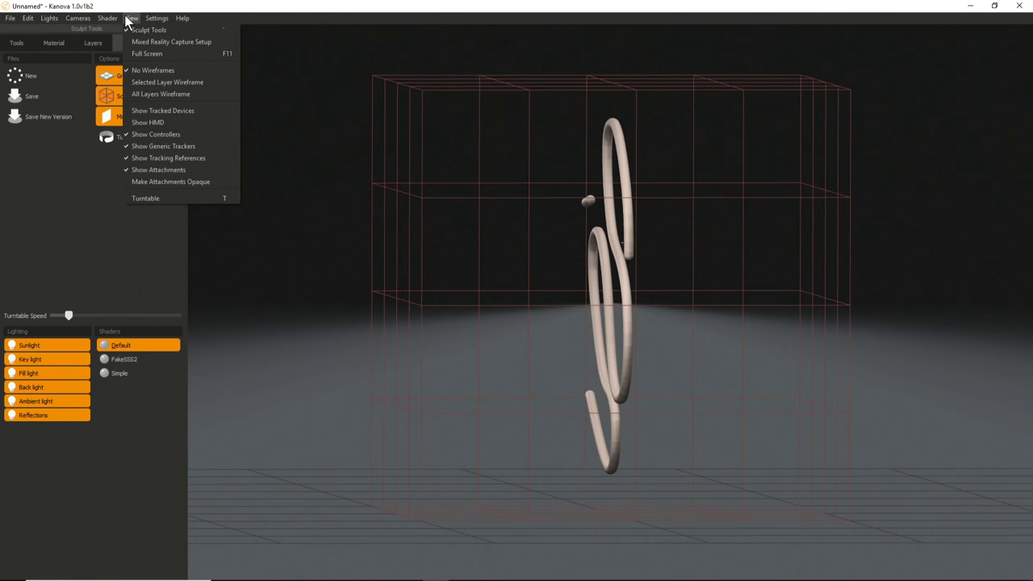
mouse_move(105, 20)
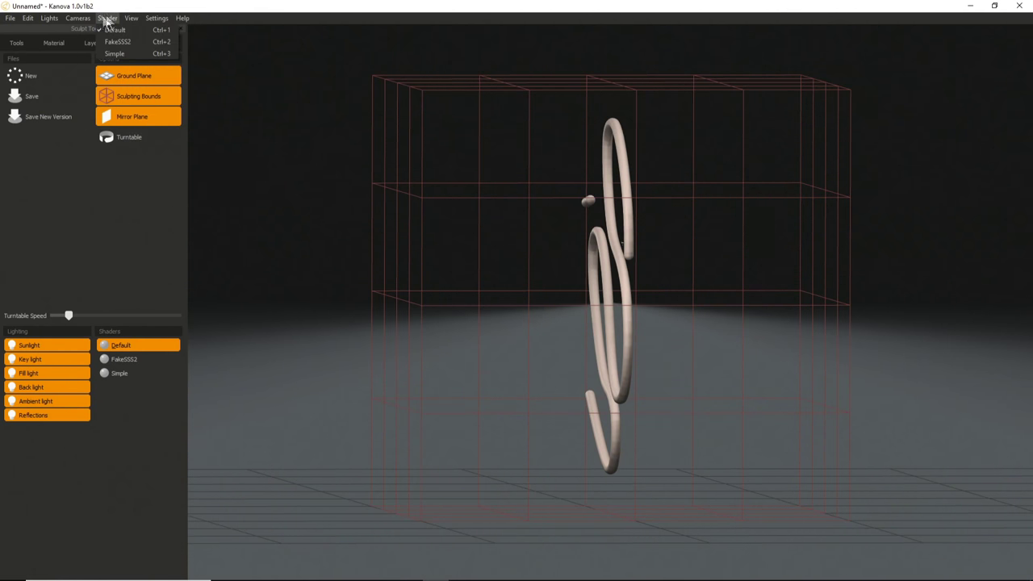
click(51, 207)
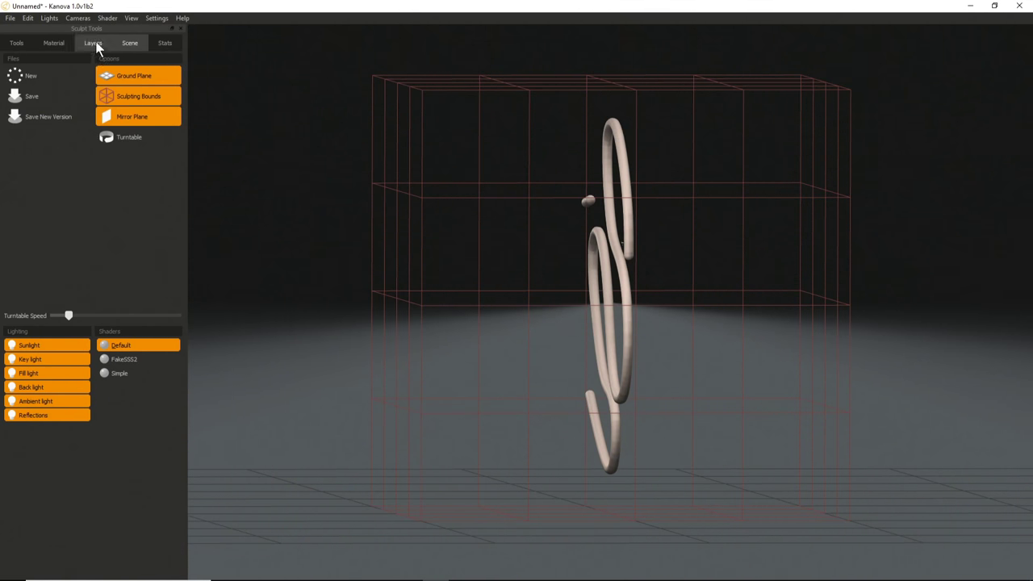
click(93, 43)
click(45, 154)
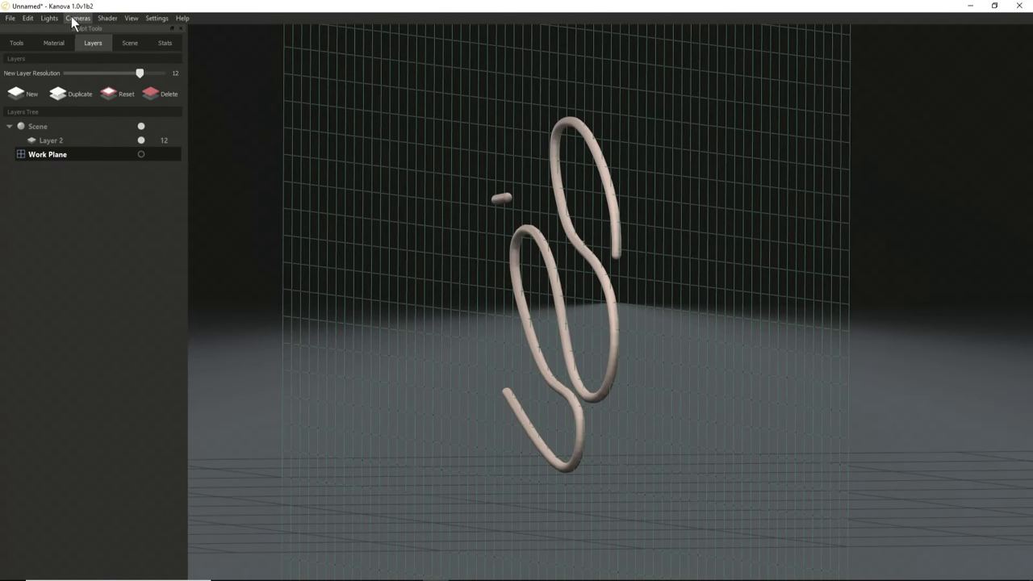
click(27, 18)
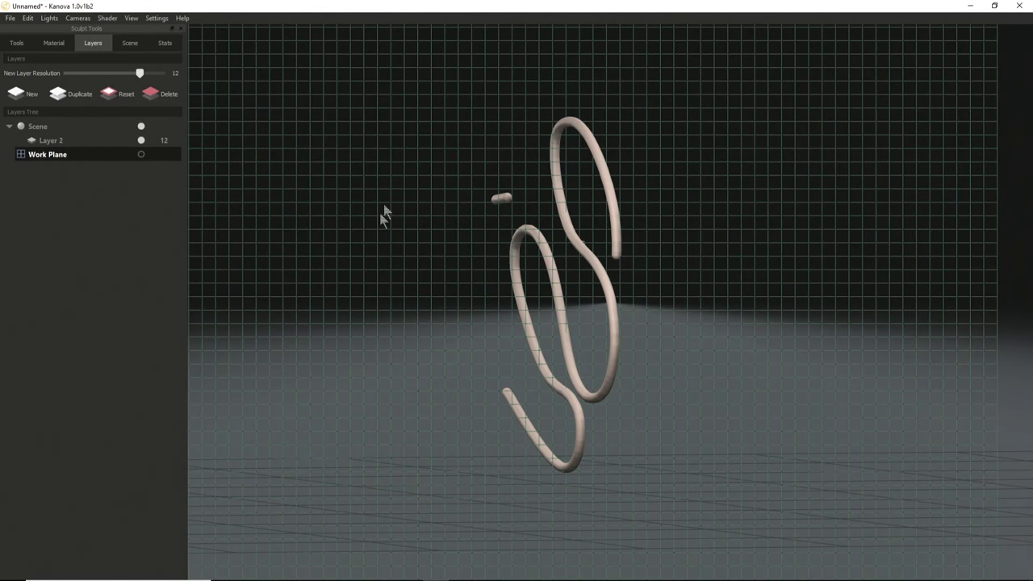
Check the work plane against the winding tube from other angles and turn off the scene's Mirror Plane display.
click(16, 44)
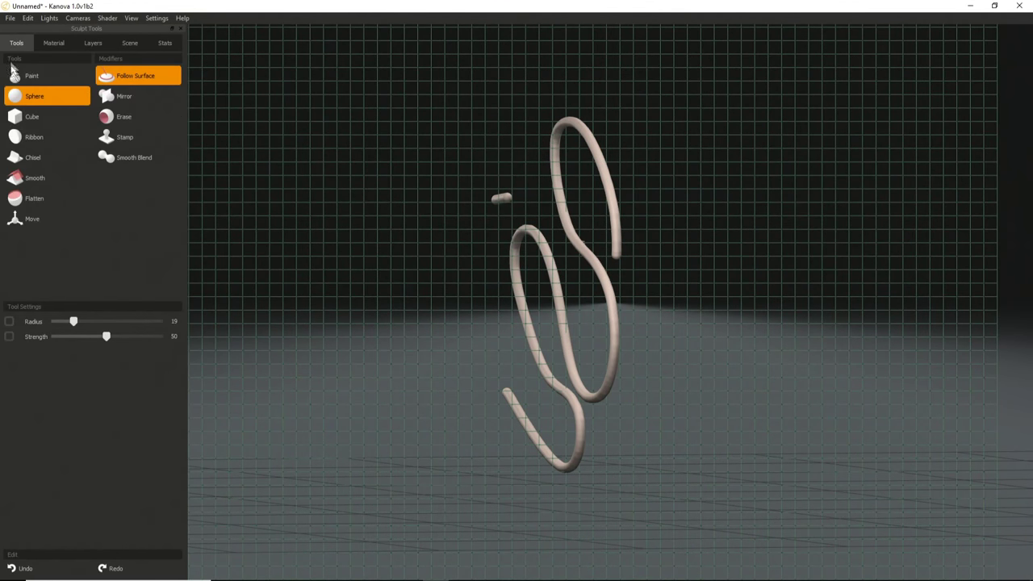
alt+drag(479, 269, 429, 212)
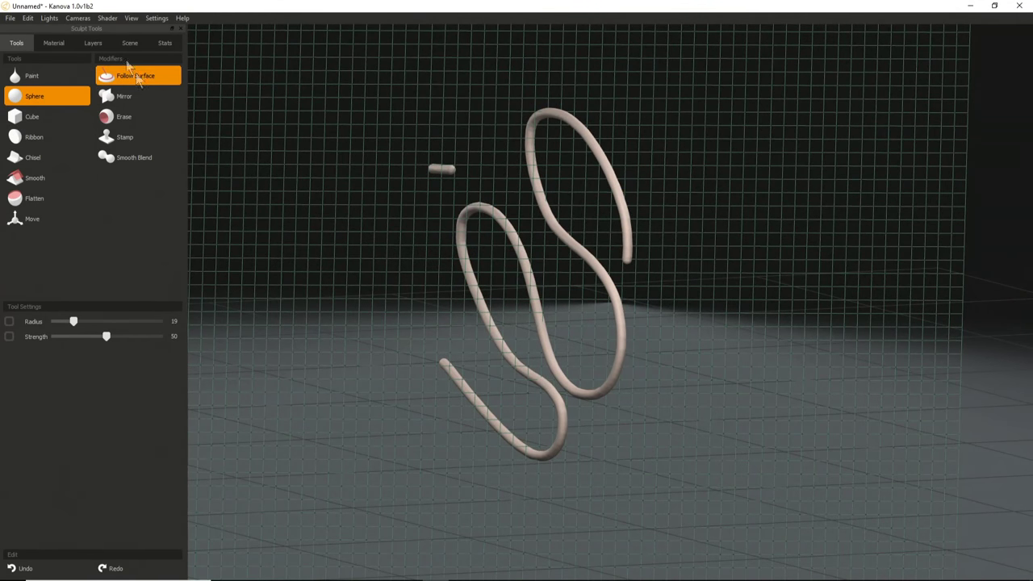
middle_drag(375, 300, 419, 341)
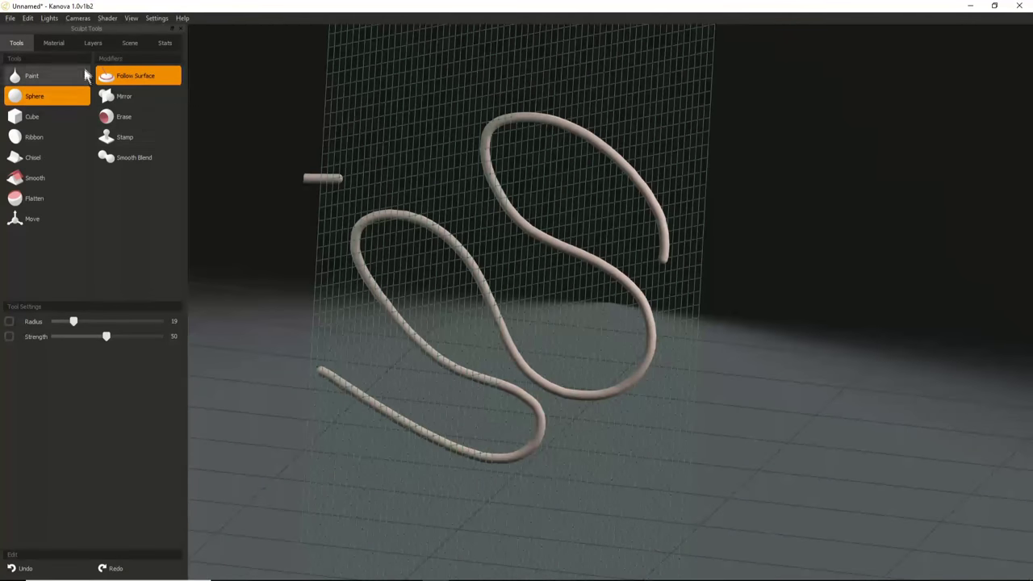
click(93, 43)
click(128, 42)
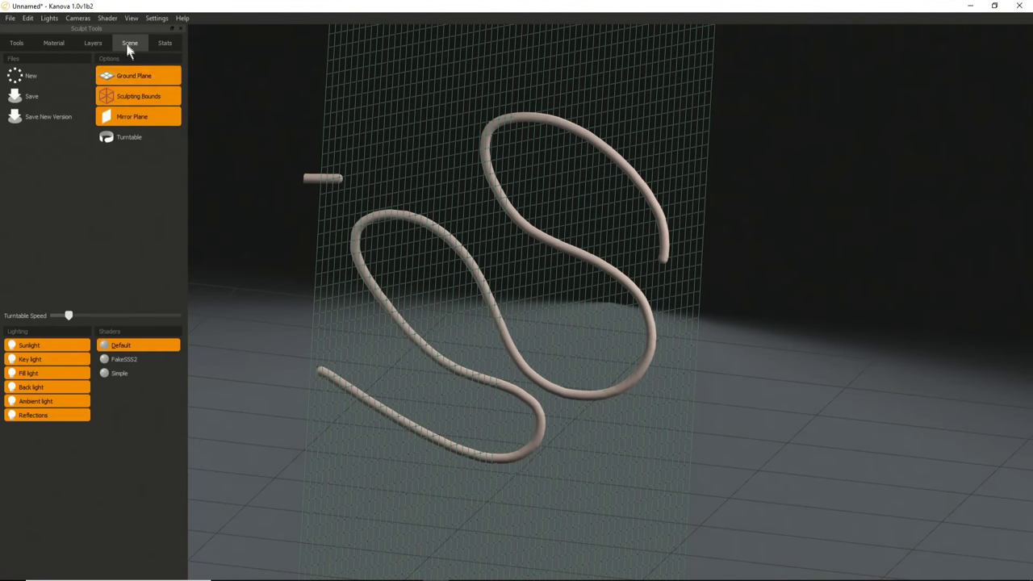
click(127, 96)
click(129, 121)
mouse_move(496, 286)
middle_down()
mouse_move(412, 281)
mouse_move(458, 307)
middle_up()
mouse_move(456, 304)
right_down()
mouse_move(315, 279)
mouse_move(510, 357)
mouse_move(472, 303)
right_up()
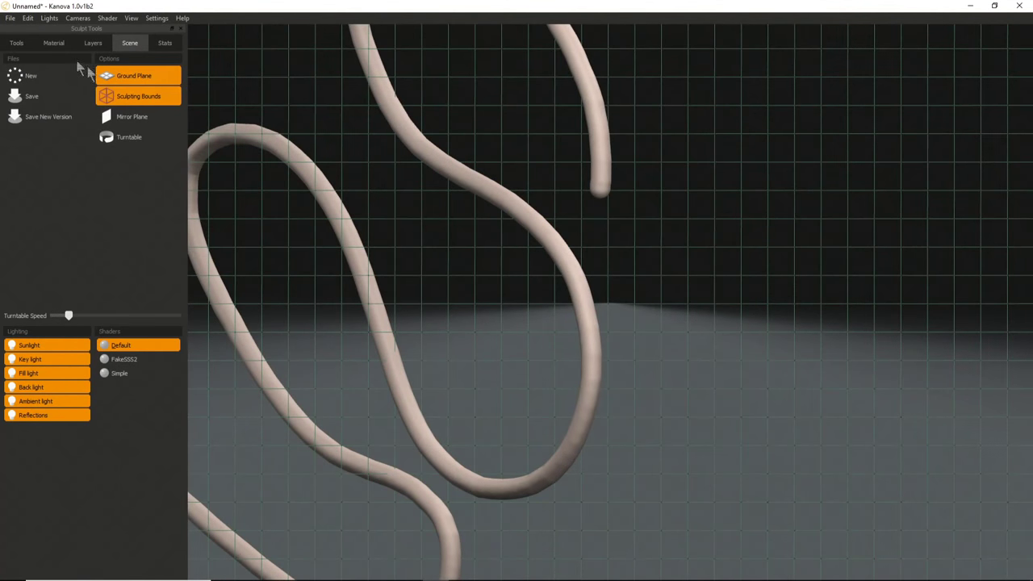
click(16, 45)
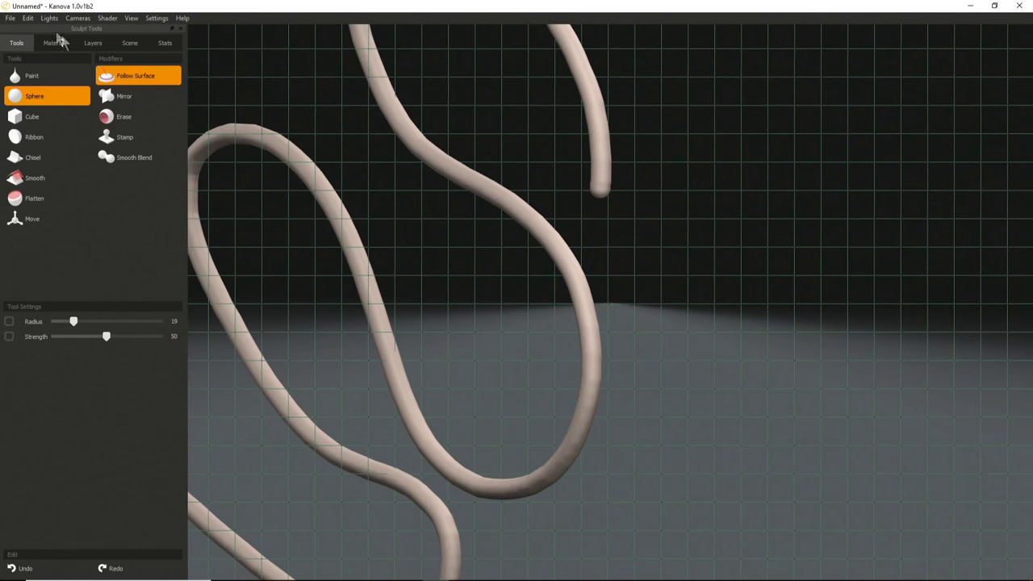
click(28, 18)
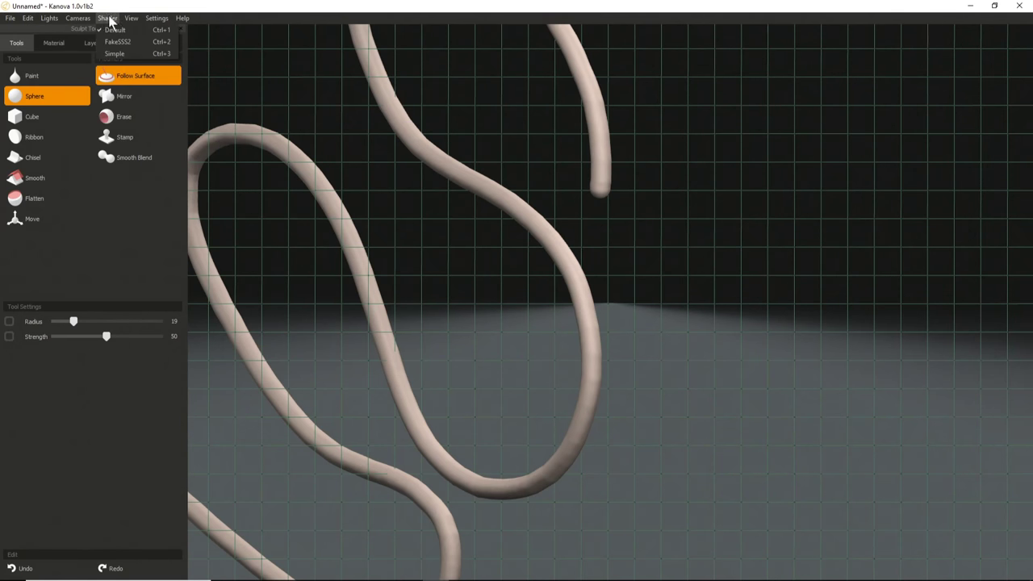
mouse_move(78, 18)
click(44, 274)
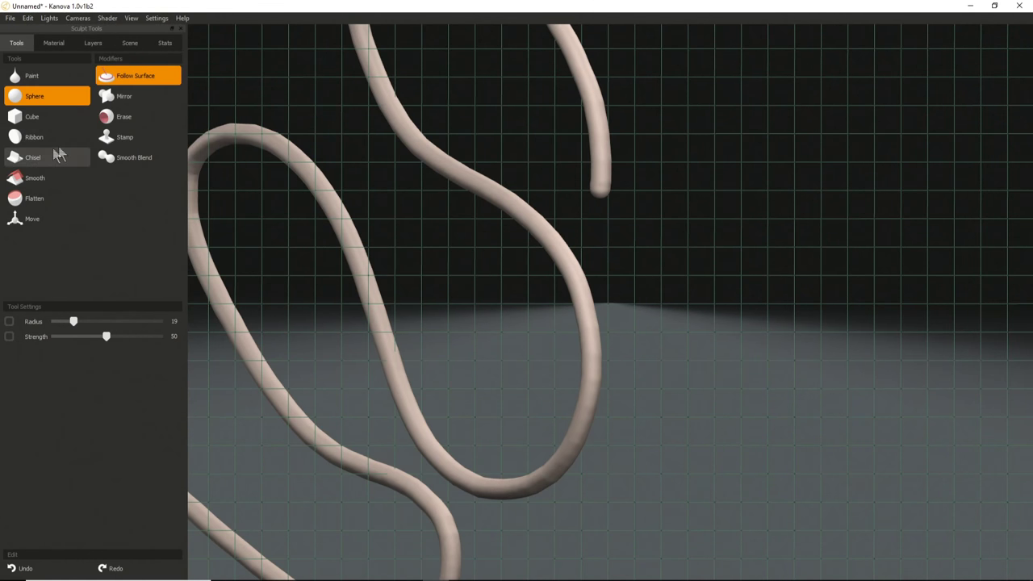
Examine the full extent of the work plane grid around the winding tube from farther away.
click(80, 42)
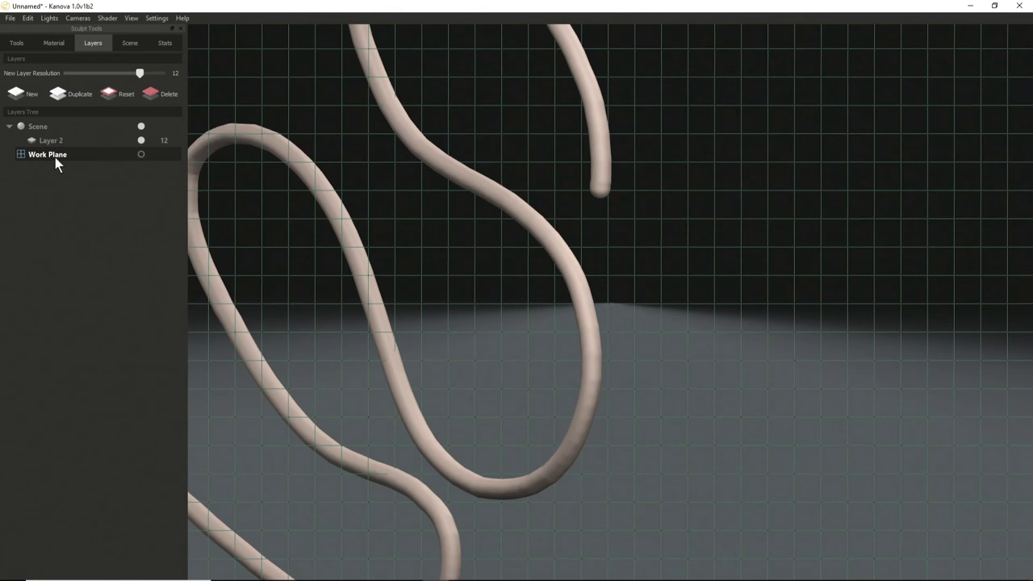
click(113, 94)
scroll(468, 329, down, 10)
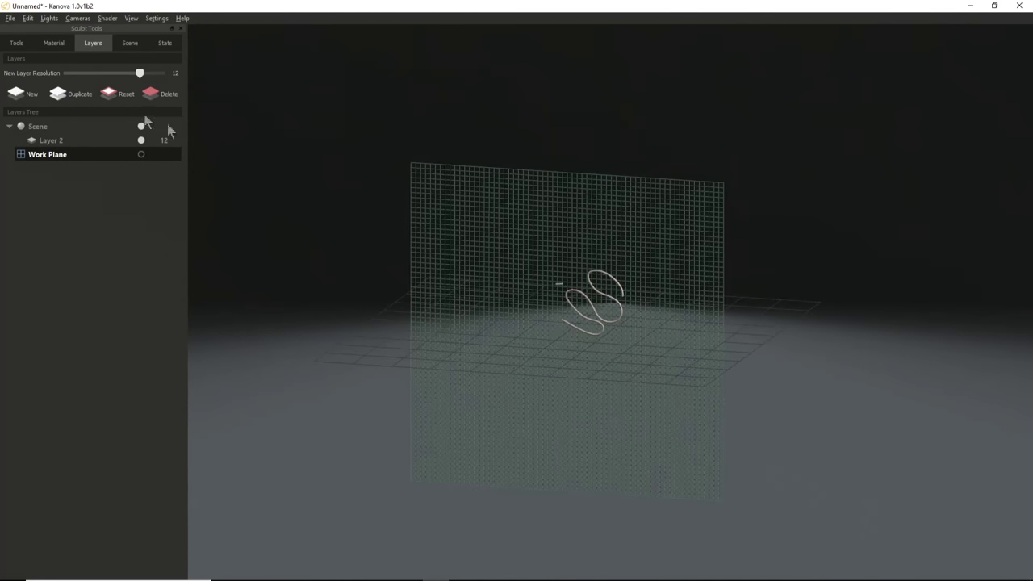
Toggle the scene's Ground Plane and Sculpting Bounds displays off and back on.
click(130, 43)
click(130, 76)
click(125, 76)
click(126, 99)
click(129, 98)
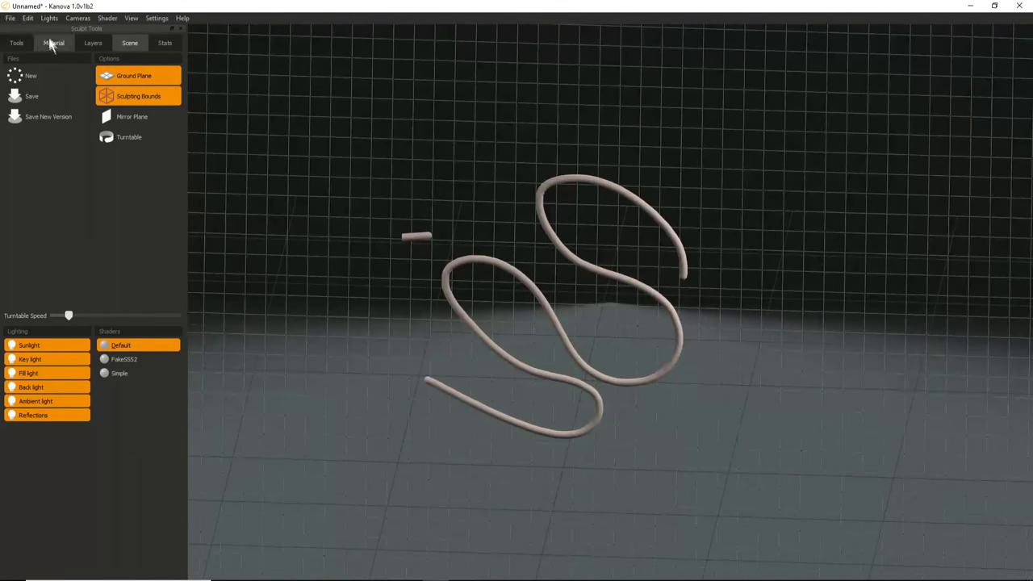
View the winding tube in the orthographic Front camera and compare it with other preset camera views.
click(72, 19)
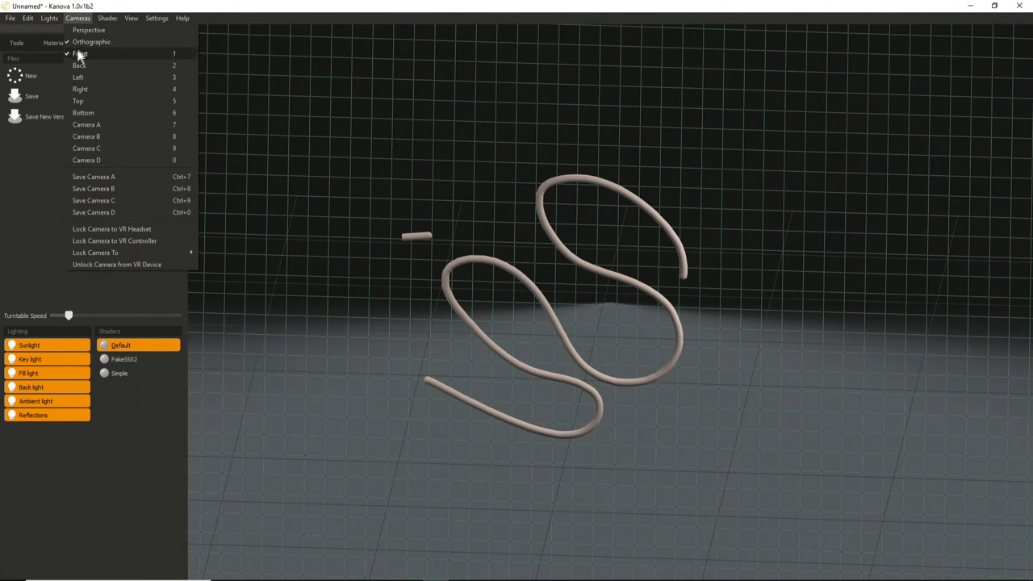
click(81, 41)
click(76, 20)
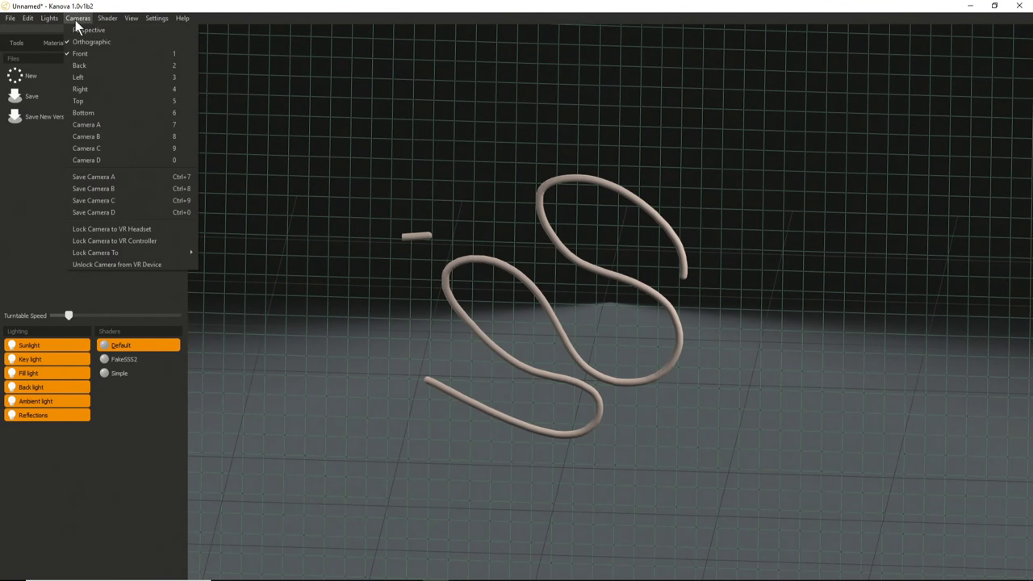
click(79, 54)
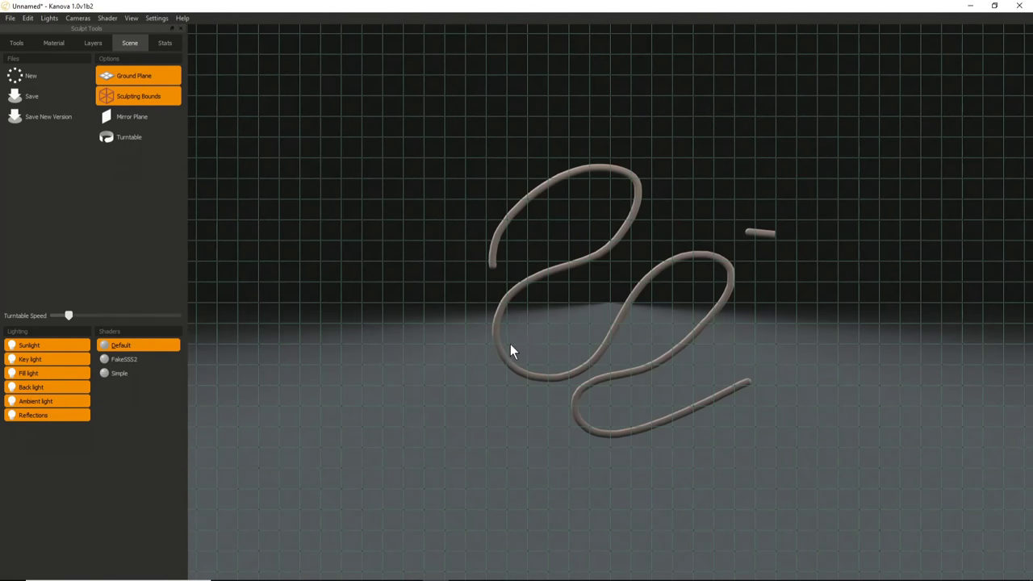
key(1)
key(ctrl+1)
key(7)
key(3)
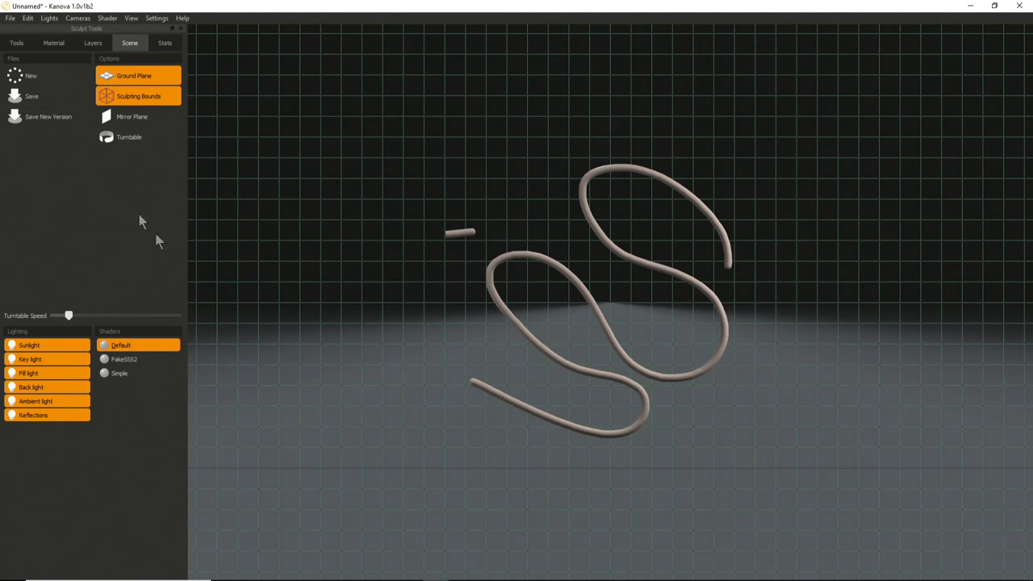
Select Layer 2 and sculpt extra looping tube strokes inside the bounds from several viewing angles.
click(90, 45)
click(44, 140)
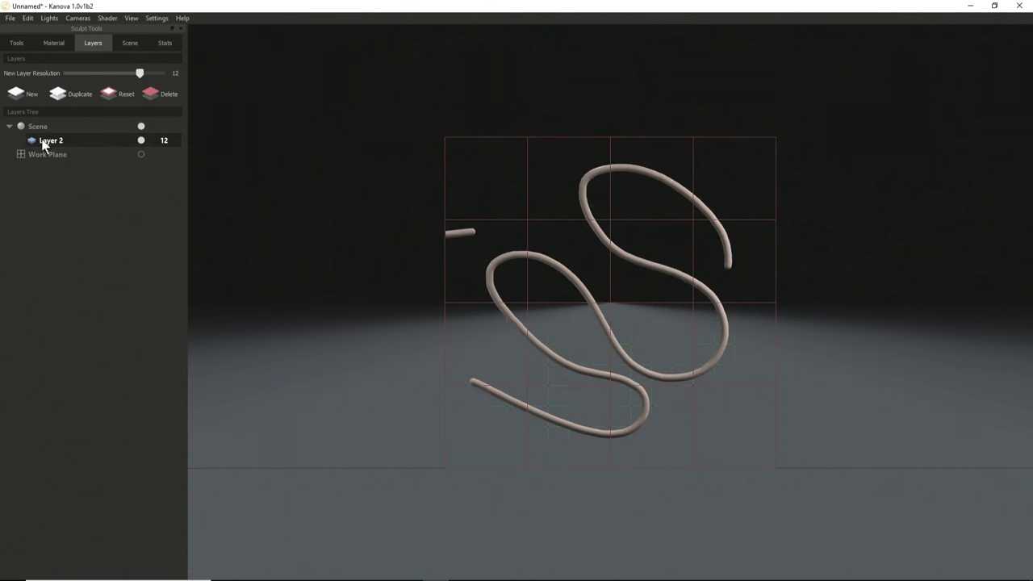
middle_drag(566, 288, 528, 224)
mouse_move(555, 220)
mouse_down()
mouse_move(535, 270)
mouse_move(536, 331)
mouse_up()
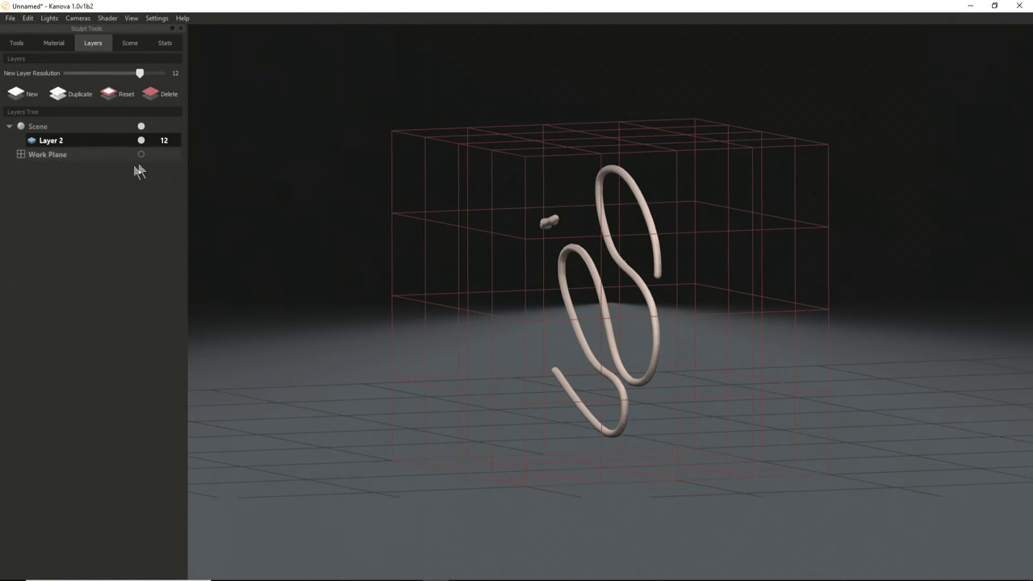
mouse_move(477, 285)
middle_down()
mouse_move(643, 329)
mouse_move(555, 203)
mouse_move(530, 247)
middle_up()
mouse_move(565, 226)
mouse_down()
mouse_move(525, 222)
mouse_move(685, 344)
mouse_move(652, 242)
mouse_move(654, 256)
mouse_up()
Start a new scene, discarding the unsaved changes, and view its starting sphere from different angles.
click(10, 18)
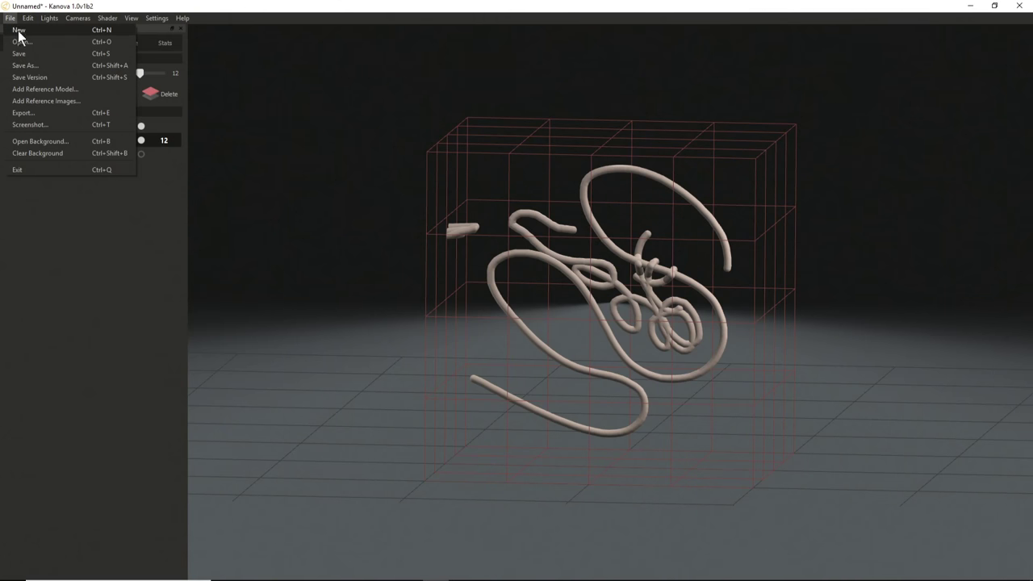
click(18, 31)
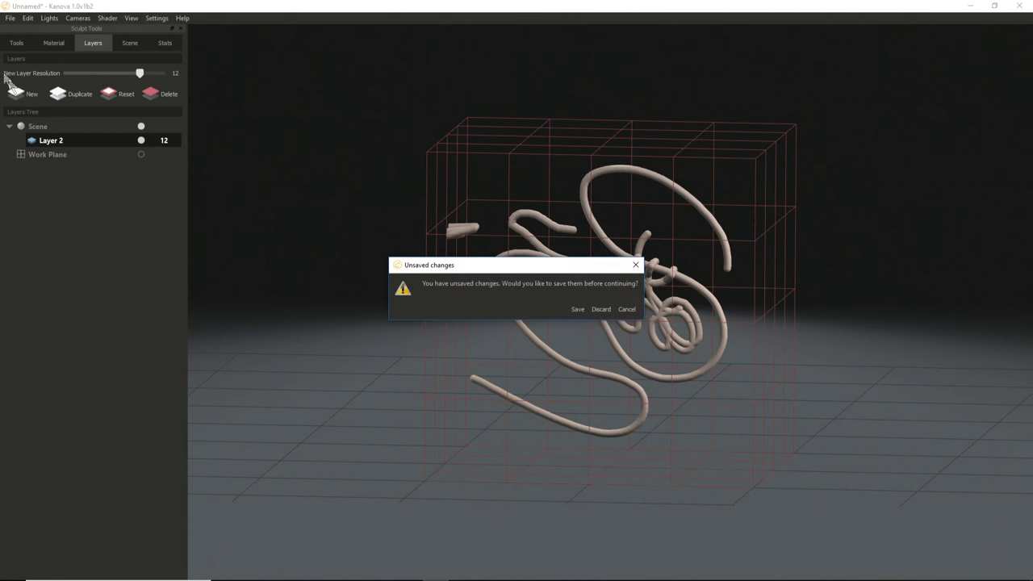
click(601, 309)
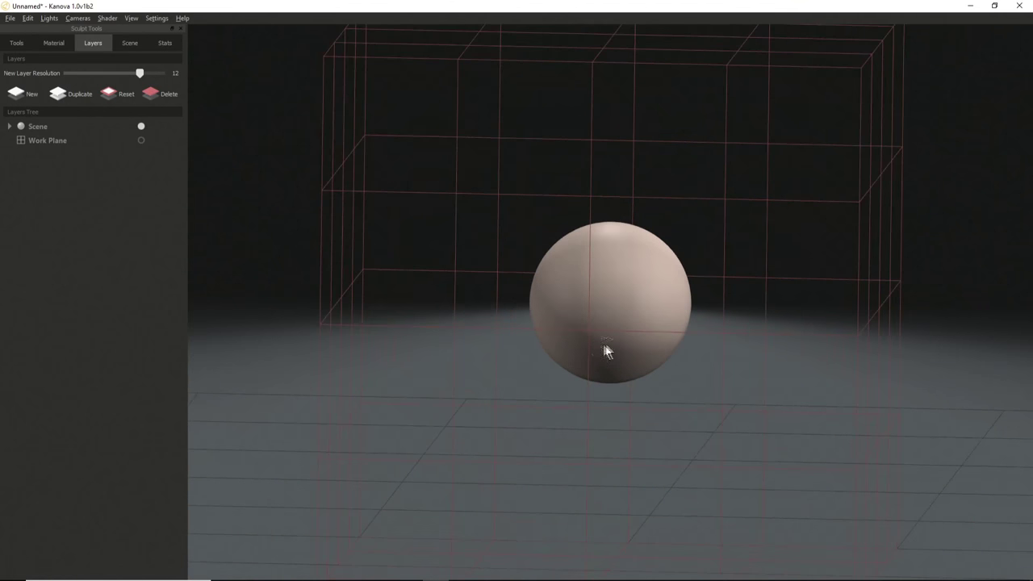
middle_drag(606, 351, 447, 240)
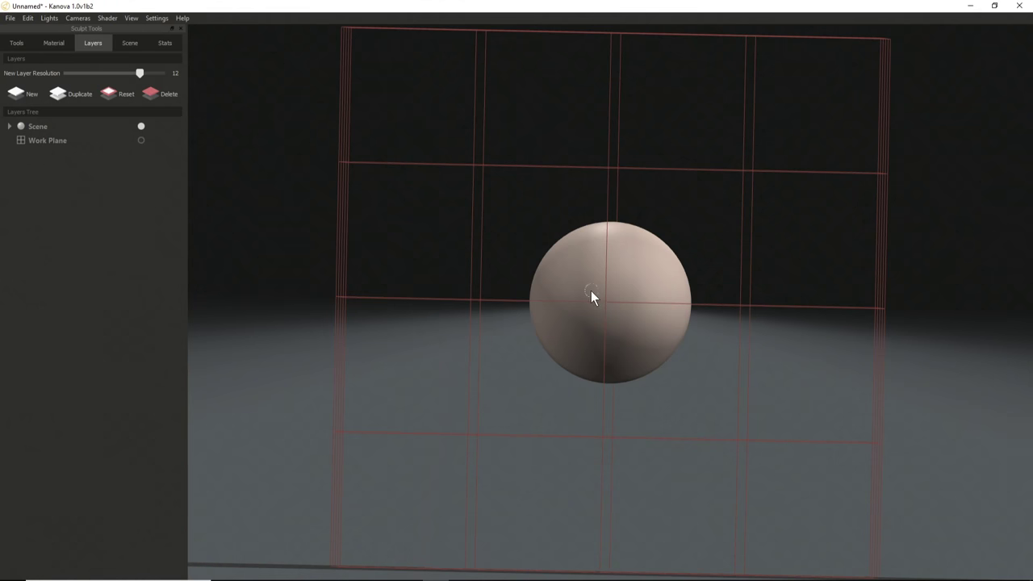
middle_drag(597, 279, 587, 335)
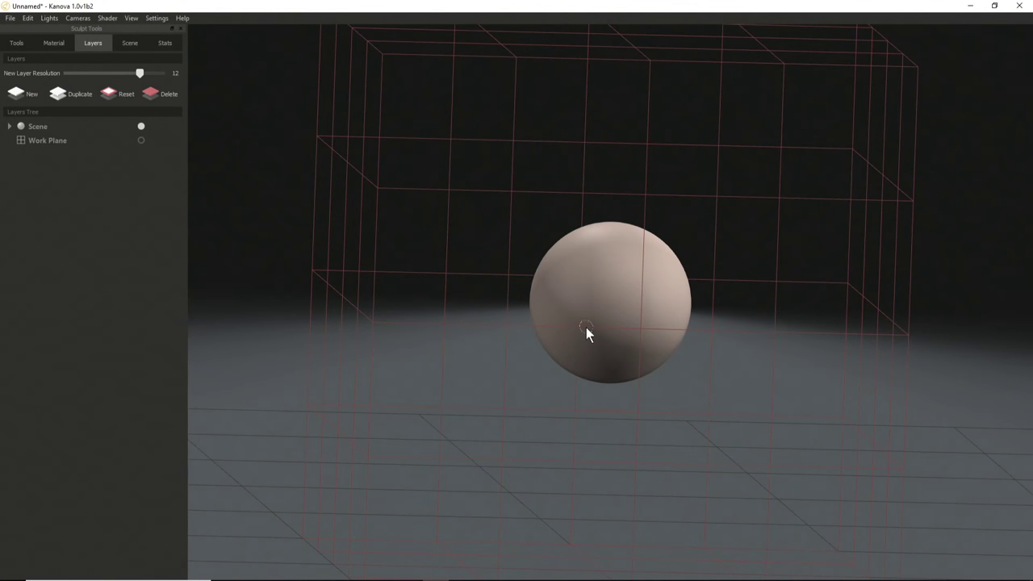
Select Layer 2 in the layers tree and set the Sphere tool's radius to 79.
click(31, 94)
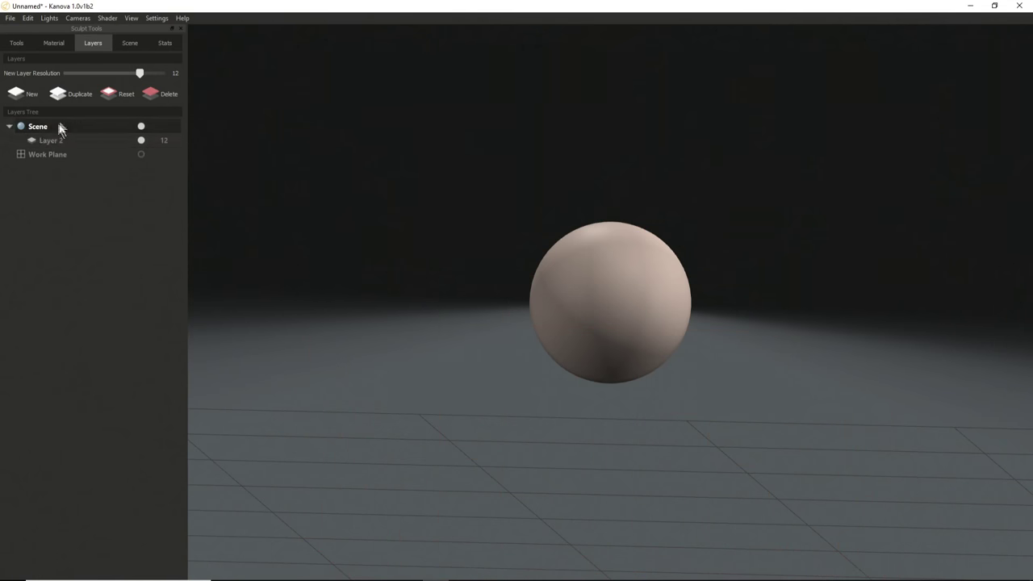
click(48, 141)
click(18, 43)
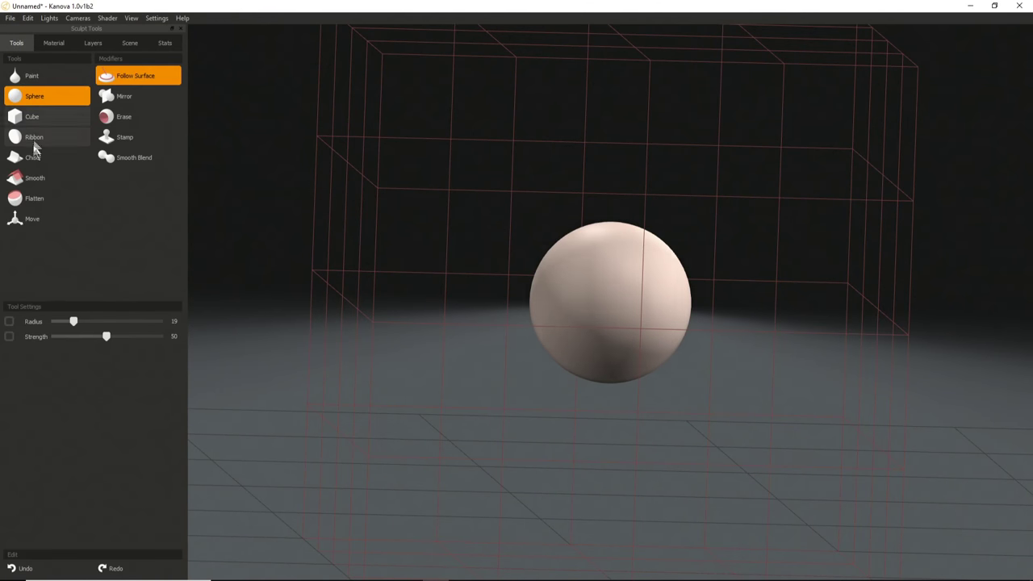
right_drag(598, 296, 680, 365)
mouse_move(583, 302)
mouse_down()
mouse_move(615, 327)
mouse_move(589, 294)
mouse_move(637, 283)
mouse_move(564, 322)
mouse_move(657, 274)
mouse_move(619, 239)
mouse_move(579, 331)
mouse_move(609, 303)
mouse_move(553, 249)
mouse_move(539, 315)
mouse_move(618, 314)
mouse_move(556, 327)
mouse_move(589, 307)
mouse_move(617, 380)
mouse_up()
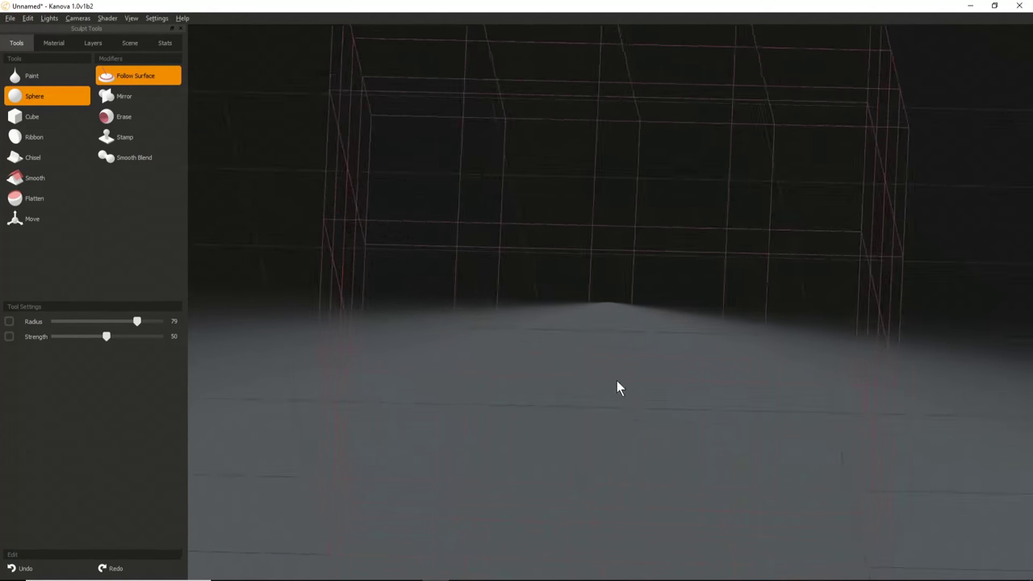
Switch the camera from Orthographic to Perspective and view the sculpting bounds from above.
click(47, 19)
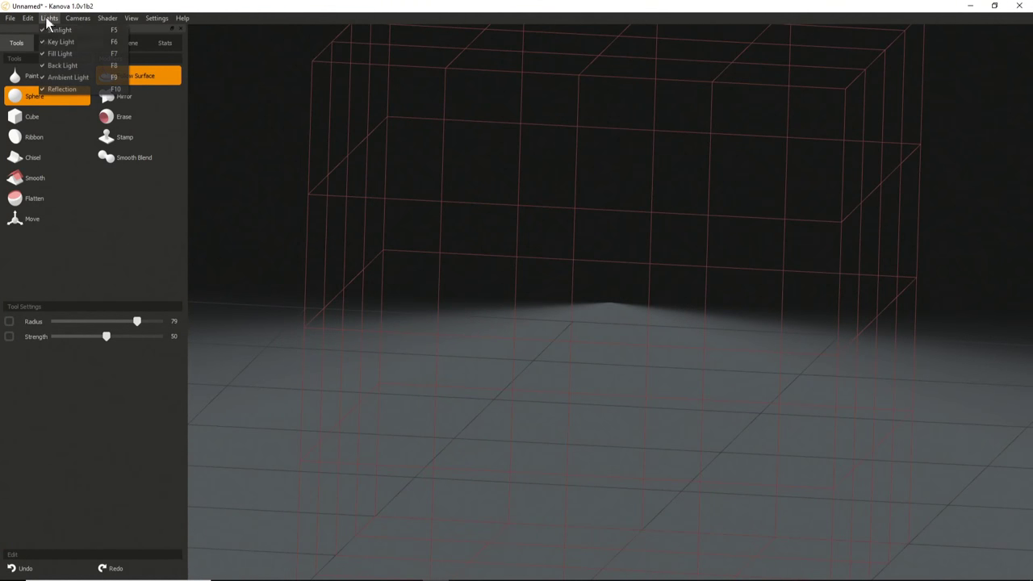
mouse_move(27, 23)
mouse_move(71, 24)
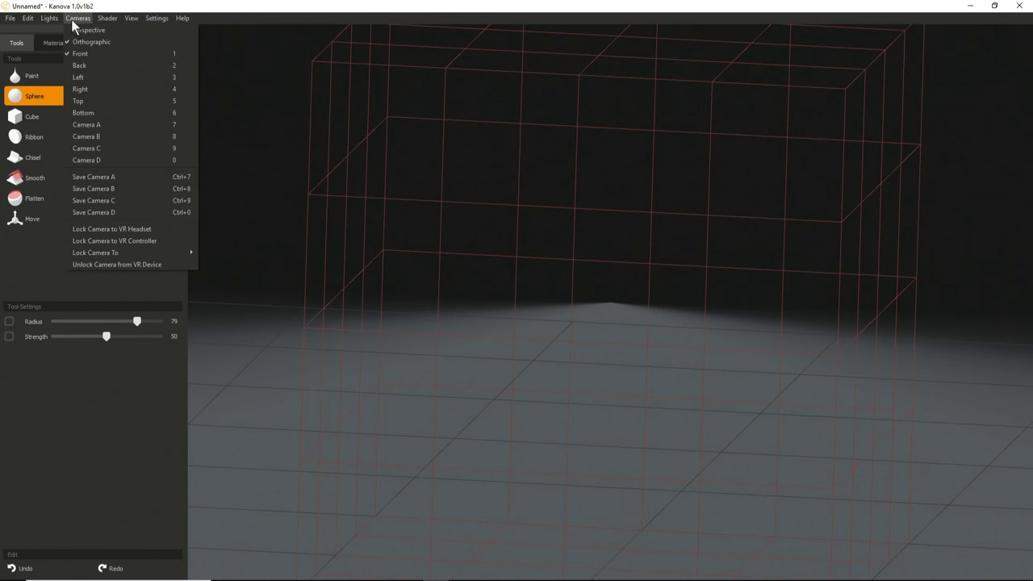
click(76, 41)
click(77, 18)
click(76, 29)
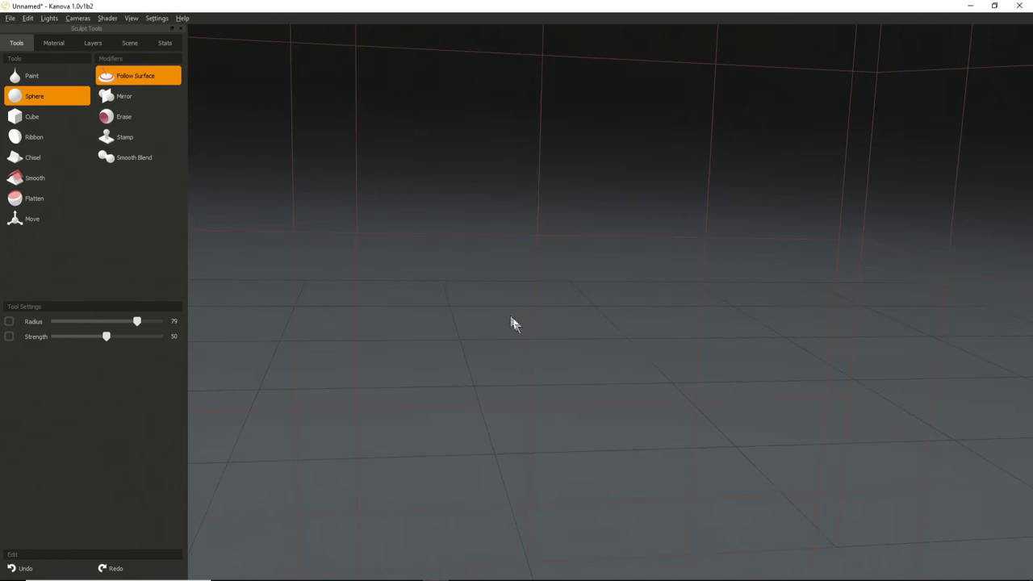
scroll(217, 227, down, 5)
middle_drag(662, 388, 605, 459)
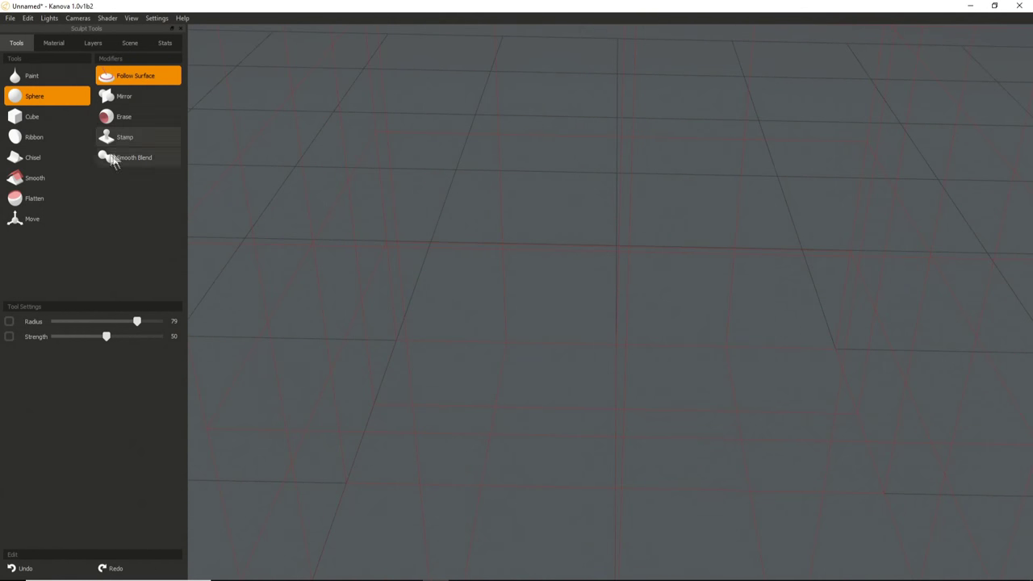
Align the work plane to the camera and try a short Sphere stroke, undoing it.
click(27, 19)
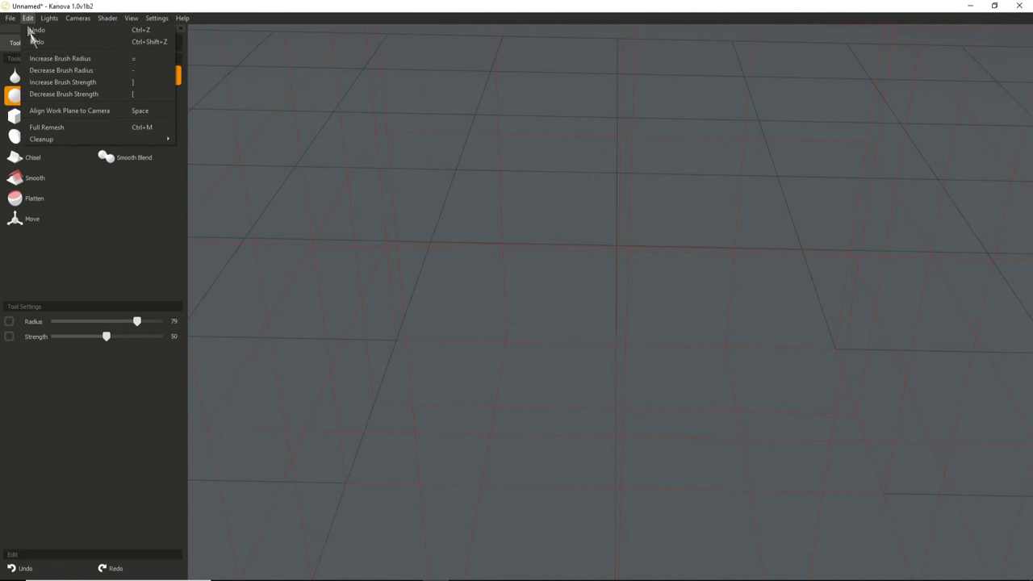
click(57, 109)
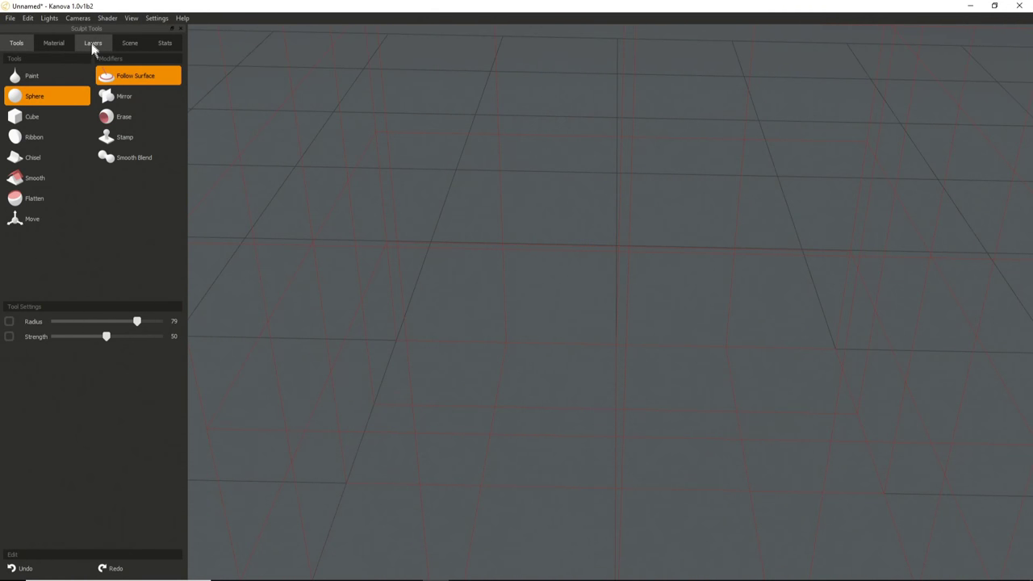
mouse_move(606, 334)
mouse_down()
mouse_move(608, 326)
mouse_move(613, 343)
mouse_up()
middle_drag(613, 344, 606, 368)
key(ctrl+z)
click(27, 18)
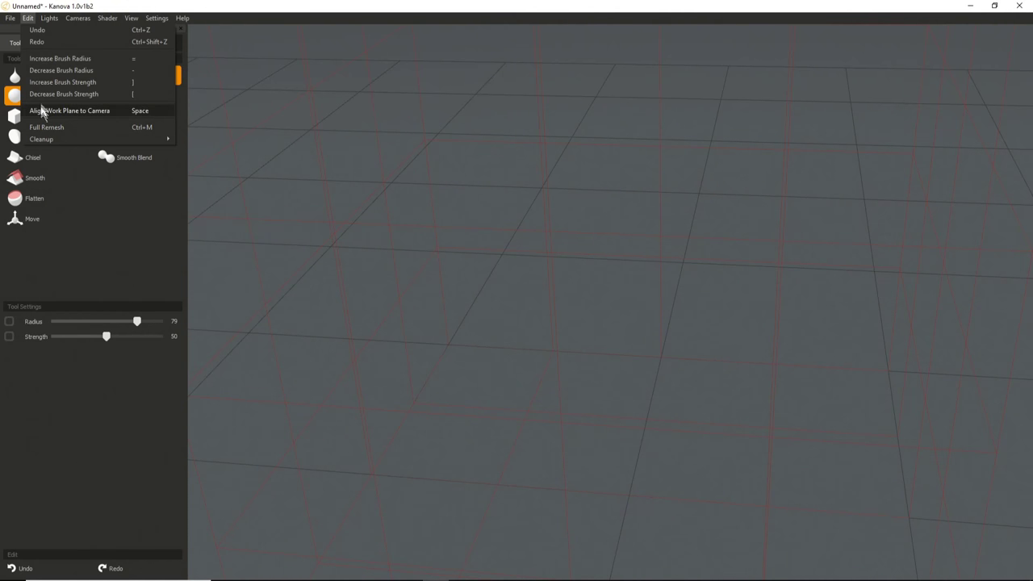
mouse_move(124, 22)
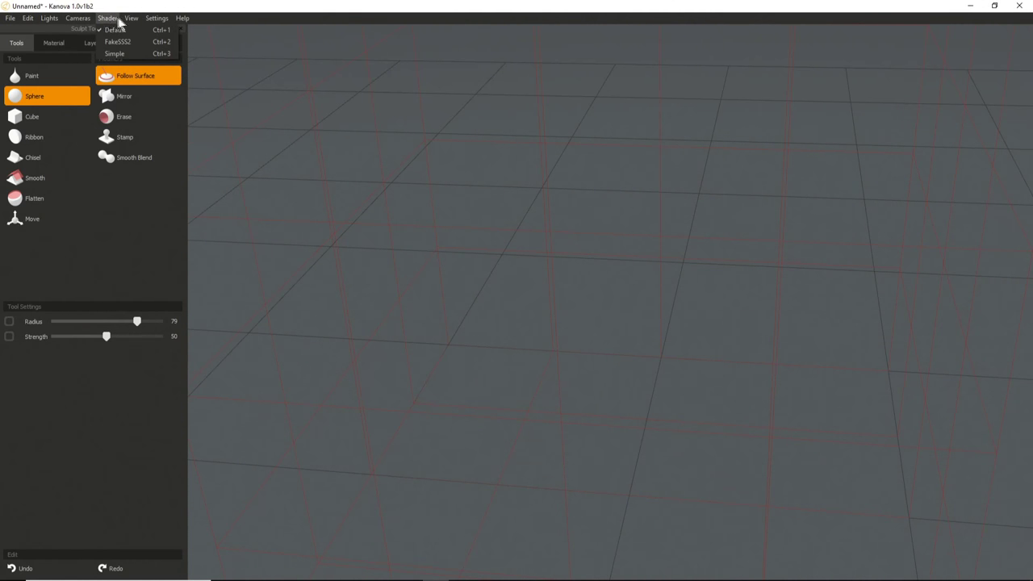
mouse_move(77, 18)
click(53, 301)
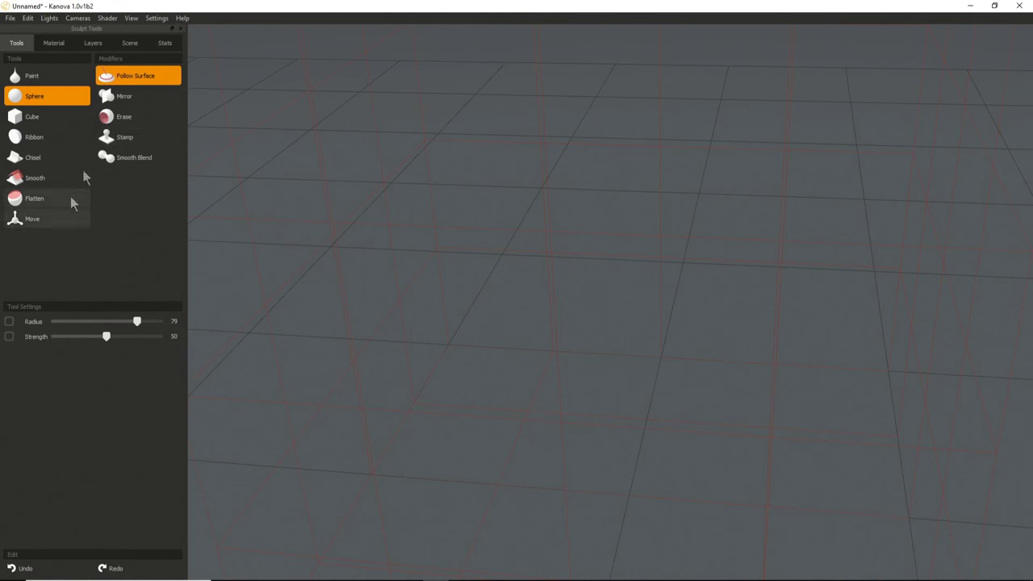
Check the work plane's grid in the perspective view and reselect Layer 2.
click(92, 45)
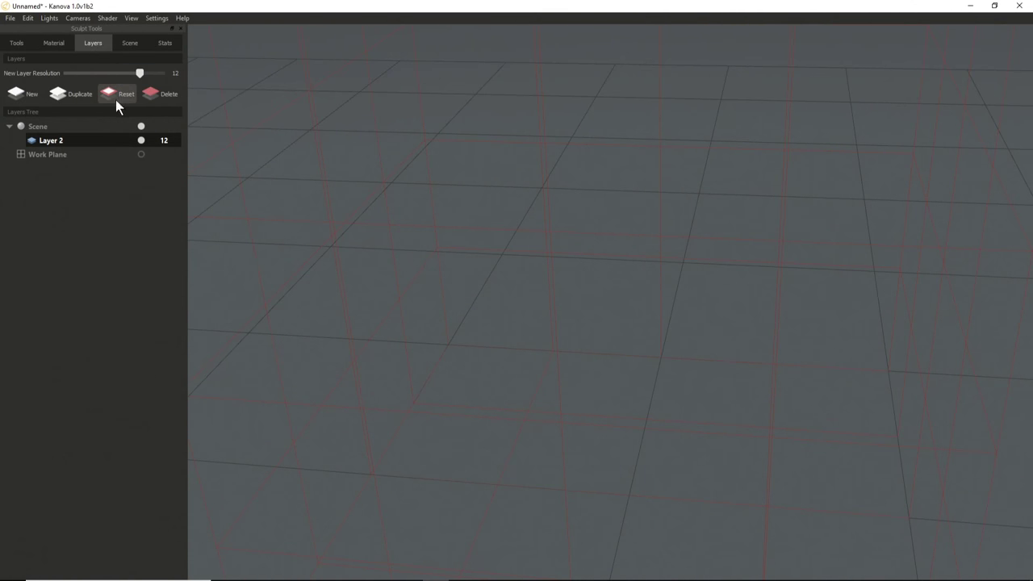
click(65, 157)
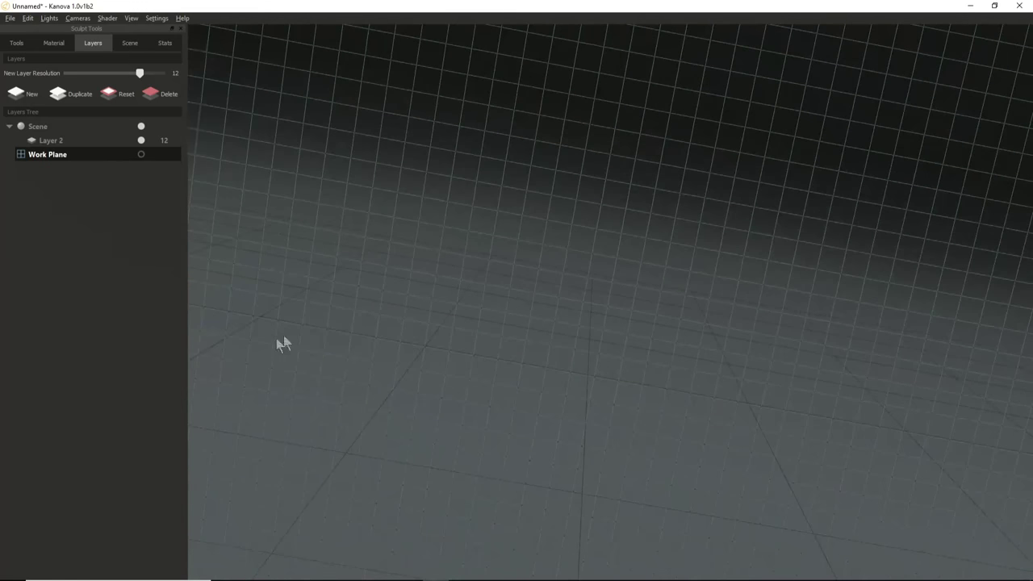
click(67, 143)
alt+drag(428, 331, 509, 409)
middle_drag(509, 410, 540, 330)
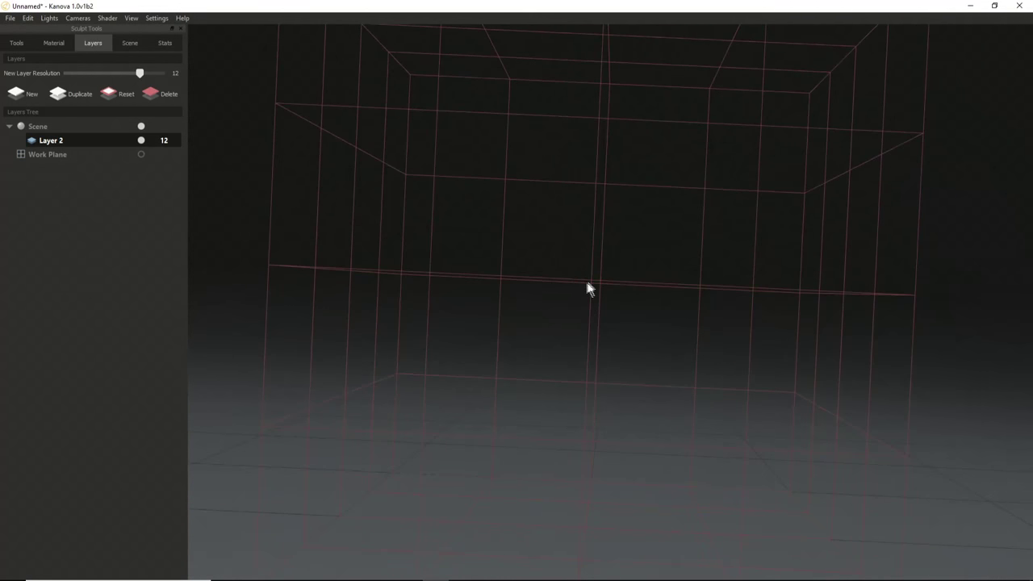
Try short Sphere strokes inside Layer 2's sculpting bounds from several viewing angles.
mouse_move(587, 288)
mouse_down()
mouse_move(618, 318)
mouse_move(581, 222)
mouse_up()
mouse_move(679, 207)
mouse_down()
mouse_move(700, 207)
mouse_move(676, 198)
mouse_up()
mouse_move(676, 205)
middle_down()
mouse_move(503, 269)
mouse_move(685, 288)
mouse_move(664, 219)
middle_up()
drag(689, 244, 679, 266)
middle_drag(576, 304, 613, 277)
mouse_move(613, 278)
mouse_down()
mouse_move(599, 284)
mouse_move(618, 295)
mouse_move(618, 282)
mouse_move(597, 284)
mouse_up()
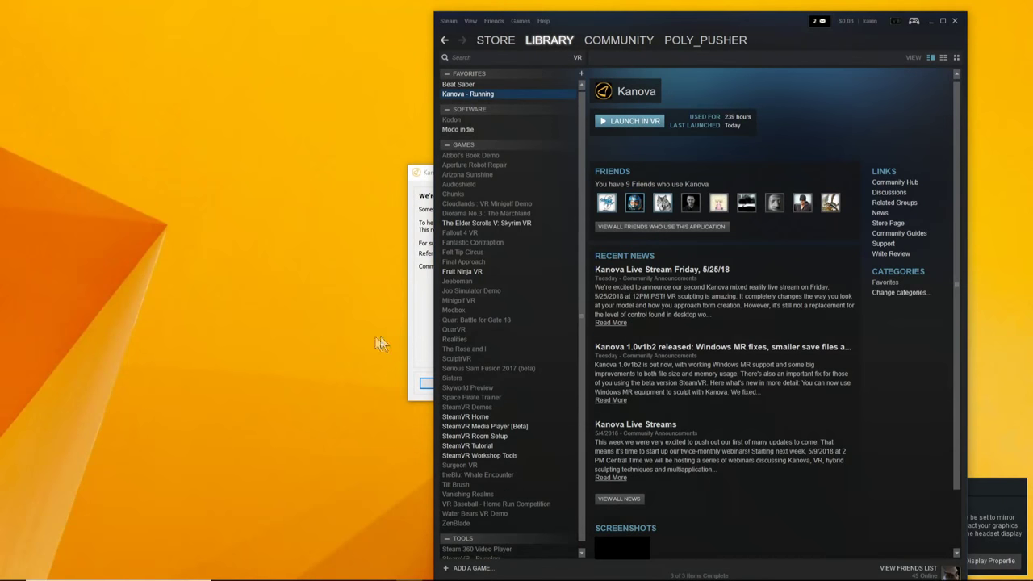
Dismiss the crash report and relaunch Kanova from the Steam library with the Launch Kanova option.
click(414, 352)
click(510, 385)
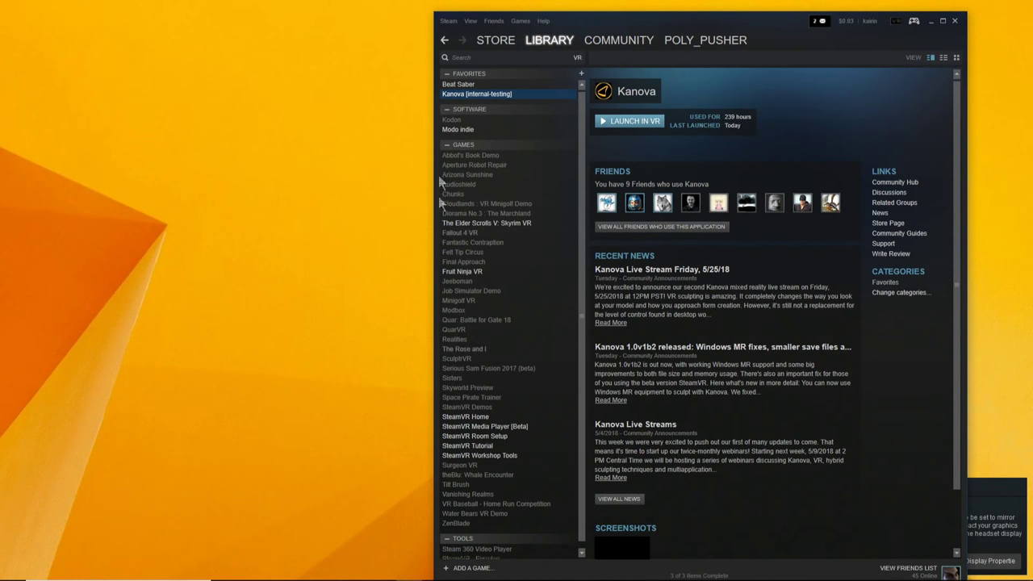
double_click(463, 95)
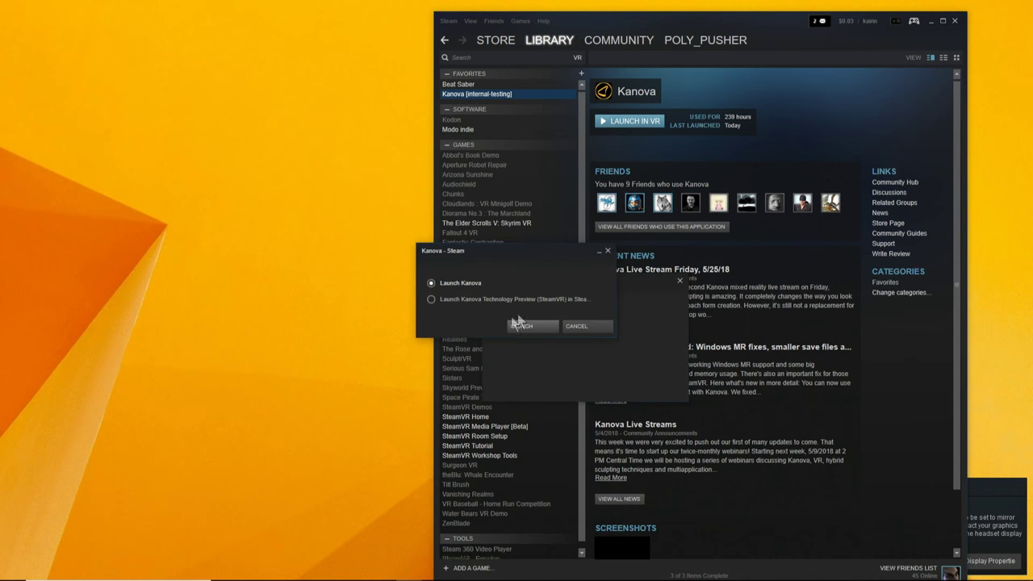
click(473, 300)
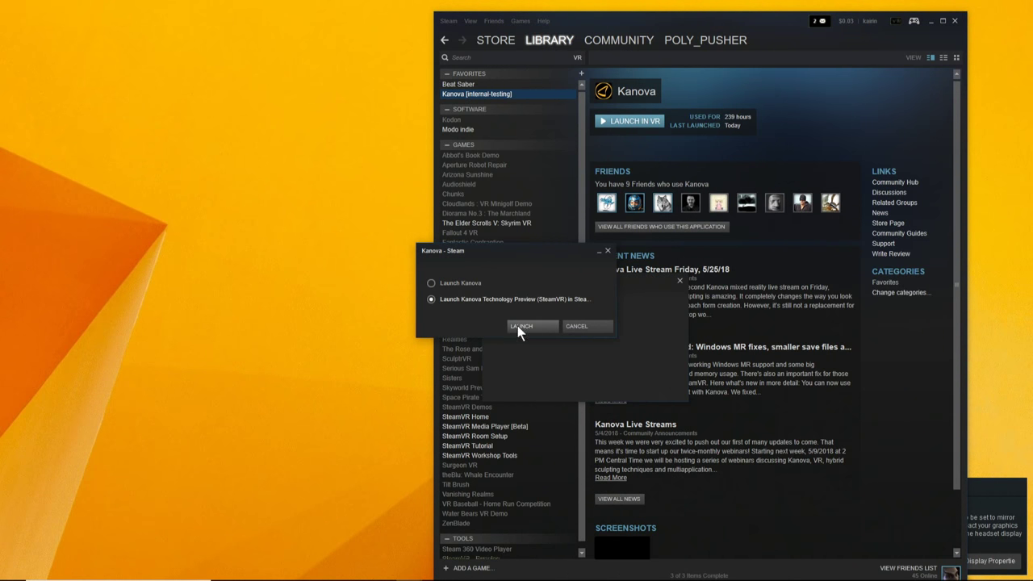
click(468, 282)
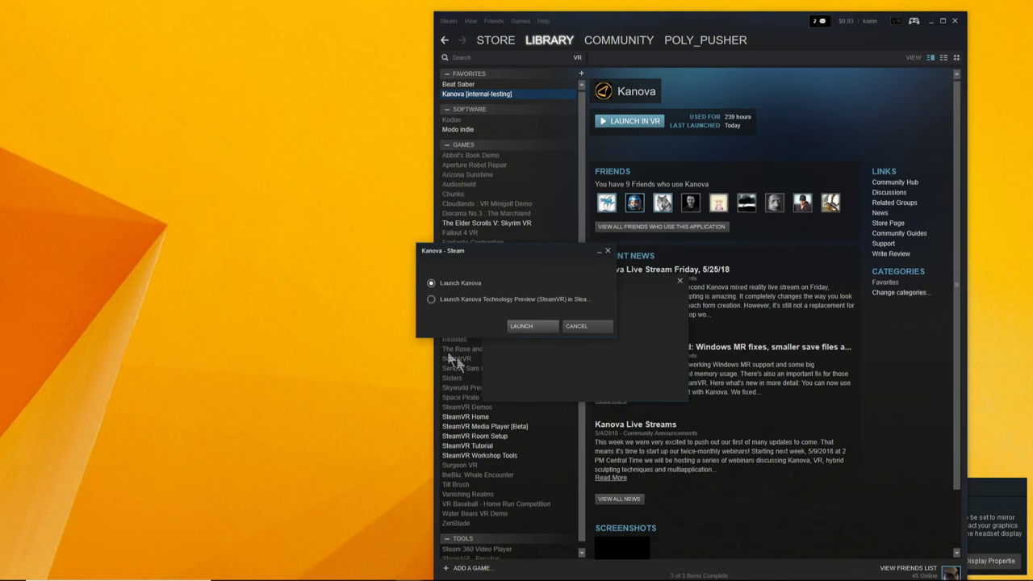
click(522, 326)
click(488, 305)
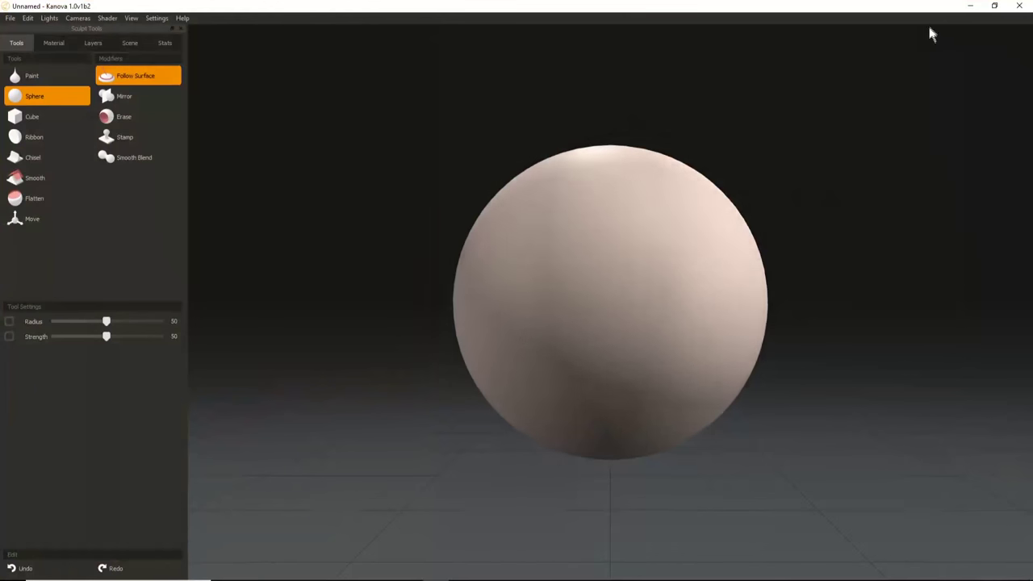
Remove the starting sphere from the new scene with the brush radius at 99.
mouse_move(593, 283)
middle_down()
mouse_move(594, 335)
mouse_move(565, 311)
middle_up()
scroll(436, 256, down, 3)
mouse_move(566, 293)
mouse_down()
mouse_move(587, 242)
mouse_move(571, 287)
mouse_up()
right_drag(584, 302, 647, 331)
mouse_move(582, 318)
mouse_down()
mouse_move(647, 294)
mouse_move(555, 322)
mouse_move(649, 382)
mouse_move(569, 298)
mouse_move(587, 268)
mouse_up()
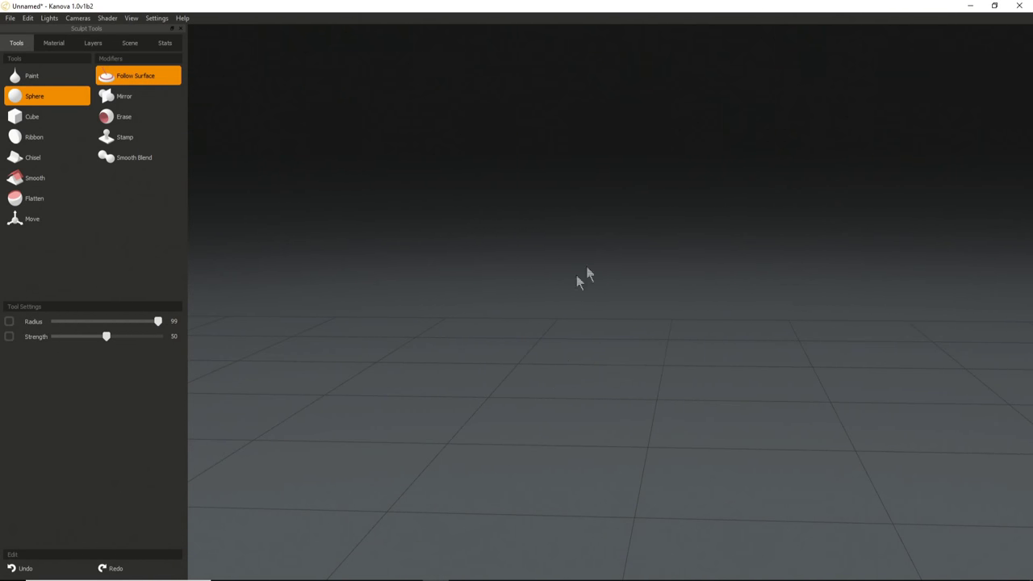
alt+drag(556, 349, 588, 380)
alt+right_drag(541, 336, 536, 427)
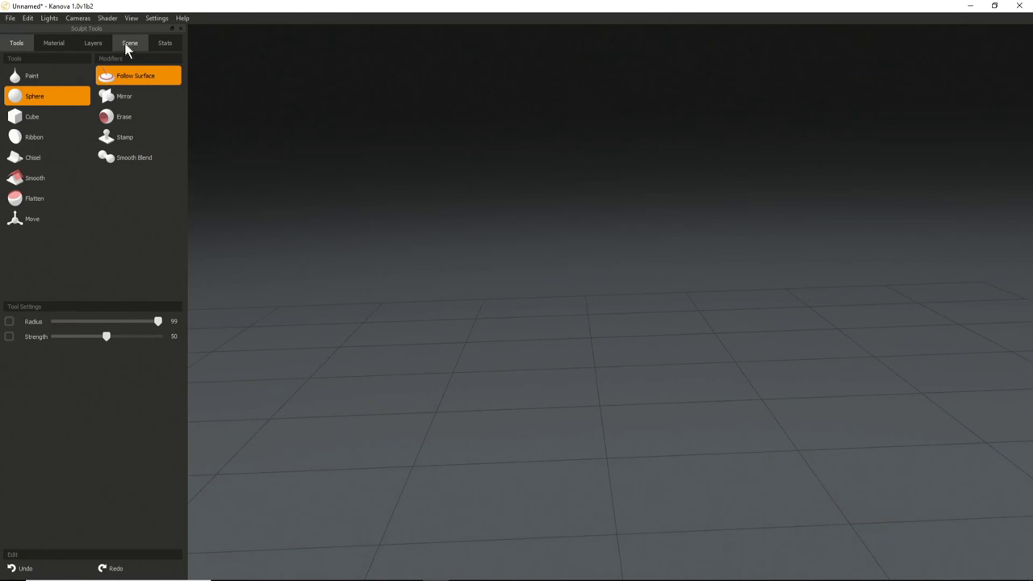
Show the Sculpting Bounds in the empty scene and frame them in the view.
click(128, 45)
click(134, 98)
alt+drag(452, 327, 596, 365)
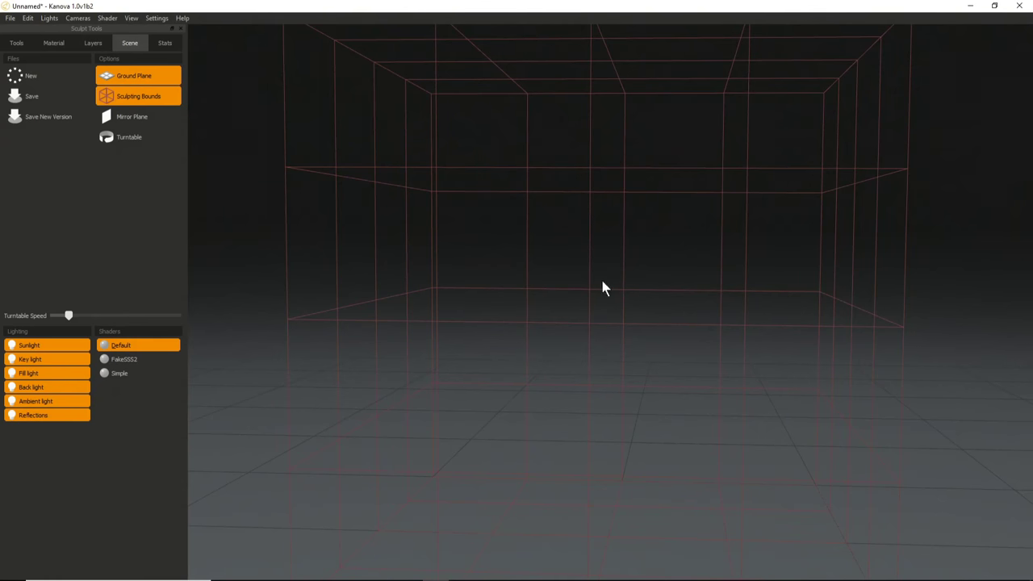
Place a Sphere blob at radius 100 near the middle of the sculpting bounds.
click(16, 43)
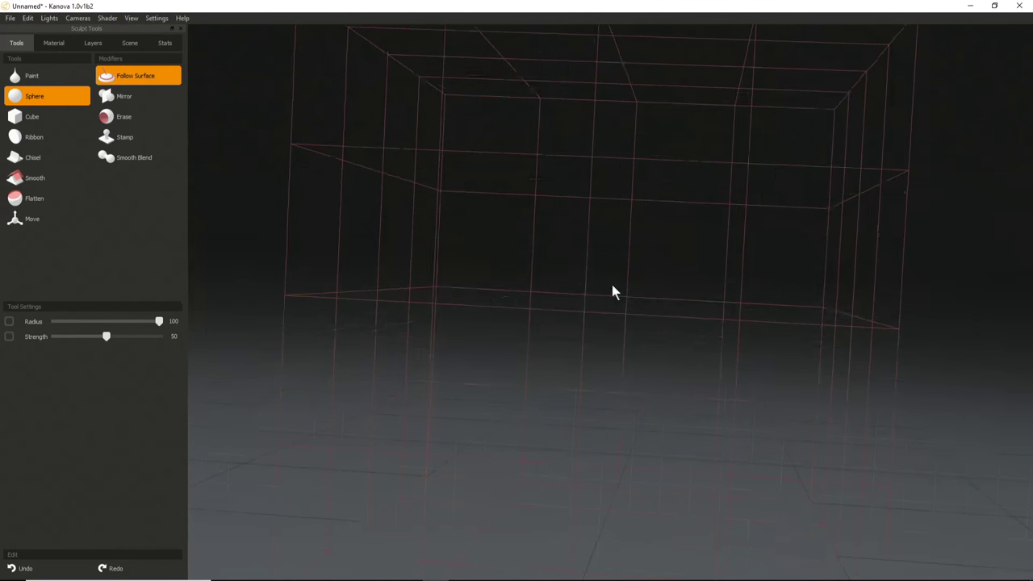
click(613, 291)
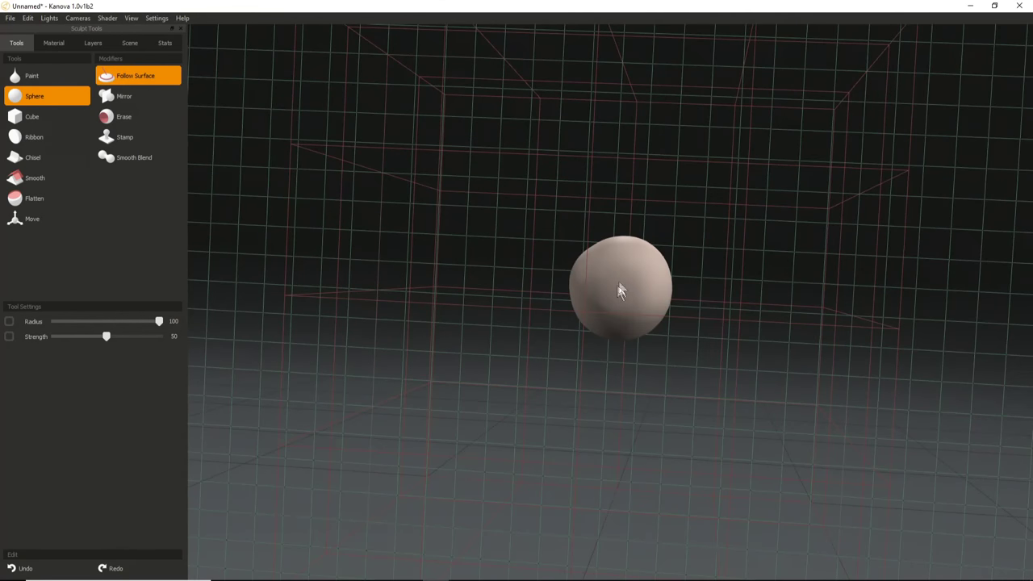
middle_drag(619, 294, 615, 254)
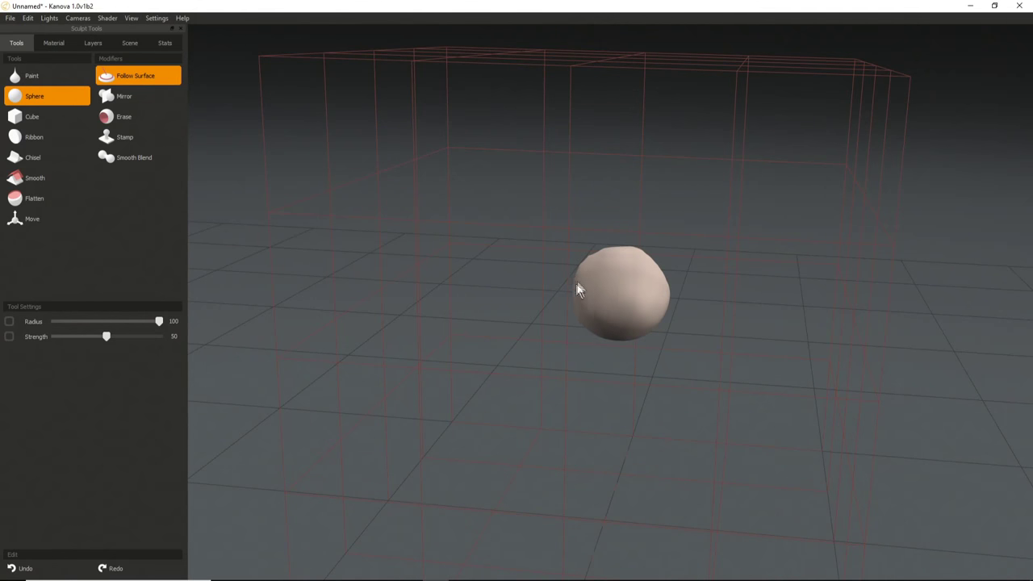
Shape the blob into a tapered egg form, working from several angles.
middle_drag(596, 333, 594, 313)
scroll(573, 315, down, 4)
mouse_move(586, 322)
shift+mouse_down()
mouse_move(582, 273)
mouse_move(662, 308)
mouse_move(674, 279)
shift+mouse_up()
middle_drag(673, 279, 494, 281)
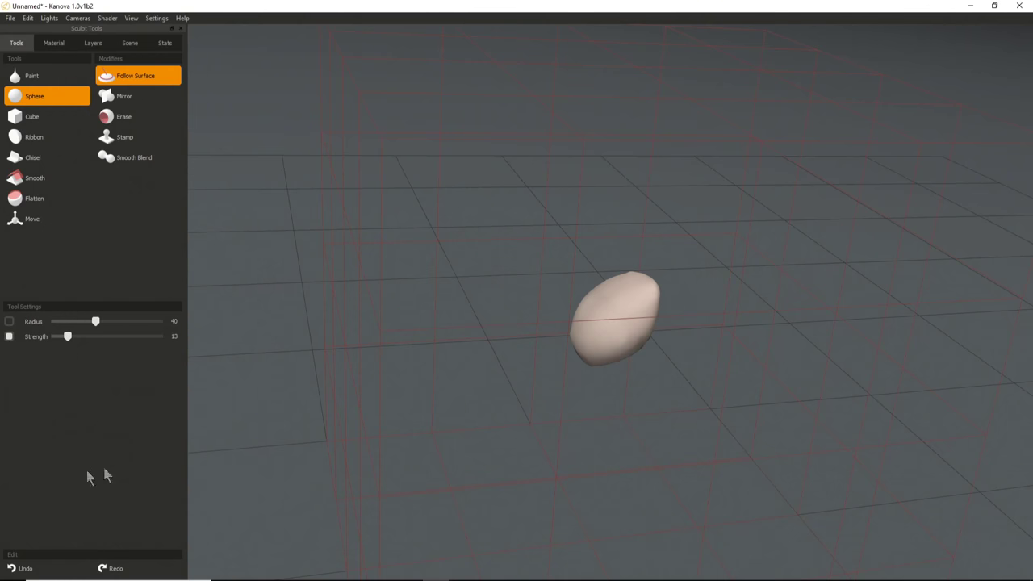
Set the Sphere tool's strength to 9 and add a stroke to the blob's surface.
drag(61, 337, 63, 340)
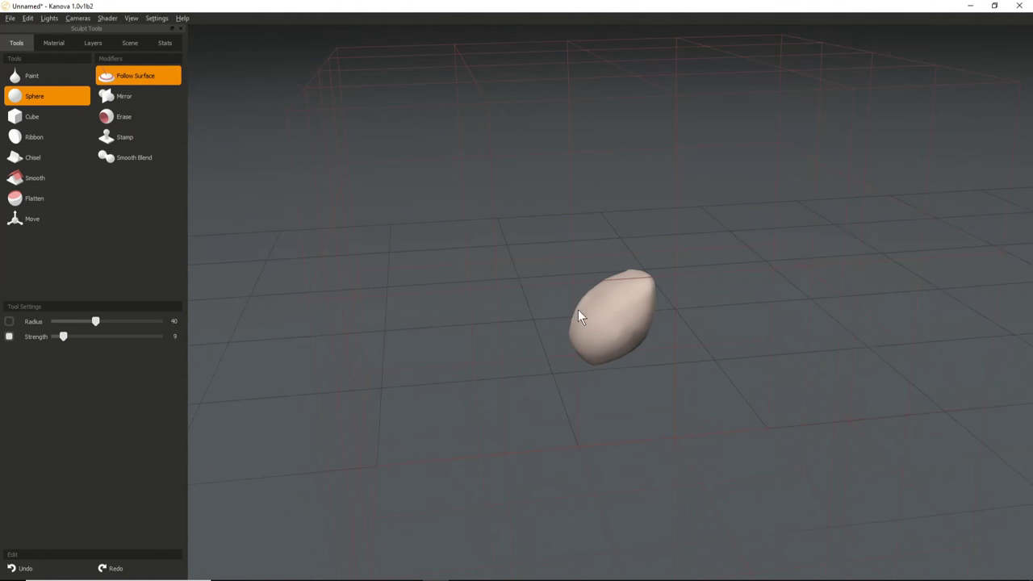
alt+drag(578, 309, 578, 243)
mouse_move(591, 338)
mouse_down()
mouse_move(596, 347)
mouse_move(621, 306)
mouse_up()
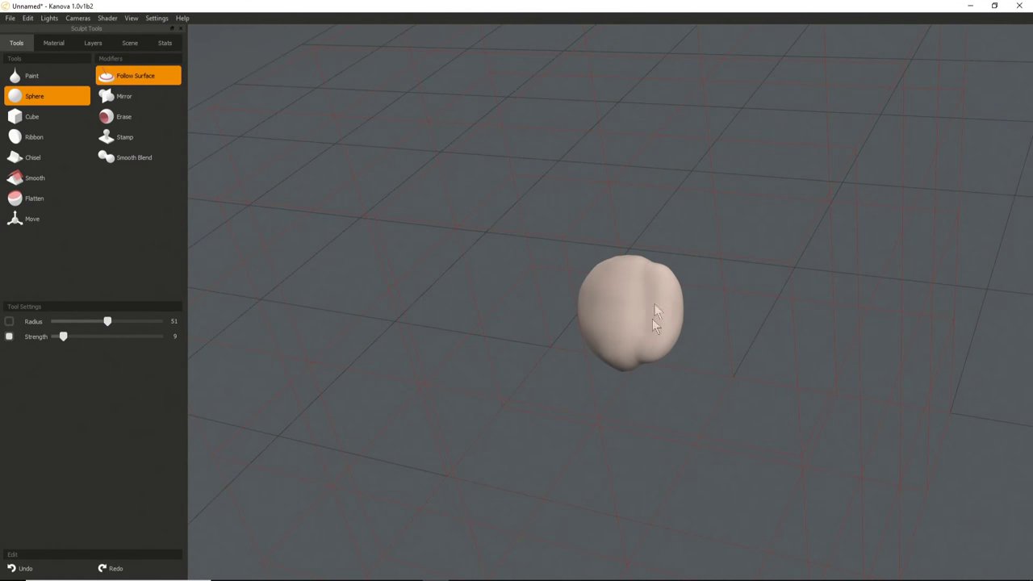
Build up the blob's mass with more Sphere strokes, using radius 55 and strength 43.
mouse_move(569, 333)
middle_down()
mouse_move(629, 340)
mouse_move(627, 351)
middle_up()
mouse_move(627, 350)
mouse_down()
mouse_move(580, 289)
mouse_move(597, 292)
mouse_move(620, 338)
mouse_up()
middle_drag(601, 338, 605, 327)
mouse_move(605, 327)
mouse_down()
mouse_move(616, 332)
mouse_move(619, 317)
mouse_up()
drag(405, 360, 529, 367)
drag(630, 303, 602, 274)
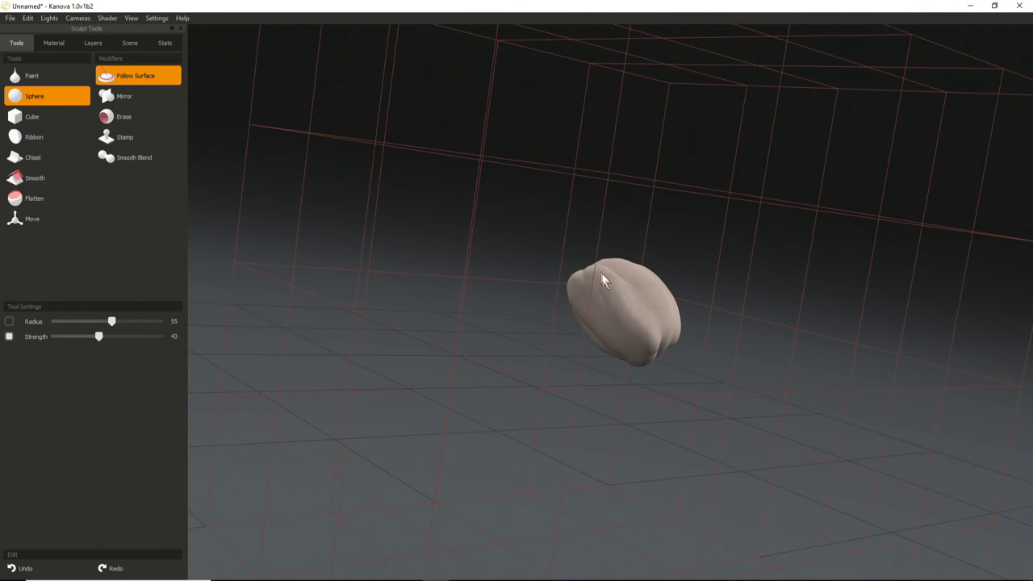
Round out the blob's lobes, working around it from several sides and from below.
middle_drag(587, 266, 587, 285)
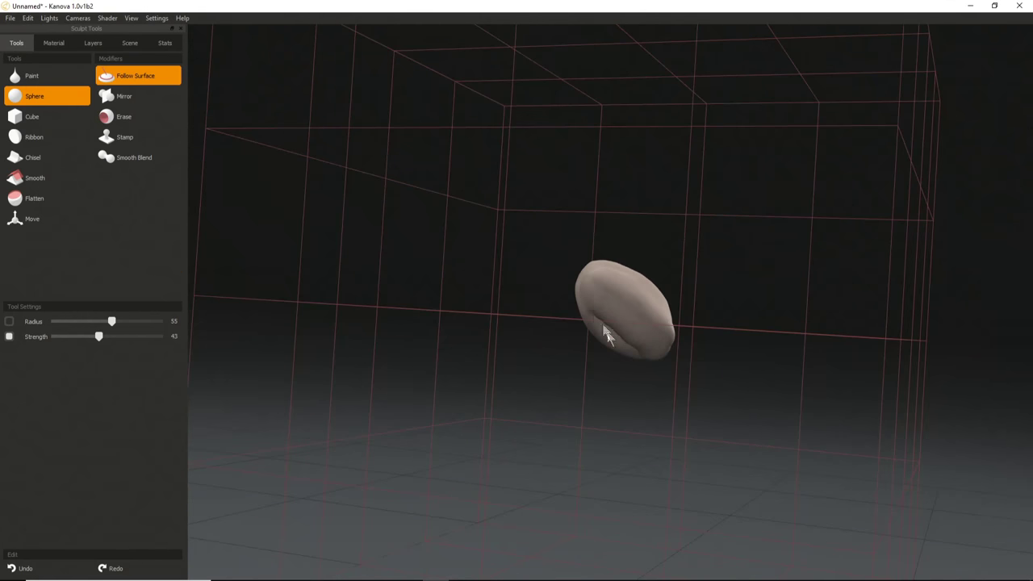
middle_drag(636, 357, 502, 218)
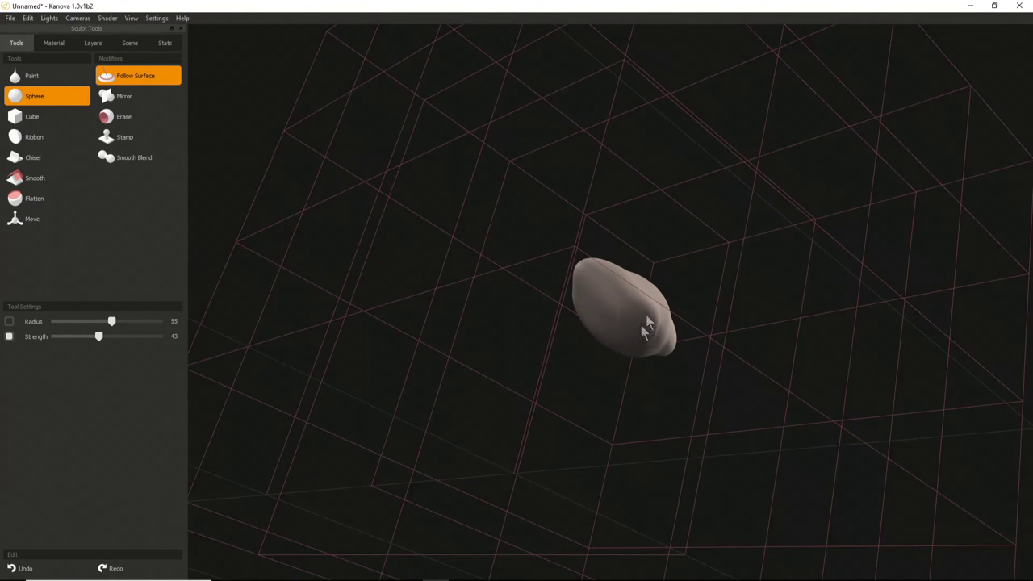
middle_drag(683, 341, 576, 324)
middle_drag(605, 246, 583, 286)
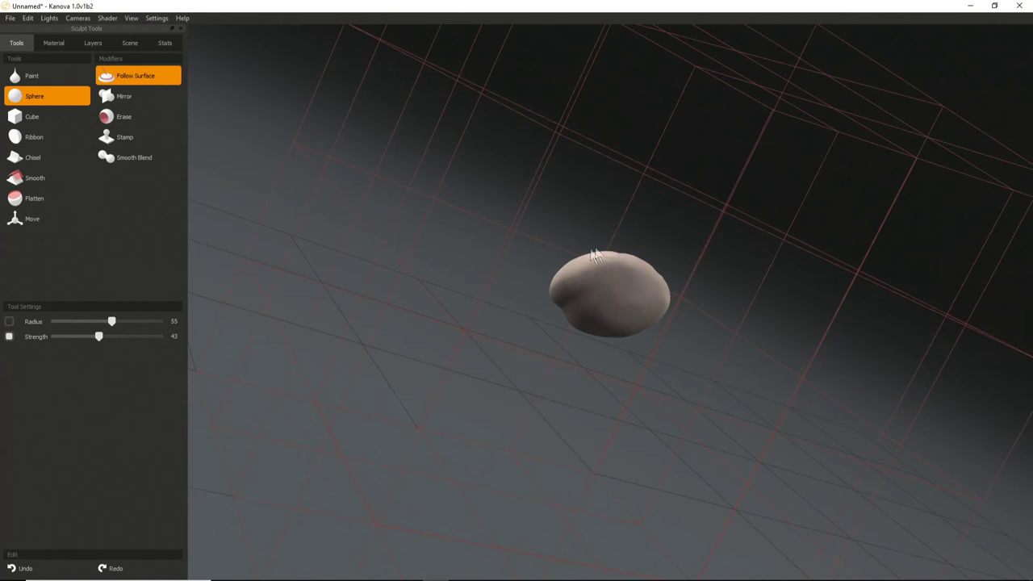
middle_drag(525, 306, 621, 312)
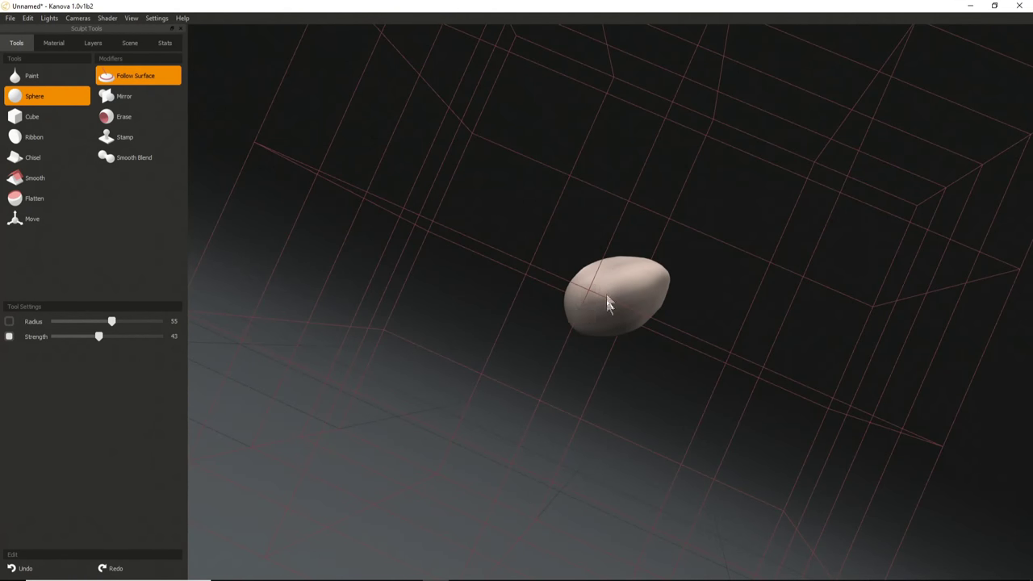
middle_drag(583, 274, 579, 312)
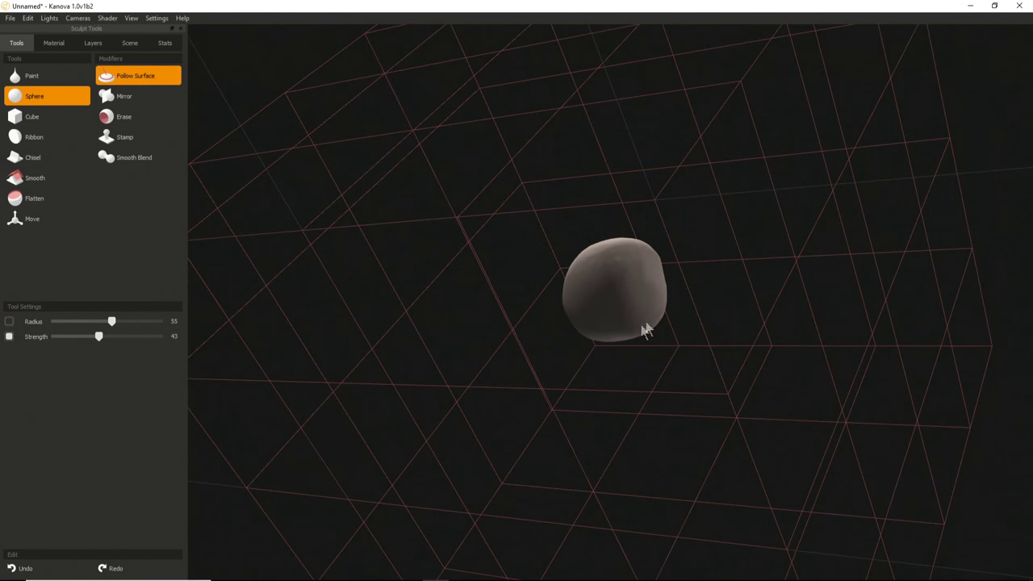
middle_drag(637, 240, 595, 279)
middle_drag(613, 346, 901, 361)
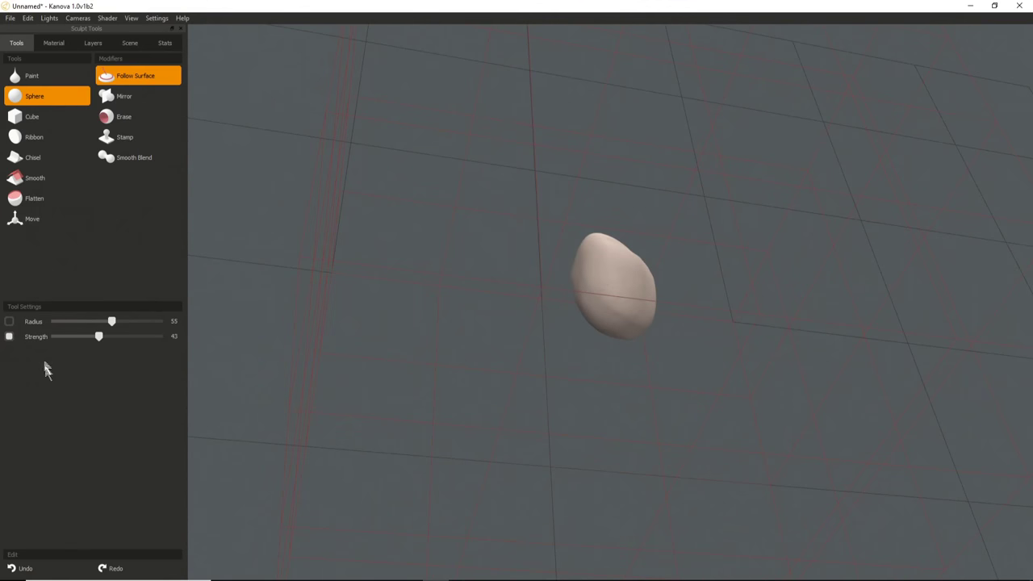
Turn on Smooth Blend, set radius 81 and strength 5, and add soft Sphere strokes to the blob.
click(133, 158)
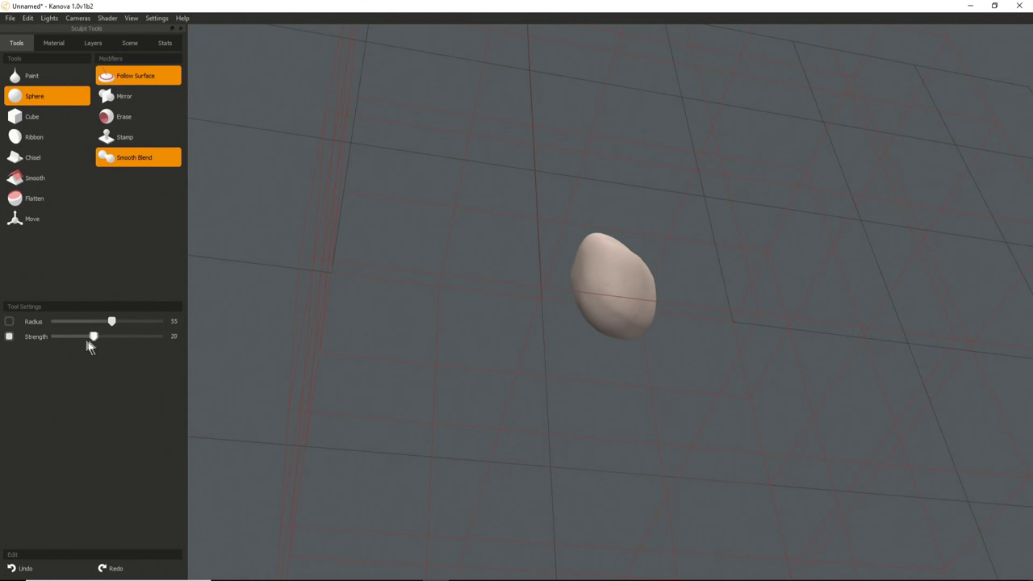
middle_drag(346, 322, 571, 287)
mouse_move(589, 284)
mouse_down()
mouse_move(653, 293)
mouse_move(618, 298)
mouse_move(615, 276)
mouse_move(560, 279)
mouse_move(605, 283)
mouse_move(576, 266)
mouse_move(583, 282)
mouse_move(605, 275)
mouse_up()
mouse_move(605, 275)
middle_down()
mouse_move(561, 284)
mouse_move(593, 311)
mouse_move(554, 282)
mouse_move(760, 333)
middle_up()
scroll(610, 300, up, 3)
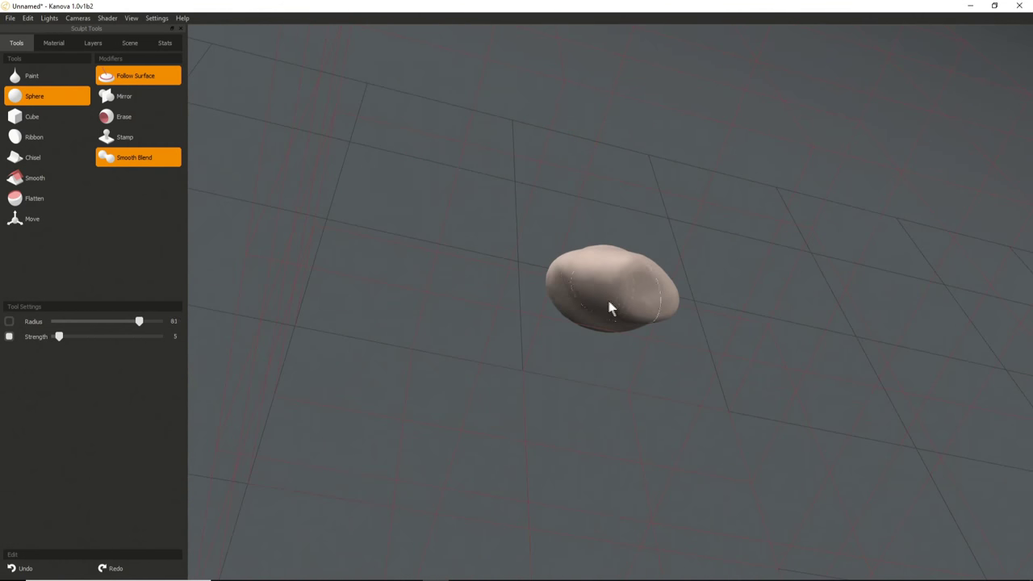
Raise the strength to 52 and extend the blob's upper end with Sphere strokes.
shift+scroll(634, 298, up, 9)
click(620, 271)
middle_drag(538, 291, 672, 292)
middle_drag(565, 346, 595, 298)
mouse_move(596, 299)
mouse_down()
mouse_move(586, 295)
mouse_move(576, 231)
mouse_up()
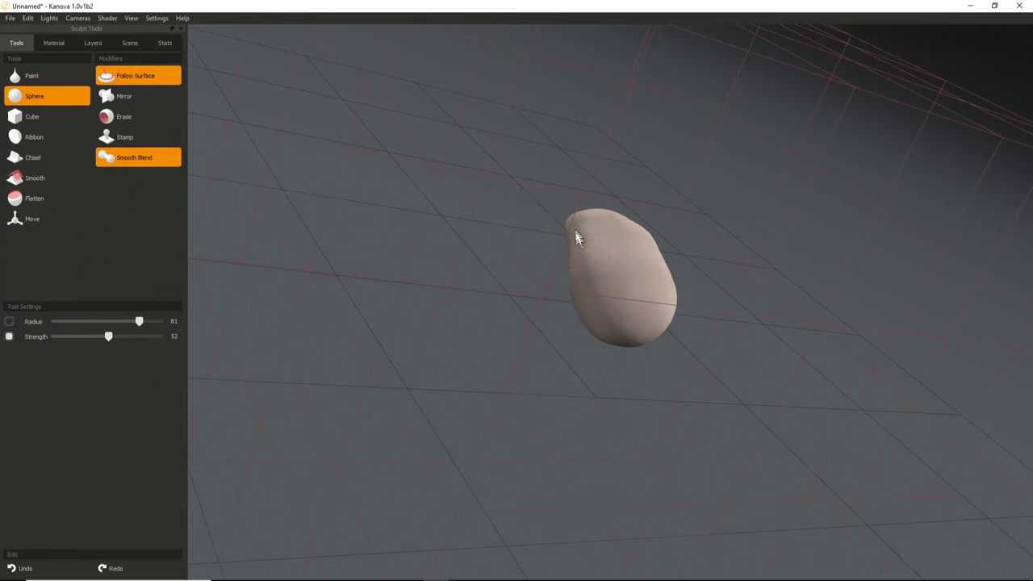
Reduce the brush radius to 70 and refine the blob into a smooth oval from all sides.
middle_drag(576, 231, 628, 278)
mouse_move(567, 231)
middle_down()
mouse_move(429, 275)
mouse_move(463, 297)
mouse_move(615, 313)
mouse_move(399, 270)
mouse_move(389, 235)
middle_up()
key([)
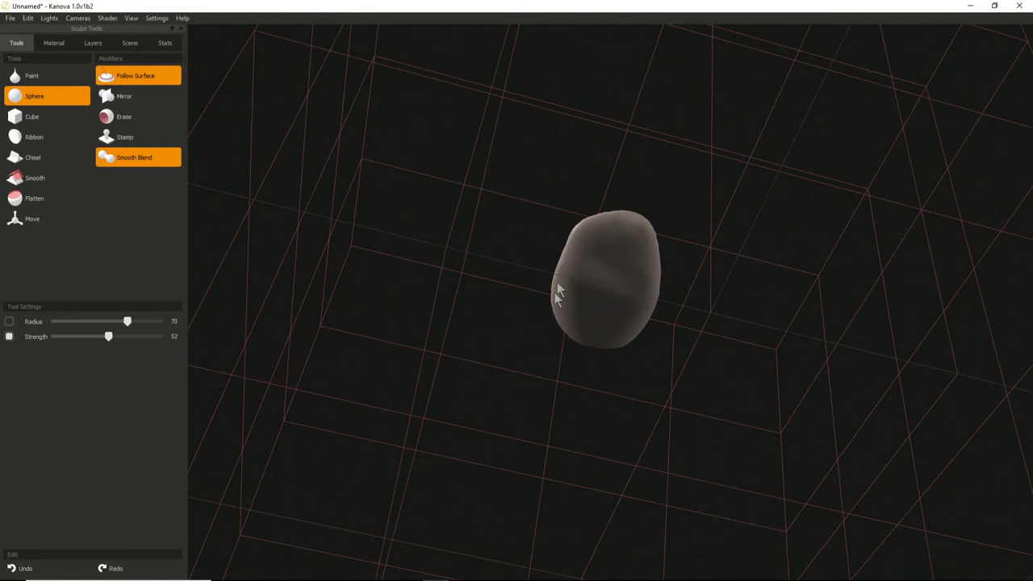
mouse_move(560, 219)
middle_down()
mouse_move(548, 287)
mouse_move(662, 265)
mouse_move(584, 324)
mouse_move(578, 317)
middle_up()
middle_drag(608, 244, 575, 301)
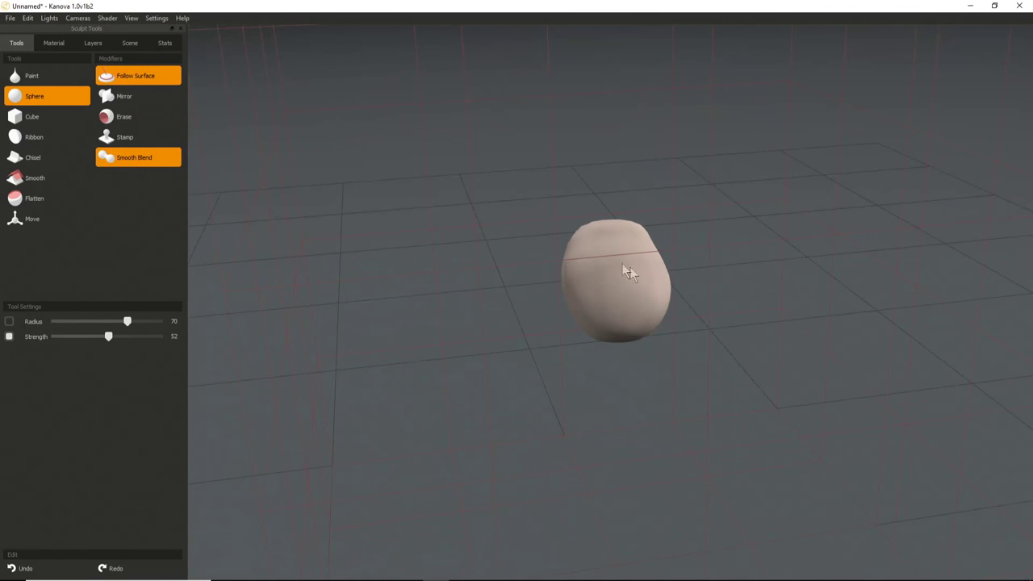
middle_drag(632, 325, 506, 251)
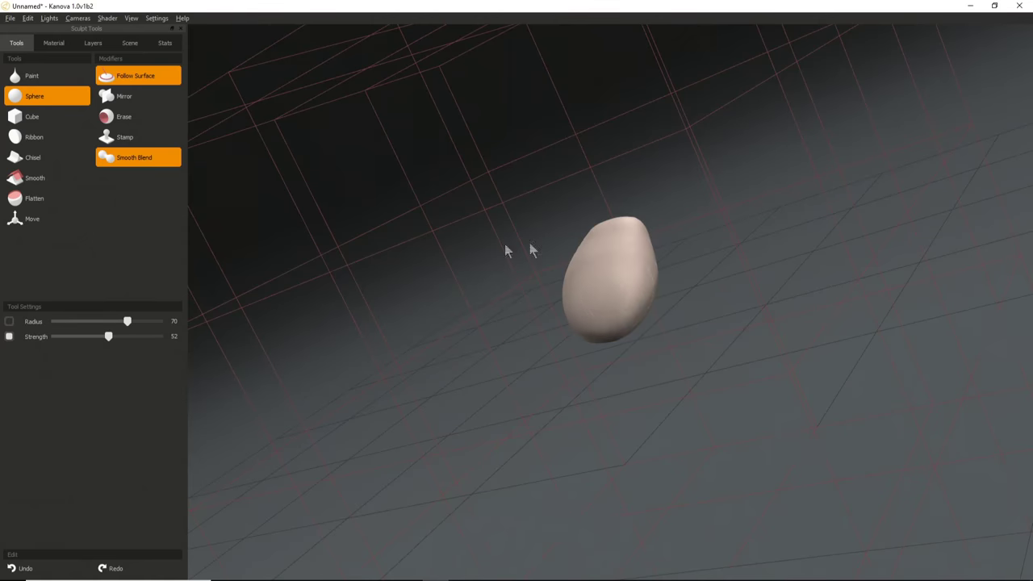
middle_drag(650, 298, 723, 289)
middle_drag(604, 242, 425, 291)
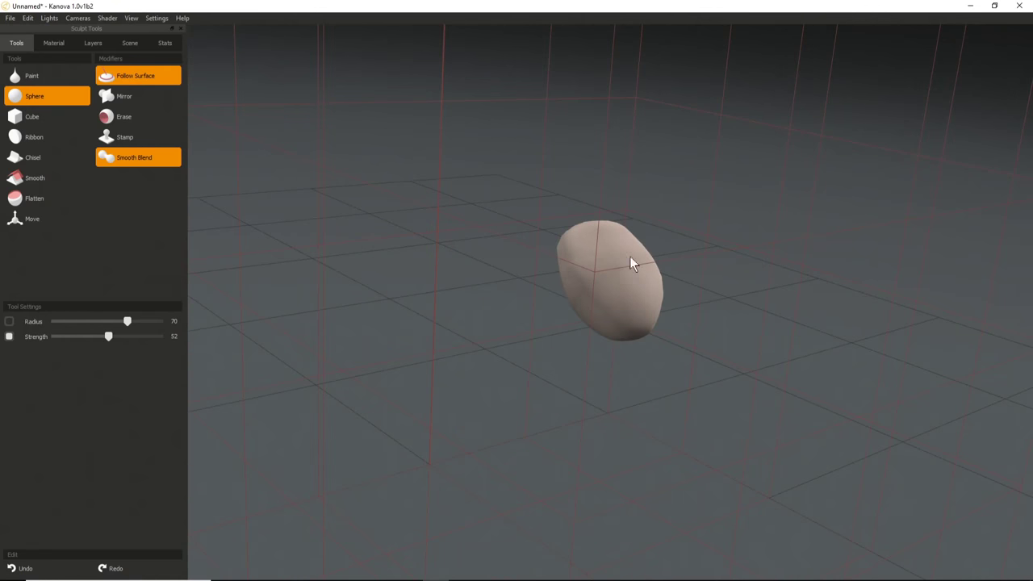
middle_drag(638, 302, 610, 302)
middle_drag(626, 254, 790, 425)
mouse_move(559, 309)
middle_down()
mouse_move(586, 325)
mouse_move(427, 237)
mouse_move(592, 340)
mouse_move(565, 306)
middle_up()
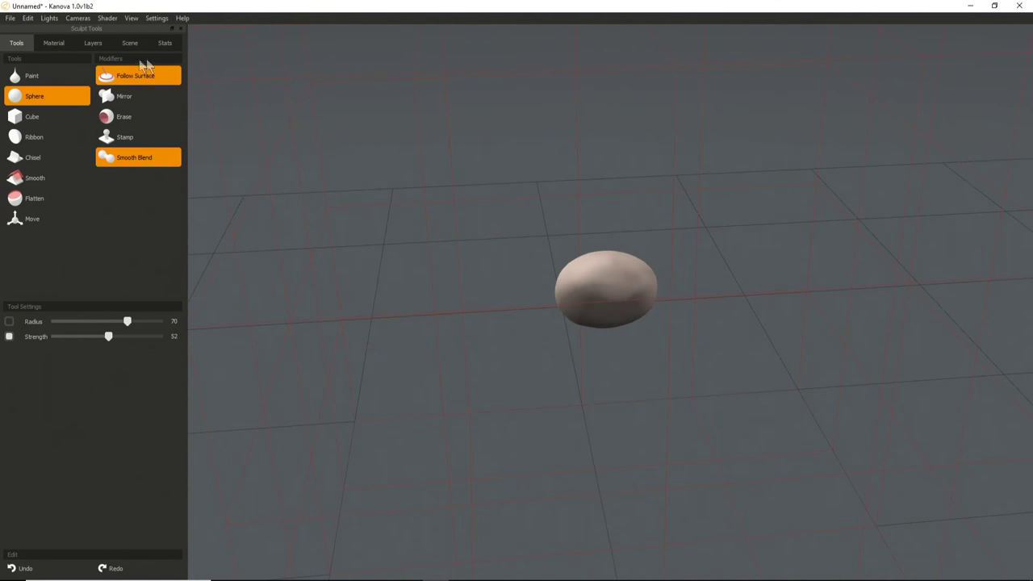
Compare the Simple shader with FakeSSS2 and apply FakeSSS2 to the scene.
click(93, 43)
click(127, 45)
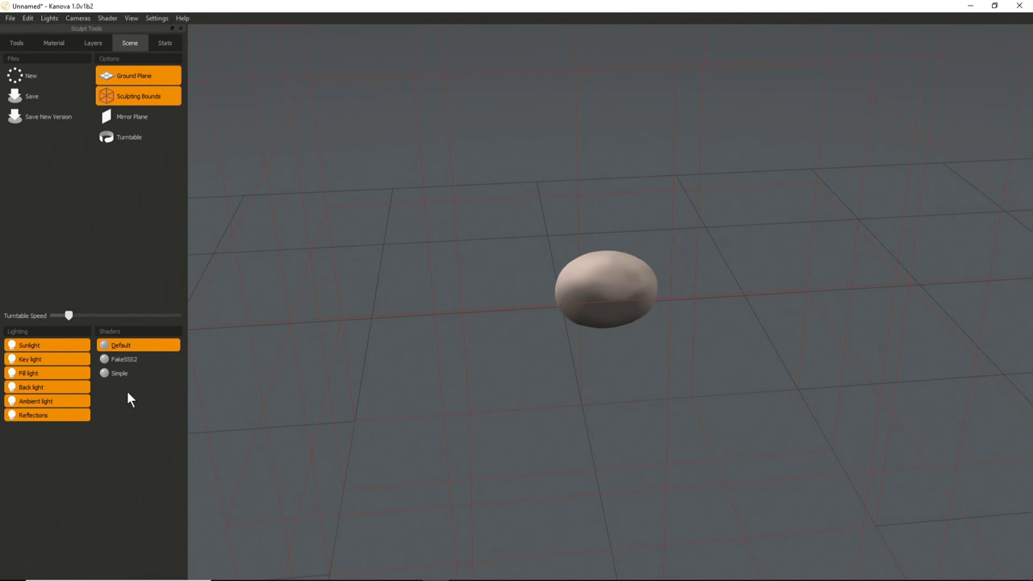
click(119, 359)
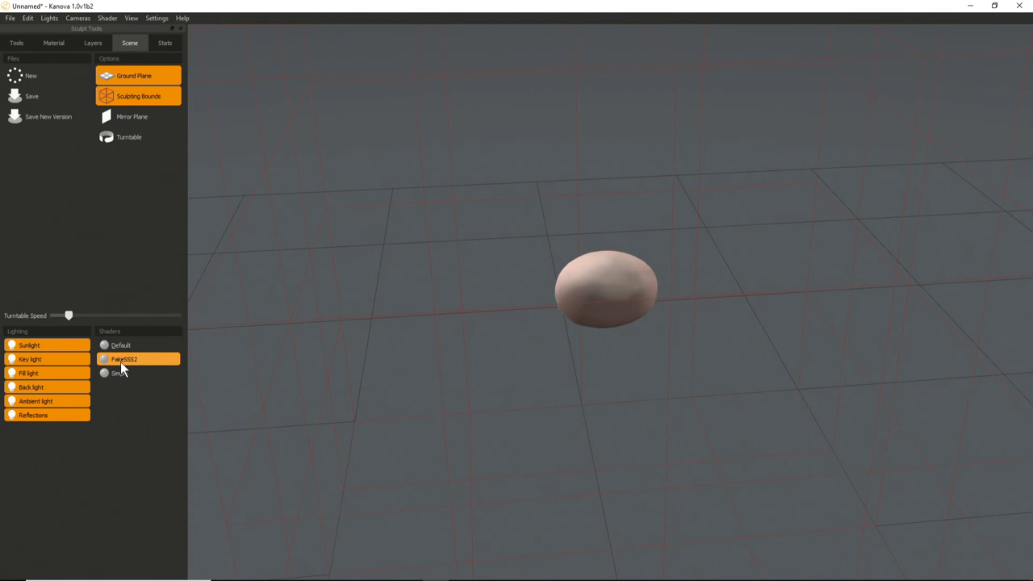
click(117, 371)
click(119, 359)
Examine the blob's form under the FakeSSS2 shading from several sides and from below.
mouse_move(492, 345)
middle_down()
mouse_move(605, 347)
mouse_move(533, 380)
mouse_move(553, 282)
mouse_move(684, 326)
mouse_move(565, 272)
mouse_move(551, 332)
mouse_move(668, 364)
mouse_move(615, 277)
mouse_move(634, 259)
mouse_move(564, 259)
middle_up()
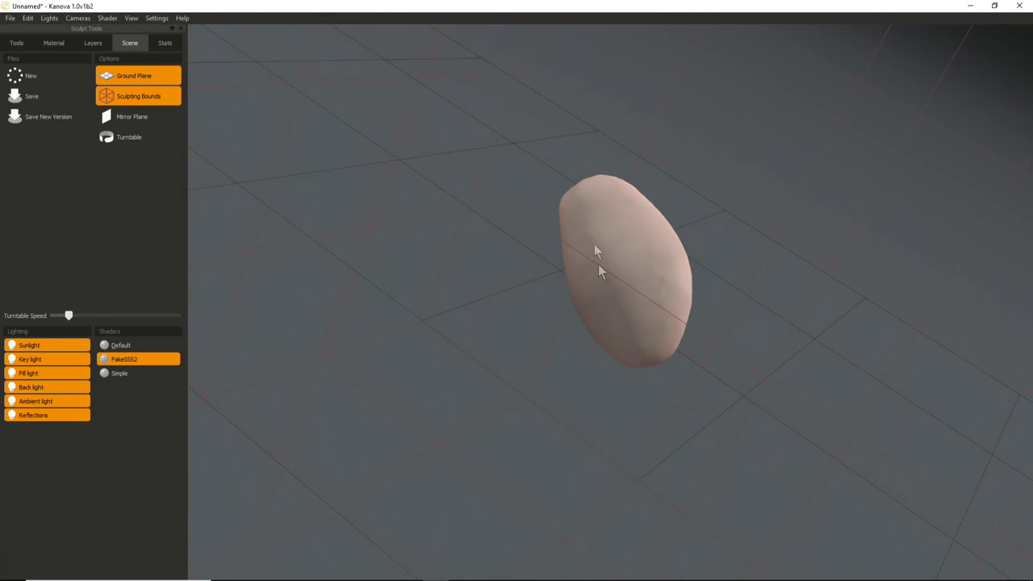
middle_drag(568, 213, 774, 391)
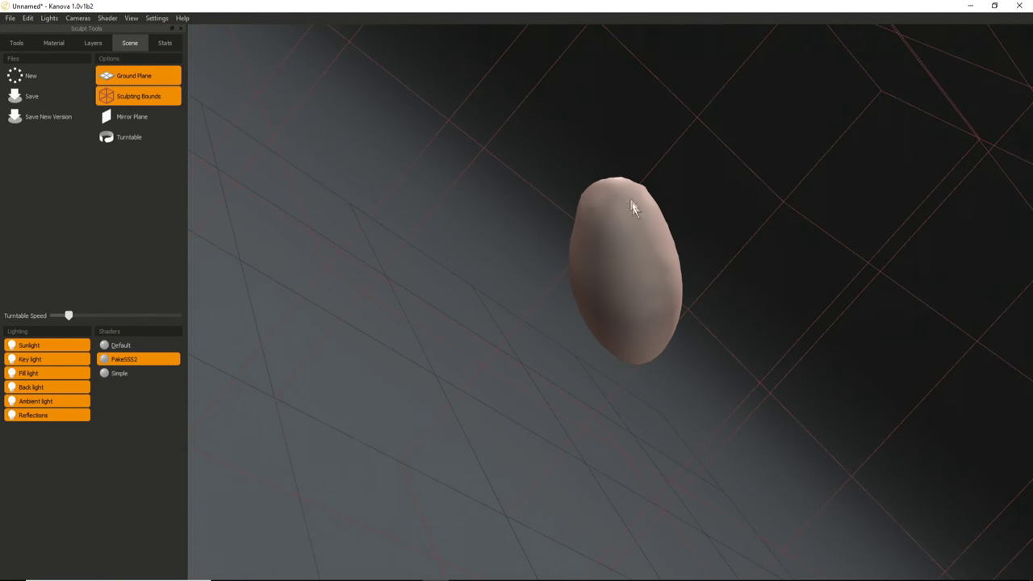
middle_drag(638, 213, 709, 297)
middle_drag(582, 294, 571, 321)
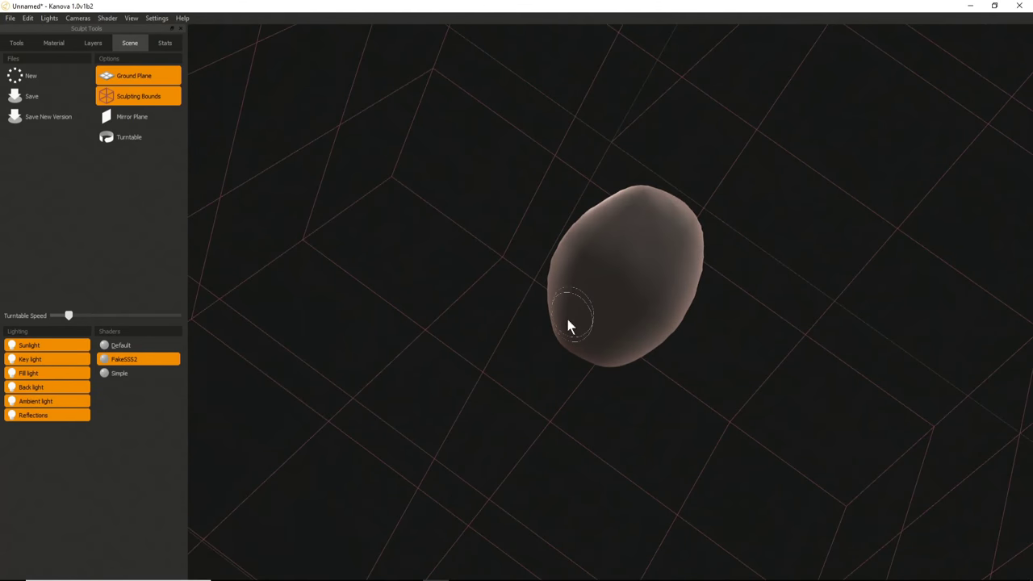
middle_drag(627, 293, 588, 408)
middle_drag(570, 296, 595, 276)
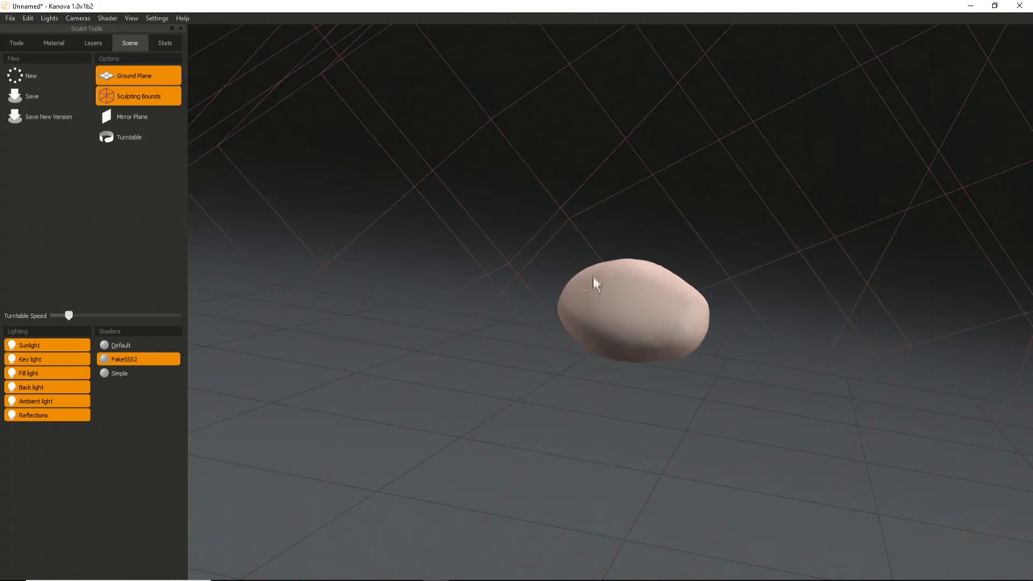
Check the FakeSSS2-shaded blob's outline close up and from above.
mouse_move(593, 326)
mouse_down()
mouse_move(611, 300)
mouse_move(632, 342)
mouse_move(630, 272)
mouse_move(633, 293)
mouse_up()
middle_drag(479, 348, 528, 326)
drag(577, 261, 541, 317)
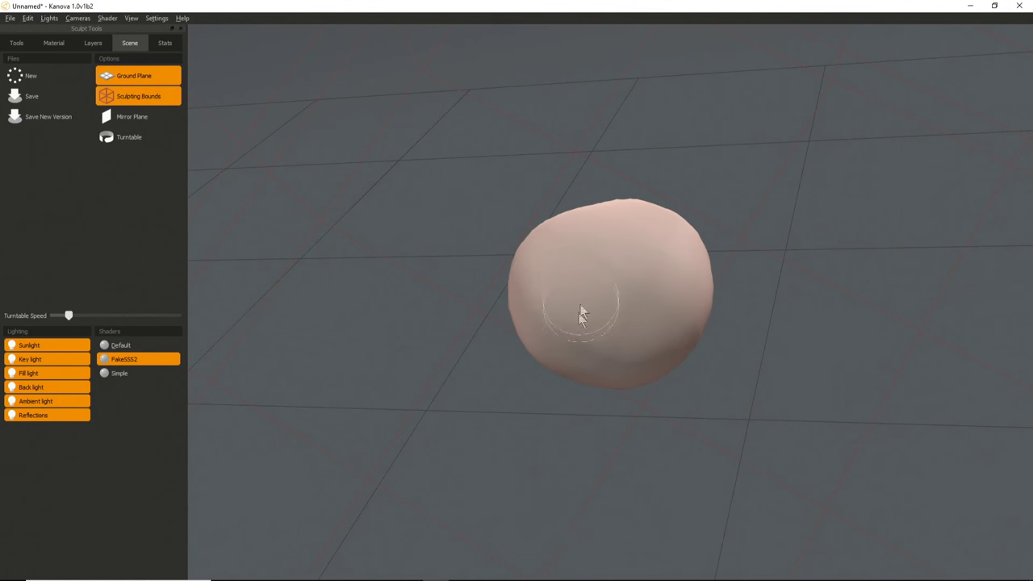
middle_drag(579, 313, 549, 310)
middle_drag(611, 239, 658, 272)
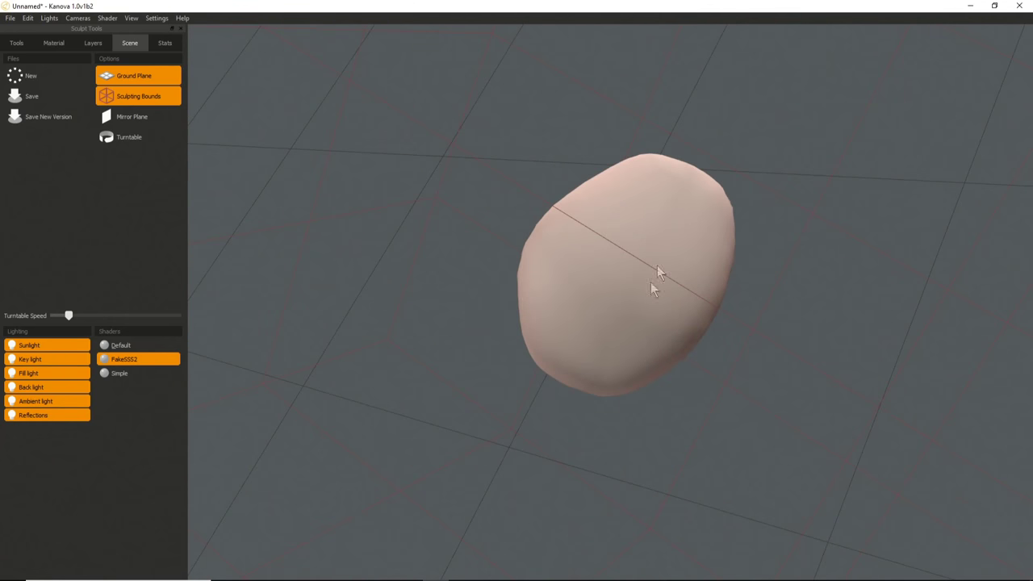
middle_drag(638, 313, 595, 246)
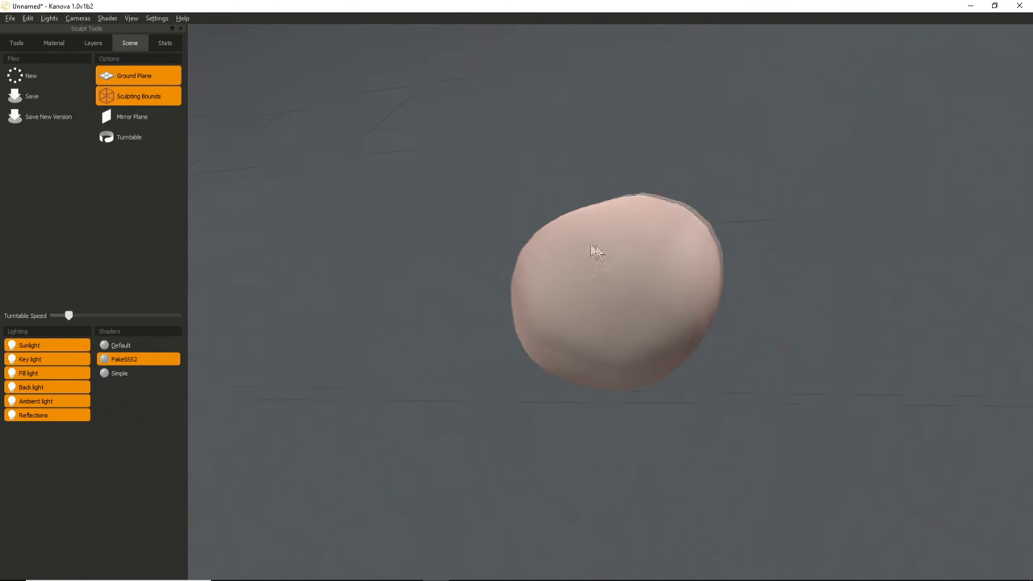
Expand the Scene entry in the layers tree and select Layer 2.
click(95, 45)
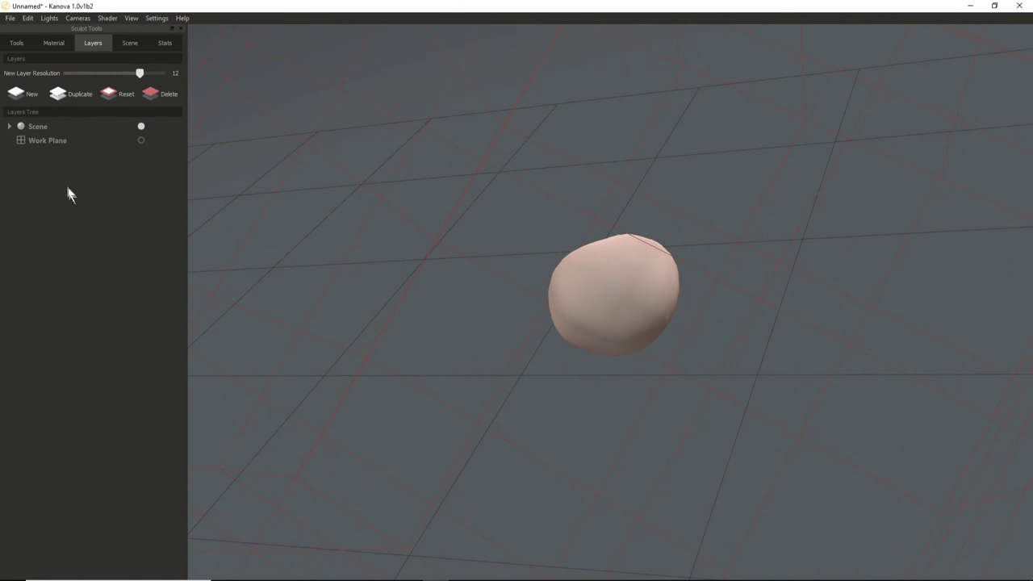
click(10, 126)
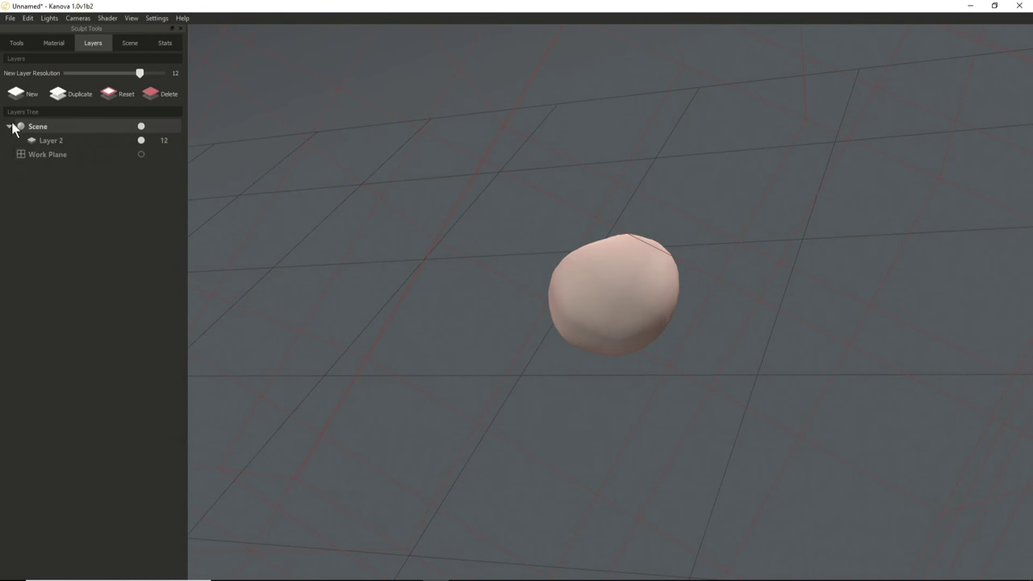
click(81, 143)
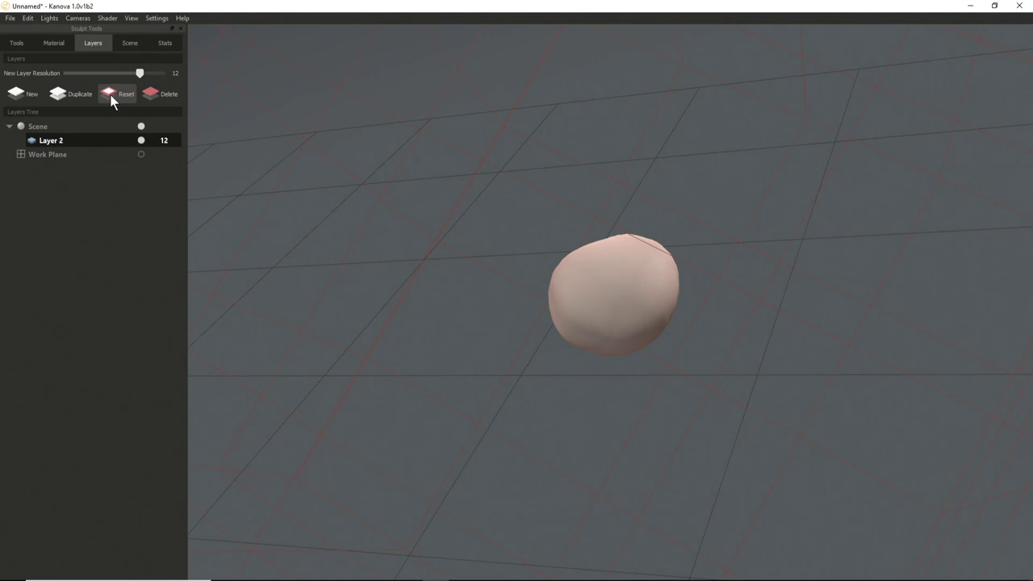
Examine the blob's surface and silhouette from above, from below and from its narrow sides.
middle_drag(322, 290, 600, 216)
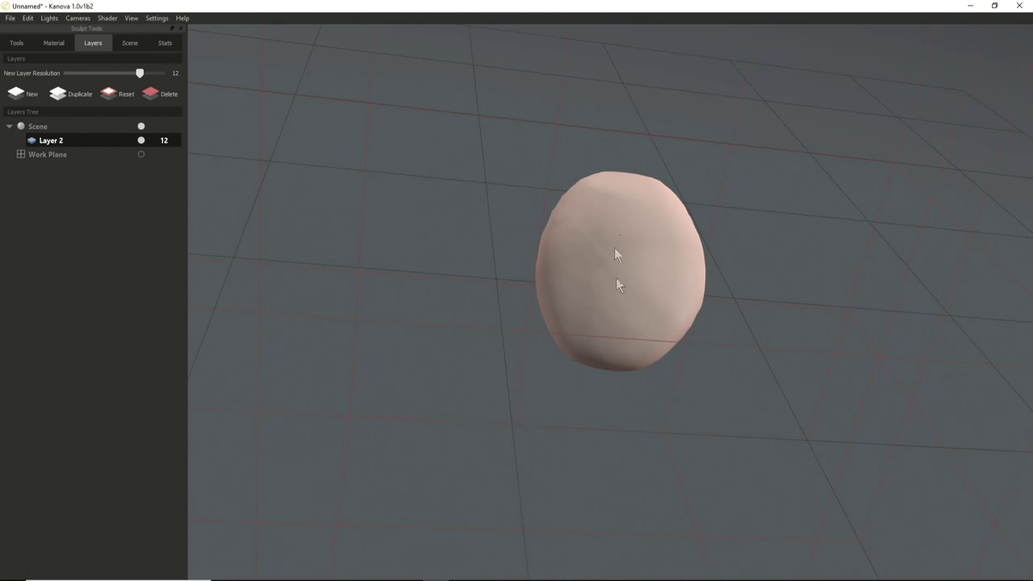
middle_drag(623, 330, 346, 173)
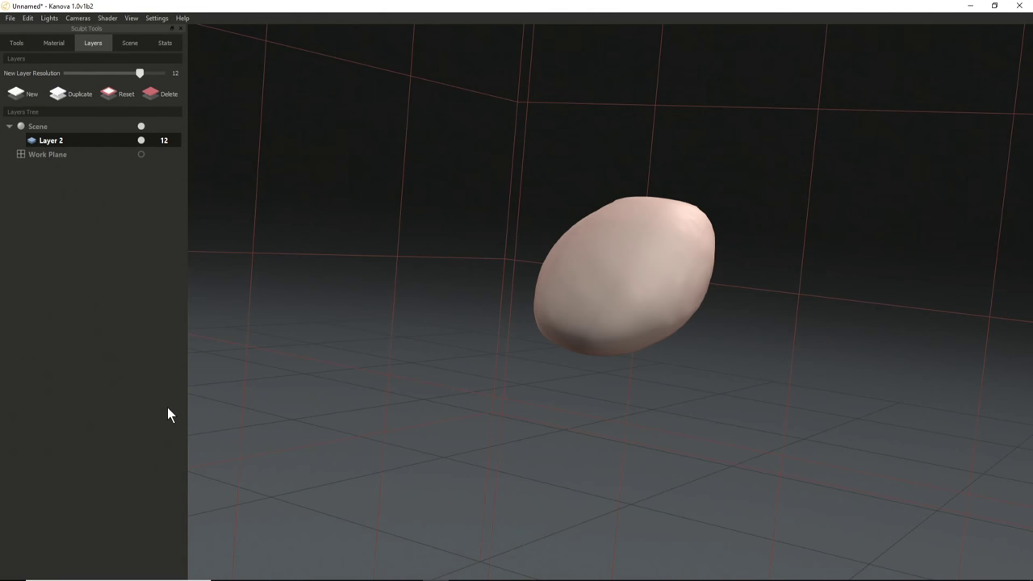
mouse_move(438, 353)
middle_down()
mouse_move(636, 412)
mouse_move(630, 276)
middle_up()
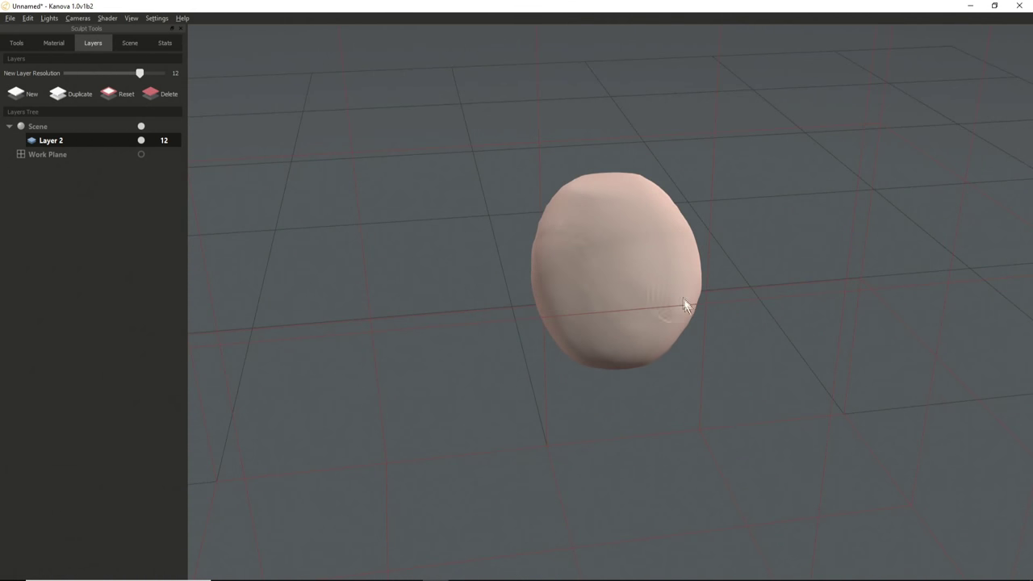
middle_drag(683, 305, 631, 318)
middle_drag(622, 276, 494, 252)
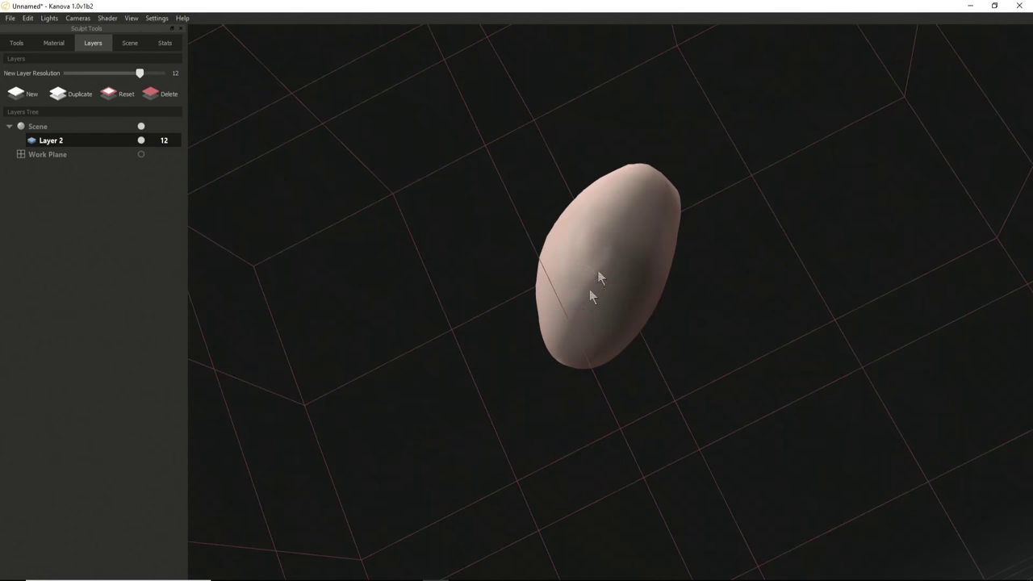
mouse_move(597, 334)
middle_down()
mouse_move(604, 301)
mouse_move(564, 300)
middle_up()
drag(581, 177, 628, 169)
middle_drag(559, 267, 627, 310)
drag(616, 202, 662, 183)
mouse_move(549, 326)
middle_down()
mouse_move(572, 334)
mouse_move(760, 283)
mouse_move(670, 353)
mouse_move(634, 261)
mouse_move(662, 265)
middle_up()
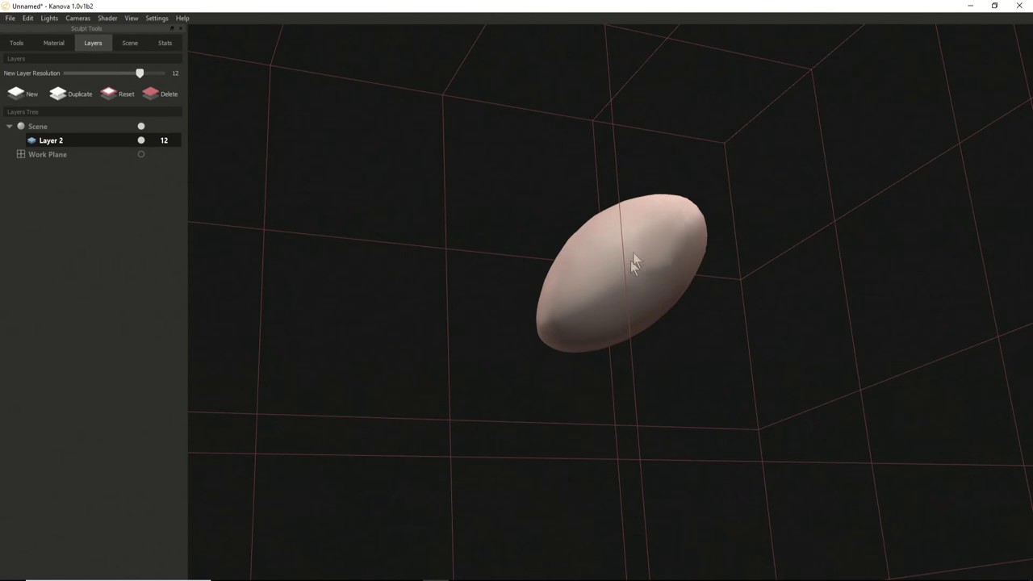
mouse_move(666, 229)
middle_down()
mouse_move(790, 350)
mouse_move(511, 320)
mouse_move(607, 248)
middle_up()
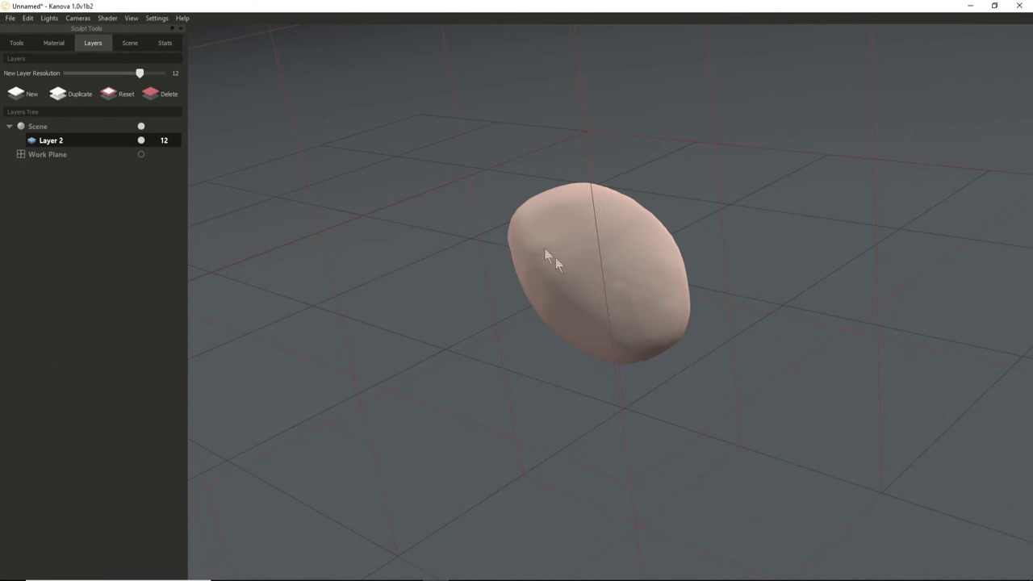
mouse_move(535, 268)
middle_down()
mouse_move(435, 345)
mouse_move(627, 242)
mouse_move(514, 307)
mouse_move(541, 325)
mouse_move(631, 313)
mouse_move(588, 249)
mouse_move(634, 247)
mouse_move(576, 267)
middle_up()
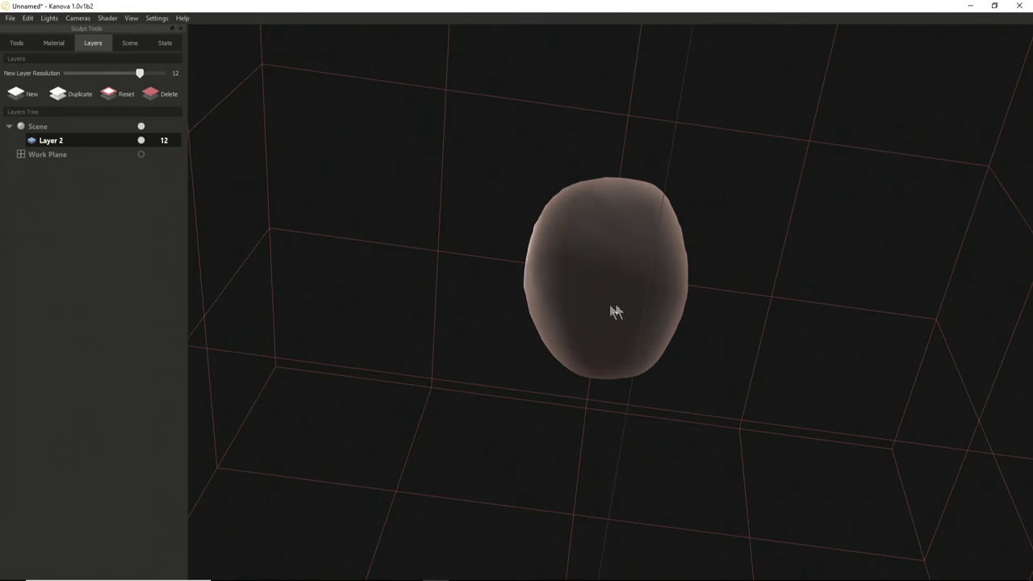
mouse_move(675, 258)
middle_down()
mouse_move(548, 318)
mouse_move(548, 359)
mouse_move(589, 284)
mouse_move(648, 368)
mouse_move(594, 403)
mouse_move(606, 231)
mouse_move(565, 318)
mouse_move(452, 323)
mouse_move(588, 339)
middle_up()
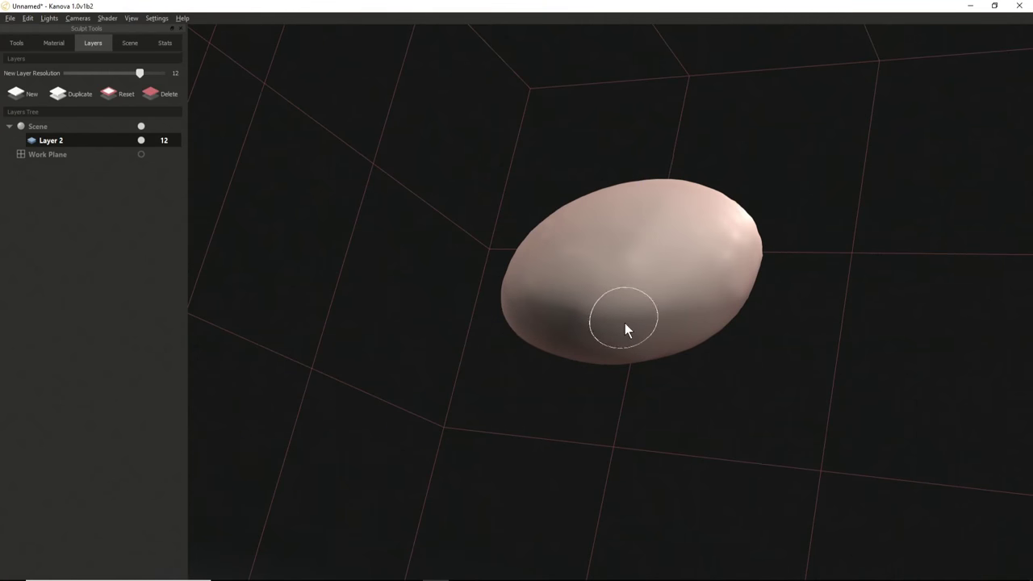
Lower the Sphere brush strength to 4 and build up bumps at one end of the blob.
click(17, 45)
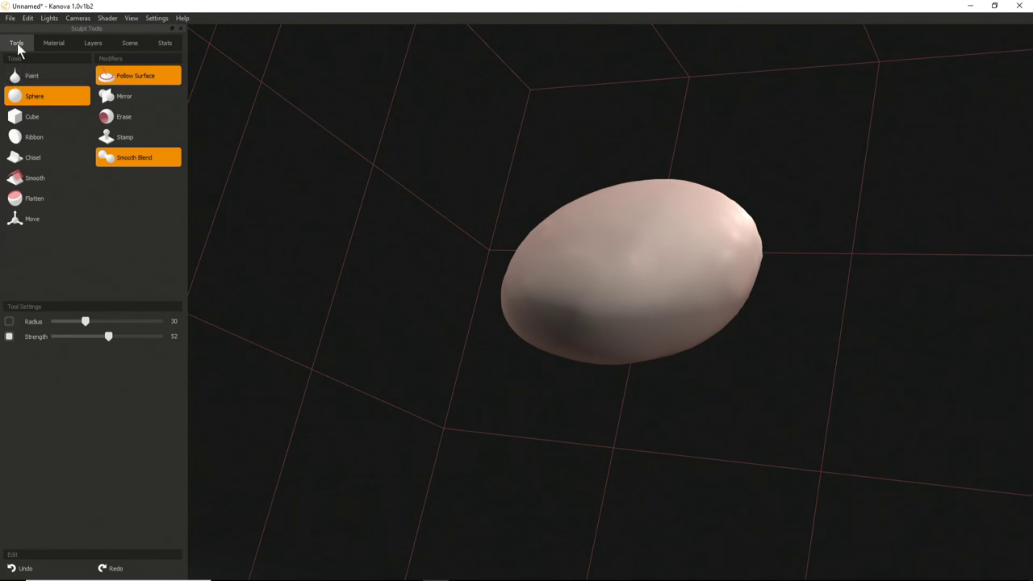
drag(108, 336, 50, 337)
key(Right)
mouse_move(577, 352)
alt+mouse_down()
mouse_move(623, 296)
mouse_move(643, 315)
alt+mouse_up()
mouse_move(544, 311)
alt+mouse_down()
mouse_move(620, 314)
mouse_move(627, 283)
mouse_move(631, 328)
mouse_move(608, 309)
alt+mouse_up()
middle_drag(608, 309, 692, 324)
mouse_move(691, 325)
mouse_down()
mouse_move(613, 339)
mouse_move(567, 306)
mouse_move(580, 277)
mouse_move(584, 323)
mouse_up()
Add low-strength Sphere strokes across the blob's underside to thicken the body.
mouse_move(584, 323)
middle_down()
mouse_move(530, 362)
mouse_move(565, 315)
mouse_move(559, 300)
middle_up()
mouse_move(560, 299)
mouse_down()
mouse_move(641, 300)
mouse_move(576, 281)
mouse_up()
mouse_move(576, 281)
middle_down()
mouse_move(526, 407)
mouse_move(632, 462)
mouse_move(744, 486)
mouse_move(411, 178)
mouse_move(486, 291)
mouse_move(560, 277)
mouse_move(621, 362)
mouse_move(511, 357)
mouse_move(513, 311)
middle_up()
mouse_move(506, 303)
mouse_down()
mouse_move(576, 389)
mouse_move(560, 308)
mouse_up()
mouse_move(581, 400)
middle_down()
mouse_move(533, 369)
mouse_move(503, 265)
middle_up()
mouse_move(520, 287)
mouse_down()
mouse_move(558, 288)
mouse_move(625, 357)
mouse_move(557, 307)
mouse_move(614, 342)
mouse_up()
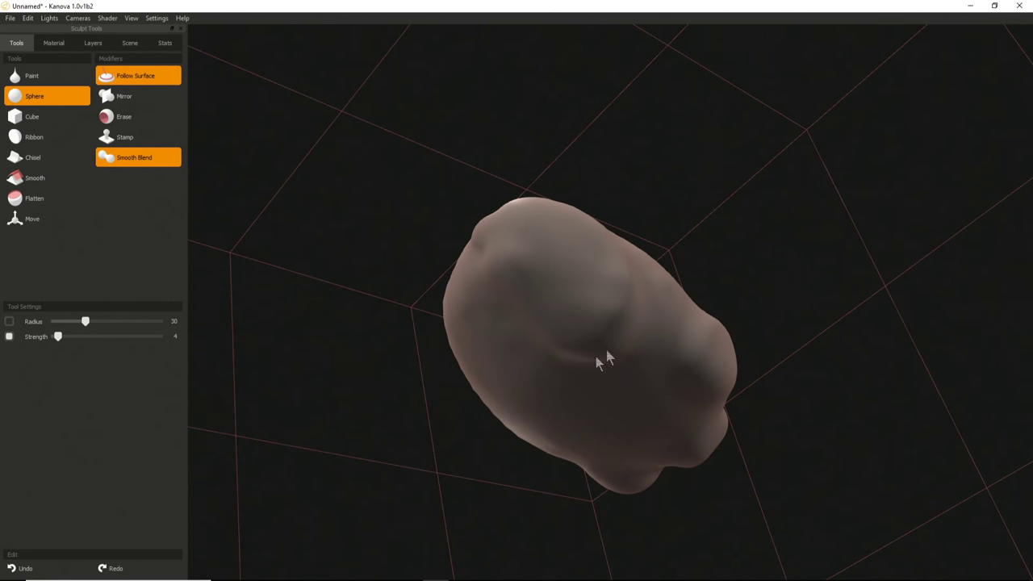
Fill the crease on the blob's underside with Sphere strokes and set the strength to 28.
mouse_move(544, 315)
middle_down()
mouse_move(528, 358)
mouse_move(604, 277)
middle_up()
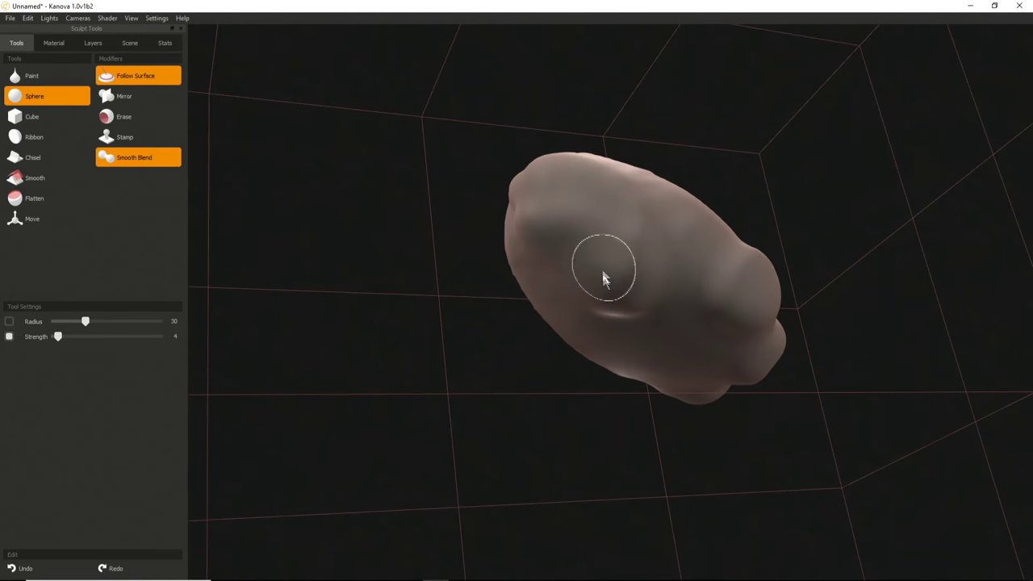
drag(577, 308, 611, 312)
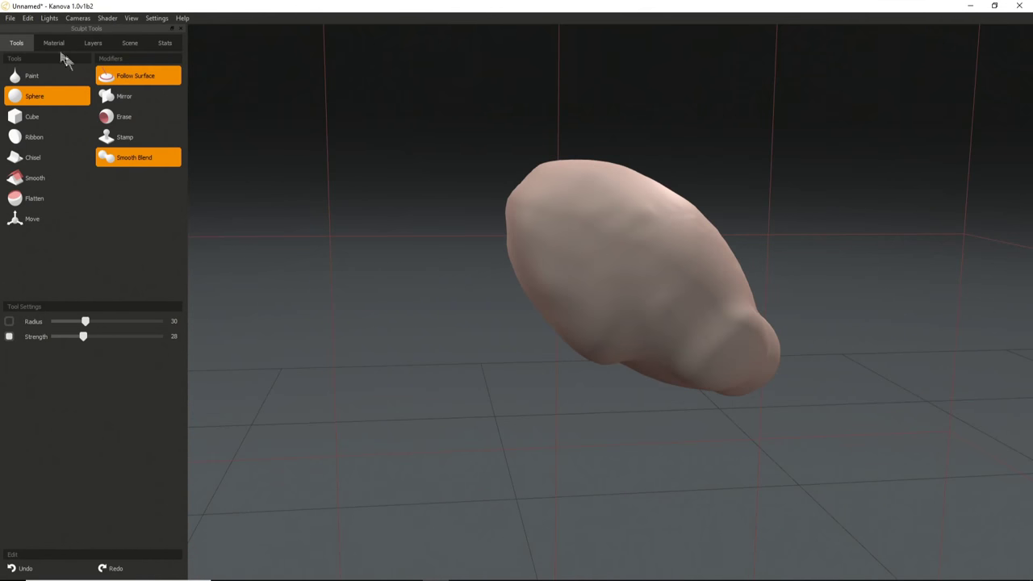
click(11, 18)
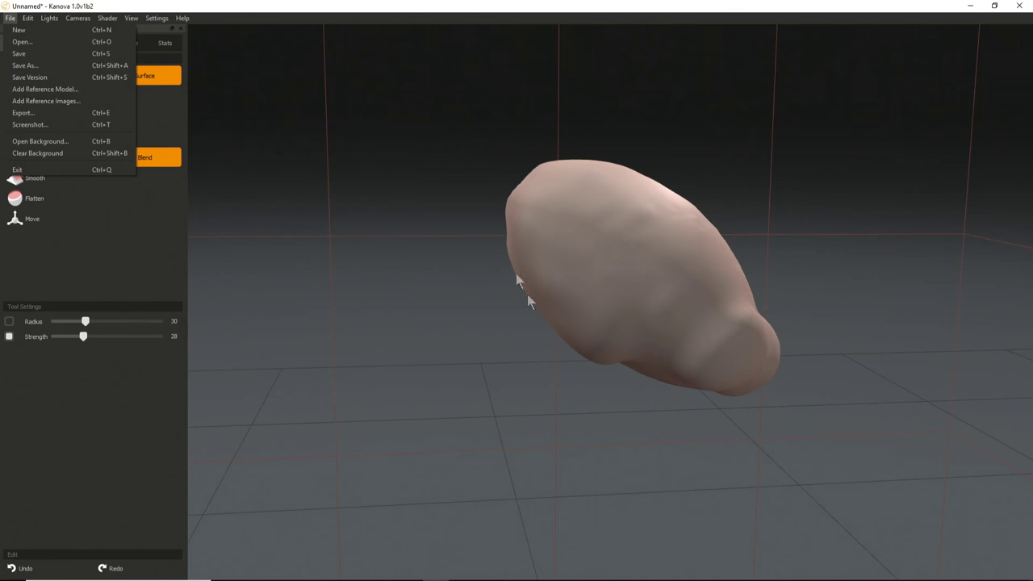
click(464, 302)
Set the brush radius to 44 and strength to 61, and sculpt along the blob's side with Sphere strokes.
alt+drag(480, 295, 541, 183)
alt+drag(634, 278, 620, 240)
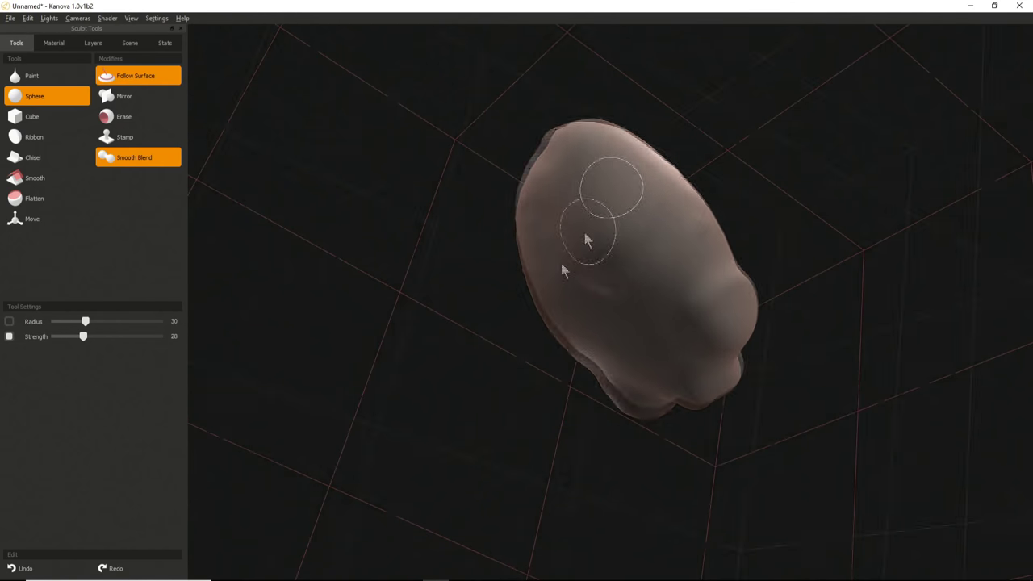
middle_drag(610, 191, 526, 399)
mouse_move(548, 251)
mouse_down()
mouse_move(578, 275)
mouse_move(557, 333)
mouse_up()
drag(540, 282, 559, 299)
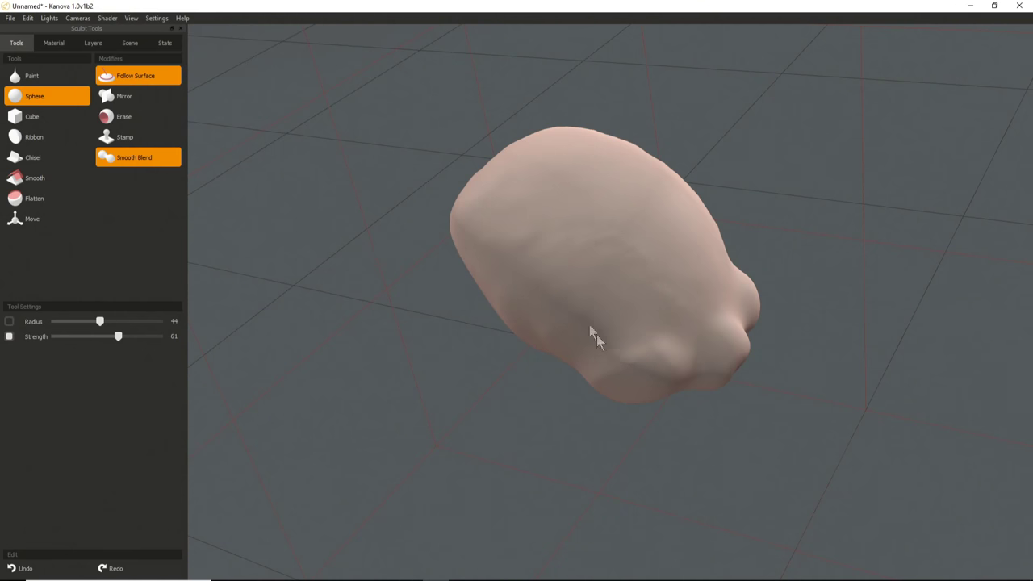
Examine the rounded bumps at the blob's lower end from the front, sides and below.
middle_drag(683, 326, 627, 409)
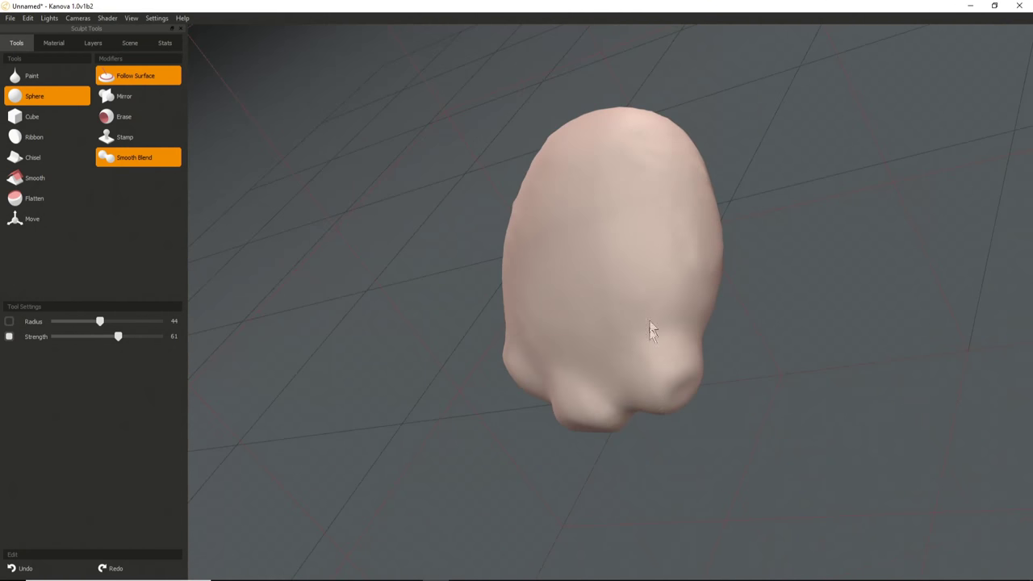
middle_drag(550, 329, 699, 352)
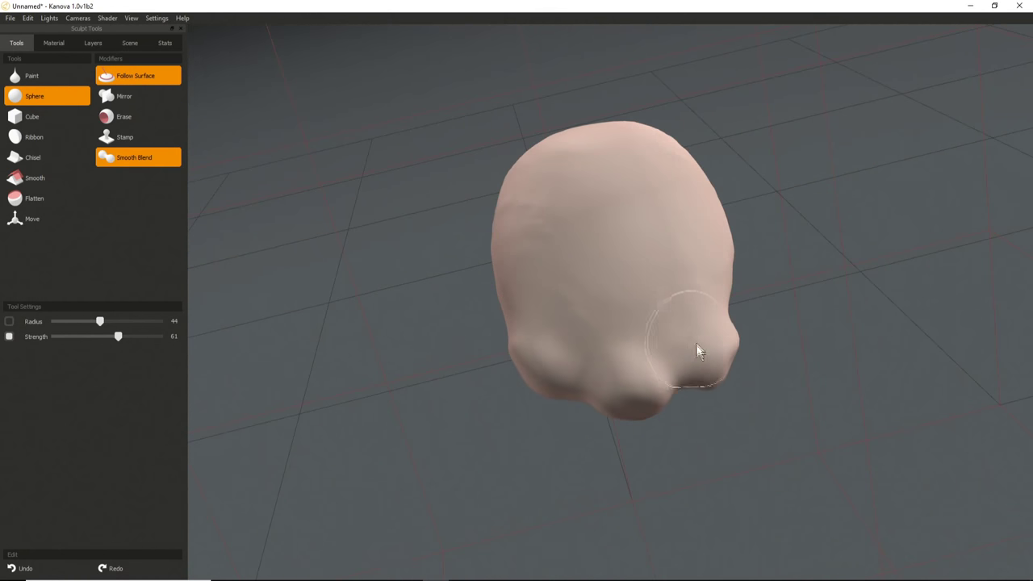
mouse_move(564, 355)
middle_down()
mouse_move(643, 357)
mouse_move(662, 346)
middle_up()
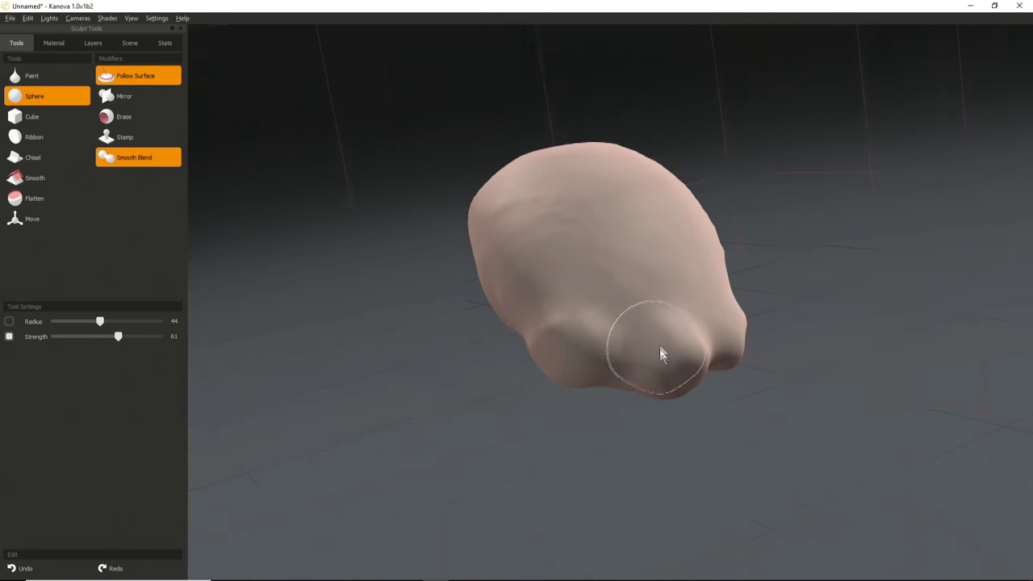
mouse_move(558, 330)
middle_down()
mouse_move(671, 269)
mouse_move(569, 325)
middle_up()
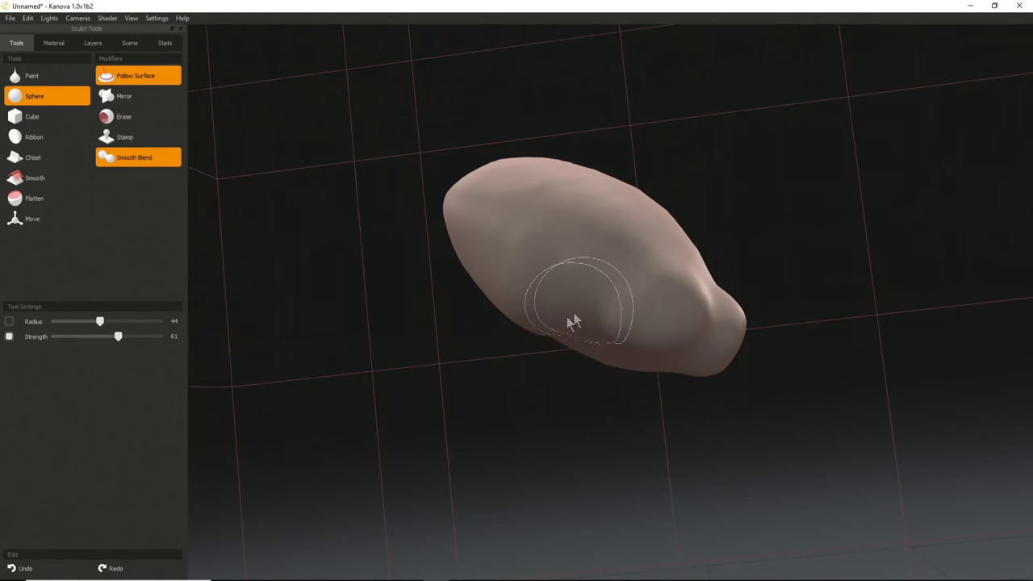
middle_drag(482, 279, 548, 282)
Set the brush radius to 32 and strength to 5, and add a raised Sphere stroke on the blob's side.
key(bracketleft)
key(bracketleft)
key(bracketleft)
key(bracketleft)
key(bracketleft)
key(bracketleft)
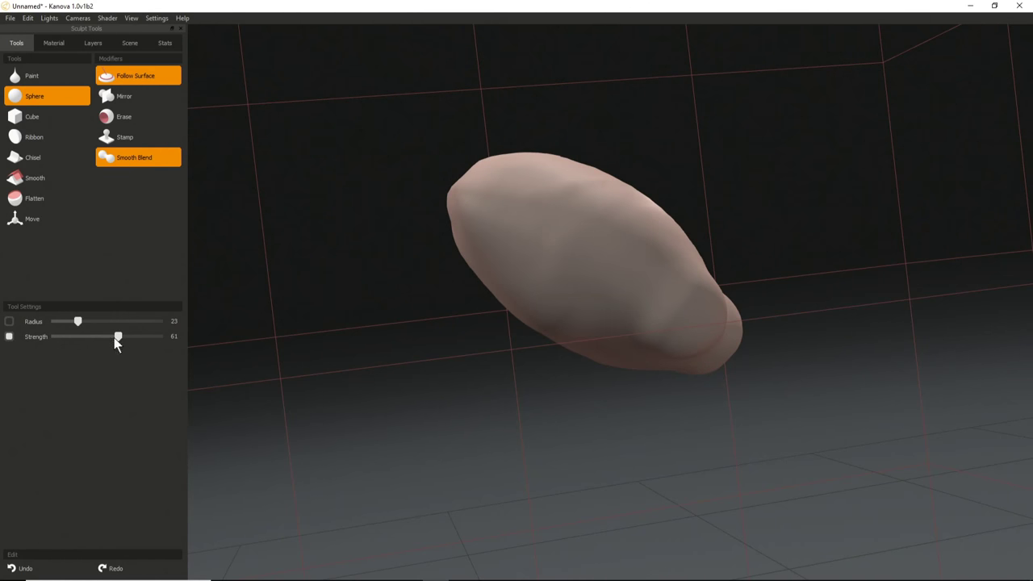
right_drag(410, 349, 360, 370)
shift+scroll(364, 381, down, 1)
middle_drag(599, 341, 535, 293)
ctrl+scroll(528, 282, up, 2)
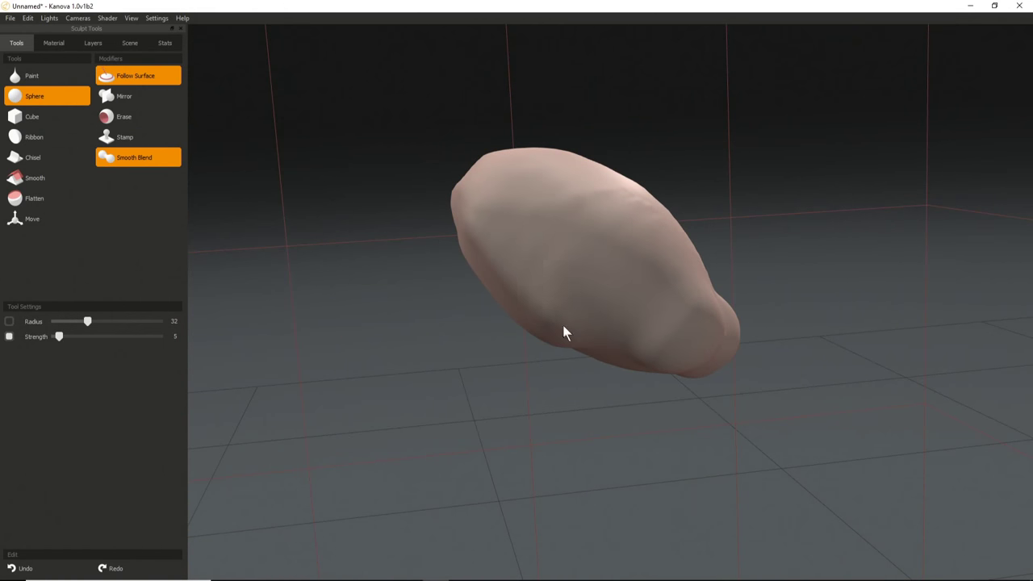
mouse_move(509, 240)
mouse_down()
mouse_move(544, 254)
mouse_move(509, 228)
mouse_up()
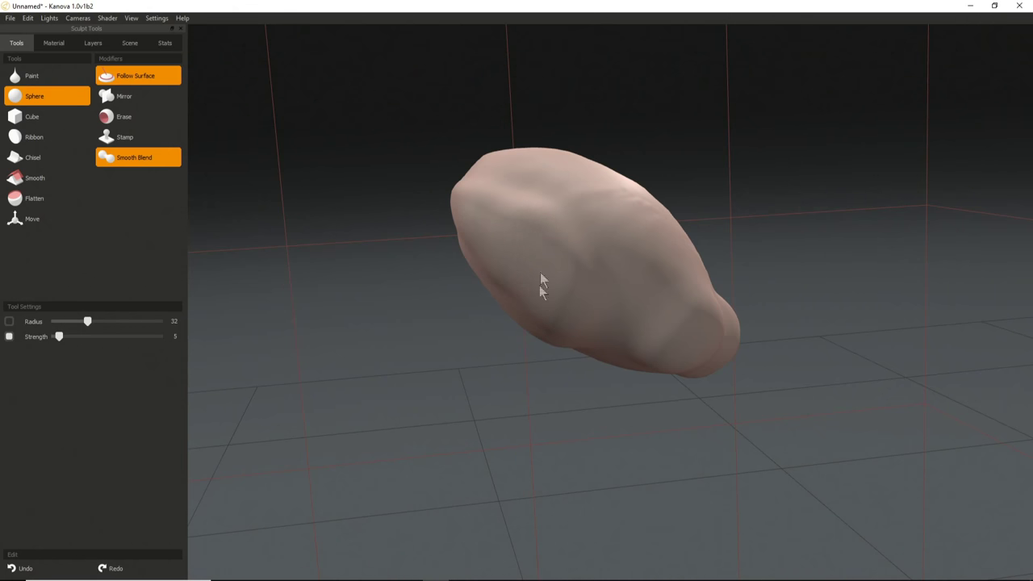
Extend the raised stroke over the blob's side, and set the brush radius to 42 and strength to 37.
middle_drag(484, 274, 528, 251)
mouse_move(571, 302)
mouse_down()
mouse_move(533, 199)
mouse_move(564, 197)
mouse_up()
mouse_move(565, 196)
middle_down()
mouse_move(491, 268)
mouse_move(517, 250)
middle_up()
key(])
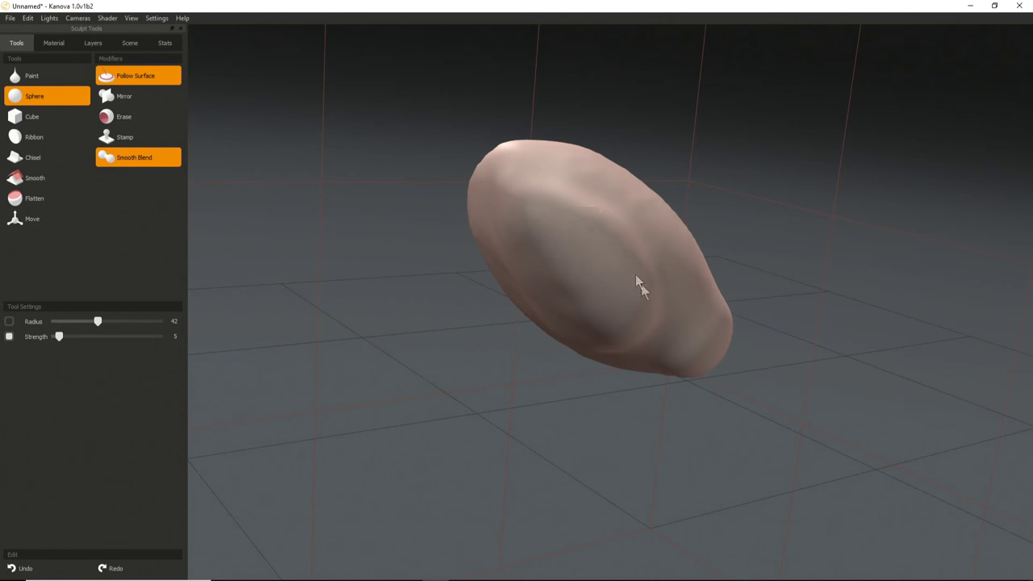
middle_drag(635, 282, 484, 273)
key(shift+])
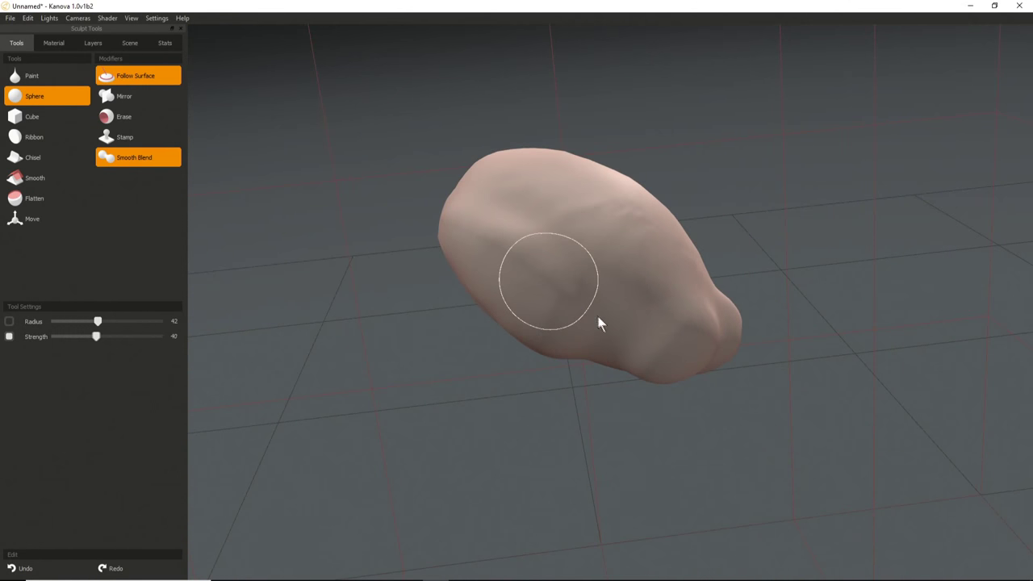
key(shift+bracketleft)
Inspect the sculpted blob and its end bumps from above, behind and the opposite side.
middle_drag(599, 323, 554, 299)
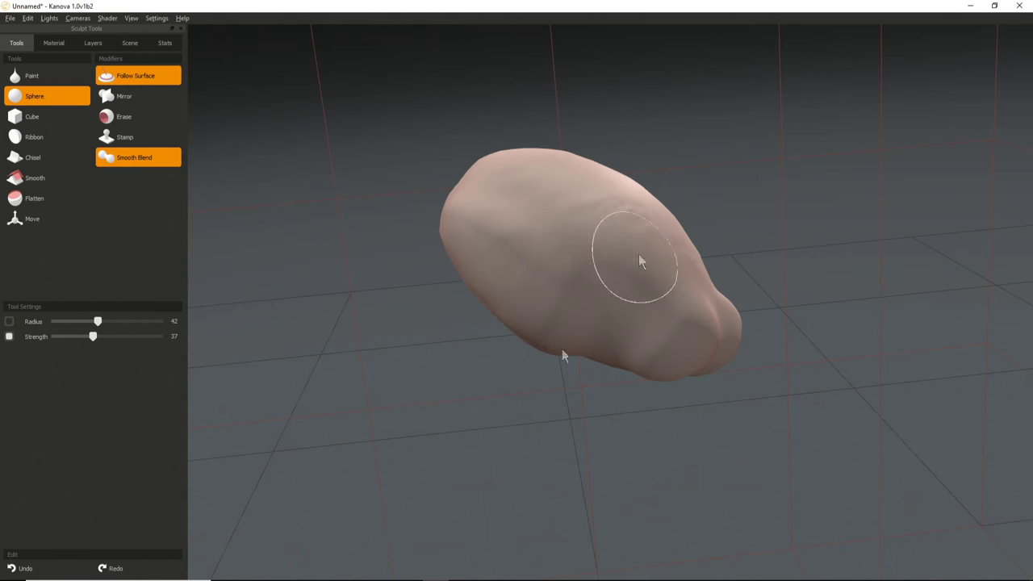
middle_drag(638, 260, 553, 236)
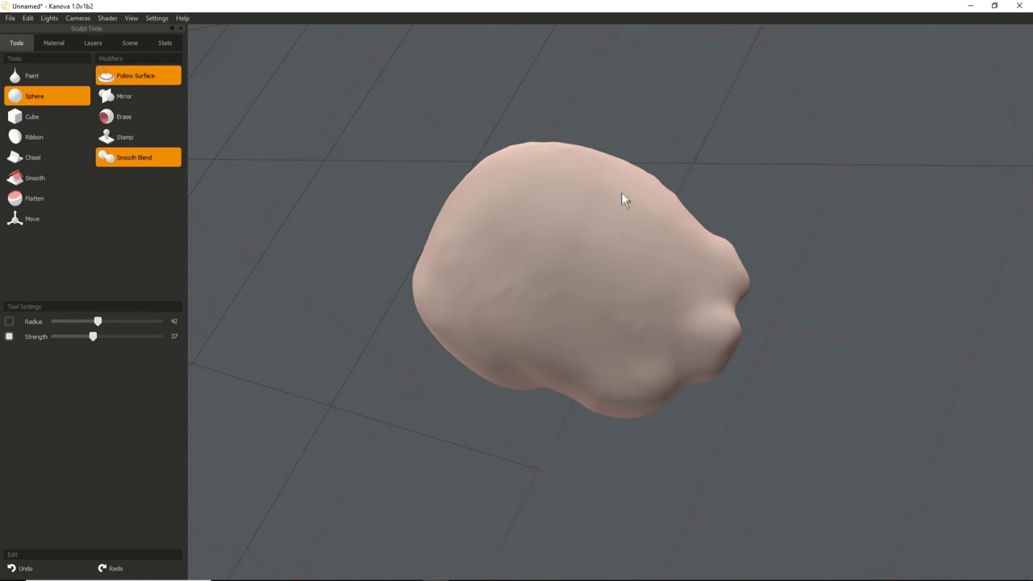
mouse_move(678, 246)
middle_down()
mouse_move(315, 235)
mouse_move(549, 368)
middle_up()
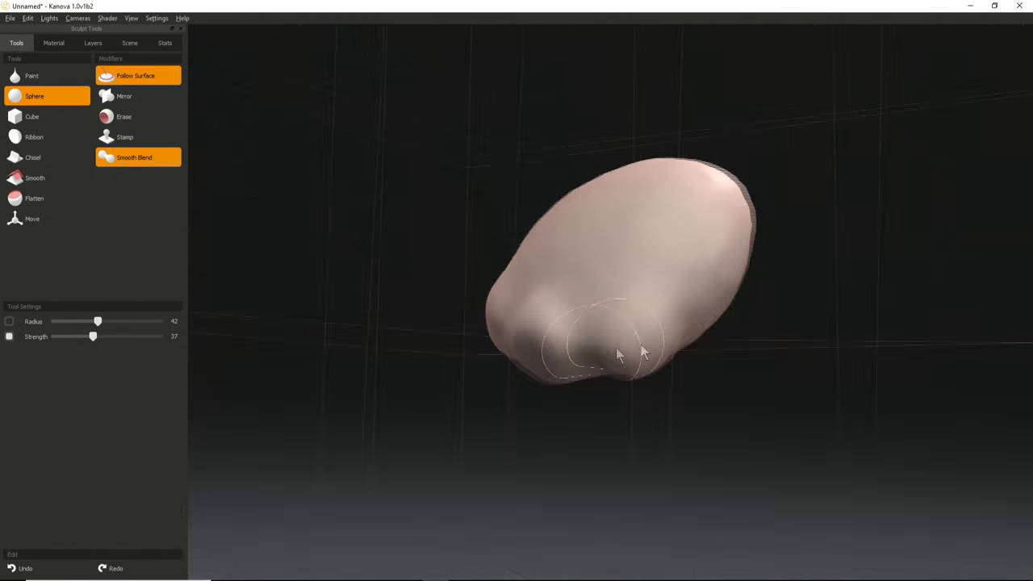
middle_drag(617, 355, 530, 334)
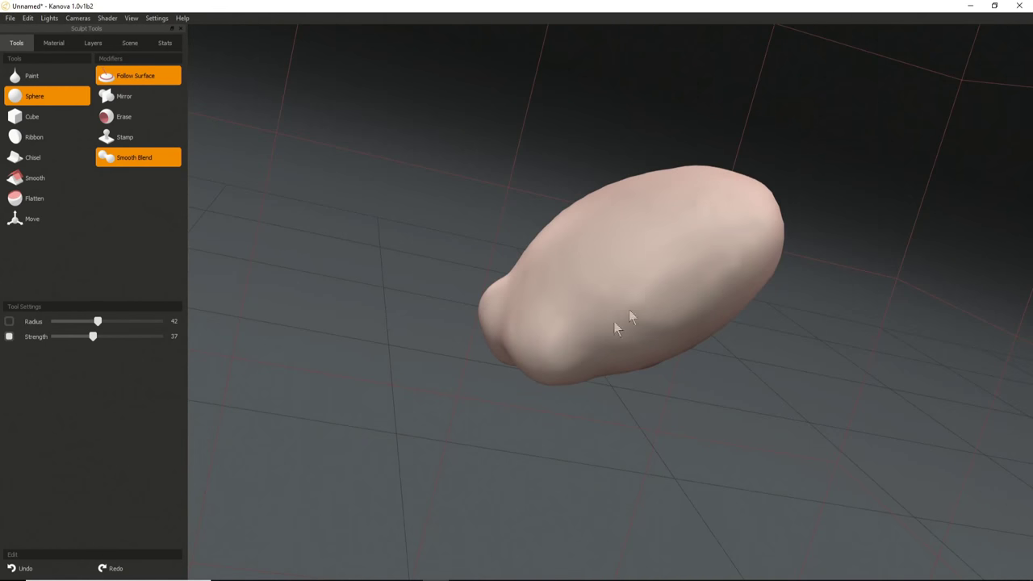
middle_drag(630, 342, 767, 226)
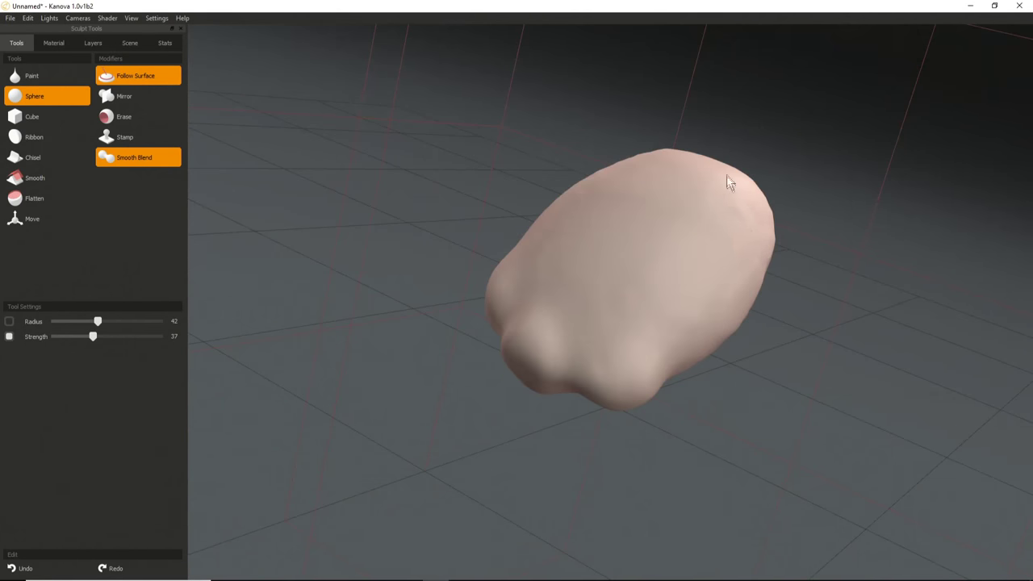
Set the brush radius to 28 and strength to 6, and add a raised Sphere stroke across the blob's underside.
middle_drag(684, 211, 583, 223)
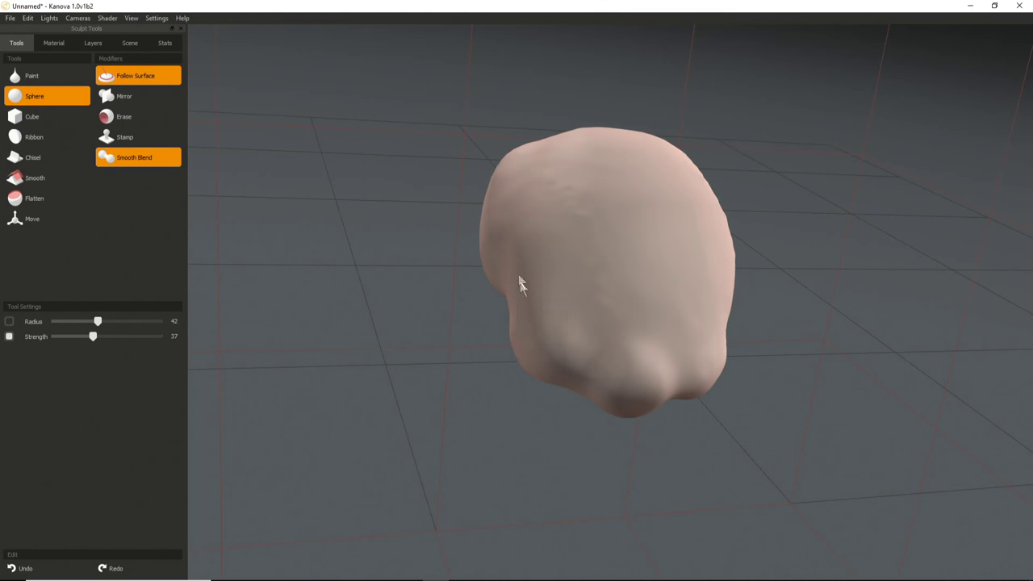
middle_drag(469, 308, 632, 260)
mouse_move(512, 238)
middle_down()
mouse_move(586, 220)
mouse_move(510, 222)
mouse_move(550, 230)
mouse_move(535, 231)
middle_up()
right_drag(534, 232, 516, 231)
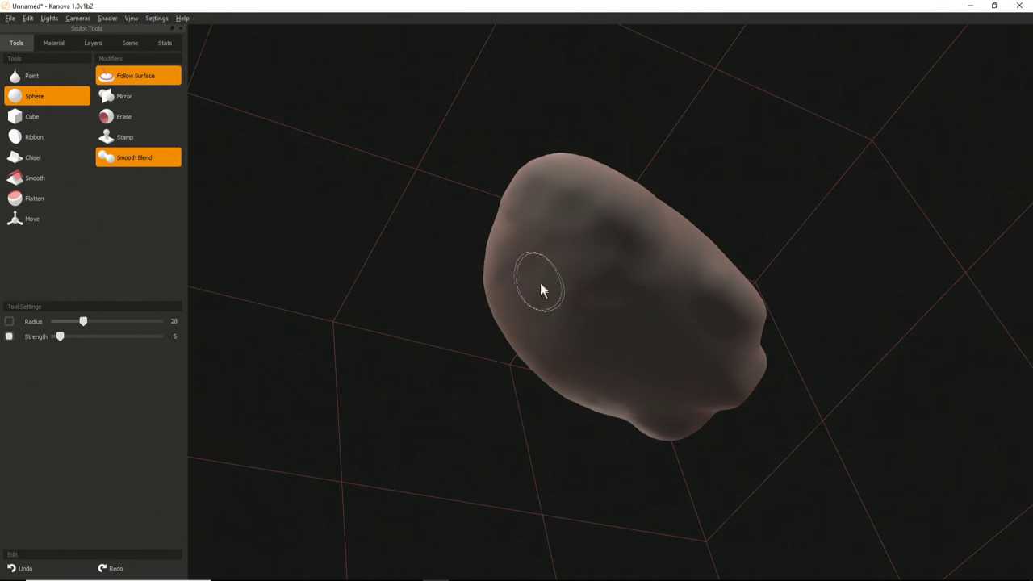
mouse_move(539, 281)
alt+mouse_down()
mouse_move(542, 188)
mouse_move(590, 217)
mouse_move(552, 197)
mouse_move(600, 248)
mouse_move(626, 259)
mouse_move(648, 252)
alt+mouse_up()
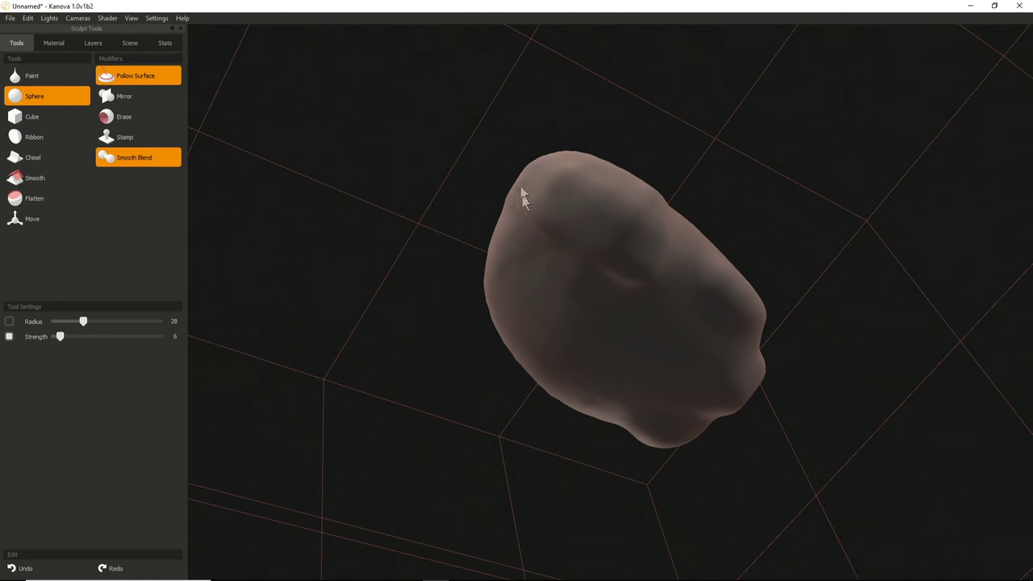
mouse_move(636, 212)
mouse_down()
mouse_move(542, 218)
mouse_move(638, 250)
mouse_up()
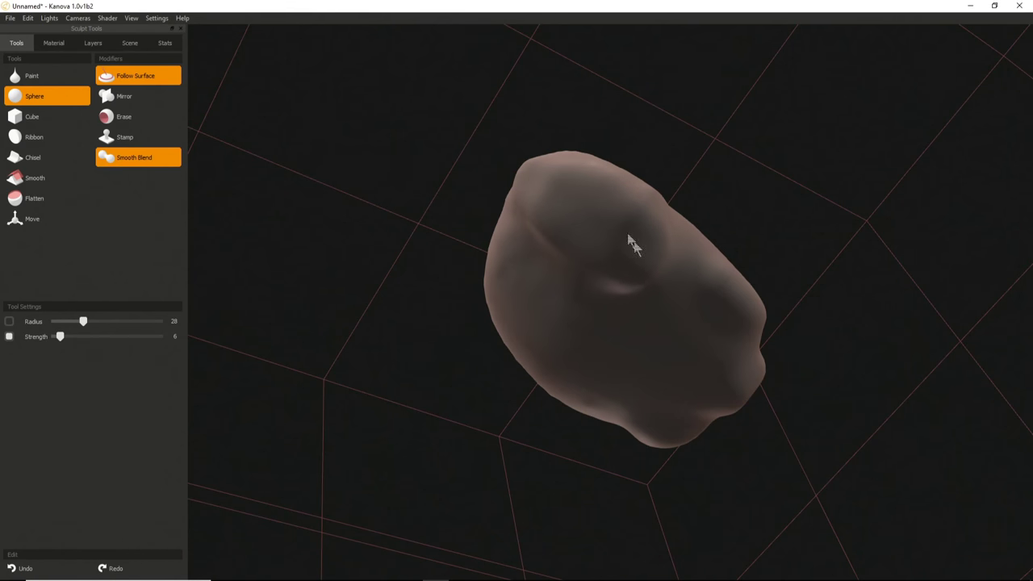
Enlarge the brush radius to 58 and thicken the blob's underside and rounded end with broad Sphere strokes.
alt+drag(618, 190, 552, 276)
right_drag(552, 275, 585, 291)
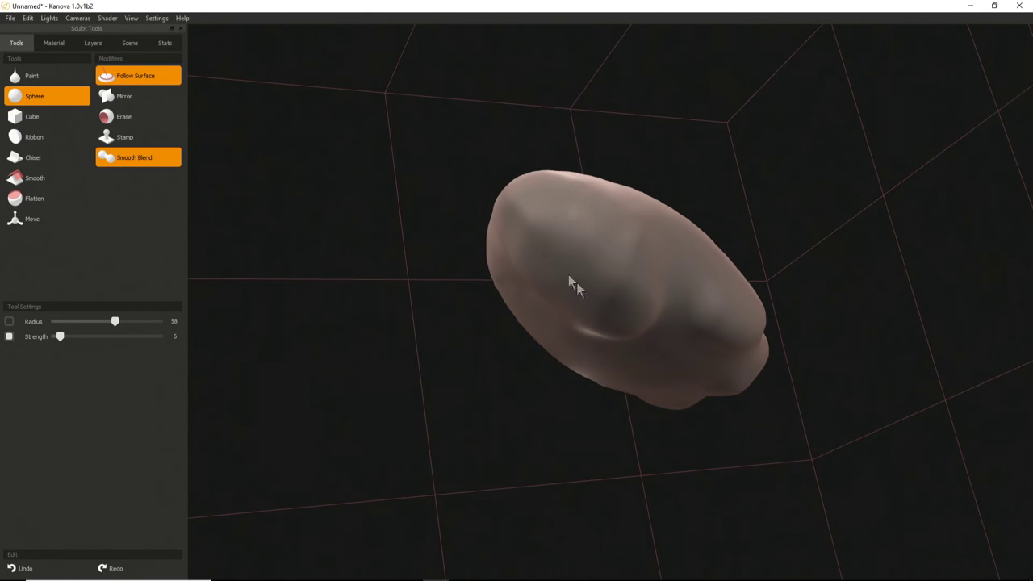
mouse_move(548, 256)
mouse_down()
mouse_move(585, 295)
mouse_move(569, 194)
mouse_move(623, 230)
mouse_move(530, 320)
mouse_up()
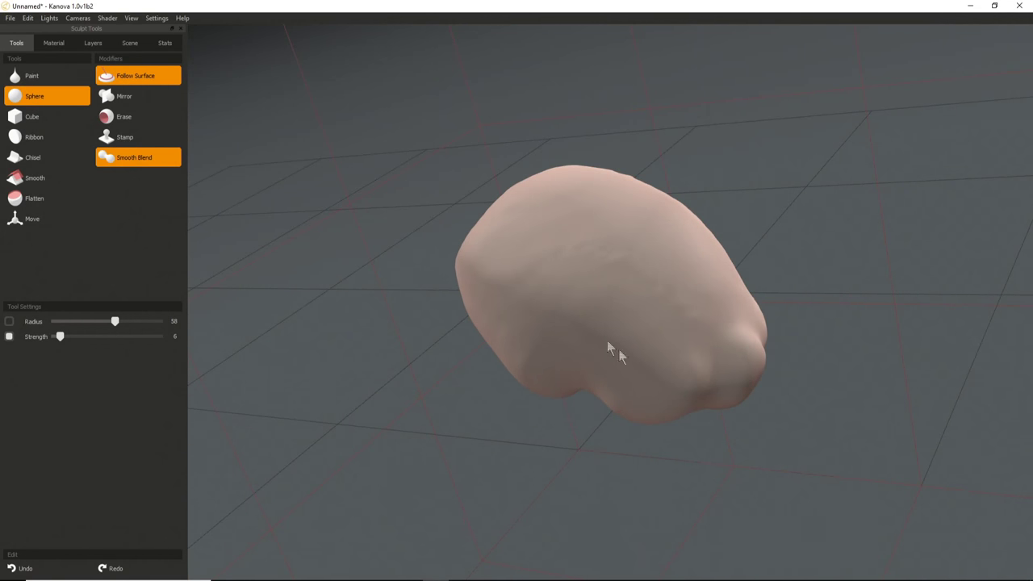
alt+drag(606, 259, 628, 288)
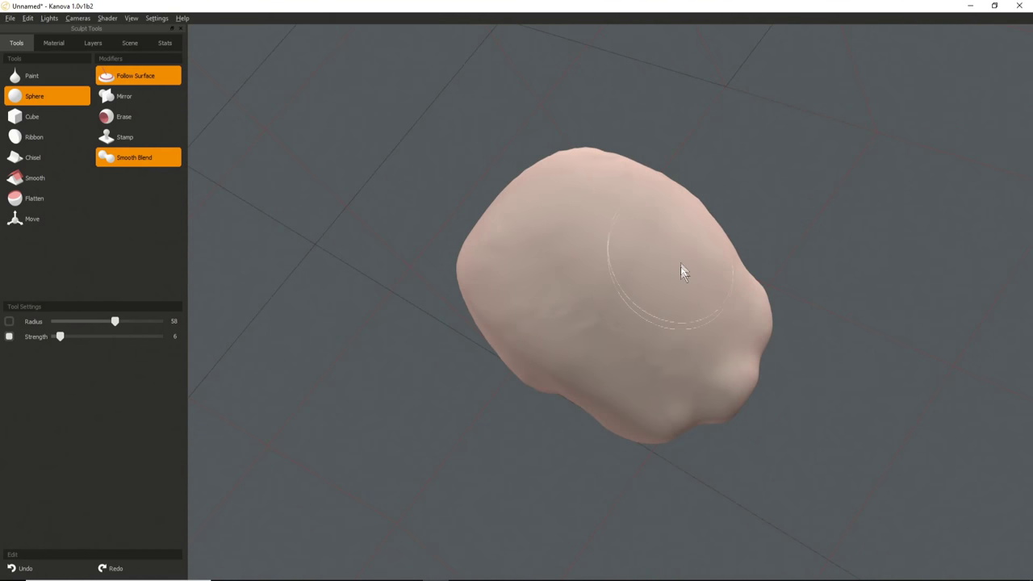
Set the brush radius to 45 and build up a rounded Sphere bulge along the blob's lower side edge.
middle_drag(683, 270, 613, 201)
middle_drag(708, 230, 583, 362)
mouse_move(580, 356)
right_down()
mouse_move(554, 362)
mouse_move(563, 361)
right_up()
drag(565, 361, 614, 358)
middle_drag(526, 426, 615, 384)
middle_drag(473, 376, 565, 350)
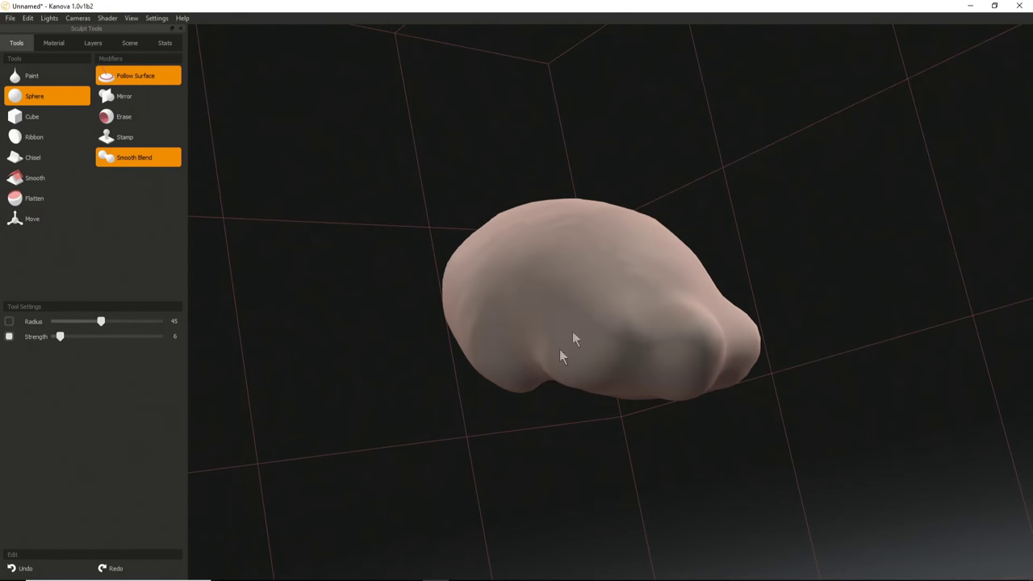
middle_drag(513, 326, 555, 365)
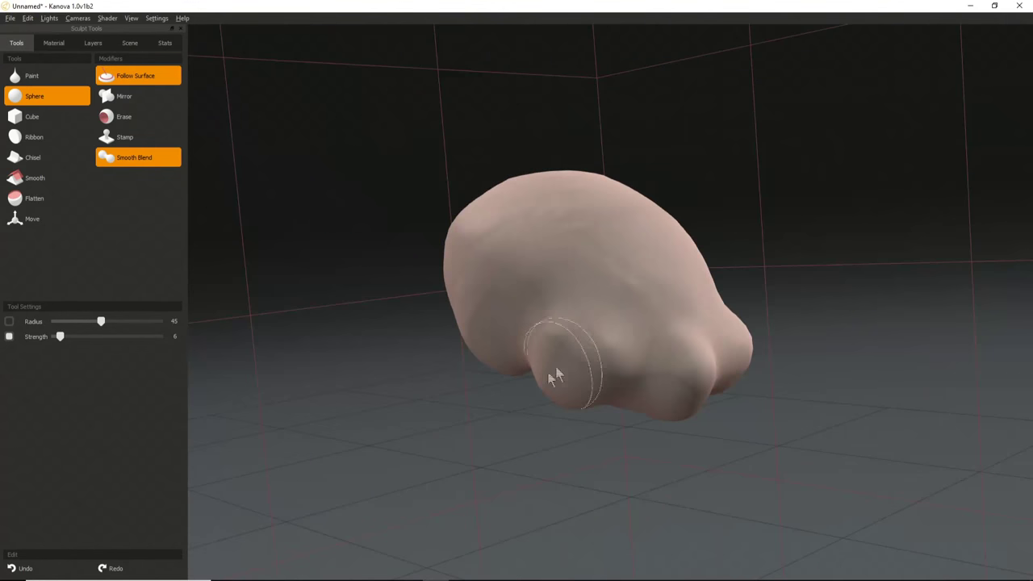
Set the brush radius to 43 and sculpt long raised Sphere ridges from the end bumps up over the blob's top.
mouse_move(656, 331)
middle_down()
mouse_move(532, 299)
mouse_move(541, 245)
middle_up()
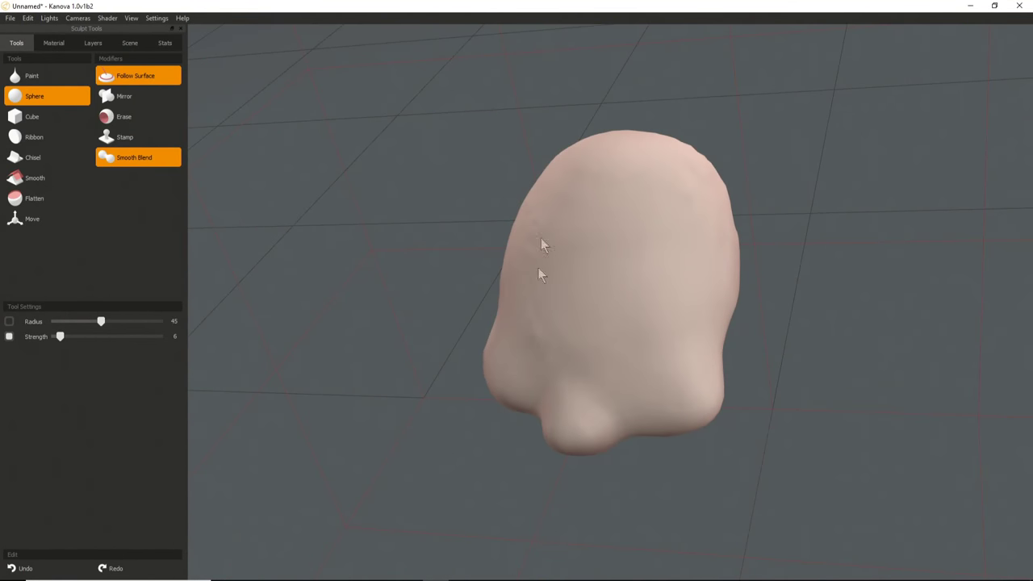
mouse_move(626, 355)
middle_down()
mouse_move(560, 299)
mouse_move(581, 388)
middle_up()
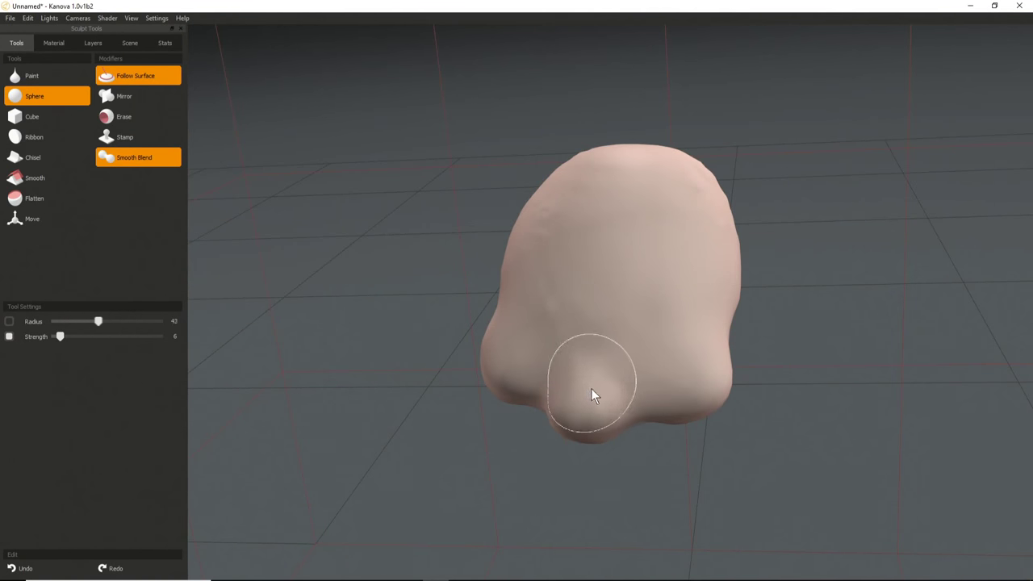
mouse_move(585, 366)
mouse_down()
mouse_move(594, 408)
mouse_move(590, 364)
mouse_move(608, 286)
mouse_move(597, 272)
mouse_up()
mouse_move(597, 273)
middle_down()
mouse_move(553, 350)
mouse_move(629, 396)
middle_up()
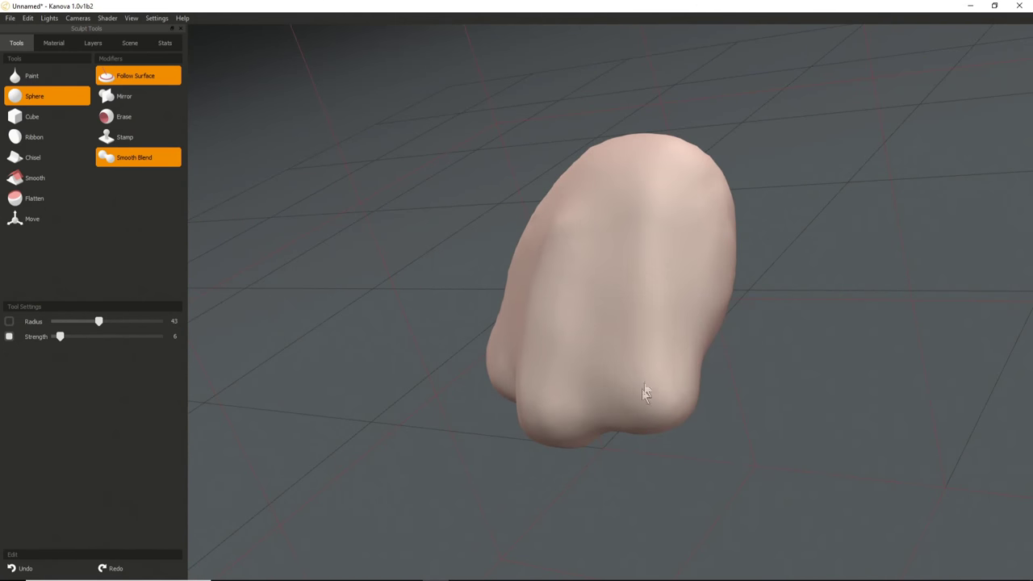
middle_drag(665, 299, 560, 290)
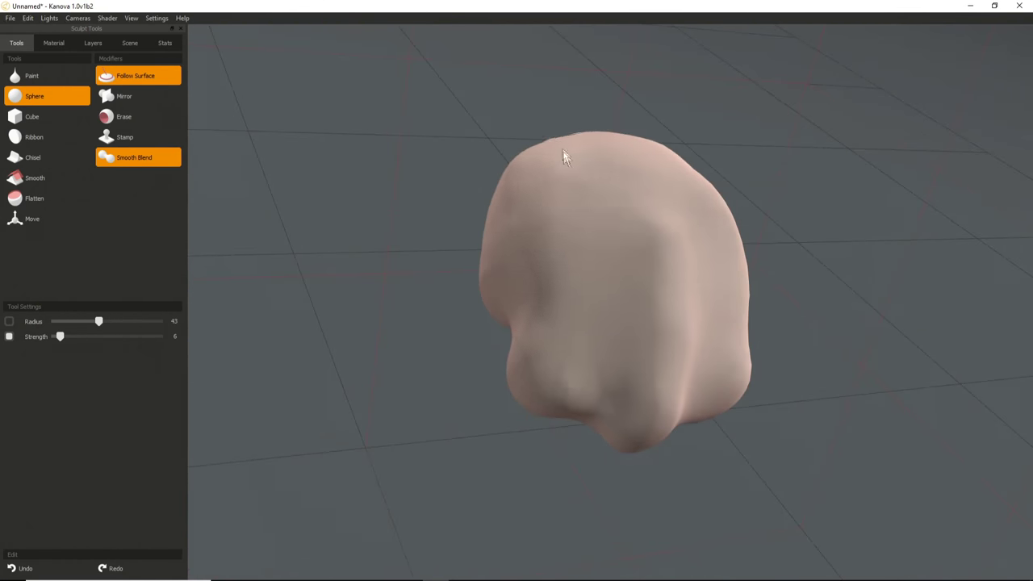
middle_drag(573, 149, 580, 296)
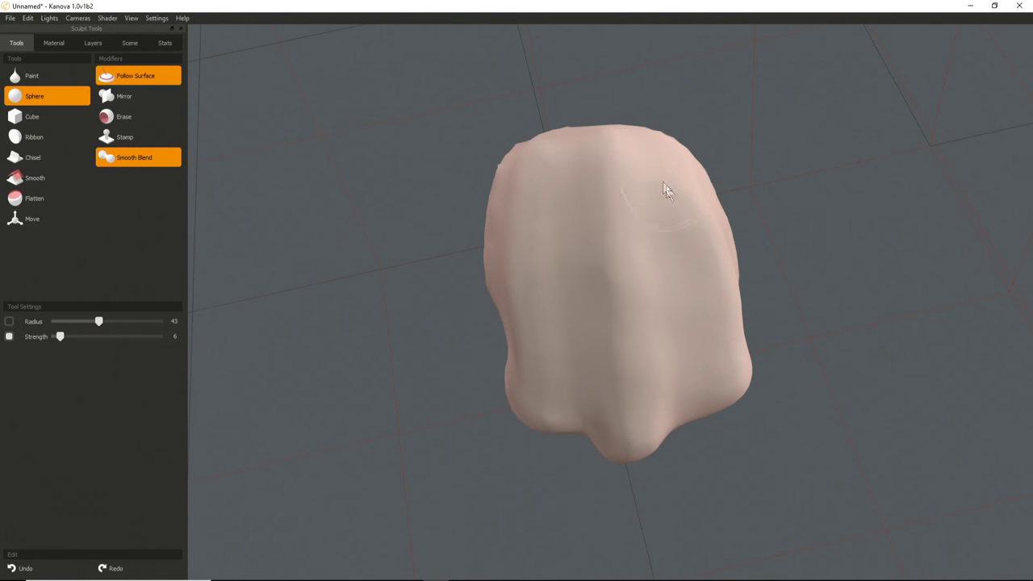
Set the brush radius to 54 and add more volume over the blob's top and underside with Sphere strokes.
mouse_move(545, 399)
middle_down()
mouse_move(738, 339)
mouse_move(726, 391)
middle_up()
right_drag(567, 187, 647, 199)
mouse_move(648, 202)
mouse_down()
mouse_move(682, 245)
mouse_move(637, 194)
mouse_move(689, 265)
mouse_move(694, 255)
mouse_move(618, 175)
mouse_move(574, 162)
mouse_up()
middle_drag(490, 410, 549, 218)
drag(674, 303, 554, 295)
mouse_move(554, 269)
middle_down()
mouse_move(599, 293)
mouse_move(573, 337)
mouse_move(404, 333)
mouse_move(528, 214)
middle_up()
scroll(534, 242, down, 3)
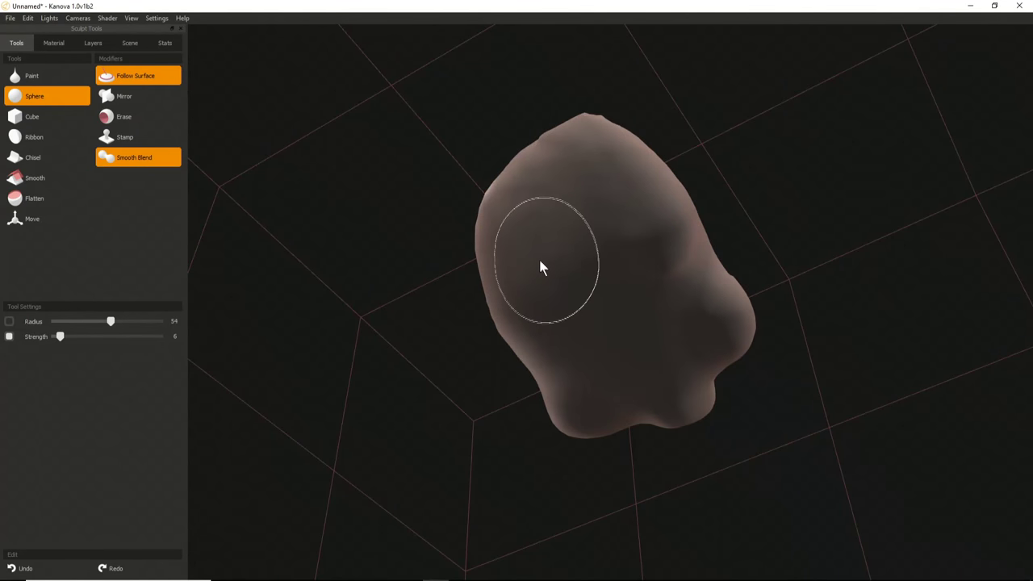
Set the brush radius to 38 and strength to 3, and fill out the blob's underside behind the end bumps.
mouse_move(597, 326)
middle_down()
mouse_move(272, 414)
mouse_move(484, 322)
middle_up()
mouse_move(535, 267)
middle_down()
mouse_move(773, 413)
mouse_move(624, 33)
mouse_move(653, 271)
mouse_move(557, 316)
middle_up()
mouse_move(501, 286)
middle_down()
mouse_move(617, 326)
mouse_move(489, 238)
mouse_move(589, 336)
mouse_move(557, 323)
middle_up()
scroll(507, 332, down, 3)
shift+scroll(543, 340, down, 4)
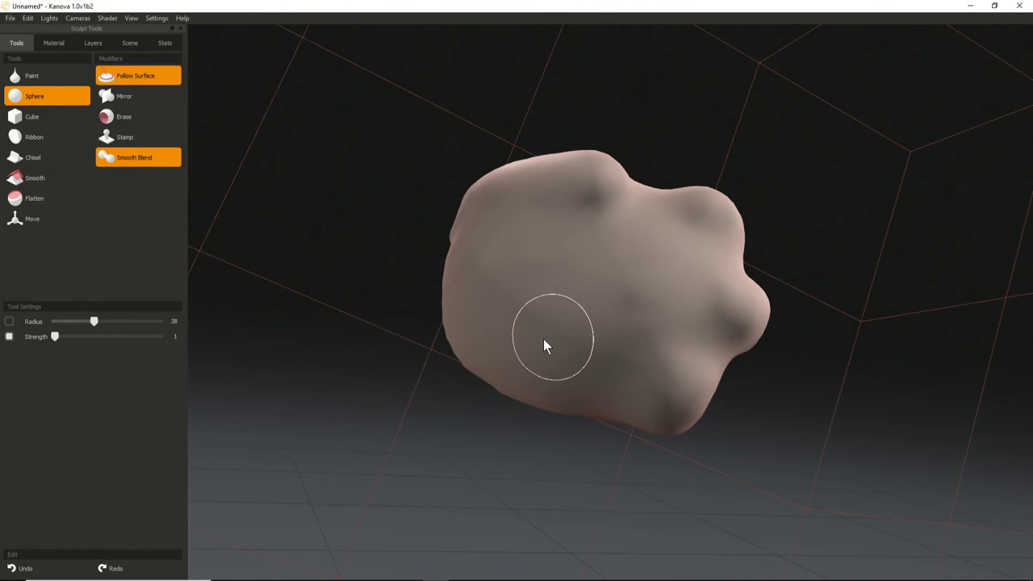
shift+scroll(545, 345, up, 1)
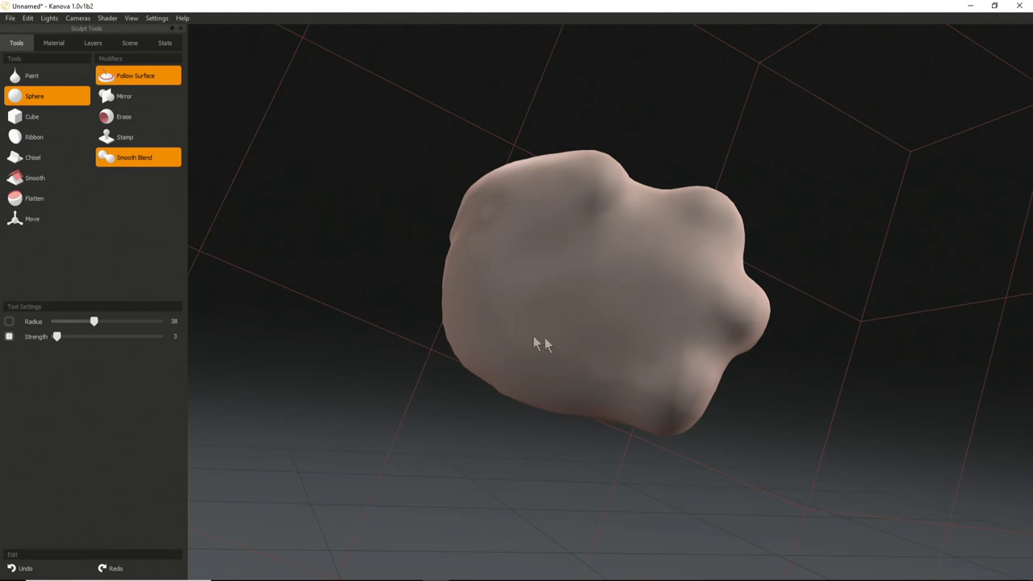
Build up the blob's sides and underside with Sphere strokes, using brush radii of 53 and 42.
middle_drag(625, 221, 438, 246)
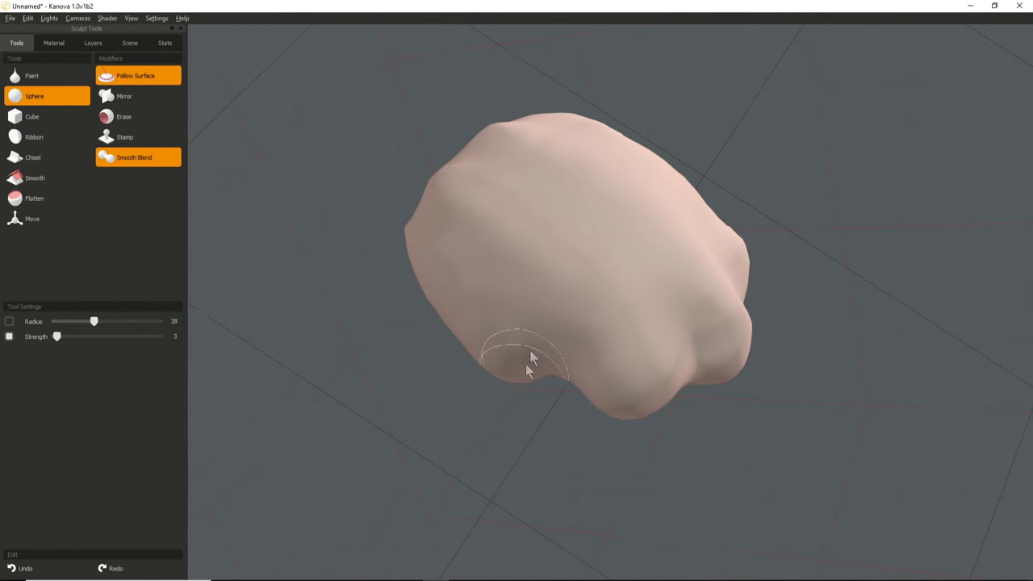
scroll(562, 266, up, 3)
middle_drag(694, 305, 620, 367)
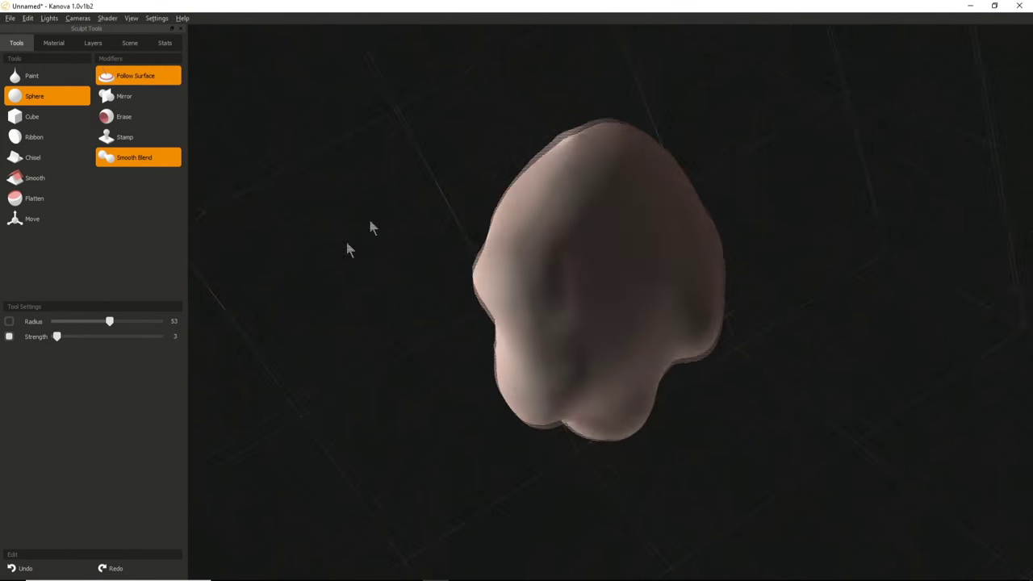
middle_drag(369, 223, 530, 244)
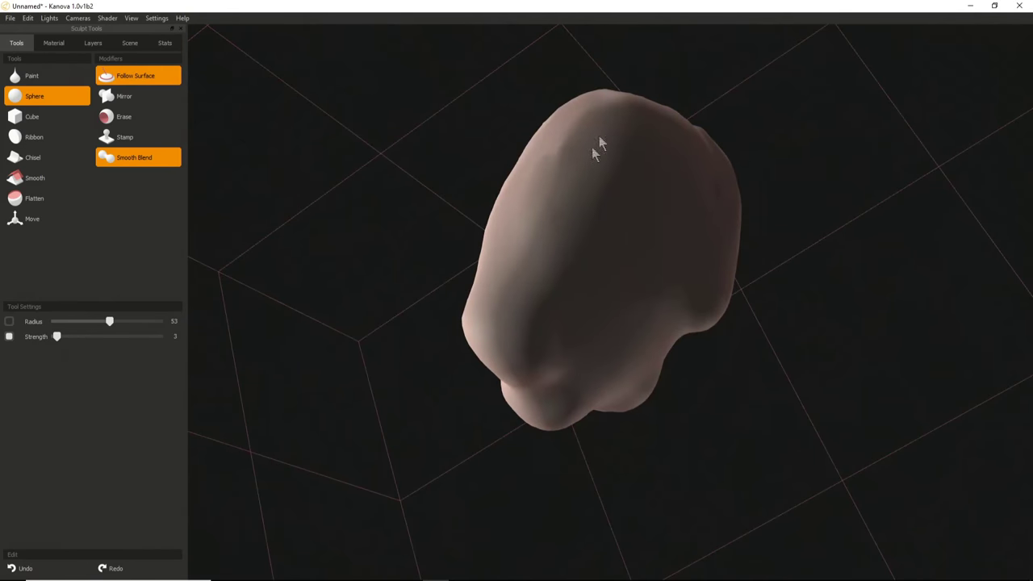
mouse_move(510, 212)
middle_down()
mouse_move(433, 312)
mouse_move(549, 309)
mouse_move(676, 368)
mouse_move(546, 323)
mouse_move(511, 258)
middle_up()
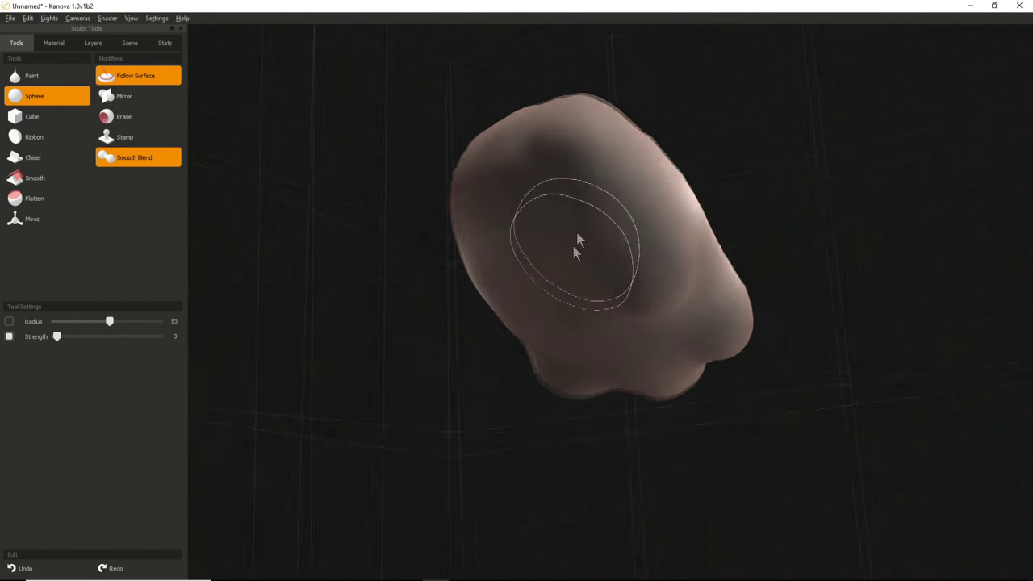
middle_drag(577, 240, 496, 242)
middle_drag(567, 282, 421, 392)
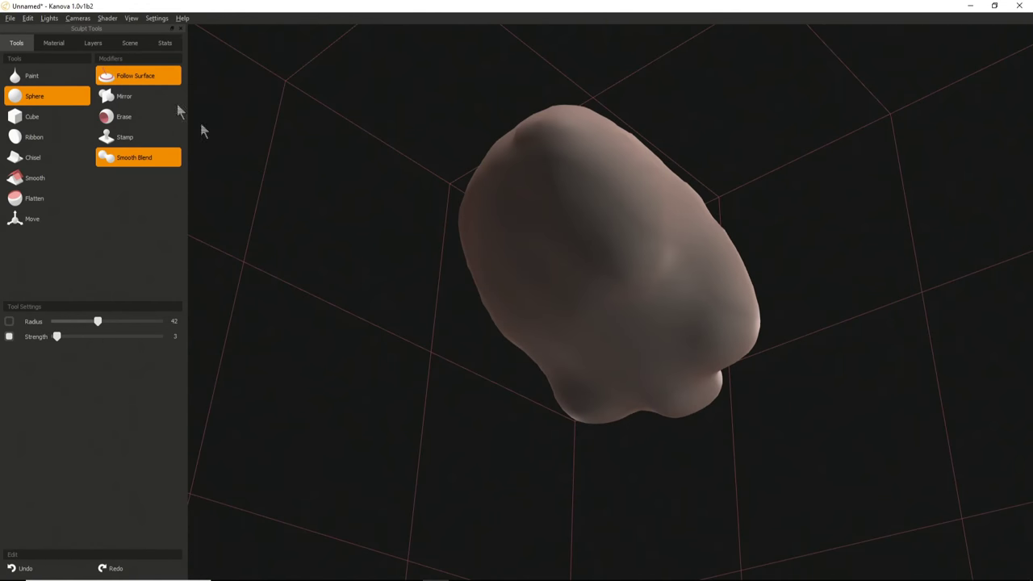
Display the scene statistics and extend the blob's rear end with Sphere strokes.
click(130, 43)
click(166, 44)
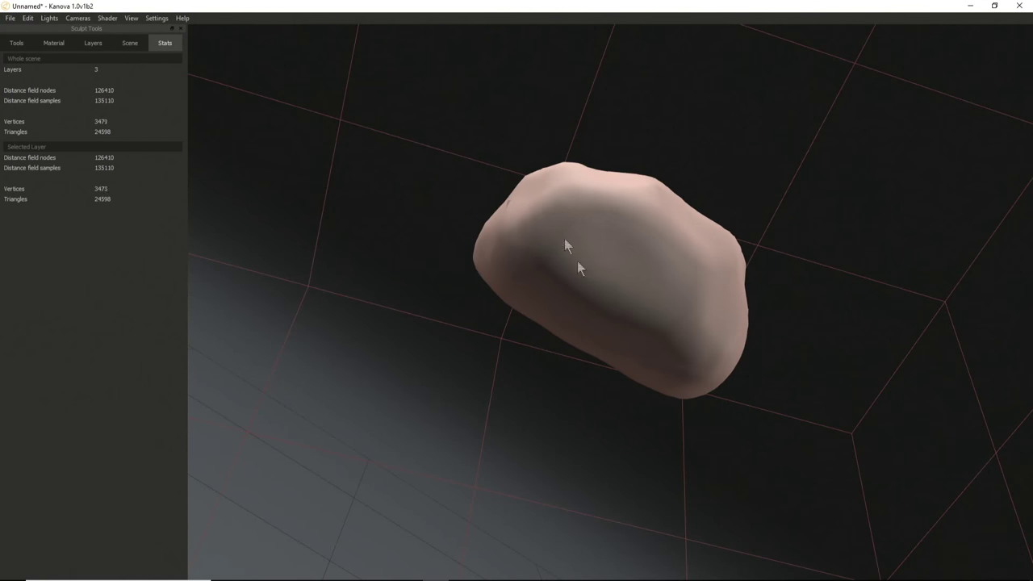
mouse_move(552, 217)
mouse_down()
mouse_move(594, 280)
mouse_move(687, 294)
mouse_move(620, 194)
mouse_move(560, 263)
mouse_up()
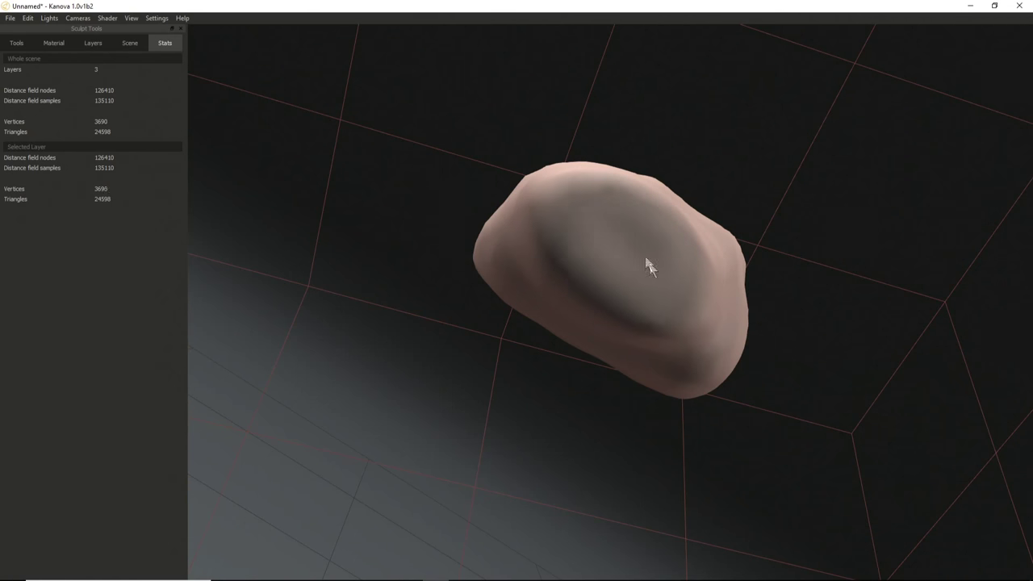
drag(603, 210, 581, 219)
alt+drag(628, 300, 502, 383)
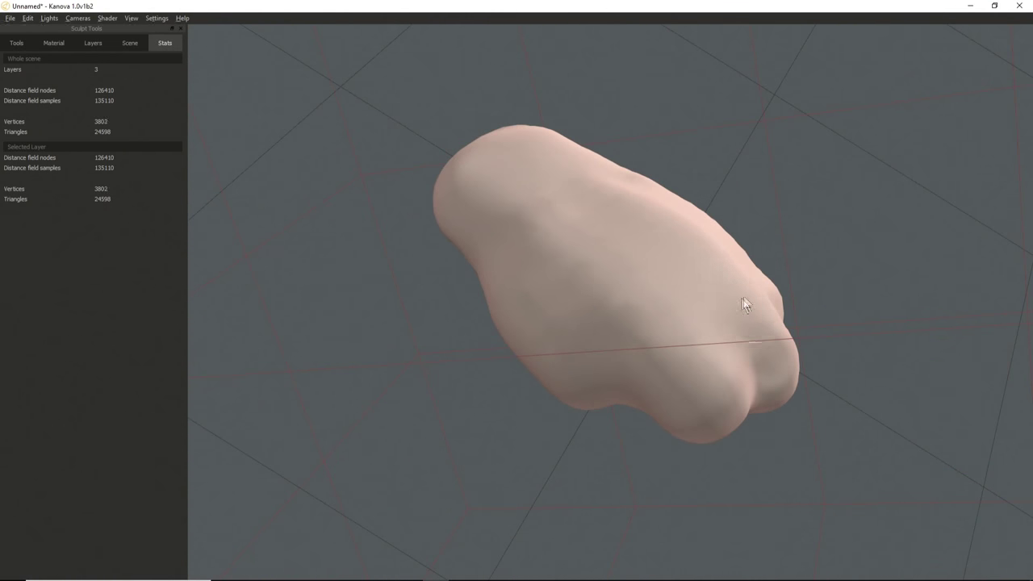
Return to the sculpting tools, set the brush radius to 34 and strength to 5, and add Sphere strokes along the blob's lower side.
click(18, 44)
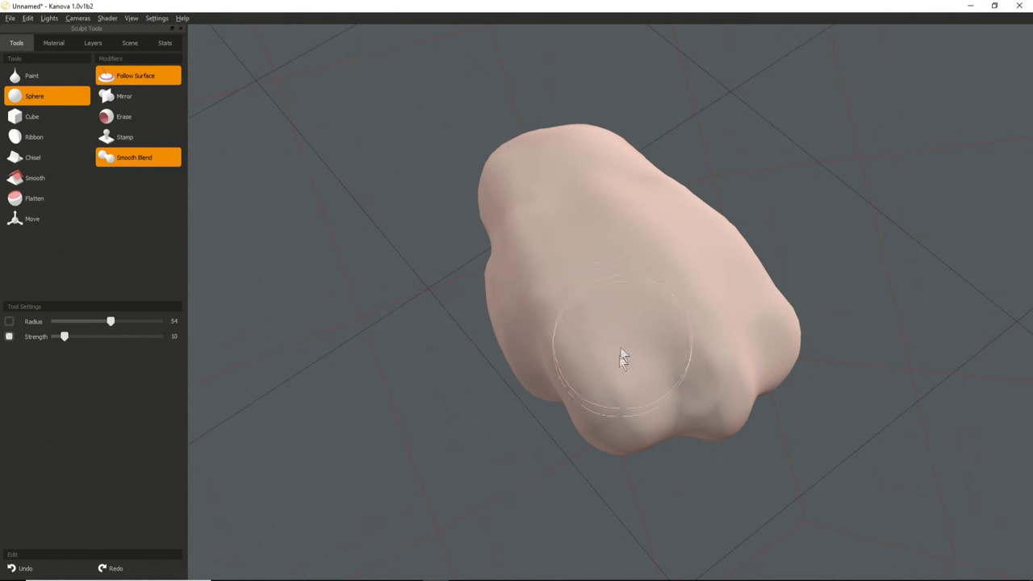
alt+drag(622, 340, 643, 245)
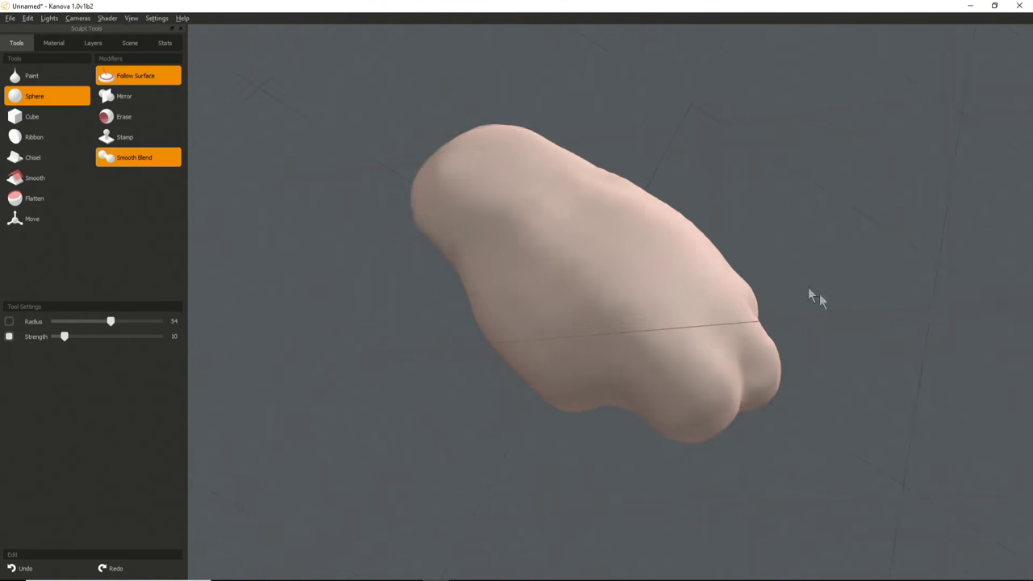
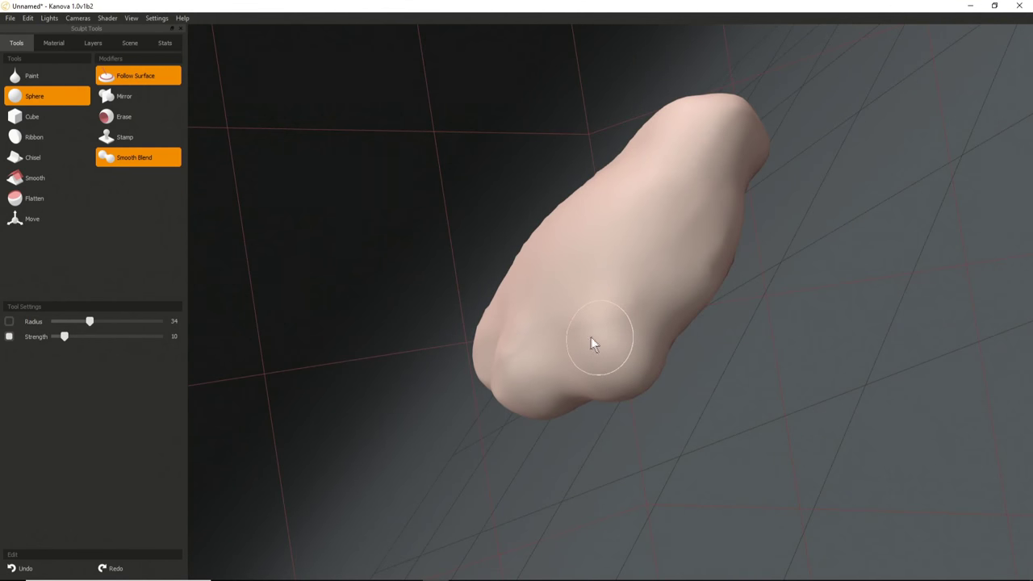
middle_drag(582, 339, 584, 338)
alt+drag(595, 340, 616, 314)
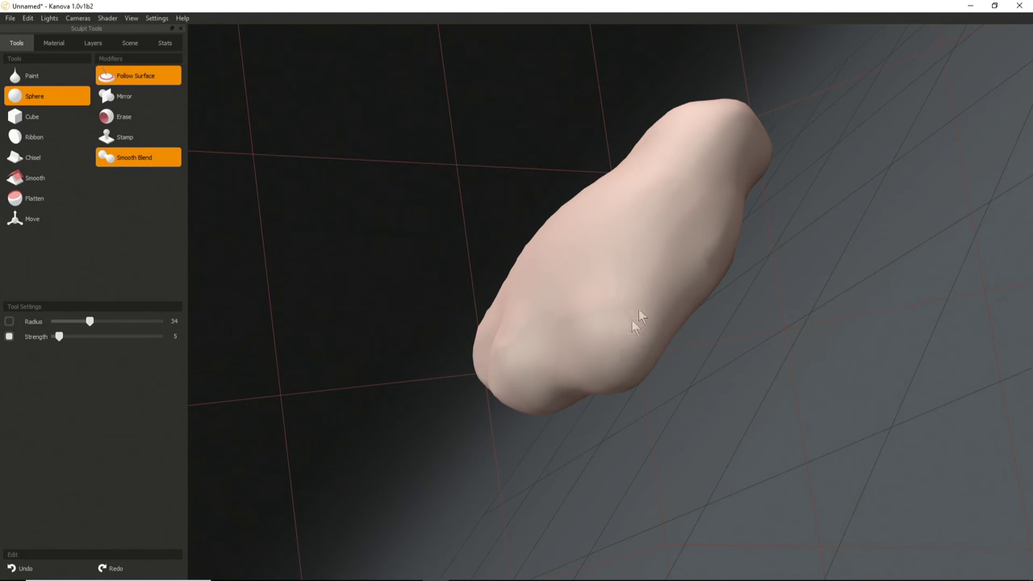
mouse_move(651, 295)
right_down()
mouse_move(751, 330)
mouse_move(525, 362)
mouse_move(597, 350)
right_up()
mouse_move(507, 262)
right_down()
mouse_move(562, 394)
mouse_move(496, 260)
right_up()
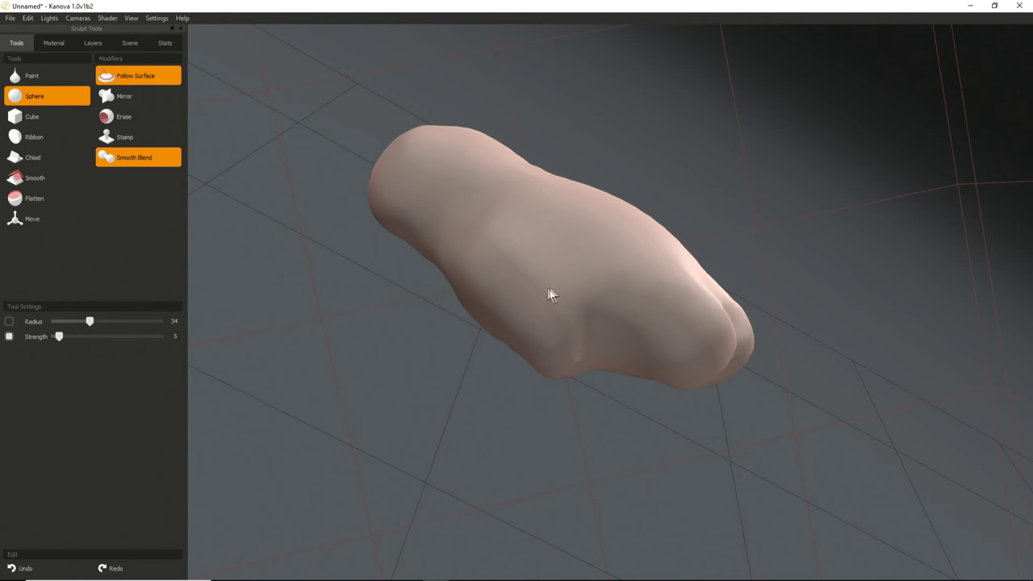
Set the brush radius to 43, increase it to 58, and fill out the blob's side and underside with Sphere strokes.
right_drag(522, 251, 524, 288)
scroll(532, 282, up, 3)
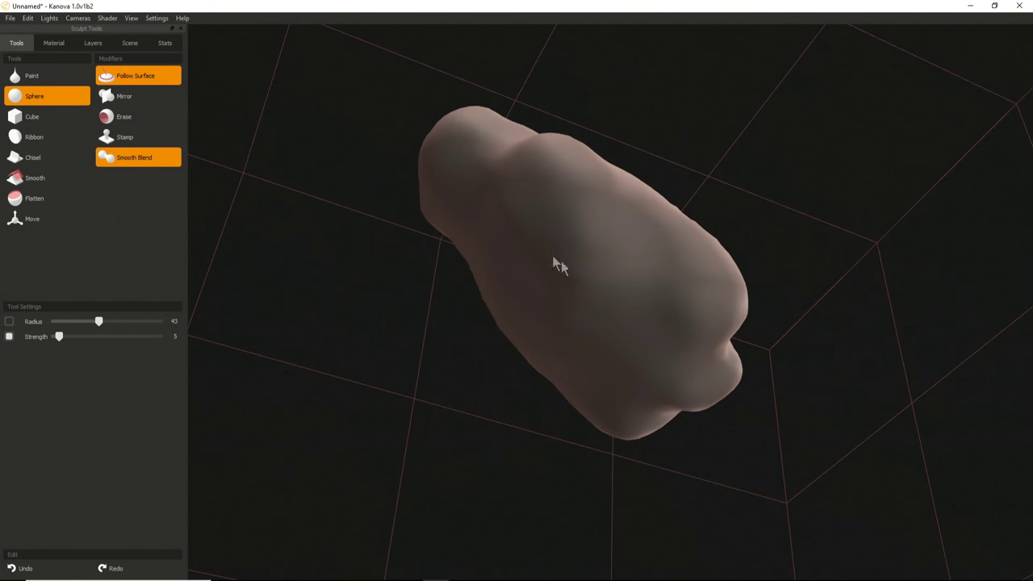
scroll(557, 277, up, 5)
mouse_move(512, 168)
right_down()
mouse_move(549, 262)
mouse_move(428, 392)
right_up()
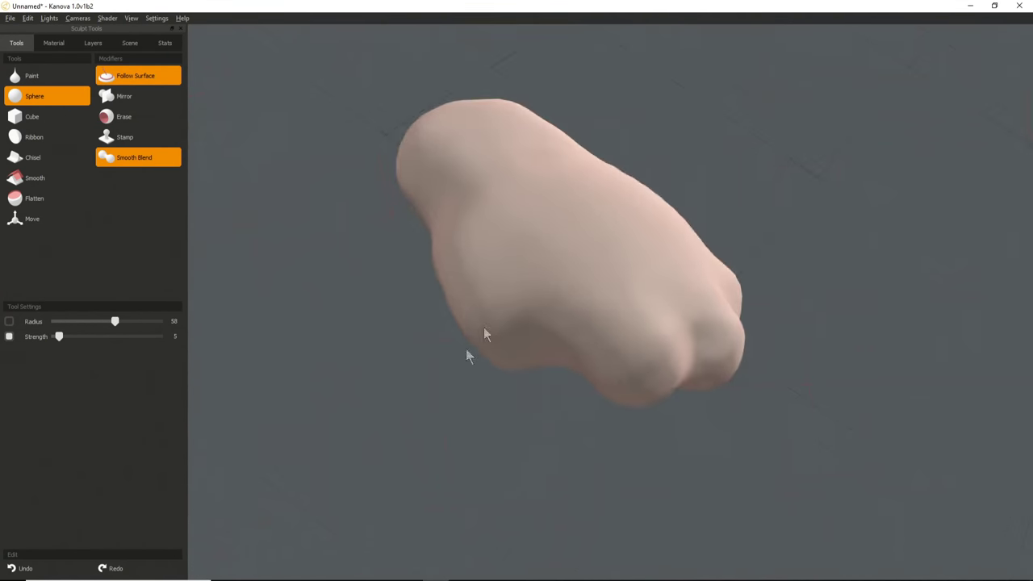
Inspect the elongated blob and its end bumps from above, the front and the side.
mouse_move(569, 211)
right_down()
mouse_move(598, 431)
mouse_move(525, 343)
right_up()
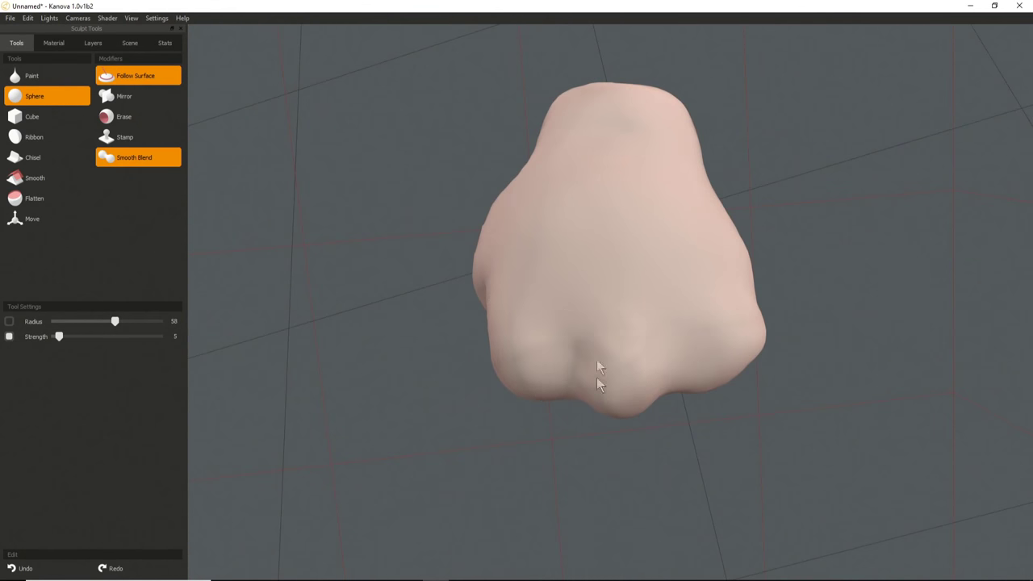
mouse_move(592, 331)
right_down()
mouse_move(563, 316)
mouse_move(594, 311)
right_up()
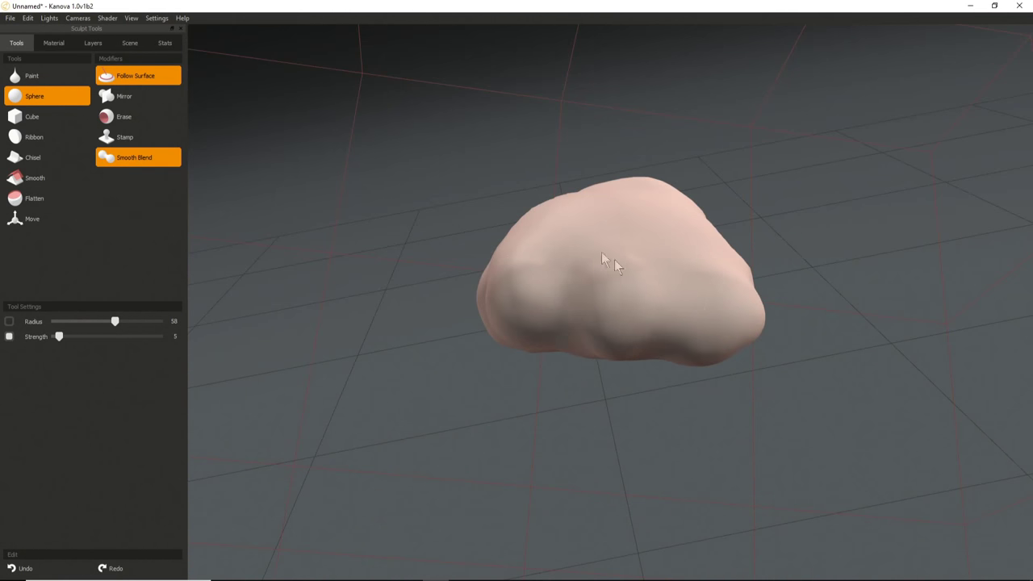
right_drag(613, 265, 448, 368)
right_drag(689, 325, 464, 332)
right_drag(717, 221, 542, 288)
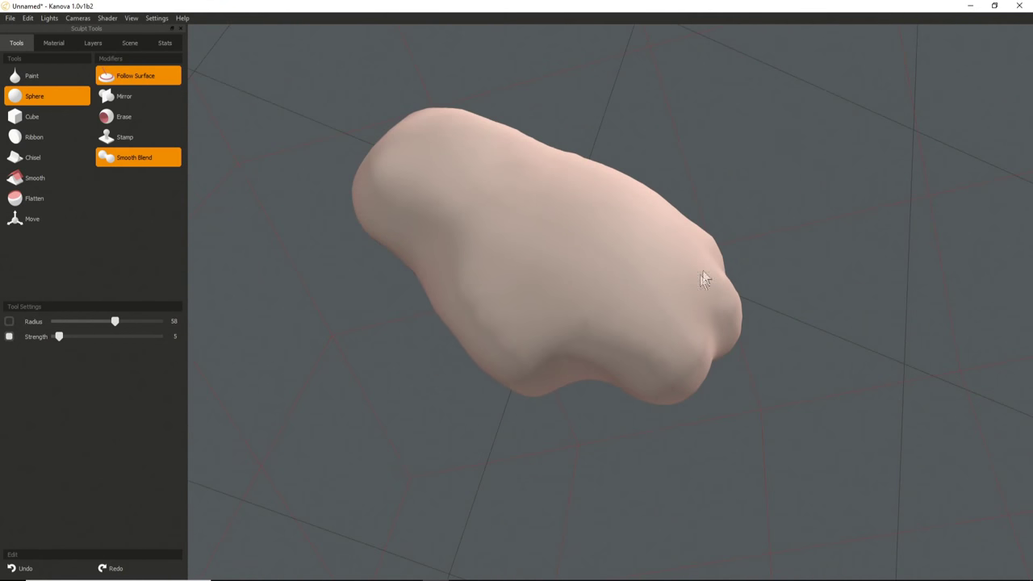
Set the brush radius to 28 and strength to 13, and build a first finger out of the blob's end with Sphere strokes.
mouse_move(654, 436)
right_down()
mouse_move(691, 447)
mouse_move(410, 265)
mouse_move(448, 445)
mouse_move(643, 266)
mouse_move(596, 304)
right_up()
mouse_move(590, 350)
alt+mouse_down()
mouse_move(687, 319)
mouse_move(495, 313)
alt+mouse_up()
mouse_move(509, 308)
right_down()
mouse_move(491, 330)
mouse_move(562, 292)
mouse_move(576, 342)
mouse_move(553, 323)
mouse_move(551, 339)
mouse_move(572, 293)
mouse_move(560, 376)
mouse_move(605, 306)
mouse_move(590, 318)
mouse_move(595, 438)
mouse_move(618, 368)
mouse_move(583, 307)
right_up()
scroll(566, 297, down, 3)
shift+scroll(556, 288, up, 2)
mouse_move(583, 310)
mouse_down()
mouse_move(593, 335)
mouse_move(611, 321)
mouse_up()
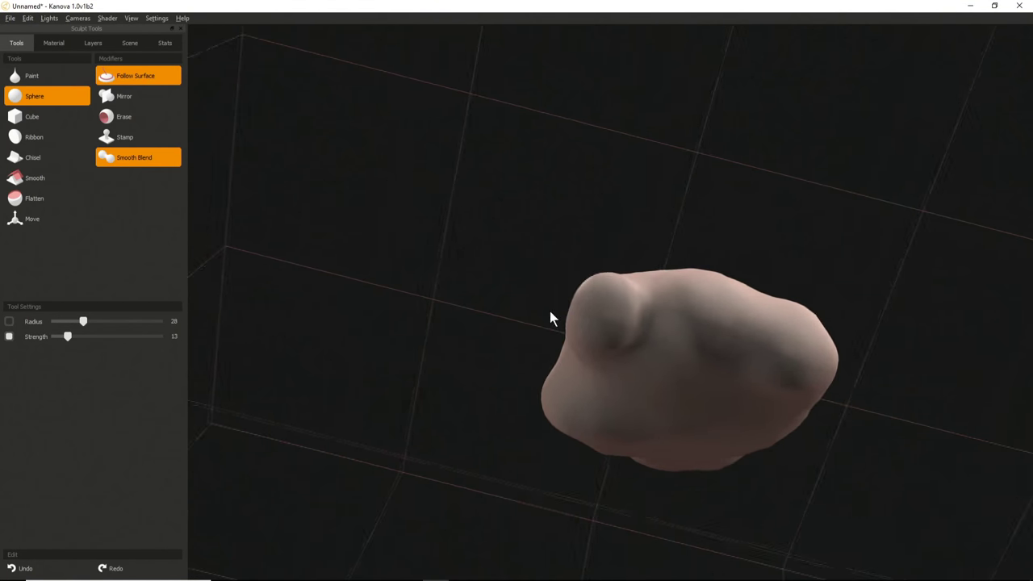
drag(594, 316, 575, 342)
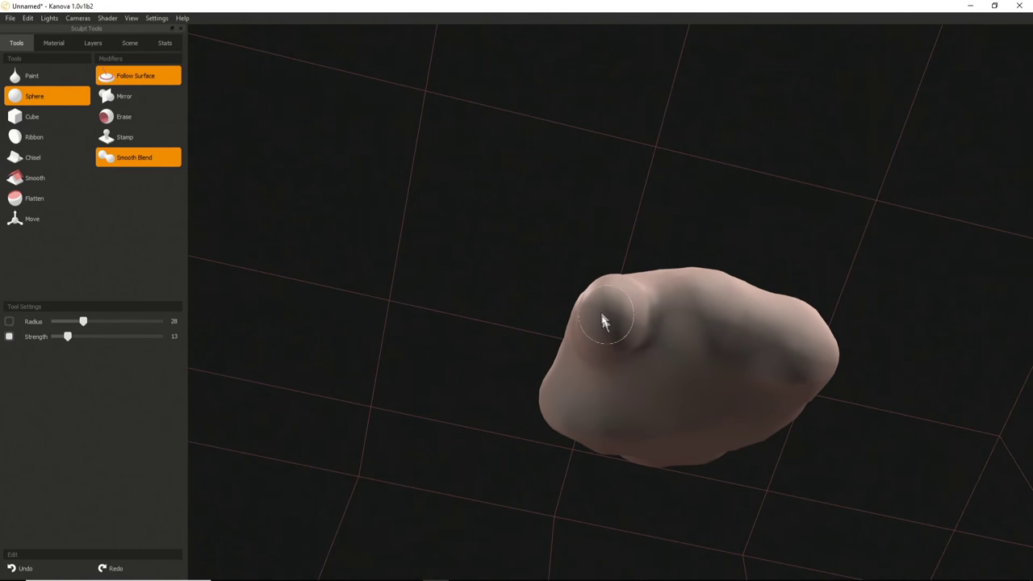
mouse_move(606, 318)
mouse_down()
mouse_move(595, 318)
mouse_move(599, 334)
mouse_up()
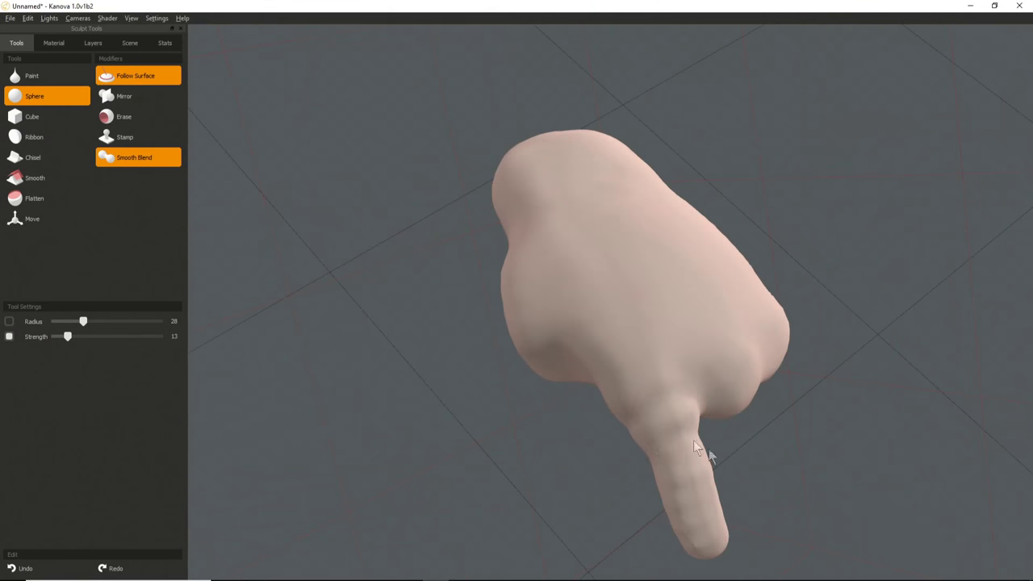
Set the strength to 6 and shape the finger and its base with Sphere strokes at radius 36, 17 and 57.
mouse_move(678, 413)
middle_down()
mouse_move(592, 396)
mouse_move(556, 353)
middle_up()
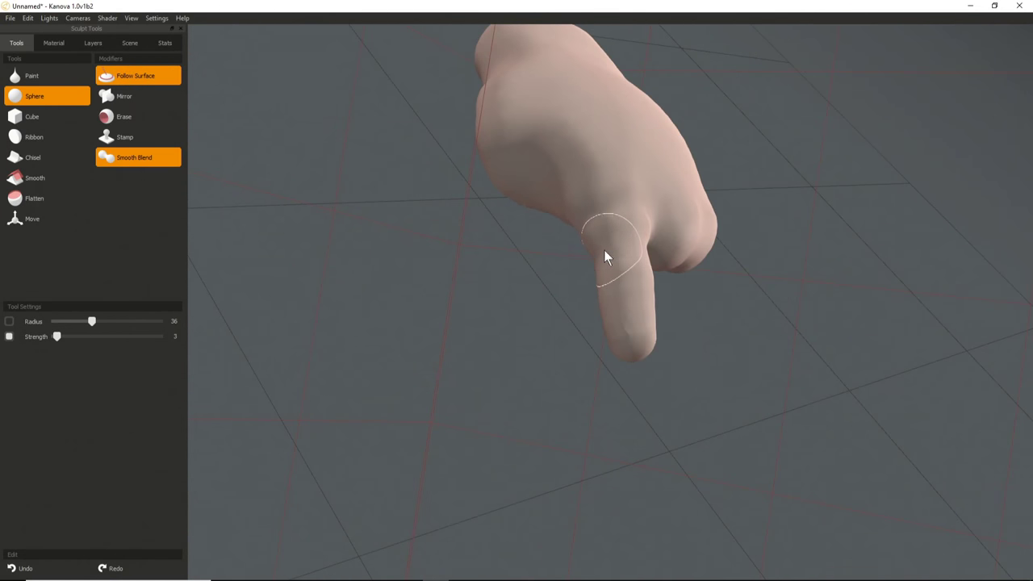
shift+scroll(602, 253, up, 3)
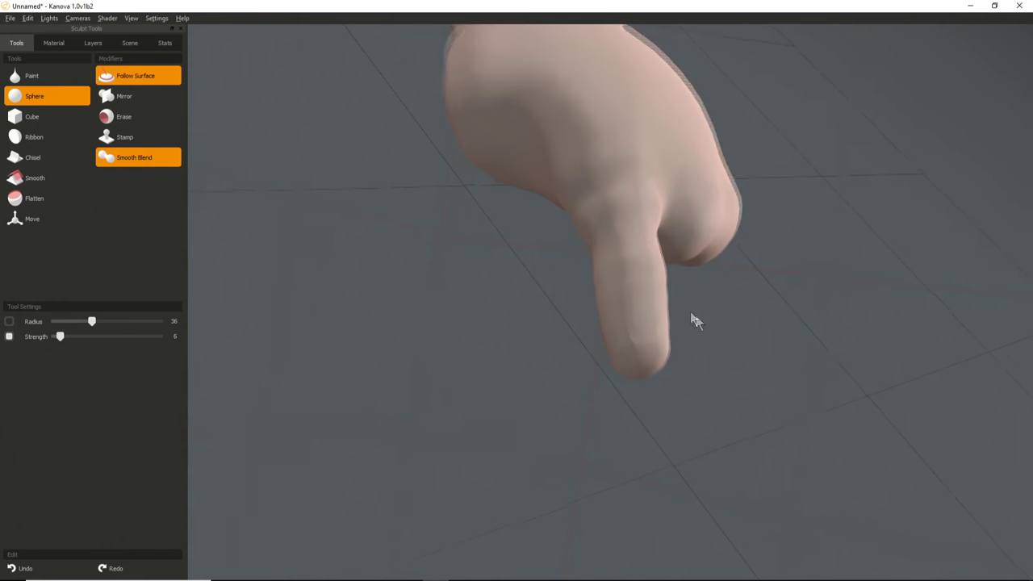
mouse_move(611, 233)
mouse_down()
mouse_move(599, 229)
mouse_move(618, 242)
mouse_up()
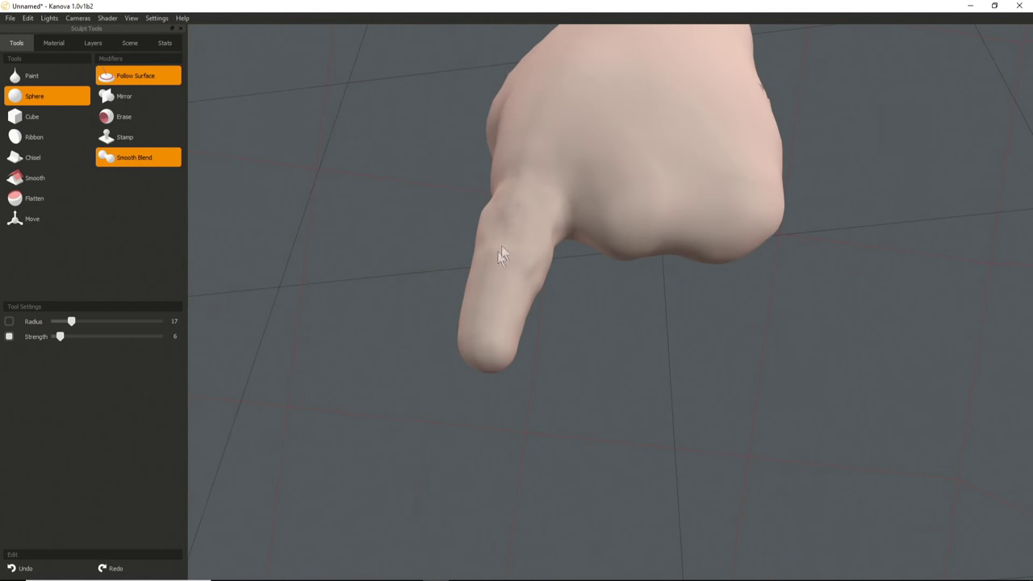
mouse_move(468, 367)
middle_down()
mouse_move(714, 305)
mouse_move(501, 356)
mouse_move(549, 262)
middle_up()
right_drag(549, 262, 598, 308)
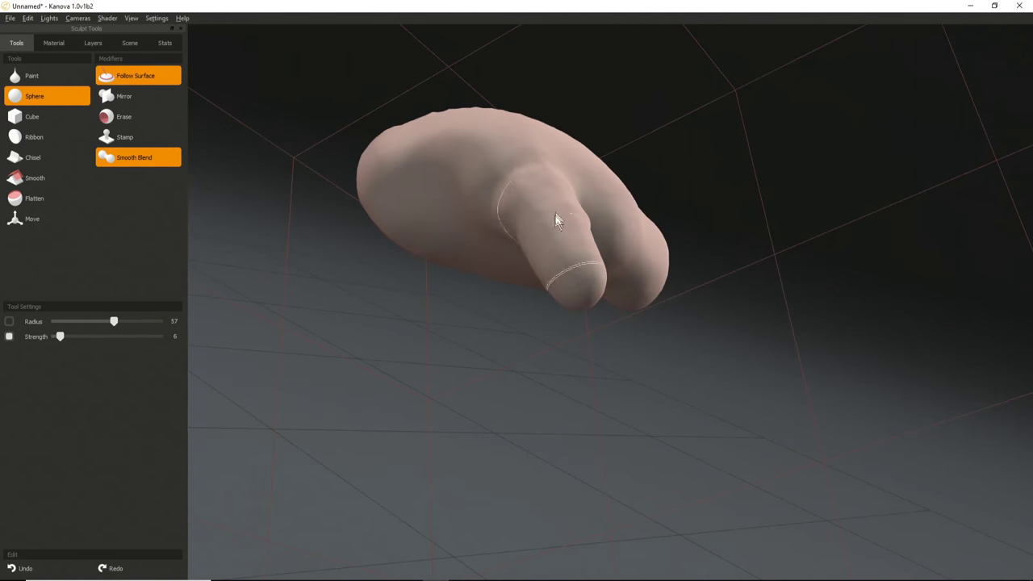
mouse_move(590, 291)
middle_down()
mouse_move(407, 213)
mouse_move(563, 243)
middle_up()
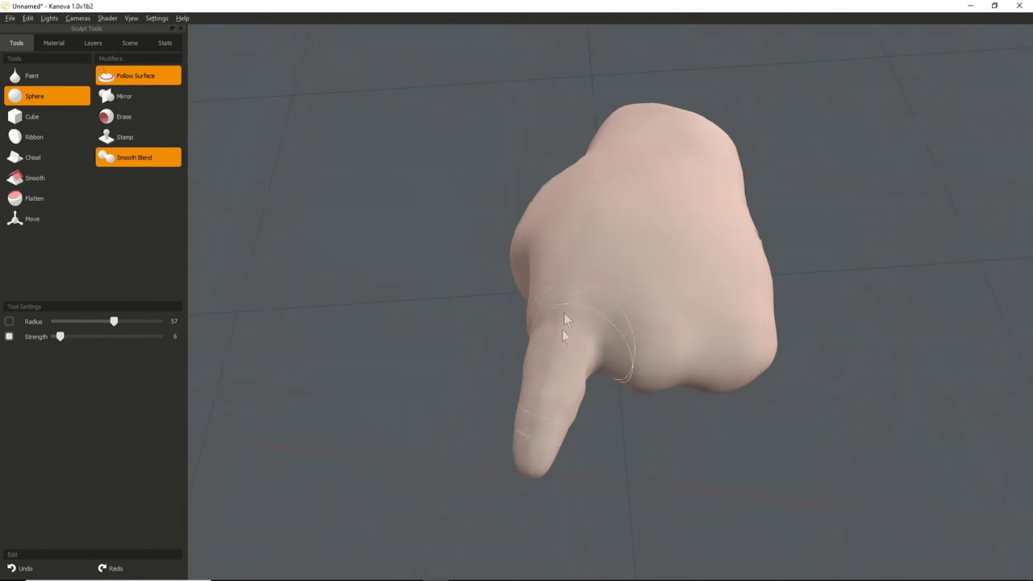
middle_drag(565, 323, 507, 409)
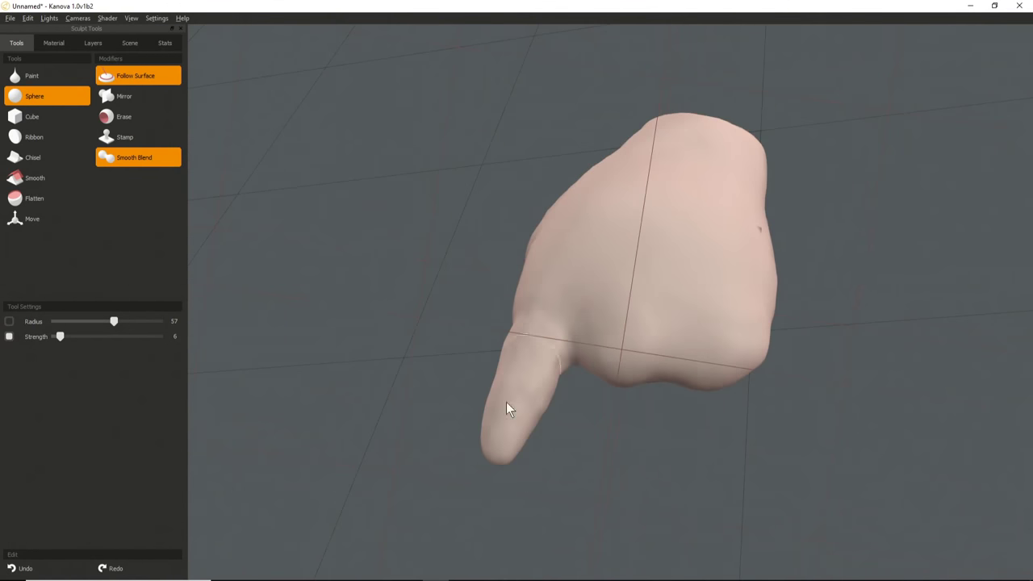
Set the brush radius to 30 and fill out the finger's tip and shaft with Sphere strokes.
scroll(500, 396, down, 3)
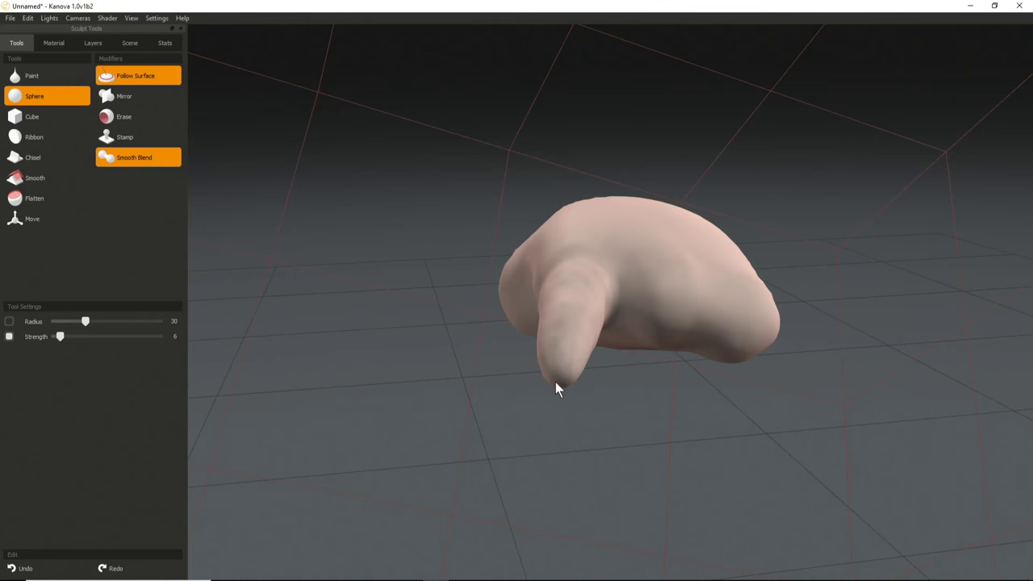
middle_drag(557, 387, 577, 262)
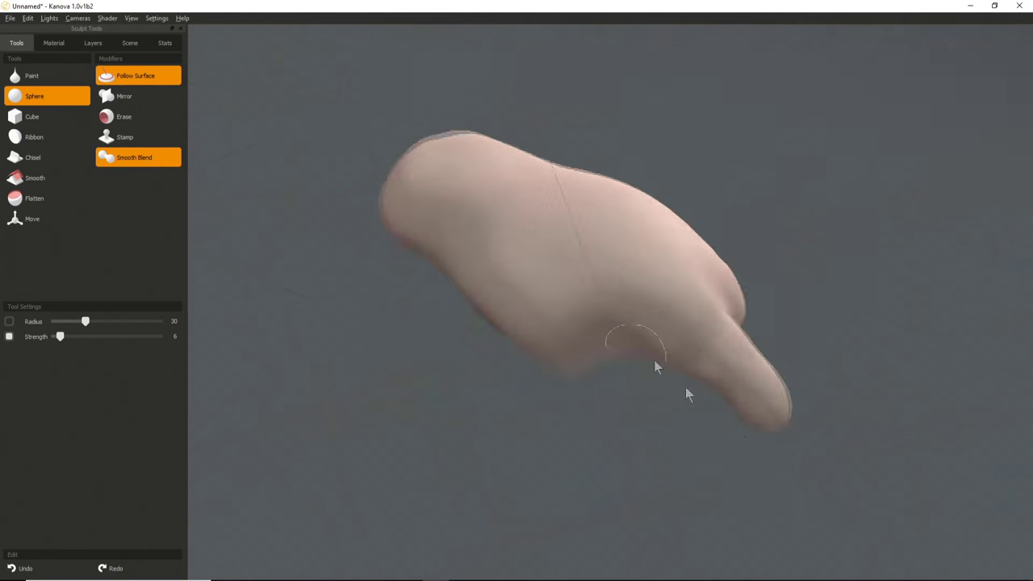
middle_drag(654, 362, 565, 350)
scroll(662, 408, up, 3)
middle_drag(662, 400, 572, 356)
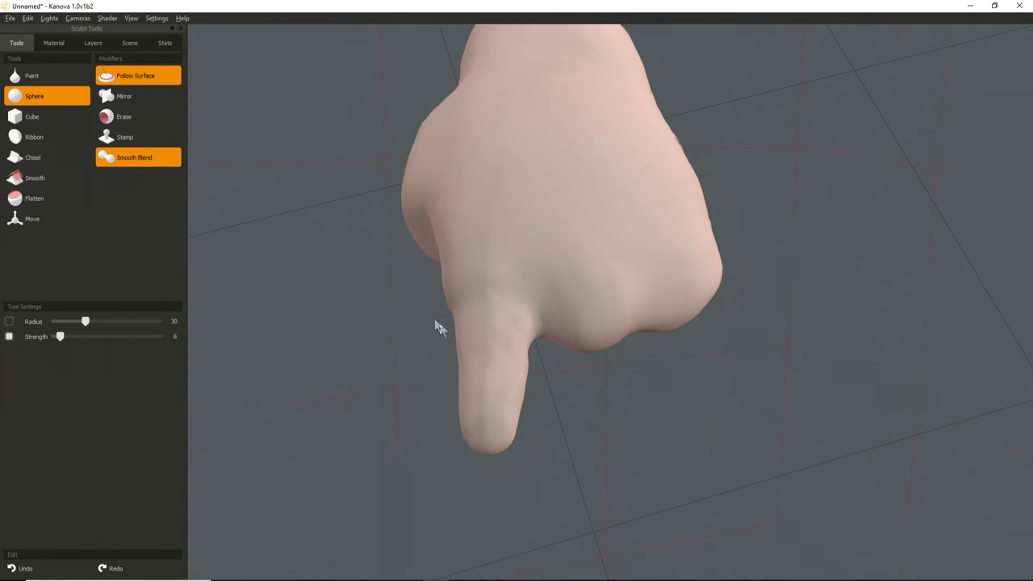
middle_drag(540, 406, 484, 323)
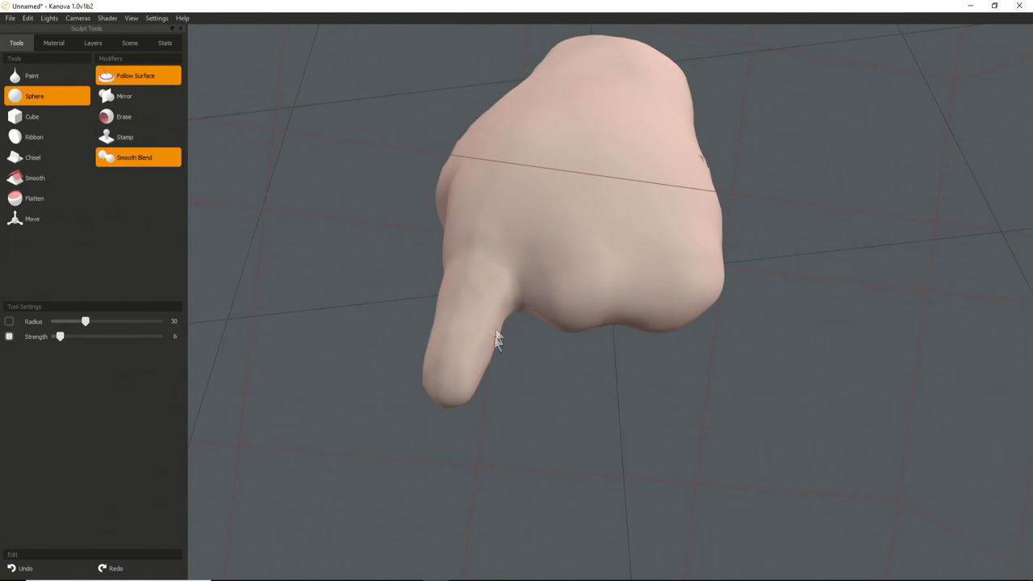
scroll(485, 370, up, 3)
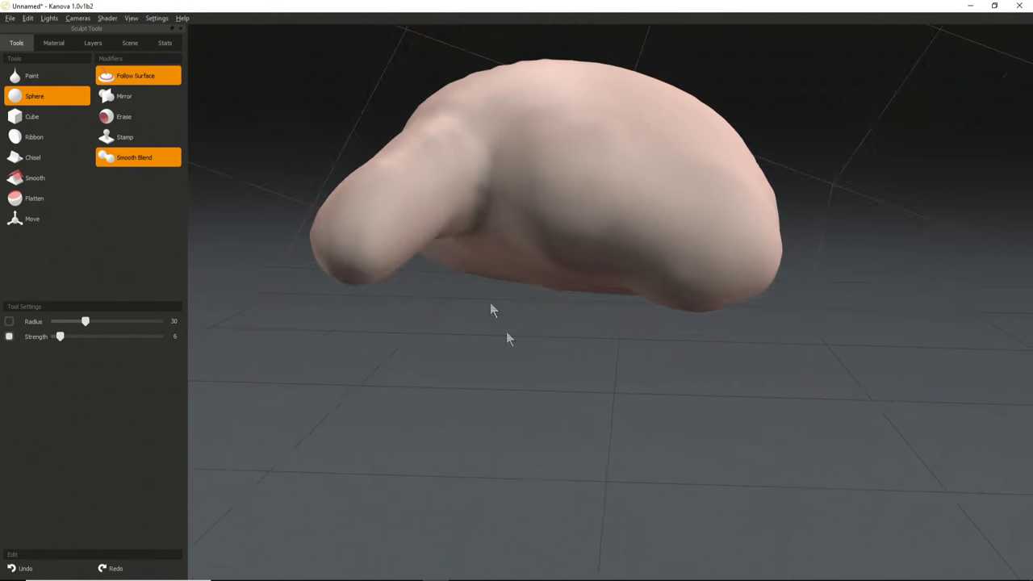
Reduce the brush radius to 22 and 21, and build a second finger beside the first with Sphere strokes.
mouse_move(506, 330)
middle_down()
mouse_move(536, 261)
mouse_move(501, 266)
middle_up()
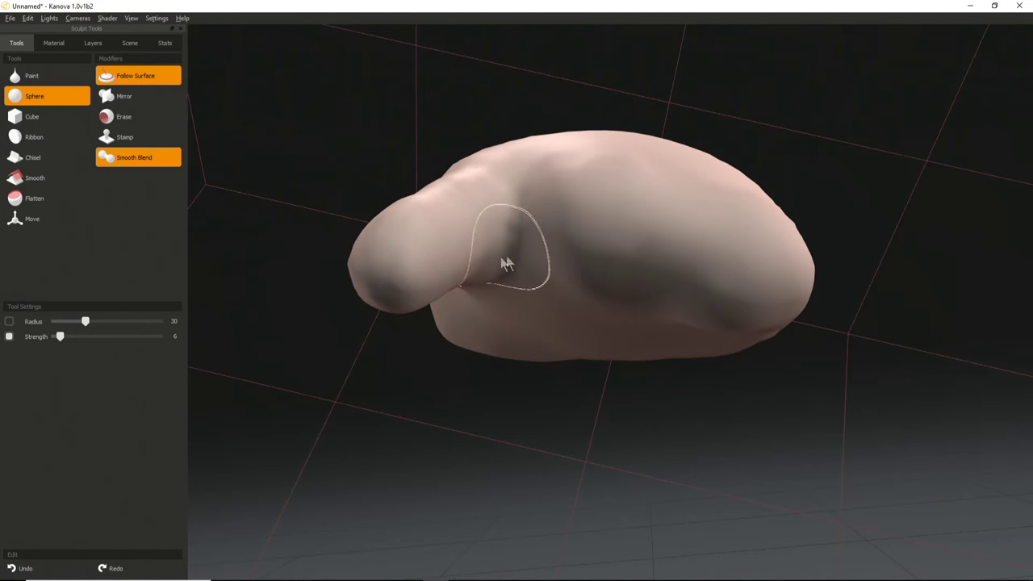
mouse_move(588, 253)
middle_down()
mouse_move(601, 237)
mouse_move(609, 276)
middle_up()
right_drag(608, 269, 588, 267)
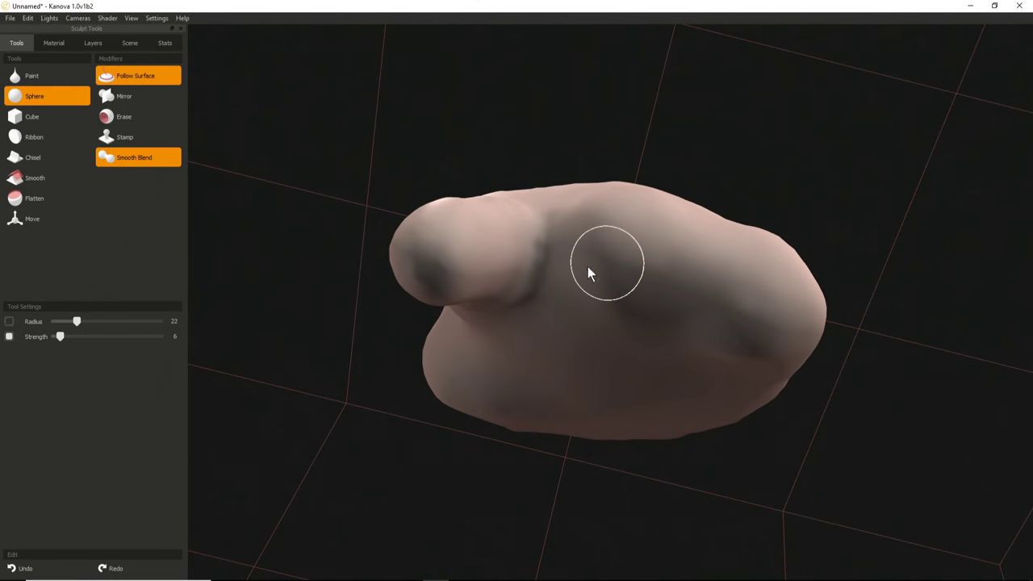
mouse_move(617, 268)
mouse_down()
mouse_move(618, 242)
mouse_move(602, 285)
mouse_move(646, 272)
mouse_move(638, 247)
mouse_move(596, 267)
mouse_move(600, 277)
mouse_up()
mouse_move(613, 242)
mouse_down()
mouse_move(632, 282)
mouse_move(618, 299)
mouse_move(609, 292)
mouse_up()
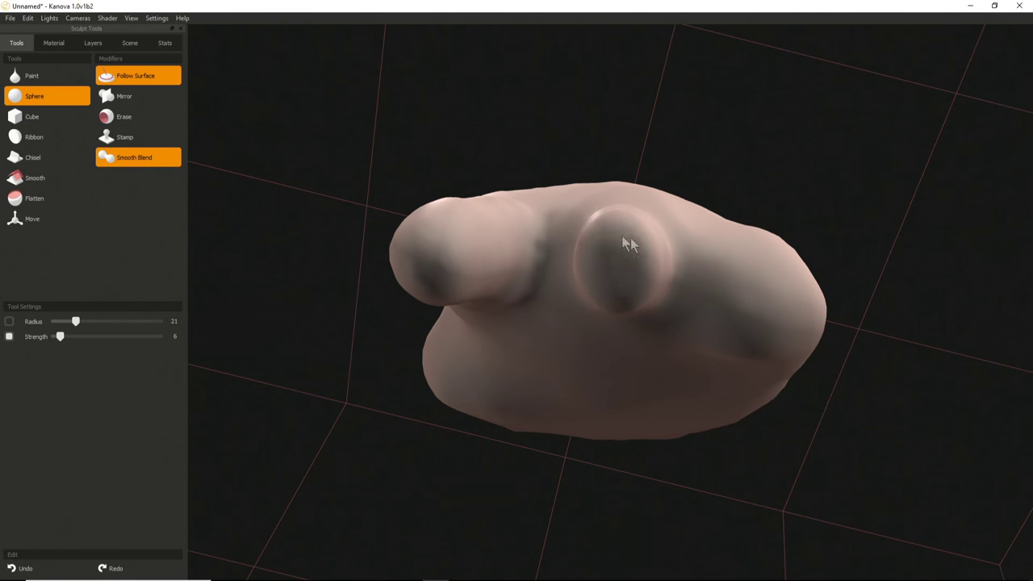
mouse_move(611, 231)
mouse_down()
mouse_move(616, 265)
mouse_move(593, 254)
mouse_move(596, 268)
mouse_move(615, 244)
mouse_up()
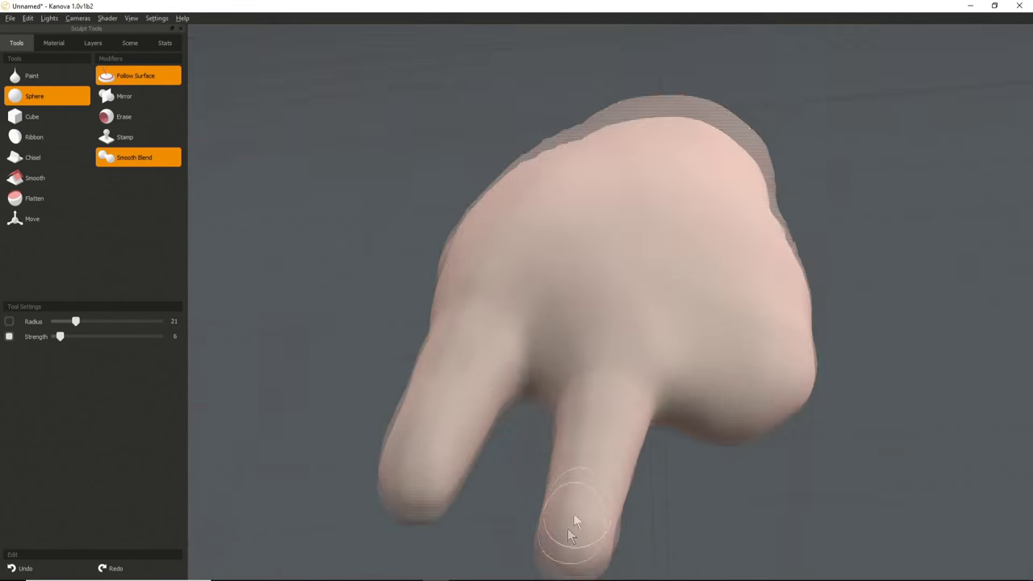
Shape both fingers and their knuckles with Sphere strokes at radius 33, 24 and 36 and strength 6.
mouse_move(571, 528)
alt+mouse_down()
mouse_move(525, 375)
mouse_move(521, 427)
mouse_move(547, 282)
mouse_move(630, 369)
alt+mouse_up()
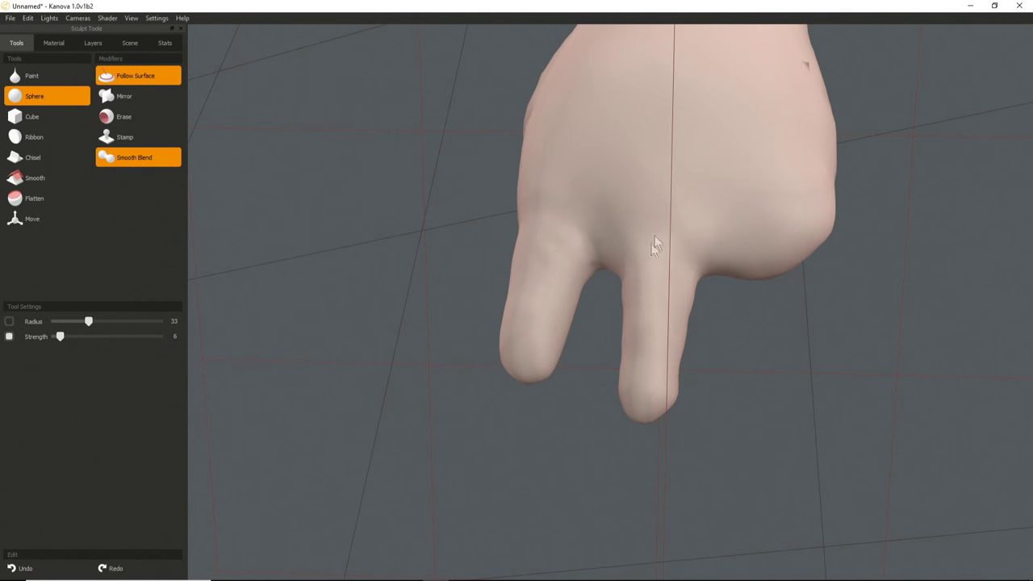
alt+drag(622, 251, 583, 288)
drag(590, 201, 590, 314)
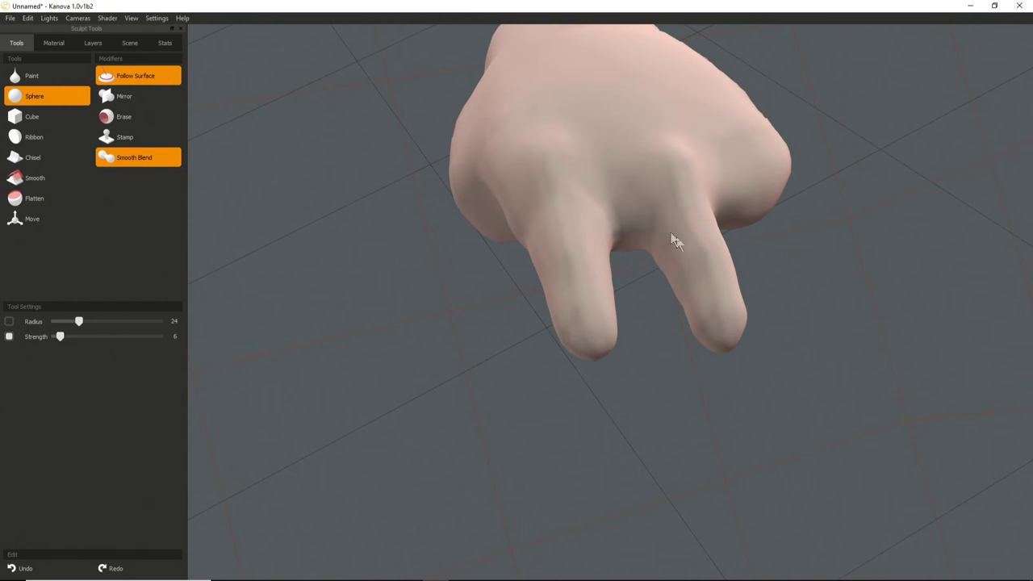
alt+drag(696, 328, 564, 317)
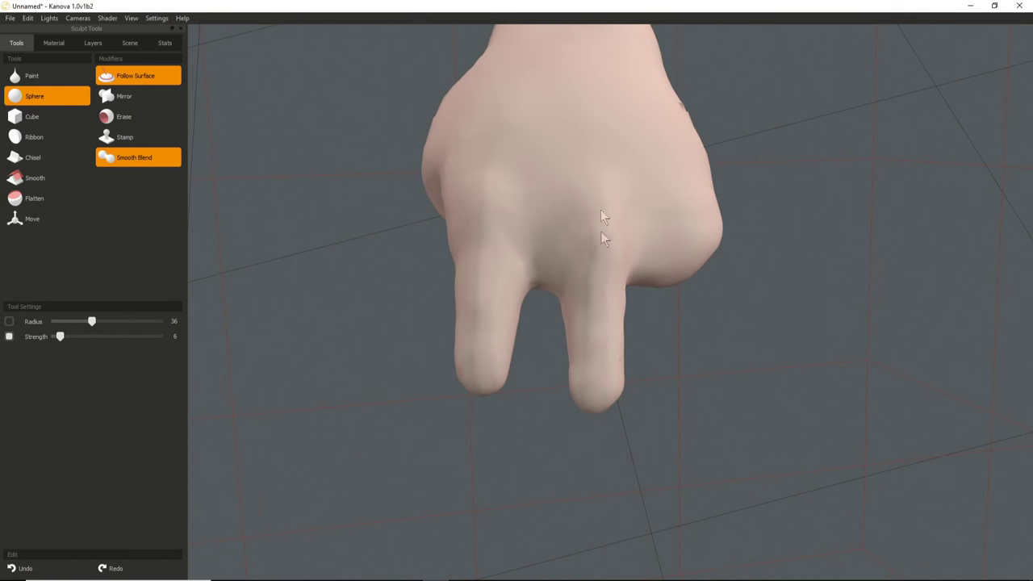
Try to build a third finger beside the other two with Sphere strokes at radius 23 and strength 6.
scroll(564, 223, up, 3)
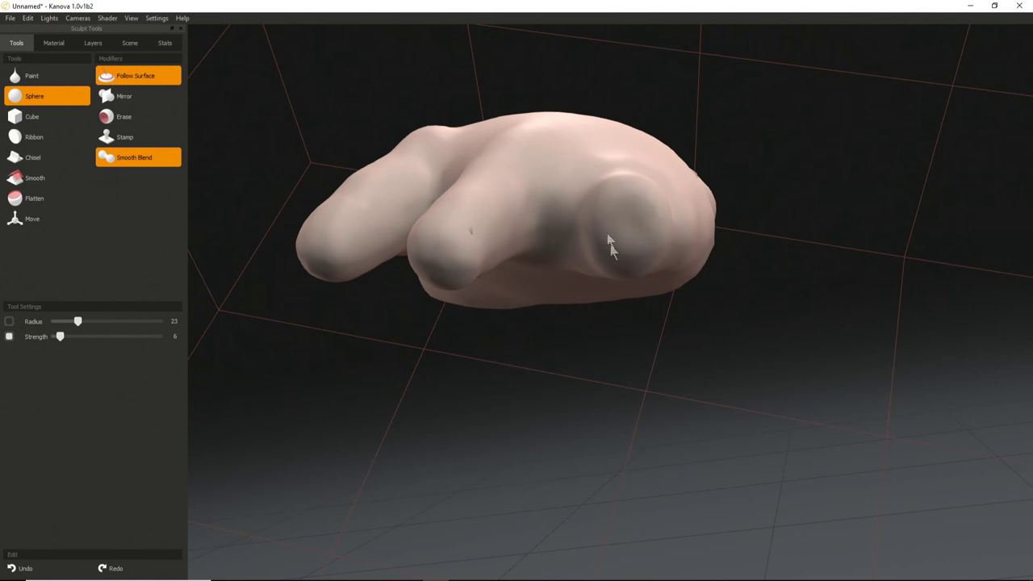
mouse_move(600, 229)
mouse_down()
mouse_move(602, 259)
mouse_move(609, 217)
mouse_move(598, 231)
mouse_up()
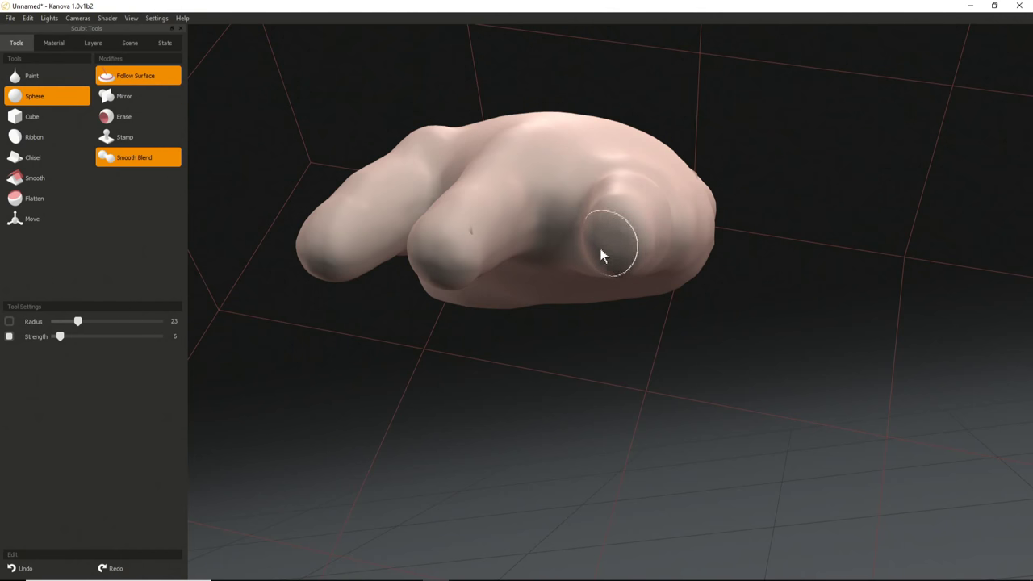
mouse_move(619, 275)
mouse_down()
mouse_move(619, 243)
mouse_move(632, 247)
mouse_move(618, 263)
mouse_move(600, 229)
mouse_move(574, 389)
mouse_move(605, 253)
mouse_move(587, 218)
mouse_up()
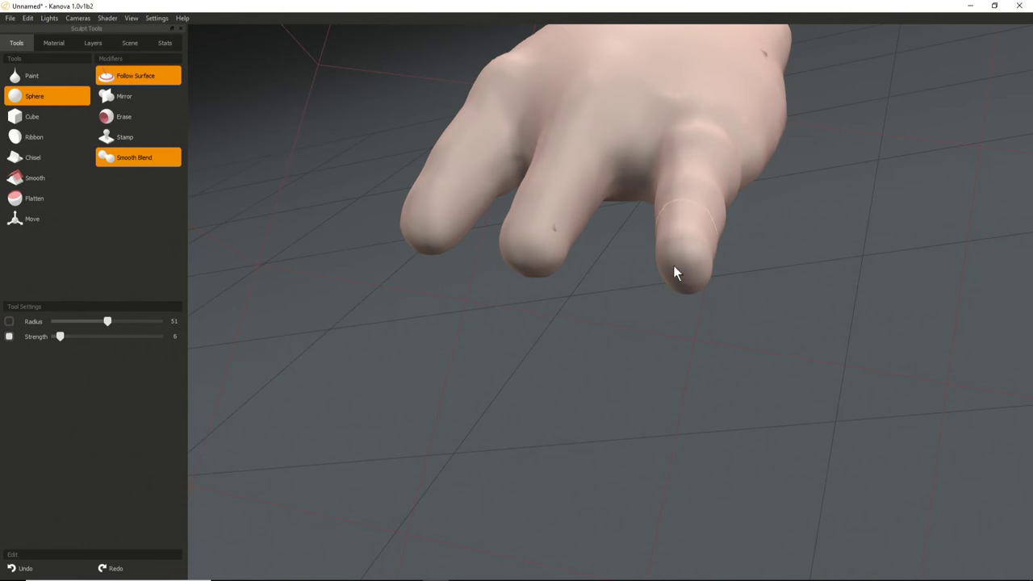
middle_drag(680, 288, 685, 243)
right_drag(595, 307, 685, 313)
middle_drag(652, 232, 643, 232)
drag(673, 258, 668, 223)
mouse_move(668, 224)
middle_down()
mouse_move(636, 323)
mouse_move(673, 208)
middle_up()
key(ctrl+z)
Set the brush radius to 36 and strength to 50, and even out the hand's side next to the two fingers.
right_drag(670, 242, 648, 259)
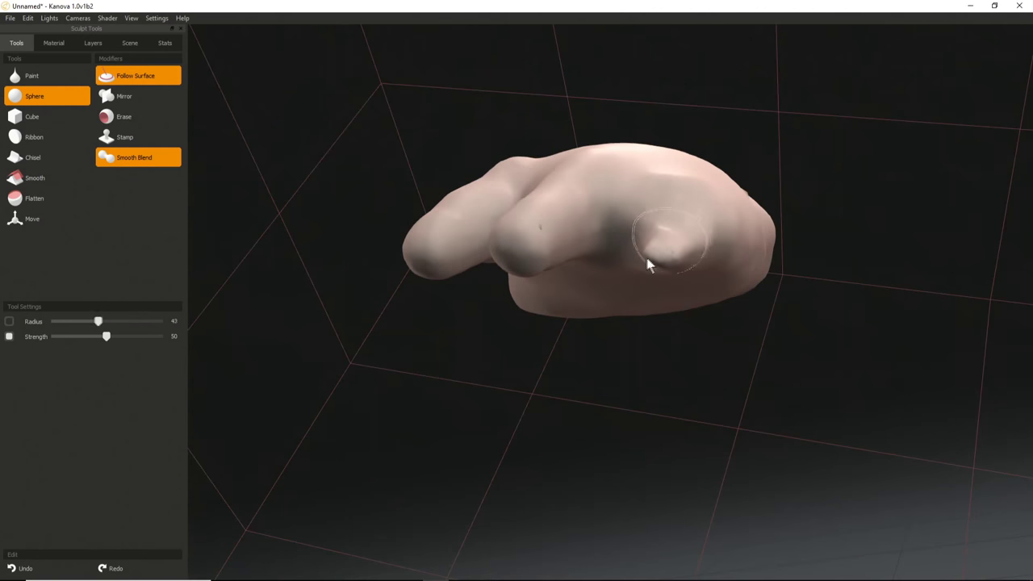
mouse_move(692, 261)
middle_down()
mouse_move(656, 219)
mouse_move(663, 249)
mouse_move(535, 282)
mouse_move(562, 246)
middle_up()
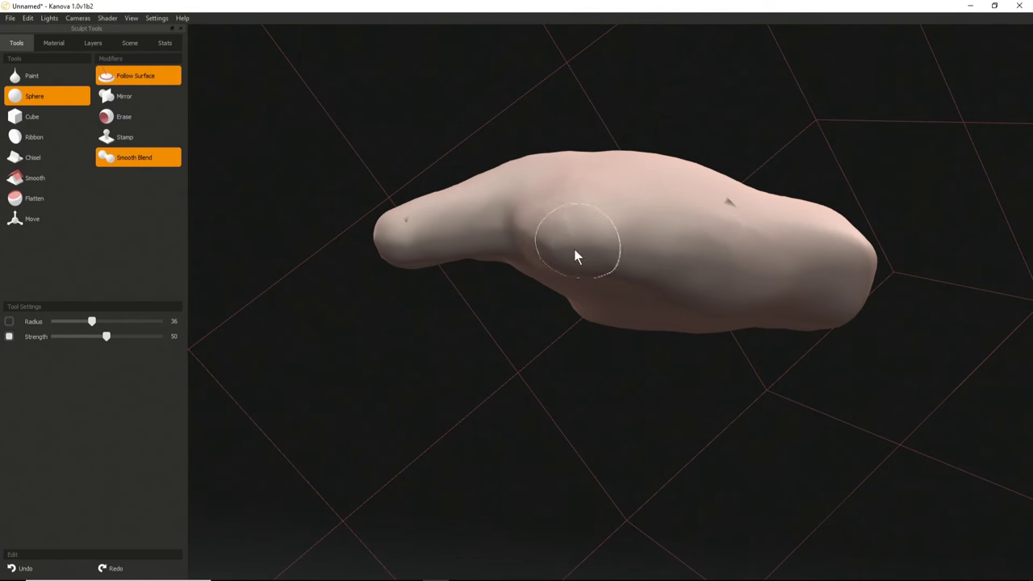
middle_drag(549, 408, 560, 266)
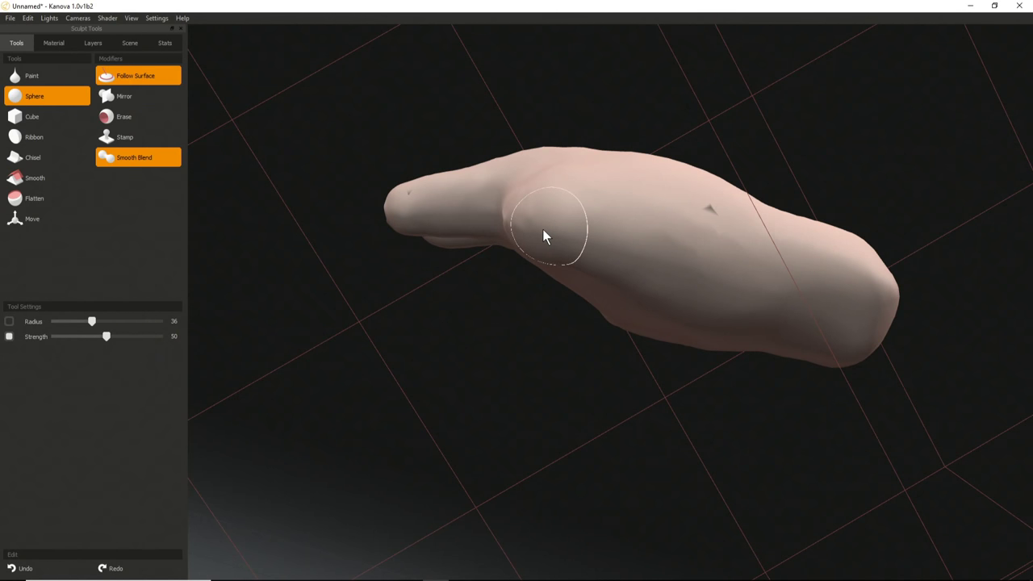
mouse_move(496, 282)
mouse_down()
mouse_move(452, 269)
mouse_move(465, 255)
mouse_up()
mouse_move(570, 254)
right_down()
mouse_move(647, 251)
mouse_move(717, 396)
right_up()
mouse_move(616, 311)
right_down()
mouse_move(745, 387)
mouse_move(734, 379)
right_up()
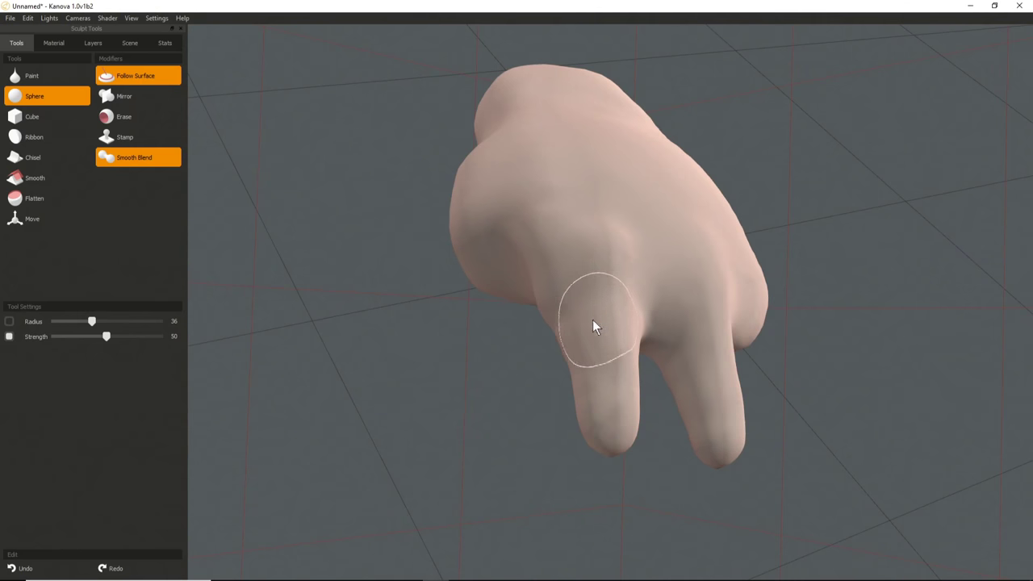
Smooth the back of the hand and the bases of the two fingers at radius 36 and strength 50.
mouse_move(669, 295)
right_down()
mouse_move(691, 380)
mouse_move(569, 438)
mouse_move(621, 351)
right_up()
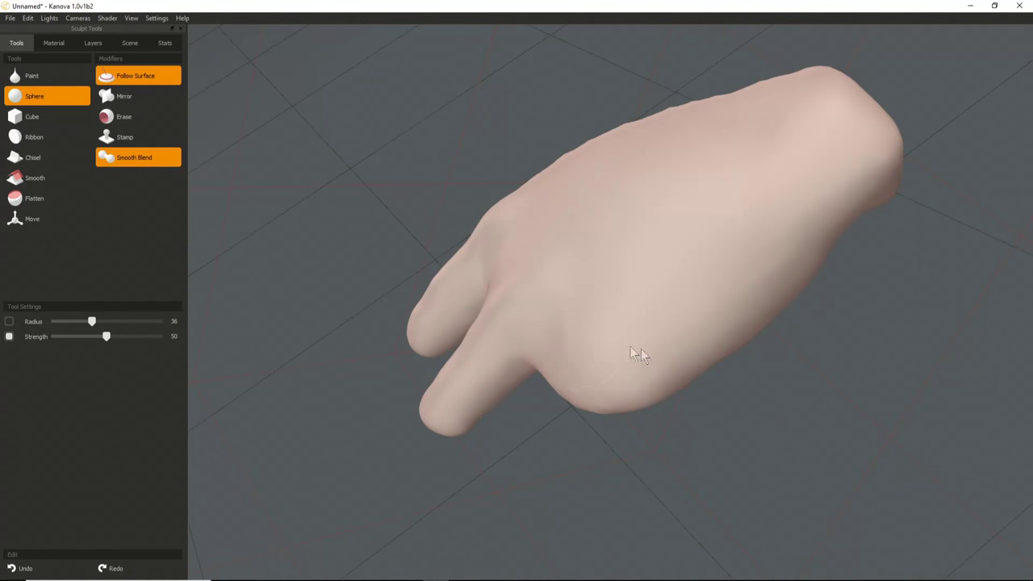
right_drag(530, 369, 537, 292)
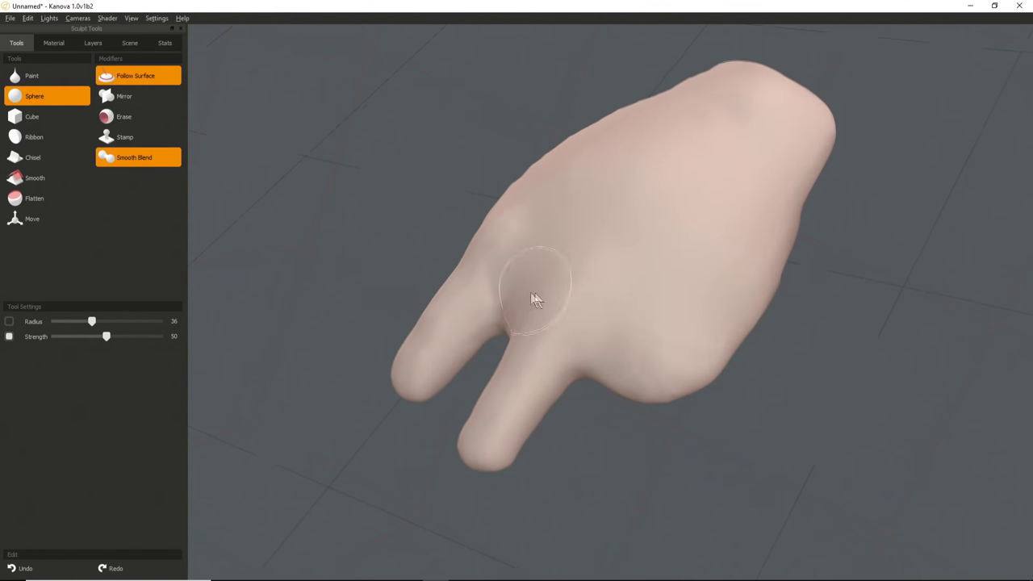
drag(520, 281, 491, 275)
right_drag(494, 273, 384, 230)
mouse_move(524, 332)
right_down()
mouse_move(562, 334)
mouse_move(655, 207)
right_up()
Set the brush radius to 20 and strength to 24, and start a third finger at the knuckle beside the second one.
scroll(627, 280, up, 4)
middle_drag(634, 284, 461, 305)
mouse_move(461, 305)
right_down()
mouse_move(556, 272)
mouse_move(424, 299)
mouse_move(546, 272)
right_up()
right_drag(620, 286, 578, 239)
drag(610, 242, 615, 244)
mouse_move(616, 244)
right_down()
mouse_move(628, 240)
mouse_move(617, 234)
right_up()
drag(617, 233, 606, 233)
right_drag(607, 233, 604, 257)
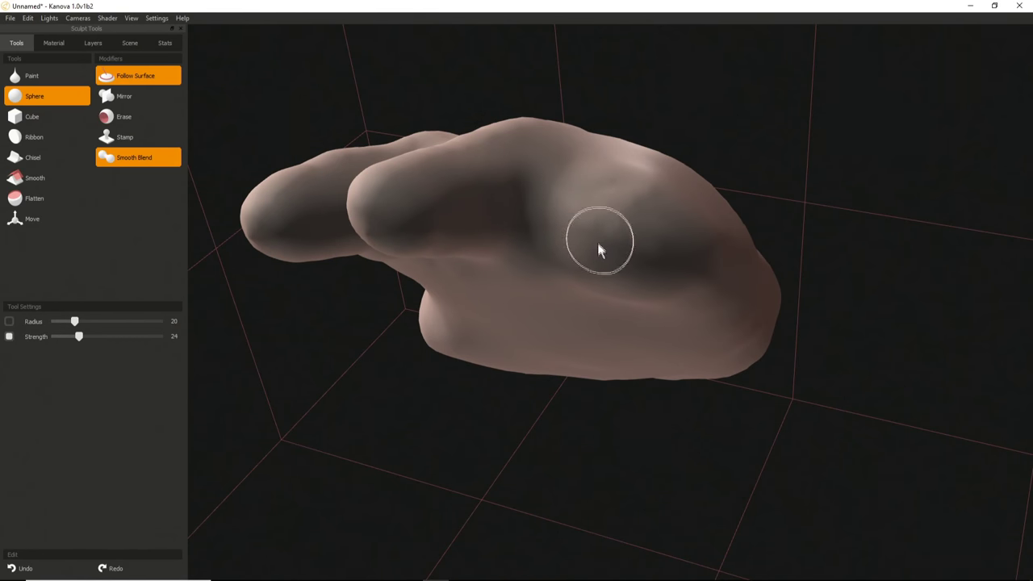
mouse_move(605, 233)
right_down()
mouse_move(618, 231)
mouse_move(605, 234)
mouse_move(612, 214)
mouse_move(555, 339)
mouse_move(570, 212)
mouse_move(554, 237)
mouse_move(606, 237)
right_up()
Extend the third finger outward with Sphere strokes at strength 24, and raise the brush radius to 35.
mouse_move(644, 248)
mouse_down()
mouse_move(636, 216)
mouse_move(619, 270)
mouse_up()
right_drag(618, 278, 613, 238)
mouse_move(613, 238)
mouse_down()
mouse_move(618, 221)
mouse_move(644, 221)
mouse_move(625, 221)
mouse_up()
right_drag(617, 229, 615, 267)
drag(614, 267, 633, 288)
mouse_move(630, 248)
mouse_down()
mouse_move(659, 288)
mouse_move(620, 268)
mouse_move(629, 295)
mouse_move(622, 265)
mouse_up()
mouse_move(622, 265)
right_down()
mouse_move(489, 288)
mouse_move(533, 496)
mouse_move(569, 365)
mouse_move(438, 351)
mouse_move(518, 342)
right_up()
scroll(521, 344, up, 3)
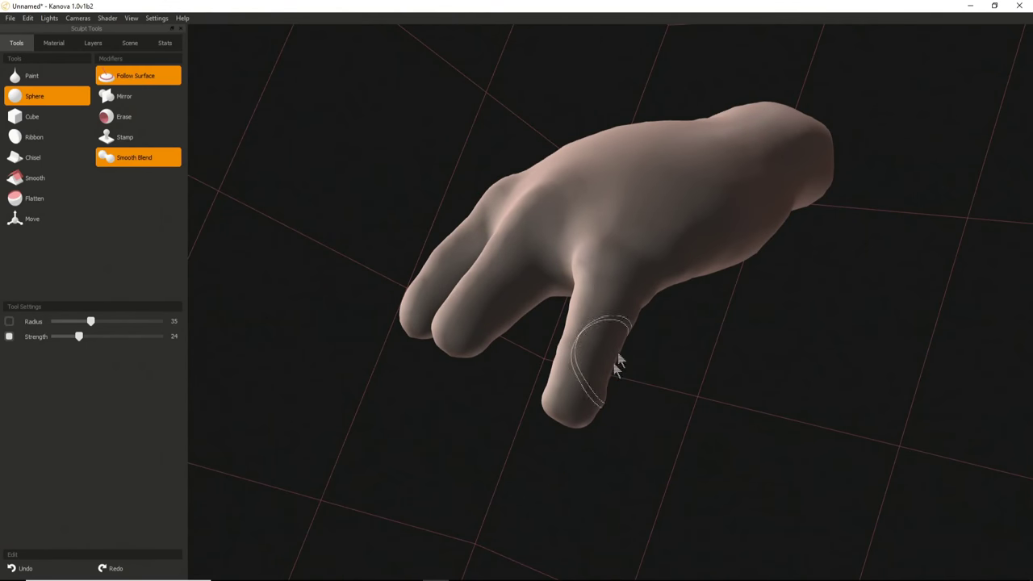
Inspect the three-fingered hand from several angles.
right_drag(613, 370, 417, 290)
right_drag(462, 320, 699, 446)
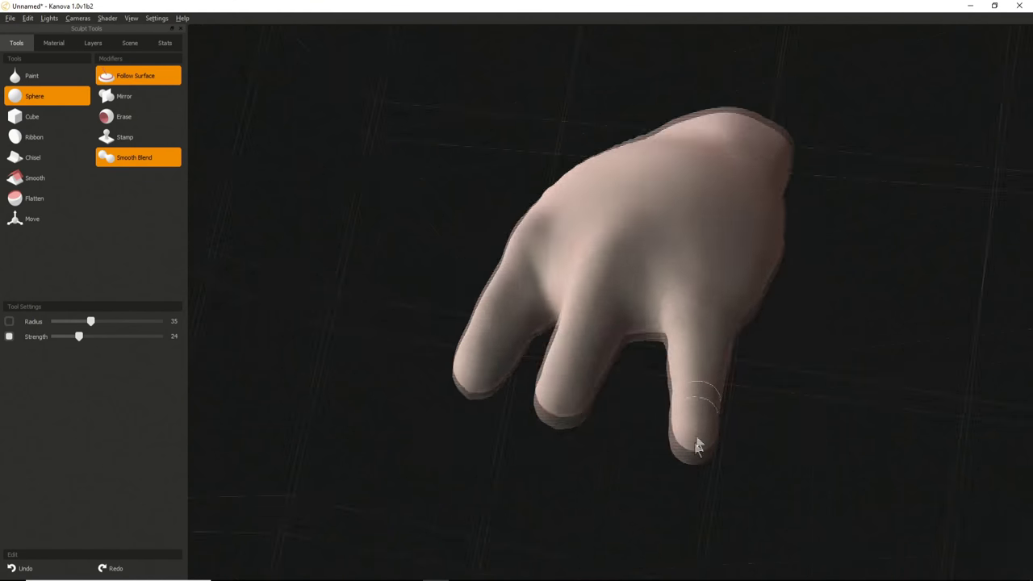
right_drag(675, 364, 580, 369)
mouse_move(654, 323)
right_down()
mouse_move(682, 364)
mouse_move(486, 350)
right_up()
right_drag(652, 279, 558, 111)
right_drag(553, 185, 606, 326)
mouse_move(687, 310)
right_down()
mouse_move(580, 299)
mouse_move(692, 306)
right_up()
right_drag(546, 346, 583, 260)
Set the brush radius to 25 and strength to 44, and lengthen the index finger with Sphere strokes at its tip.
mouse_move(597, 229)
mouse_down()
mouse_move(603, 251)
mouse_move(591, 211)
mouse_move(585, 219)
mouse_up()
right_drag(584, 220, 556, 358)
mouse_move(582, 295)
right_down()
mouse_move(593, 227)
mouse_move(612, 466)
mouse_move(615, 261)
mouse_move(501, 330)
mouse_move(561, 355)
mouse_move(590, 314)
mouse_move(570, 306)
mouse_move(611, 300)
mouse_move(613, 312)
mouse_move(638, 290)
mouse_move(603, 295)
right_up()
scroll(590, 308, down, 6)
mouse_move(610, 284)
mouse_down()
mouse_move(616, 277)
mouse_move(626, 299)
mouse_up()
right_drag(613, 289, 616, 306)
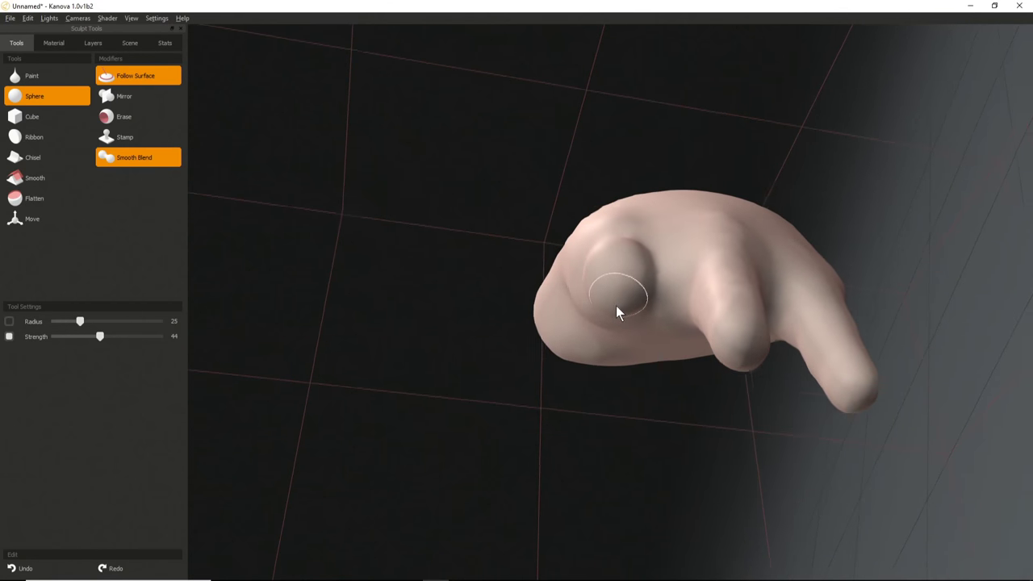
mouse_move(617, 307)
mouse_down()
mouse_move(597, 273)
mouse_move(608, 290)
mouse_move(591, 296)
mouse_up()
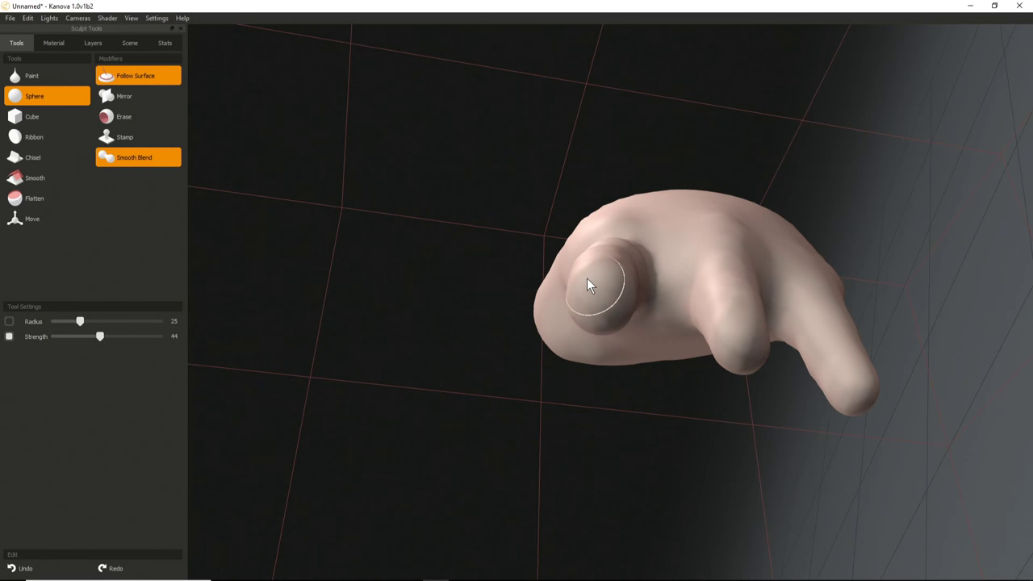
mouse_move(590, 282)
mouse_down()
mouse_move(605, 300)
mouse_move(601, 320)
mouse_up()
middle_drag(582, 303, 592, 408)
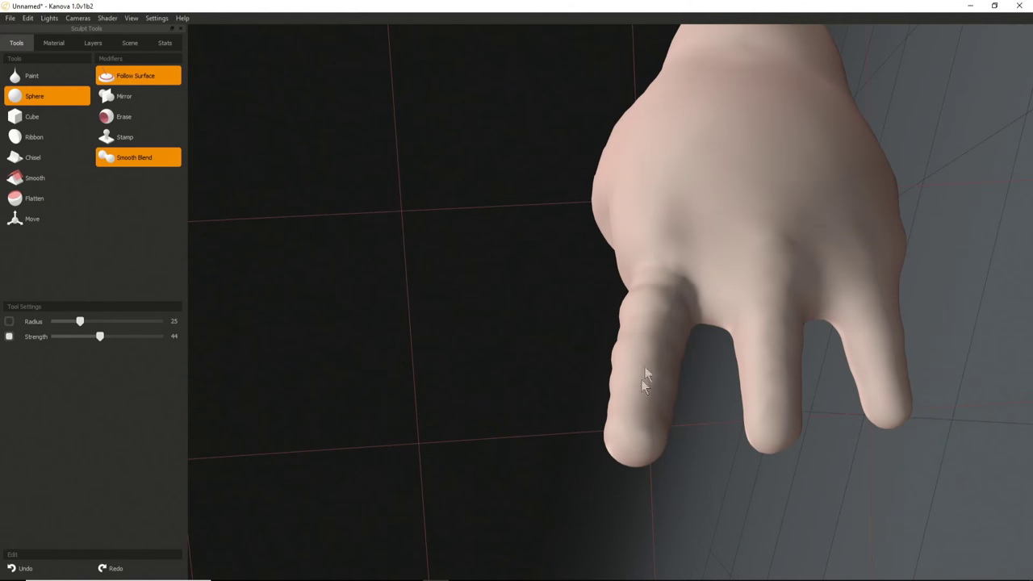
Smooth out the bumps along the lengthened index finger and check it from several angles.
mouse_move(634, 384)
middle_down()
mouse_move(680, 330)
mouse_move(810, 312)
mouse_move(597, 360)
mouse_move(617, 373)
mouse_move(508, 368)
mouse_move(589, 392)
middle_up()
middle_drag(537, 255, 676, 190)
middle_drag(750, 213, 519, 427)
click(635, 328)
middle_drag(529, 375, 293, 205)
Create a new layer under Scene at resolution 12.
click(96, 48)
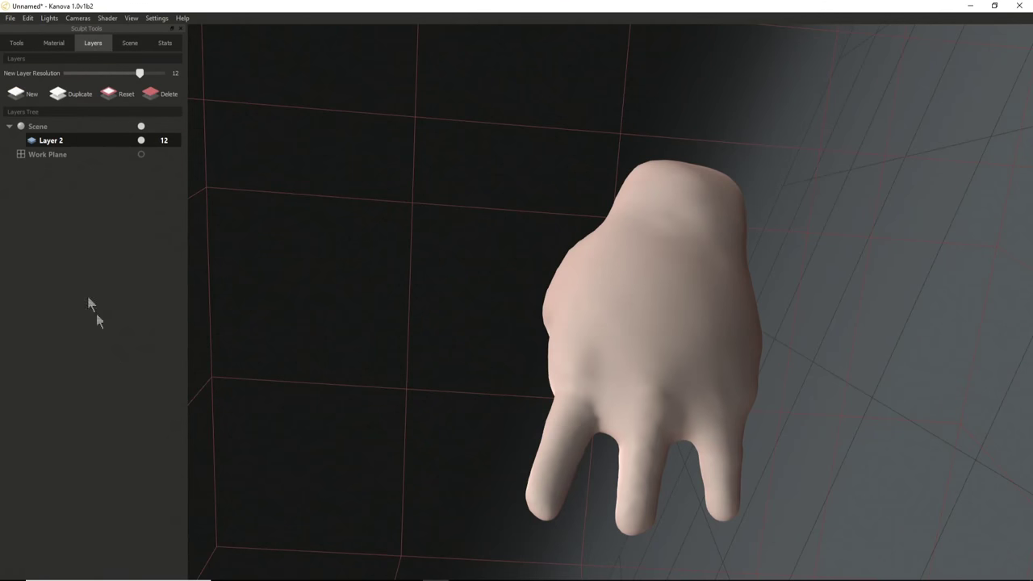
click(35, 123)
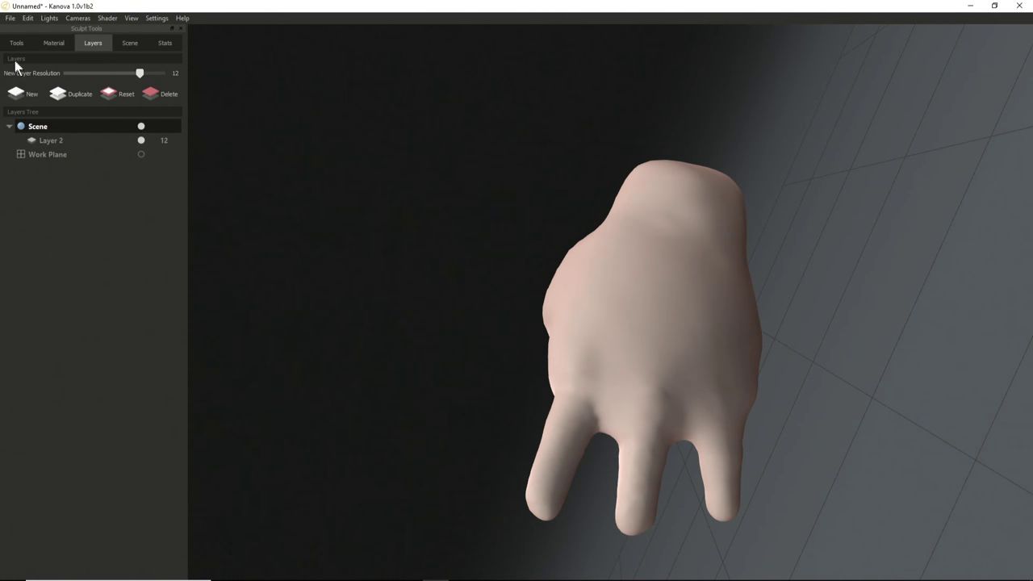
click(20, 94)
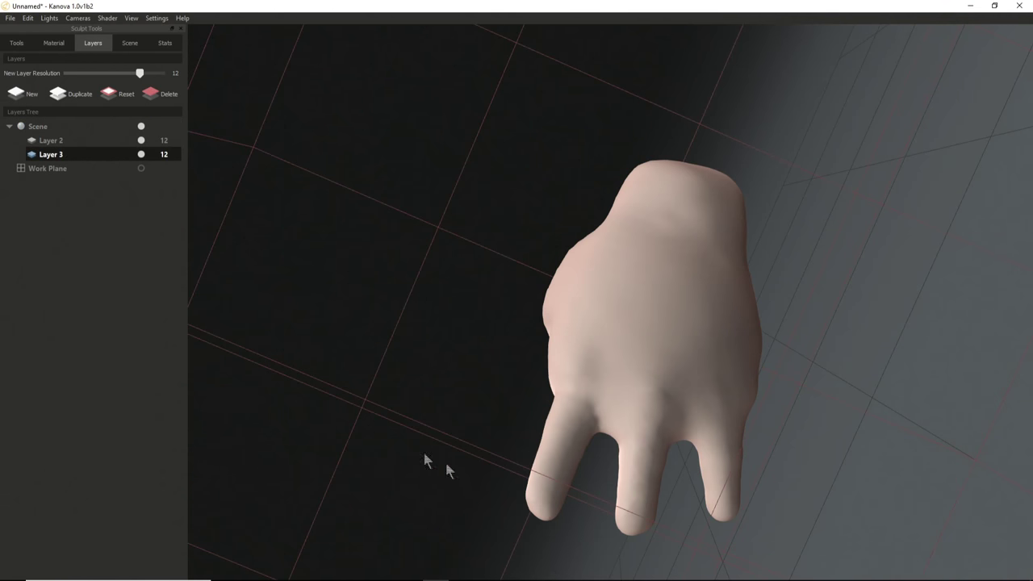
Try sculpting thin tendon-like ridges over the back of the hand on Layer 3, and undo them.
middle_drag(660, 347, 607, 357)
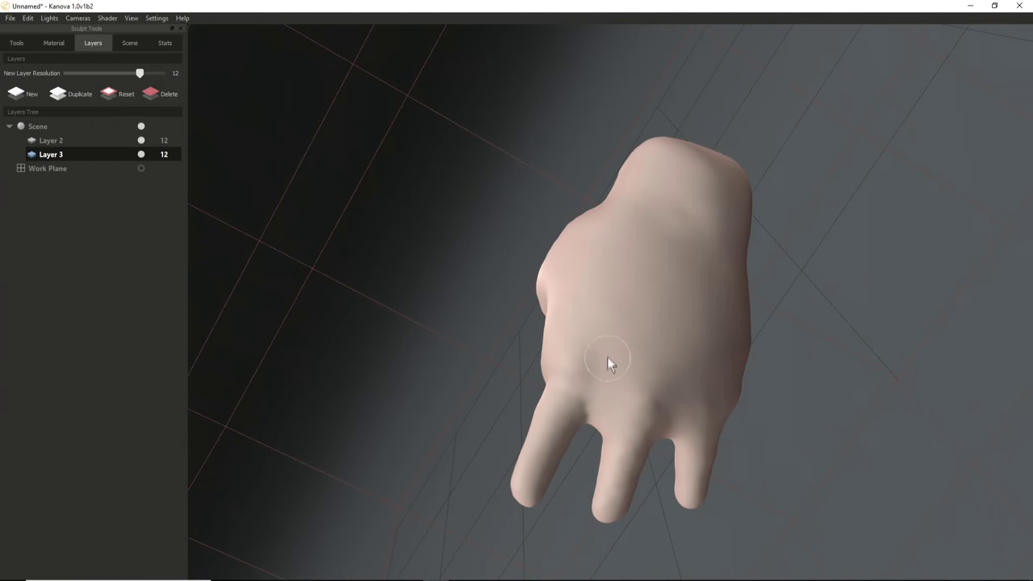
mouse_move(605, 379)
mouse_down()
mouse_move(645, 251)
mouse_move(626, 399)
mouse_move(724, 295)
mouse_up()
middle_drag(723, 272, 569, 432)
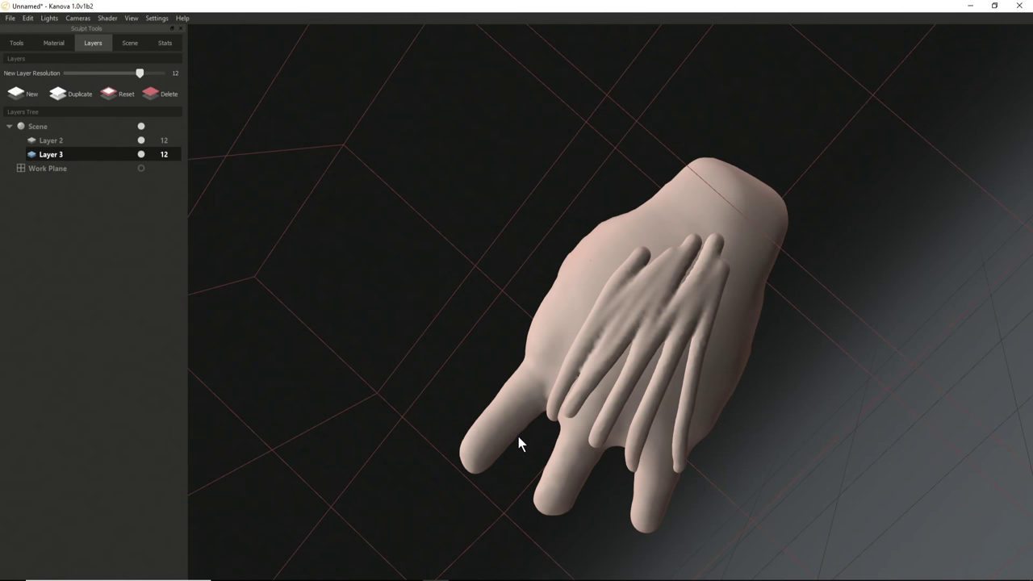
key(ctrl+z)
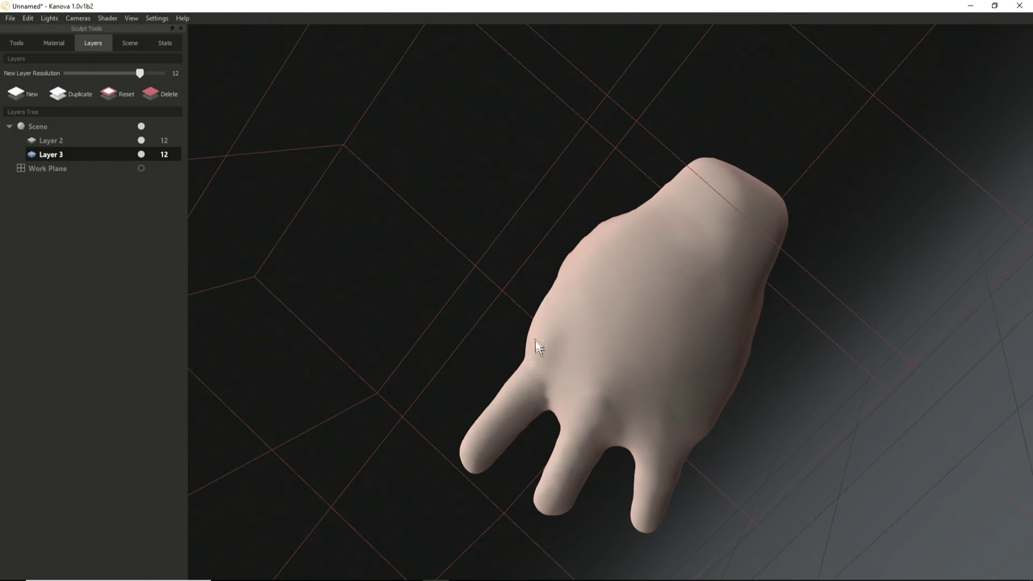
Make Layer 2 the active layer and hide Layer 3.
click(51, 140)
click(141, 154)
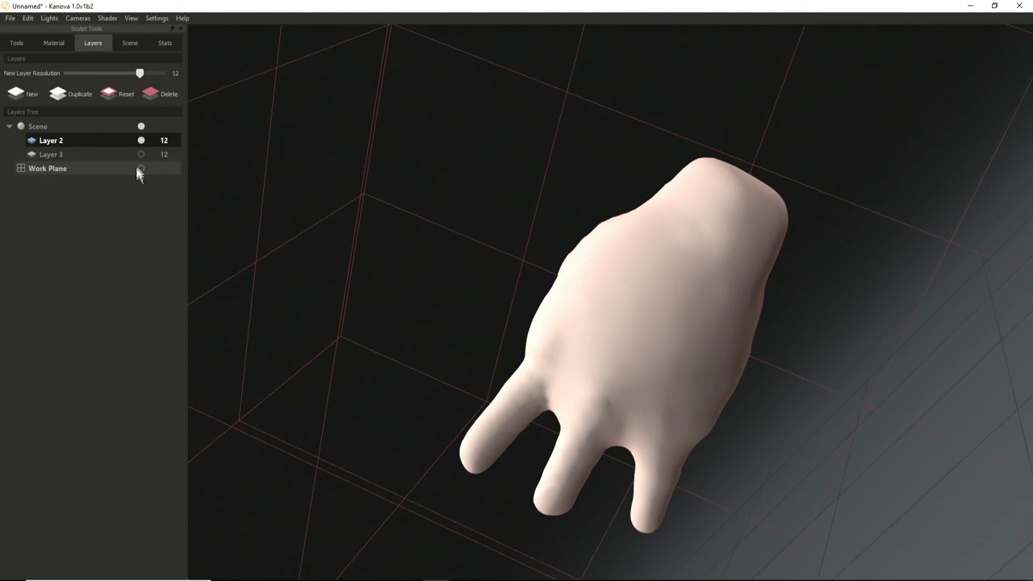
Touch up the index fingertip on Layer 2 and inspect the hand from the palm and back.
mouse_move(593, 415)
middle_down()
mouse_move(454, 355)
mouse_move(590, 395)
mouse_move(583, 435)
mouse_move(588, 388)
middle_up()
drag(585, 289, 607, 309)
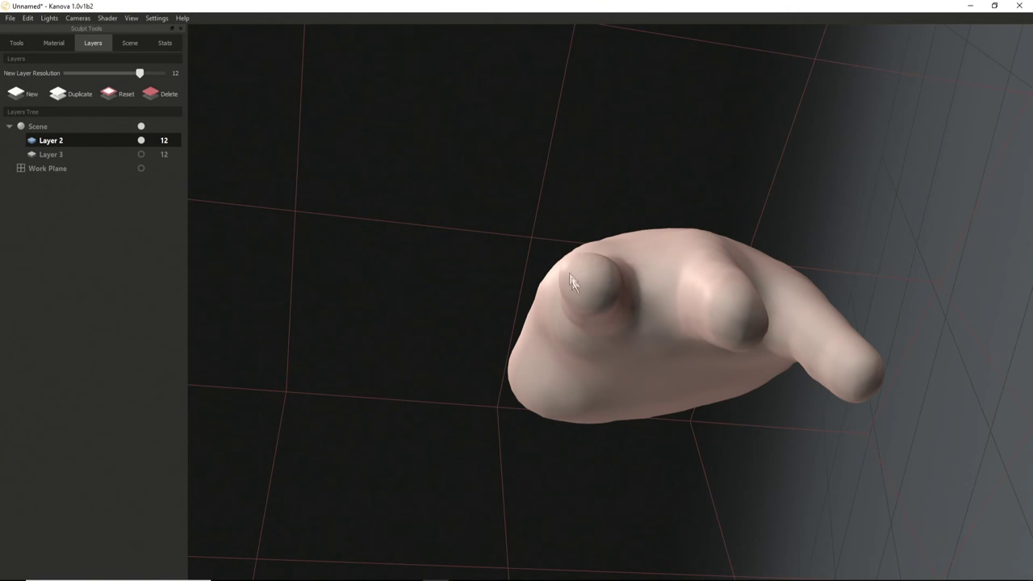
mouse_move(587, 285)
middle_down()
mouse_move(530, 502)
mouse_move(761, 346)
mouse_move(658, 421)
mouse_move(657, 456)
mouse_move(664, 226)
mouse_move(539, 329)
mouse_move(590, 243)
middle_up()
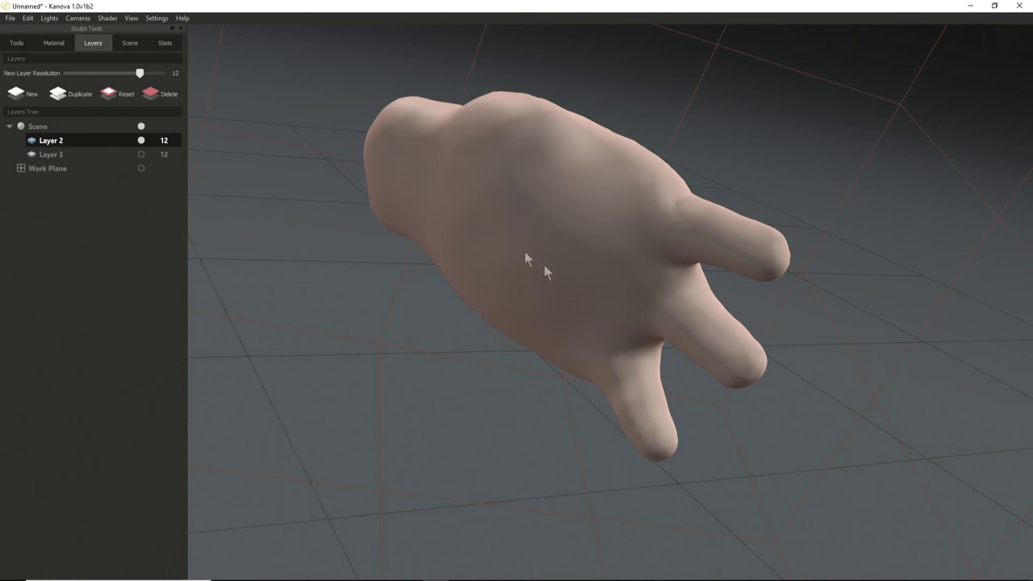
middle_drag(570, 221, 482, 245)
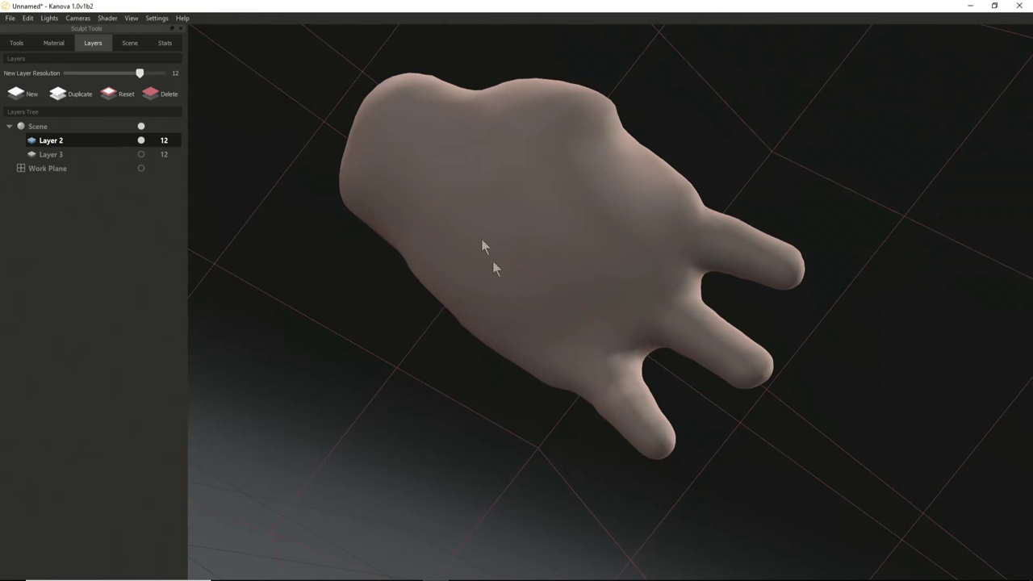
middle_drag(622, 216, 535, 214)
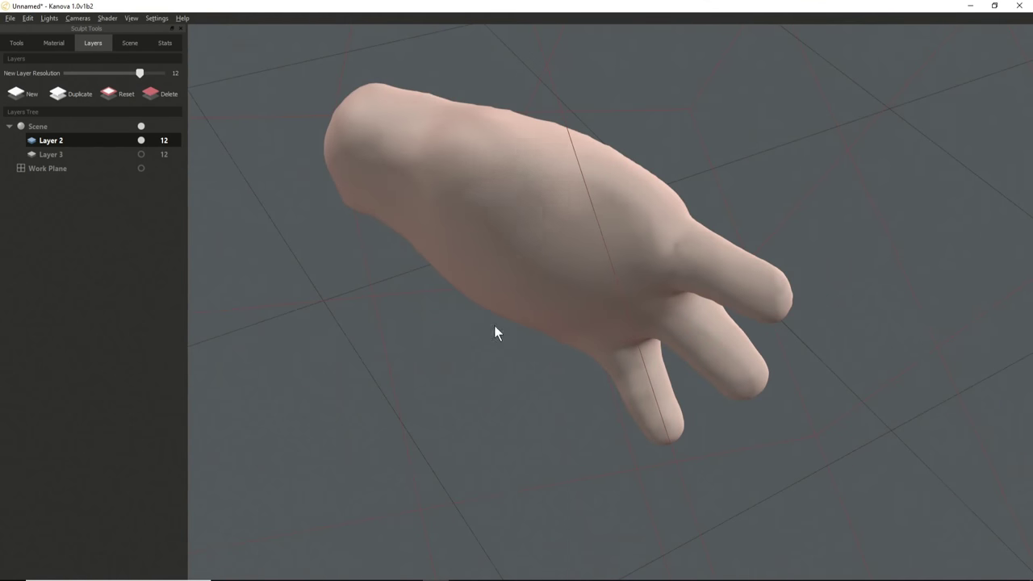
middle_drag(496, 329, 556, 177)
middle_drag(610, 286, 618, 253)
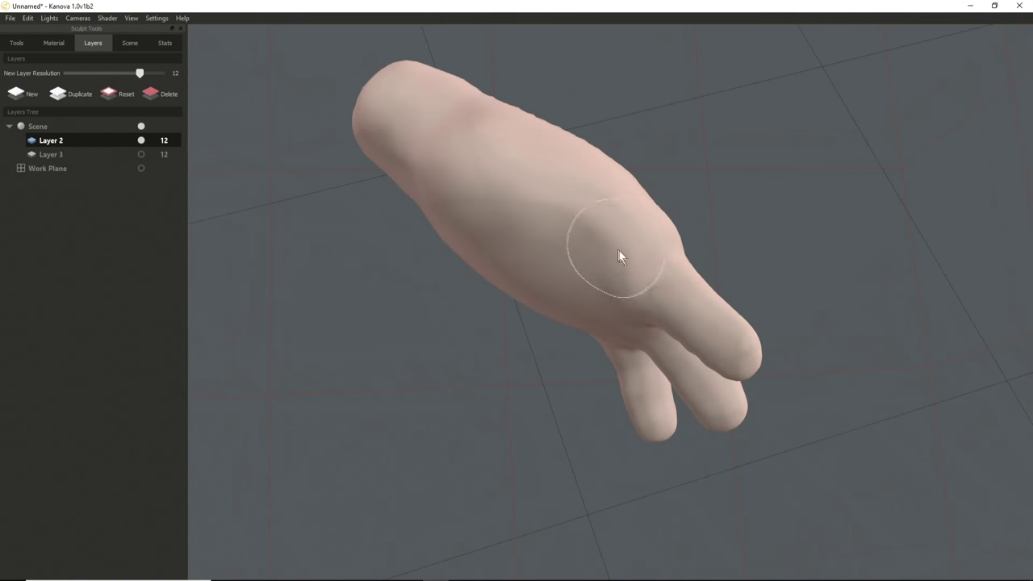
middle_drag(513, 329, 540, 263)
middle_drag(531, 322, 462, 290)
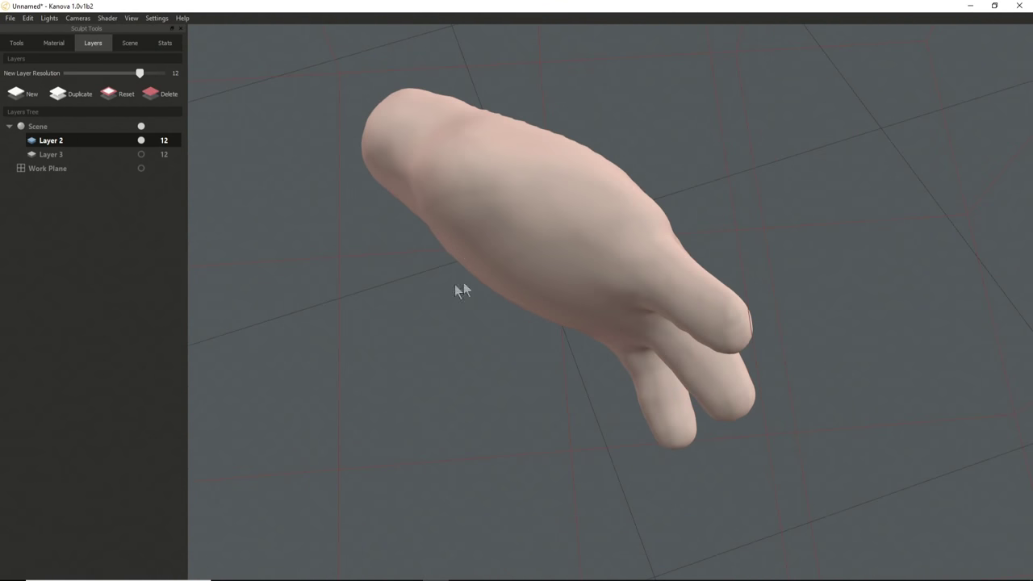
Set the brush radius to 42 and strength to 8, and refine the bases of the fingers.
click(17, 43)
middle_drag(553, 295, 534, 322)
middle_drag(613, 321, 611, 348)
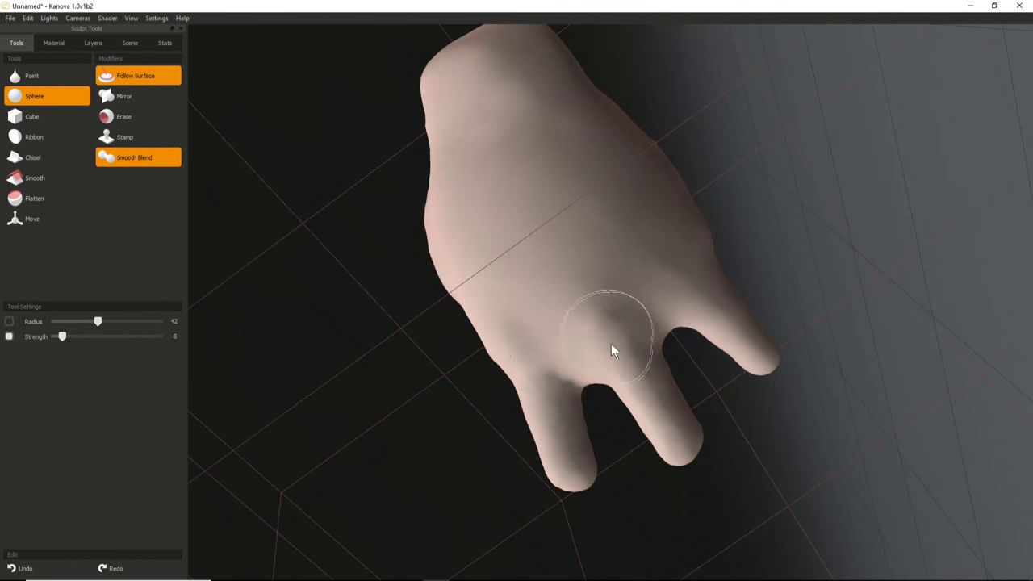
middle_drag(573, 246, 502, 339)
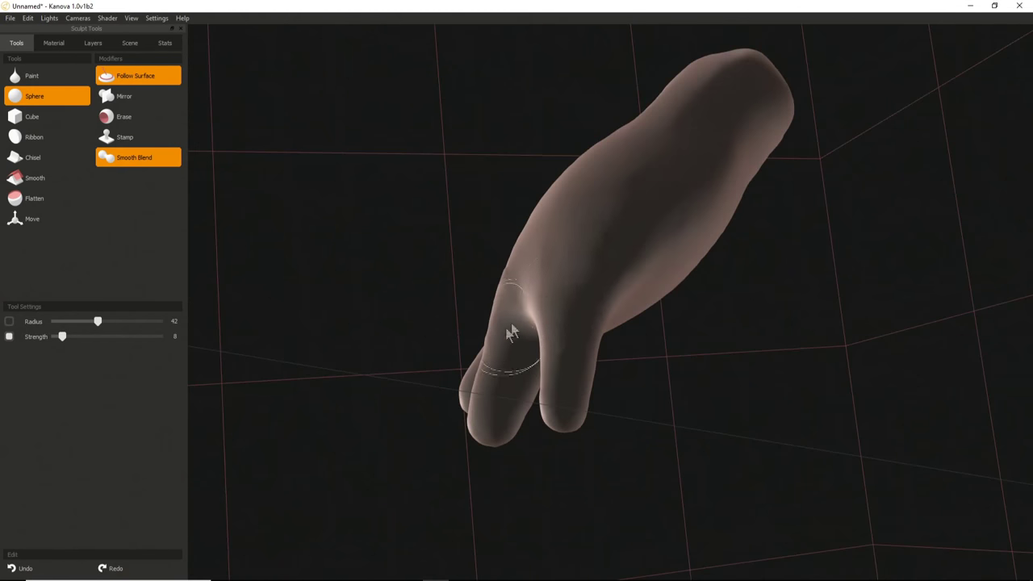
middle_drag(606, 214, 559, 229)
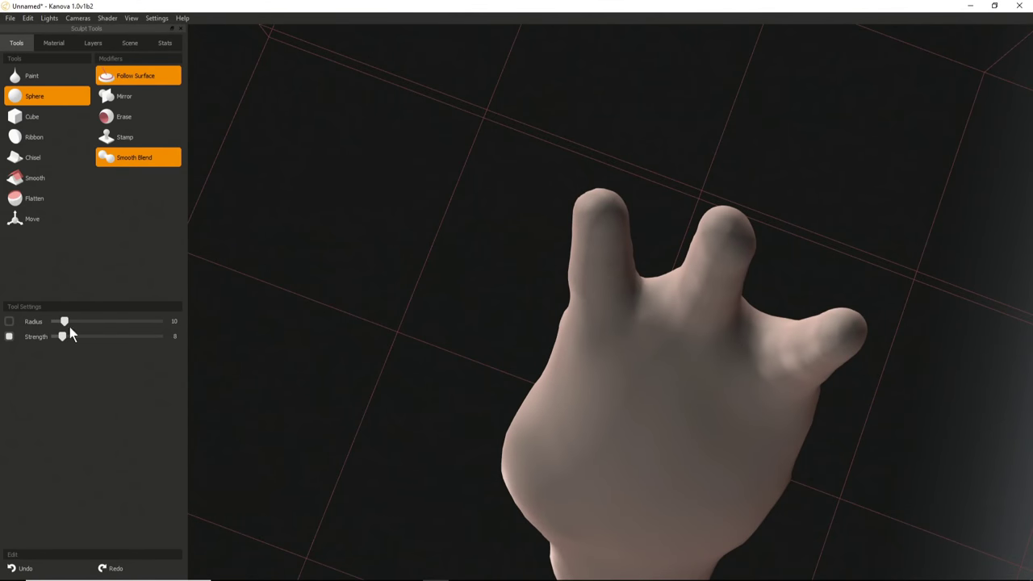
Set the brush radius to 19 and extend the index finger past its joint in a downward bend at strength 8.
middle_drag(582, 200, 570, 286)
scroll(599, 228, up, 5)
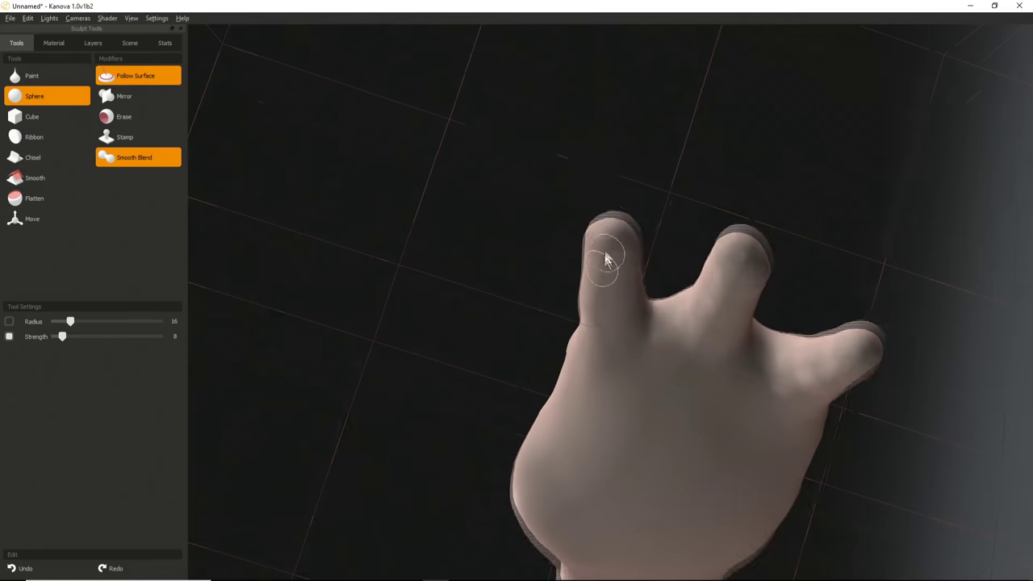
scroll(608, 234, up, 1)
mouse_move(603, 264)
middle_down()
mouse_move(597, 235)
mouse_move(606, 308)
middle_up()
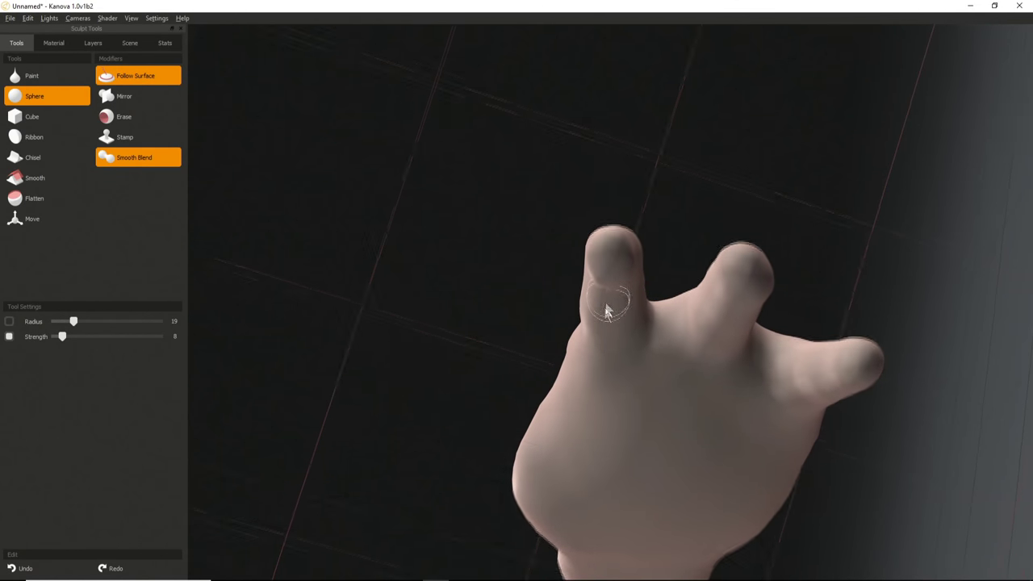
middle_drag(602, 268, 605, 335)
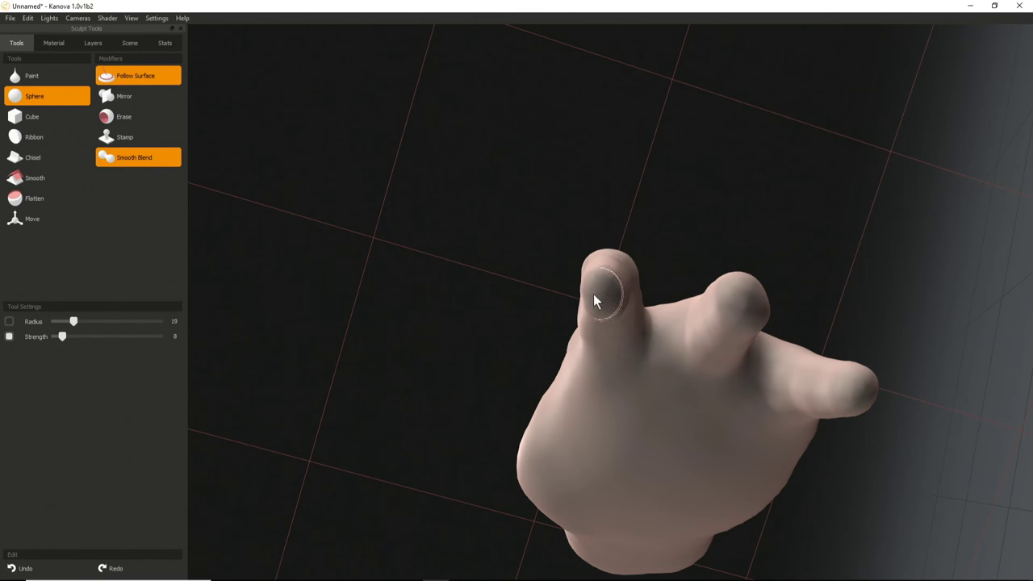
mouse_move(590, 297)
middle_down()
mouse_move(634, 290)
mouse_move(545, 272)
mouse_move(575, 306)
middle_up()
mouse_move(646, 252)
middle_down()
mouse_move(791, 218)
mouse_move(749, 217)
middle_up()
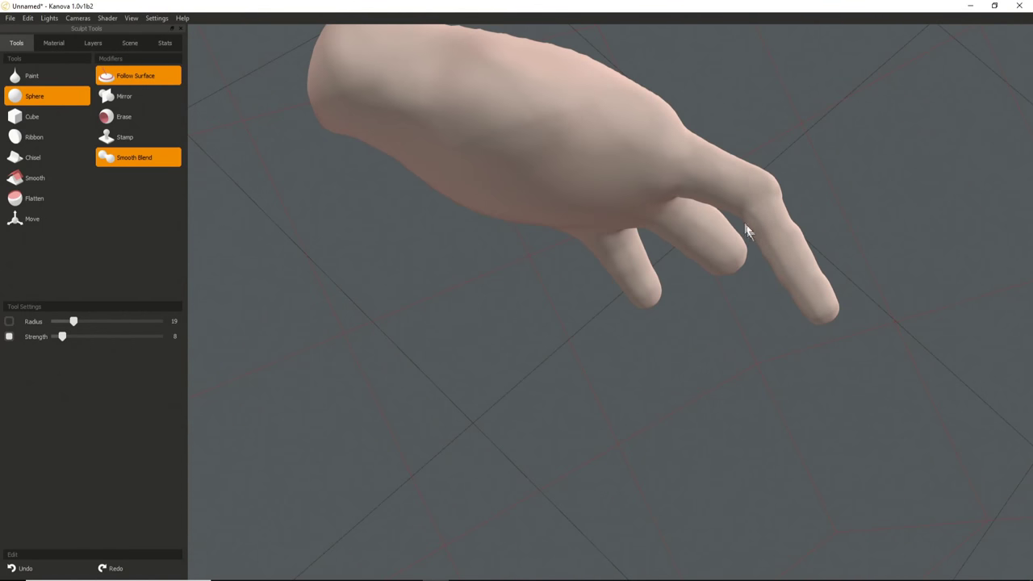
Set the brush radius to 21 and strength to 4, and even out the new segment of the index finger.
mouse_move(789, 297)
middle_down()
mouse_move(685, 403)
mouse_move(702, 293)
mouse_move(439, 344)
middle_up()
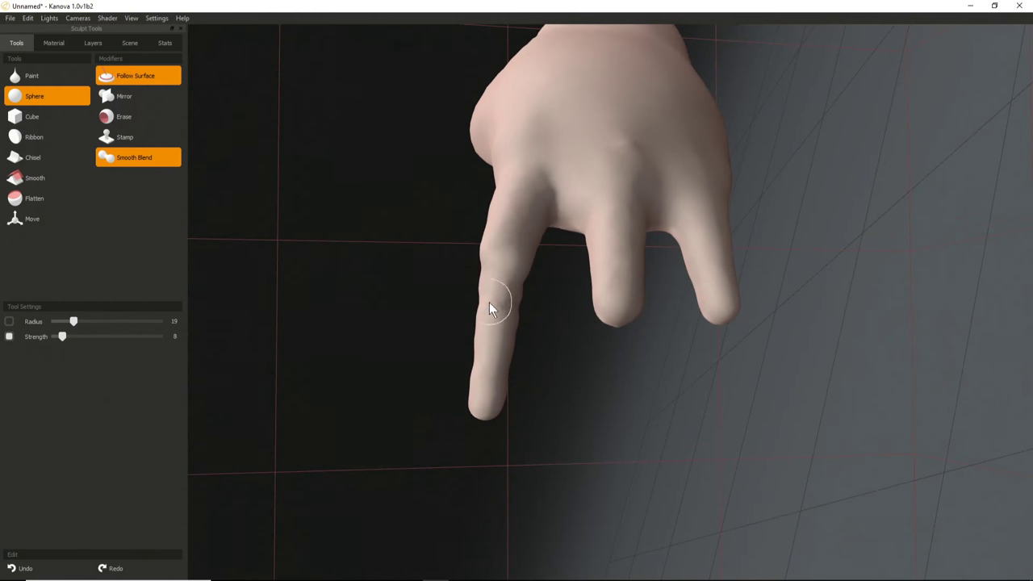
scroll(493, 301, up, 1)
drag(494, 280, 442, 357)
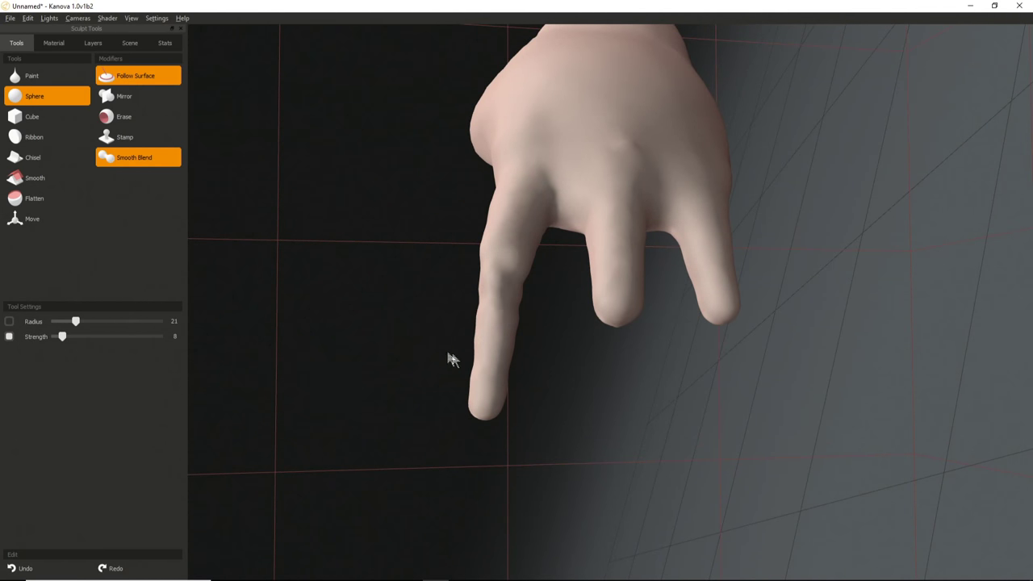
mouse_move(266, 346)
middle_down()
mouse_move(669, 300)
mouse_move(589, 226)
mouse_move(472, 265)
mouse_move(472, 316)
mouse_move(517, 248)
middle_up()
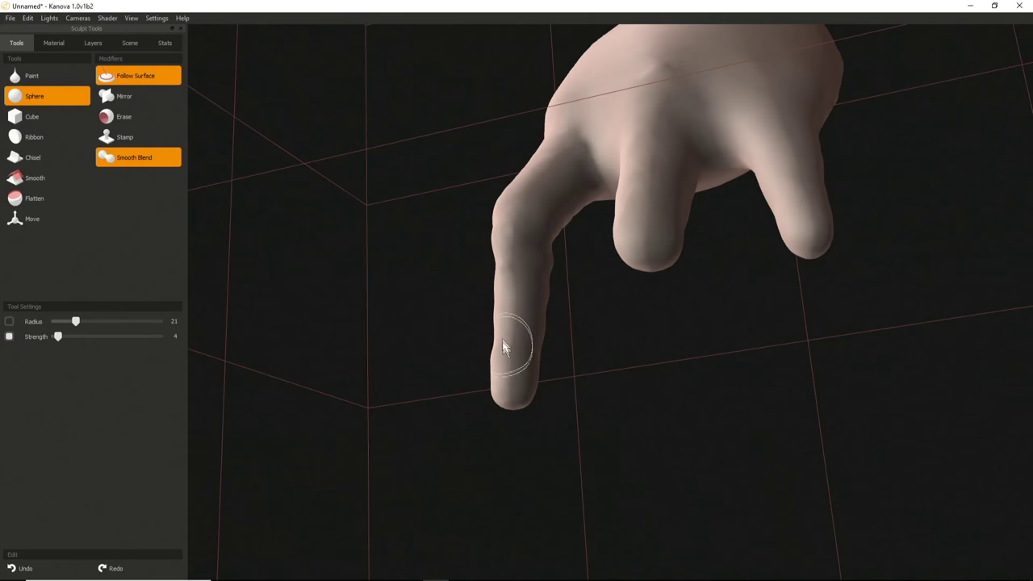
Raise the brush radius to 40 and work over the bent index finger at strength 4.
mouse_move(473, 276)
middle_down()
mouse_move(662, 269)
mouse_move(690, 253)
middle_up()
mouse_move(687, 246)
mouse_down()
mouse_move(690, 269)
mouse_move(696, 240)
mouse_move(695, 260)
mouse_up()
mouse_move(701, 395)
middle_down()
mouse_move(743, 396)
mouse_move(680, 253)
mouse_move(613, 274)
mouse_move(565, 254)
mouse_move(583, 215)
middle_up()
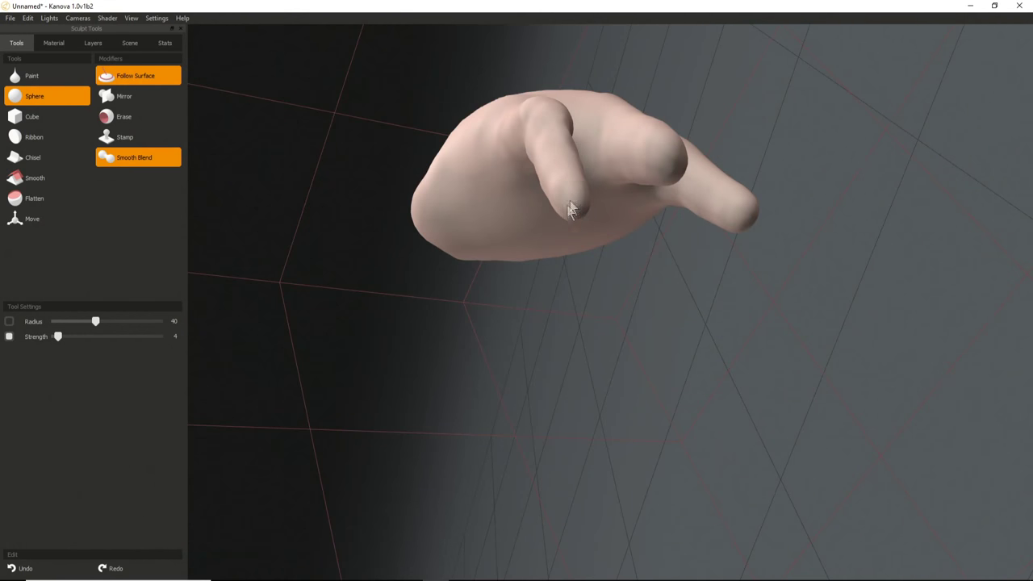
middle_drag(543, 171, 529, 134)
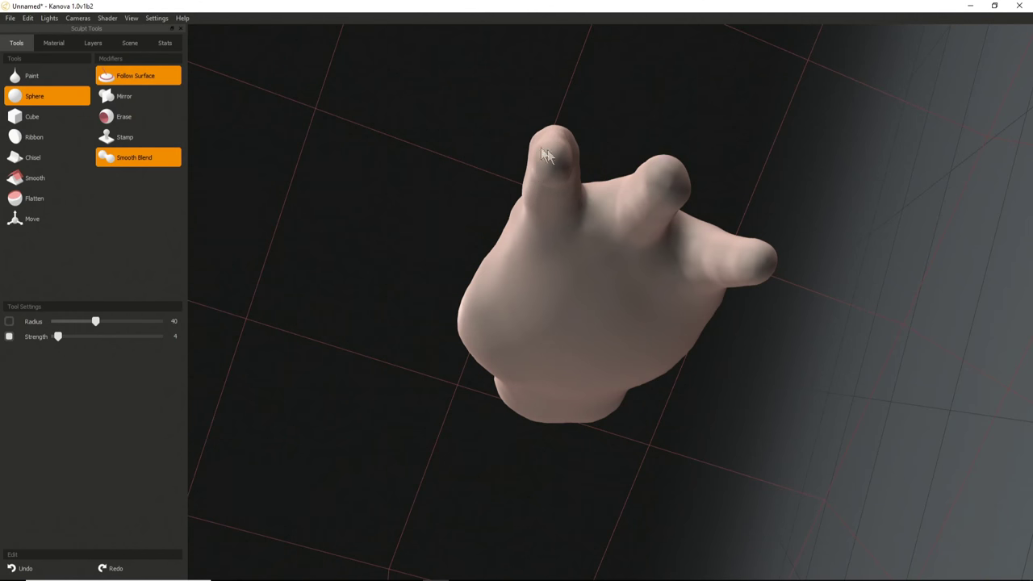
Set the brush radius to 24 and refine the index finger's joint and end segment from several sides.
middle_drag(543, 156, 544, 332)
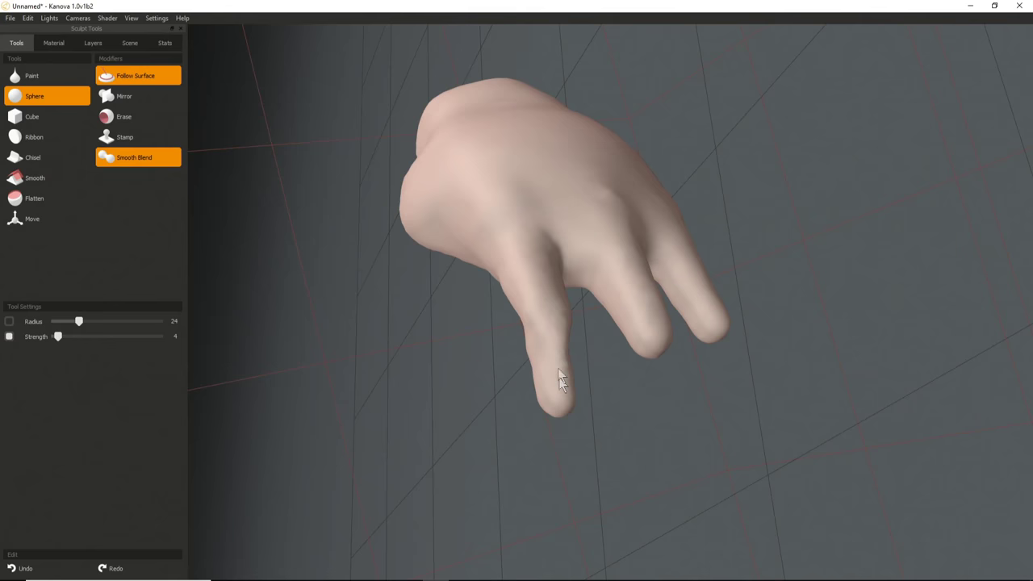
middle_drag(532, 293, 406, 239)
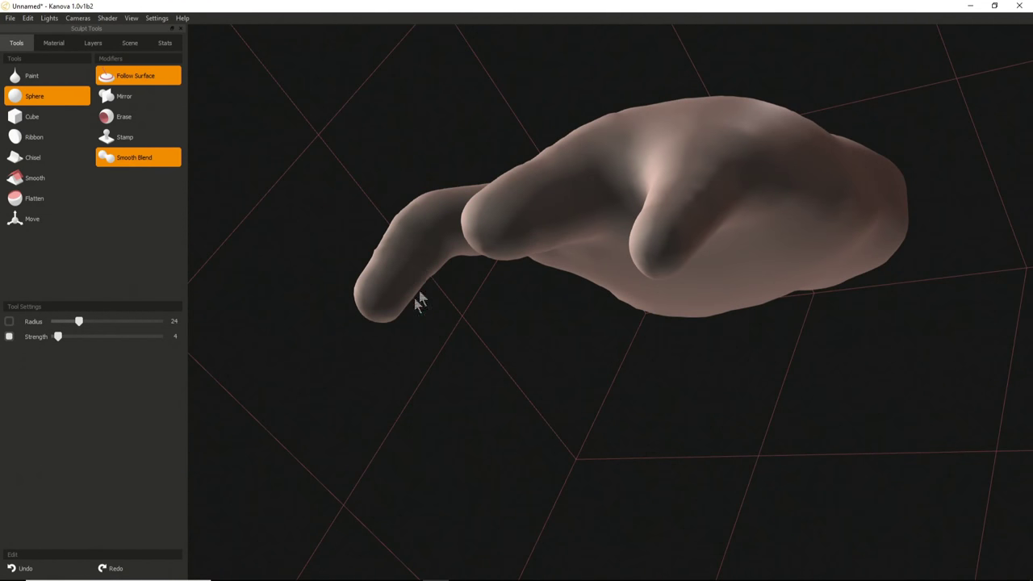
mouse_move(427, 272)
middle_down()
mouse_move(440, 234)
mouse_move(487, 232)
mouse_move(712, 272)
mouse_move(517, 242)
mouse_move(482, 247)
mouse_move(487, 209)
mouse_move(542, 293)
mouse_move(659, 188)
middle_up()
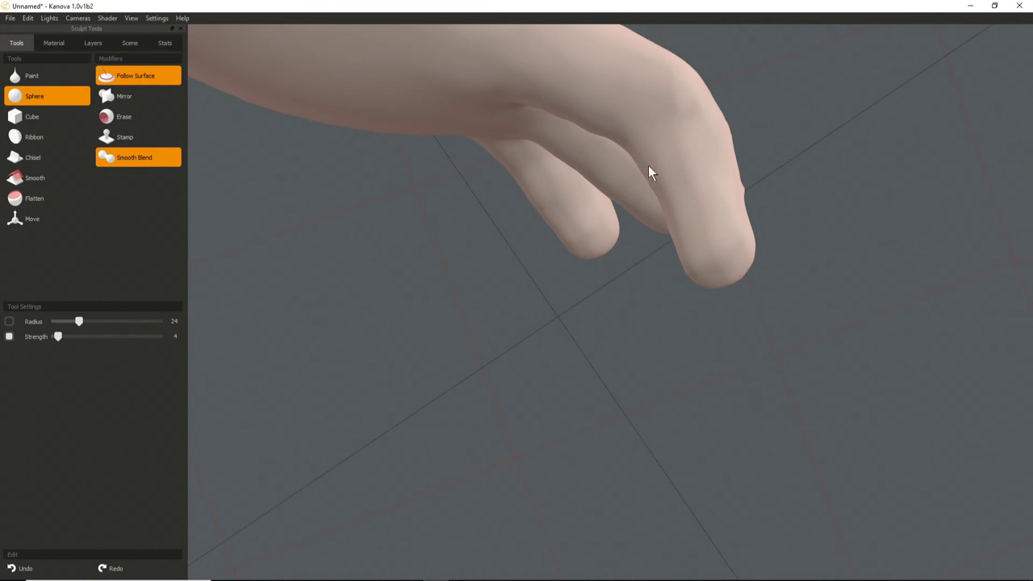
middle_drag(629, 209, 573, 197)
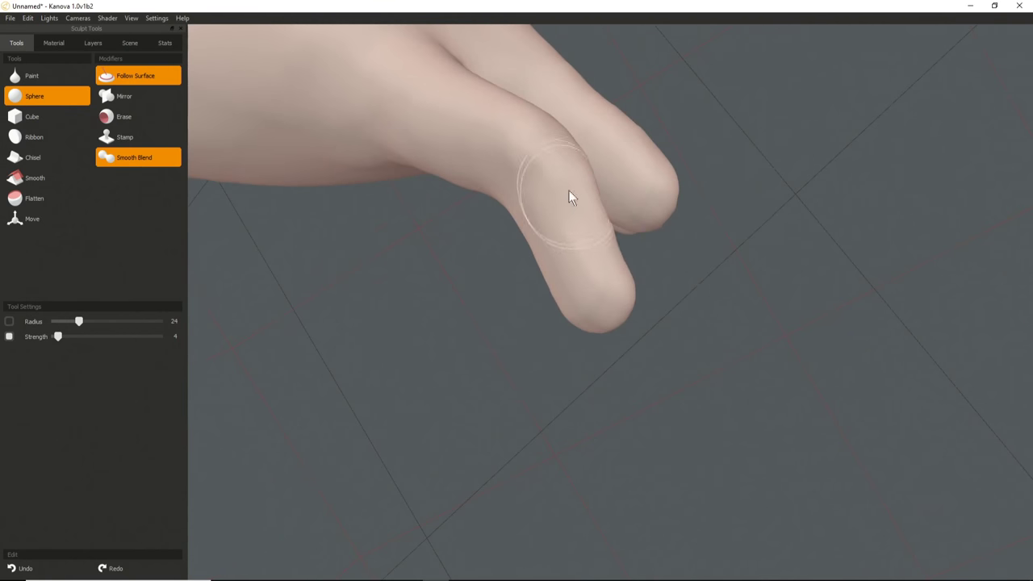
Set the brush strength to 3 and radius to 18, and refine the inner side of the index finger's end segment.
middle_drag(630, 292, 371, 382)
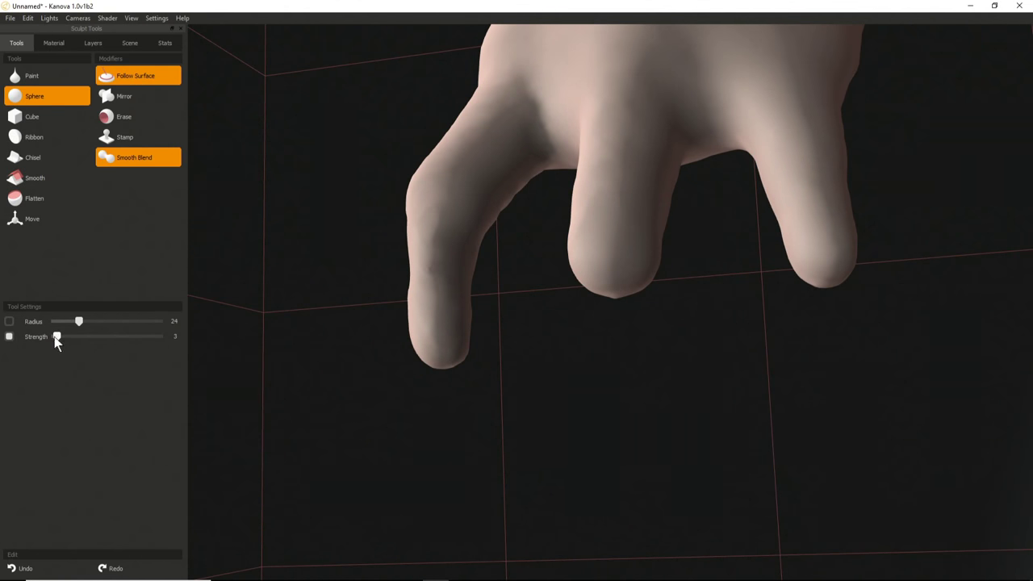
middle_drag(431, 265, 382, 265)
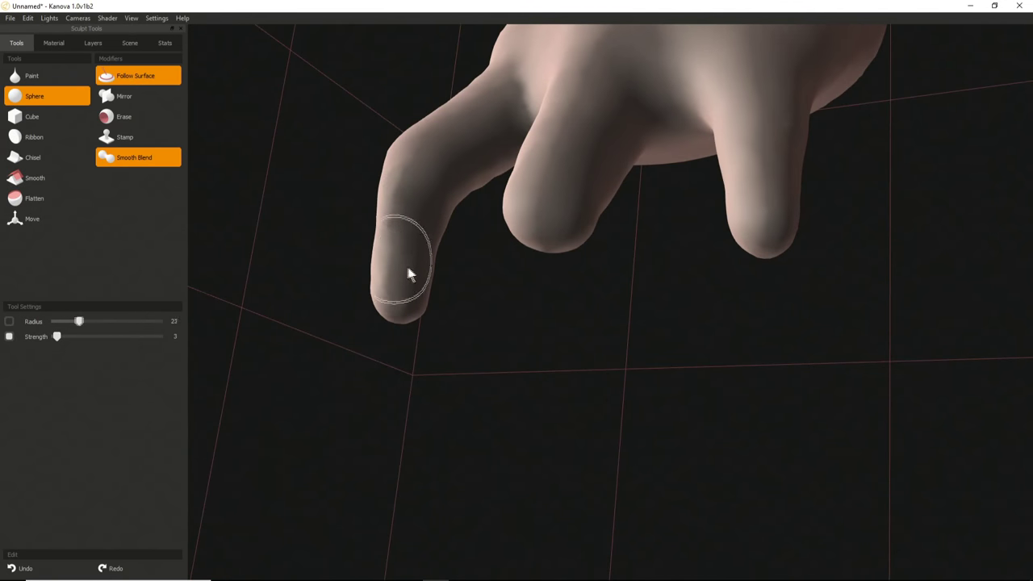
key([)
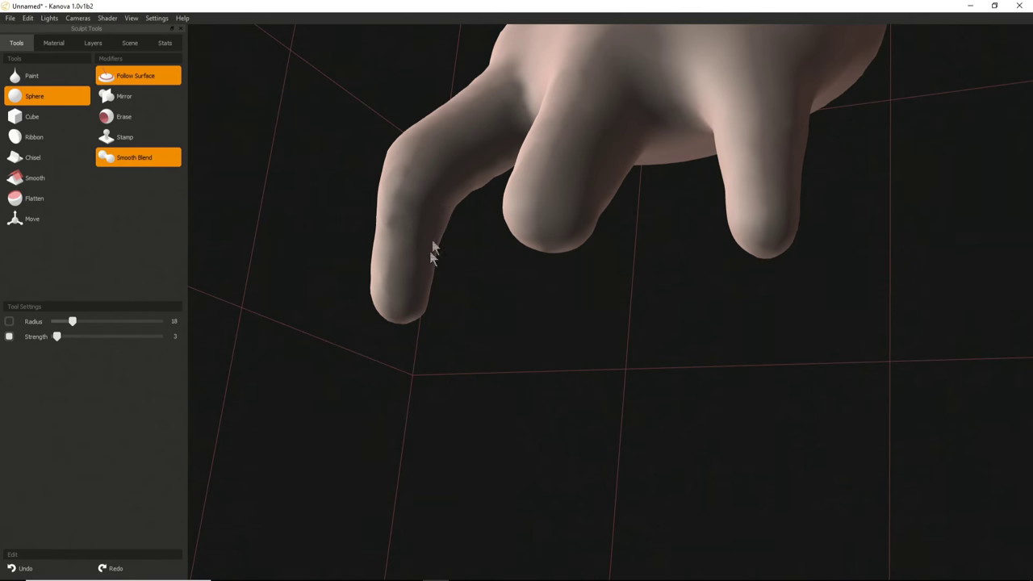
Refine the shape of the bent fingers with the Sphere brush at radius 18 and strength 3.
mouse_move(436, 208)
middle_down()
mouse_move(479, 192)
mouse_move(673, 364)
mouse_move(676, 355)
middle_up()
mouse_move(682, 227)
middle_down()
mouse_move(560, 244)
mouse_move(636, 279)
middle_up()
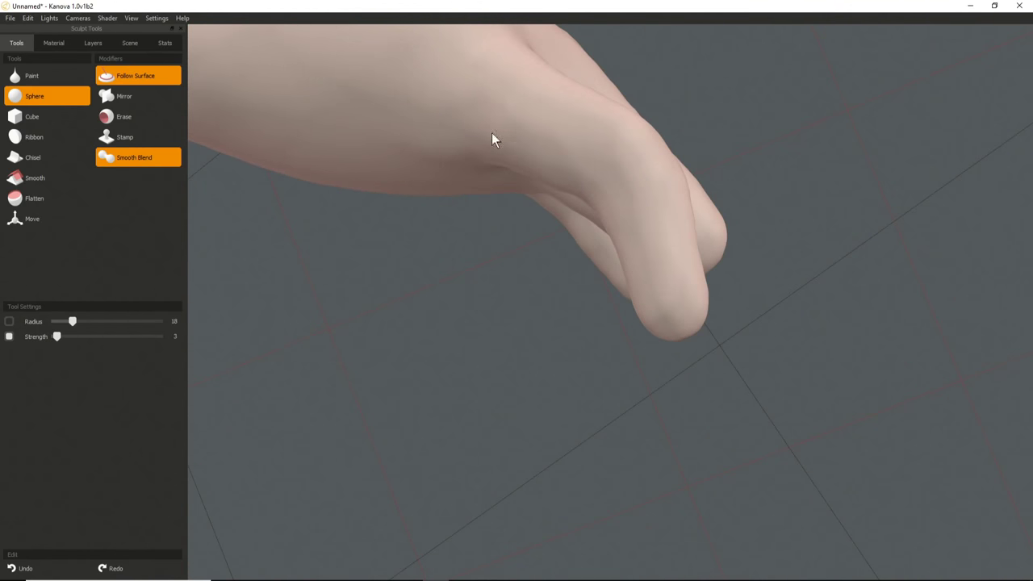
middle_drag(627, 256, 427, 222)
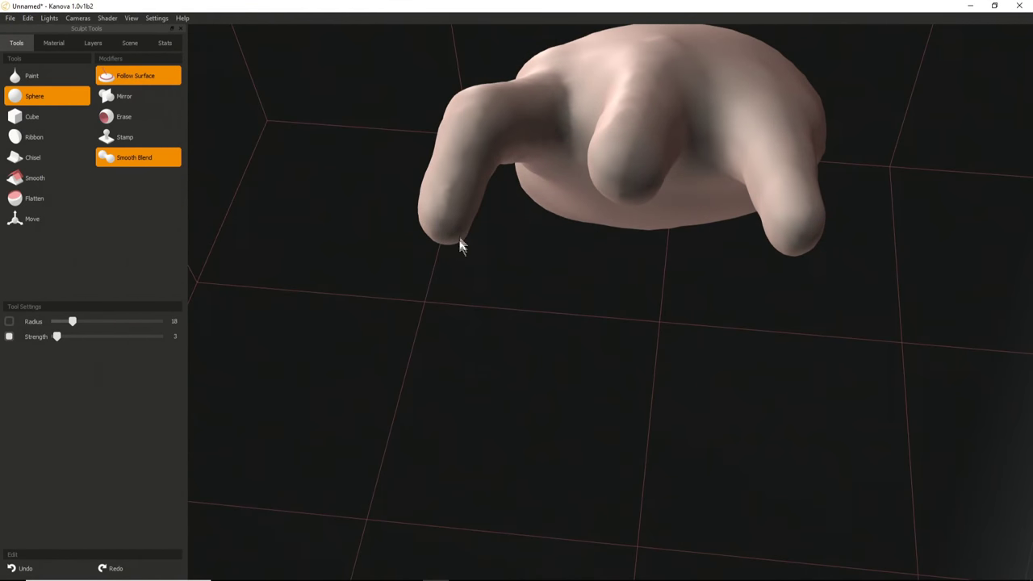
middle_drag(454, 249, 479, 116)
middle_drag(456, 168, 436, 338)
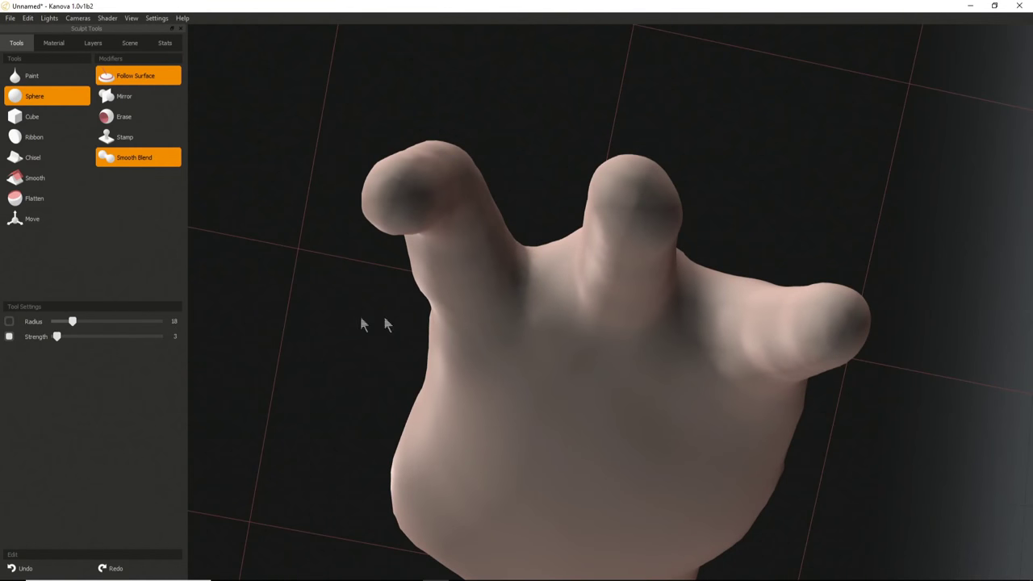
Set the Sphere brush to strength 17 and radius 20, and extend the middle finger with a new end segment.
drag(70, 338, 71, 338)
middle_drag(622, 299, 616, 164)
key(bracketleft)
mouse_move(607, 159)
mouse_down()
mouse_move(618, 144)
mouse_move(620, 168)
mouse_move(594, 159)
mouse_move(622, 150)
mouse_move(604, 175)
mouse_move(611, 166)
mouse_move(610, 185)
mouse_move(621, 166)
mouse_move(596, 168)
mouse_move(622, 161)
mouse_move(597, 159)
mouse_move(623, 167)
mouse_move(608, 164)
mouse_move(583, 191)
mouse_up()
scroll(584, 200, down, 3)
mouse_move(584, 203)
middle_down()
mouse_move(598, 367)
mouse_move(572, 416)
mouse_move(580, 222)
mouse_move(590, 260)
mouse_move(627, 199)
middle_up()
scroll(619, 258, up, 3)
right_drag(627, 199, 608, 198)
mouse_move(608, 198)
middle_down()
mouse_move(625, 175)
mouse_move(608, 202)
middle_up()
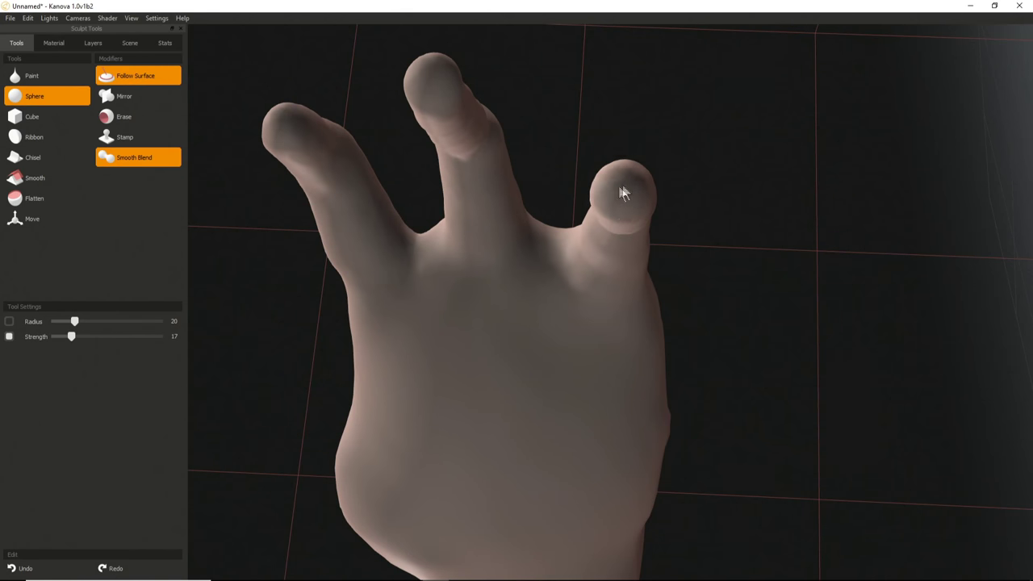
Extend the short outer finger with a longer end segment and set the brush radius to 23.
middle_drag(611, 192, 618, 220)
right_drag(655, 160, 668, 172)
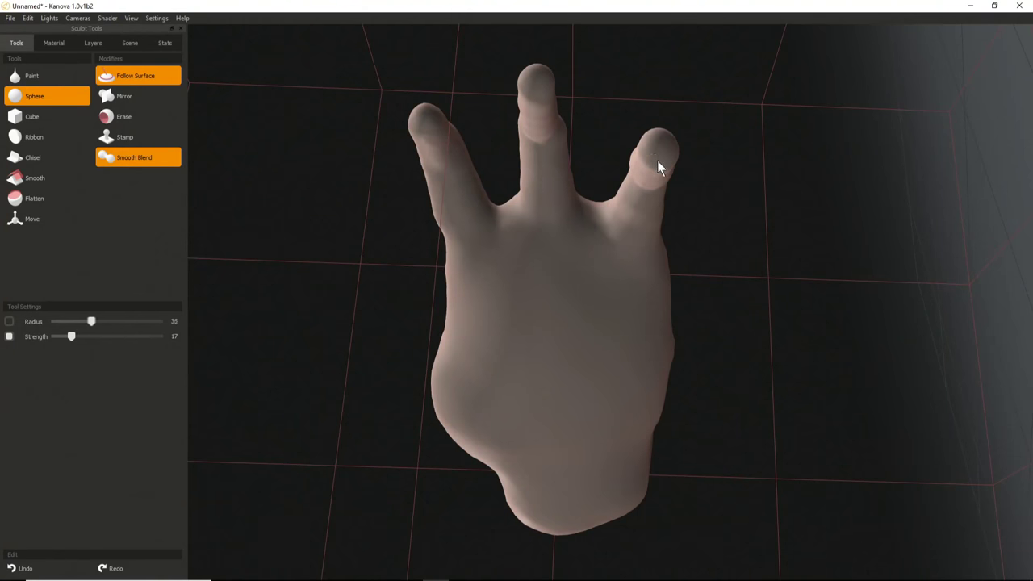
mouse_move(627, 146)
middle_down()
mouse_move(511, 421)
mouse_move(434, 505)
mouse_move(448, 331)
mouse_move(703, 350)
mouse_move(588, 339)
mouse_move(551, 359)
mouse_move(656, 139)
mouse_move(637, 165)
mouse_move(578, 410)
mouse_move(758, 440)
mouse_move(729, 305)
mouse_move(489, 323)
mouse_move(562, 266)
mouse_move(655, 380)
mouse_move(518, 195)
mouse_move(530, 124)
mouse_move(523, 108)
middle_up()
key(bracketleft)
key(bracketleft)
mouse_move(550, 145)
middle_down()
mouse_move(552, 158)
mouse_move(623, 174)
middle_up()
key(bracketleft)
key(bracketright)
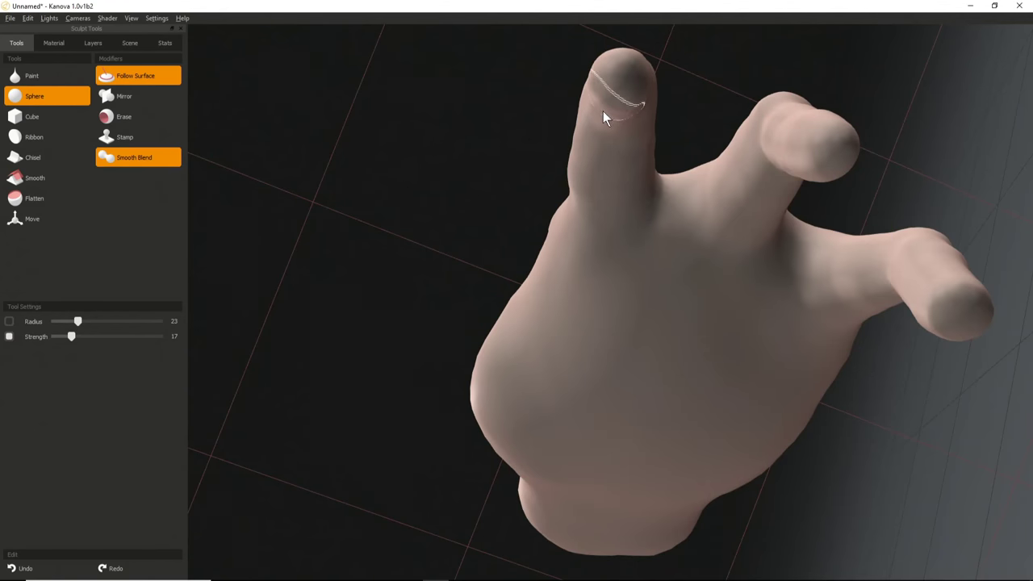
Lower the brush strength to 3 and blend the tip of the finger on the bulging side of the palm.
middle_drag(603, 112, 595, 141)
drag(594, 139, 583, 136)
shift+scroll(595, 141, up, 1)
middle_drag(594, 141, 546, 158)
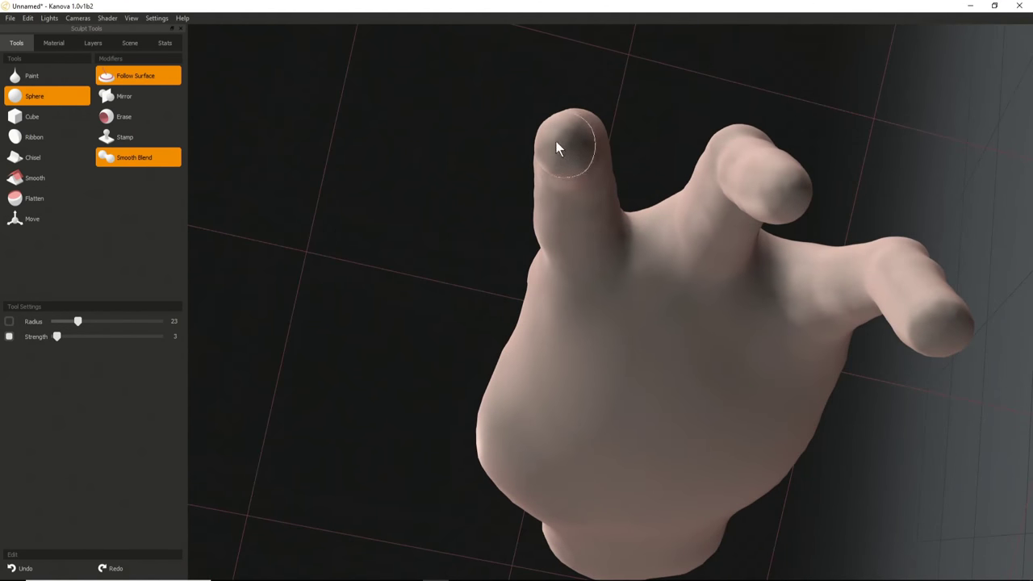
middle_drag(548, 150, 587, 158)
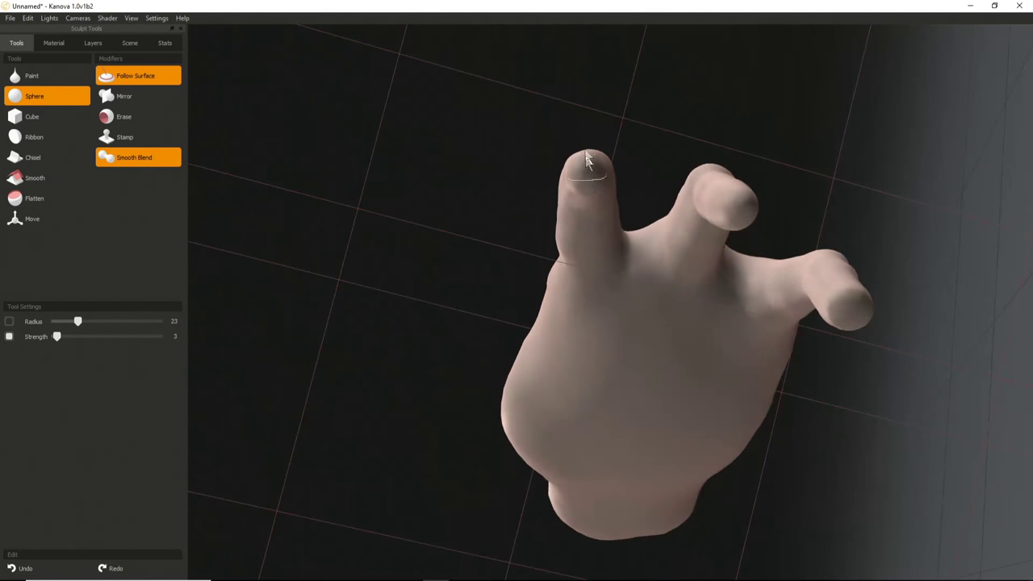
middle_drag(622, 189, 499, 143)
middle_drag(534, 238, 546, 179)
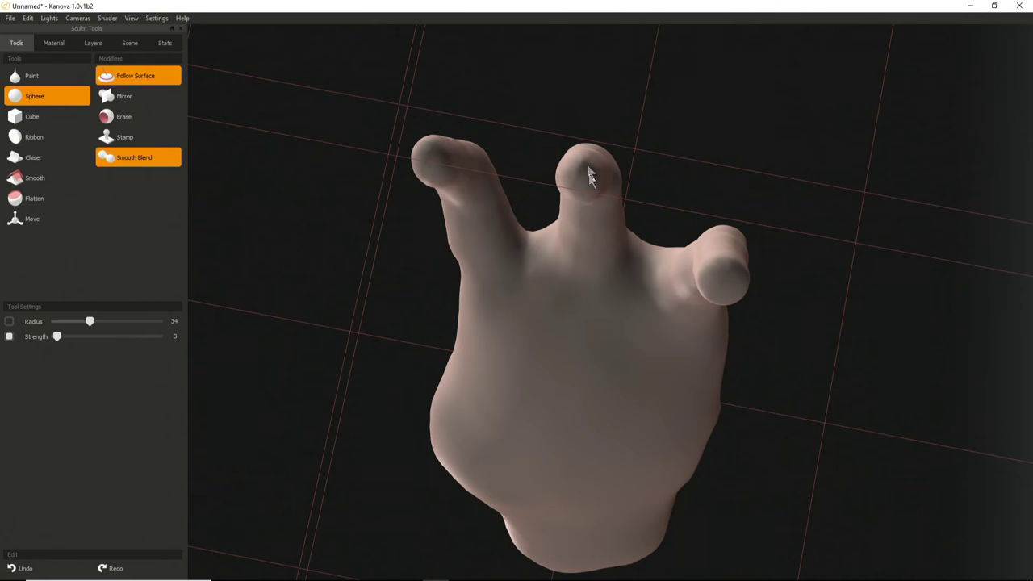
Set the brush radius to 18 and fill out and smooth the middle finger's end segment down to its tip.
mouse_move(540, 175)
middle_down()
mouse_move(602, 224)
mouse_move(535, 125)
mouse_move(594, 185)
mouse_move(565, 161)
mouse_move(550, 200)
mouse_move(627, 316)
mouse_move(465, 376)
mouse_move(553, 145)
mouse_move(615, 307)
mouse_move(424, 221)
mouse_move(495, 248)
mouse_move(551, 253)
mouse_move(451, 254)
mouse_move(537, 265)
mouse_move(494, 312)
mouse_move(595, 267)
mouse_move(633, 305)
mouse_move(647, 230)
middle_up()
key(bracketleft)
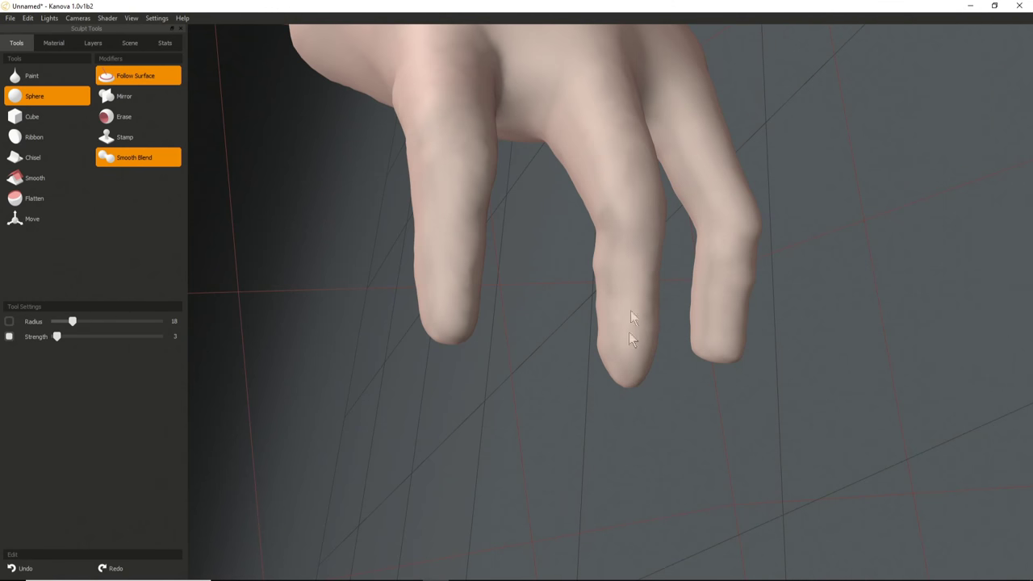
mouse_move(601, 322)
mouse_down()
mouse_move(601, 282)
mouse_move(608, 376)
mouse_up()
mouse_move(540, 272)
middle_down()
mouse_move(767, 233)
mouse_move(616, 243)
mouse_move(694, 306)
mouse_move(565, 288)
mouse_move(698, 374)
mouse_move(417, 165)
middle_up()
mouse_move(441, 214)
mouse_down()
mouse_move(438, 236)
mouse_move(447, 168)
mouse_move(471, 188)
mouse_up()
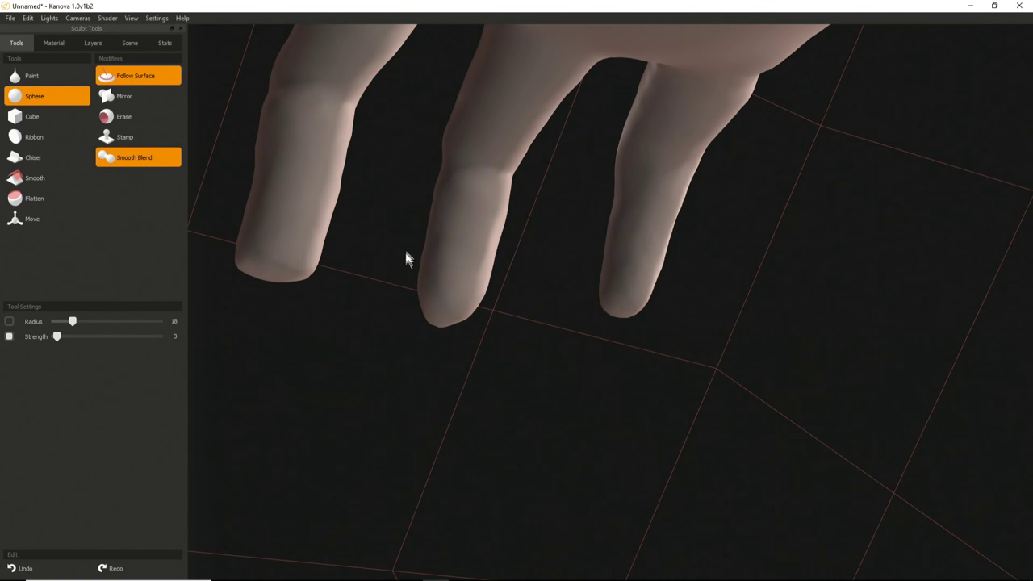
middle_drag(371, 208, 633, 299)
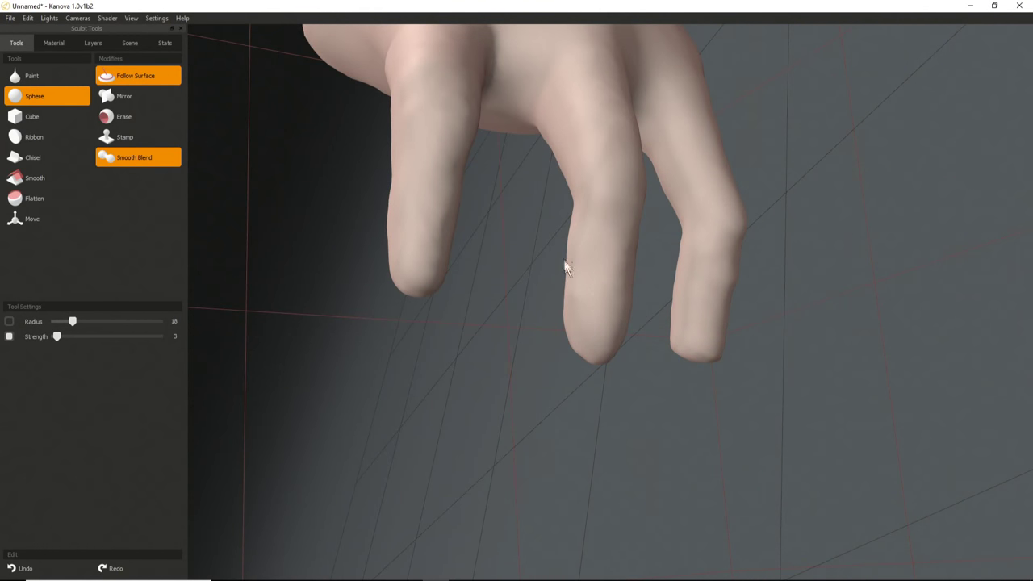
Even out the bumps along the flat-tipped outer finger's end segment with the Sphere brush.
middle_drag(569, 276, 401, 260)
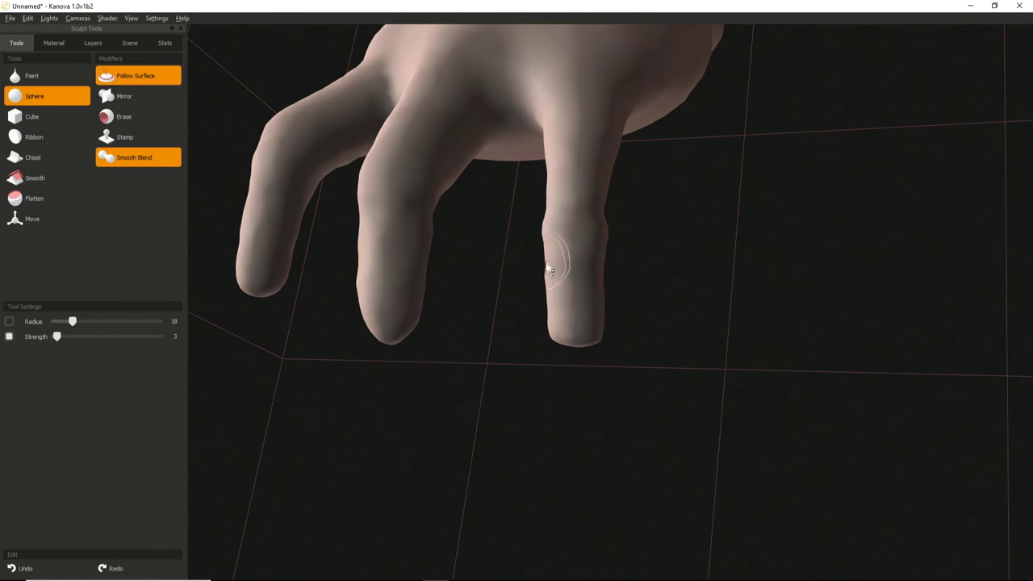
middle_drag(554, 266, 630, 254)
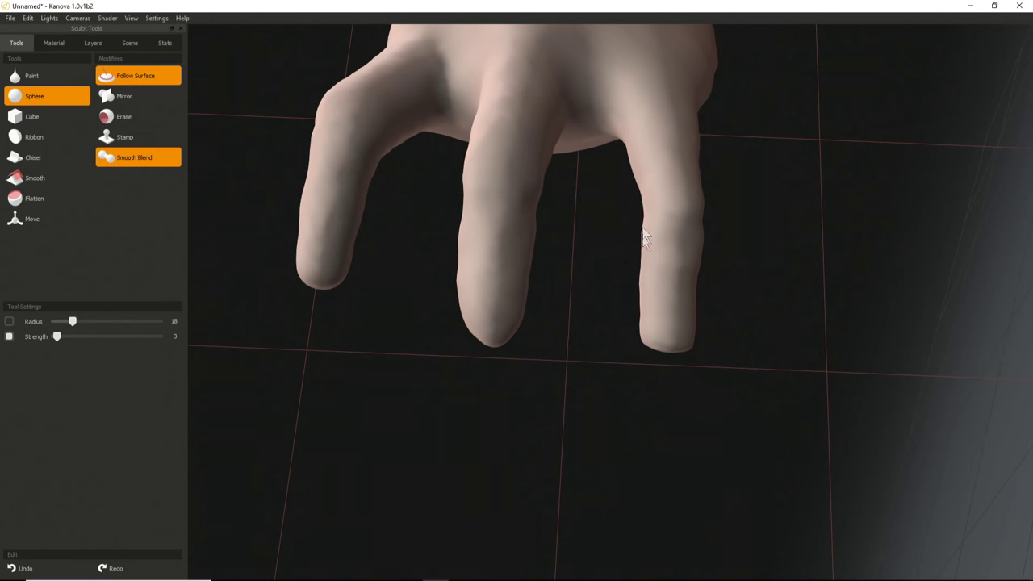
middle_drag(629, 299, 563, 284)
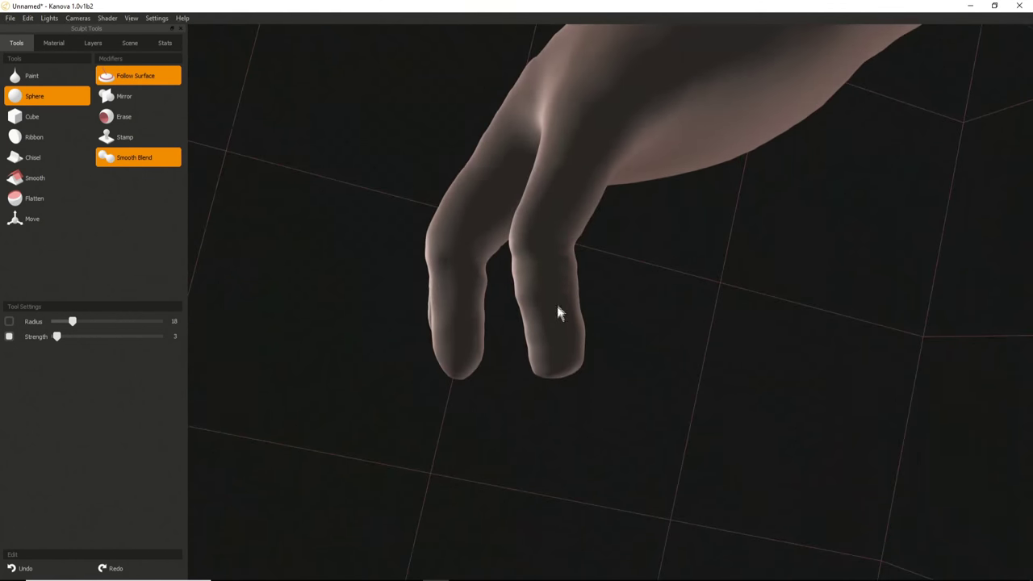
middle_drag(592, 298, 504, 292)
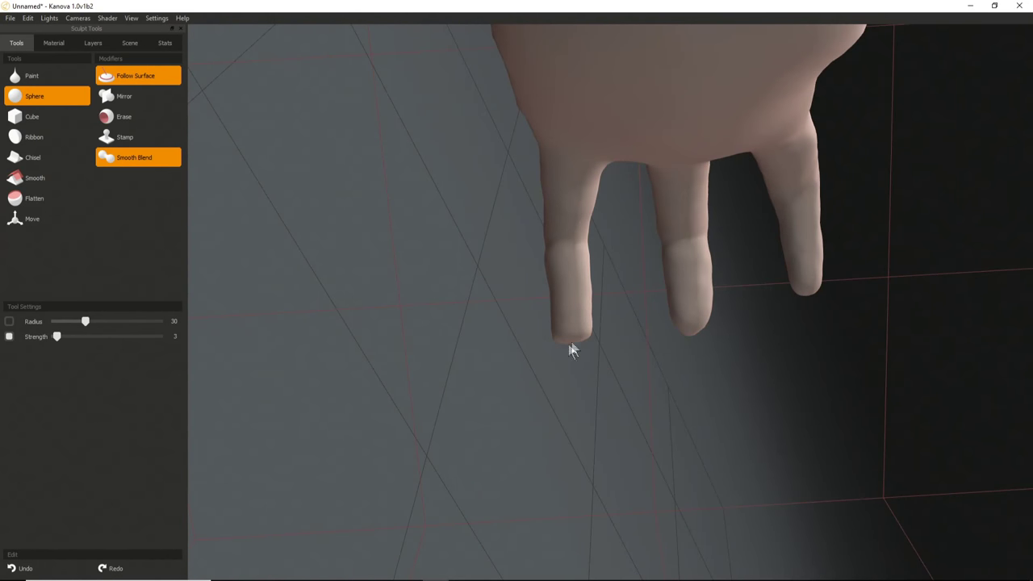
Round off the outer finger's flat tip with the Sphere brush at radius 30 and strength 3.
middle_drag(580, 336, 563, 88)
middle_drag(572, 249, 622, 334)
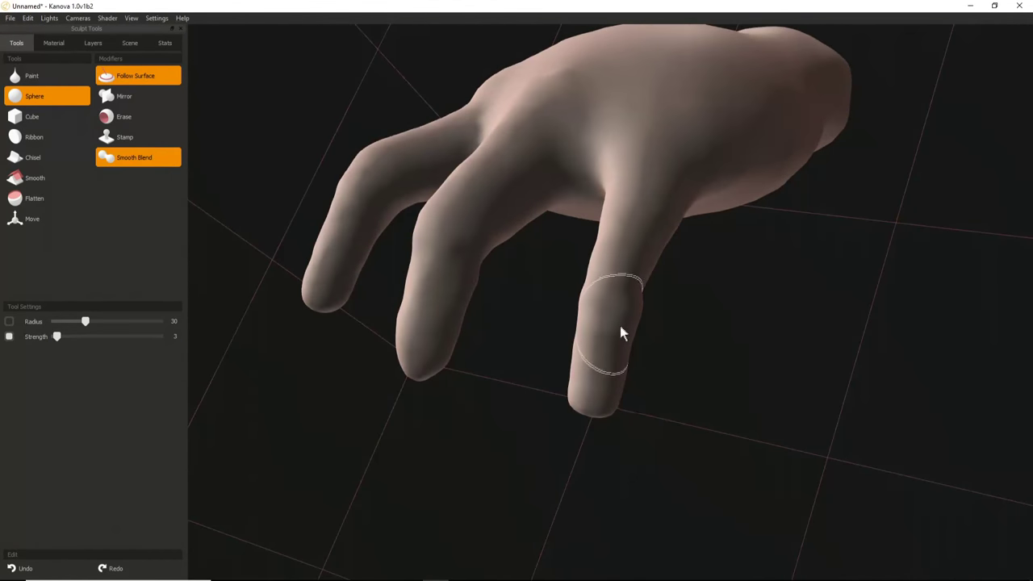
middle_drag(618, 265, 673, 293)
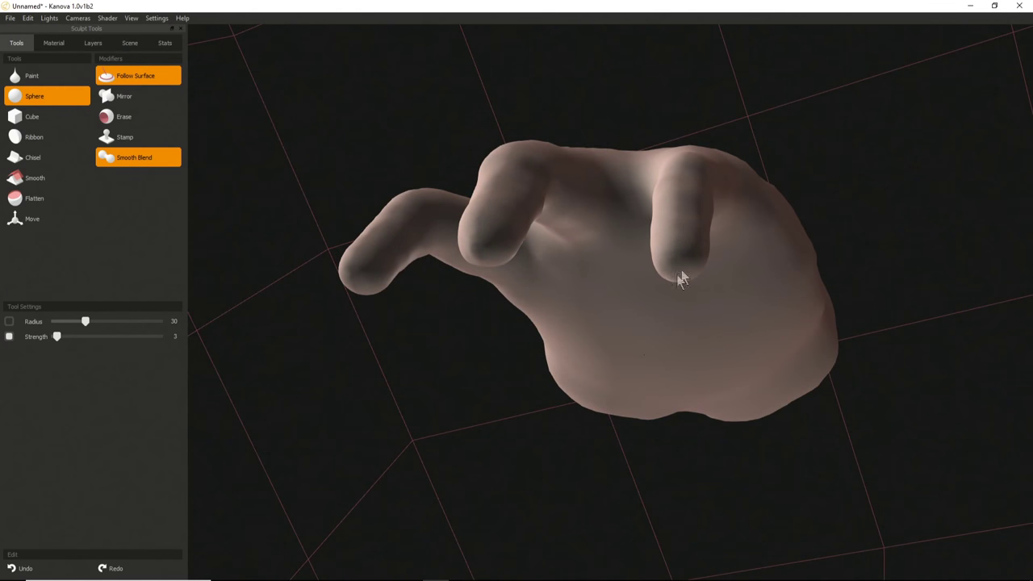
middle_drag(525, 274, 582, 151)
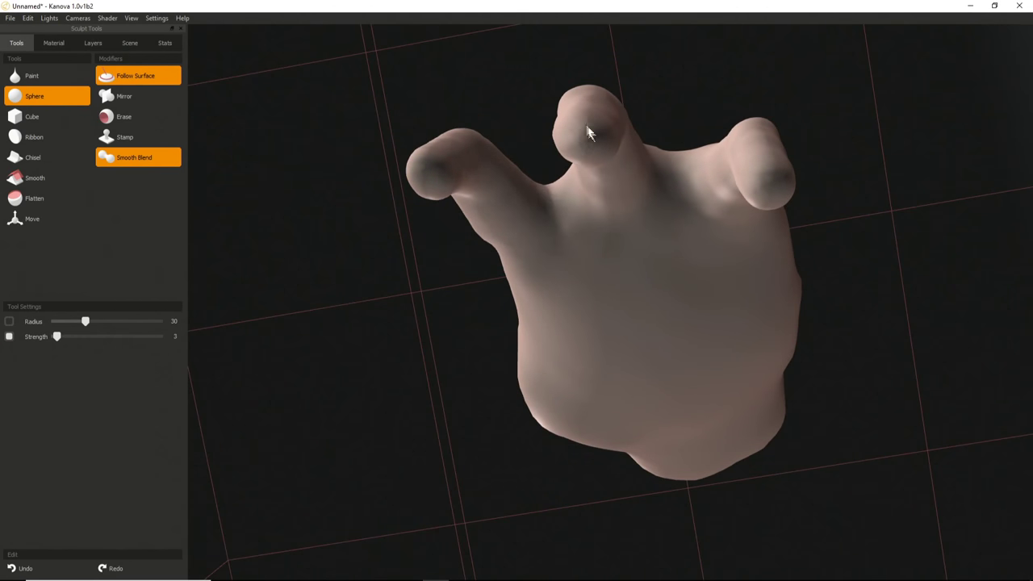
middle_drag(395, 194, 470, 202)
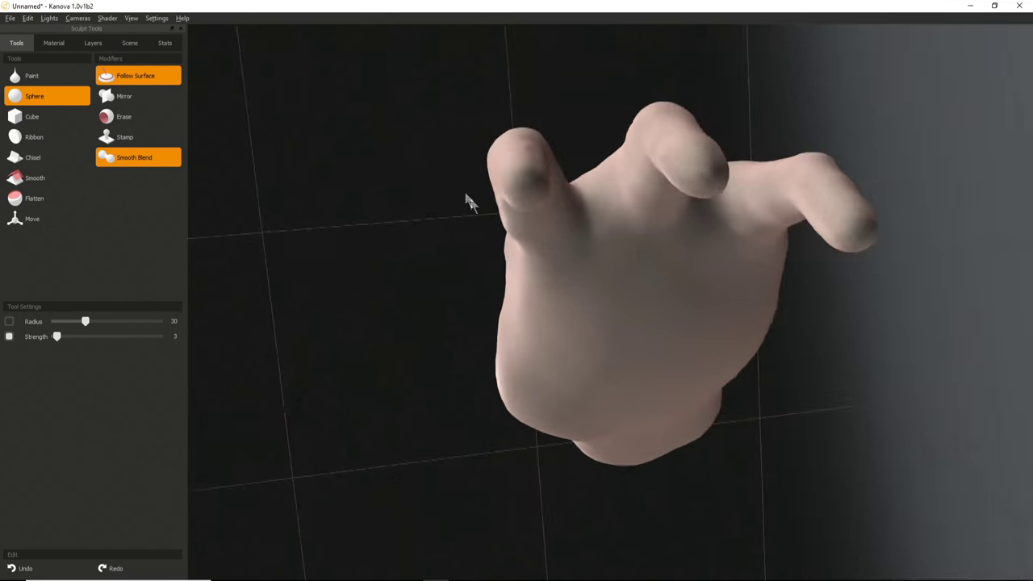
mouse_move(527, 191)
middle_down()
mouse_move(546, 470)
mouse_move(432, 373)
middle_up()
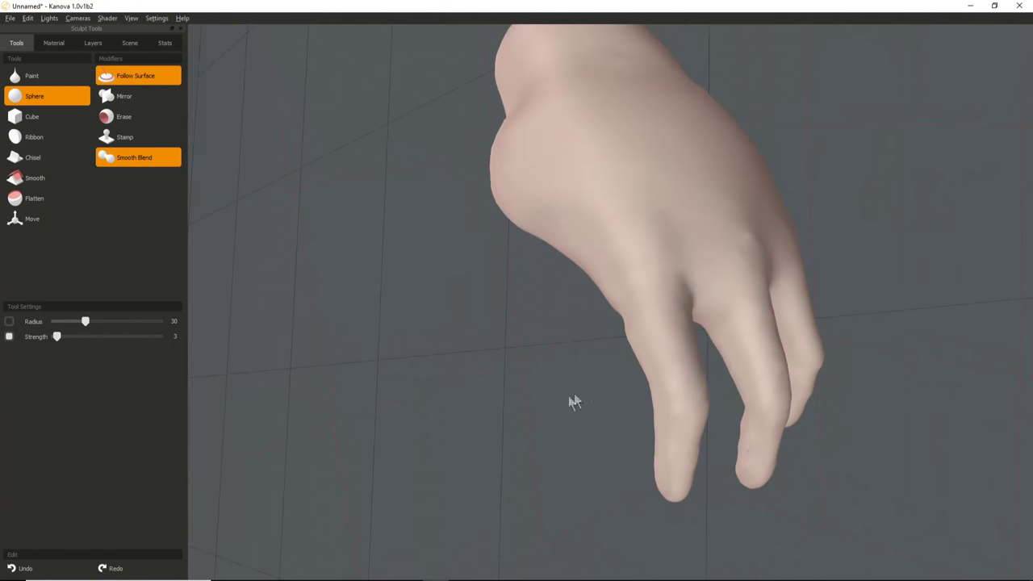
Set the brush radius to 25 and shape grooves between the knuckles on the back of the hand.
mouse_move(572, 401)
middle_down()
mouse_move(600, 246)
mouse_move(572, 282)
middle_up()
scroll(628, 321, up, 3)
mouse_move(626, 313)
middle_down()
mouse_move(615, 286)
mouse_move(622, 214)
mouse_move(514, 307)
mouse_move(588, 304)
mouse_move(634, 357)
mouse_move(521, 330)
mouse_move(464, 278)
mouse_move(604, 307)
mouse_move(710, 215)
mouse_move(613, 295)
middle_up()
mouse_move(567, 222)
mouse_down()
mouse_move(545, 190)
mouse_move(609, 266)
mouse_up()
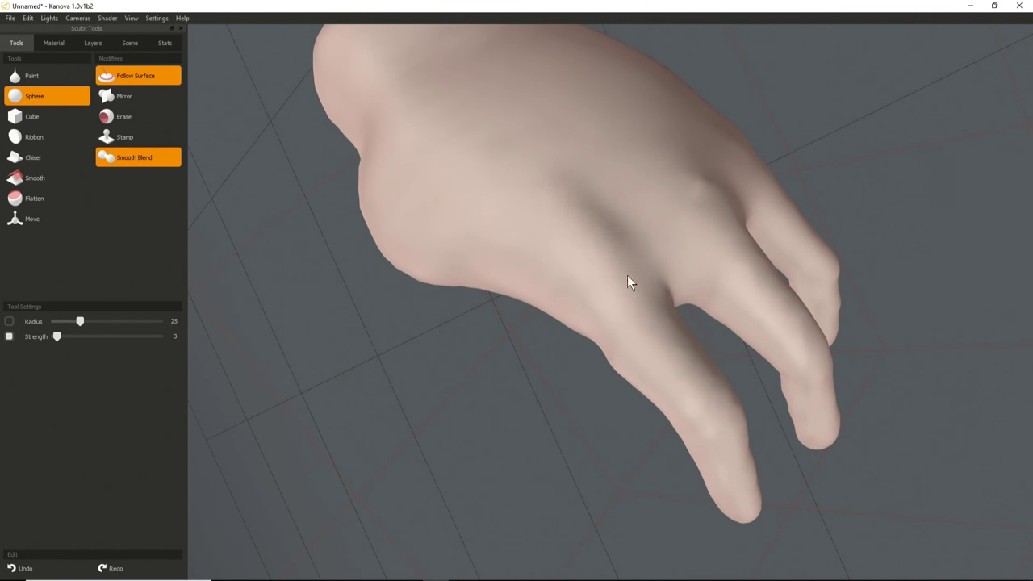
middle_drag(590, 282, 546, 282)
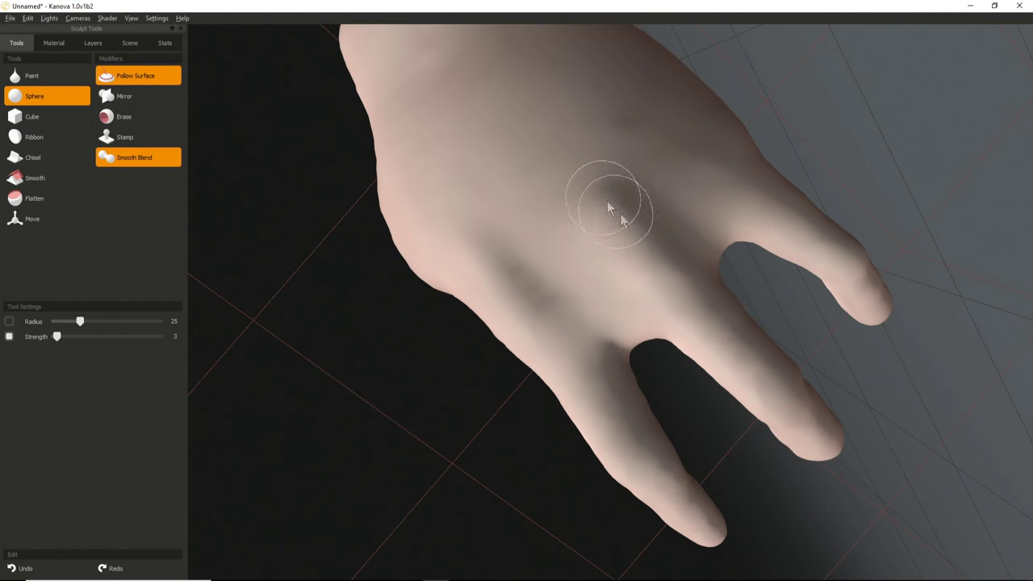
middle_drag(592, 186, 622, 249)
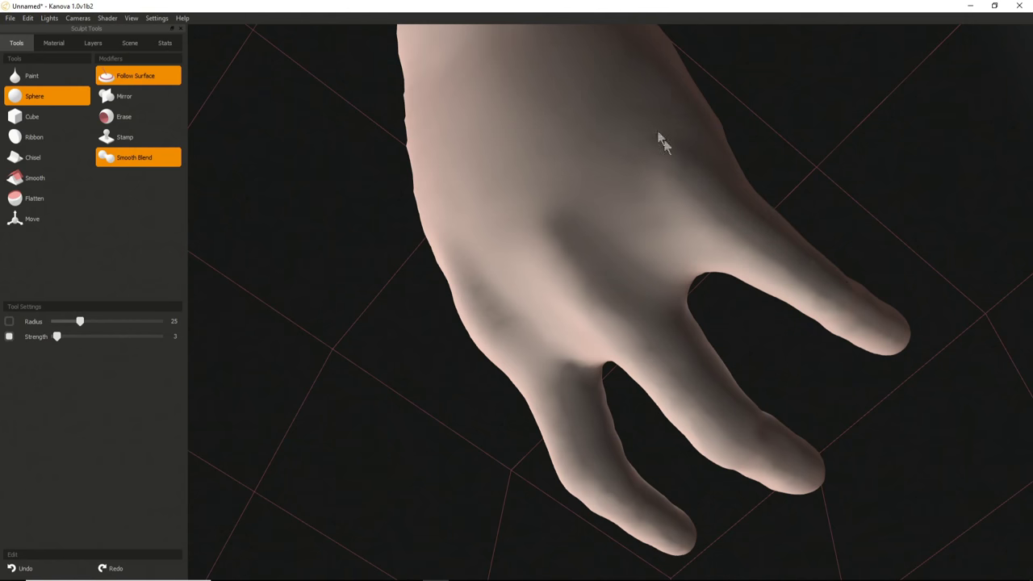
middle_drag(646, 108, 676, 184)
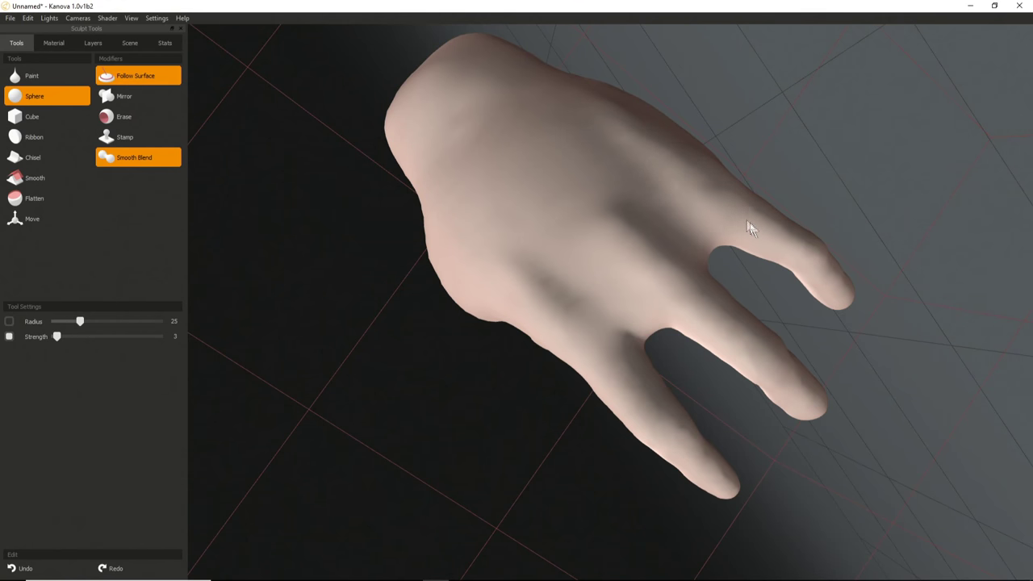
Sculpt a hollow and soft folds into the middle of the palm at radius 25 and strength 3.
middle_drag(641, 224, 531, 282)
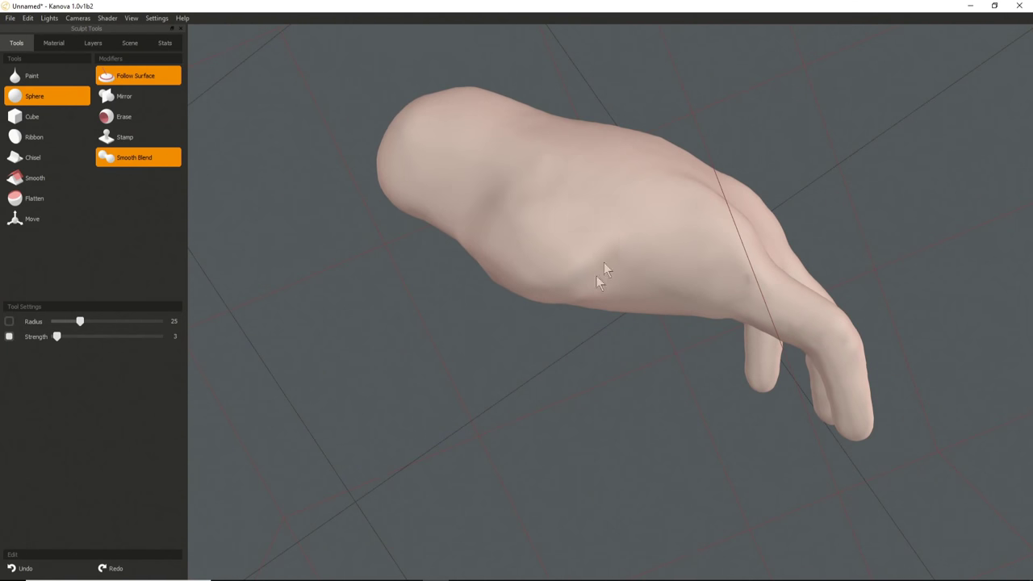
middle_drag(553, 267, 573, 218)
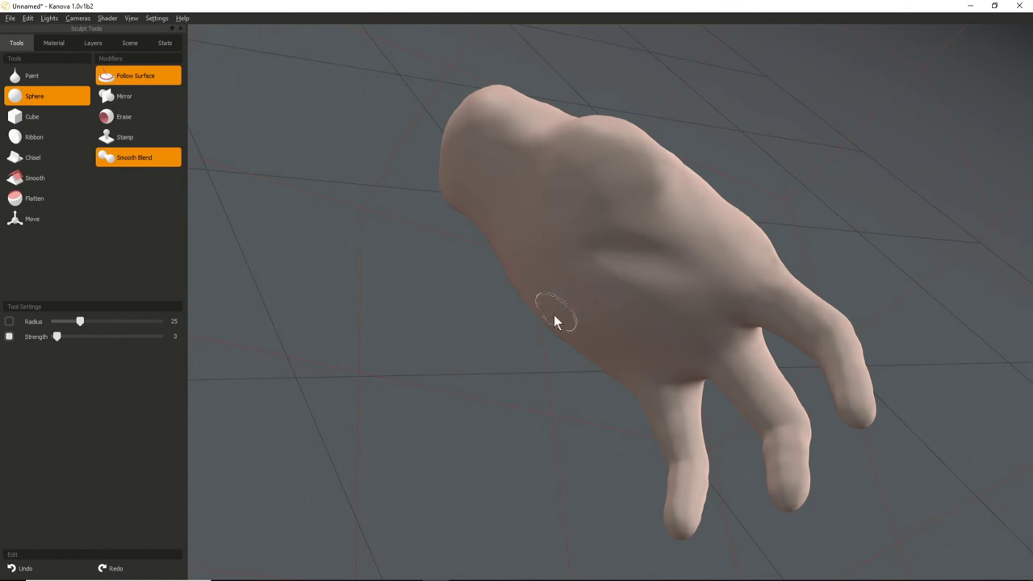
middle_drag(553, 321, 592, 225)
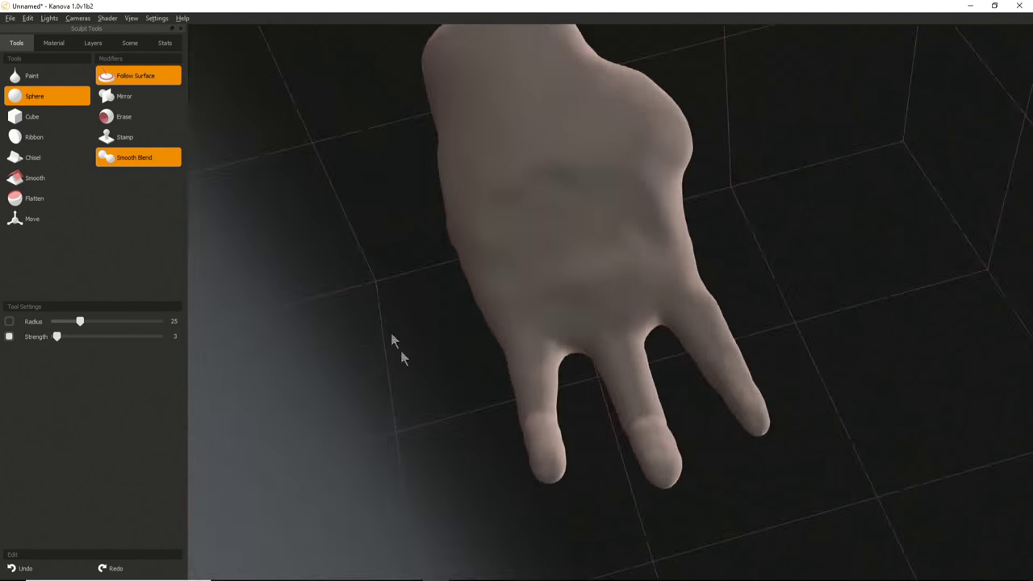
middle_drag(392, 341, 666, 350)
scroll(489, 296, up, 3)
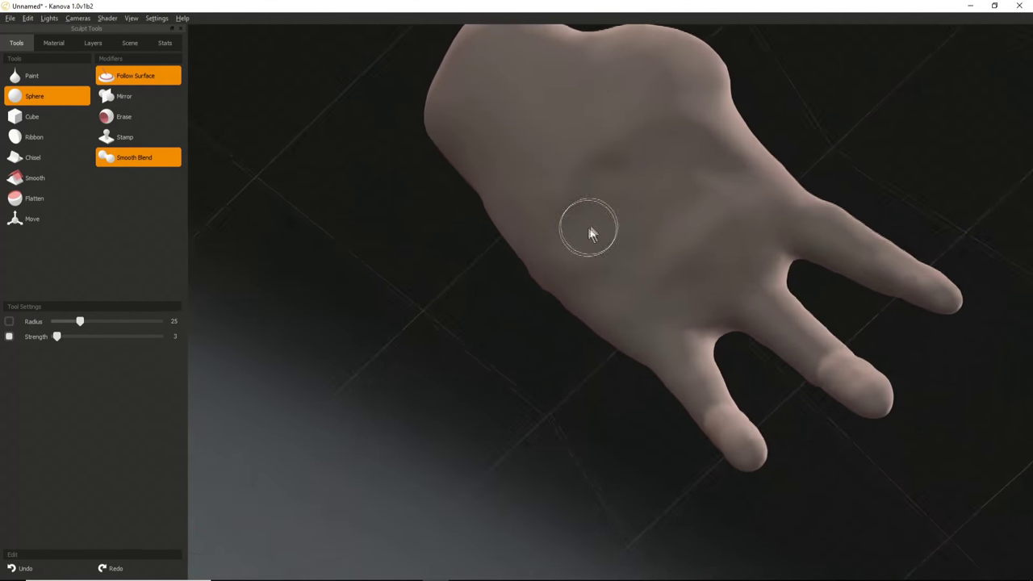
middle_drag(586, 231, 570, 172)
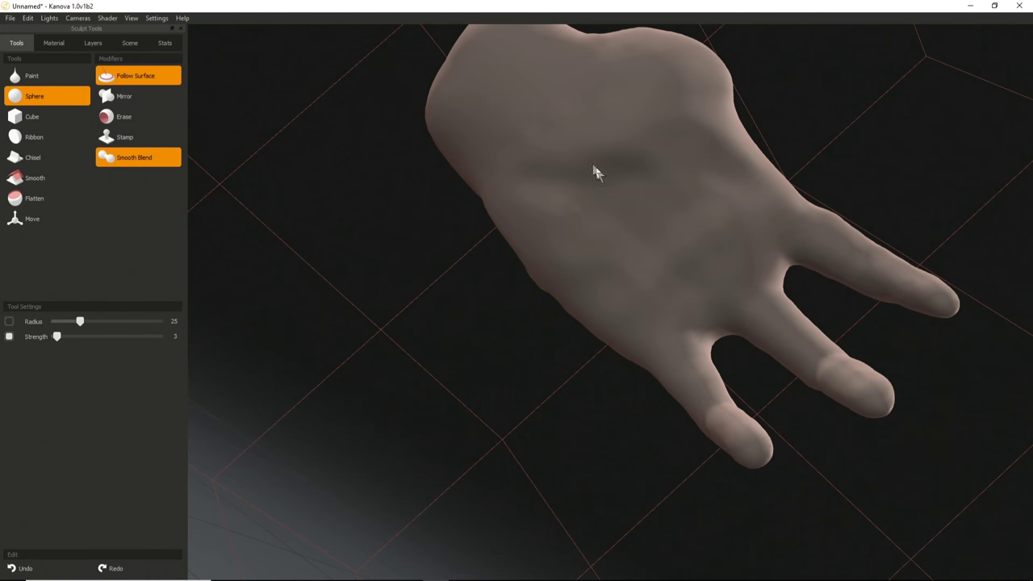
Enlarge the brush radius to 39 and blend the hollow across the palm.
alt+drag(588, 197, 563, 189)
scroll(563, 188, up, 5)
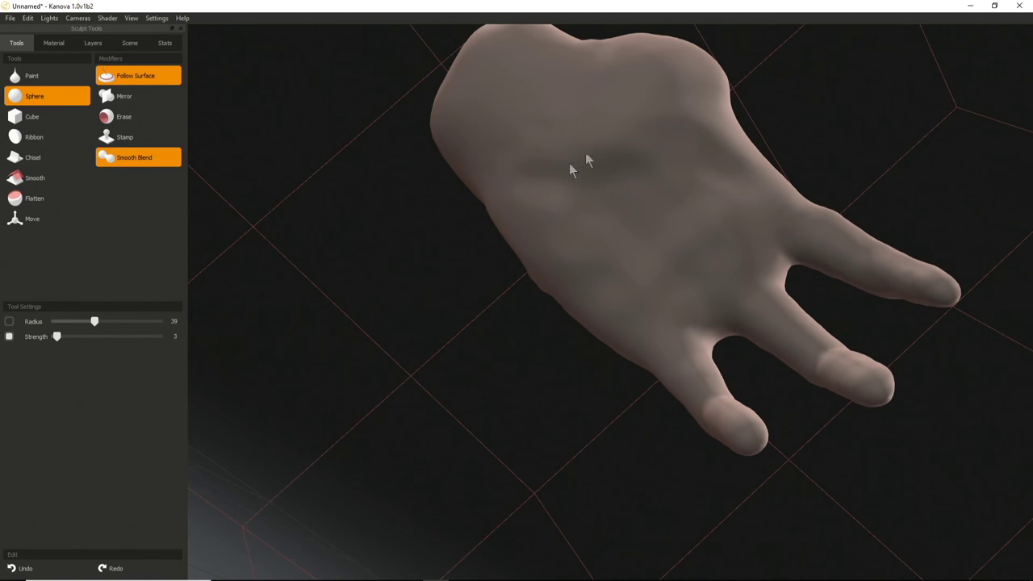
alt+drag(655, 292, 620, 270)
mouse_move(627, 276)
middle_down()
mouse_move(568, 259)
mouse_move(614, 235)
middle_up()
Set the brush radius to 32 and shape the finger bases and knuckles, keeping strength at 3.
scroll(592, 234, down, 2)
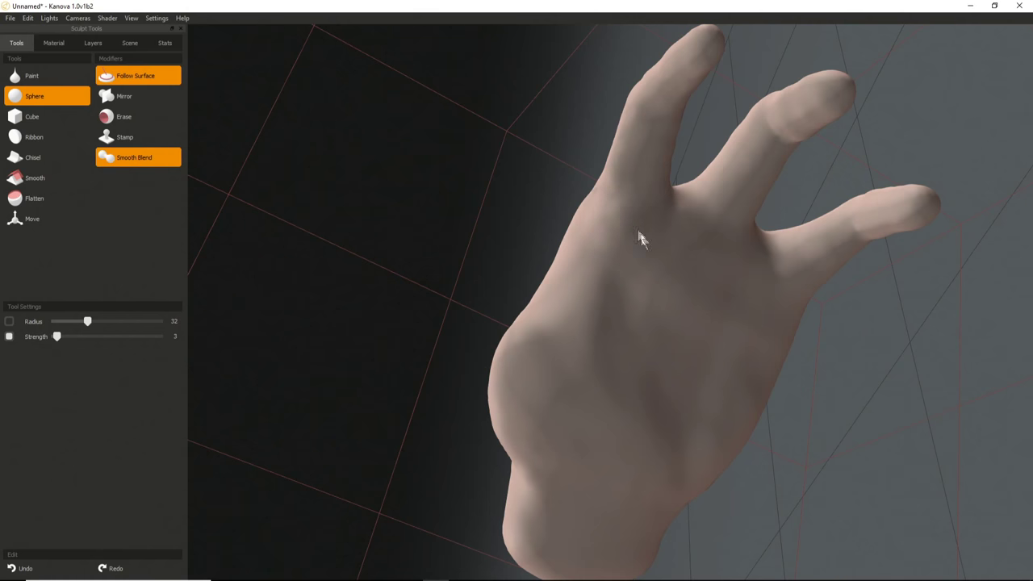
mouse_move(581, 223)
middle_down()
mouse_move(648, 228)
mouse_move(664, 244)
middle_up()
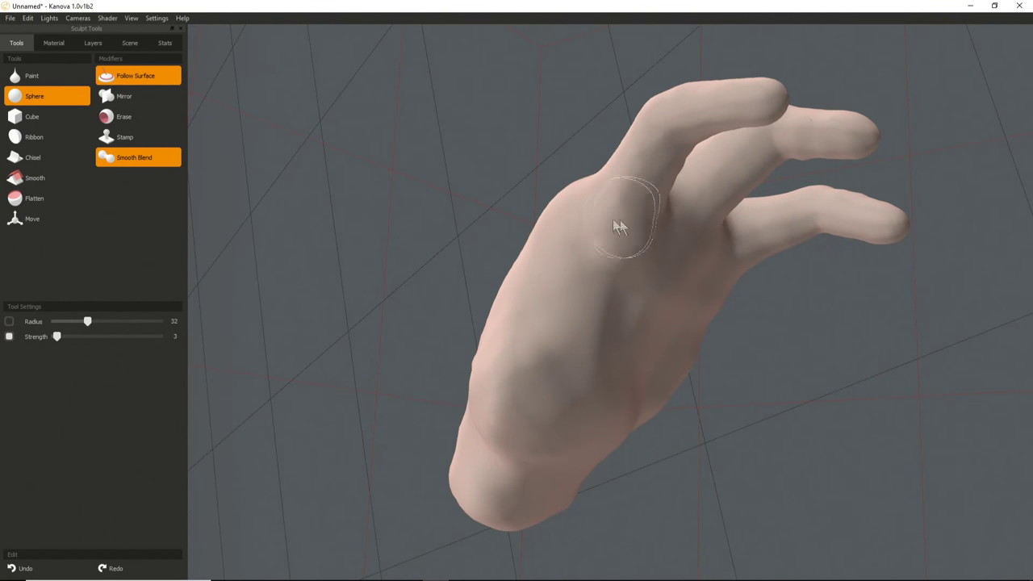
mouse_move(615, 220)
middle_down()
mouse_move(636, 218)
mouse_move(573, 213)
mouse_move(604, 210)
middle_up()
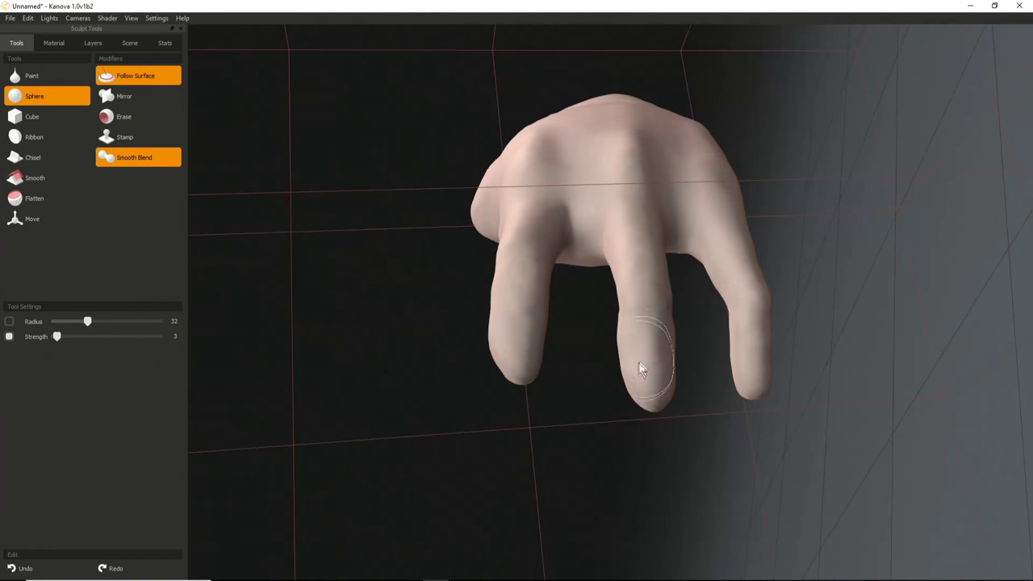
middle_drag(608, 302, 523, 354)
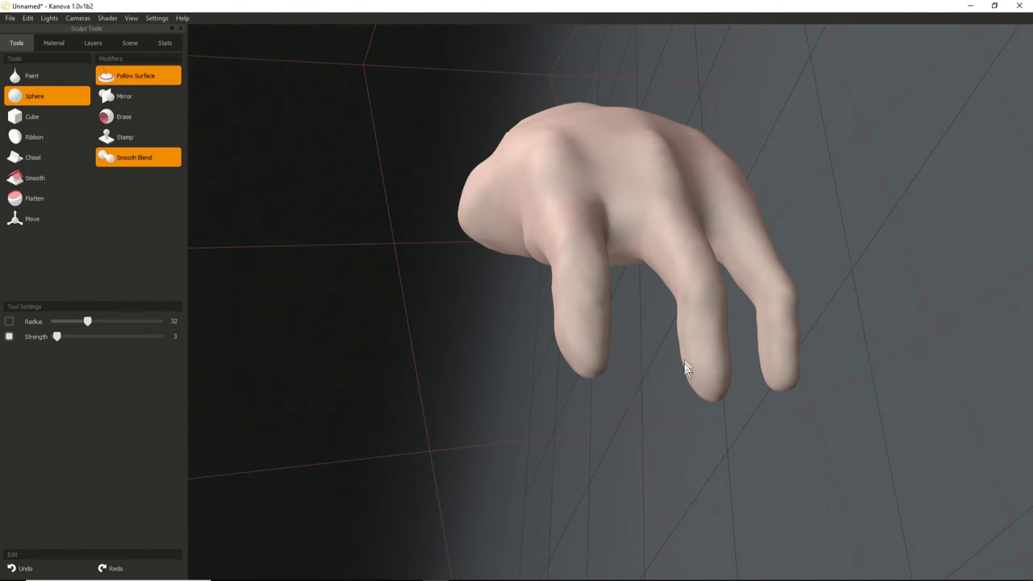
Set the brush radius to 22 and strength to 12, and extend the index finger with a bent tip toward the palm.
middle_drag(683, 326, 587, 334)
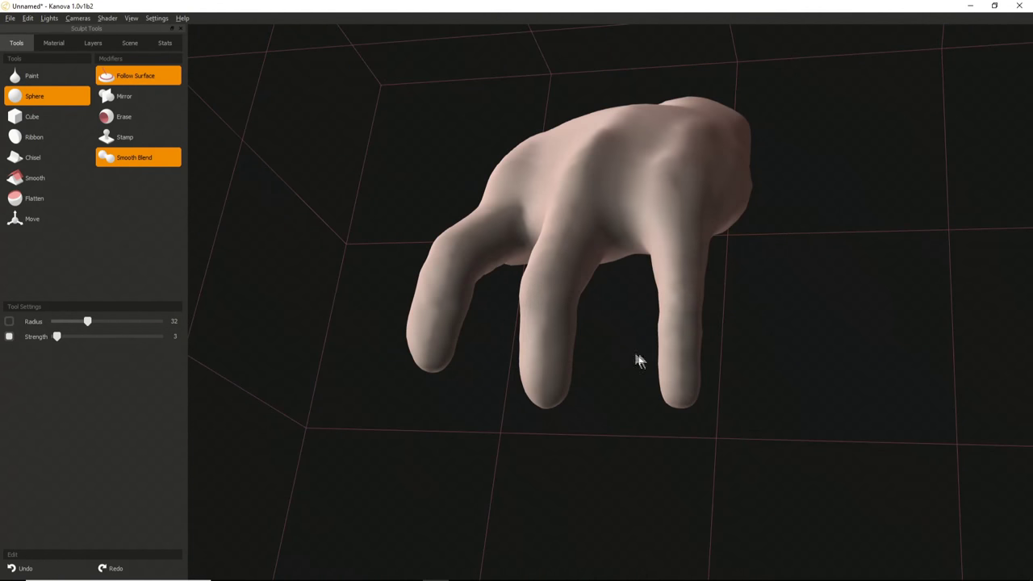
middle_drag(683, 397, 636, 203)
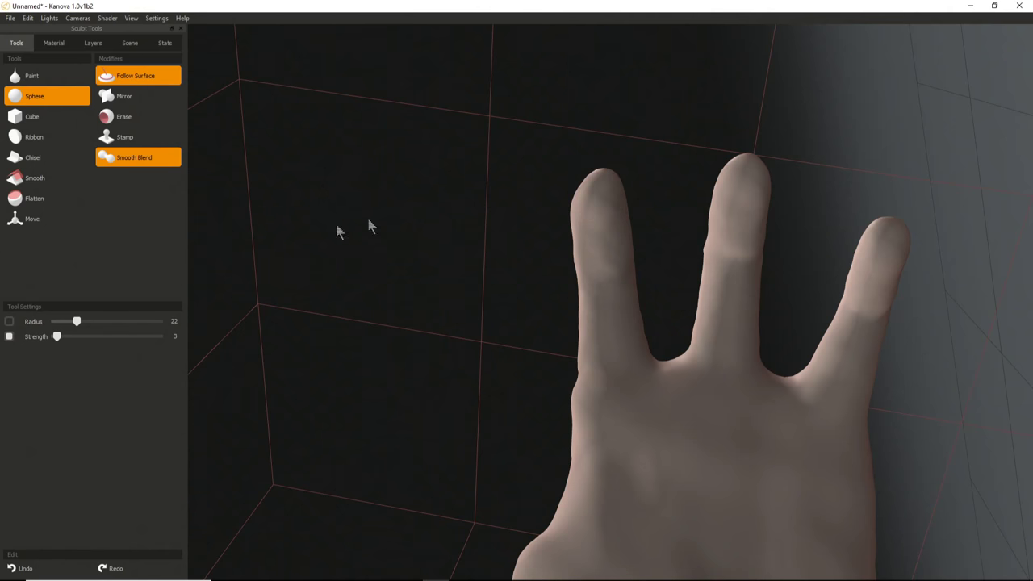
drag(63, 342, 69, 340)
mouse_move(591, 200)
mouse_down()
mouse_move(601, 185)
mouse_move(592, 210)
mouse_move(581, 191)
mouse_up()
mouse_move(634, 222)
middle_down()
mouse_move(657, 350)
mouse_move(634, 200)
middle_up()
mouse_move(595, 182)
mouse_down()
mouse_move(602, 195)
mouse_move(602, 175)
mouse_move(595, 189)
mouse_up()
mouse_move(601, 198)
middle_down()
mouse_move(570, 196)
mouse_move(623, 236)
middle_up()
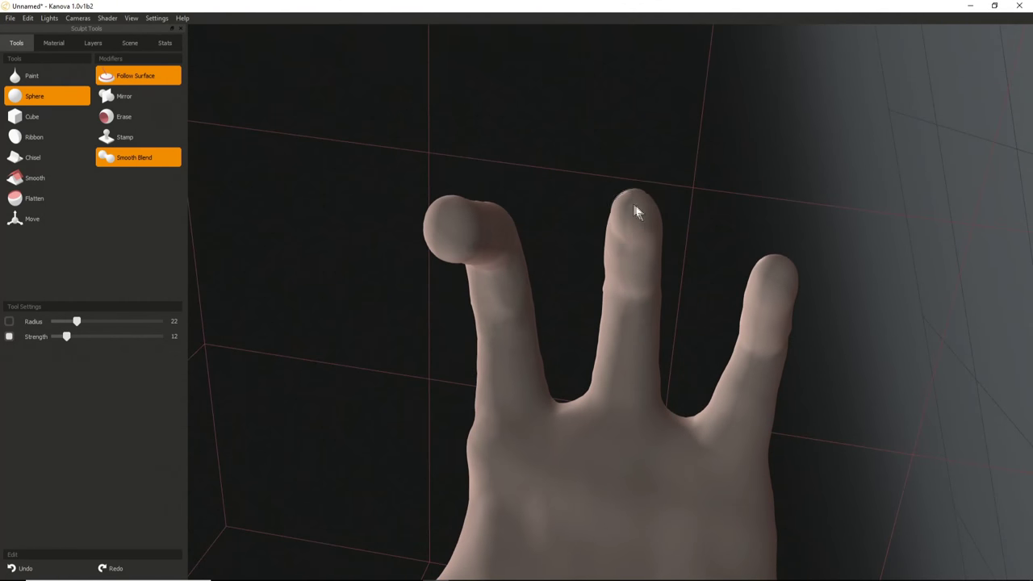
Add bent tips to the middle finger at radius 22 and the outer finger at radius 19, keeping strength at 12.
mouse_move(626, 230)
mouse_down()
mouse_move(633, 217)
mouse_move(617, 214)
mouse_up()
middle_drag(623, 278, 623, 212)
mouse_move(622, 212)
mouse_down()
mouse_move(640, 214)
mouse_move(612, 212)
mouse_up()
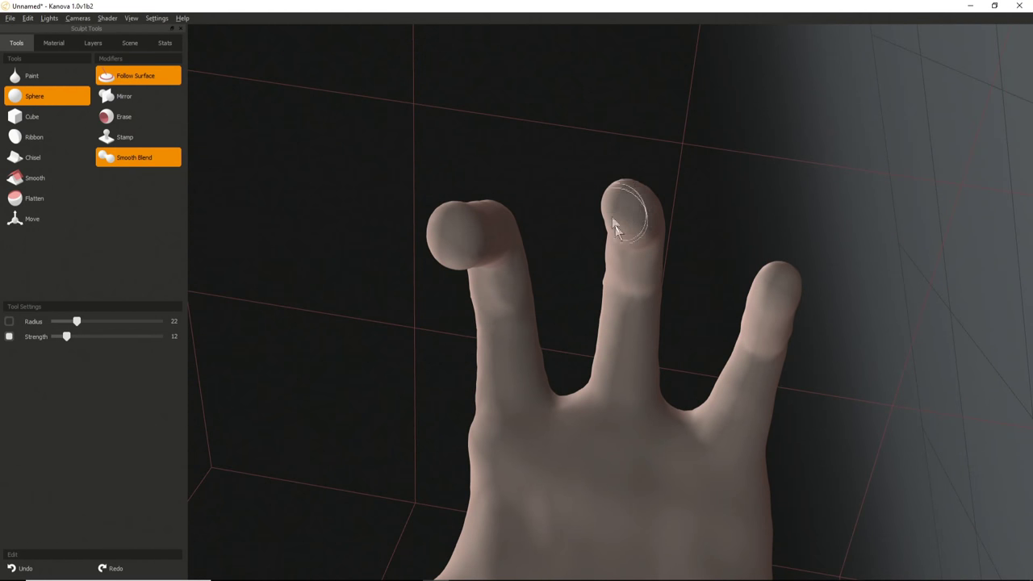
key(bracketright)
drag(683, 244, 674, 255)
middle_drag(672, 271, 670, 253)
mouse_move(669, 246)
mouse_down()
mouse_move(674, 227)
mouse_move(676, 240)
mouse_up()
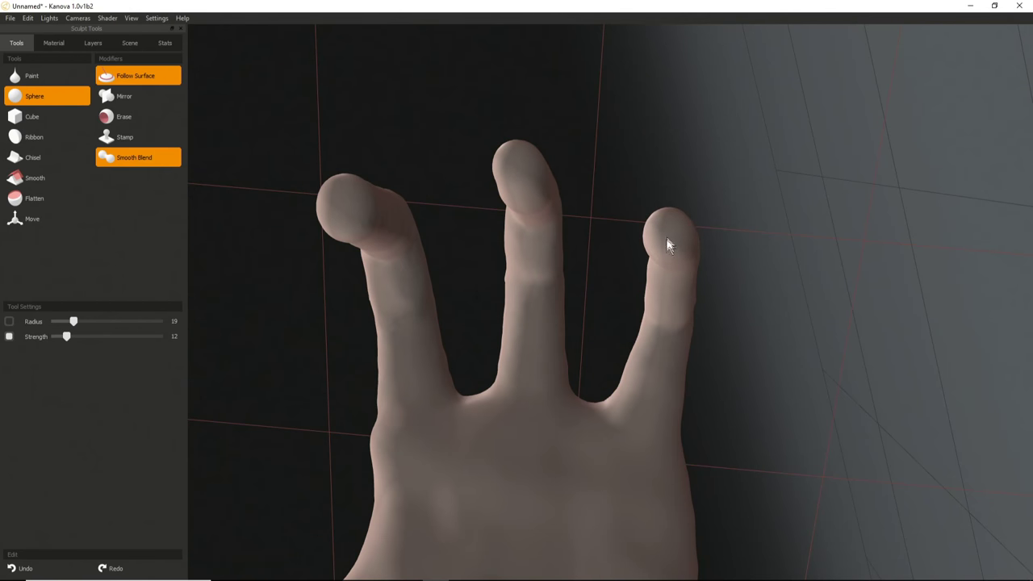
mouse_move(671, 231)
mouse_down()
mouse_move(676, 252)
mouse_move(675, 240)
mouse_move(657, 241)
mouse_up()
Enlarge the brush radius to 28 and lengthen and thicken the end segments of the three fingers at strength 12.
middle_drag(489, 284, 526, 260)
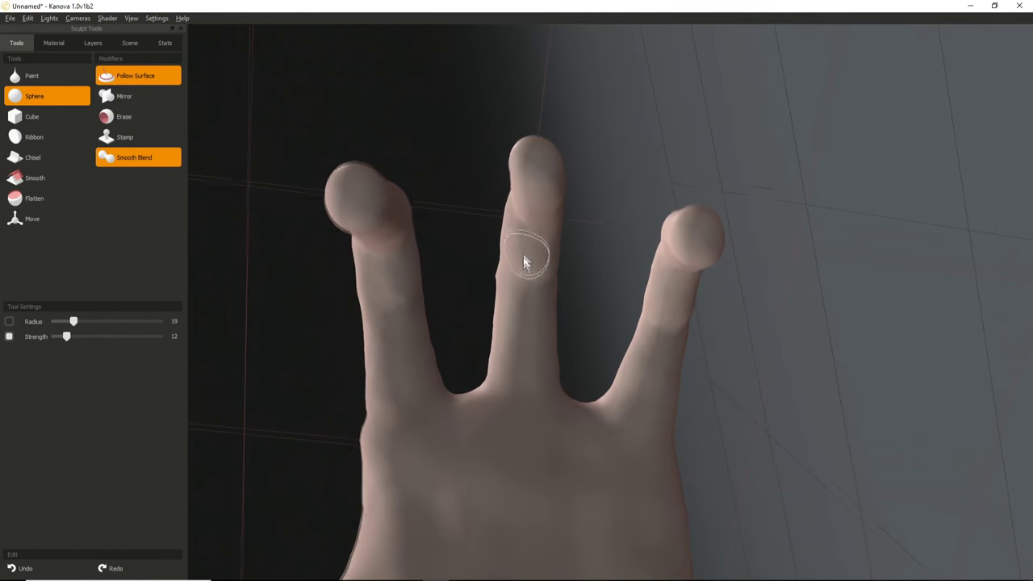
middle_drag(543, 166, 553, 299)
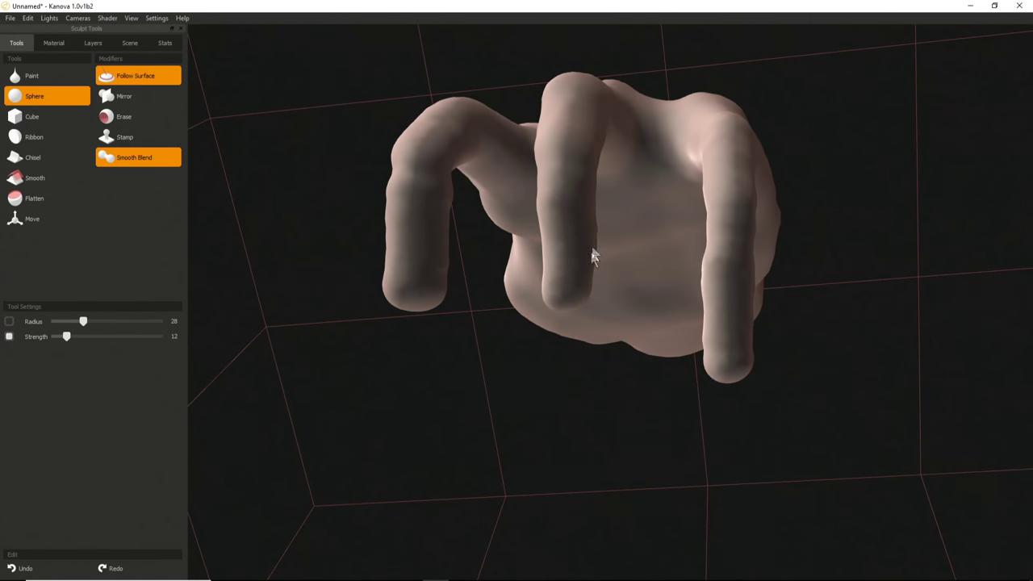
mouse_move(591, 221)
middle_down()
mouse_move(668, 288)
mouse_move(667, 271)
mouse_move(605, 242)
middle_up()
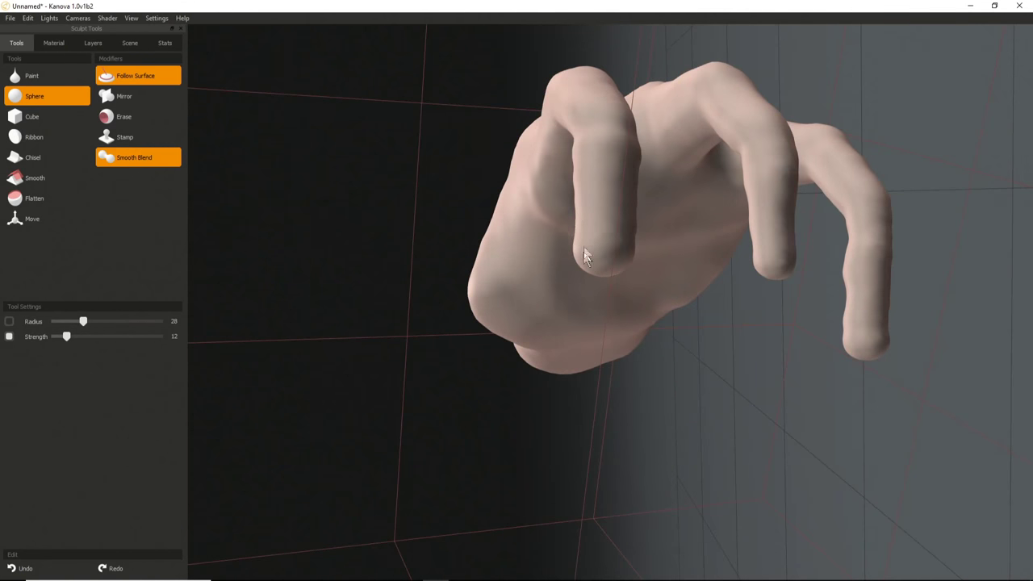
drag(577, 255, 587, 179)
mouse_move(578, 155)
middle_down()
mouse_move(570, 201)
mouse_move(417, 272)
middle_up()
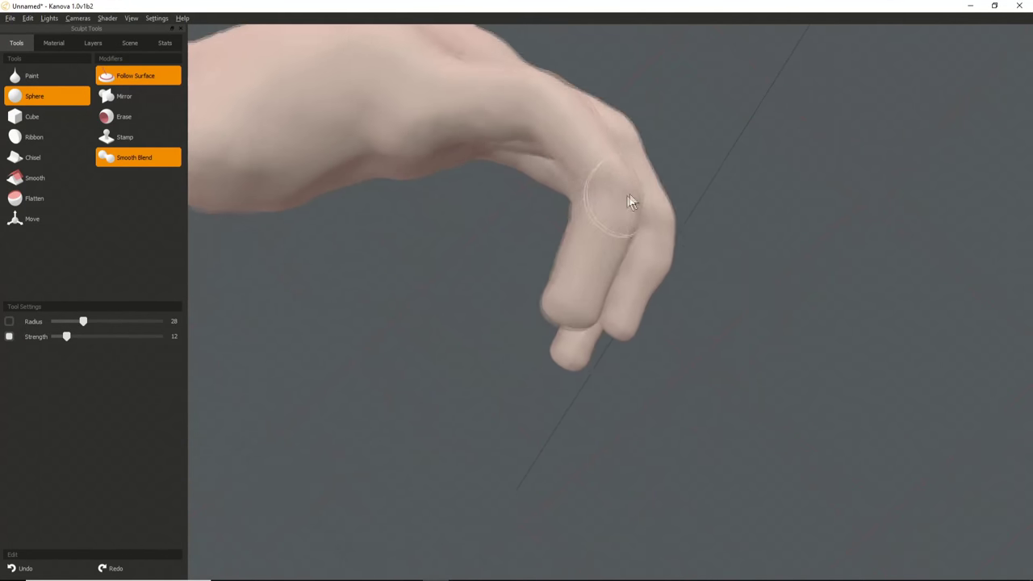
mouse_move(629, 201)
middle_down()
mouse_move(724, 252)
mouse_move(495, 221)
mouse_move(479, 240)
mouse_move(625, 362)
mouse_move(478, 297)
middle_up()
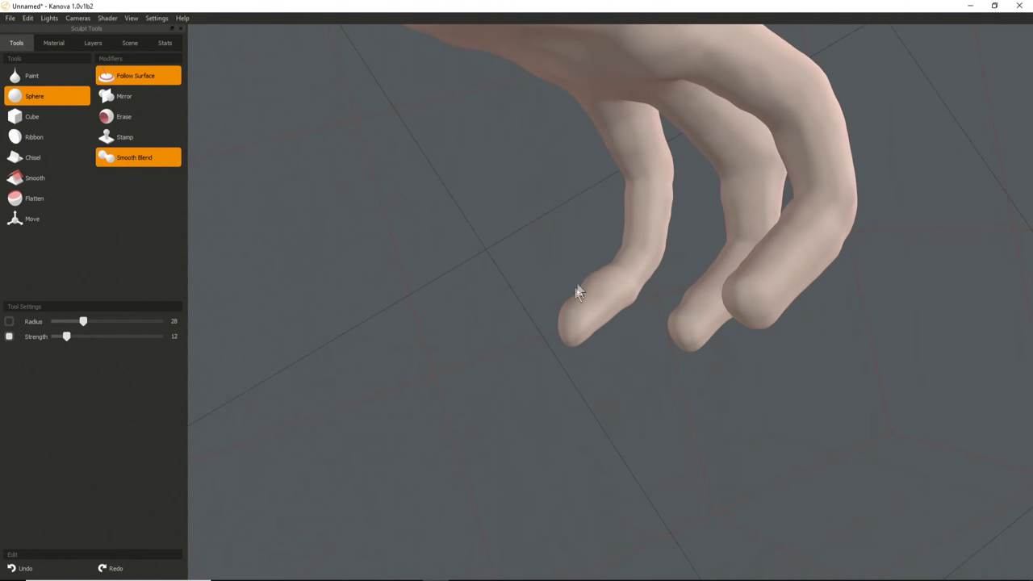
middle_drag(601, 289, 669, 266)
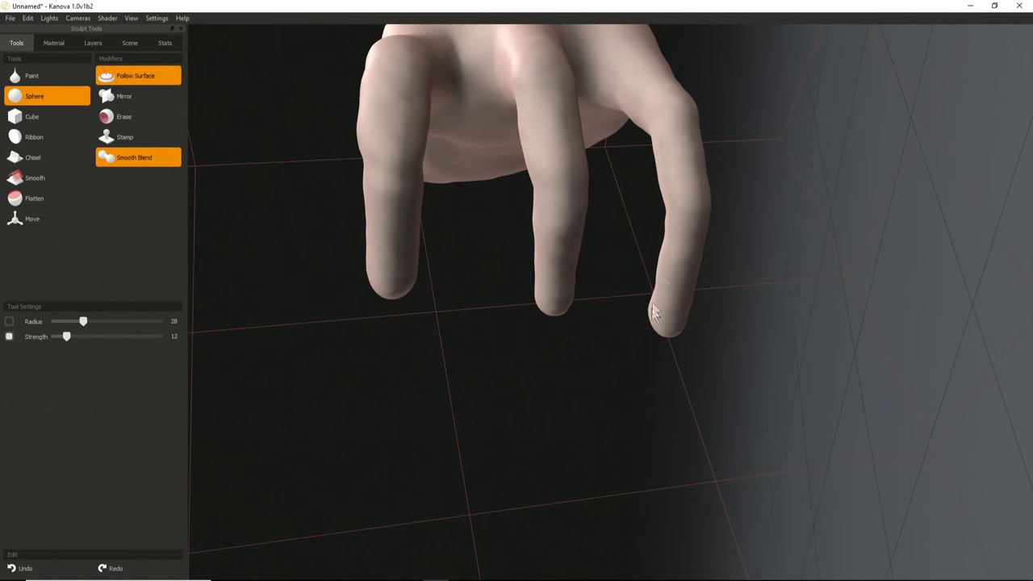
Set the brush radius to 20 and shape the index finger's base and knuckle groove at strength 12.
middle_drag(643, 270, 838, 294)
middle_drag(752, 298, 617, 265)
scroll(588, 206, down, 3)
scroll(579, 209, up, 1)
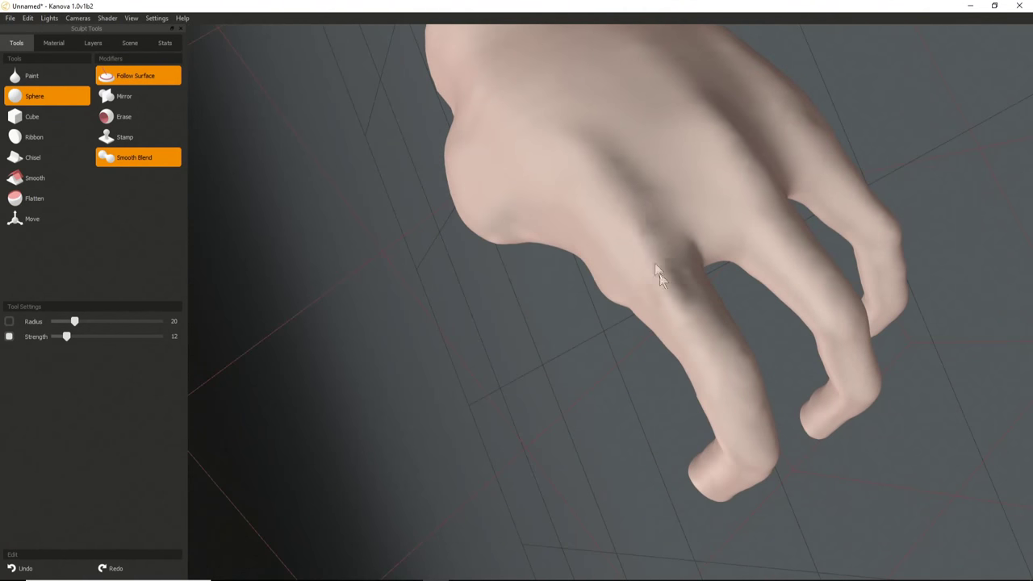
drag(655, 265, 720, 367)
mouse_move(599, 164)
mouse_down()
mouse_move(725, 345)
mouse_move(624, 310)
mouse_up()
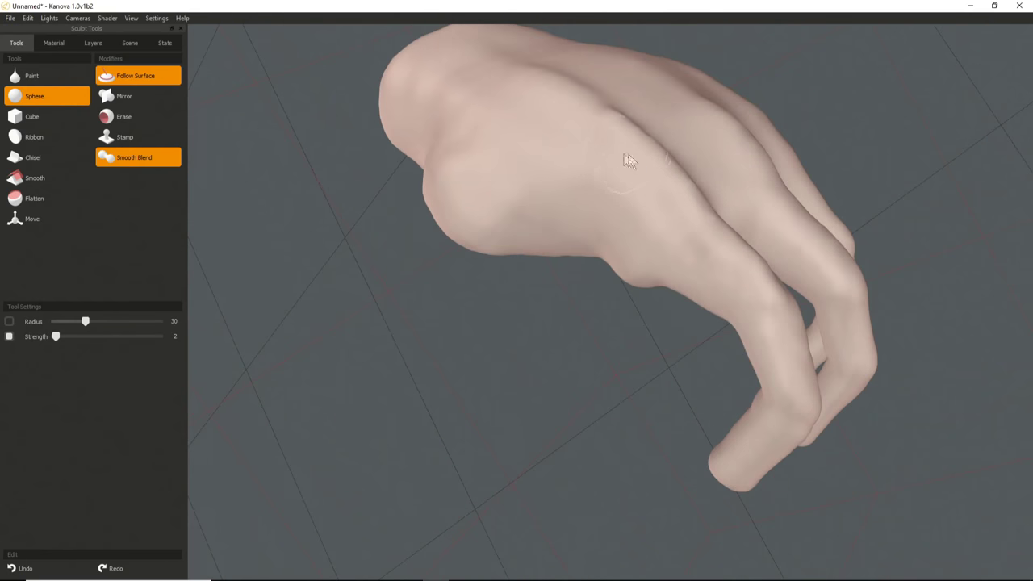
Set the brush radius to 45 and strength to 16, and shape the back of the hand from the knuckles toward the wrist.
key(bracketright)
right_drag(648, 240, 667, 245)
alt+drag(666, 246, 613, 251)
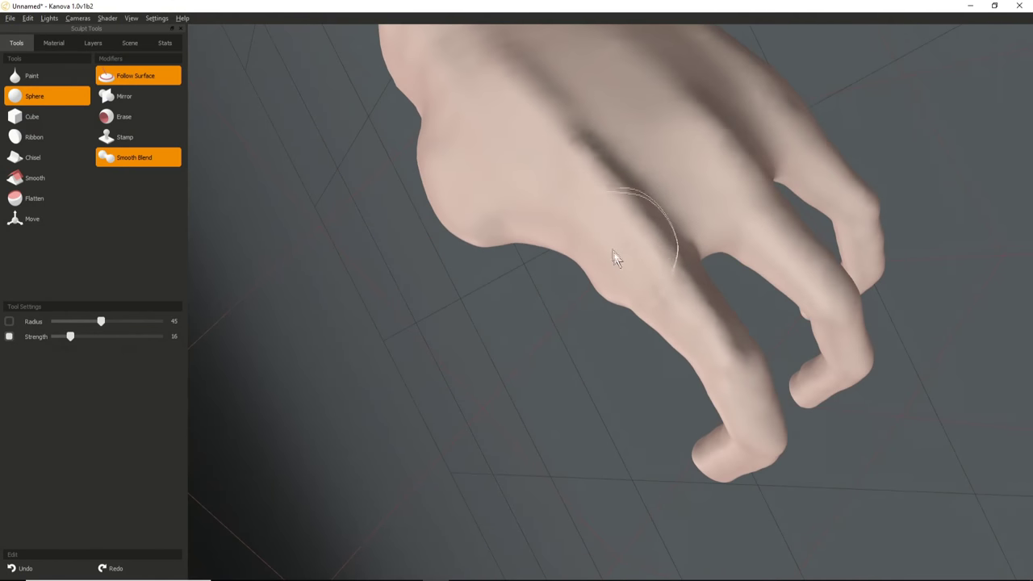
right_drag(615, 258, 586, 238)
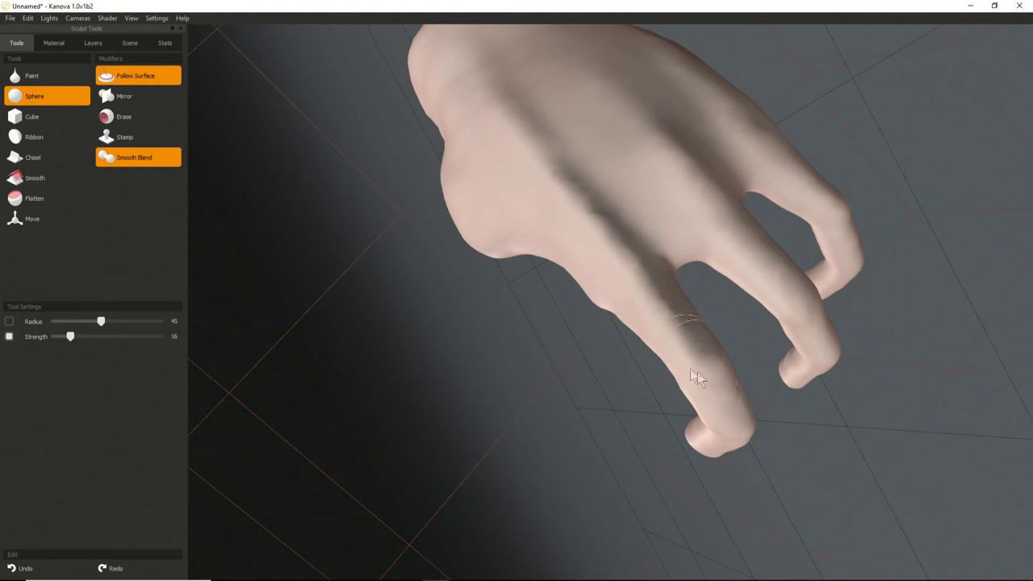
right_drag(697, 372, 737, 242)
mouse_move(677, 224)
right_down()
mouse_move(654, 300)
mouse_move(696, 212)
right_up()
mouse_move(575, 94)
right_down()
mouse_move(618, 169)
mouse_move(701, 266)
mouse_move(595, 200)
mouse_move(613, 171)
right_up()
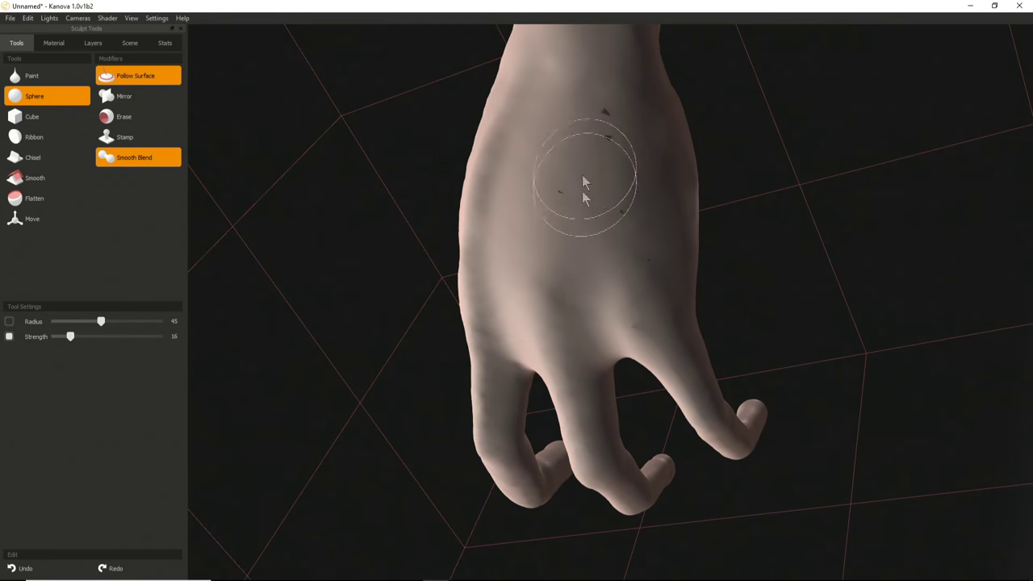
Enlarge the brush radius to 47 and round the back and thumb side of the hand at strength 16.
mouse_move(615, 244)
right_down()
mouse_move(633, 213)
mouse_move(679, 318)
right_up()
right_drag(526, 309, 584, 230)
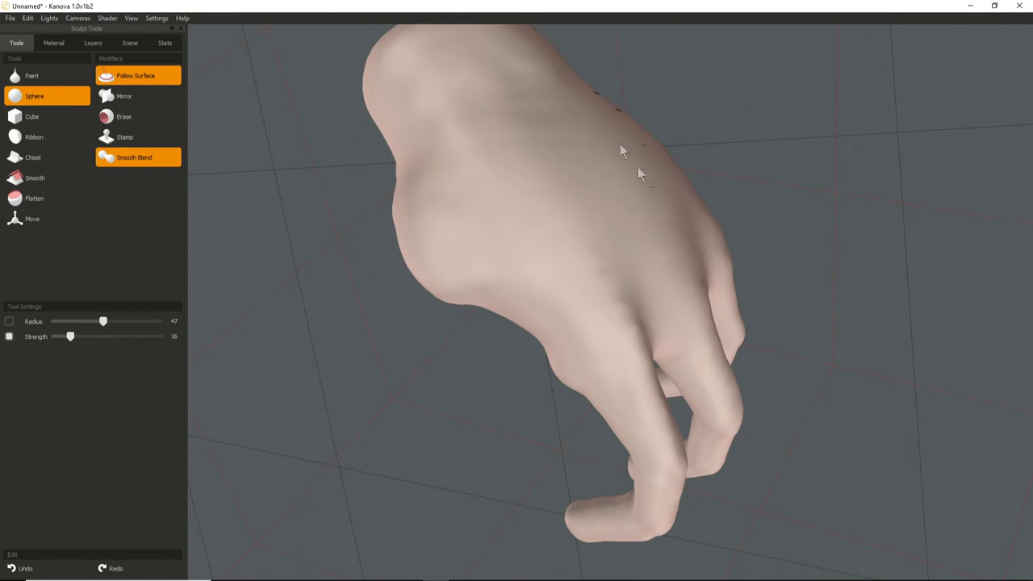
right_drag(605, 129, 523, 280)
right_drag(600, 128, 604, 211)
Build a thumb stub out from the side of the palm near the wrist.
mouse_move(658, 187)
right_down()
mouse_move(511, 277)
mouse_move(567, 215)
mouse_move(599, 273)
mouse_move(596, 306)
right_up()
right_drag(596, 306, 568, 316)
mouse_move(593, 306)
right_down()
mouse_move(549, 325)
mouse_move(595, 316)
right_up()
drag(595, 315, 609, 321)
mouse_move(609, 321)
right_down()
mouse_move(602, 294)
mouse_move(636, 323)
right_up()
mouse_move(636, 322)
mouse_down()
mouse_move(622, 329)
mouse_move(629, 336)
mouse_move(608, 320)
mouse_move(631, 316)
mouse_move(620, 333)
mouse_move(610, 299)
mouse_move(604, 338)
mouse_up()
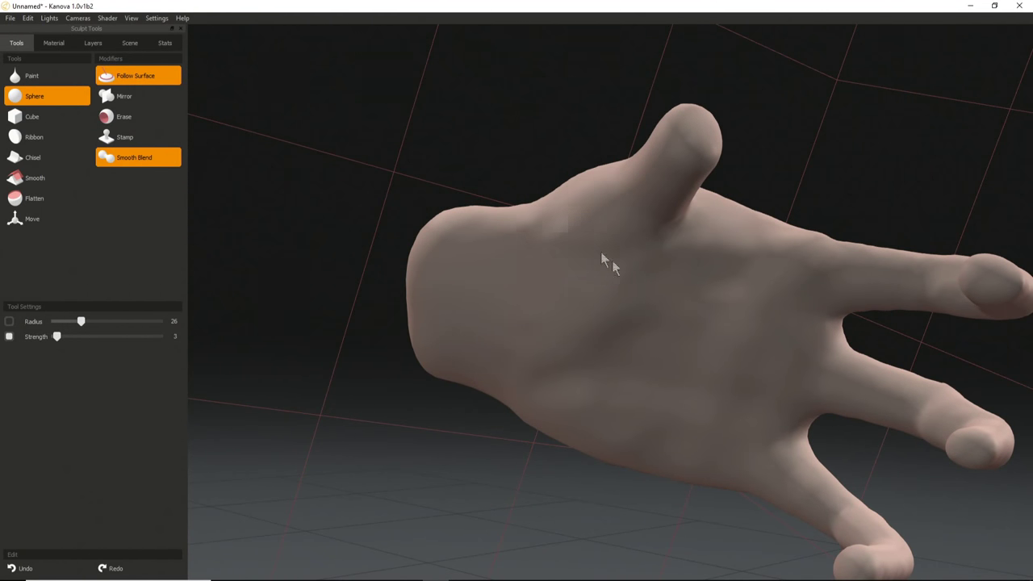
Blend the thumb's base into the palm at radius 26 and strength 3.
drag(586, 179, 592, 208)
mouse_move(592, 207)
middle_down()
mouse_move(465, 473)
mouse_move(540, 259)
mouse_move(368, 332)
mouse_move(507, 261)
mouse_move(406, 277)
mouse_move(546, 357)
mouse_move(544, 389)
middle_up()
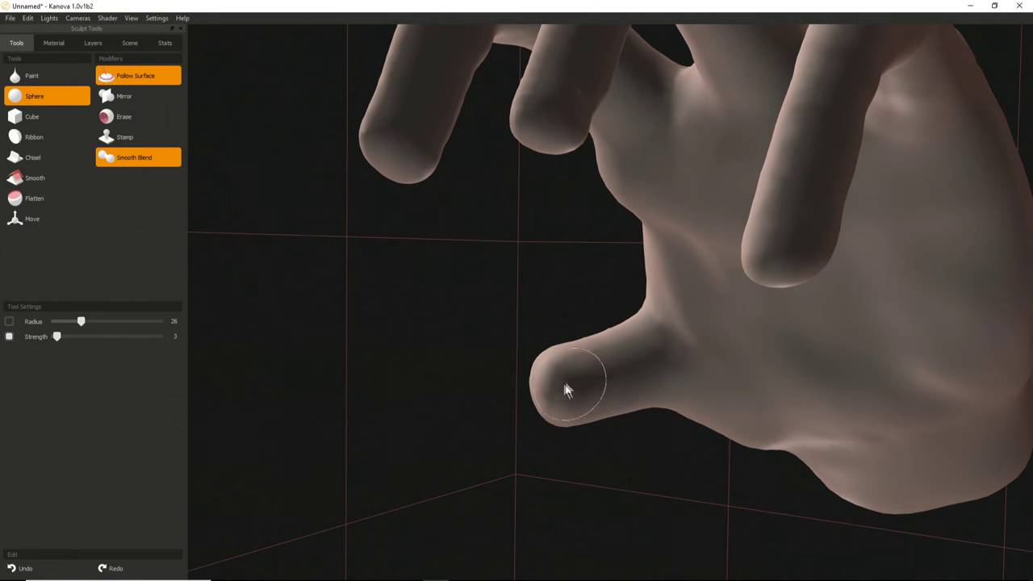
mouse_move(551, 390)
mouse_down()
mouse_move(560, 369)
mouse_move(573, 404)
mouse_move(543, 396)
mouse_move(555, 381)
mouse_move(540, 392)
mouse_move(648, 322)
mouse_move(655, 511)
mouse_move(549, 325)
mouse_move(724, 423)
mouse_up()
Set the strength to 14 and extend the thumb with a second, bent segment at radius 26.
mouse_move(725, 428)
middle_down()
mouse_move(546, 210)
mouse_move(589, 350)
mouse_move(628, 258)
middle_up()
mouse_move(551, 263)
middle_down()
mouse_move(627, 196)
mouse_move(491, 339)
mouse_move(604, 208)
mouse_move(566, 268)
middle_up()
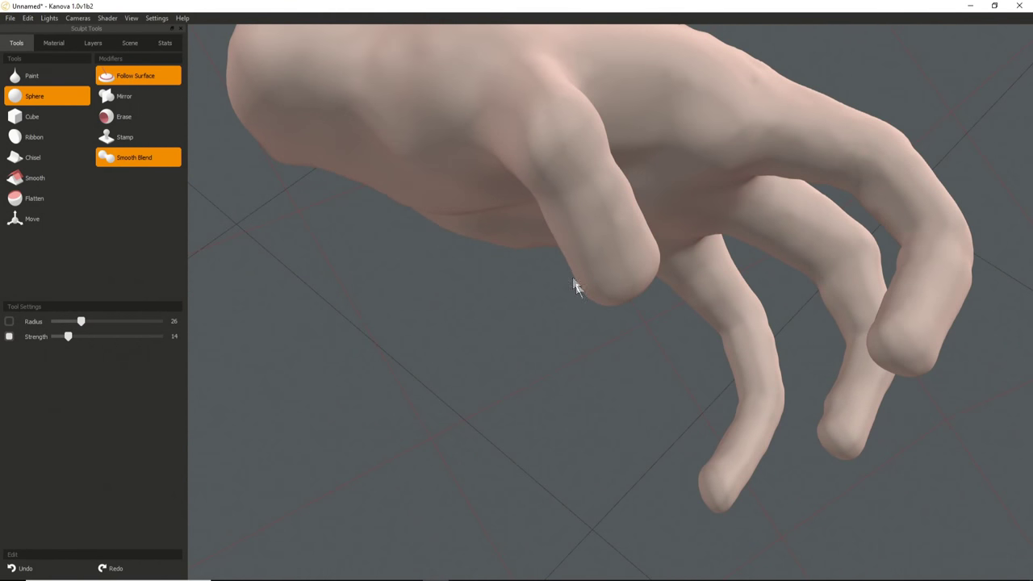
mouse_move(570, 324)
middle_down()
mouse_move(657, 138)
mouse_move(614, 242)
mouse_move(550, 206)
mouse_move(581, 357)
mouse_move(626, 288)
mouse_move(341, 296)
mouse_move(610, 275)
mouse_move(398, 207)
mouse_move(428, 257)
mouse_move(440, 258)
middle_up()
middle_drag(657, 270, 669, 271)
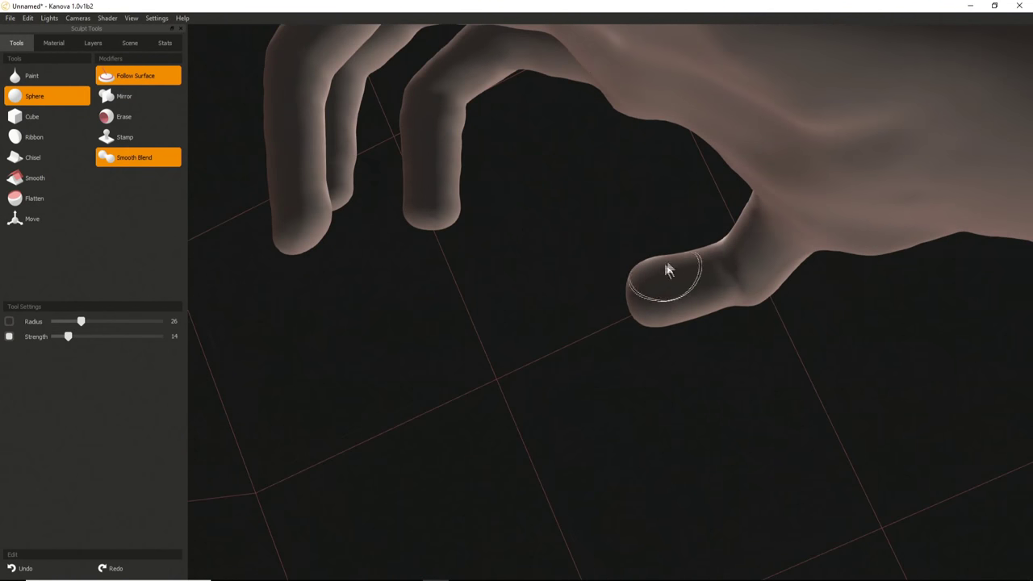
middle_drag(725, 286, 729, 234)
middle_drag(761, 174, 506, 360)
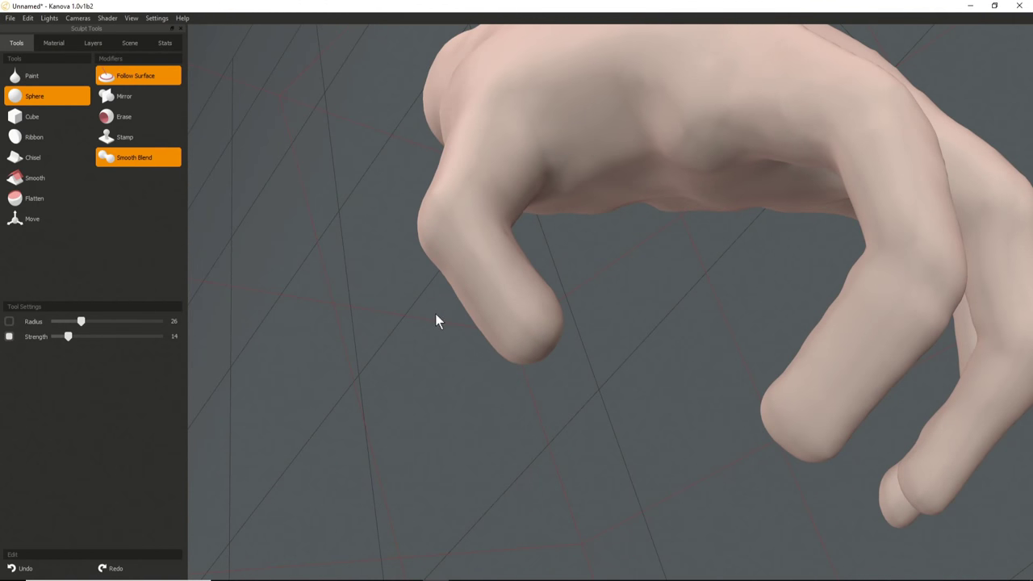
Set the brush radius to 37 and strength to 3, and soften the hollow and folds of the palm.
middle_drag(374, 302, 390, 250)
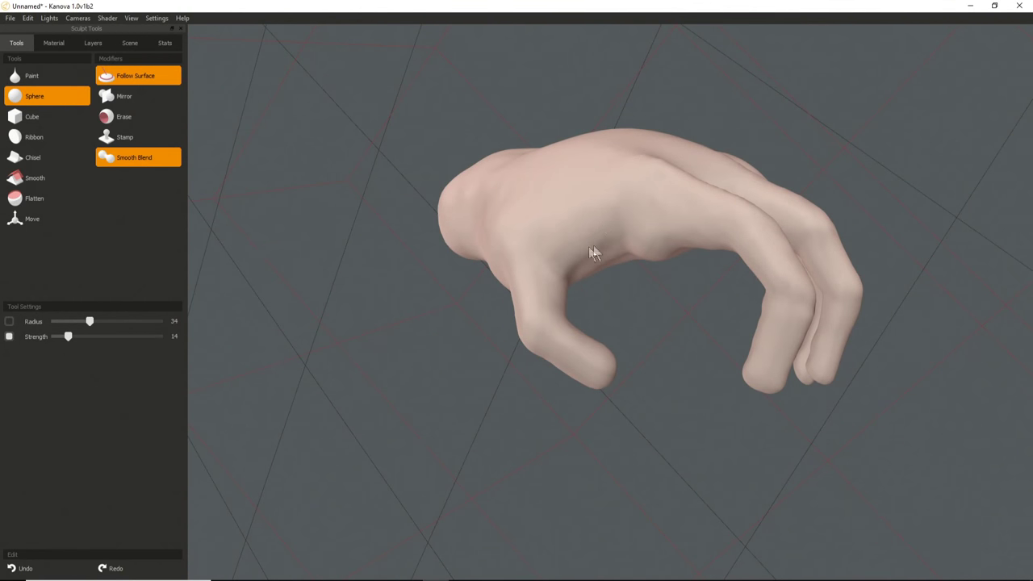
middle_drag(469, 288, 383, 327)
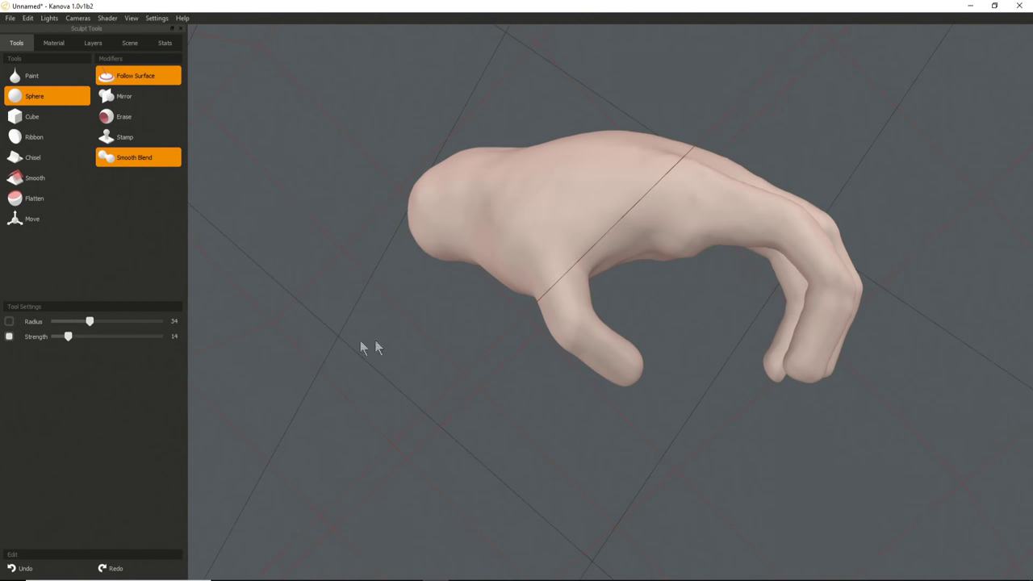
key(shift+])
middle_drag(505, 333, 565, 191)
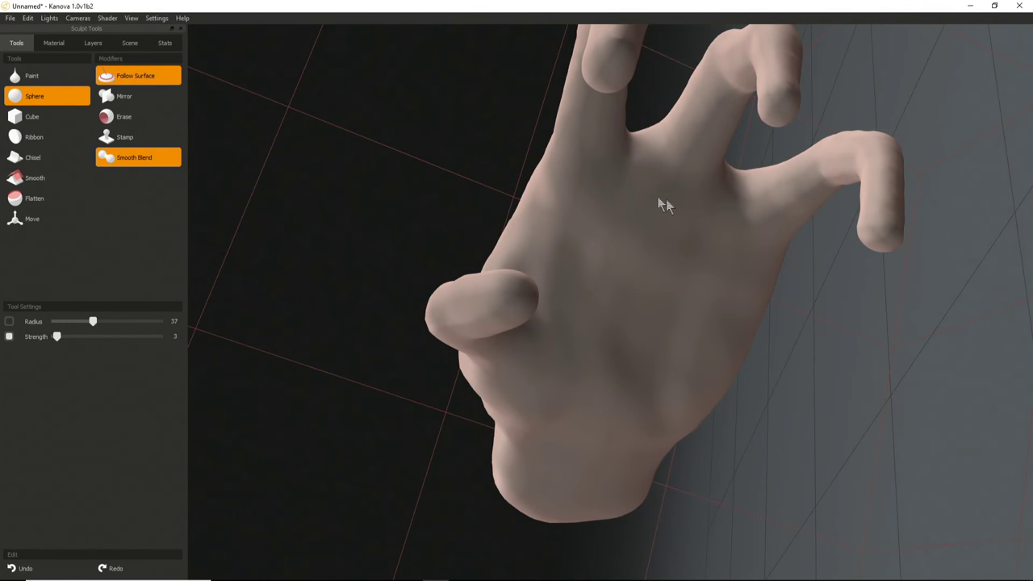
right_drag(643, 335, 662, 347)
middle_drag(650, 325, 625, 279)
Set the brush radius to 57 and strength to 18, and even out the back of the hand and the wrist.
middle_drag(699, 332, 538, 268)
mouse_move(520, 192)
middle_down()
mouse_move(434, 524)
mouse_move(514, 254)
middle_up()
right_drag(514, 254, 608, 257)
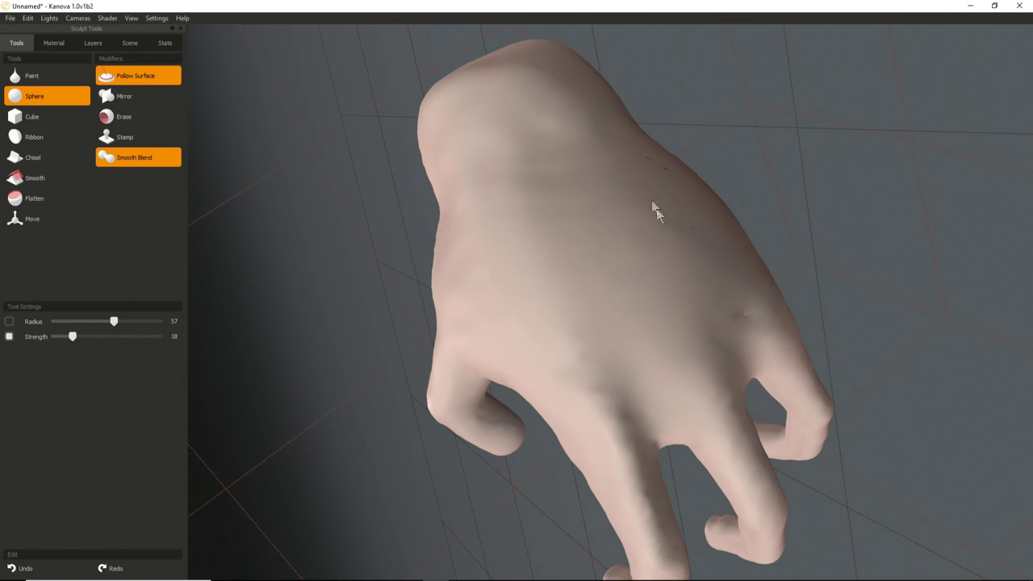
mouse_move(609, 390)
middle_down()
mouse_move(663, 284)
mouse_move(665, 247)
middle_up()
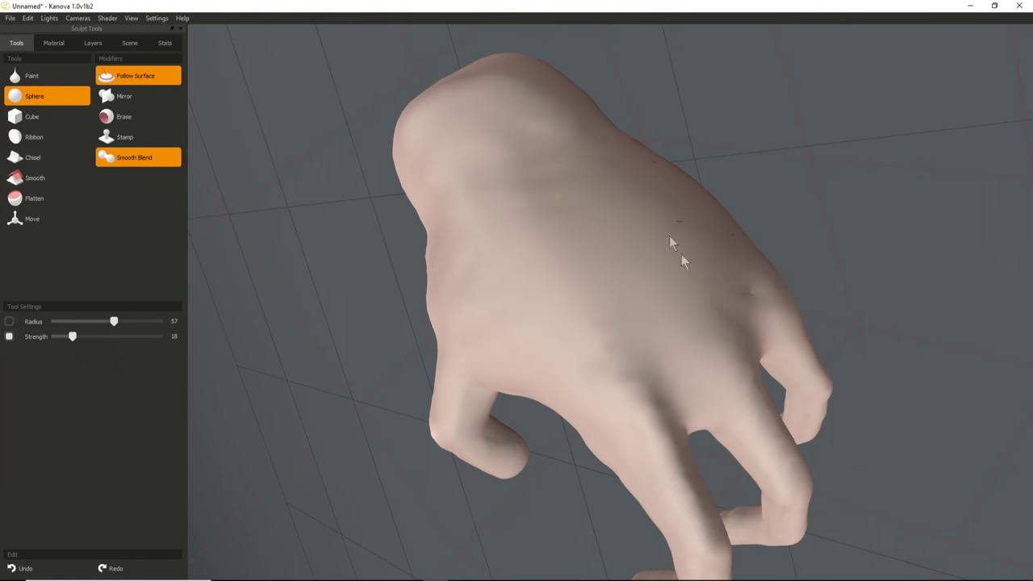
mouse_move(569, 358)
middle_down()
mouse_move(772, 277)
mouse_move(439, 345)
middle_up()
Set the brush radius to 43 and strength to 41, and blend the surfaces across the back of the hand and palm.
scroll(612, 276, down, 3)
mouse_move(663, 313)
mouse_down()
mouse_move(634, 251)
mouse_move(629, 267)
mouse_up()
right_drag(627, 267, 665, 278)
middle_drag(665, 278, 613, 287)
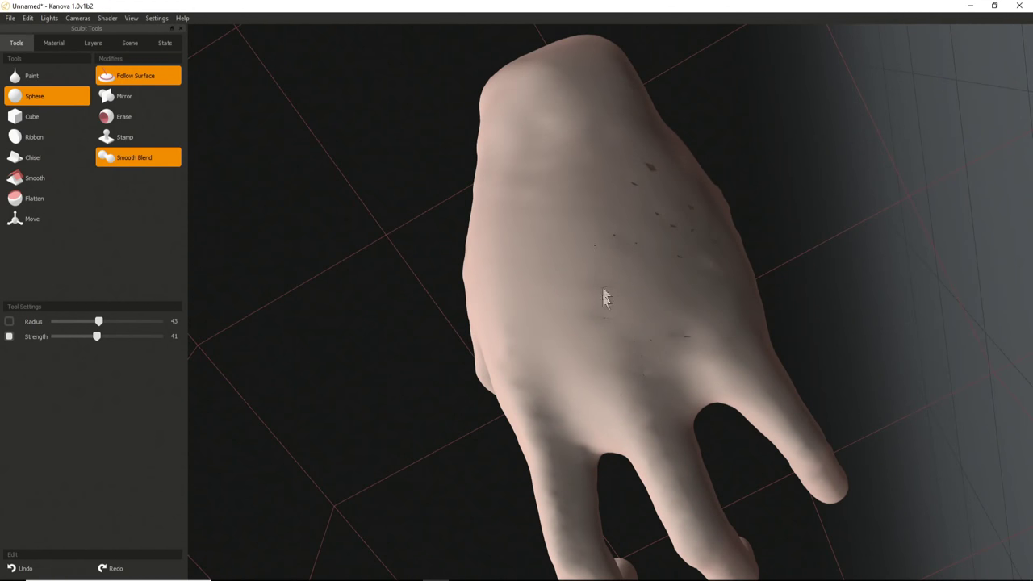
mouse_move(540, 313)
middle_down()
mouse_move(617, 276)
mouse_move(577, 262)
middle_up()
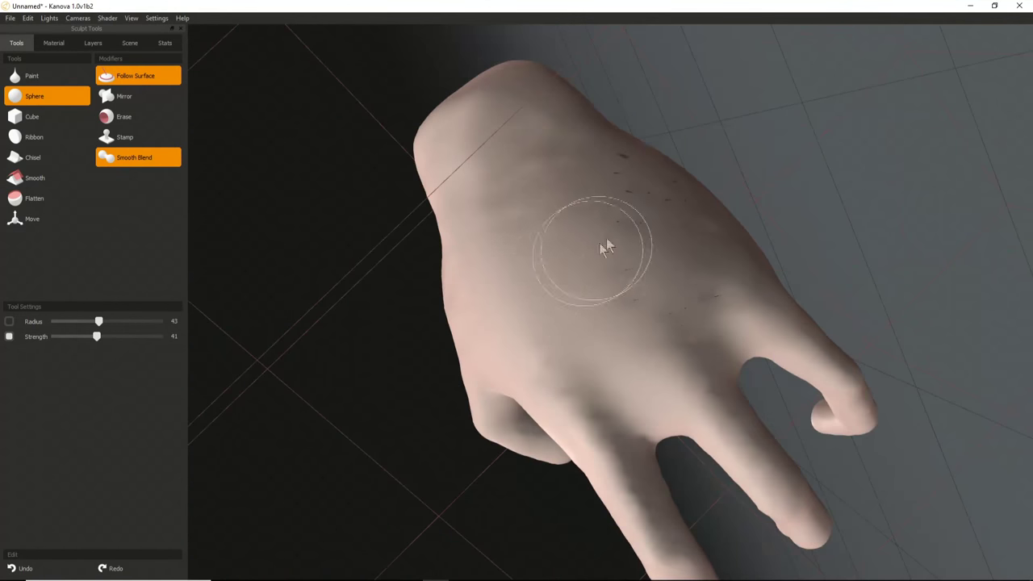
middle_drag(613, 219, 615, 244)
mouse_move(514, 359)
middle_down()
mouse_move(468, 466)
mouse_move(634, 249)
mouse_move(562, 223)
mouse_move(625, 230)
middle_up()
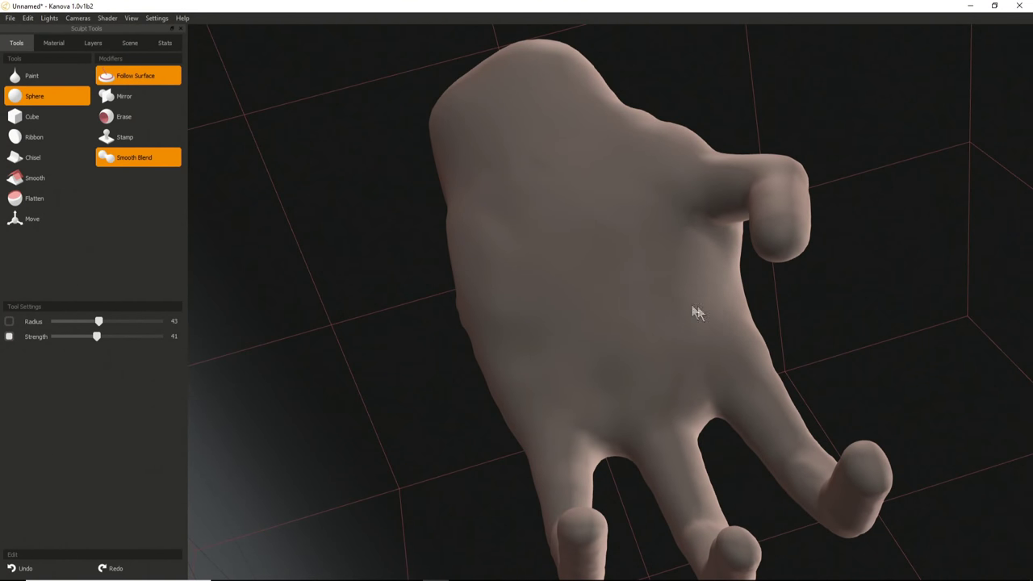
mouse_move(468, 180)
middle_down()
mouse_move(554, 373)
mouse_move(502, 392)
mouse_move(496, 295)
middle_up()
Switch to the Ribbon tool with radius 43 and strength 4, and shape the side of the hand above the thumb.
click(33, 137)
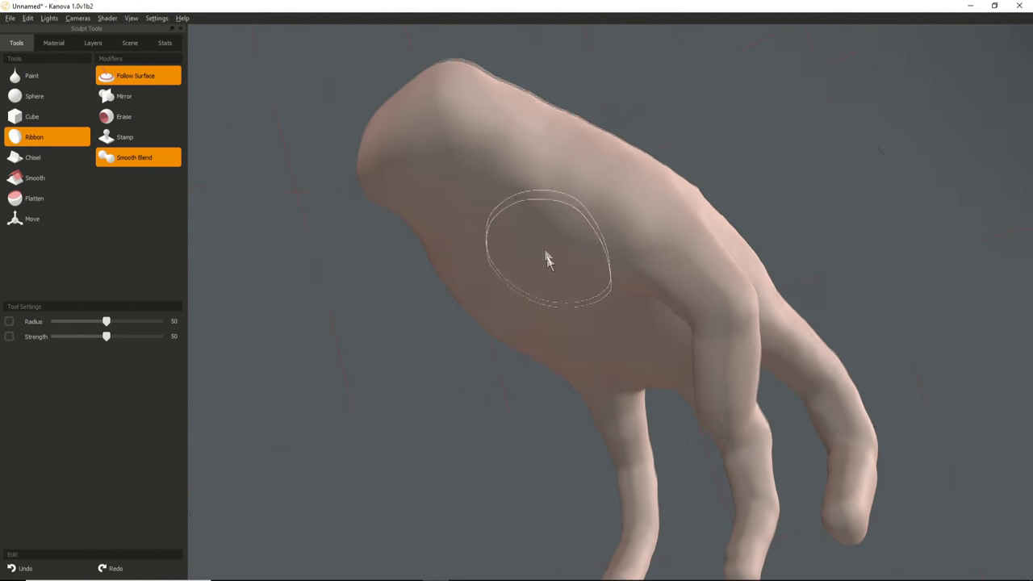
middle_drag(546, 259, 552, 234)
right_drag(552, 229, 486, 246)
middle_drag(497, 252, 457, 353)
alt+drag(449, 188, 543, 299)
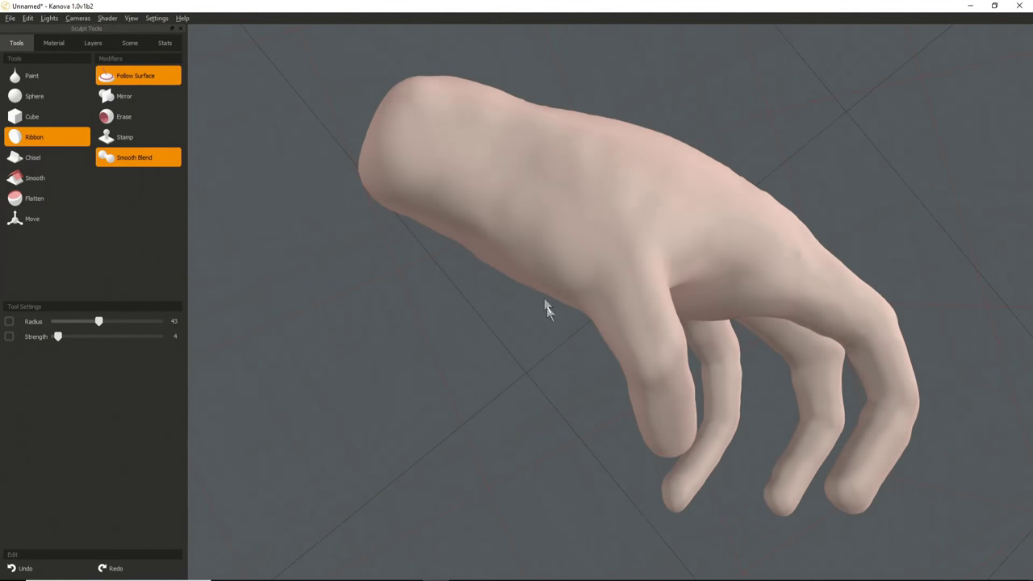
mouse_move(534, 273)
middle_down()
mouse_move(525, 288)
mouse_move(547, 299)
middle_up()
Set the Ribbon tool to radius 11 and strength 5, and sculpt contours around the base of the thumb.
alt+drag(547, 300, 551, 323)
mouse_move(550, 290)
middle_down()
mouse_move(542, 278)
mouse_move(553, 261)
mouse_move(557, 277)
mouse_move(542, 255)
middle_up()
scroll(532, 280, down, 5)
scroll(542, 254, down, 1)
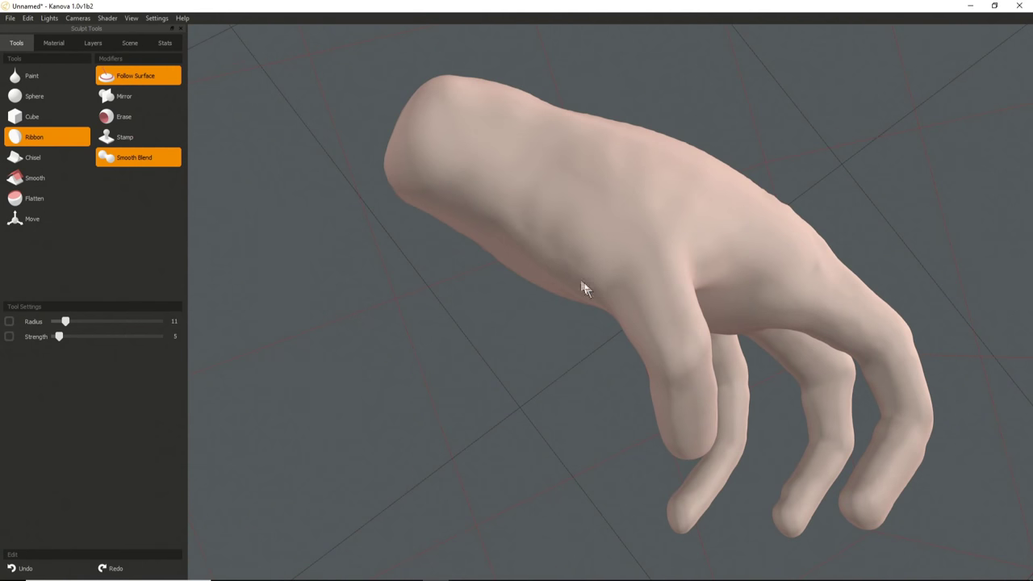
drag(613, 201, 610, 240)
middle_drag(573, 190, 594, 255)
middle_drag(578, 297, 589, 247)
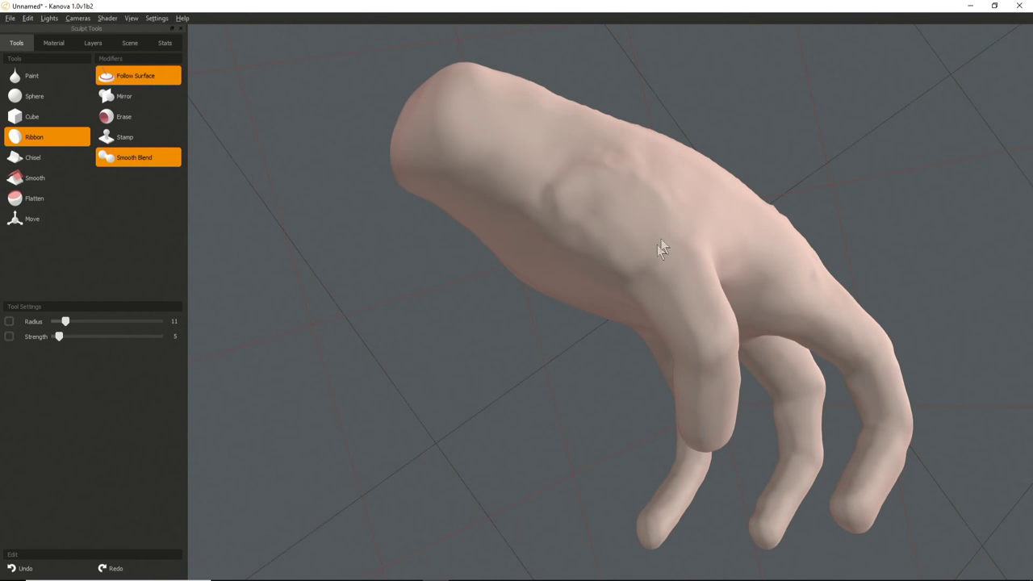
middle_drag(667, 224, 503, 230)
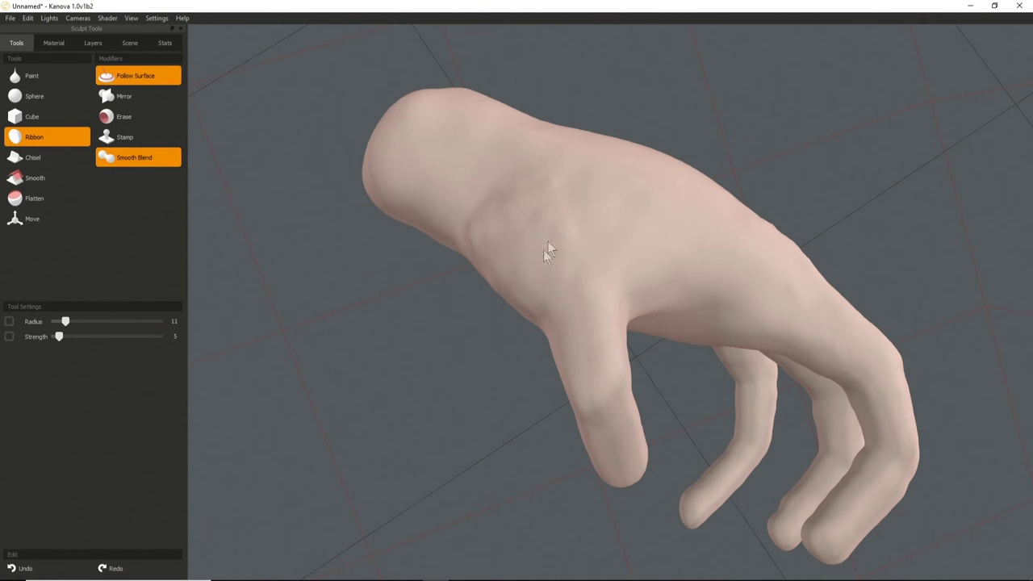
Sculpt fine ribbon contours along the side of the hand, from the thumb base up toward the wrist.
middle_drag(554, 328, 546, 225)
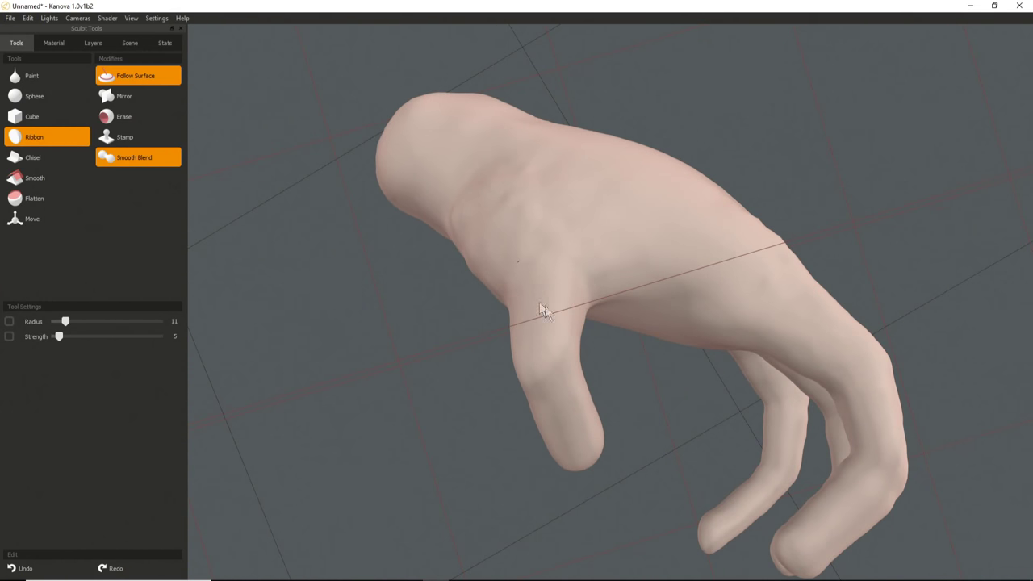
middle_drag(500, 306, 663, 253)
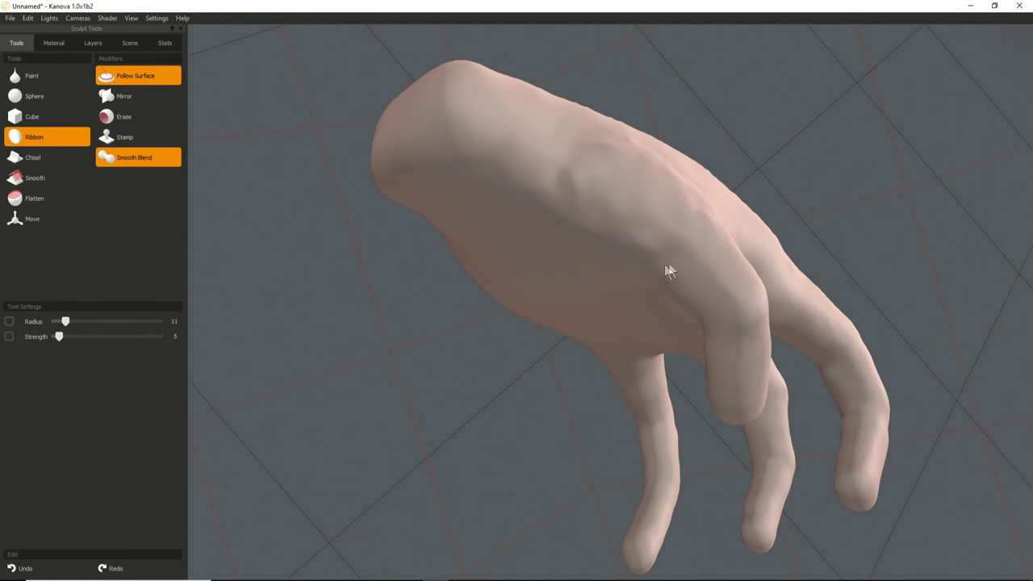
middle_drag(627, 300, 652, 196)
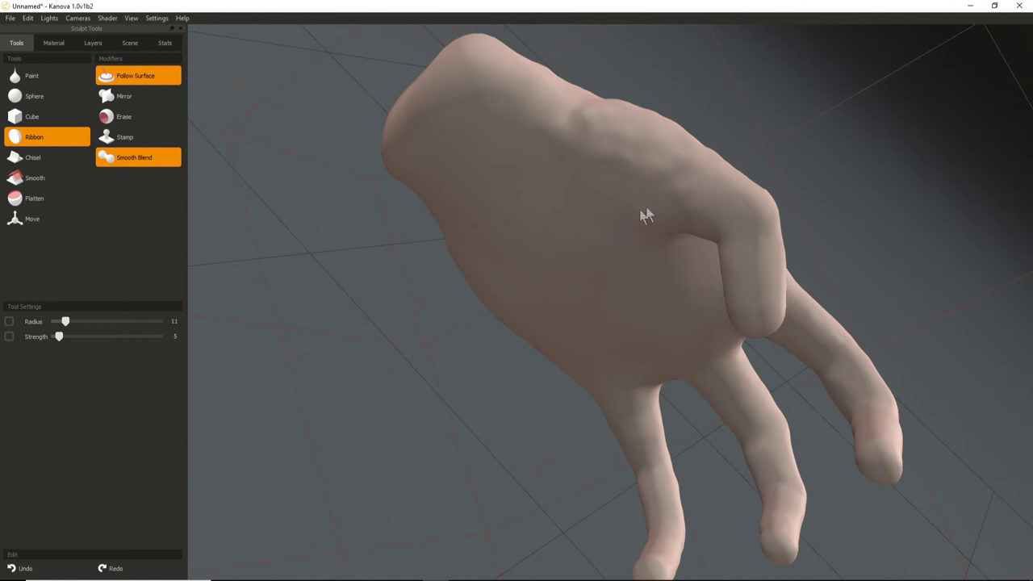
middle_drag(585, 116, 531, 268)
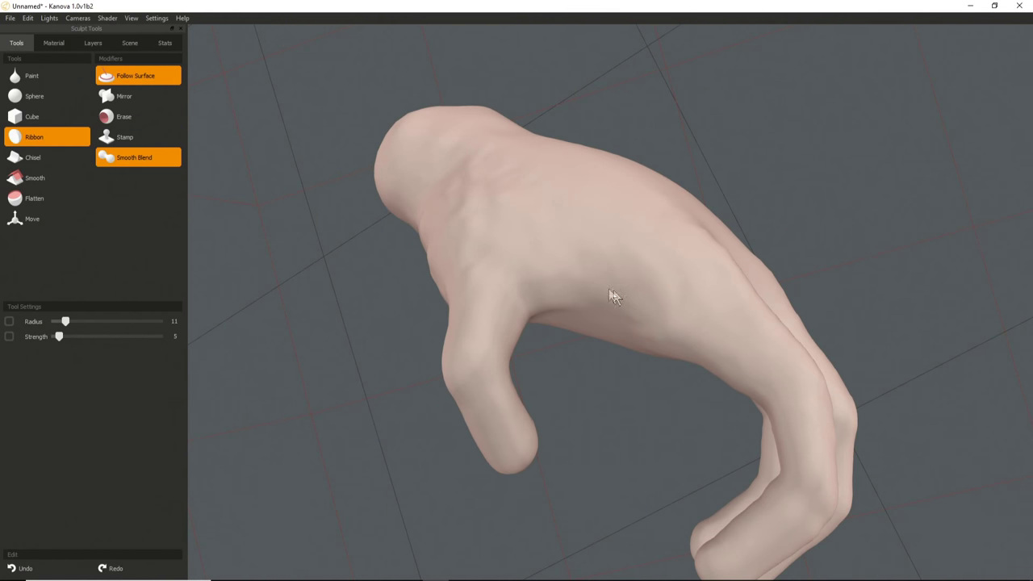
alt+drag(536, 187, 542, 453)
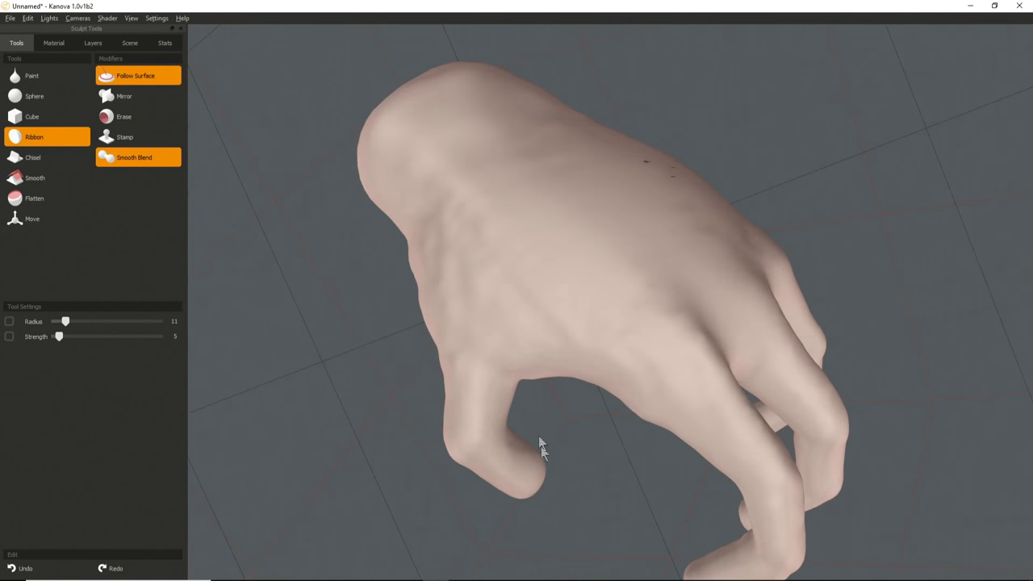
alt+middle_drag(518, 381, 526, 297)
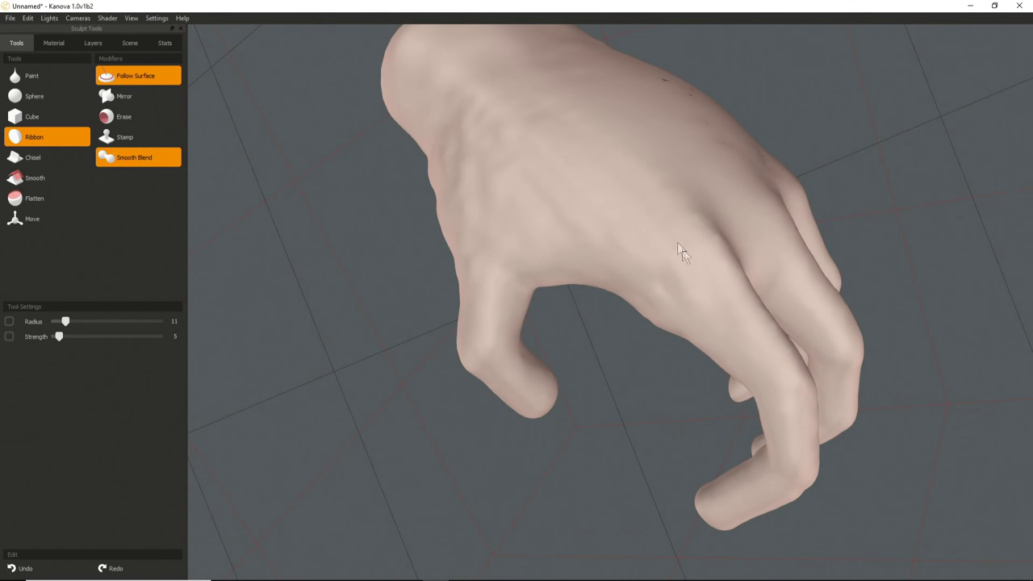
Build up the web between the thumb and index finger, and shape the side of the index knuckle.
middle_drag(684, 260, 541, 268)
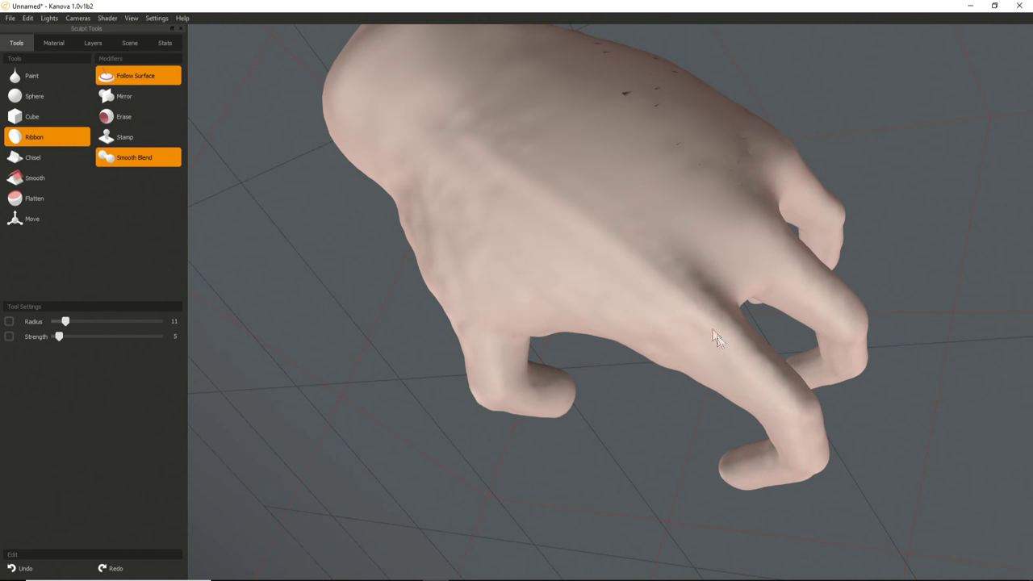
middle_drag(550, 298, 527, 291)
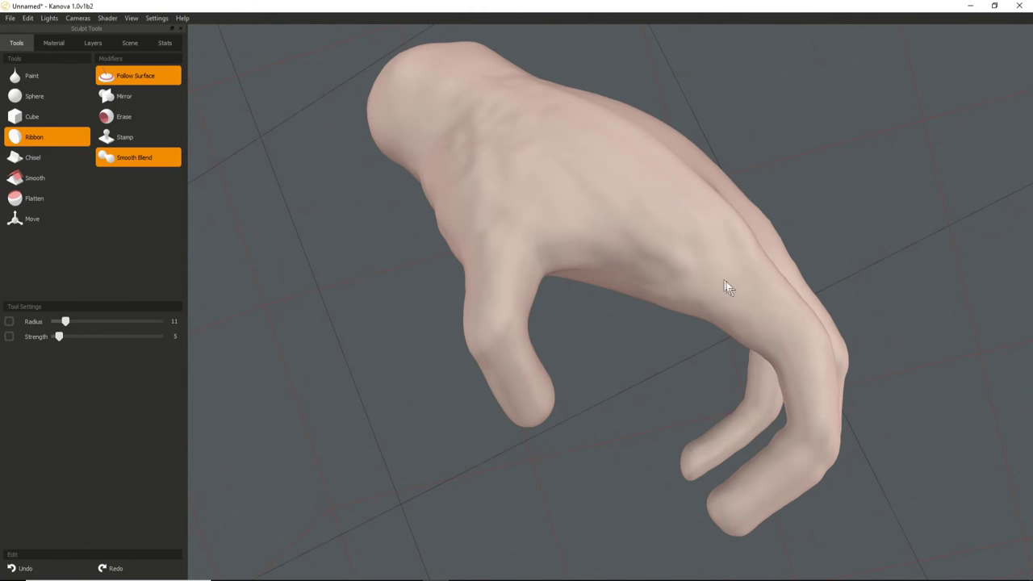
middle_drag(720, 258, 610, 293)
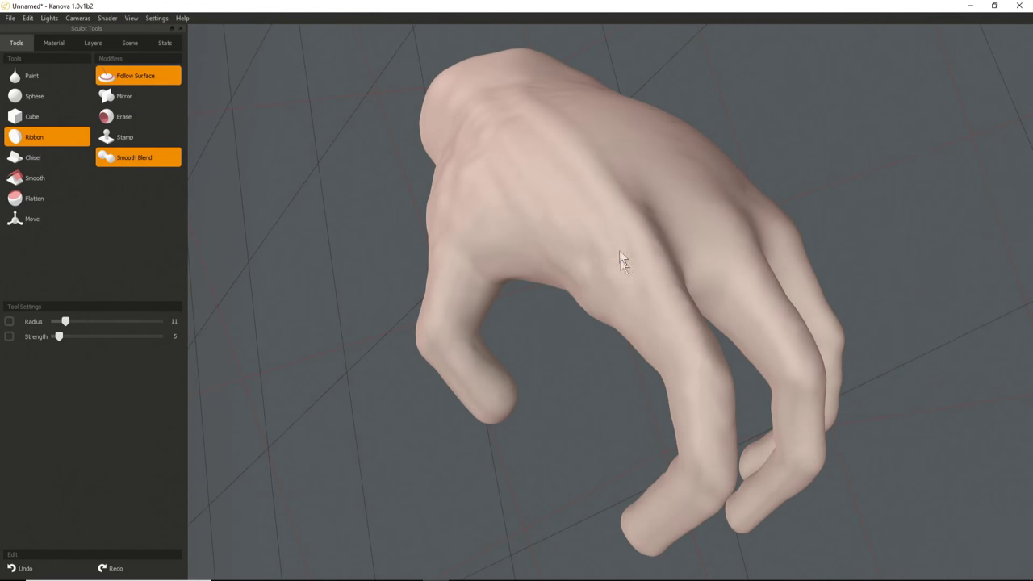
middle_drag(557, 317, 539, 299)
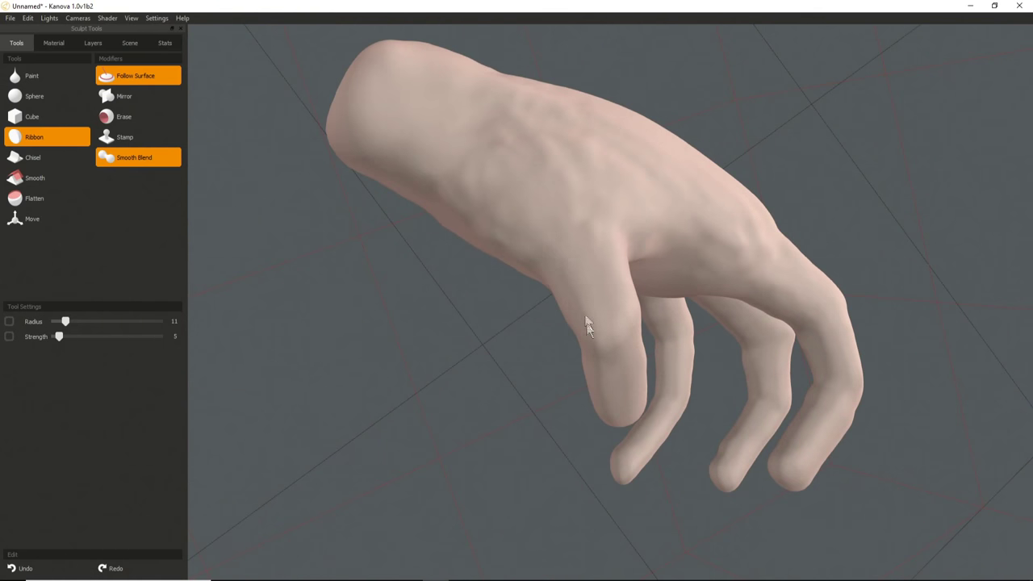
middle_drag(617, 300, 578, 258)
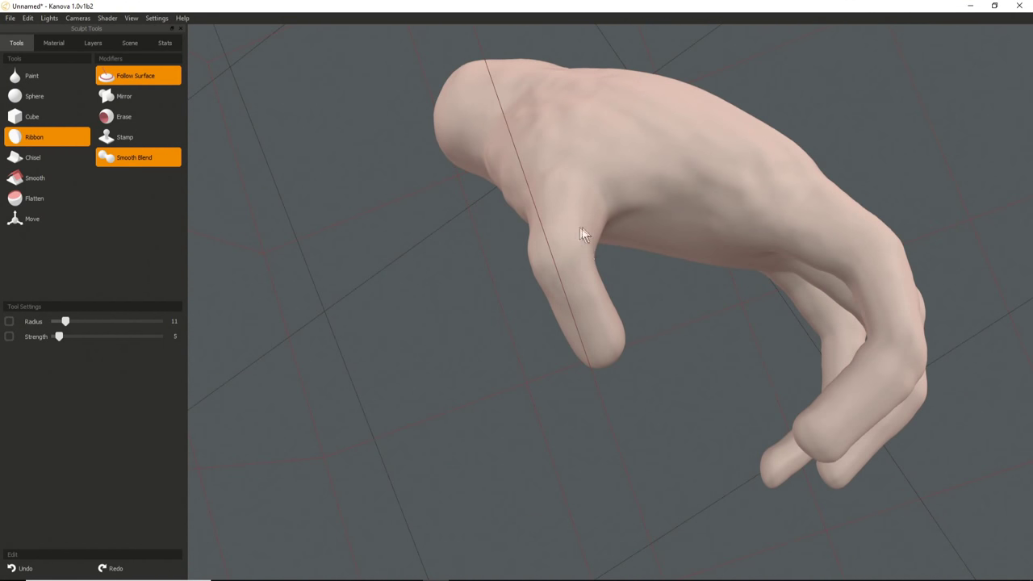
Shape the fleshy mound at the thumb's base where it runs into the palm.
middle_drag(605, 321, 738, 234)
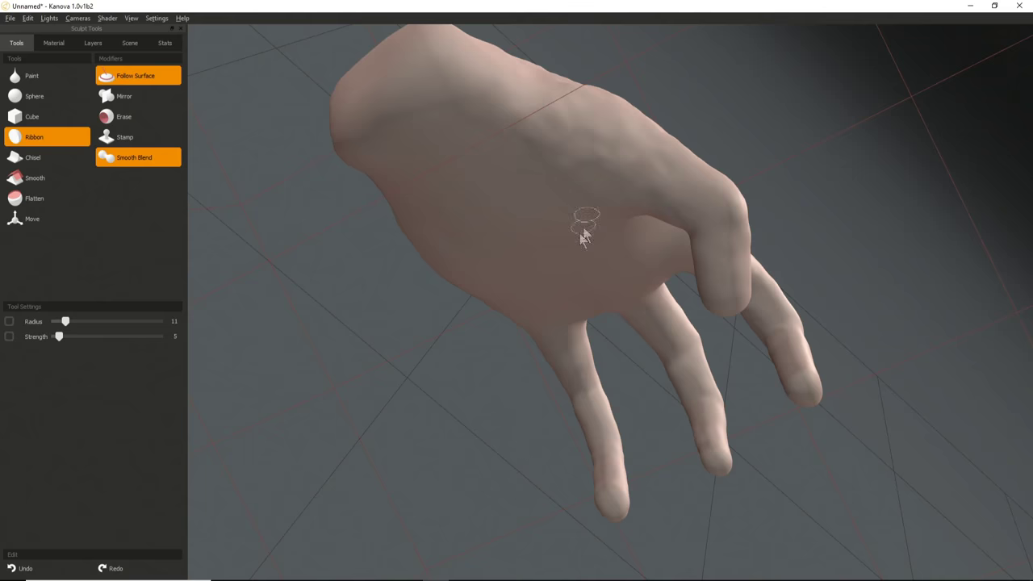
middle_drag(580, 224, 607, 138)
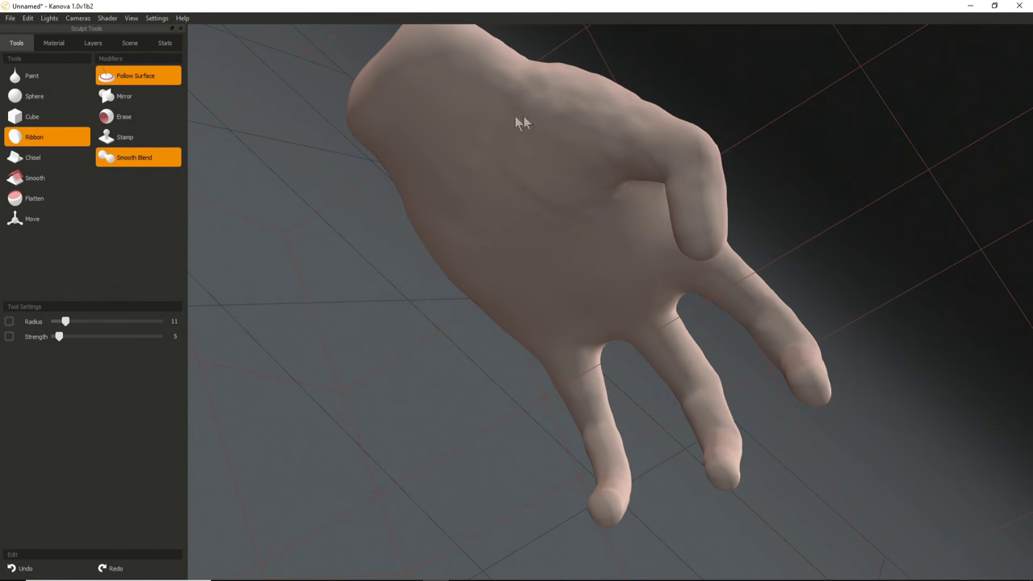
middle_drag(601, 153, 571, 179)
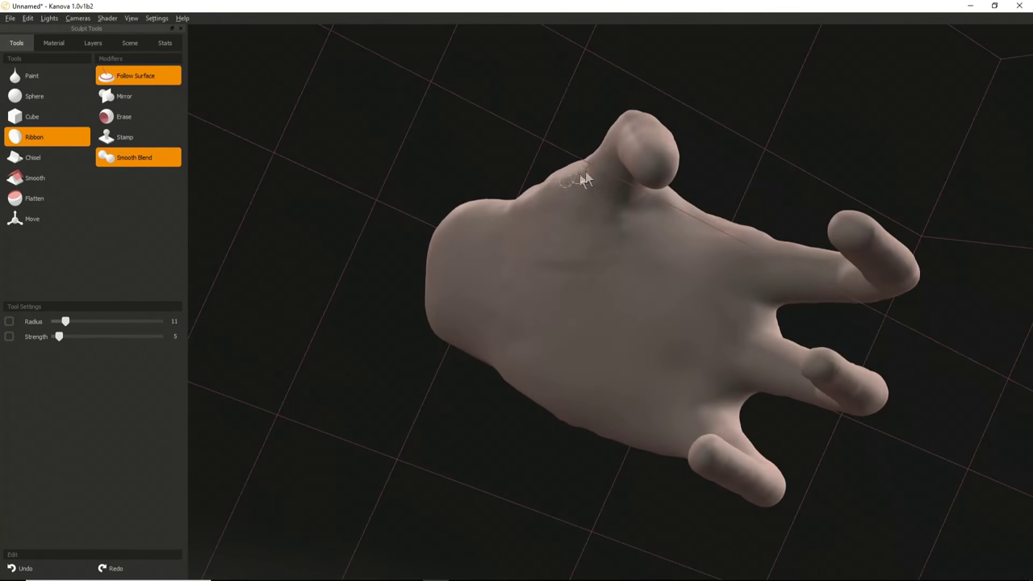
scroll(580, 194, up, 3)
middle_drag(605, 231, 572, 213)
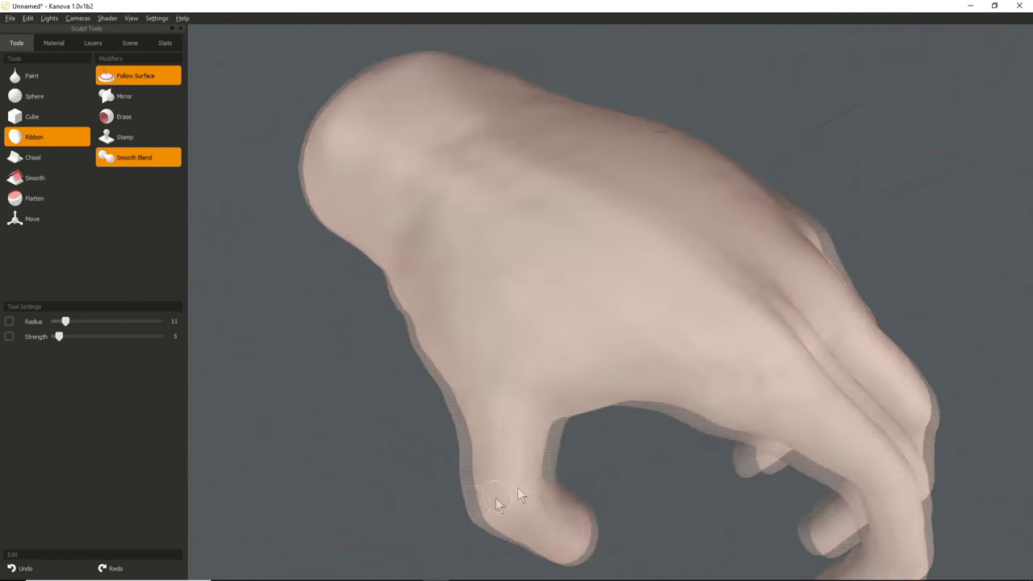
Sculpt the thumb's bent joint, building up its outer side and the ridge leading to the hand.
middle_drag(517, 487, 597, 302)
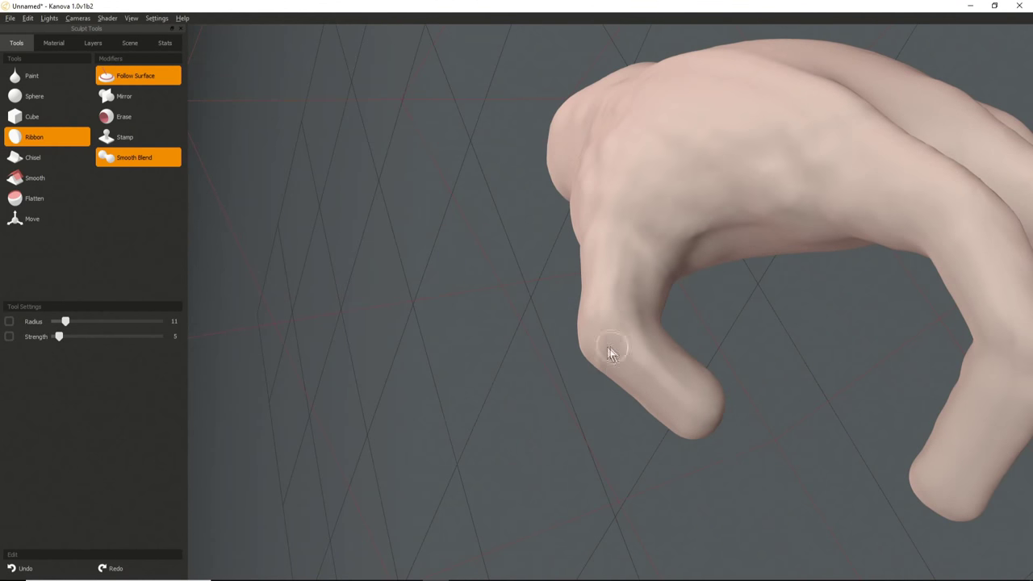
middle_drag(611, 347, 635, 304)
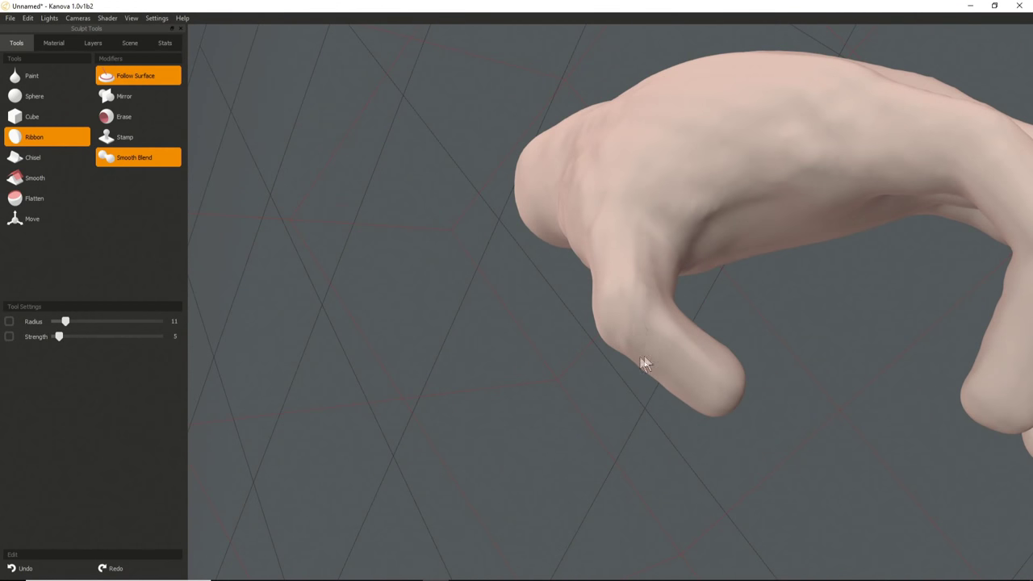
middle_drag(611, 340, 643, 245)
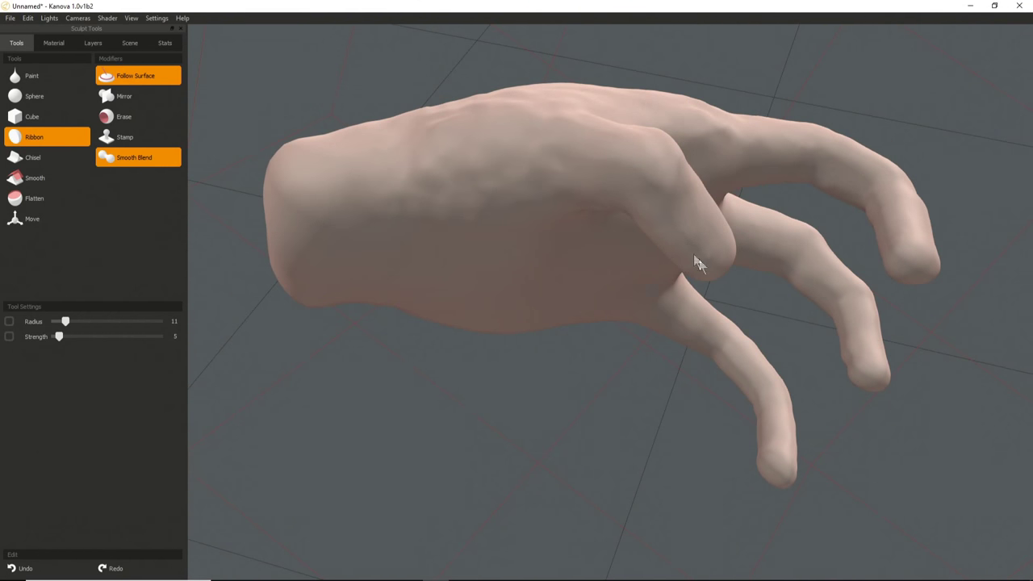
middle_drag(694, 248, 557, 333)
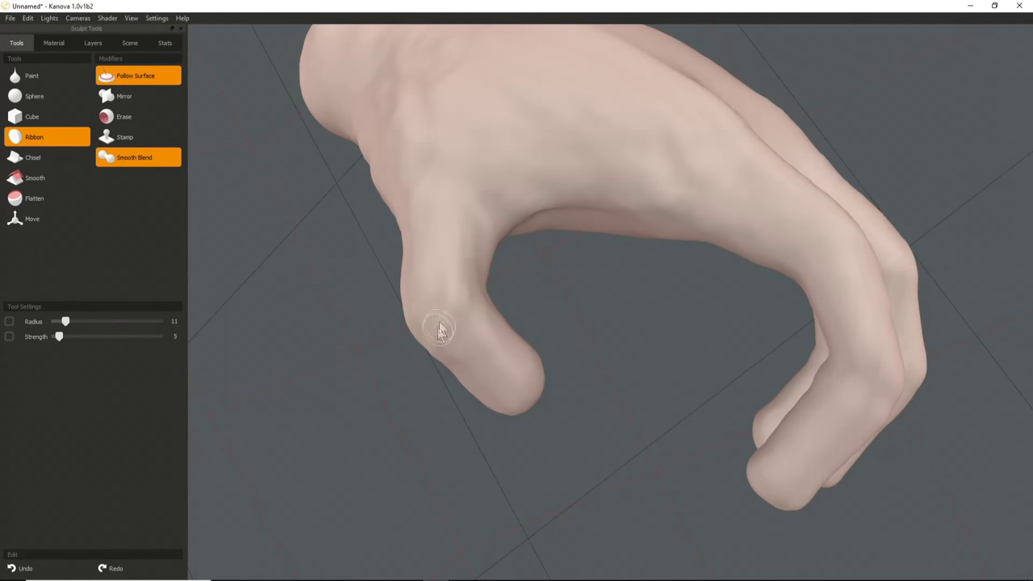
drag(439, 322, 475, 247)
alt+drag(406, 314, 556, 237)
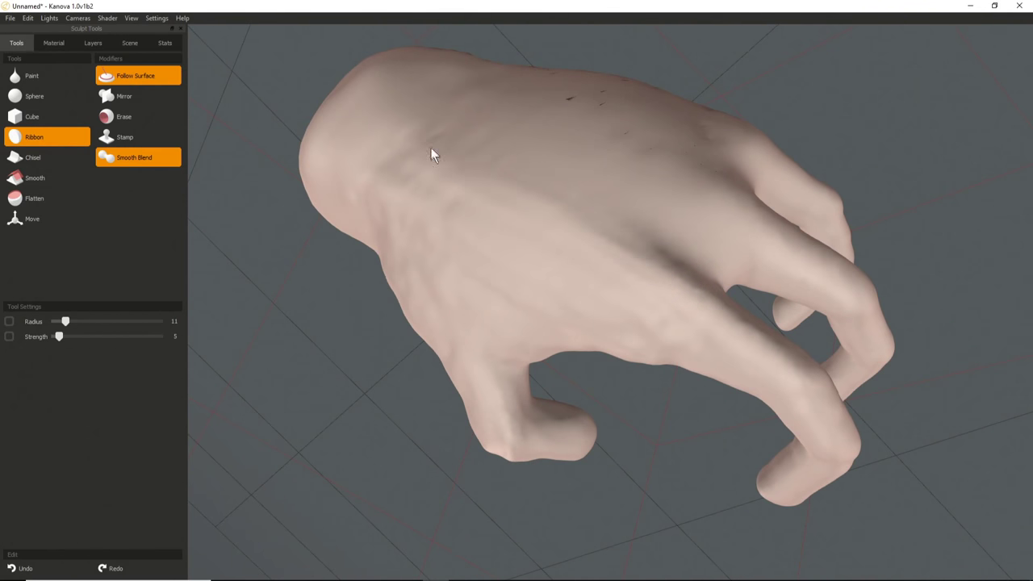
Add small raised contours on the wrist above the thumb side of the hand.
middle_drag(462, 338, 682, 476)
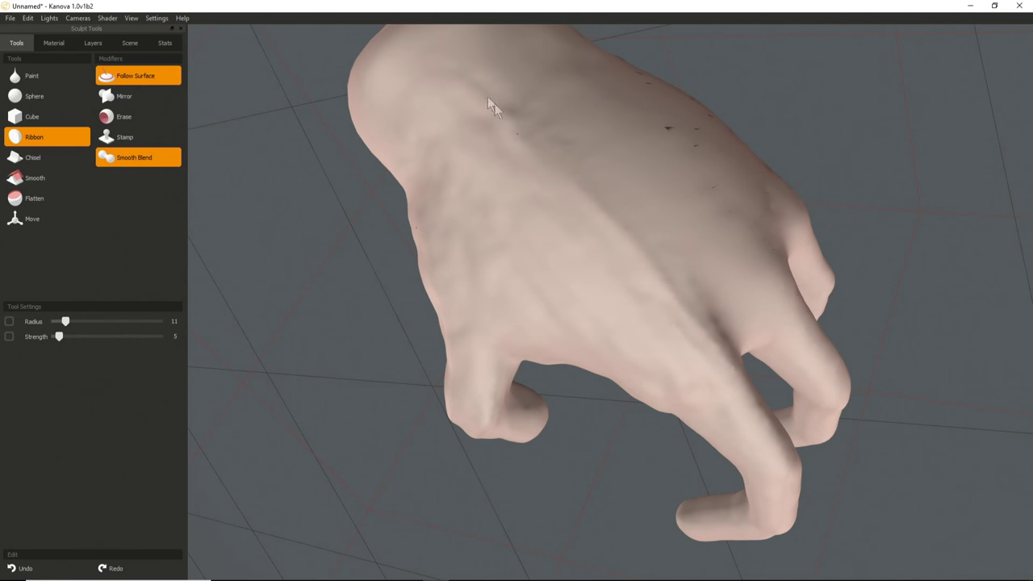
drag(487, 98, 465, 96)
middle_drag(447, 185, 546, 345)
Set the Ribbon radius to 16 and sculpt tendon ridges from the wrist toward the index knuckle.
key(bracketright)
middle_drag(570, 271, 564, 275)
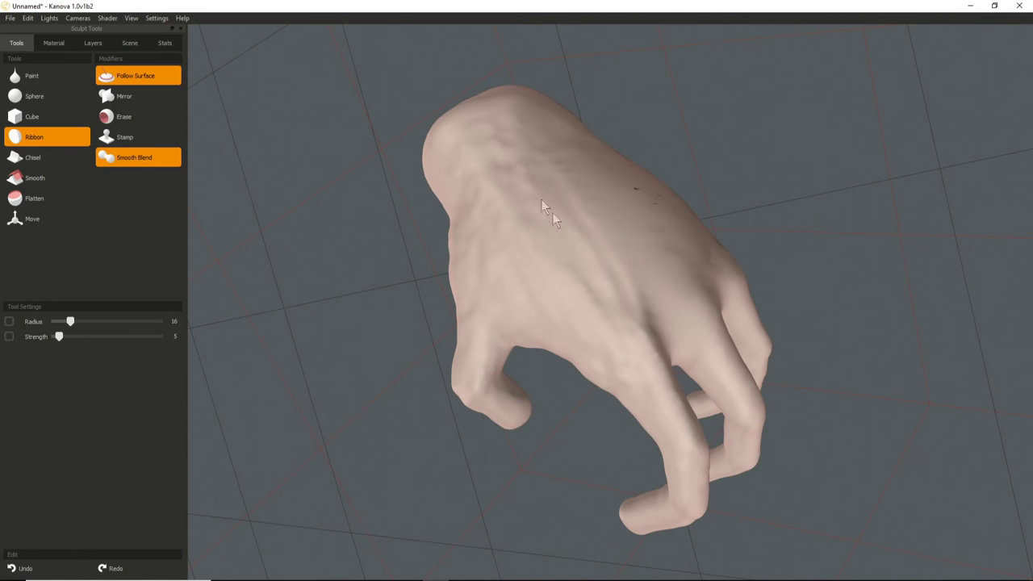
middle_drag(601, 283, 543, 242)
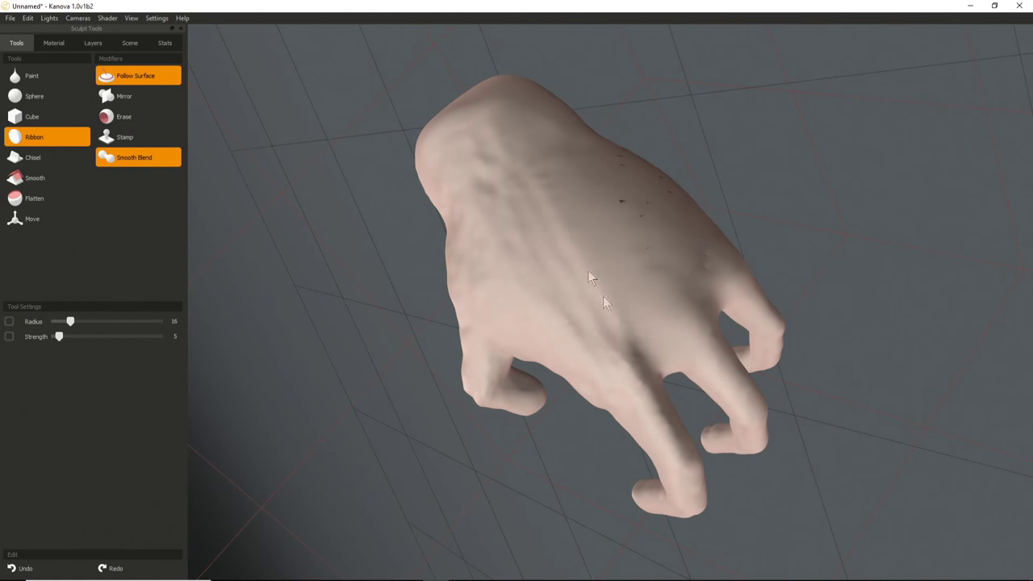
middle_drag(518, 362, 638, 303)
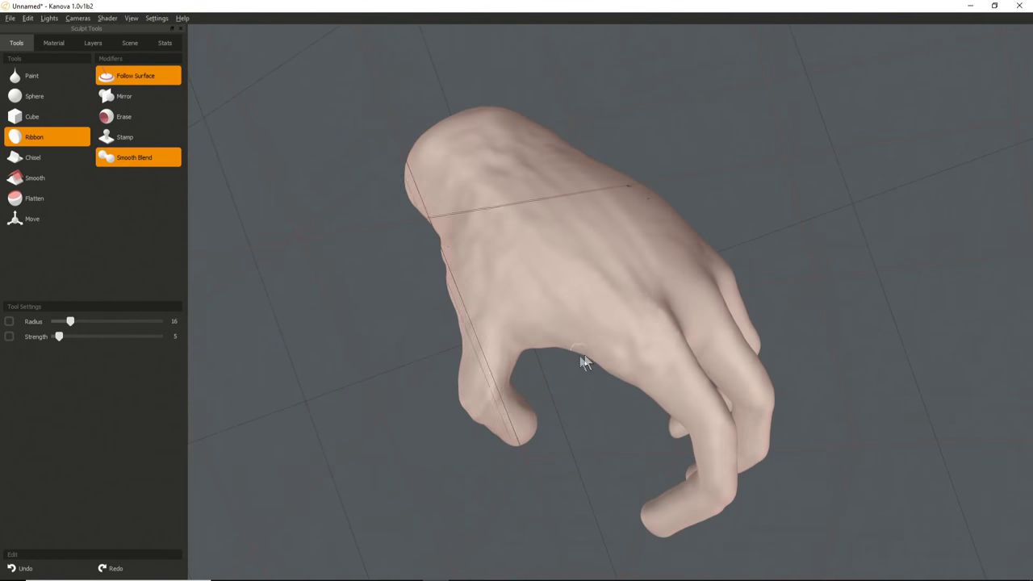
middle_drag(582, 362, 595, 297)
middle_drag(545, 228, 569, 288)
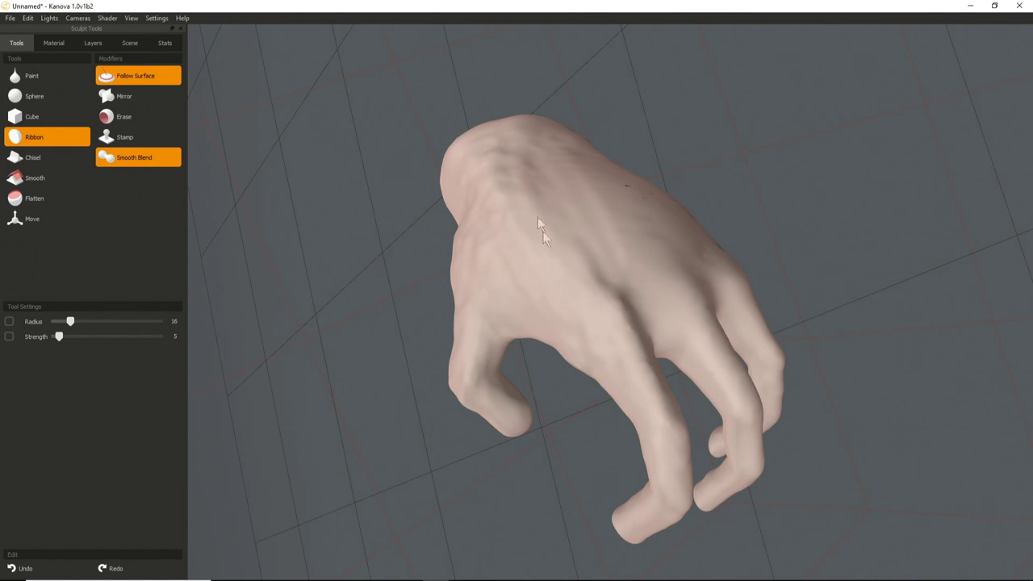
Extend the tendon ridges across the back of the hand toward the middle and outer finger knuckles.
middle_drag(571, 348, 546, 324)
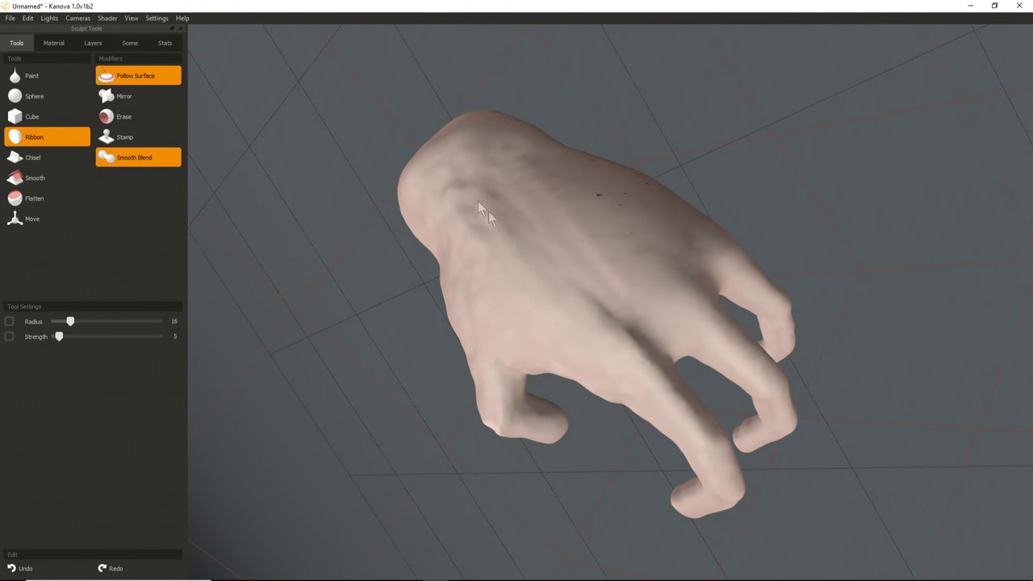
middle_drag(468, 203, 586, 285)
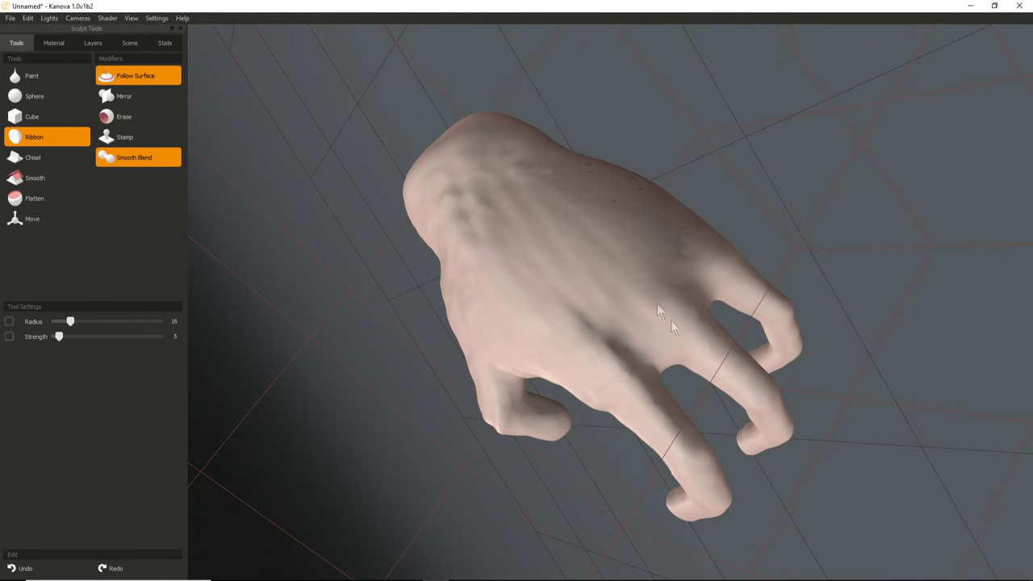
middle_drag(673, 311, 622, 323)
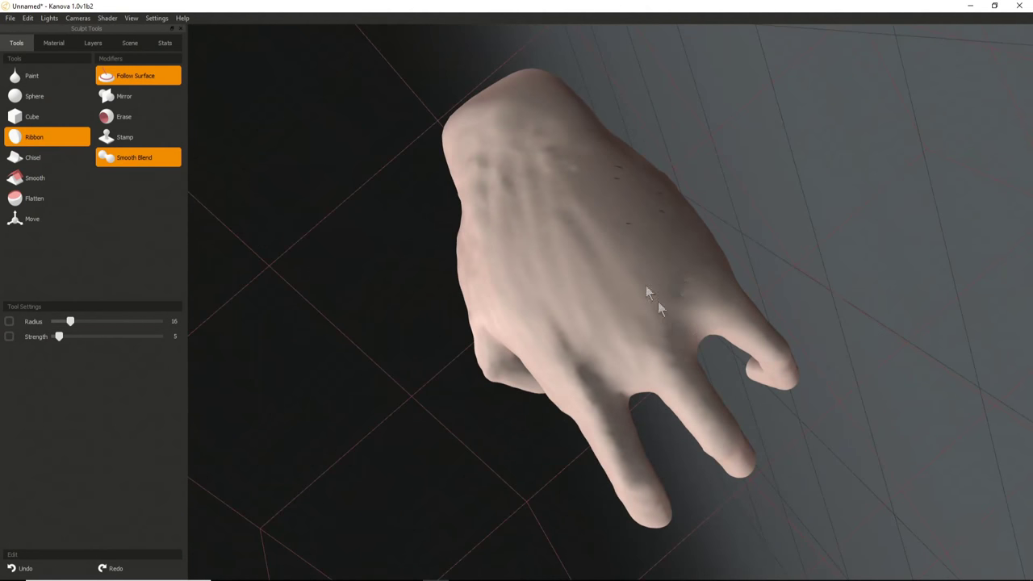
middle_drag(570, 278, 559, 367)
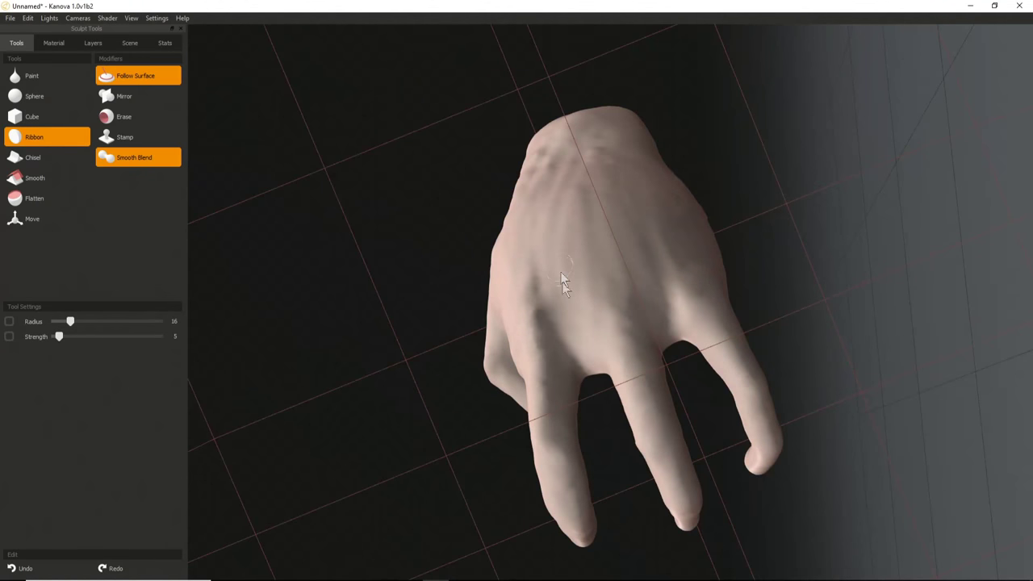
middle_drag(575, 276, 556, 247)
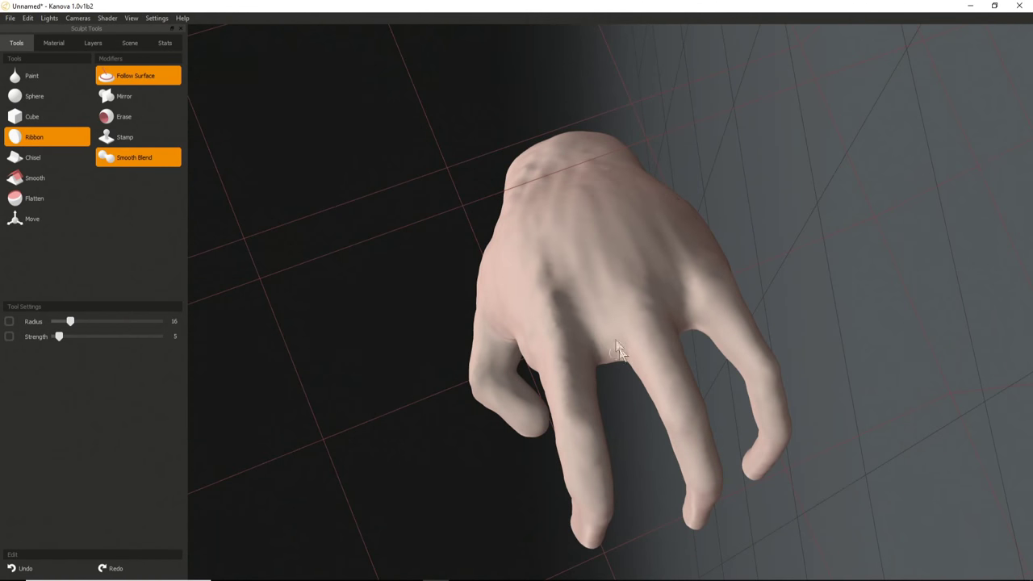
middle_drag(661, 376, 599, 357)
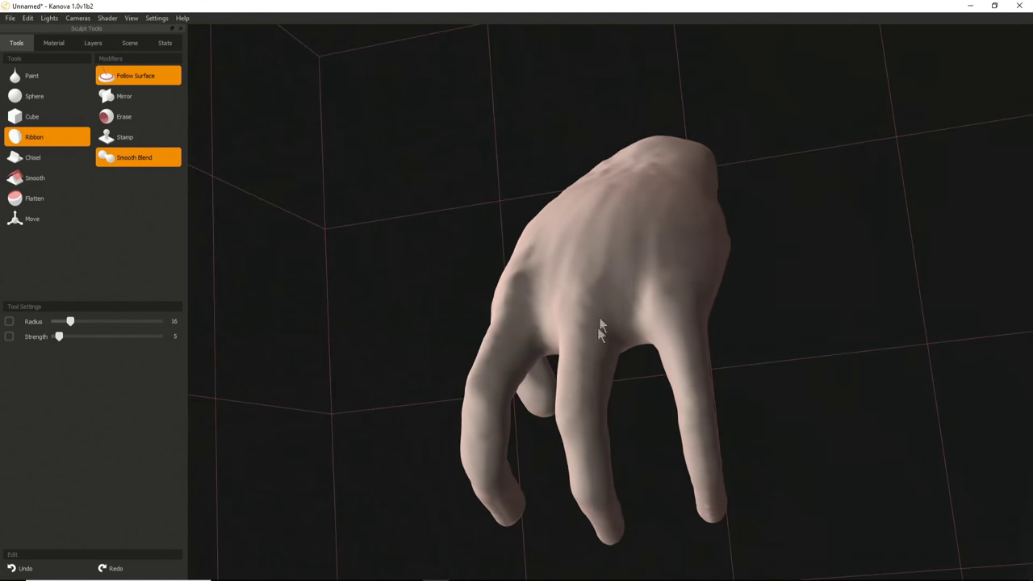
Refine the index-finger side of the hand, sculpting the surface between the index knuckle and the thumb.
middle_drag(588, 438, 660, 255)
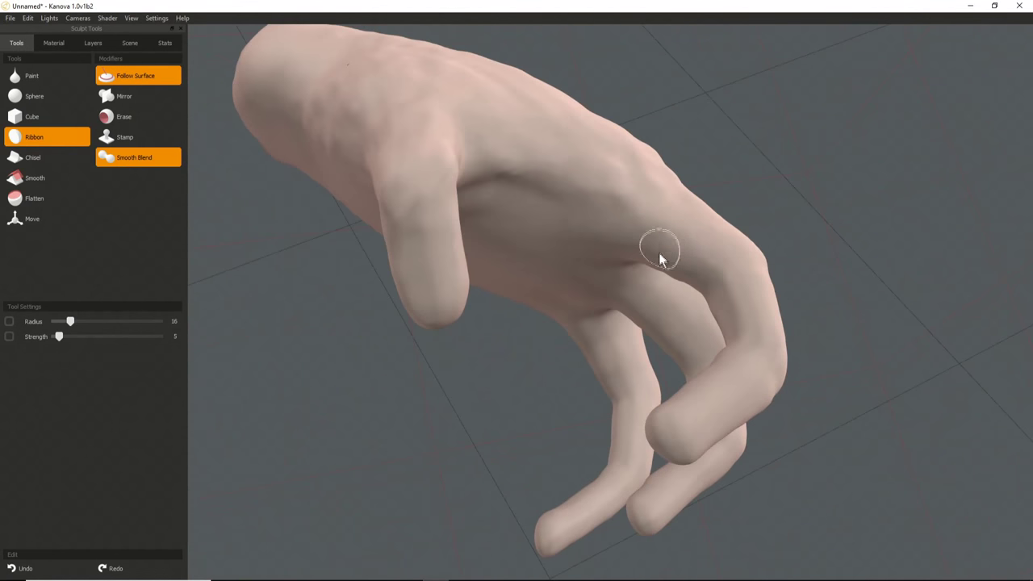
middle_drag(698, 220, 575, 299)
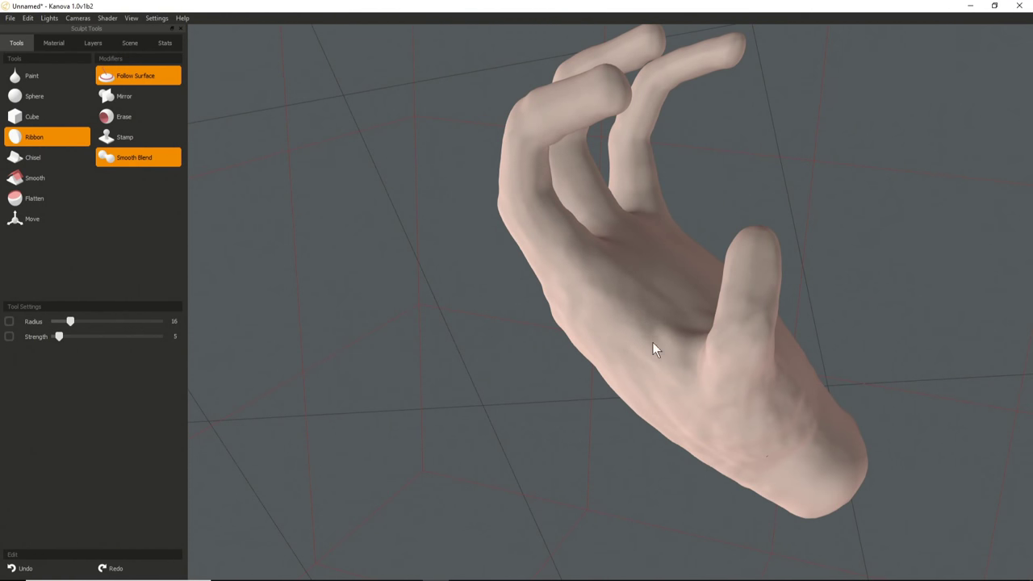
middle_drag(671, 317, 511, 470)
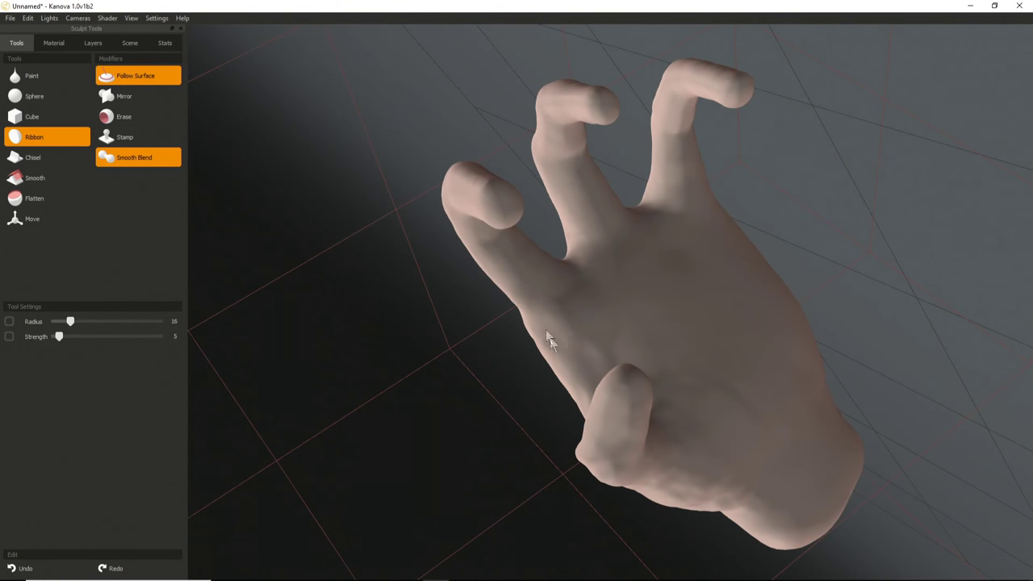
mouse_move(491, 246)
middle_down()
mouse_move(473, 297)
mouse_move(600, 219)
mouse_move(471, 204)
mouse_move(620, 325)
mouse_move(569, 258)
mouse_move(677, 224)
mouse_move(512, 239)
mouse_move(461, 274)
mouse_move(526, 168)
mouse_move(543, 203)
middle_up()
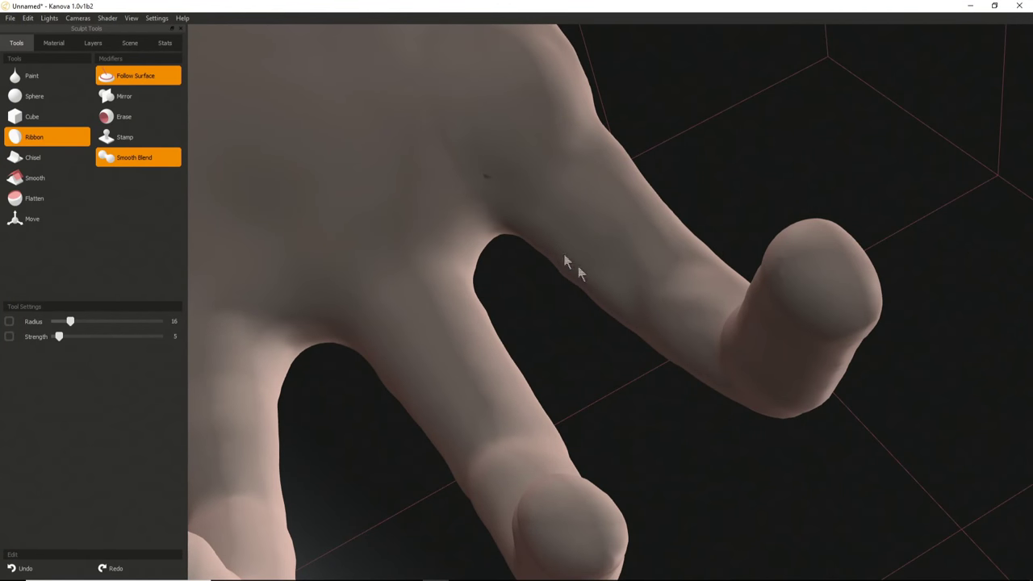
Sculpt soft ridges and creases across the upper palm and toward the base of the thumb.
middle_drag(603, 175, 544, 274)
mouse_move(557, 222)
middle_down()
mouse_move(420, 254)
mouse_move(522, 256)
mouse_move(369, 334)
mouse_move(307, 286)
mouse_move(558, 214)
mouse_move(340, 313)
mouse_move(408, 207)
mouse_move(546, 350)
mouse_move(447, 311)
mouse_move(526, 355)
mouse_move(495, 273)
middle_up()
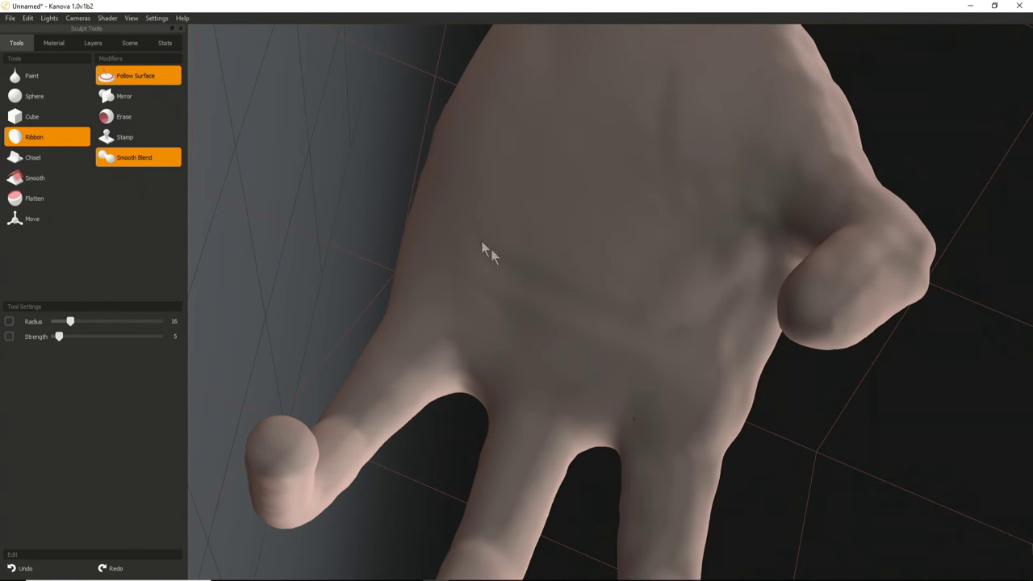
mouse_move(512, 270)
middle_down()
mouse_move(493, 293)
mouse_move(599, 309)
middle_up()
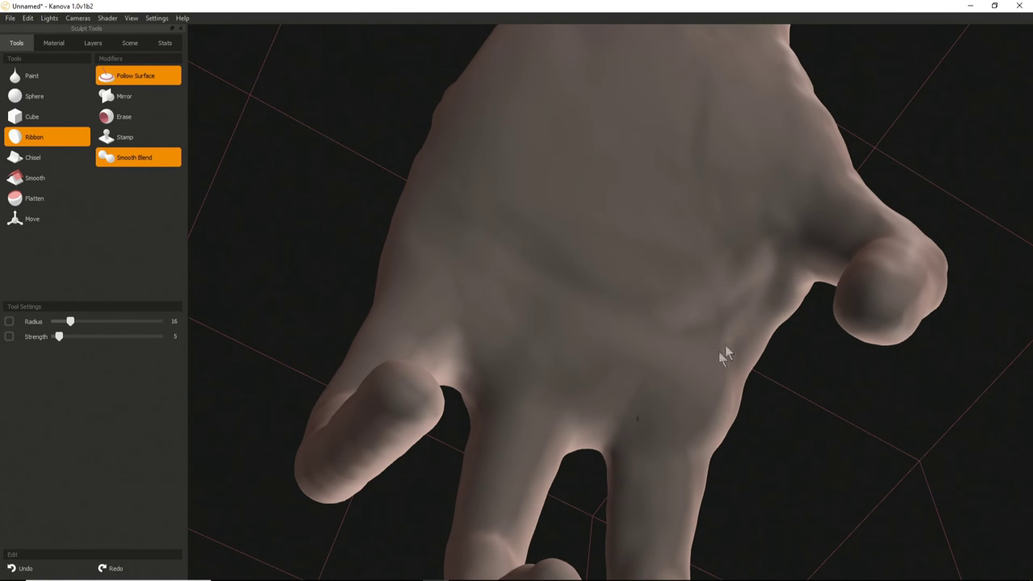
middle_drag(750, 306, 593, 292)
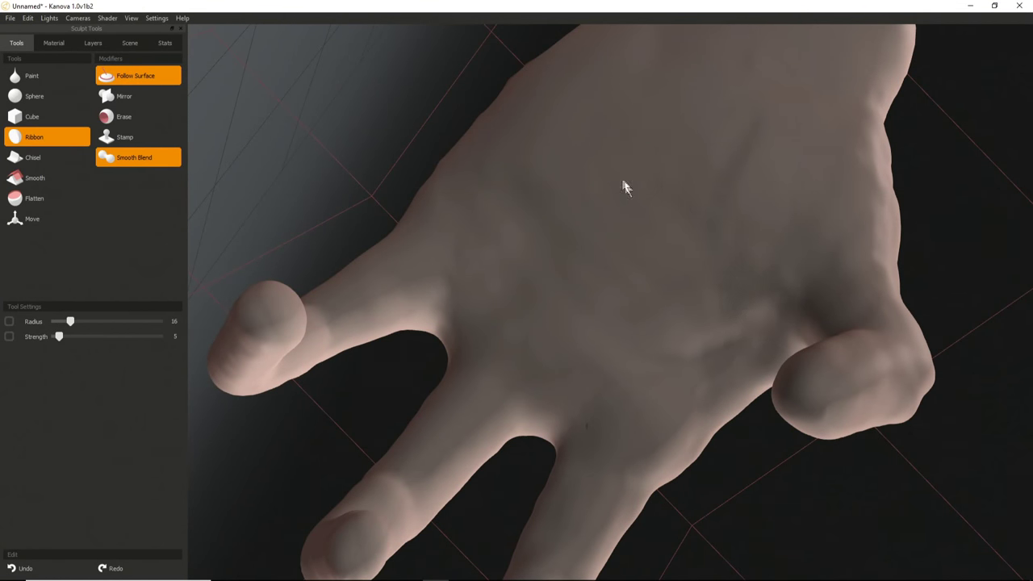
Build up the outer heel of the palm, forming a crease at the wrist and a groove beside the thumb mound.
middle_drag(749, 214, 509, 267)
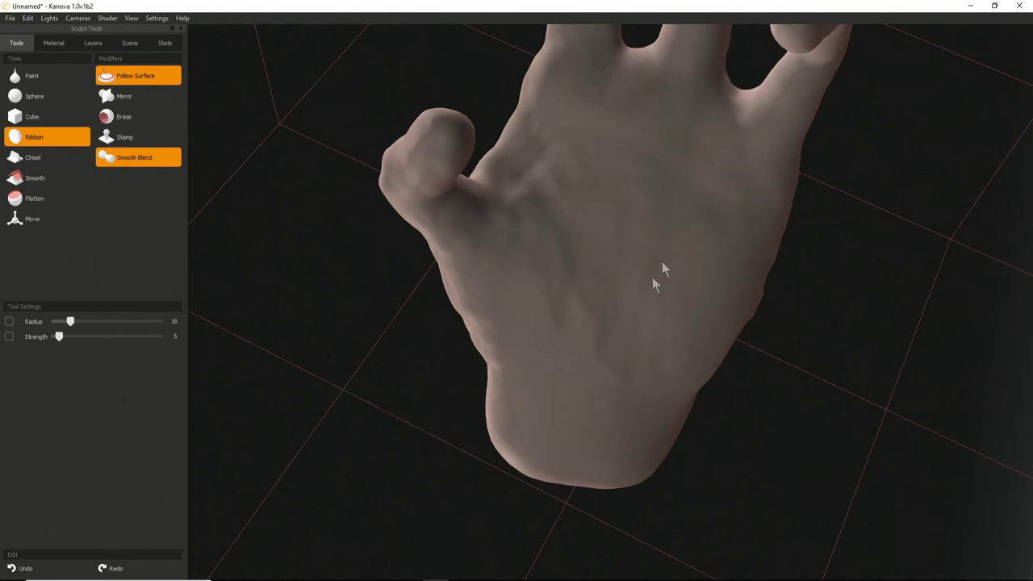
middle_drag(635, 382, 658, 406)
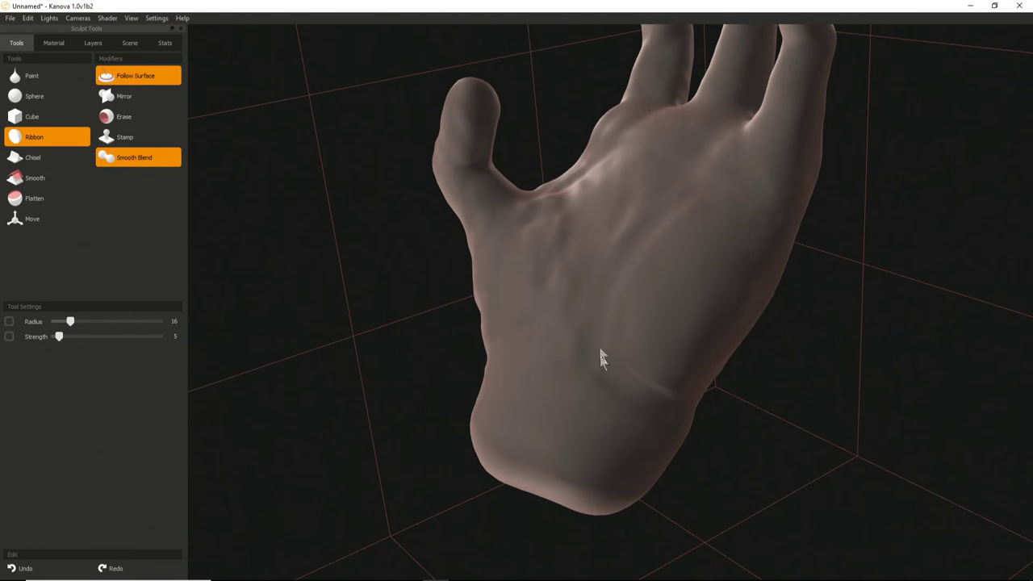
middle_drag(658, 238, 657, 396)
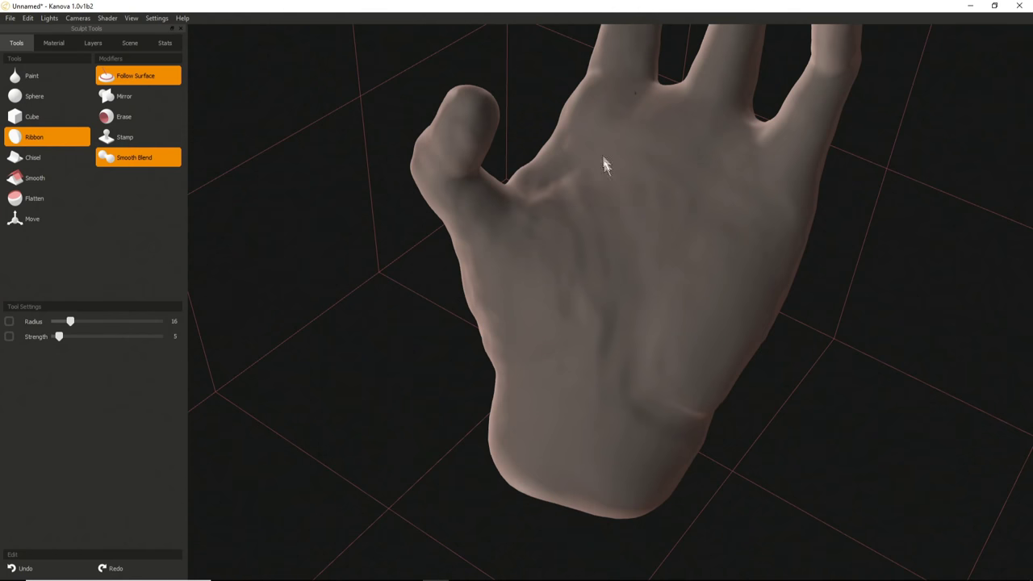
middle_drag(670, 234, 700, 548)
middle_drag(738, 453, 611, 331)
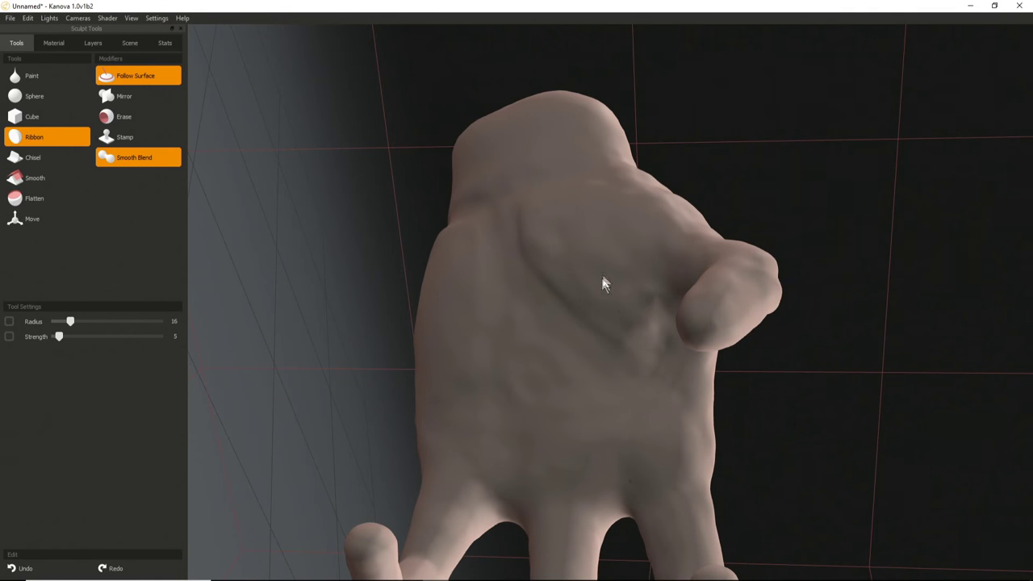
Build up the fleshy mound at the base of the thumb along the palm groove with ribbon strokes.
middle_drag(675, 277, 784, 335)
drag(690, 313, 666, 332)
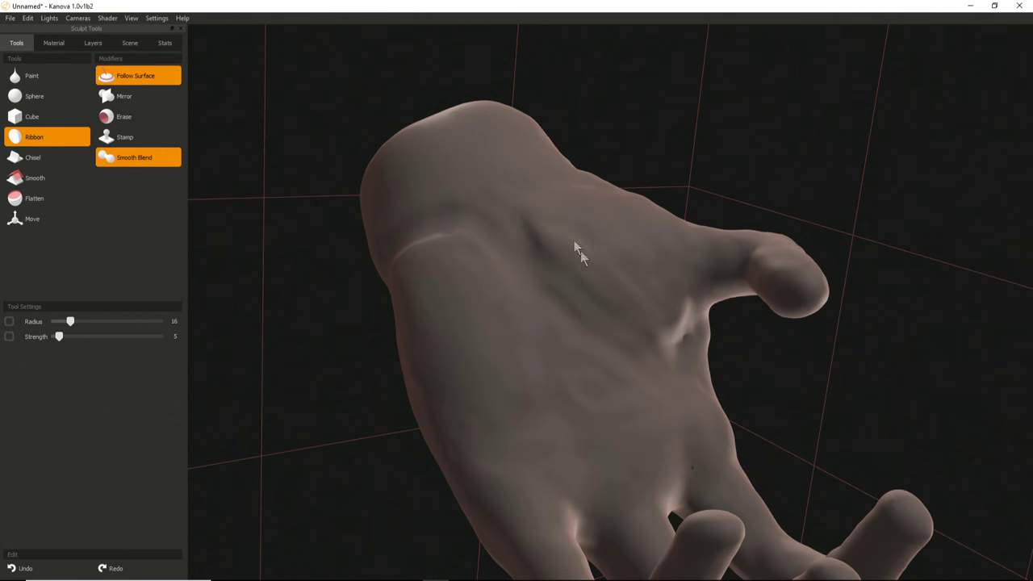
middle_drag(567, 252, 624, 310)
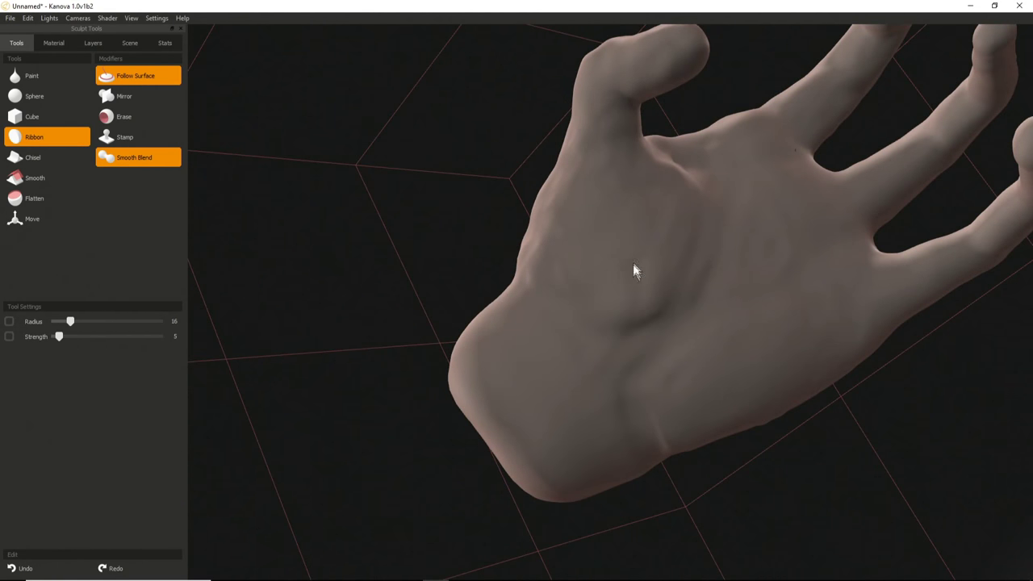
middle_drag(590, 234, 611, 337)
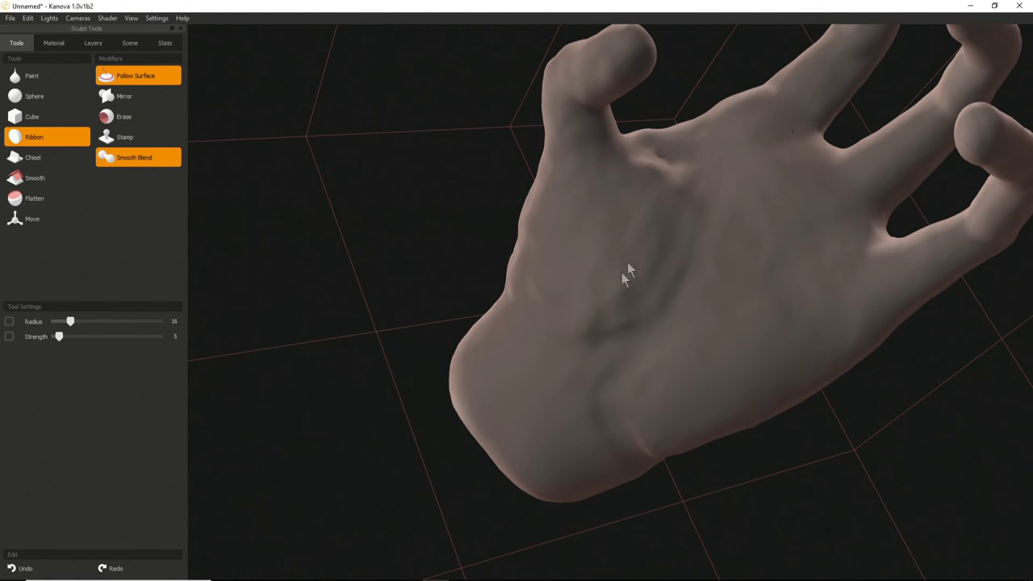
middle_drag(638, 231, 560, 300)
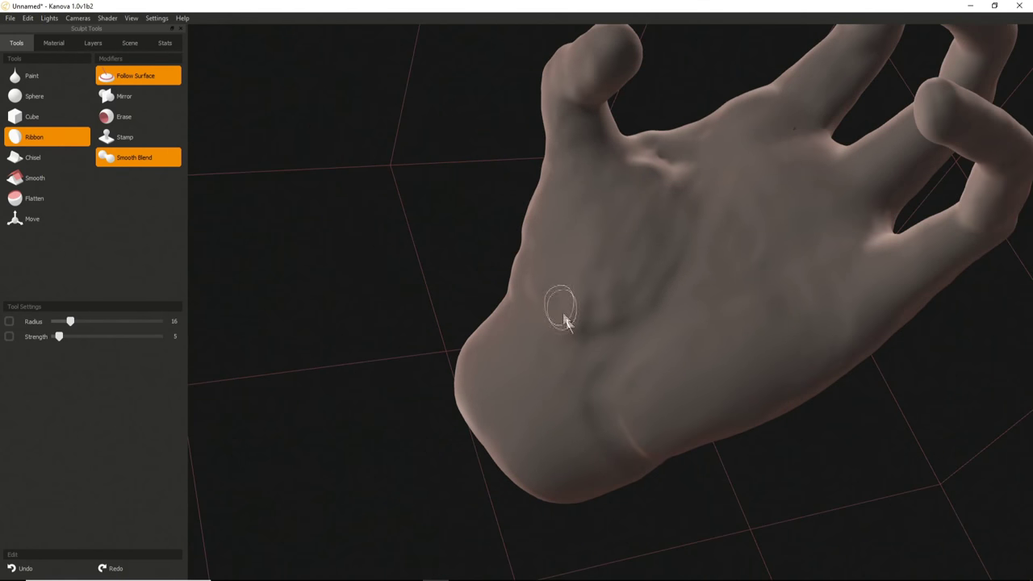
drag(576, 344, 615, 330)
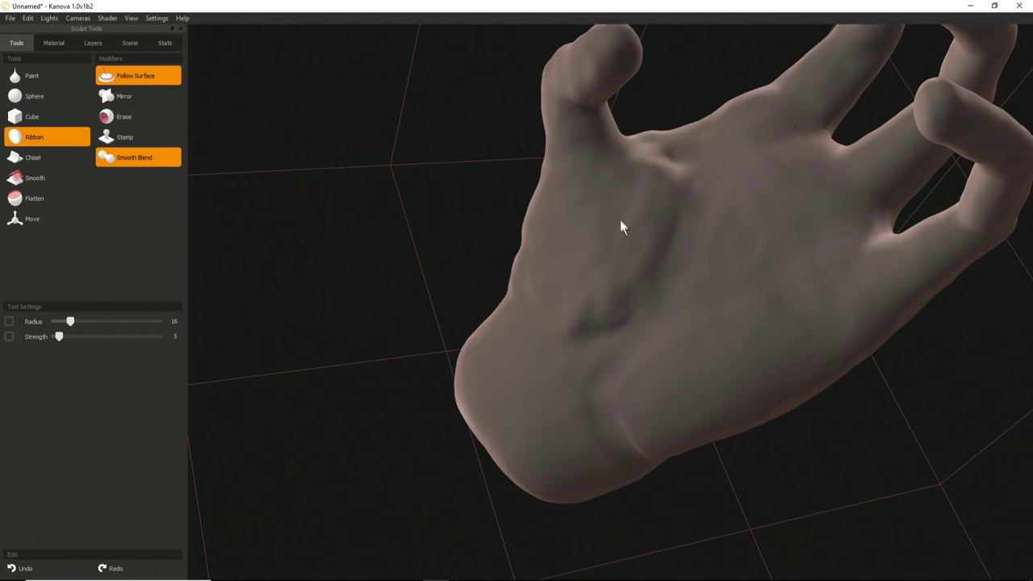
Set the Ribbon radius to 45 and fill out the thumb mound with broad strokes.
middle_drag(593, 321, 475, 336)
right_drag(474, 331, 514, 331)
drag(537, 354, 578, 279)
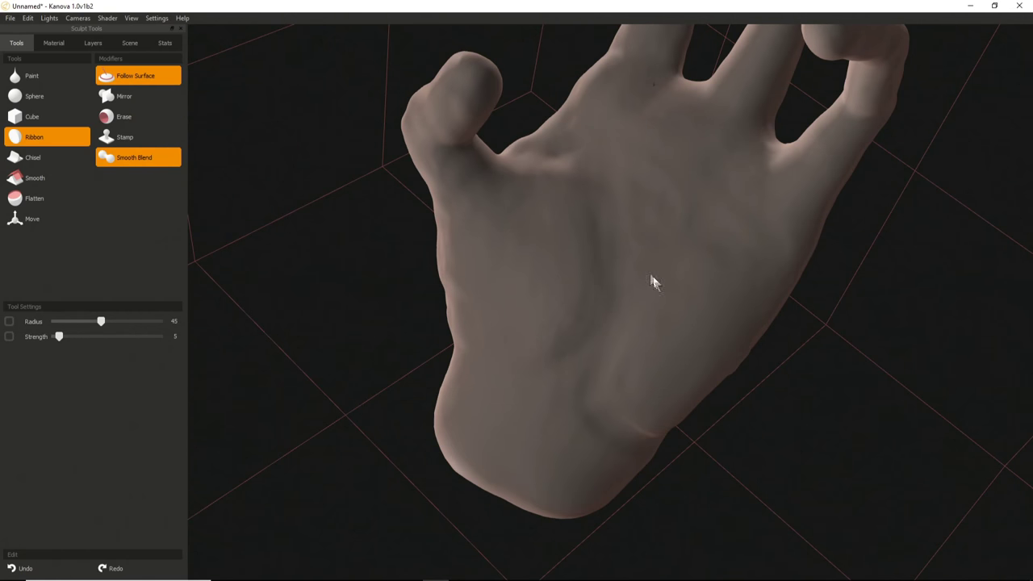
Reduce the Ribbon to radius 21 and strength 2, refining the wrist and thumb side of the back of the hand.
middle_drag(592, 425, 581, 452)
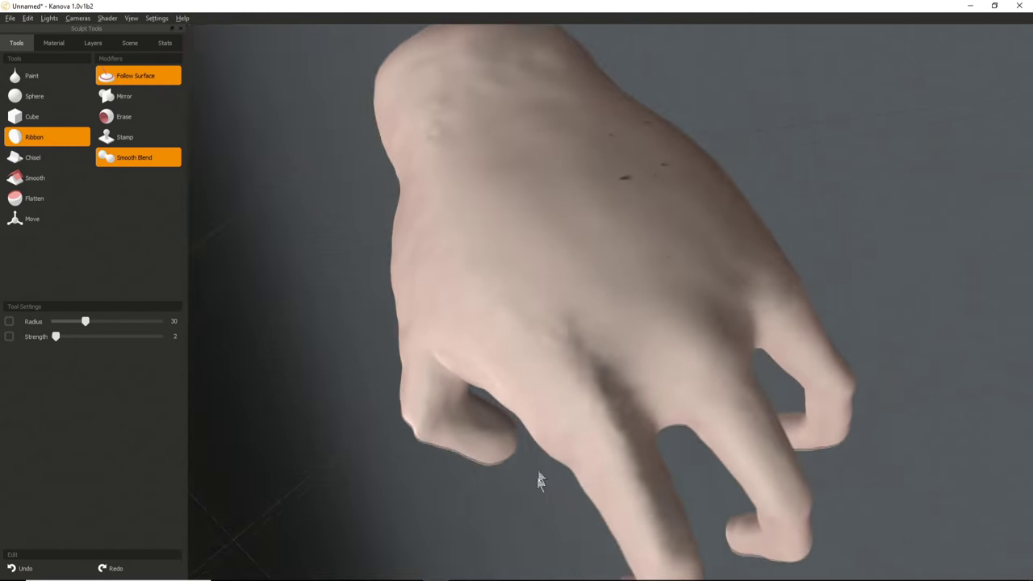
key([)
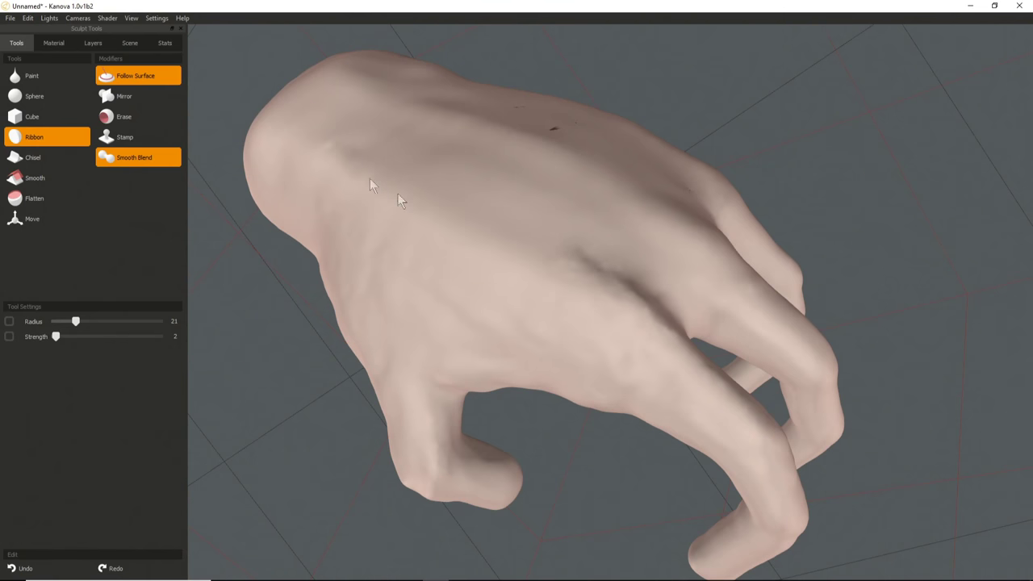
mouse_move(505, 311)
middle_down()
mouse_move(536, 311)
mouse_move(512, 303)
middle_up()
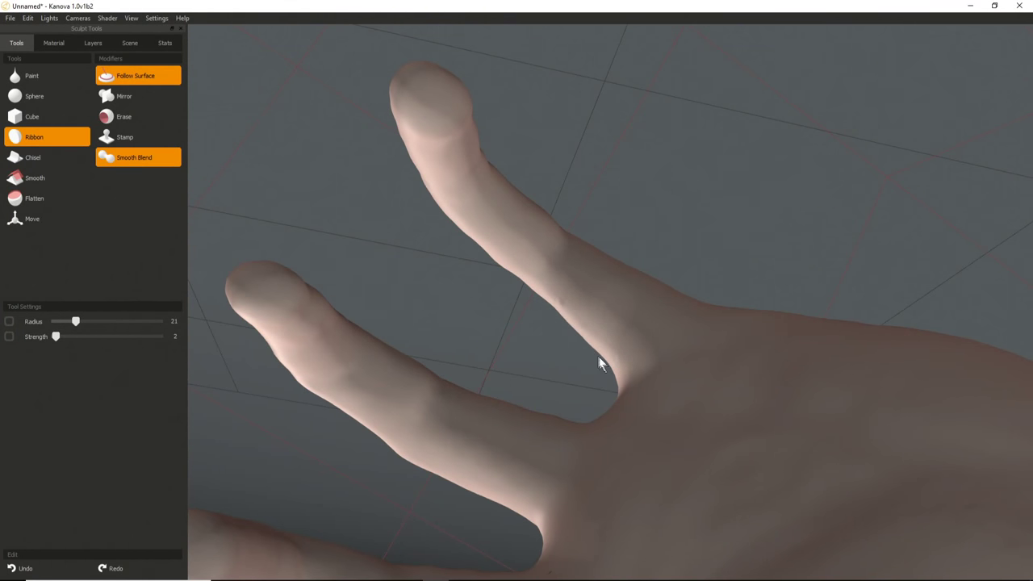
Fill in the inner side of the outer finger and its base where it meets the hand.
drag(599, 359, 537, 292)
middle_drag(620, 351, 611, 179)
drag(643, 156, 771, 251)
scroll(583, 221, down, 2)
mouse_move(583, 221)
middle_down()
mouse_move(520, 413)
mouse_move(542, 348)
mouse_move(583, 284)
middle_up()
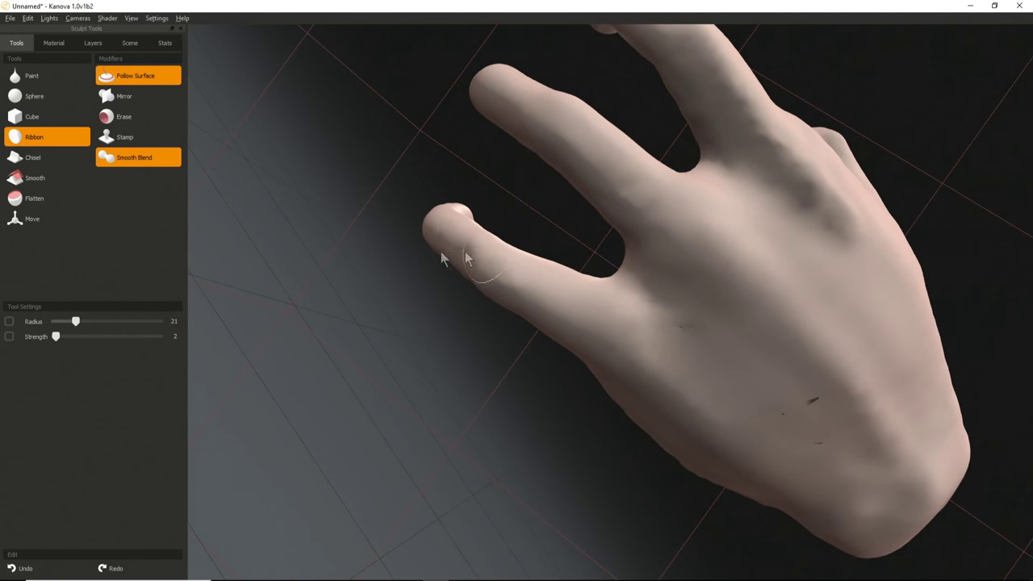
Thicken the outer finger's joints and the segments between them along its back and sides.
middle_drag(494, 258, 475, 319)
middle_drag(498, 361, 547, 172)
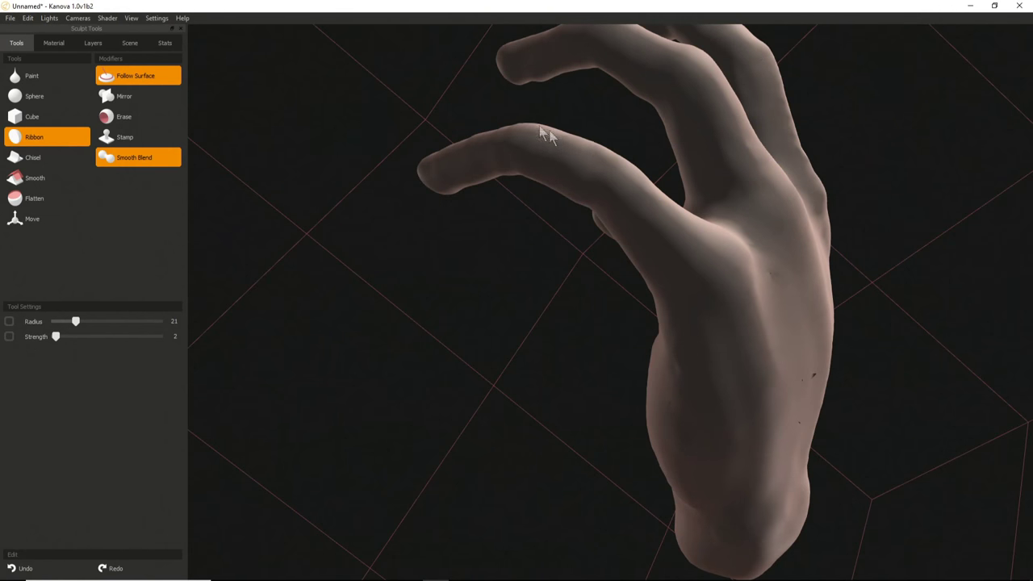
middle_drag(610, 194, 562, 196)
middle_drag(622, 242, 471, 335)
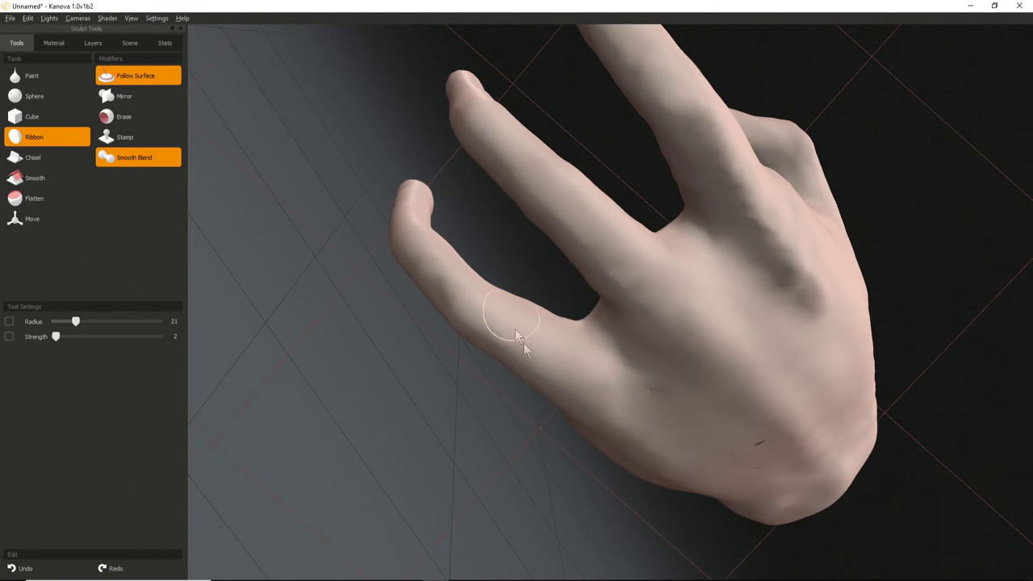
middle_drag(513, 317, 454, 319)
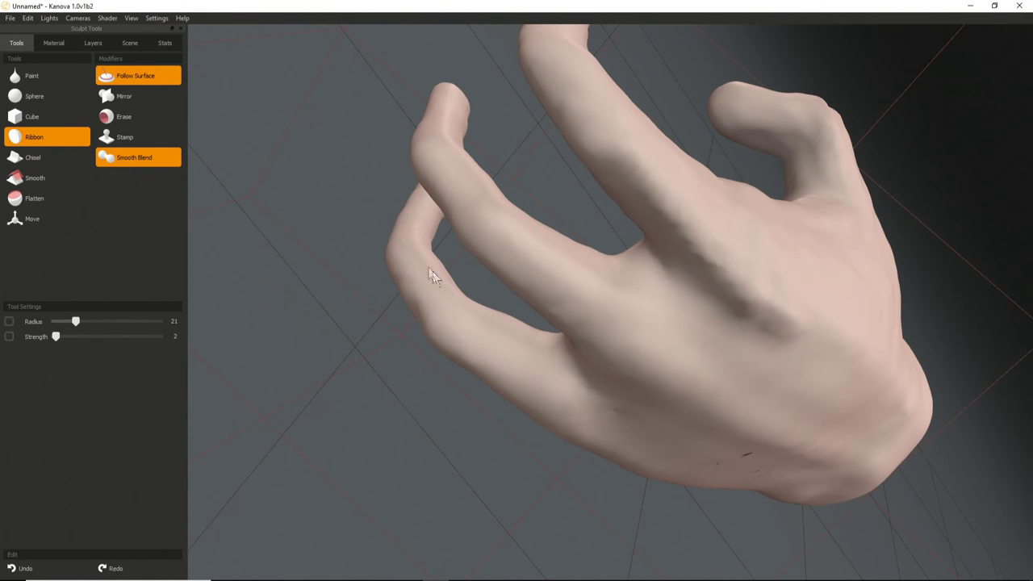
Refine the lower segments and joints of the outer and middle fingers from the front.
middle_drag(428, 350, 713, 258)
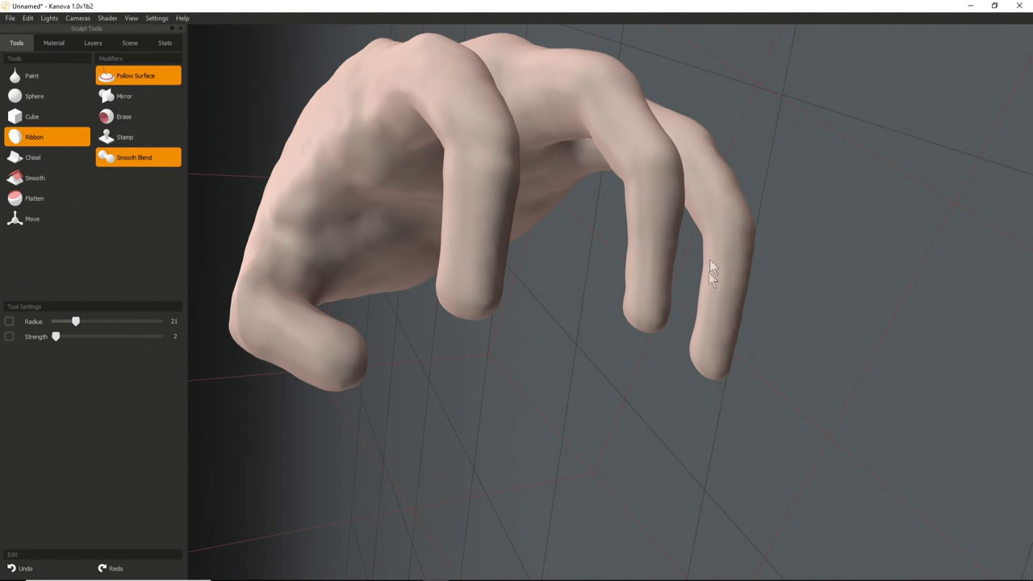
middle_drag(697, 194, 674, 278)
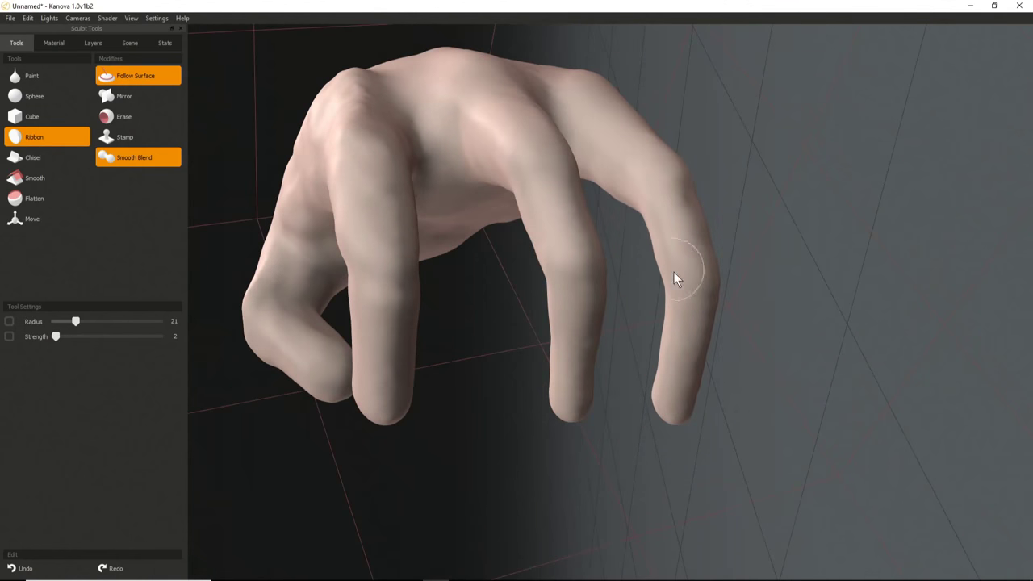
middle_drag(626, 185, 752, 213)
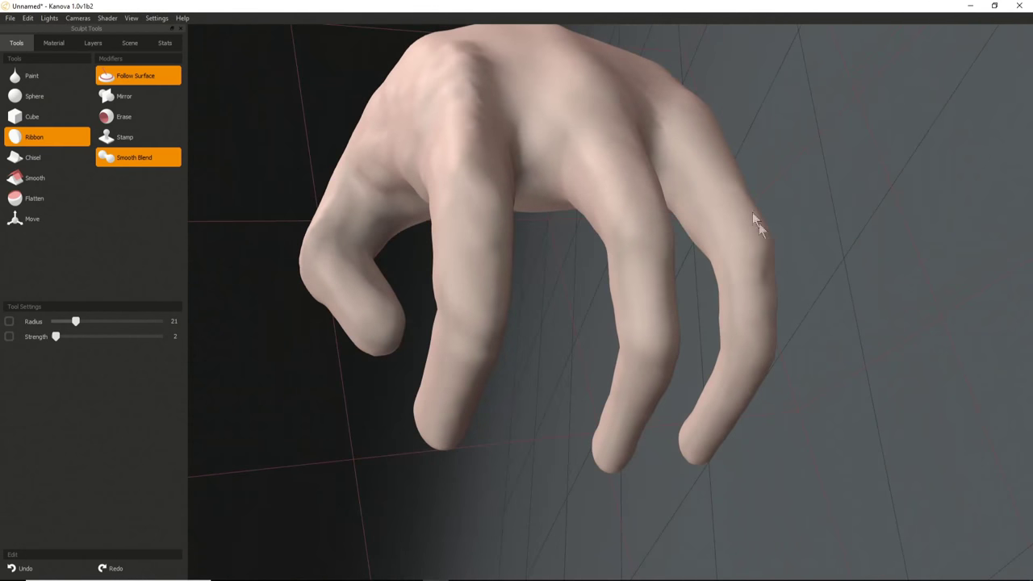
mouse_move(614, 288)
middle_down()
mouse_move(593, 344)
mouse_move(662, 129)
mouse_move(598, 139)
mouse_move(595, 391)
middle_up()
Set the Ribbon to radius 11 and strength 7, and sculpt fine folds in the palm near the thumb's base.
right_drag(519, 232, 494, 237)
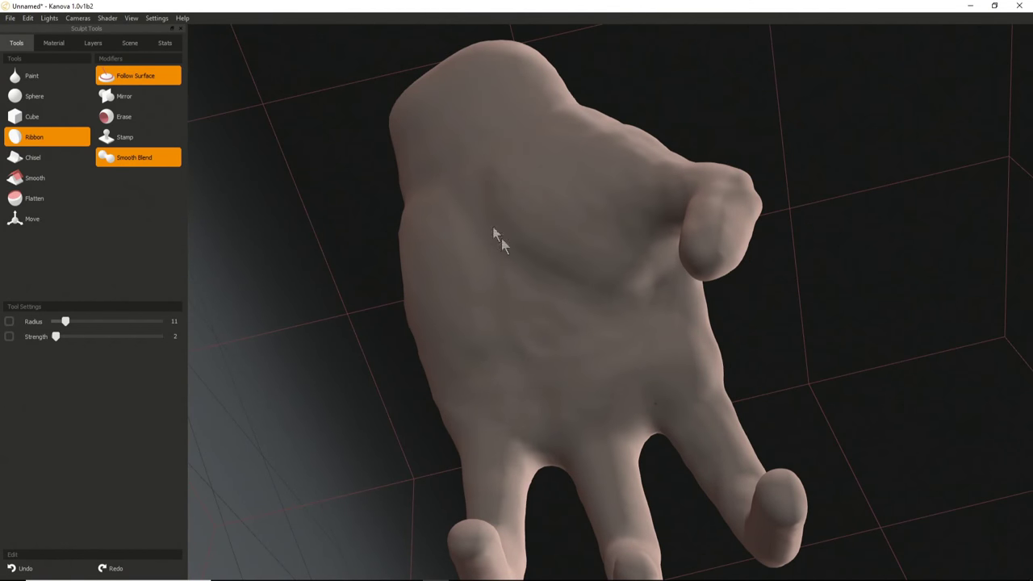
right_drag(523, 289, 563, 286)
middle_drag(577, 217, 678, 230)
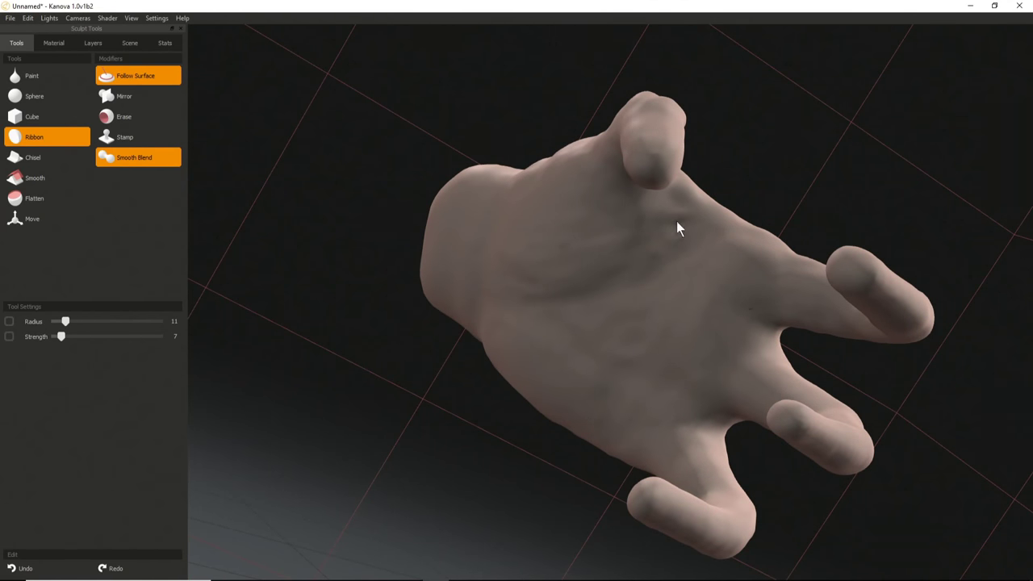
mouse_move(655, 236)
middle_down()
mouse_move(576, 295)
mouse_move(645, 234)
mouse_move(633, 234)
middle_up()
Set the Ribbon radius to 29 and fill out the center of the palm around the thumb crease.
right_drag(633, 234, 654, 236)
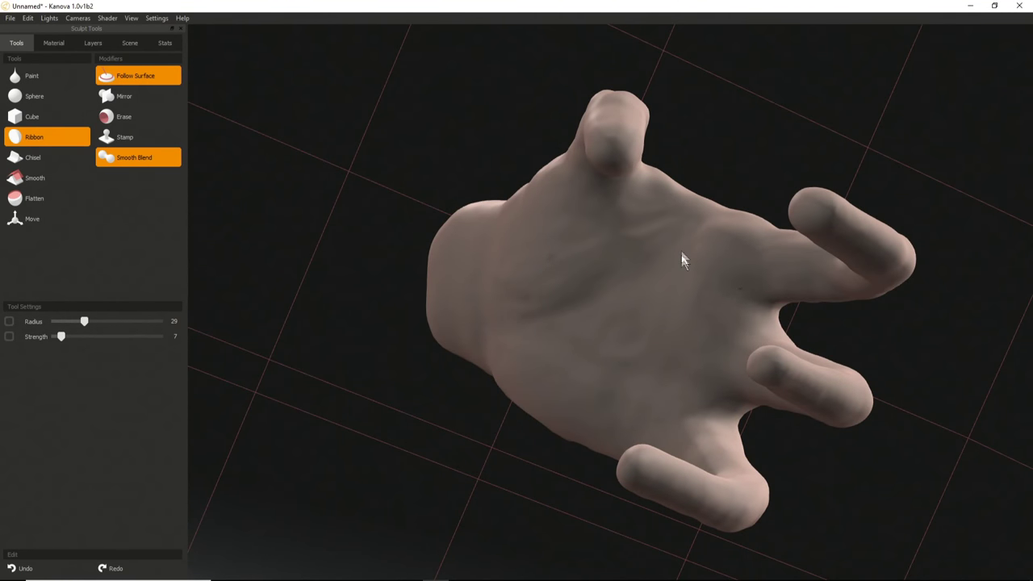
middle_drag(539, 296, 569, 322)
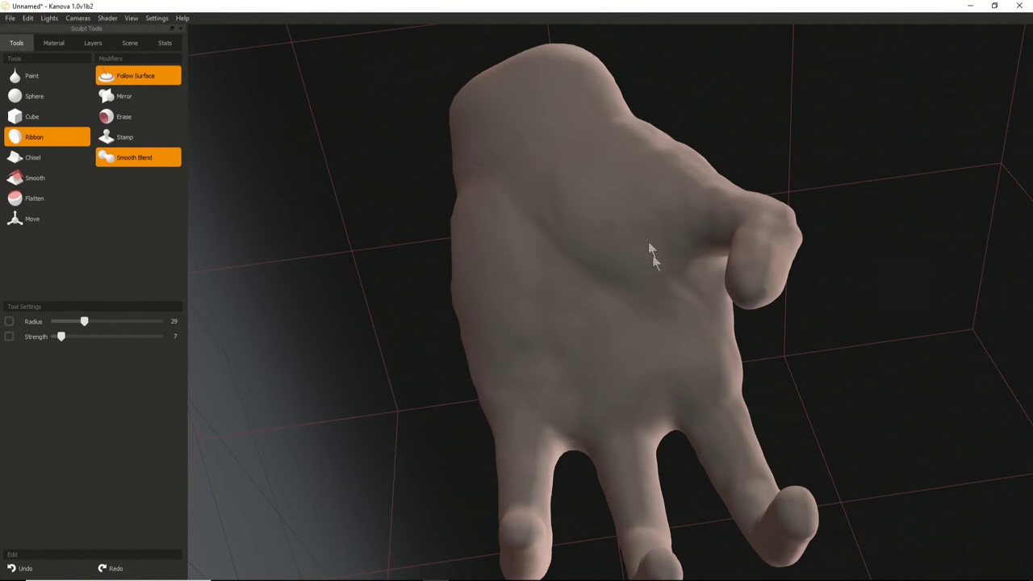
middle_drag(645, 306, 703, 287)
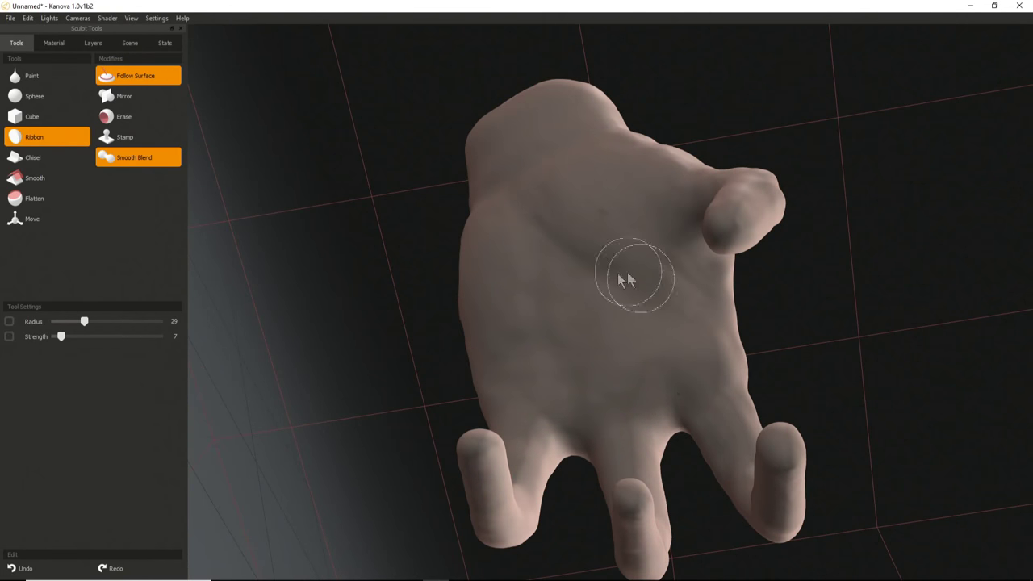
middle_drag(627, 277, 664, 369)
mouse_move(476, 295)
middle_down()
mouse_move(531, 375)
mouse_move(653, 496)
mouse_move(364, 443)
mouse_move(518, 281)
mouse_move(621, 281)
mouse_move(564, 237)
mouse_move(323, 309)
mouse_move(680, 410)
mouse_move(484, 242)
mouse_move(714, 302)
mouse_move(901, 297)
mouse_move(717, 311)
mouse_move(403, 373)
mouse_move(745, 240)
mouse_move(627, 283)
mouse_move(507, 255)
mouse_move(676, 303)
mouse_move(583, 232)
mouse_move(690, 224)
middle_up()
Set the Ribbon radius to 20 and build up fleshy pads on the palm below the middle and outer fingers.
key([)
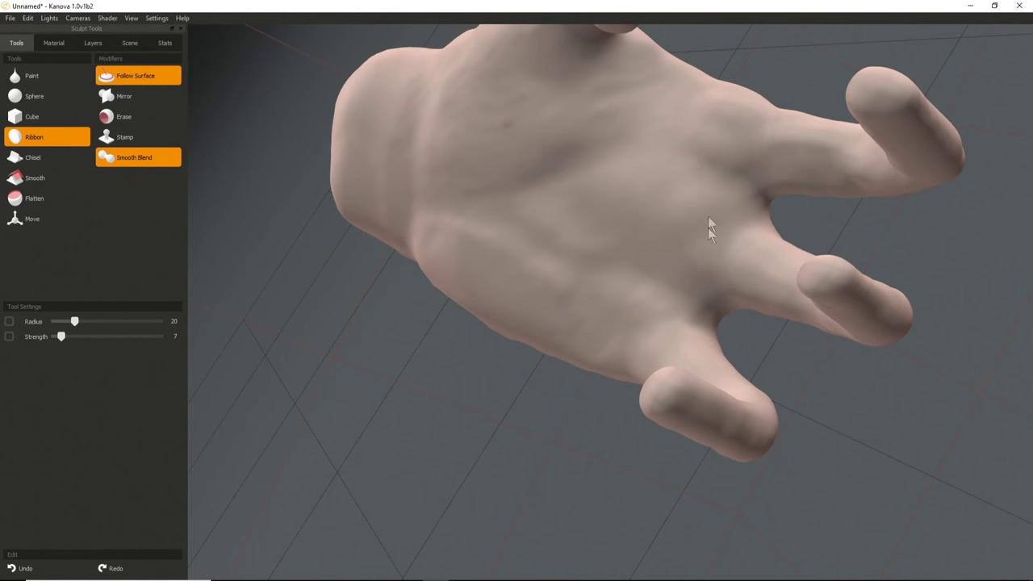
middle_drag(691, 253, 639, 337)
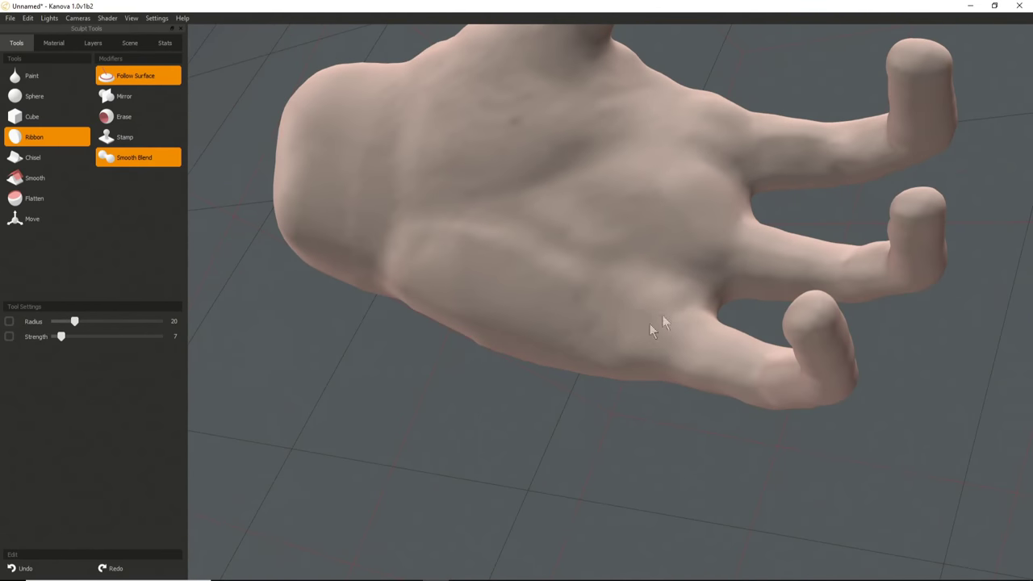
middle_drag(636, 351, 697, 287)
middle_drag(518, 367, 659, 289)
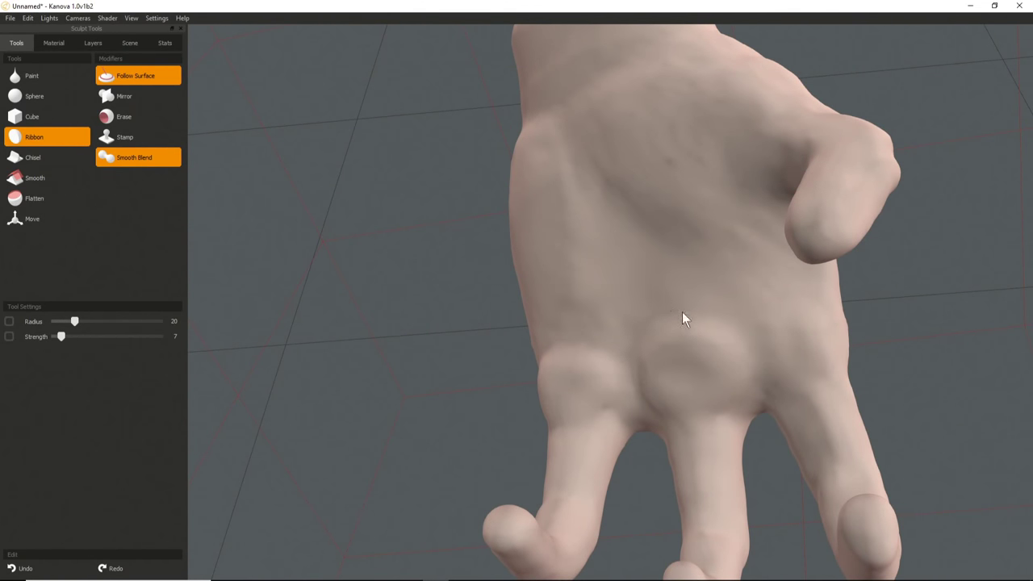
Refine the palm above the finger-base pads with Ribbon strokes of radius 20.
middle_drag(690, 291, 672, 287)
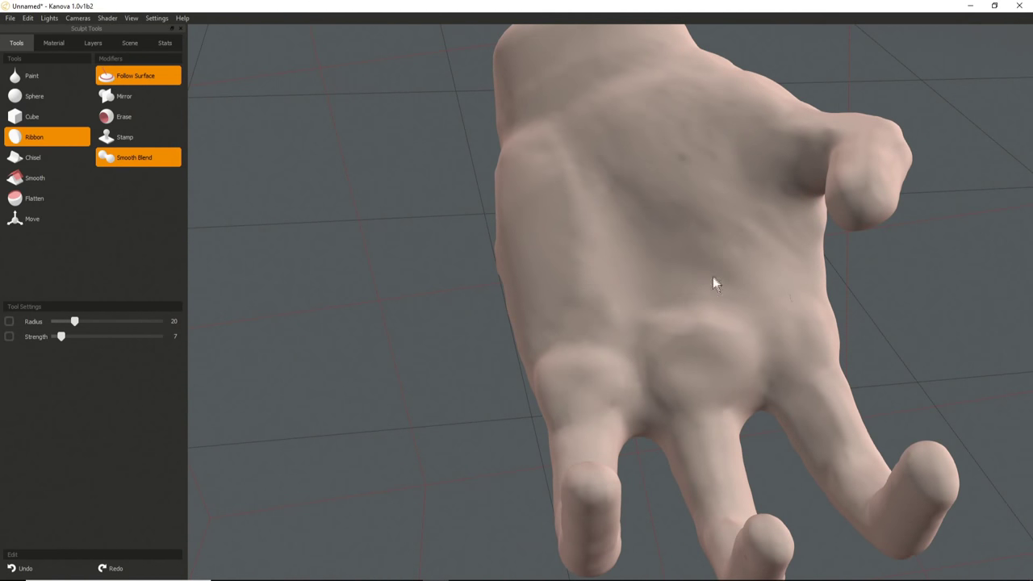
middle_drag(703, 290, 626, 261)
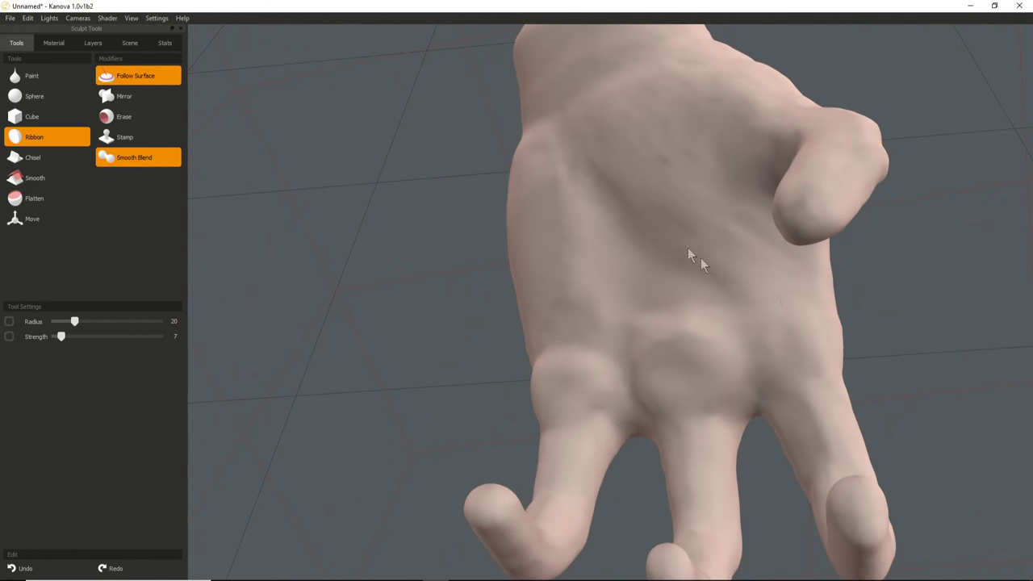
middle_drag(576, 210, 754, 280)
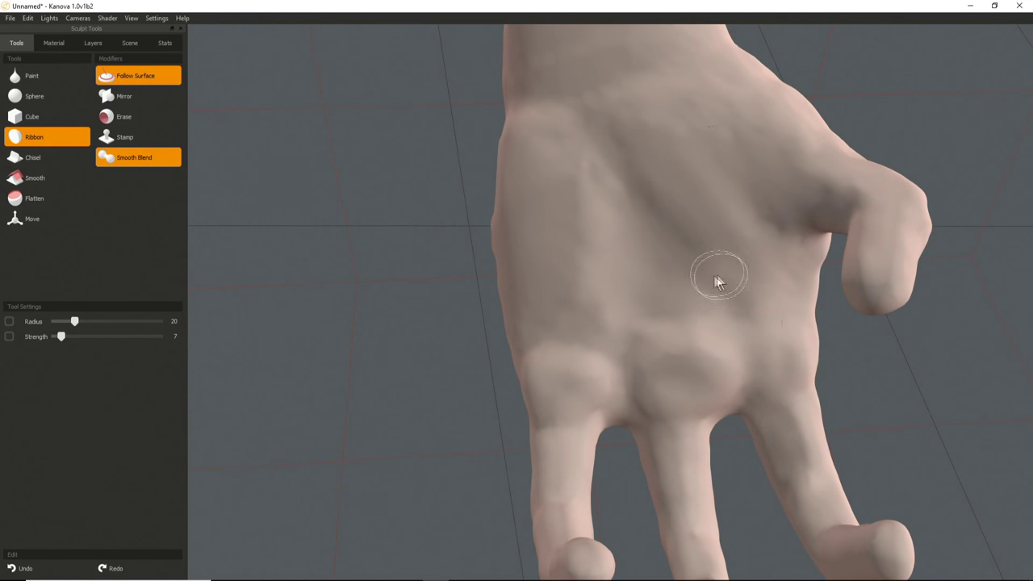
middle_drag(702, 308, 723, 329)
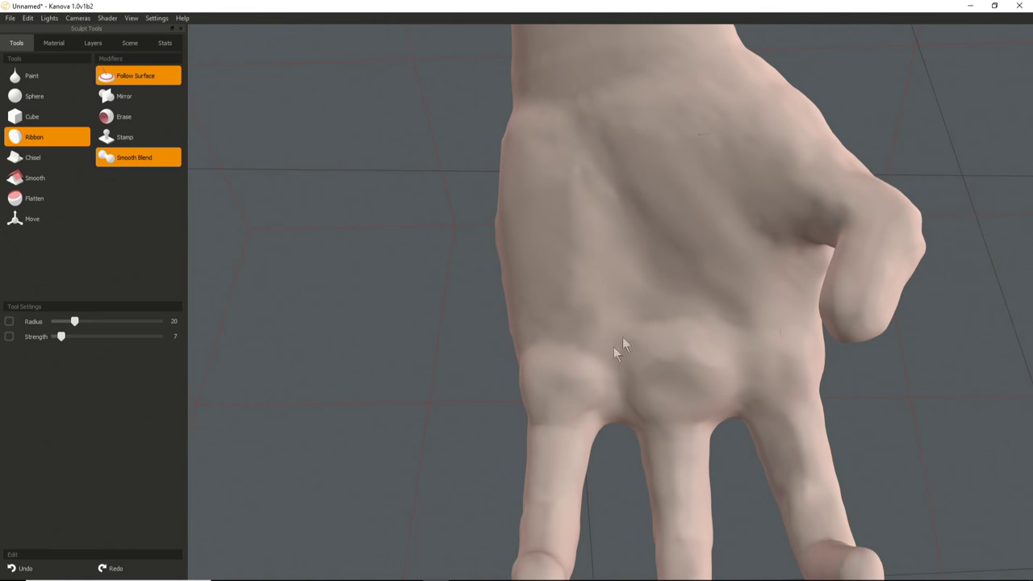
middle_drag(634, 325, 627, 367)
Set the Ribbon radius to 49 and blend the finger-base pads broadly into the palm.
right_drag(628, 367, 709, 347)
middle_drag(707, 379, 629, 353)
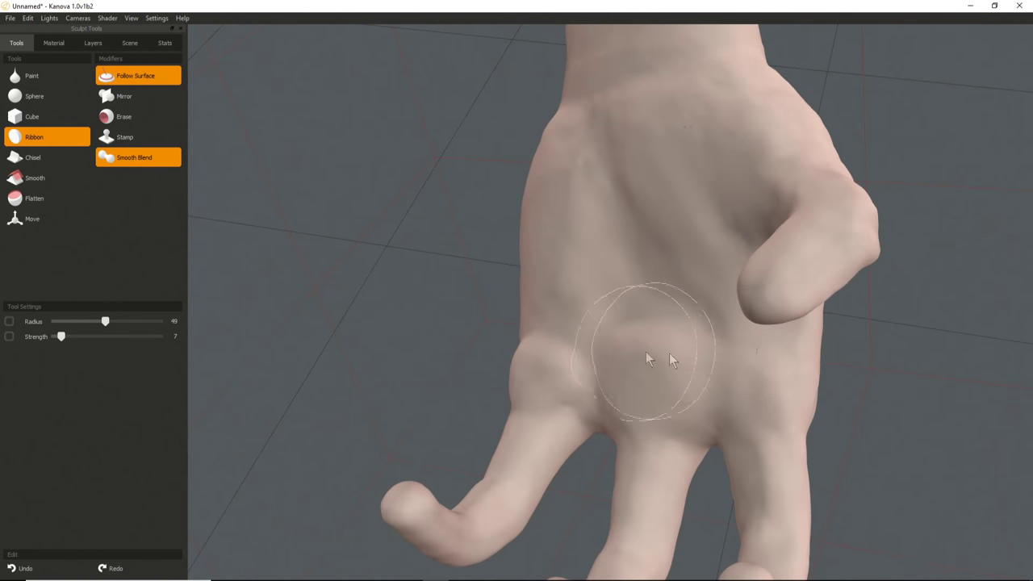
mouse_move(737, 388)
middle_down()
mouse_move(702, 362)
mouse_move(548, 388)
middle_up()
mouse_move(496, 357)
middle_down()
mouse_move(604, 289)
mouse_move(609, 168)
mouse_move(645, 203)
mouse_move(565, 168)
middle_up()
mouse_move(669, 253)
middle_down()
mouse_move(397, 259)
mouse_move(707, 215)
mouse_move(494, 299)
mouse_move(627, 256)
mouse_move(569, 192)
middle_up()
Rework the crease beside the thumb mound and the nearby palm with the Ribbon at radii 18, 41 and 23.
scroll(569, 188, down, 5)
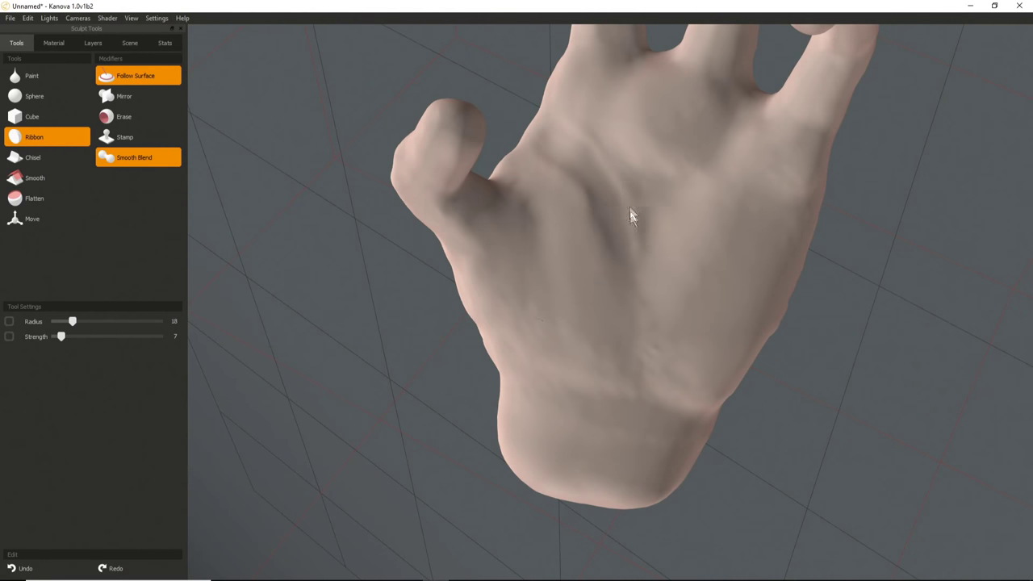
middle_drag(628, 274, 586, 279)
scroll(586, 278, up, 5)
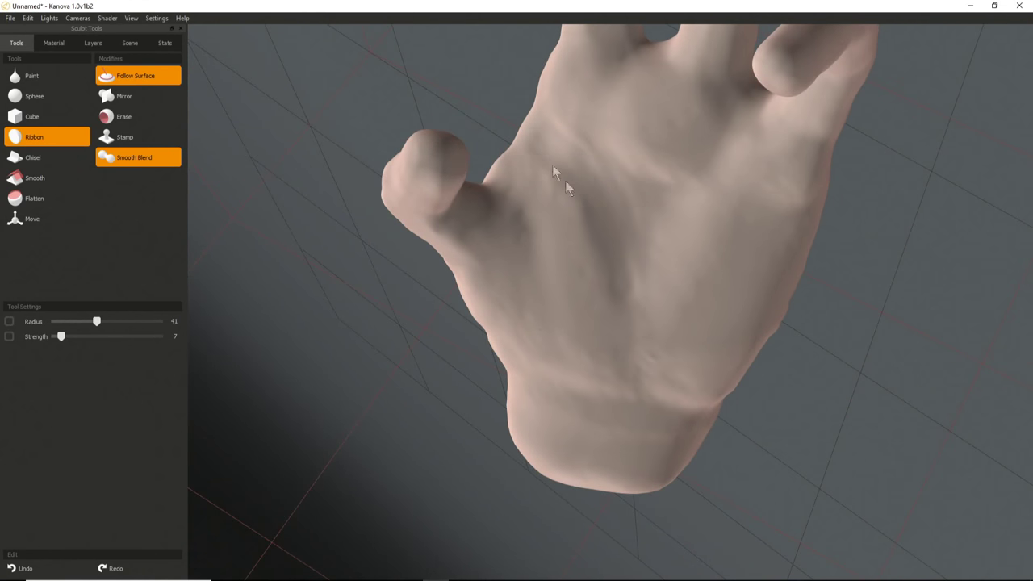
mouse_move(564, 185)
middle_down()
mouse_move(358, 267)
mouse_move(558, 565)
mouse_move(428, 318)
mouse_move(763, 328)
mouse_move(530, 224)
mouse_move(588, 244)
mouse_move(525, 290)
middle_up()
scroll(588, 244, down, 4)
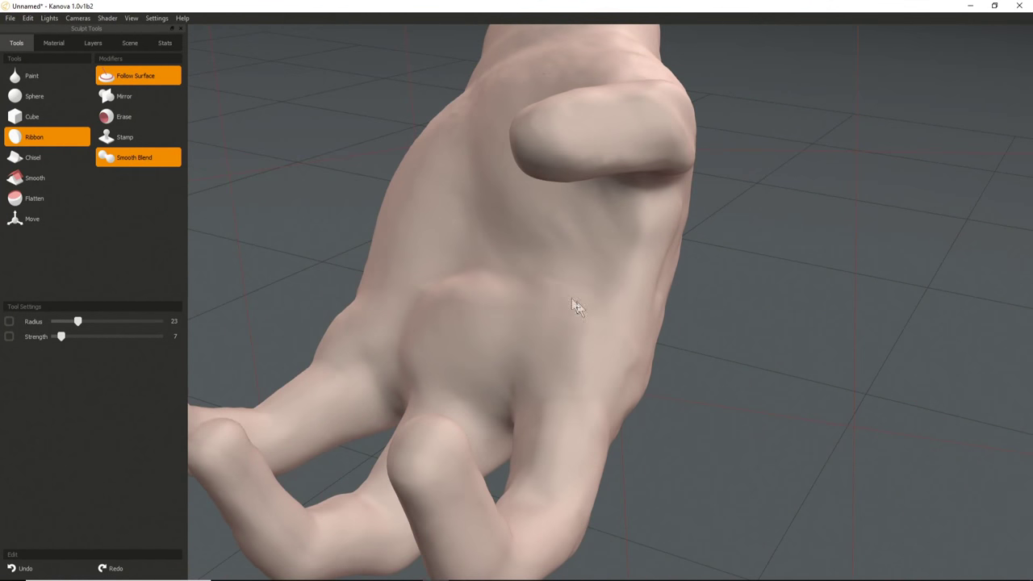
mouse_move(613, 167)
middle_down()
mouse_move(625, 427)
mouse_move(464, 266)
mouse_move(533, 234)
mouse_move(482, 288)
middle_up()
Set the Ribbon radius to 43 and fill out the web between the thumb and the hand.
scroll(500, 294, up, 4)
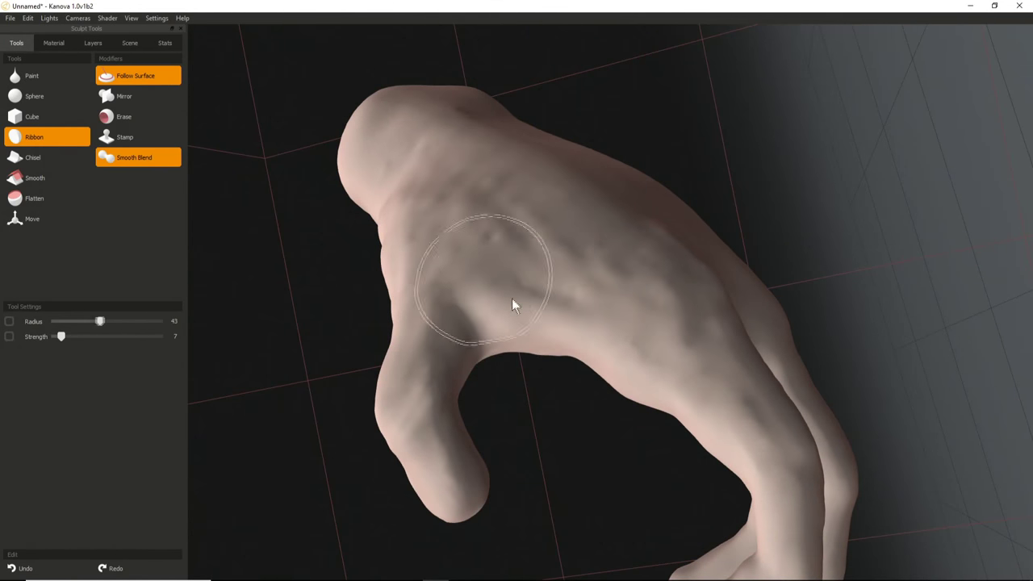
middle_drag(511, 240, 548, 277)
middle_drag(598, 252, 473, 342)
Set the Ribbon radius to 28 and even out the thumb and its web from both sides of the hand.
scroll(477, 341, down, 3)
middle_drag(409, 341, 572, 256)
mouse_move(619, 292)
middle_down()
mouse_move(634, 213)
mouse_move(505, 163)
middle_up()
middle_drag(562, 214, 392, 292)
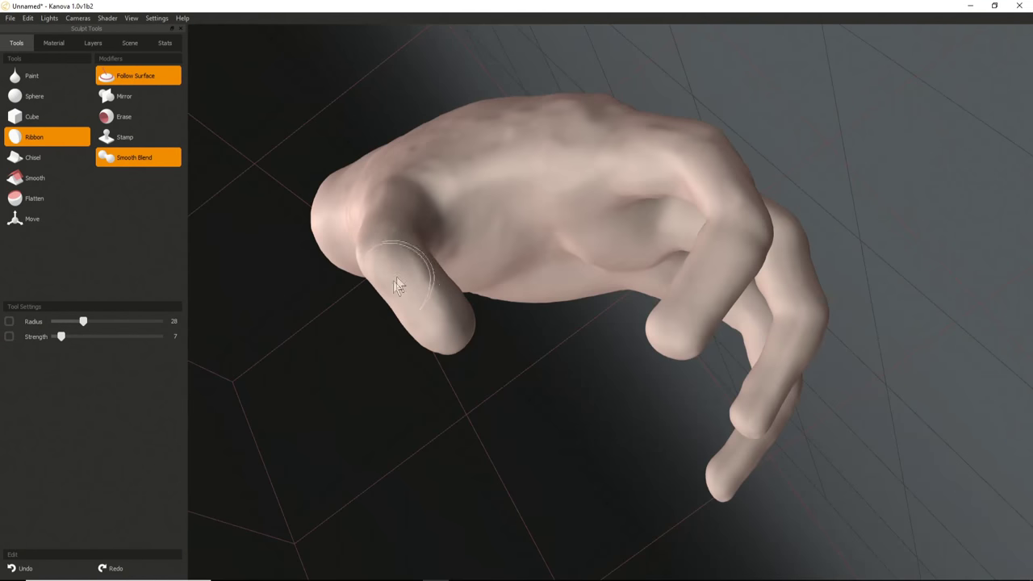
middle_drag(387, 238, 564, 383)
middle_drag(604, 411, 410, 305)
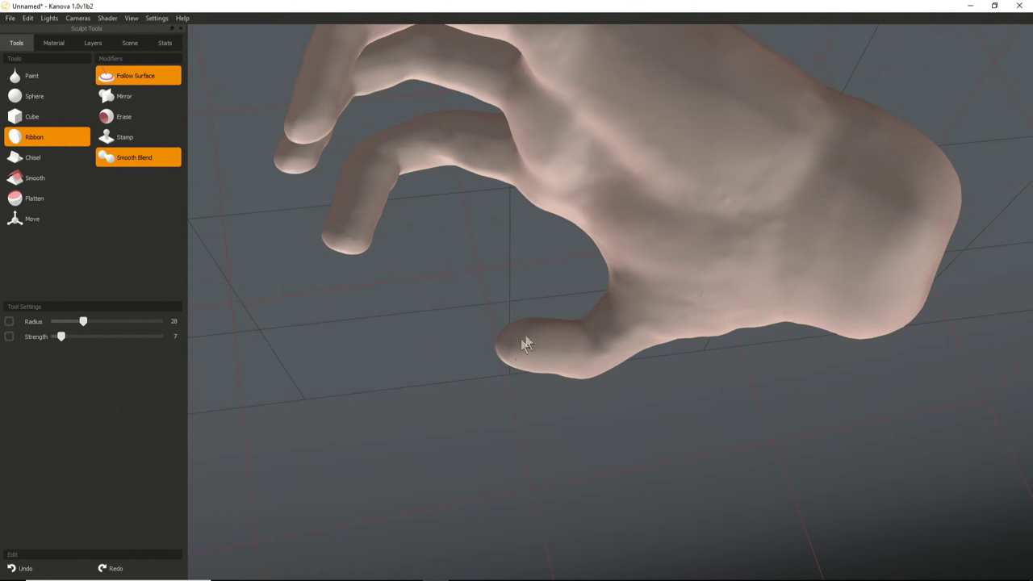
mouse_move(518, 358)
middle_down()
mouse_move(576, 213)
mouse_move(526, 369)
mouse_move(615, 224)
mouse_move(533, 549)
mouse_move(715, 387)
mouse_move(619, 387)
mouse_move(525, 417)
mouse_move(570, 219)
mouse_move(554, 433)
mouse_move(565, 282)
mouse_move(530, 213)
mouse_move(543, 219)
mouse_move(578, 292)
mouse_move(680, 340)
mouse_move(507, 286)
mouse_move(409, 329)
mouse_move(503, 230)
mouse_move(572, 392)
mouse_move(652, 350)
middle_up()
Set the Ribbon radius to 13 and define a sharp curved crease around the thumb mound in the palm.
right_drag(598, 248, 573, 258)
drag(576, 231, 629, 287)
mouse_move(592, 248)
mouse_down()
mouse_move(650, 292)
mouse_move(572, 230)
mouse_up()
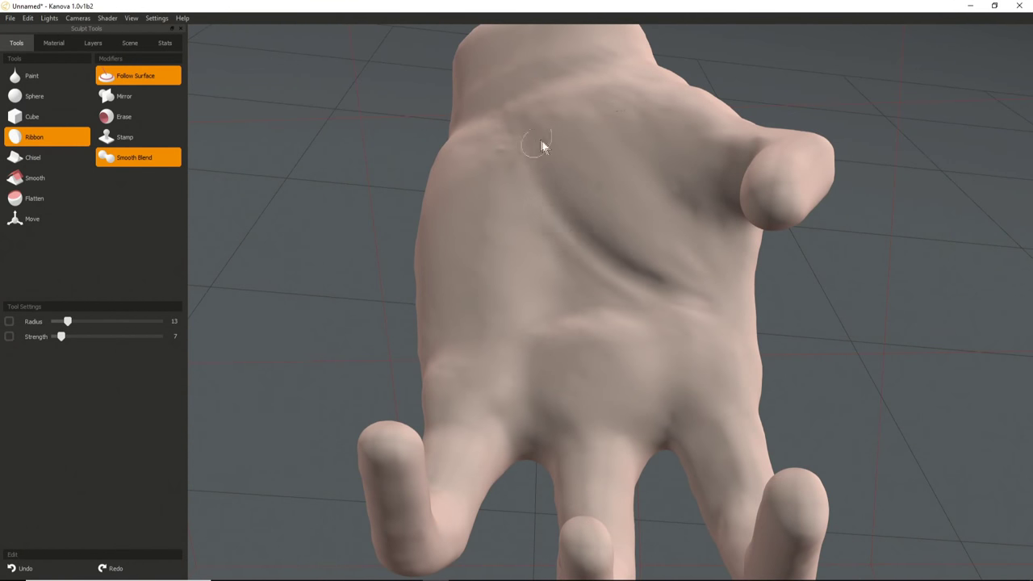
Extend the thumb-mound crease up to the wrist and refine the ridge along its edge.
middle_drag(537, 145, 563, 218)
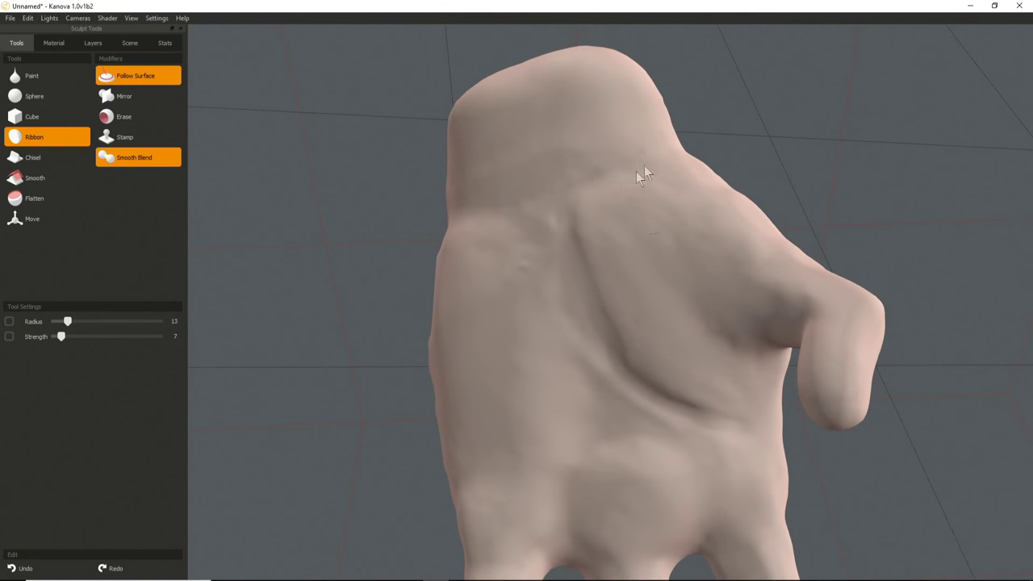
middle_drag(617, 178, 553, 214)
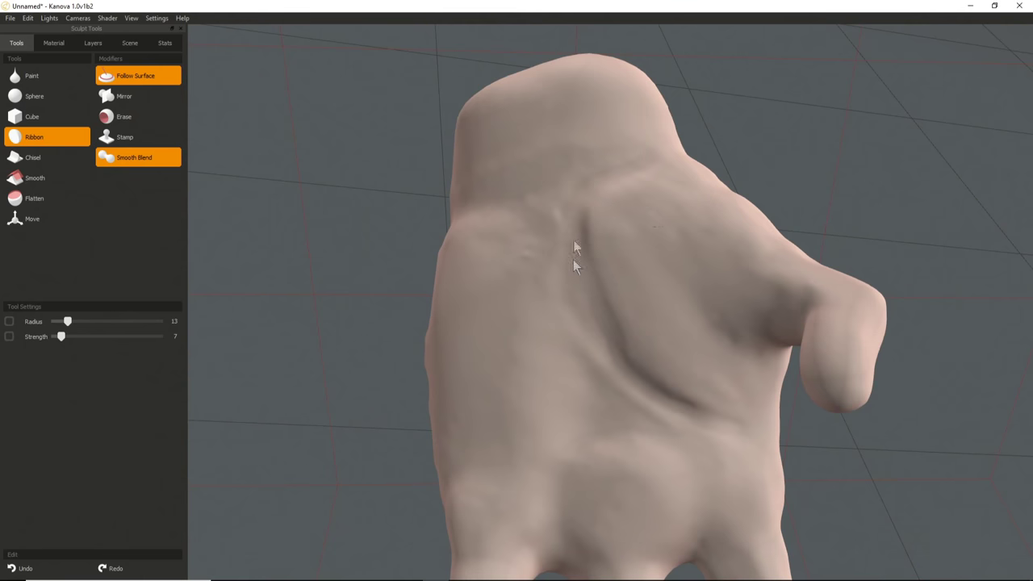
middle_drag(594, 362, 608, 323)
middle_drag(604, 362, 553, 319)
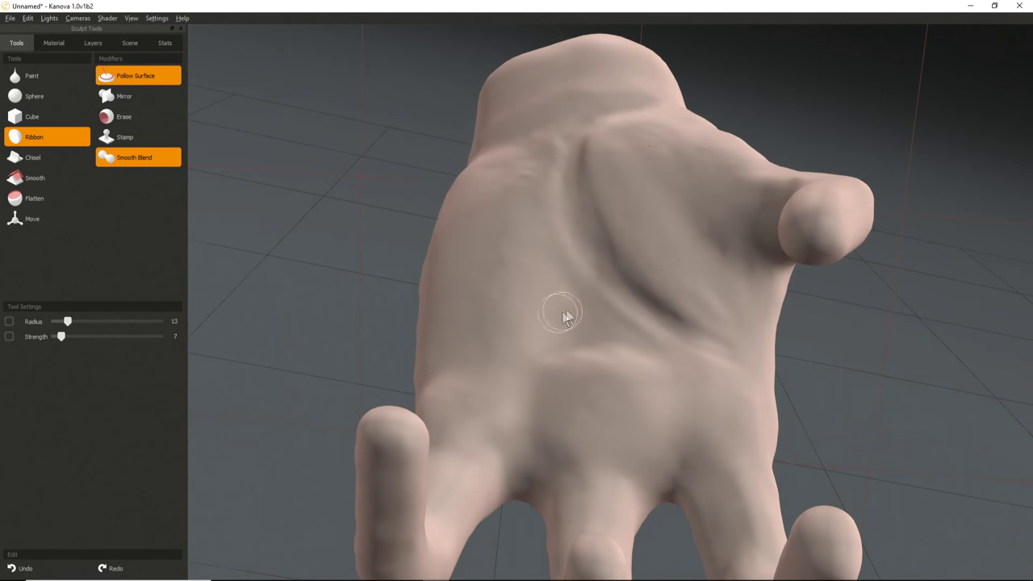
middle_drag(534, 207, 518, 240)
Set the Ribbon radius to 23 and soften the thumb-mound crease into the middle of the palm.
key(bracketright)
key(bracketright)
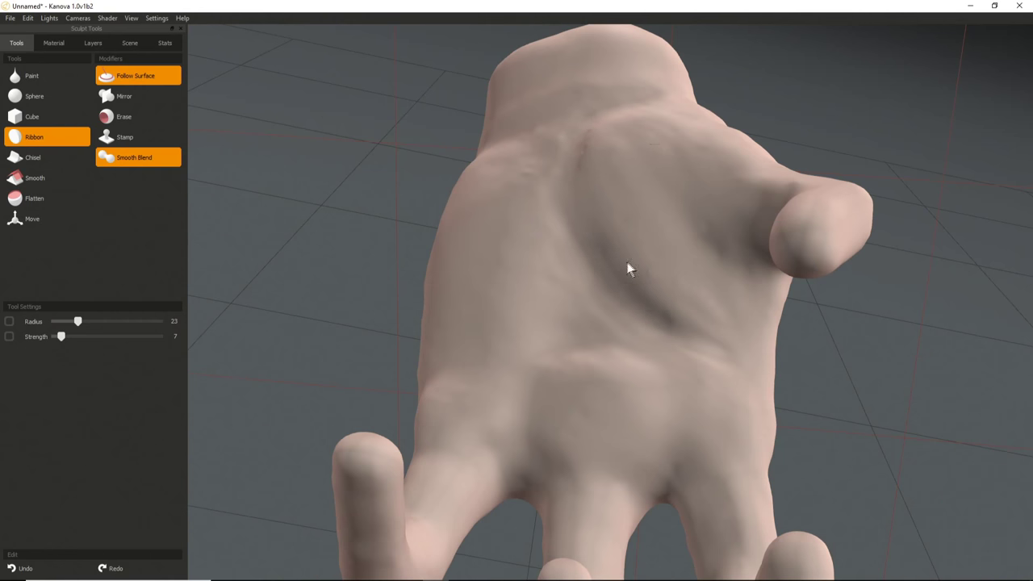
middle_drag(577, 321, 577, 259)
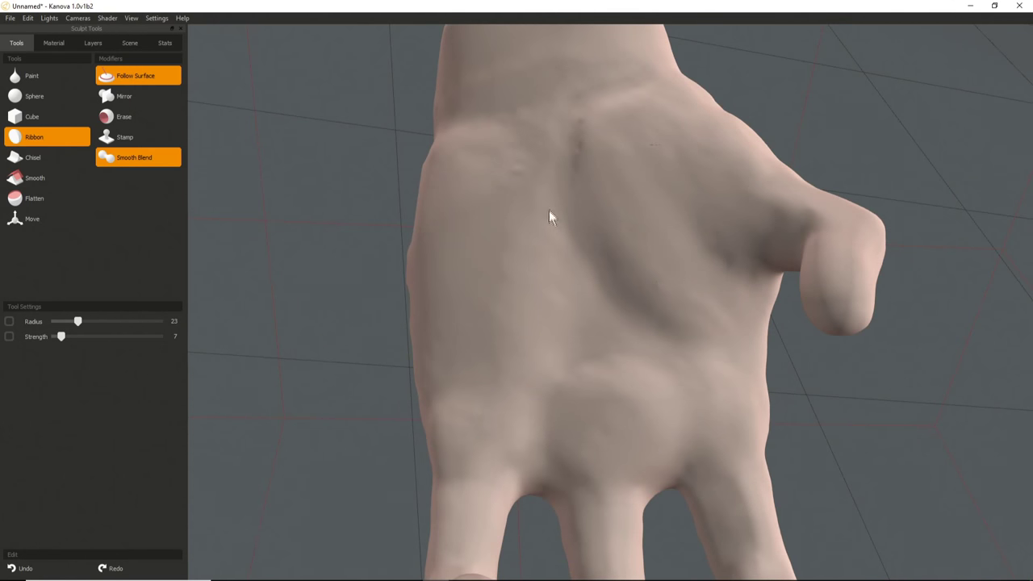
middle_drag(535, 258, 525, 443)
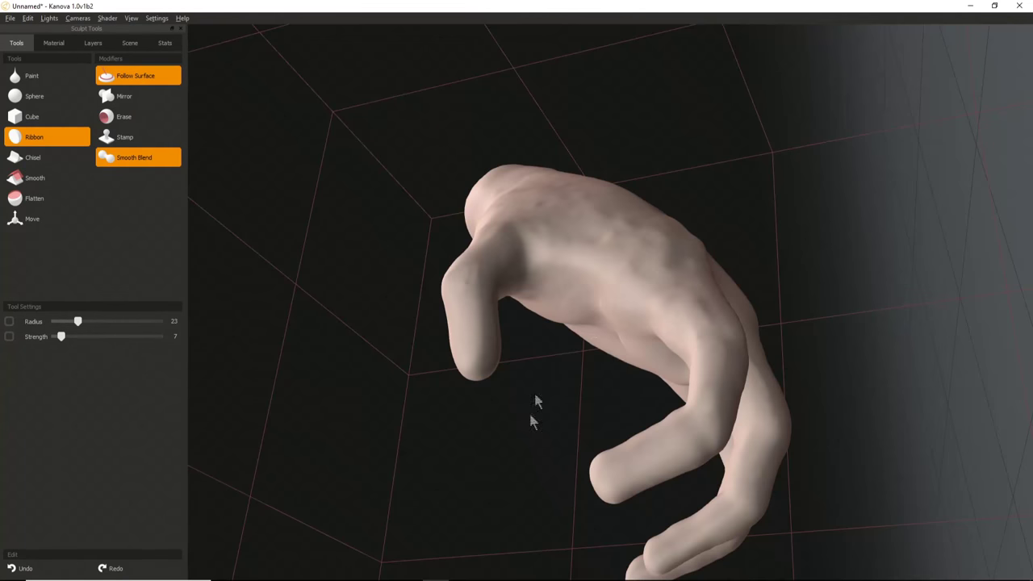
mouse_move(416, 367)
middle_down()
mouse_move(515, 231)
mouse_move(697, 369)
mouse_move(595, 242)
mouse_move(553, 339)
mouse_move(592, 277)
mouse_move(611, 301)
middle_up()
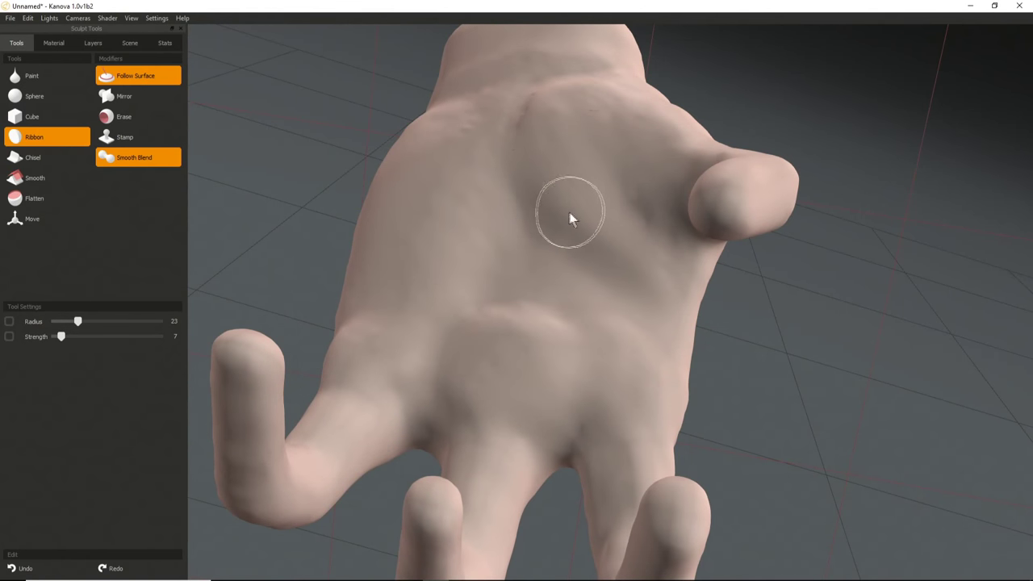
Blend the palm between the thumb crease and the finger bases from several angles with the Ribbon at radius 23.
mouse_move(607, 324)
middle_down()
mouse_move(340, 423)
mouse_move(654, 510)
mouse_move(669, 350)
middle_up()
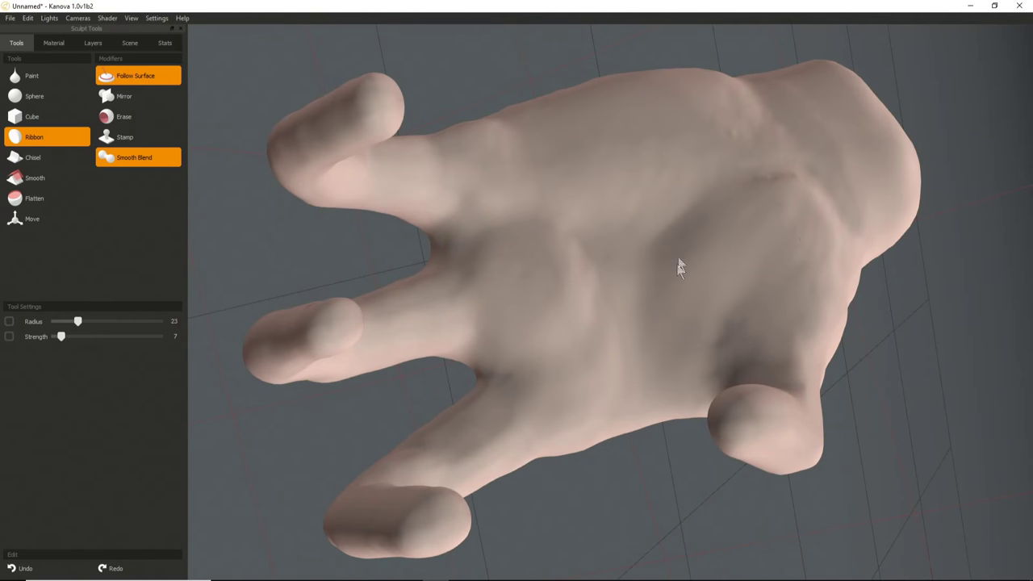
middle_drag(665, 266, 538, 302)
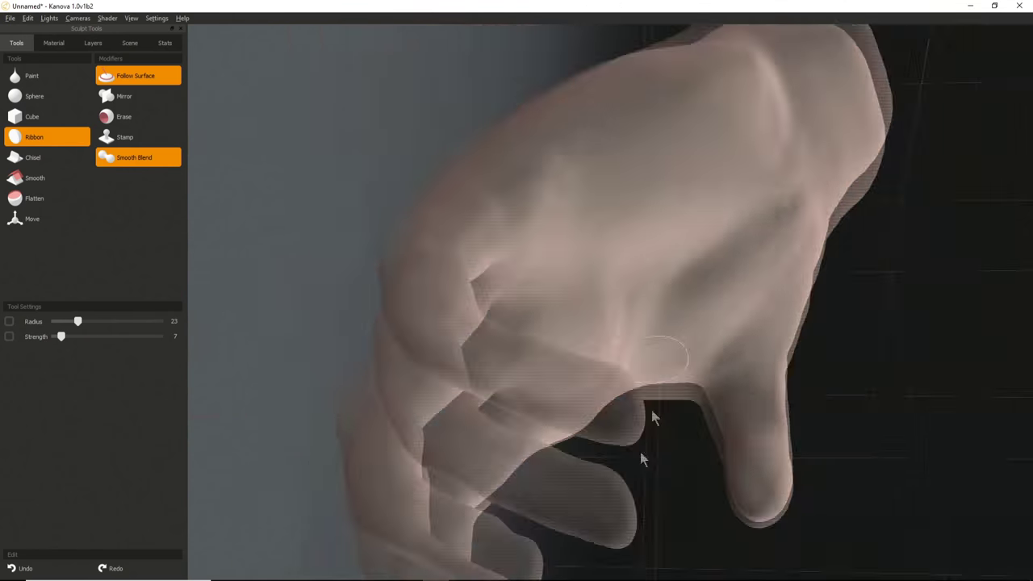
middle_drag(642, 454, 306, 320)
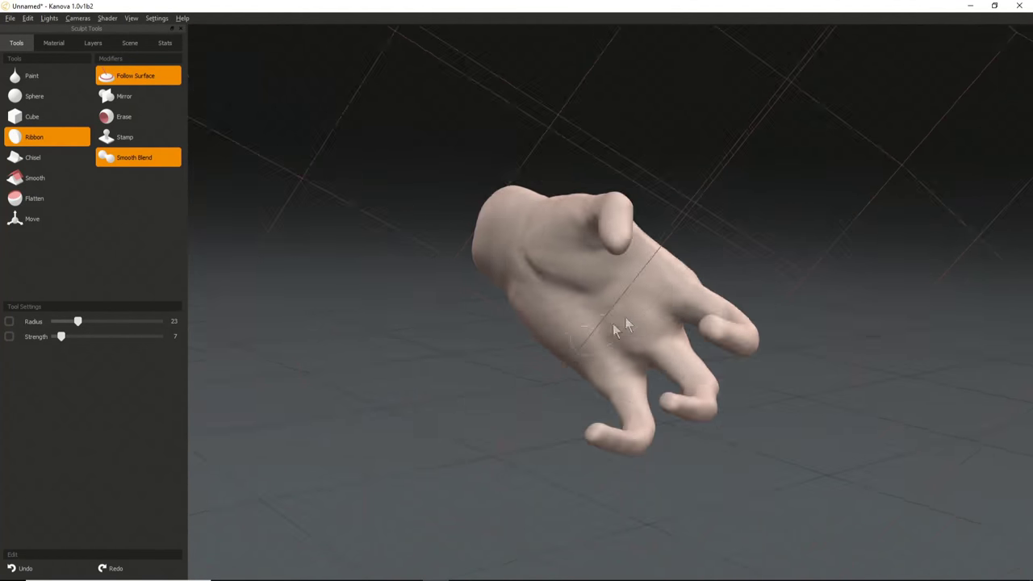
alt+drag(613, 323, 617, 323)
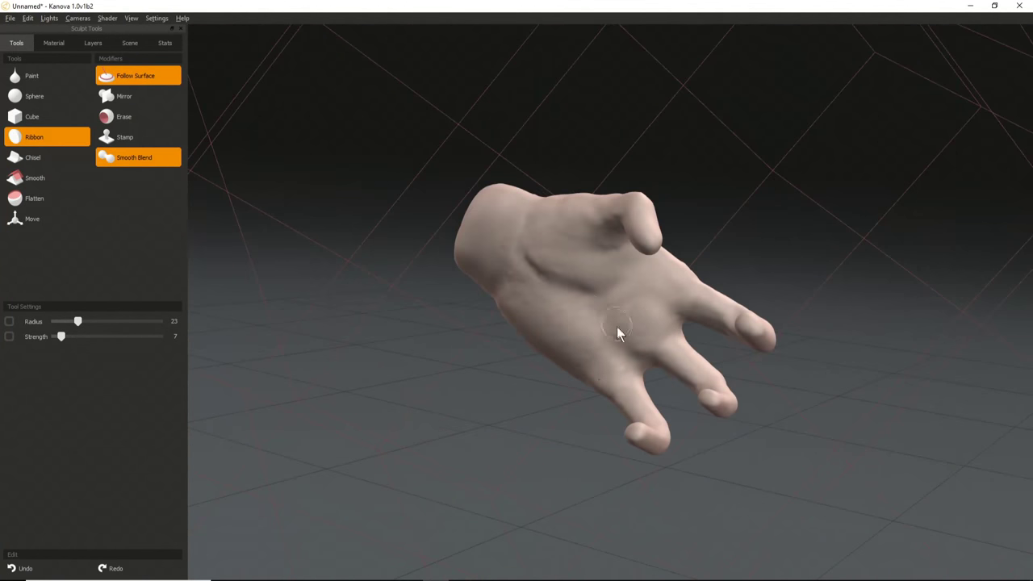
scroll(443, 373, up, 6)
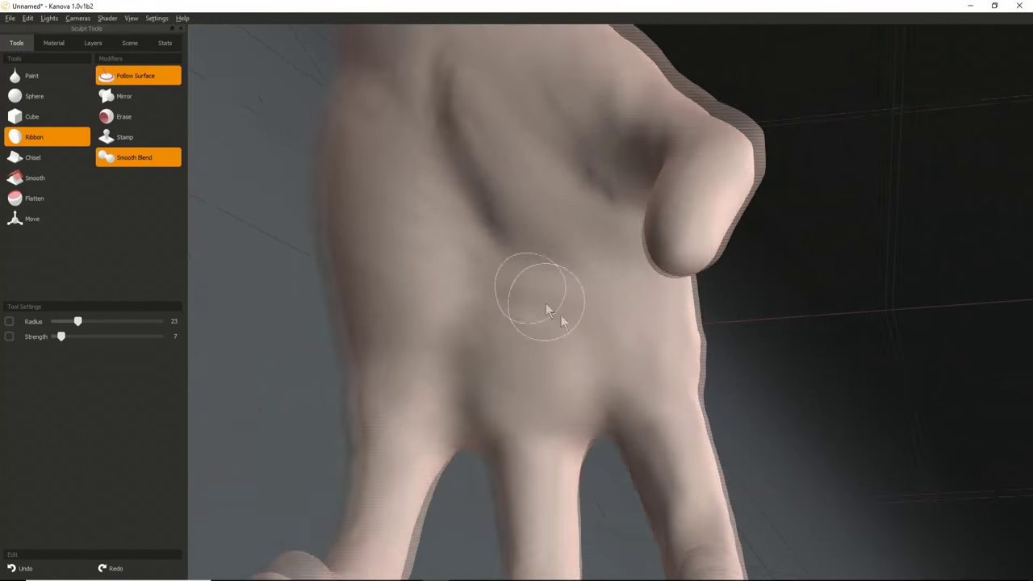
mouse_move(545, 303)
alt+mouse_down()
mouse_move(496, 222)
mouse_move(506, 249)
mouse_move(514, 215)
alt+mouse_up()
Set the Ribbon to radius 11 and strength 2, and sculpt fine folds across the palm near the thumb.
right_drag(515, 214, 491, 219)
scroll(494, 220, up, 5)
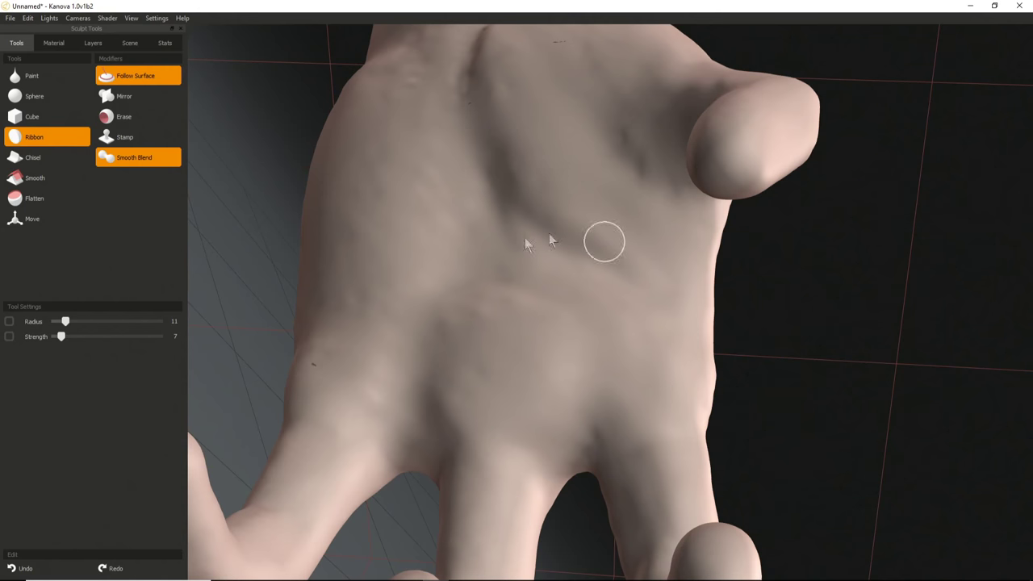
drag(61, 336, 56, 337)
middle_drag(580, 377, 478, 347)
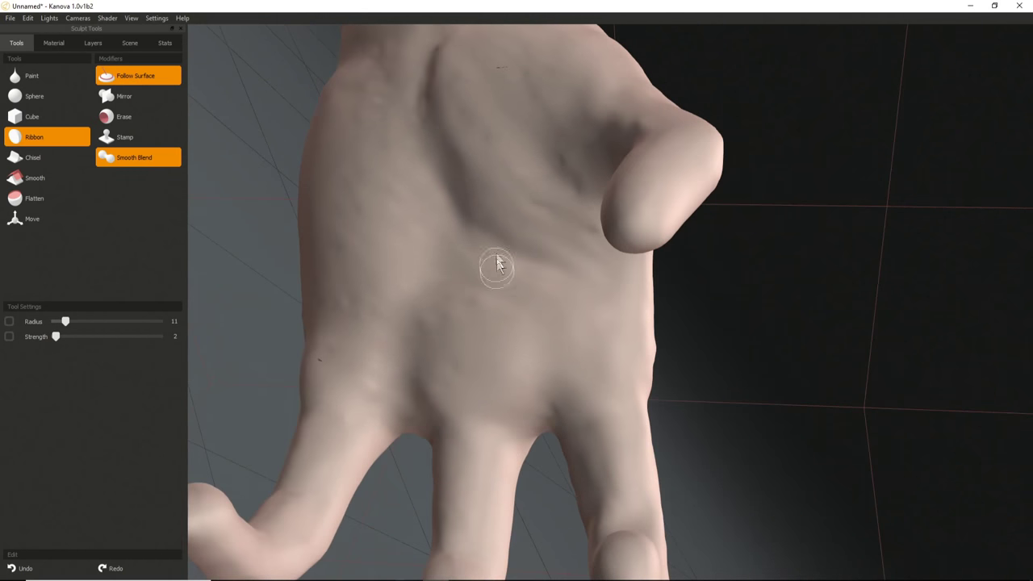
alt+drag(516, 283, 432, 320)
alt+drag(467, 278, 367, 333)
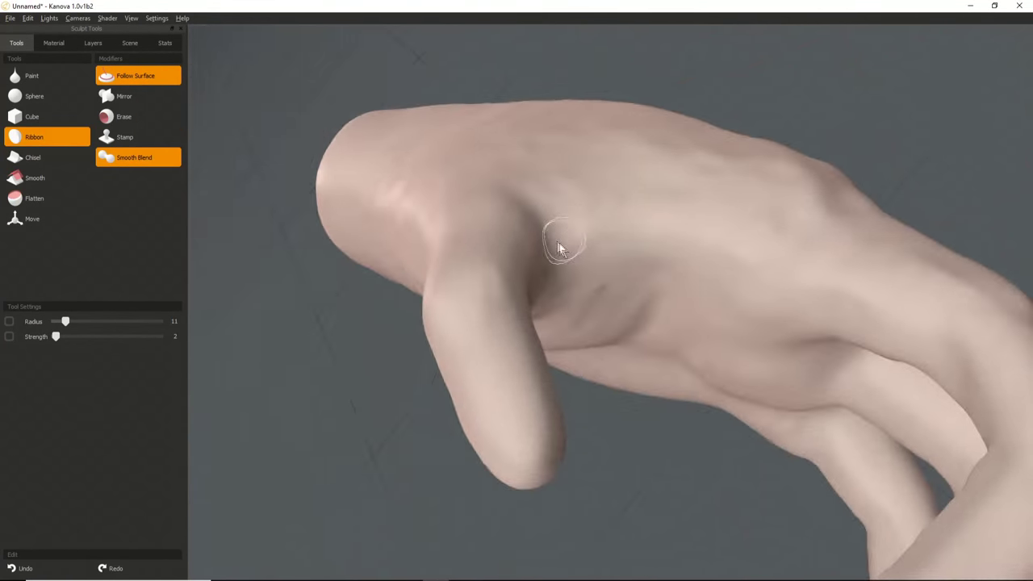
Set the Ribbon radius to 26 and gently smooth the thumb's base toward the wrist.
right_drag(558, 244, 601, 248)
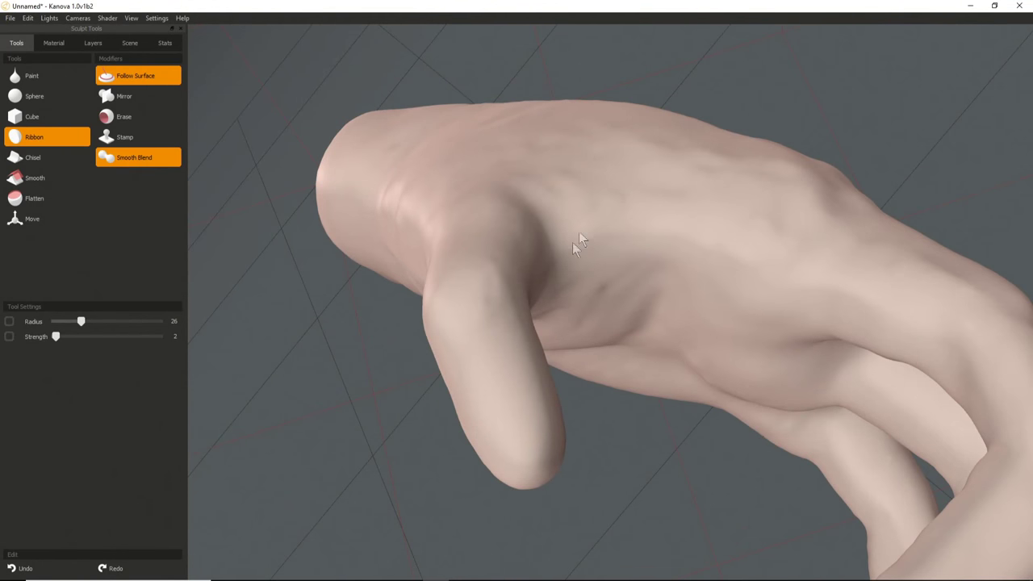
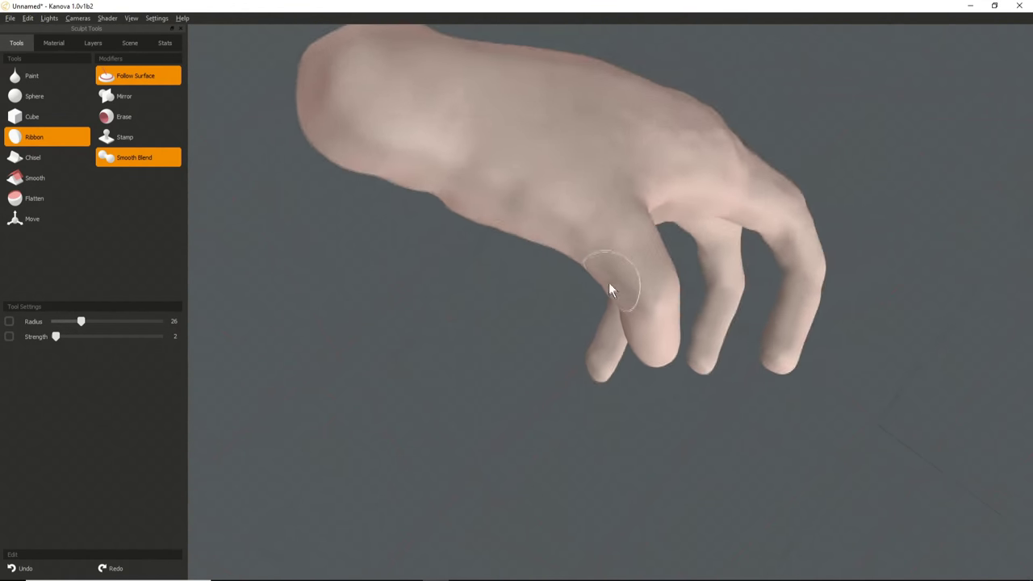
middle_drag(608, 283, 571, 185)
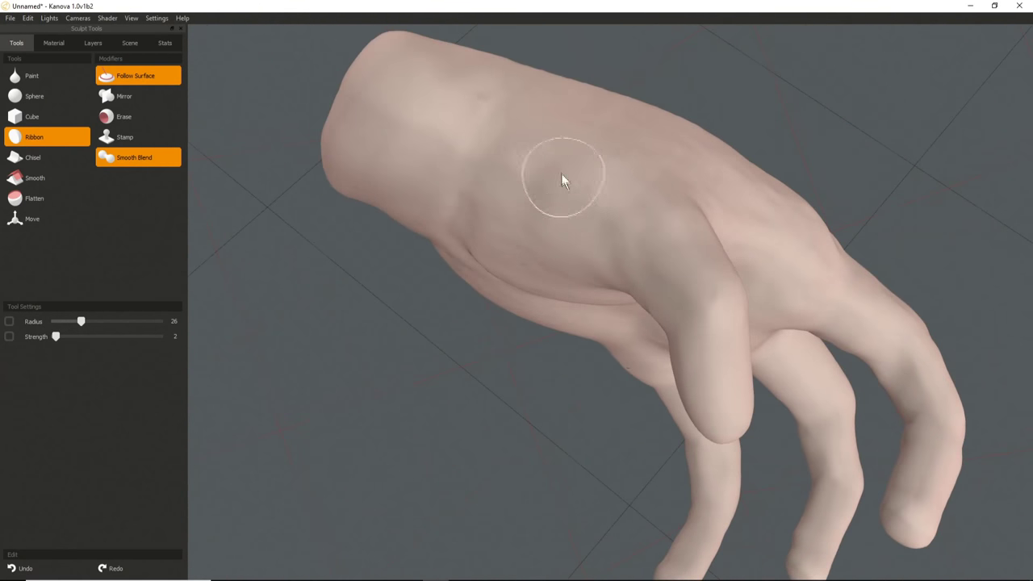
drag(562, 180, 546, 196)
Set the Ribbon radius to 15 and refine the thumb's outer side and its transition into the back of the hand.
mouse_move(646, 211)
alt+mouse_down()
mouse_move(460, 360)
mouse_move(559, 313)
alt+mouse_up()
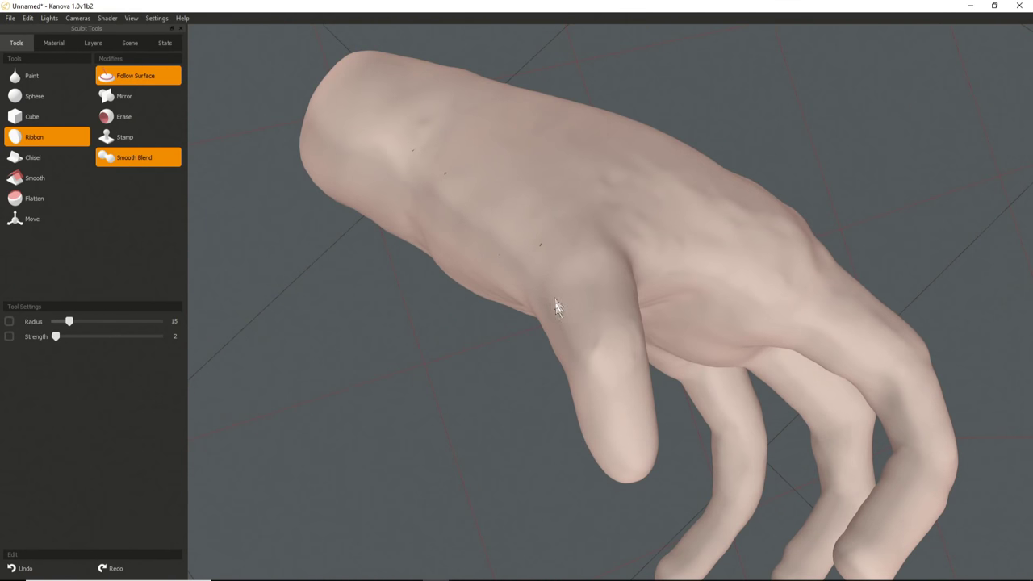
alt+drag(569, 383, 638, 270)
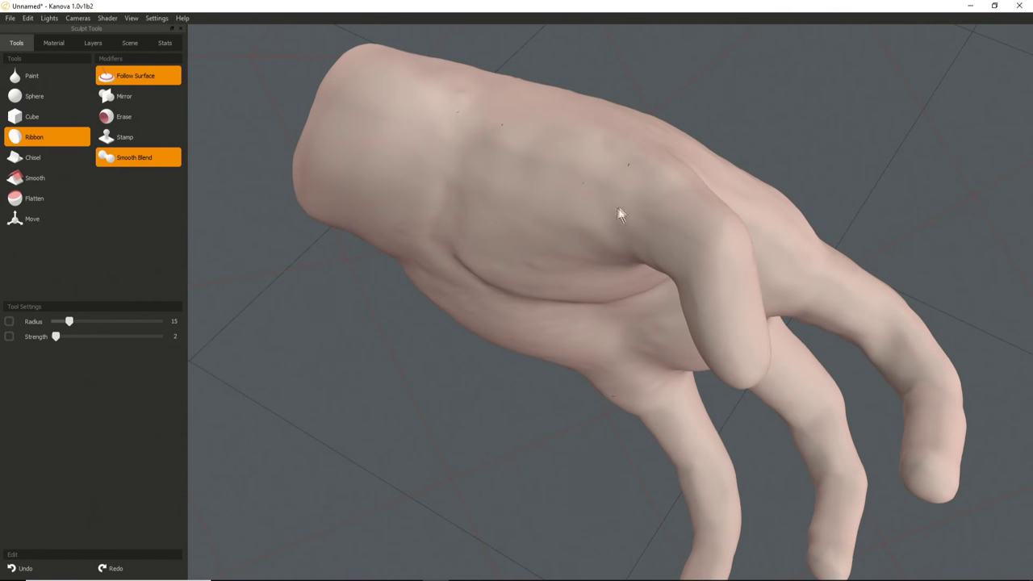
mouse_move(640, 313)
alt+mouse_down()
mouse_move(491, 369)
mouse_move(459, 355)
alt+mouse_up()
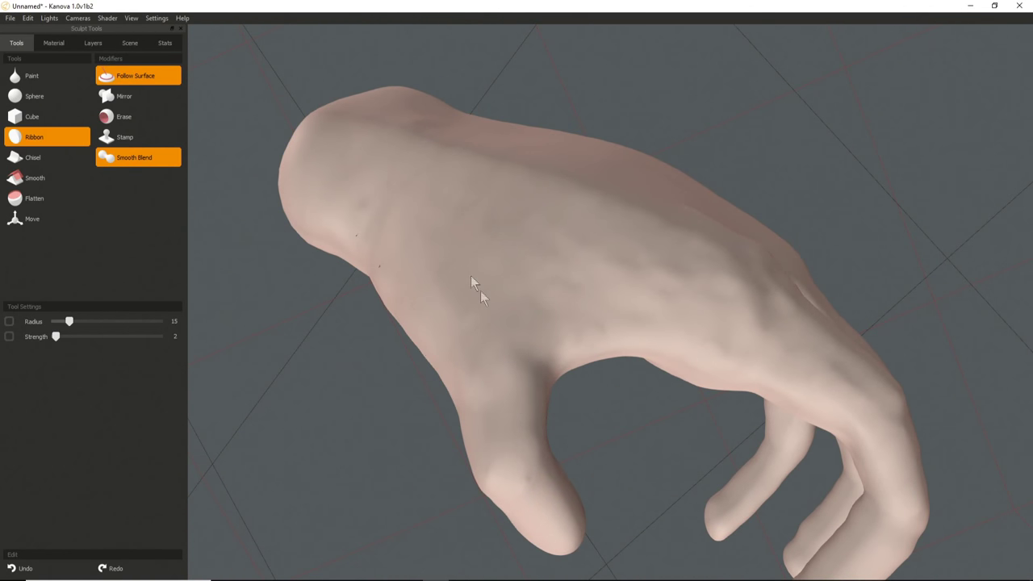
middle_drag(460, 423, 621, 388)
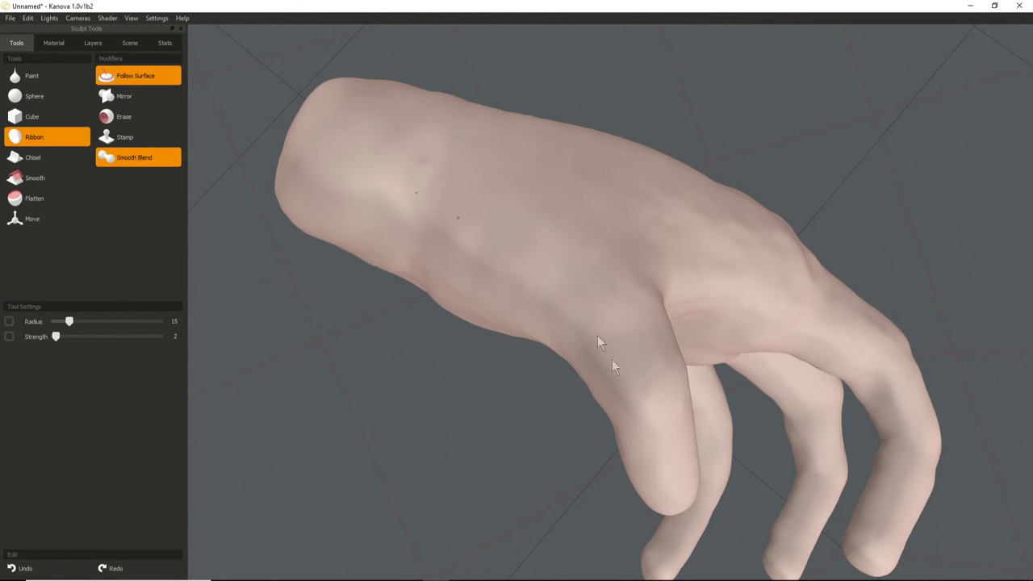
middle_drag(651, 481, 497, 304)
middle_drag(495, 243, 595, 267)
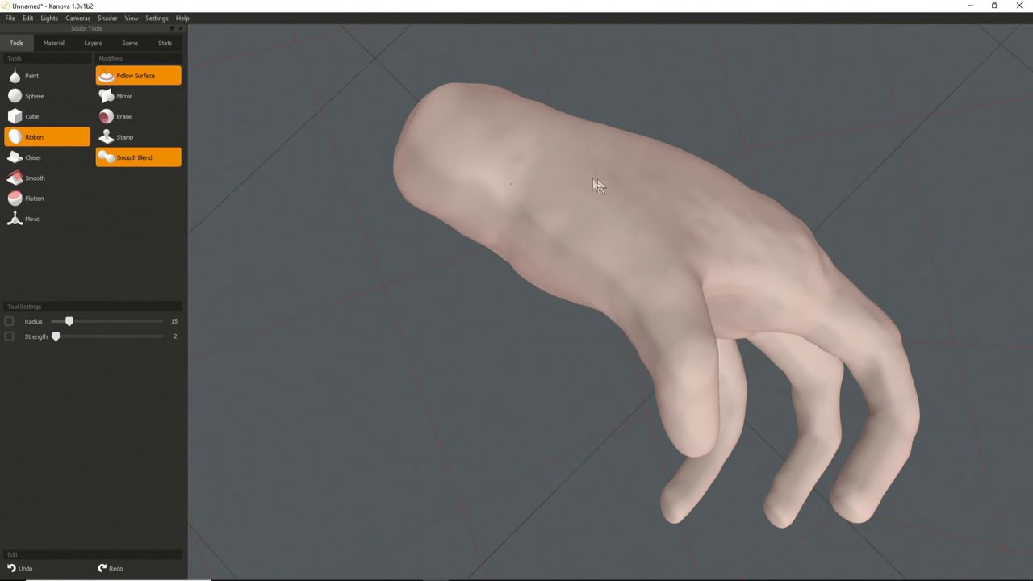
Refine the wrist, the heel of the palm and their transition into the thumb with the Ribbon at radius 15 and strength 2.
middle_drag(733, 378, 427, 289)
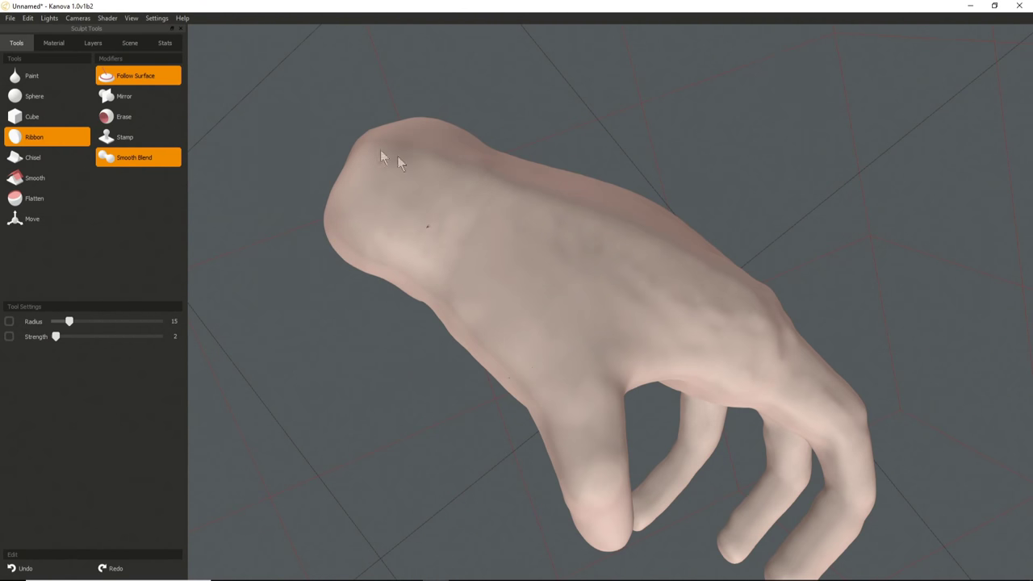
right_drag(408, 171, 472, 267)
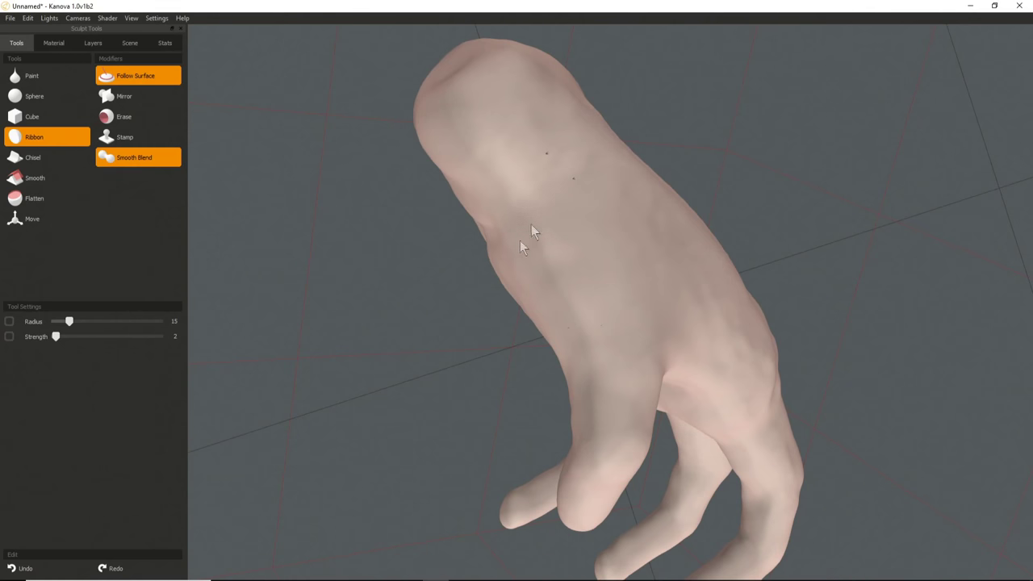
right_drag(468, 294, 583, 221)
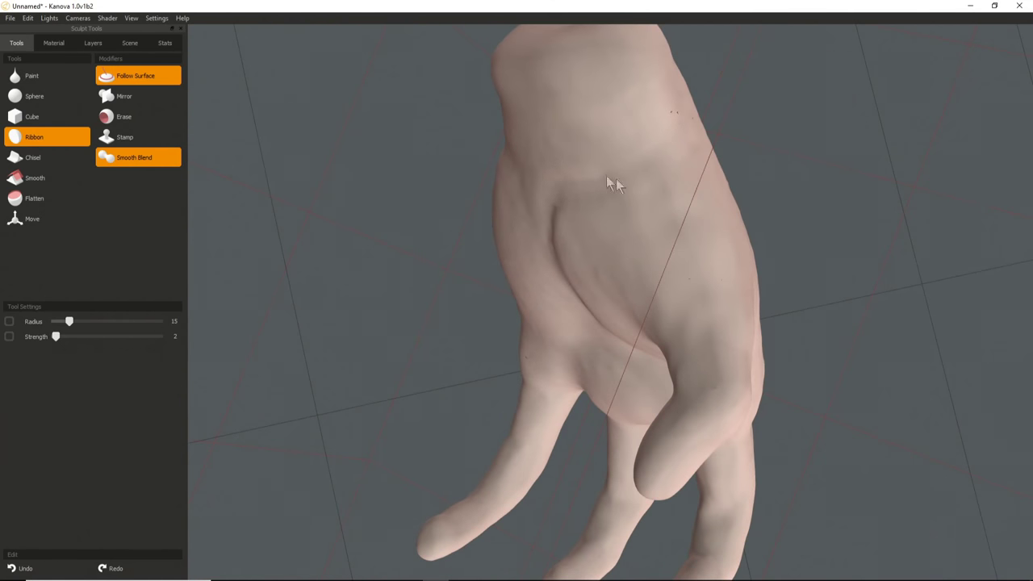
right_drag(487, 207, 678, 166)
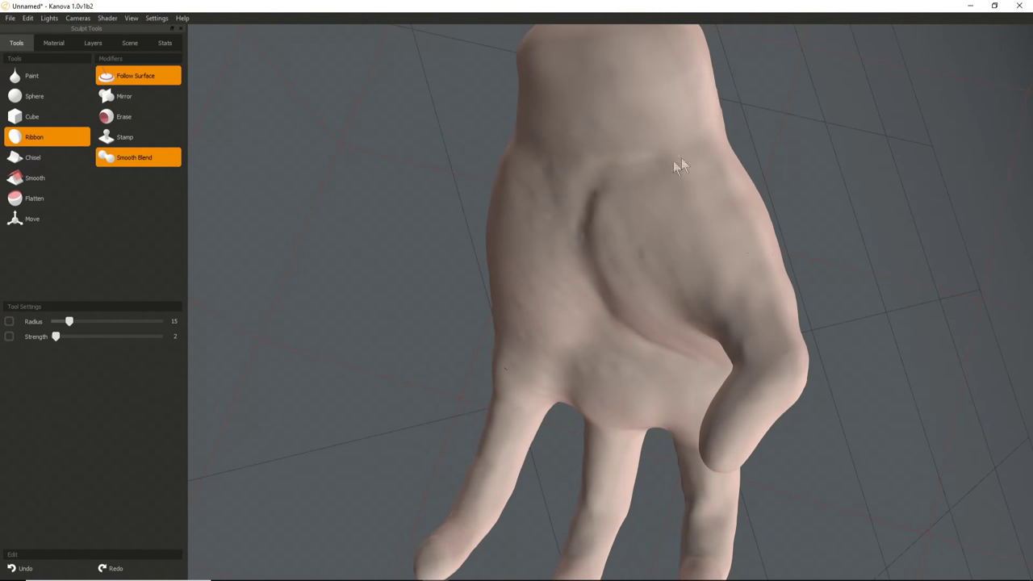
right_drag(725, 198, 608, 224)
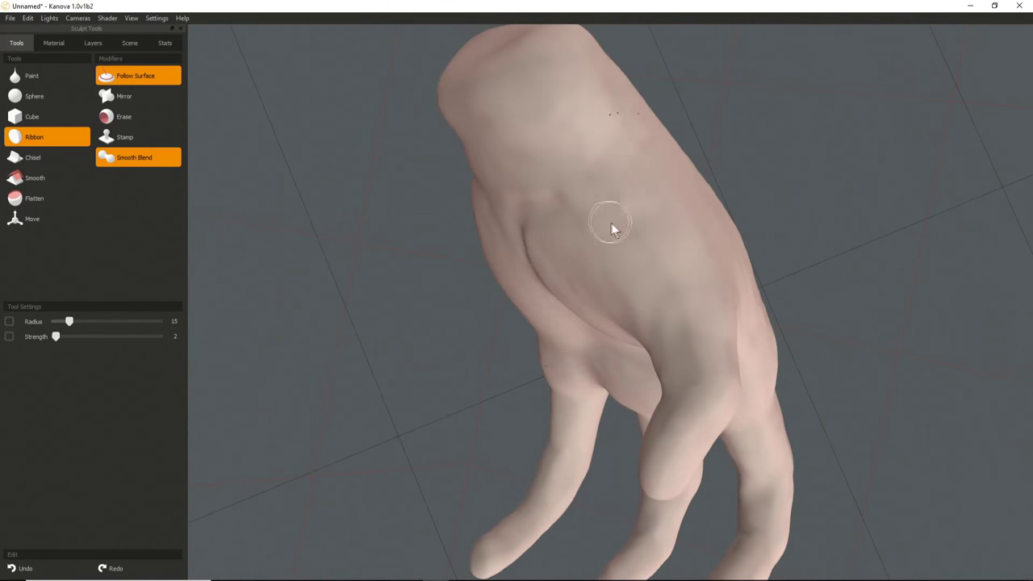
right_drag(685, 251, 607, 239)
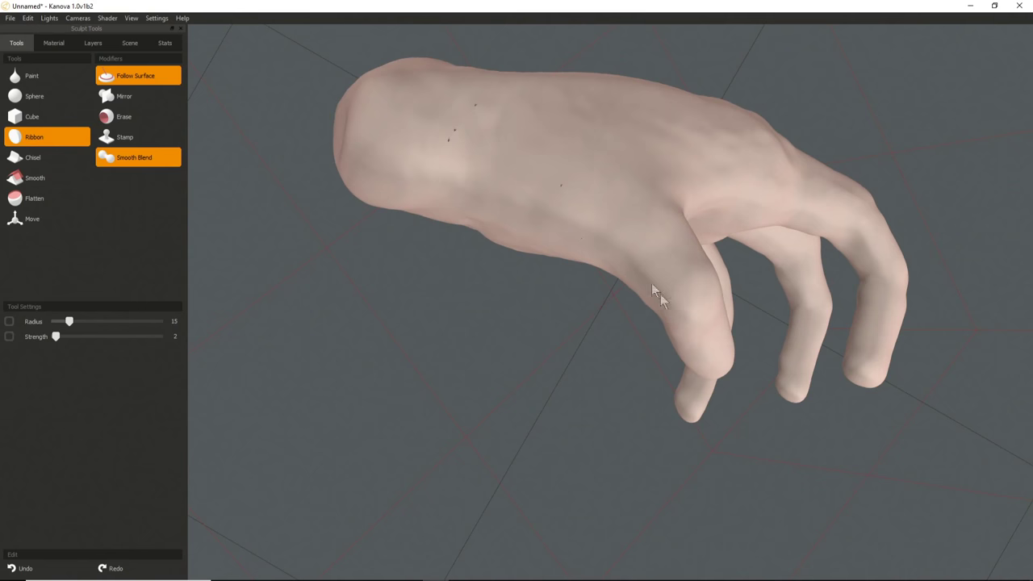
Refine the thumb's outer side and its joint with radius 15 Ribbon strokes from several angles.
right_drag(651, 301, 461, 227)
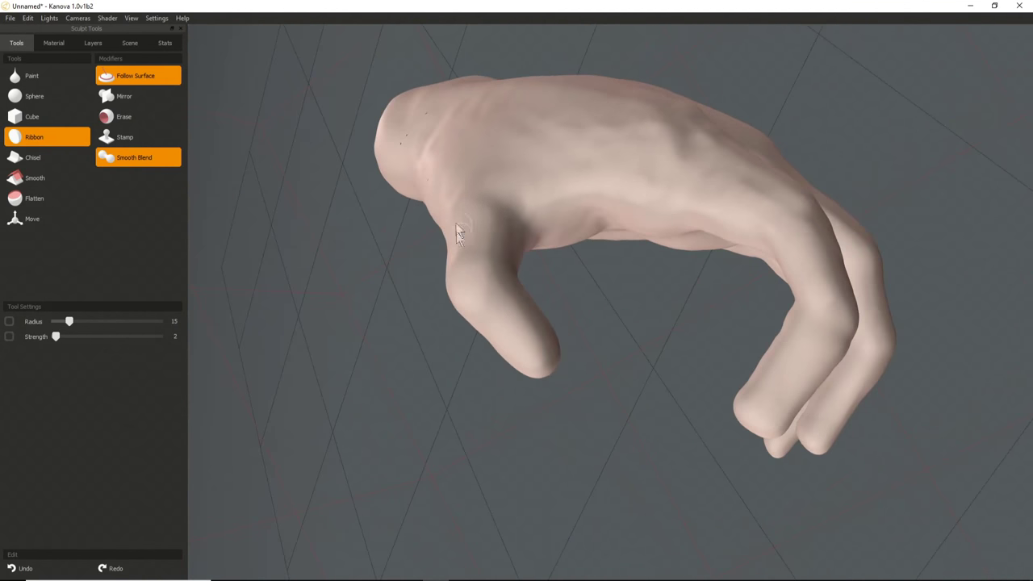
right_drag(466, 306, 509, 379)
mouse_move(509, 375)
mouse_down()
mouse_move(522, 326)
mouse_move(528, 358)
mouse_move(545, 350)
mouse_up()
right_drag(578, 392, 579, 330)
right_drag(443, 304, 452, 280)
Set the Ribbon radius to 29 and blend the thumb's base broadly into the wrist and the back of the hand.
key(bracketright)
mouse_move(342, 274)
mouse_down()
mouse_move(332, 251)
mouse_move(347, 254)
mouse_move(342, 275)
mouse_move(326, 232)
mouse_up()
scroll(196, 282, down, 5)
mouse_move(195, 283)
right_down()
mouse_move(670, 423)
mouse_move(500, 476)
mouse_move(530, 352)
mouse_move(622, 476)
mouse_move(438, 325)
mouse_move(472, 372)
mouse_move(487, 335)
mouse_move(469, 312)
right_up()
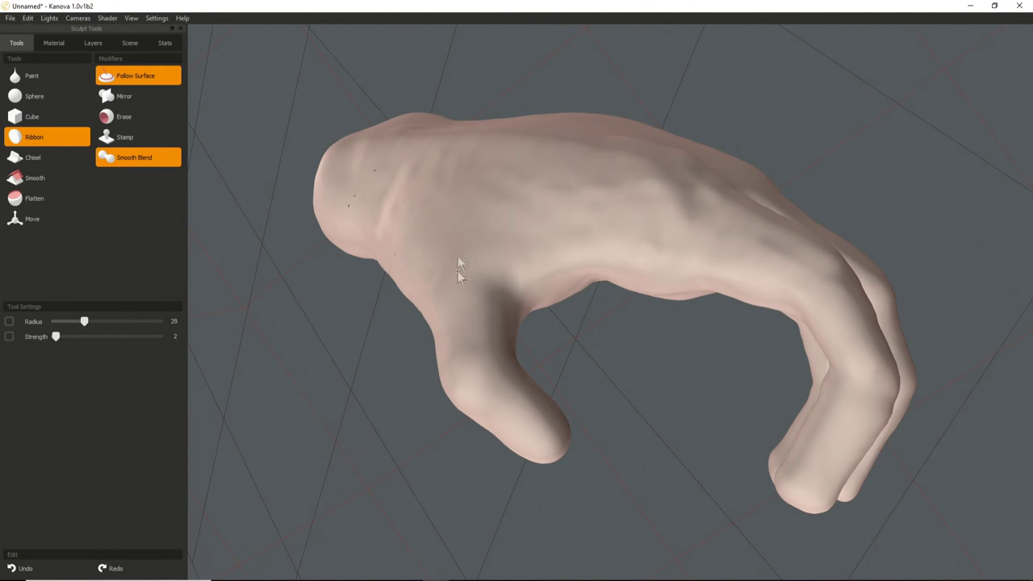
right_drag(452, 276, 557, 325)
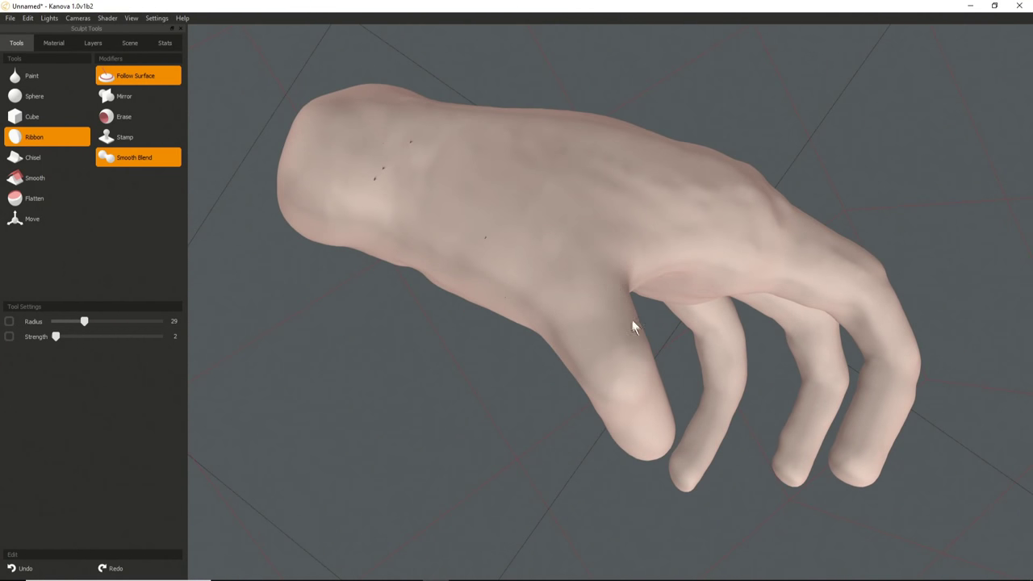
right_drag(611, 325, 489, 330)
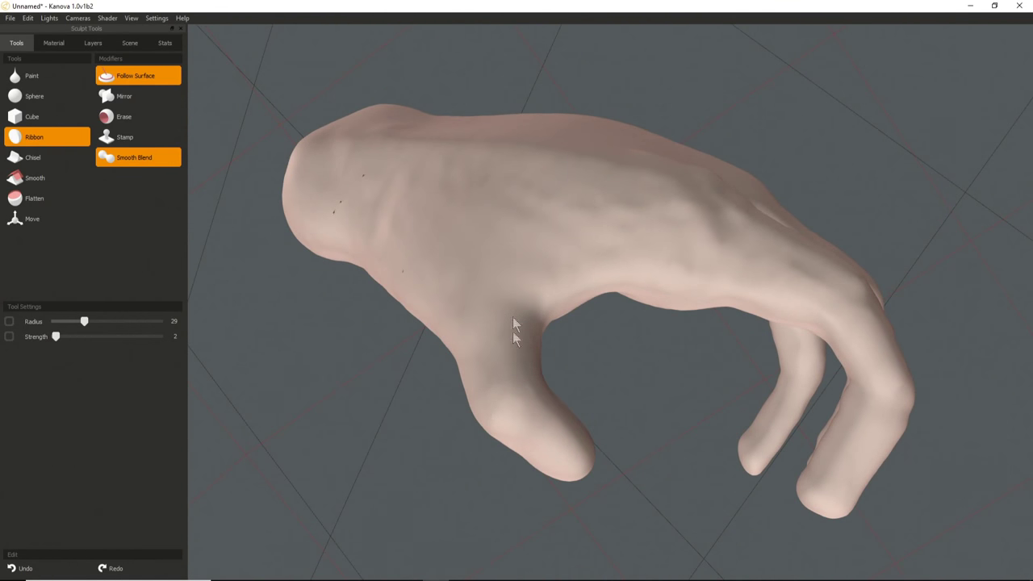
right_drag(432, 300, 491, 303)
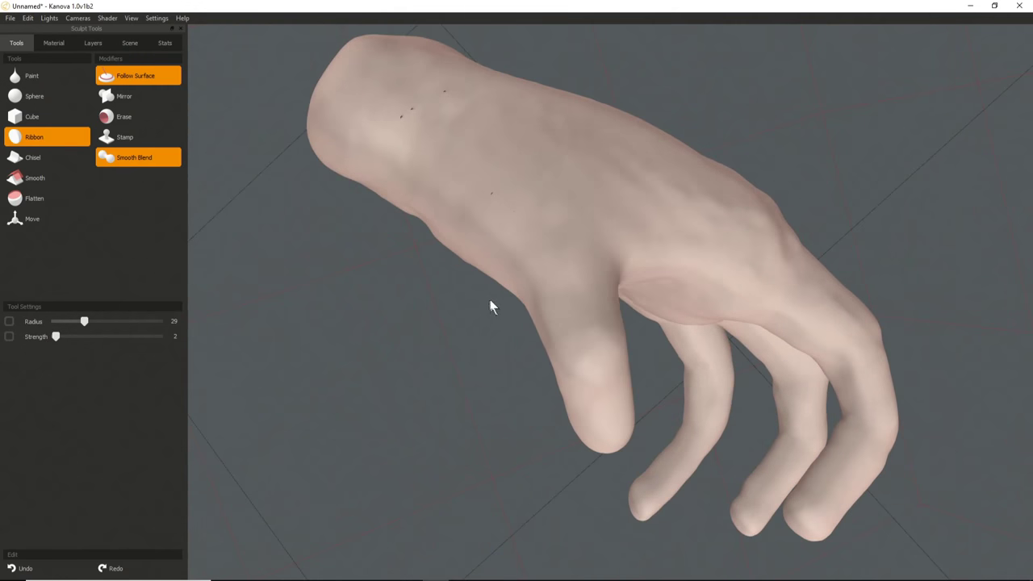
Set the Ribbon to radius 13 and strength 3, and sculpt the thumb's base and its edge toward the wrist.
click(25, 96)
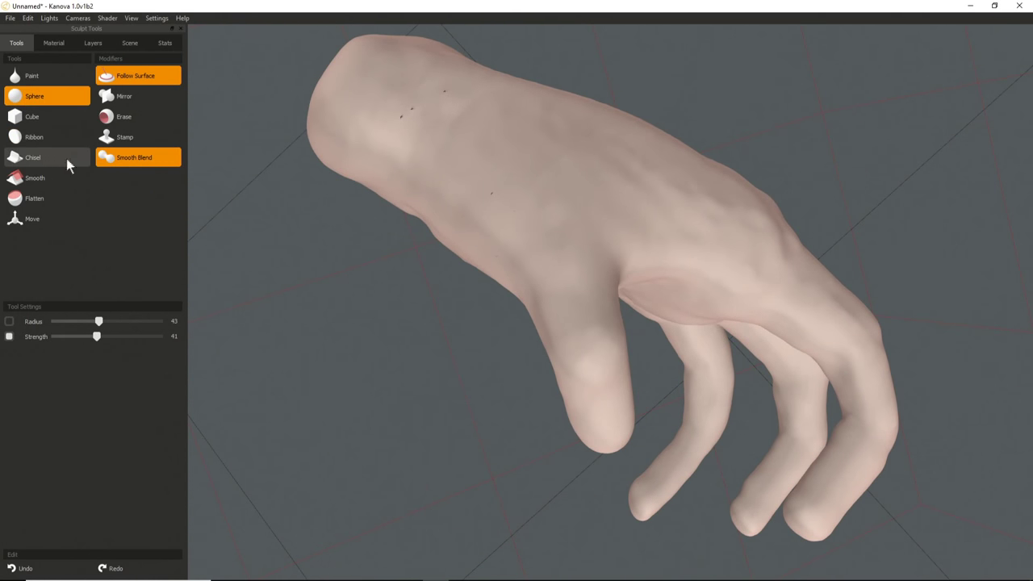
click(49, 138)
mouse_move(396, 361)
right_down()
mouse_move(526, 385)
mouse_move(527, 338)
right_up()
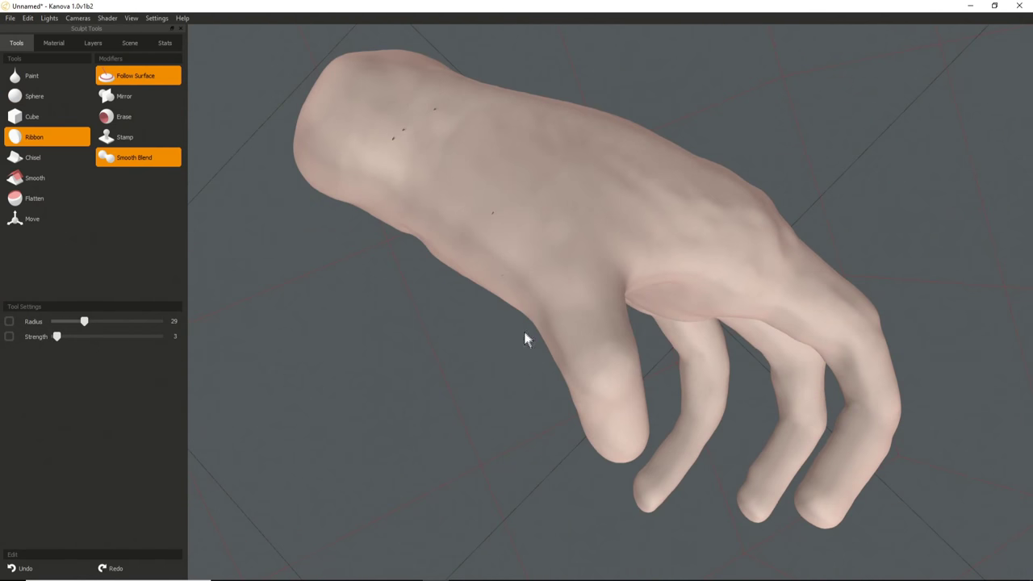
drag(563, 327, 525, 330)
right_drag(519, 331, 581, 331)
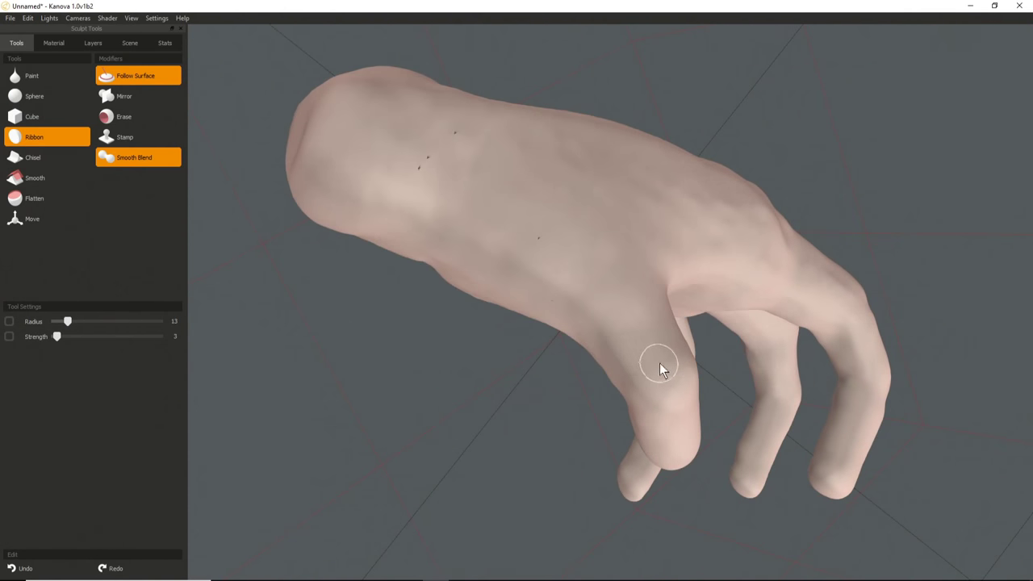
click(584, 290)
right_drag(622, 333, 498, 348)
mouse_move(410, 238)
mouse_down()
mouse_move(513, 306)
mouse_move(434, 268)
mouse_up()
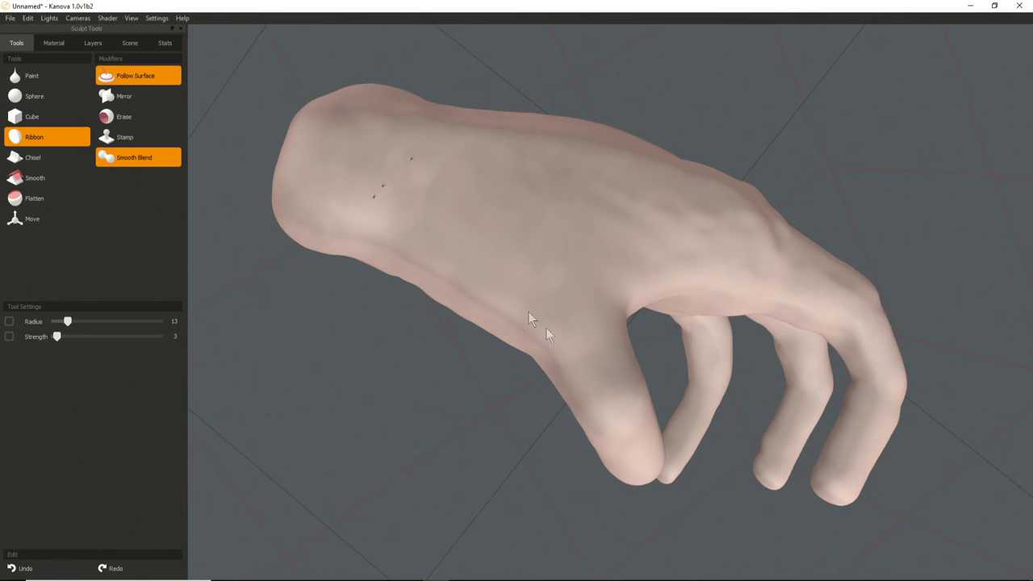
Build up a tendon ridge from the wrist along the thumb's base with the Ribbon at radius 13.
right_drag(484, 279, 621, 317)
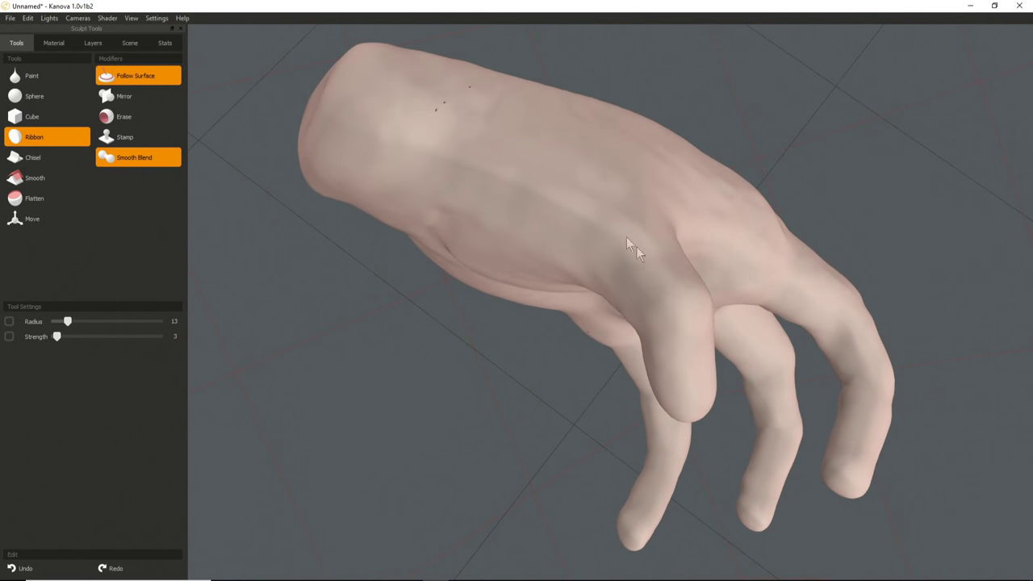
right_drag(672, 362, 605, 315)
right_drag(626, 223, 680, 332)
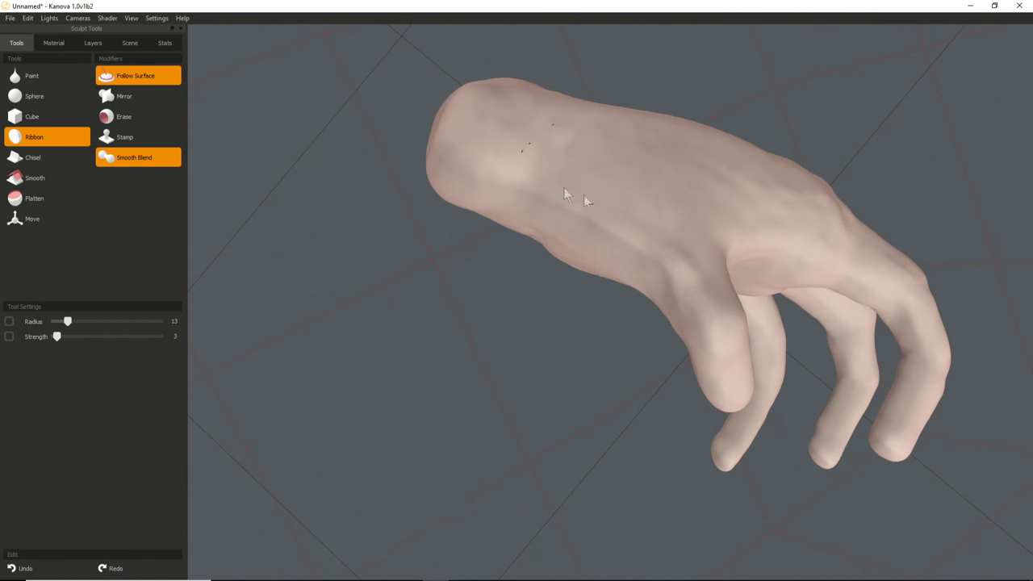
right_drag(729, 301, 510, 186)
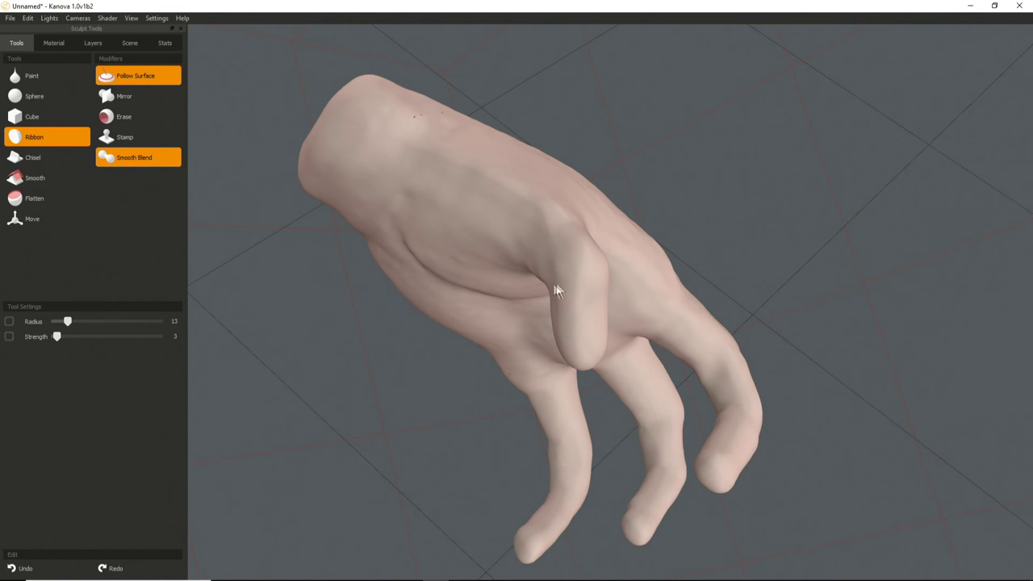
Set the Ribbon radius to 31 and soften the thumb ridge, the back of the hand and the palm.
mouse_move(549, 313)
alt+mouse_down()
mouse_move(563, 321)
mouse_move(652, 240)
mouse_move(522, 275)
alt+mouse_up()
right_drag(522, 275, 551, 278)
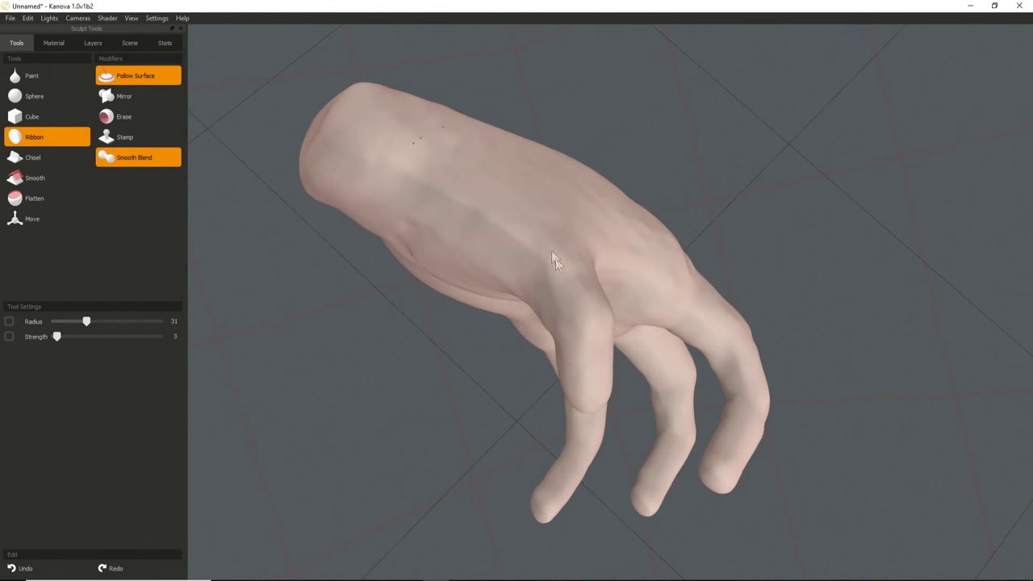
middle_drag(562, 300, 557, 348)
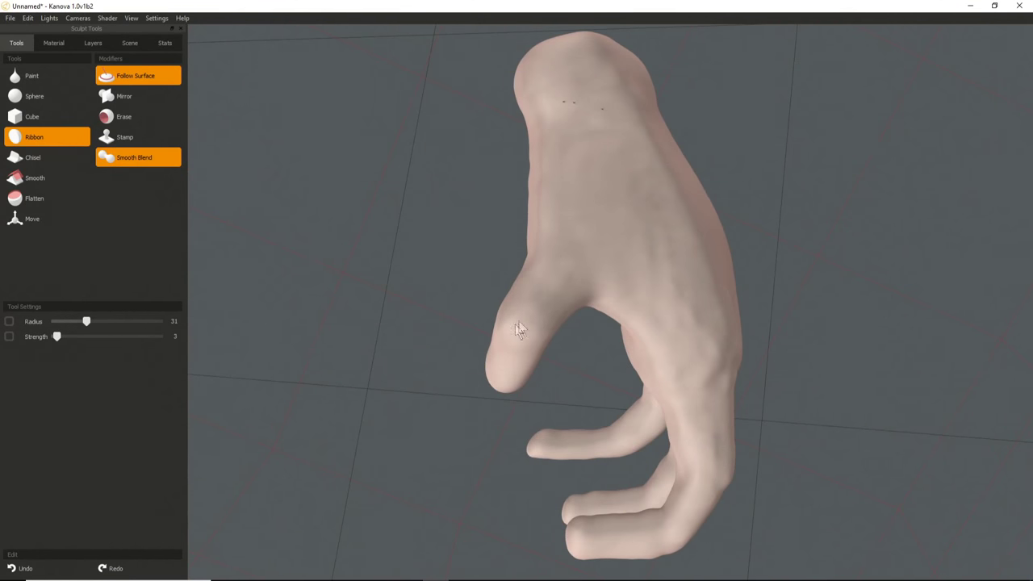
middle_drag(507, 317, 469, 331)
middle_drag(480, 388, 511, 346)
middle_drag(517, 299, 650, 351)
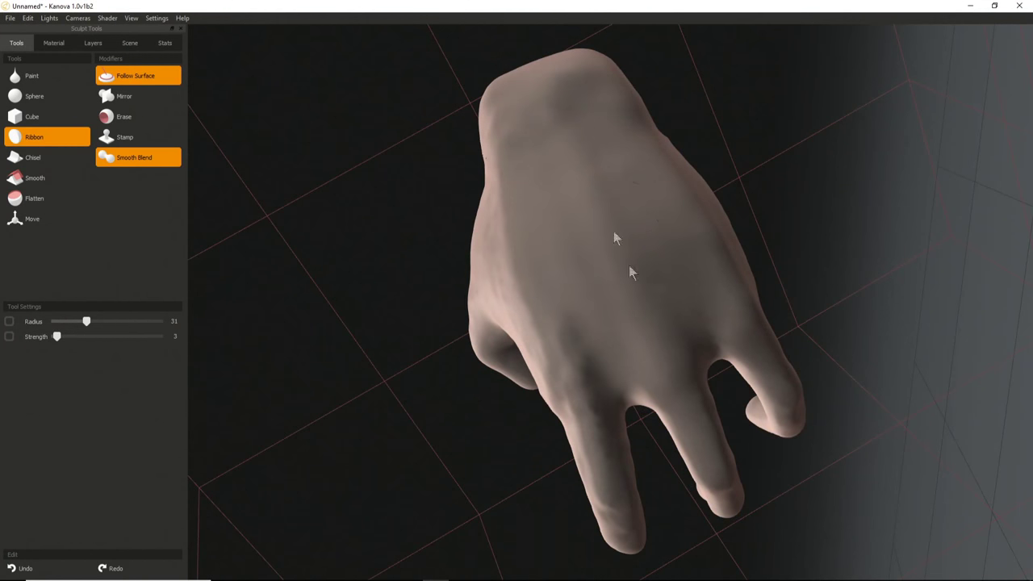
middle_drag(576, 172, 643, 183)
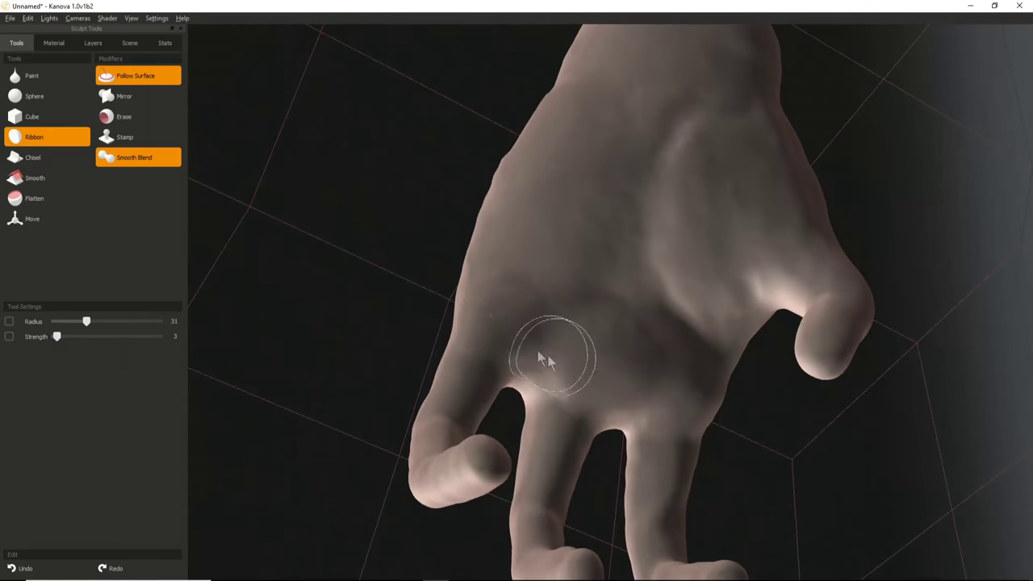
Raise the Ribbon radius from 22 to 35 and smooth the knuckle area at the index finger's base.
key(bracketleft)
key(bracketright)
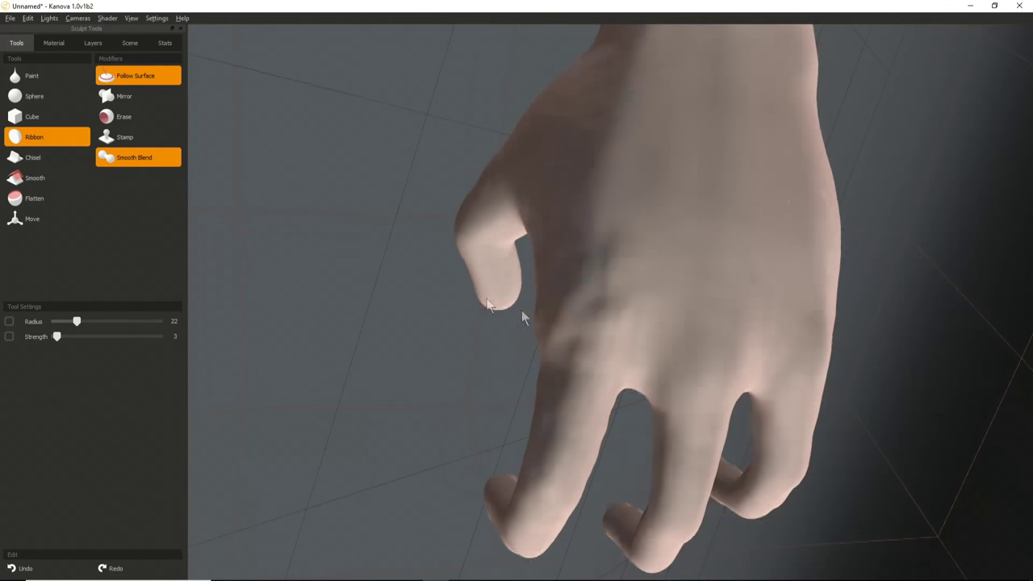
key(bracketright)
key(bracketright)
key(bracketright)
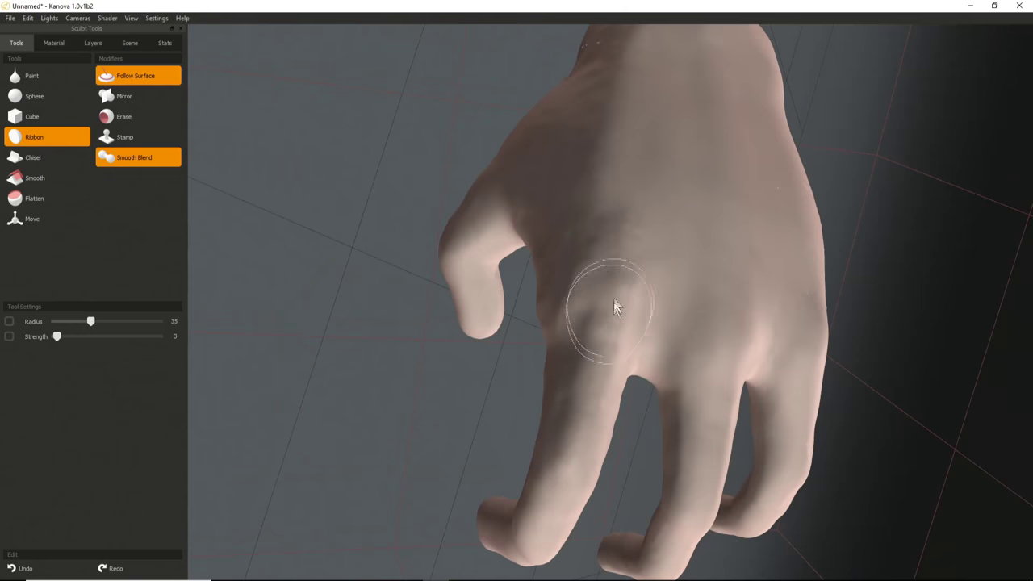
Set the Ribbon radius to 28 and even out the knuckles and finger webs on the back of the hand.
key(bracketleft)
key(bracketleft)
key(bracketleft)
key(bracketleft)
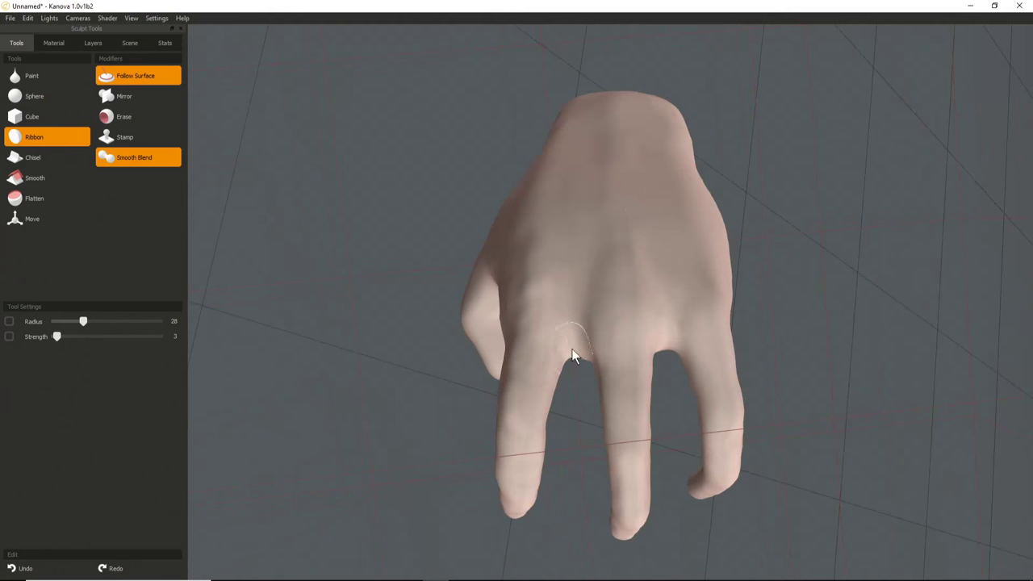
Set the Ribbon radius to 20 and shape the tendons and finger webs across the back of the hand.
key([)
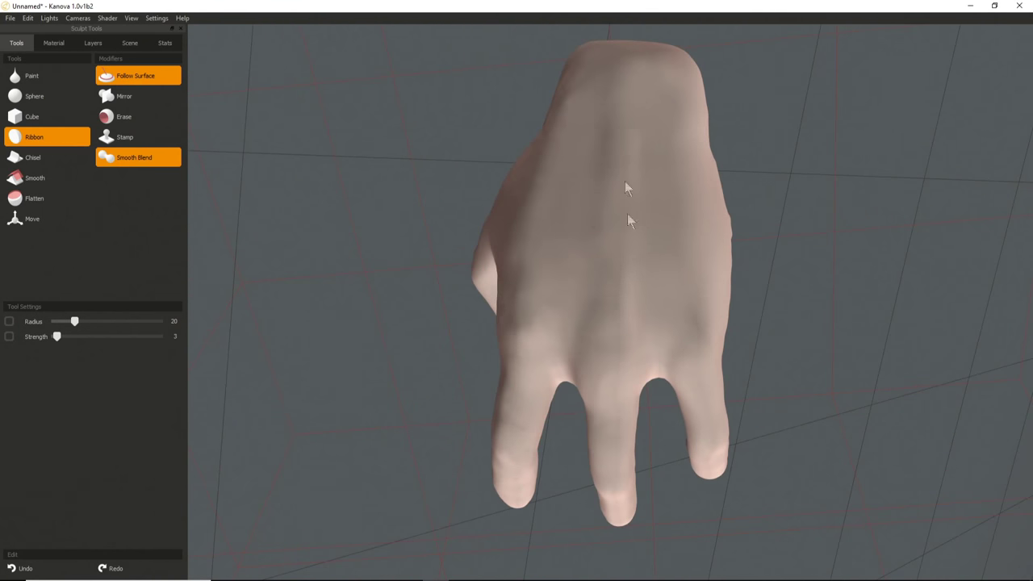
mouse_move(619, 181)
middle_down()
mouse_move(650, 285)
mouse_move(653, 365)
middle_up()
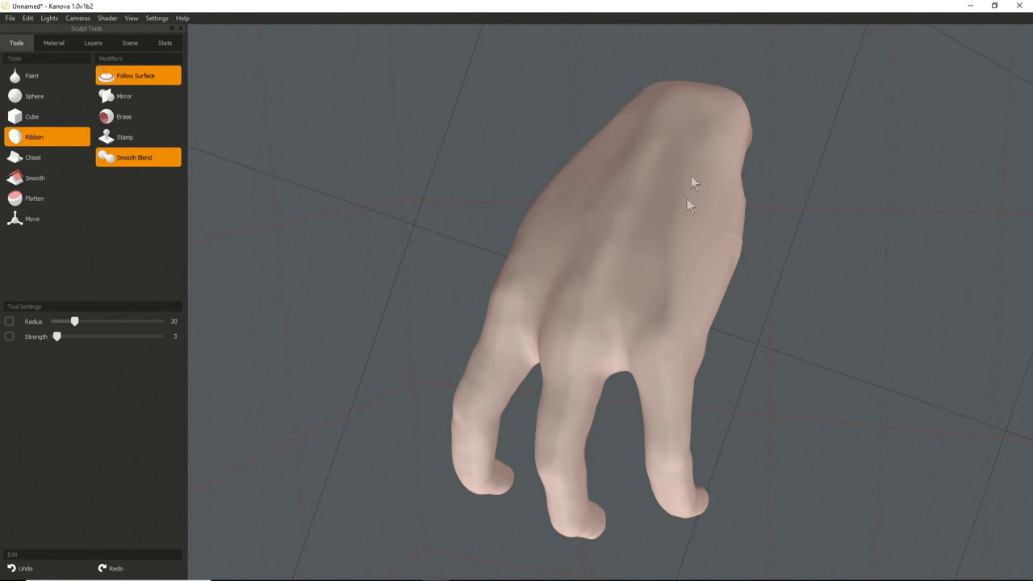
middle_drag(710, 133, 676, 280)
middle_drag(701, 338, 538, 329)
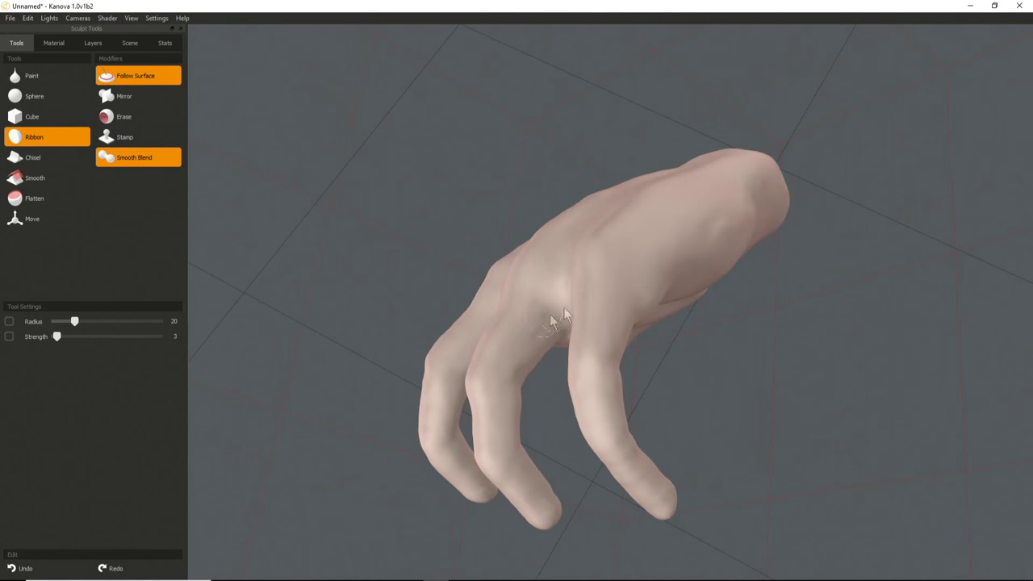
middle_drag(627, 321, 654, 329)
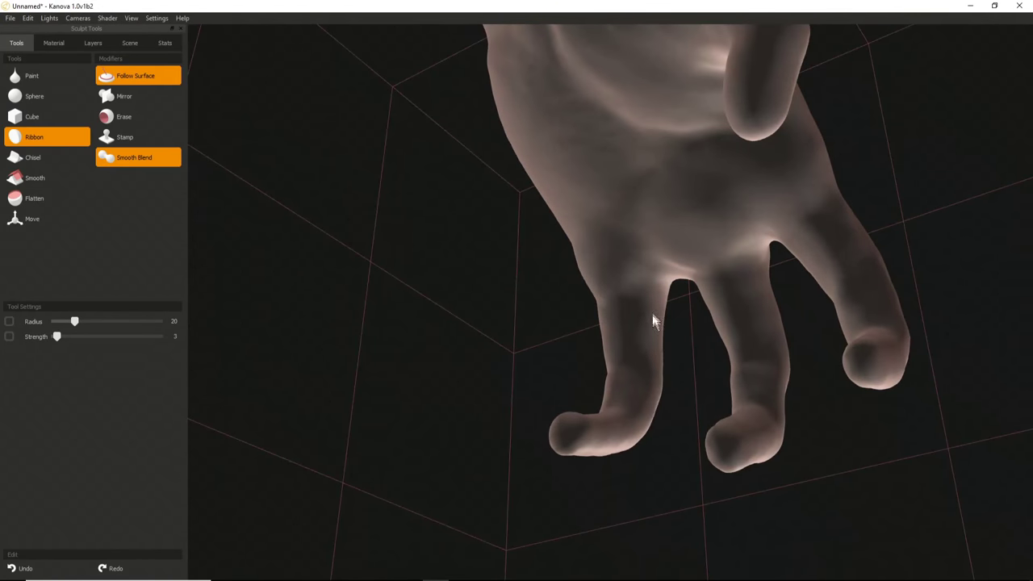
Refine the finger bases and the undersides of the fingers with the Ribbon at radius 20.
middle_drag(676, 237, 607, 222)
middle_drag(635, 183, 578, 348)
drag(579, 275, 576, 337)
middle_drag(584, 343, 634, 277)
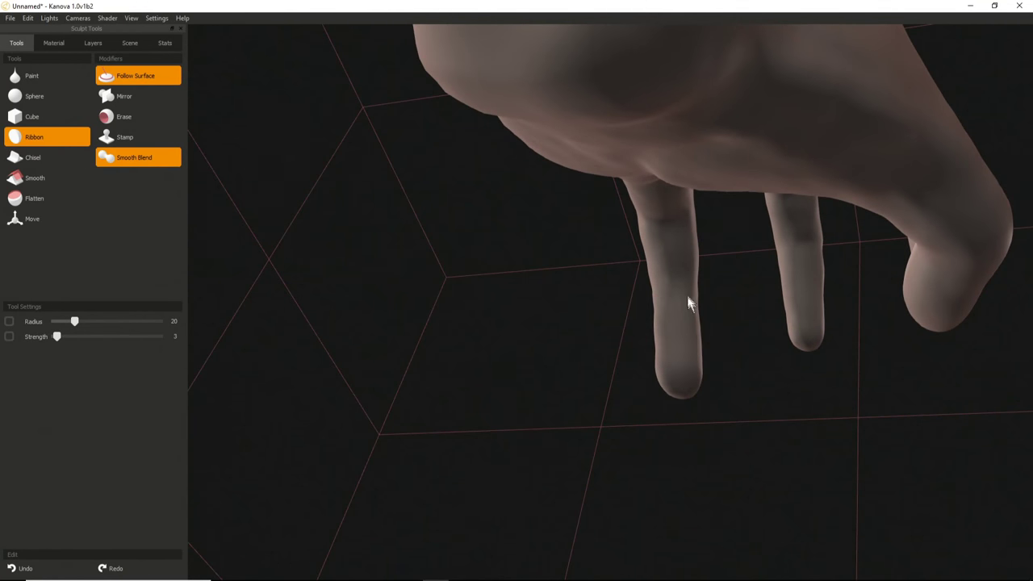
middle_drag(682, 318, 561, 277)
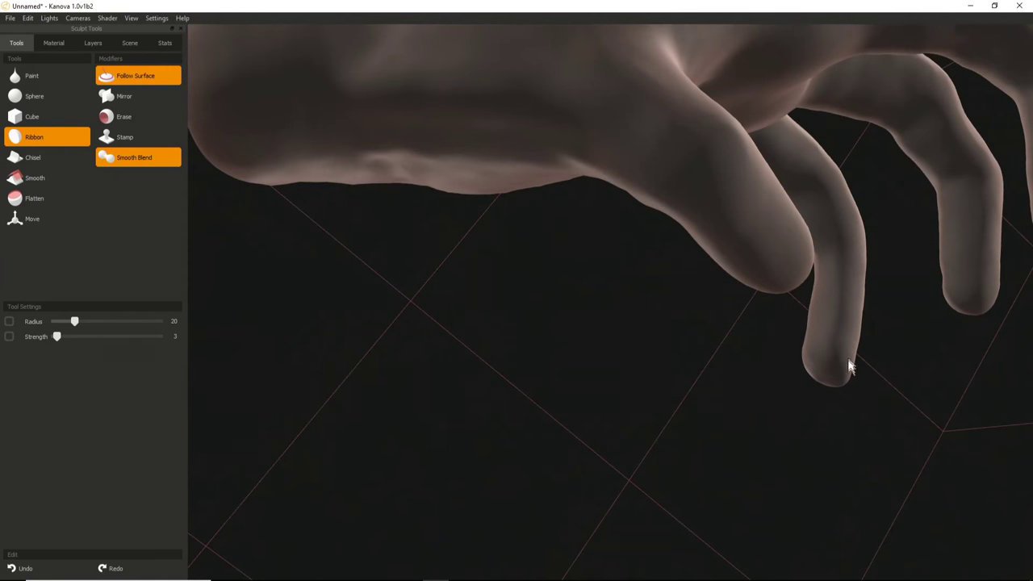
Set the Ribbon radius to 28 and smooth the fingertips.
middle_drag(841, 277, 470, 187)
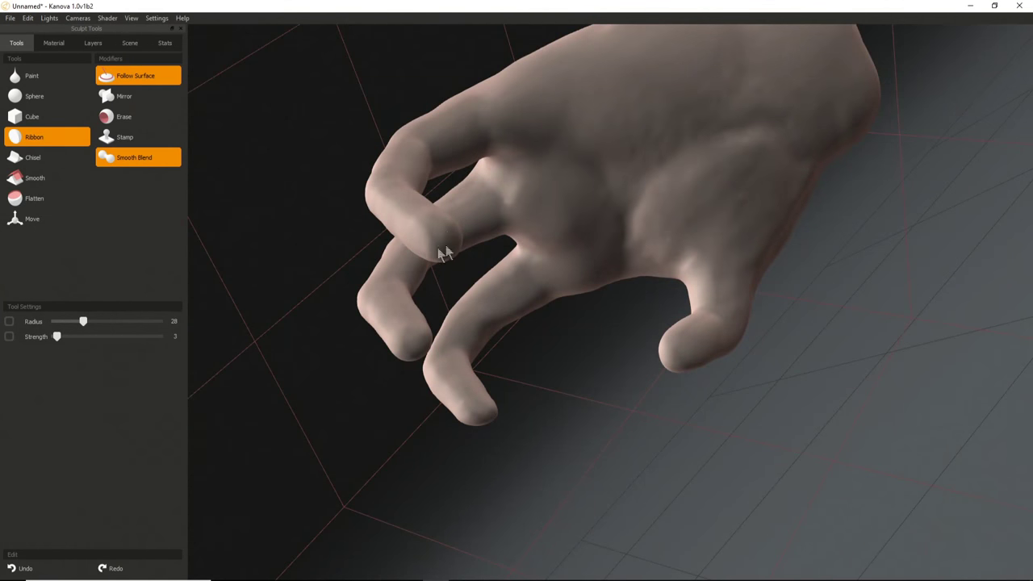
middle_drag(496, 153, 546, 347)
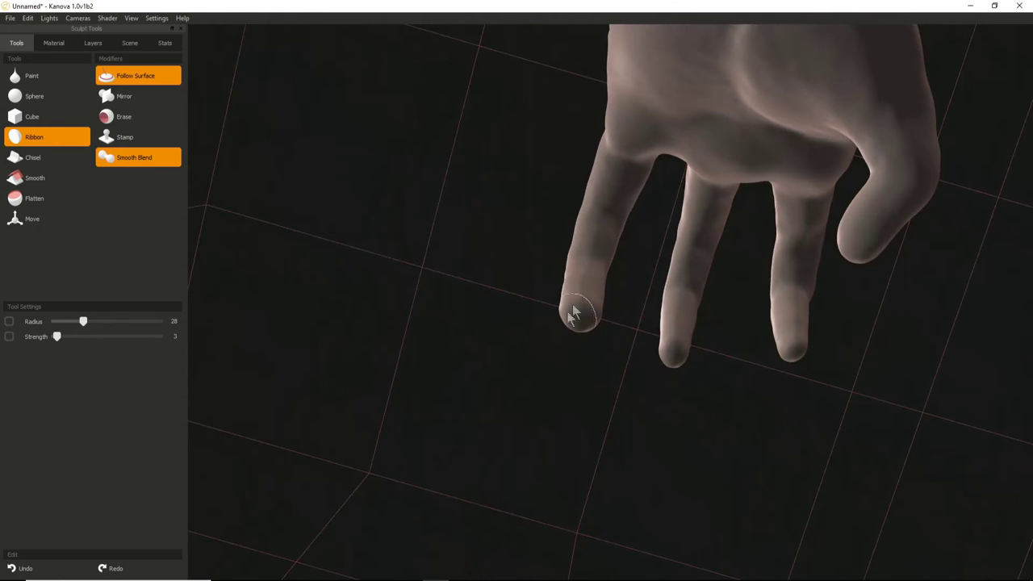
middle_drag(634, 290, 584, 299)
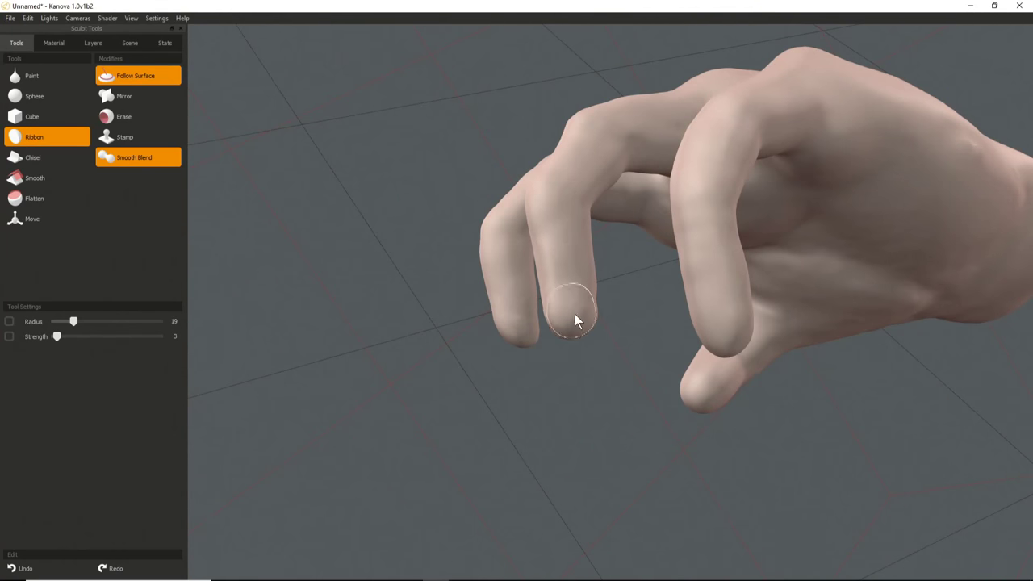
Use the Ribbon at radius 19 to refine the fingers' shape from the fingertips up to the knuckles.
middle_drag(580, 173, 599, 297)
middle_drag(648, 274, 745, 234)
middle_drag(769, 196, 626, 293)
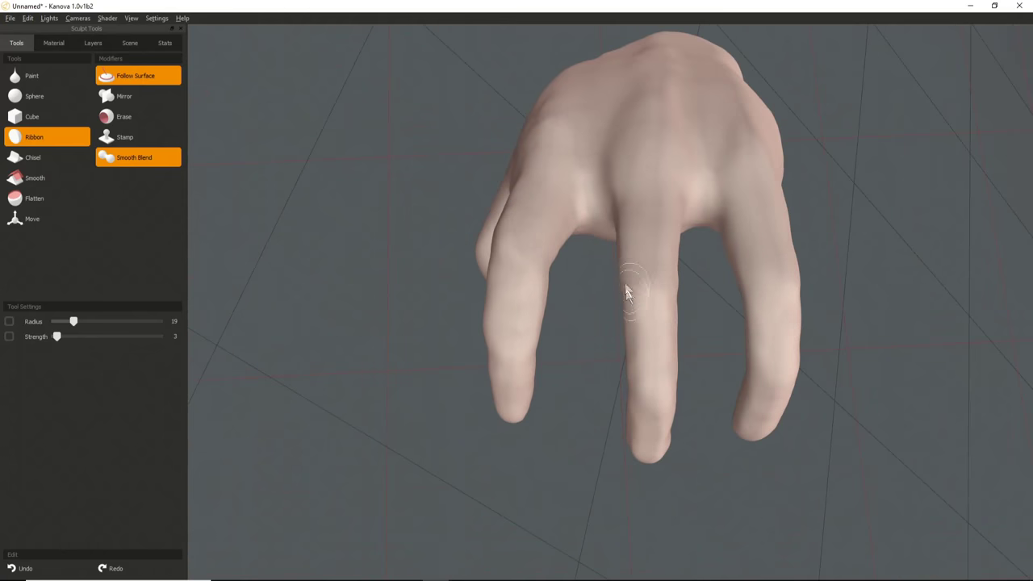
Refine the front, sides and palm-facing surfaces of all three fingers with the Ribbon at radius 19.
middle_drag(621, 397, 657, 277)
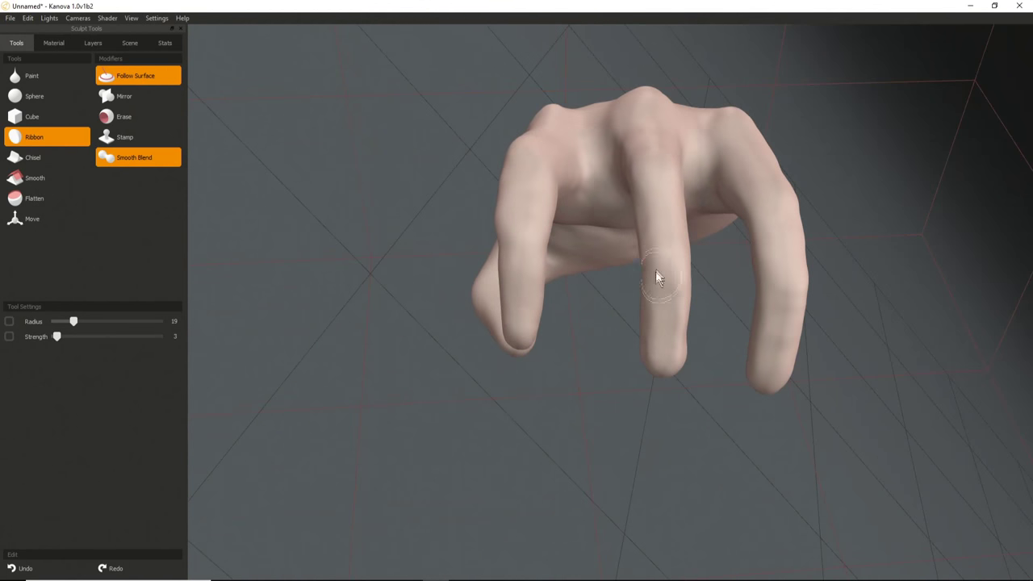
middle_drag(673, 341, 638, 287)
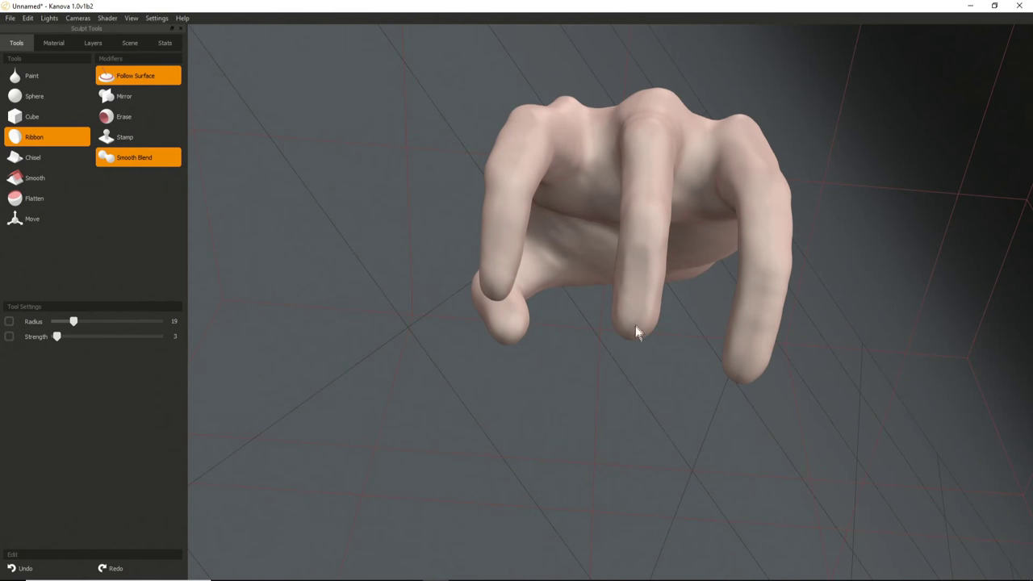
mouse_move(576, 296)
middle_down()
mouse_move(604, 267)
mouse_move(770, 301)
mouse_move(699, 353)
mouse_move(761, 277)
middle_up()
middle_drag(720, 342, 667, 259)
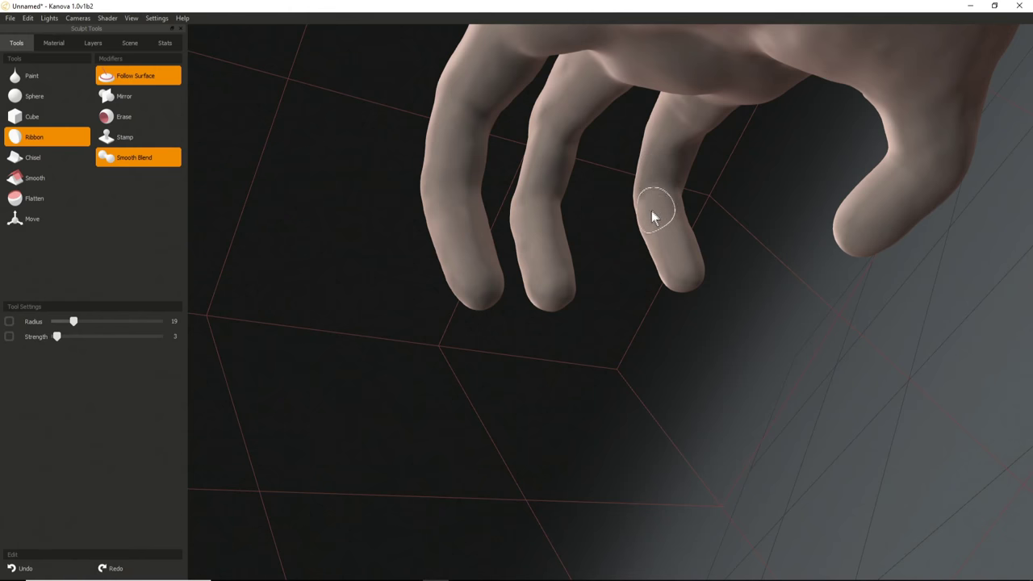
middle_drag(682, 201, 567, 333)
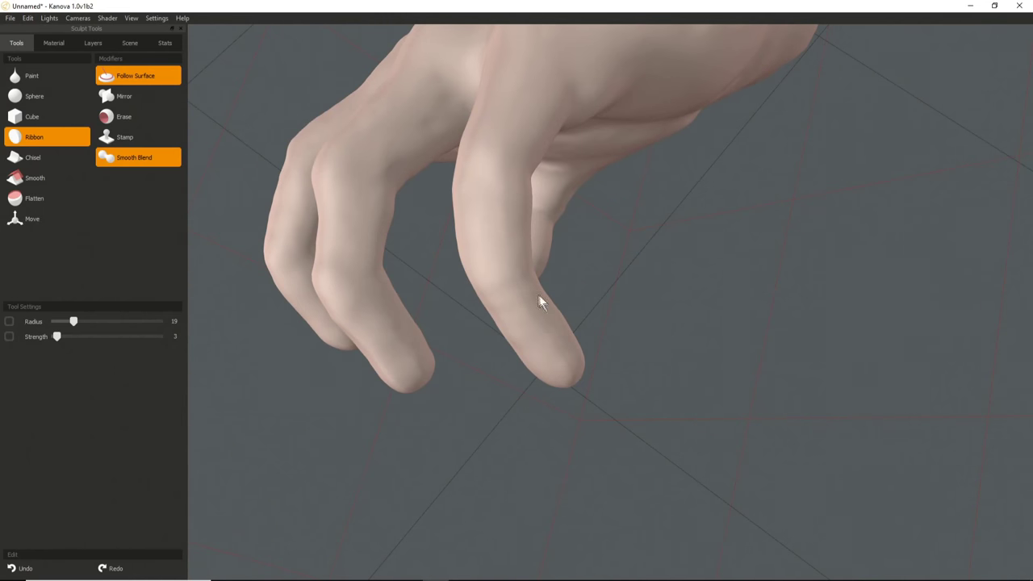
middle_drag(554, 334, 601, 259)
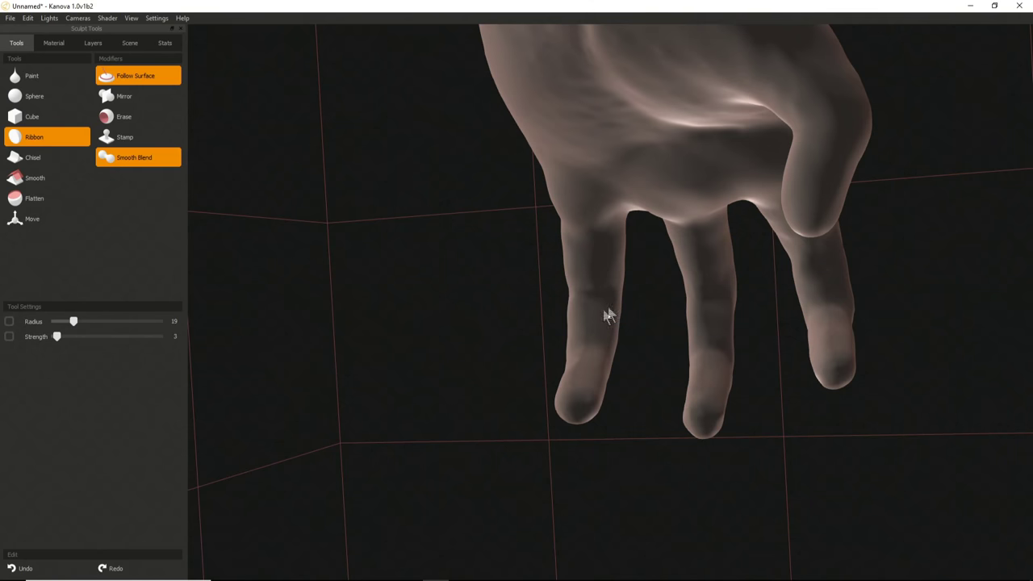
middle_drag(584, 319, 653, 386)
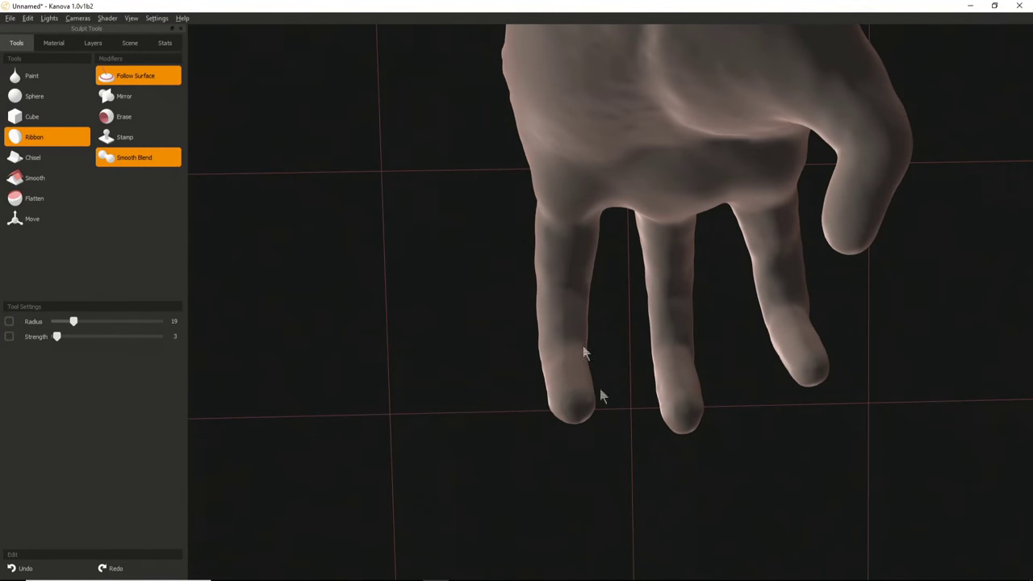
middle_drag(499, 436, 527, 336)
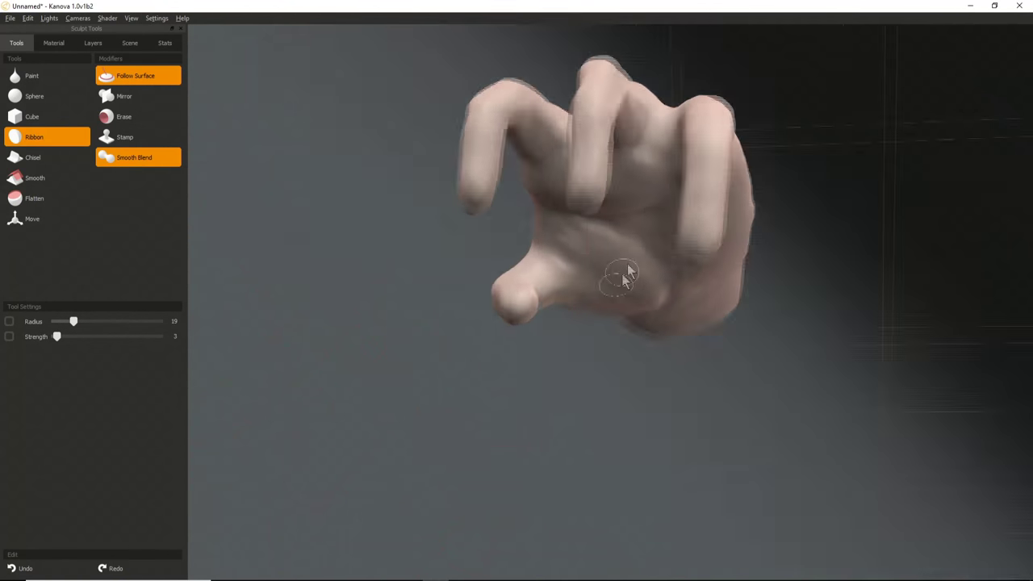
Set the Ribbon radius to 29 and refine the palm side and the finger bases with broader strokes.
key(bracketright)
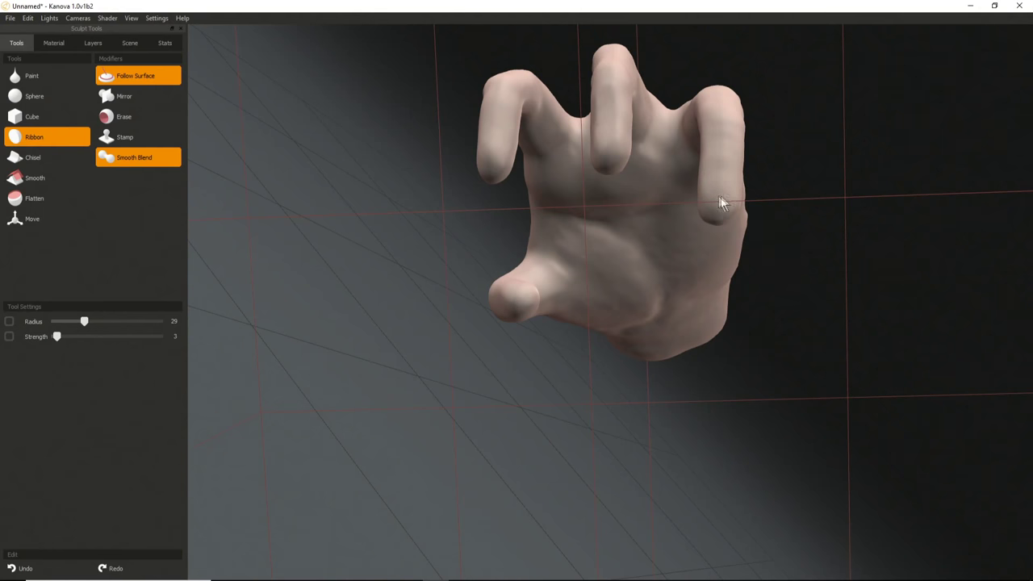
middle_drag(646, 183, 701, 204)
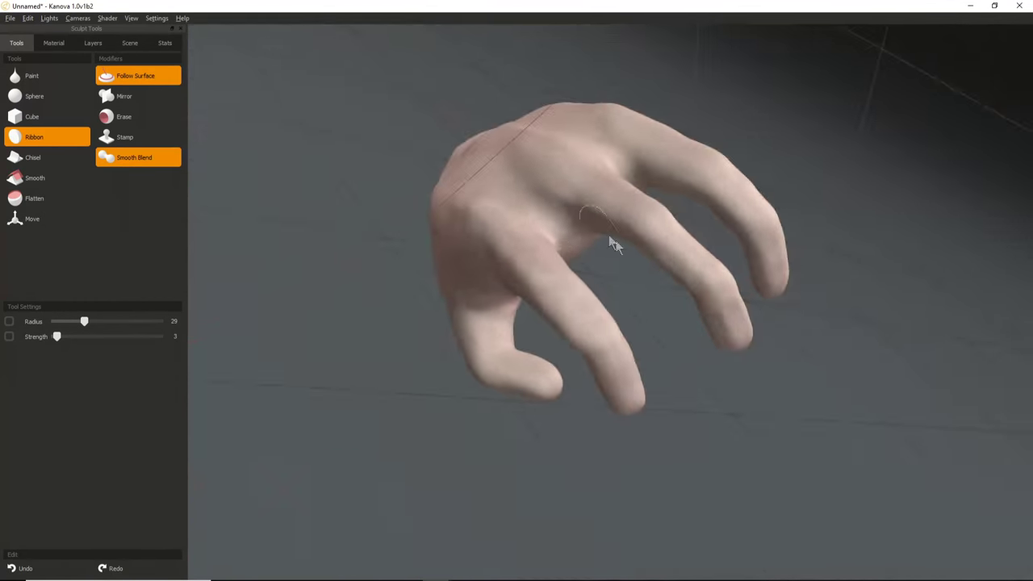
middle_drag(611, 242, 635, 175)
Refine the finger joints with the Ribbon at radius 21 and the back of the hand at radius 24.
key(bracketleft)
key(bracketleft)
key(bracketleft)
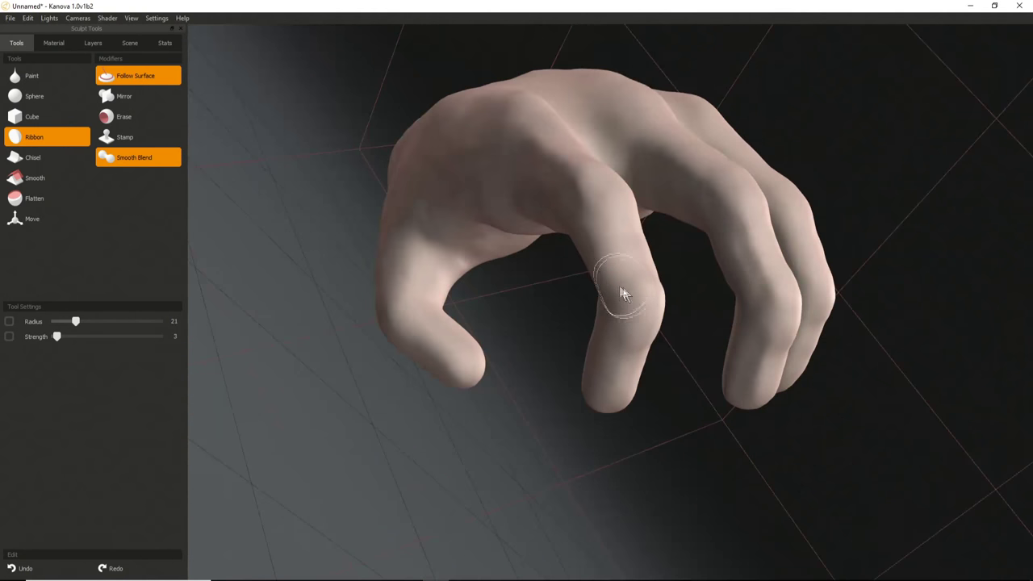
scroll(629, 300, up, 3)
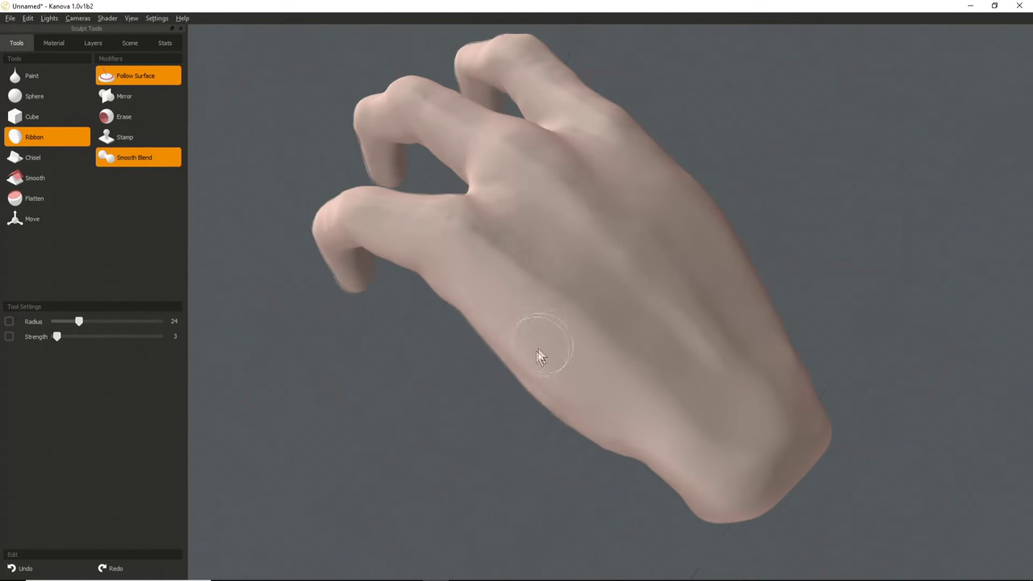
key(bracketright)
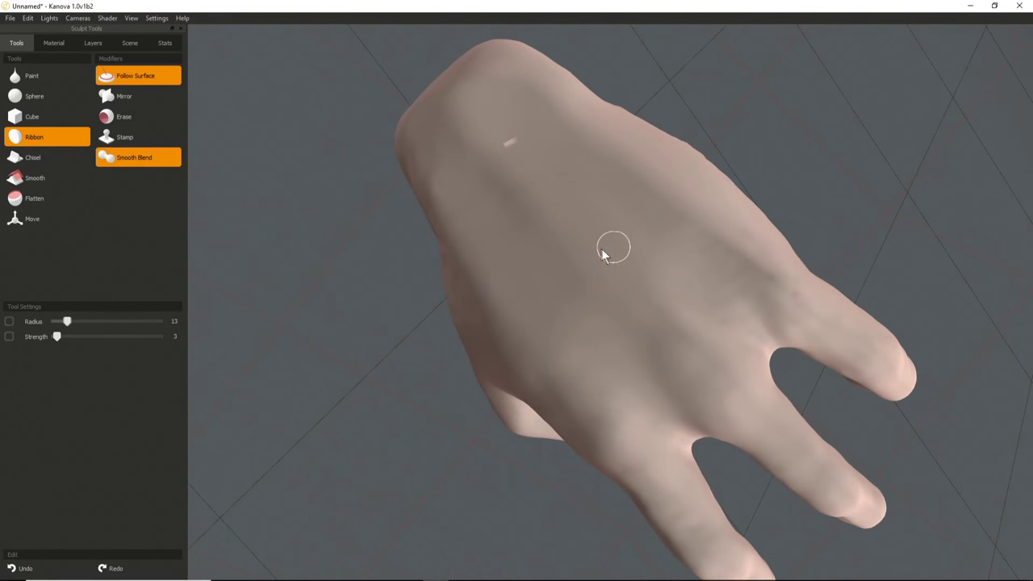
Set the Ribbon radius to 9 and sculpt thin tendon ridges along the back of the hand toward the knuckles.
right_drag(601, 249, 592, 250)
alt+drag(591, 254, 589, 238)
drag(556, 132, 607, 185)
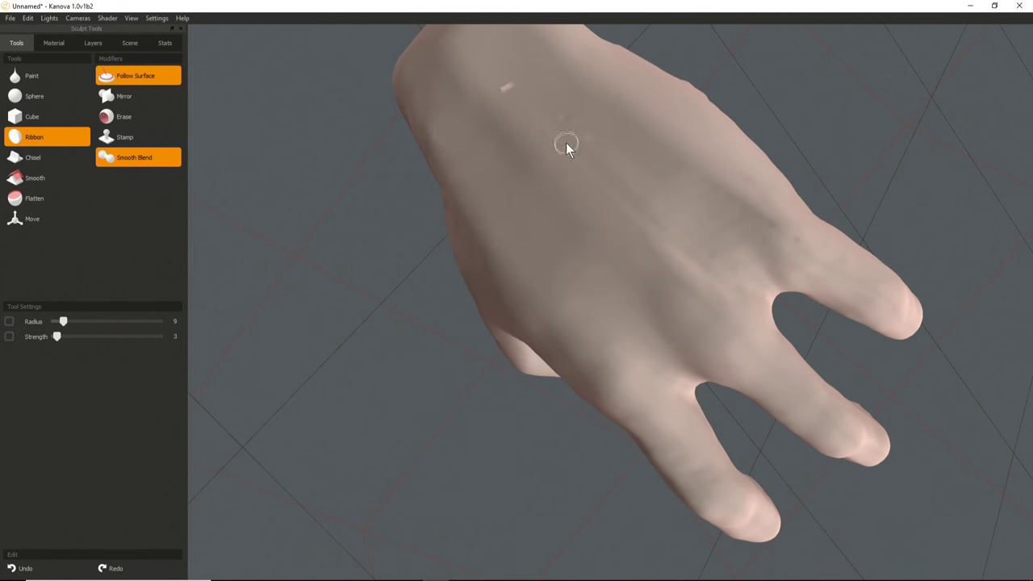
middle_drag(660, 295, 604, 322)
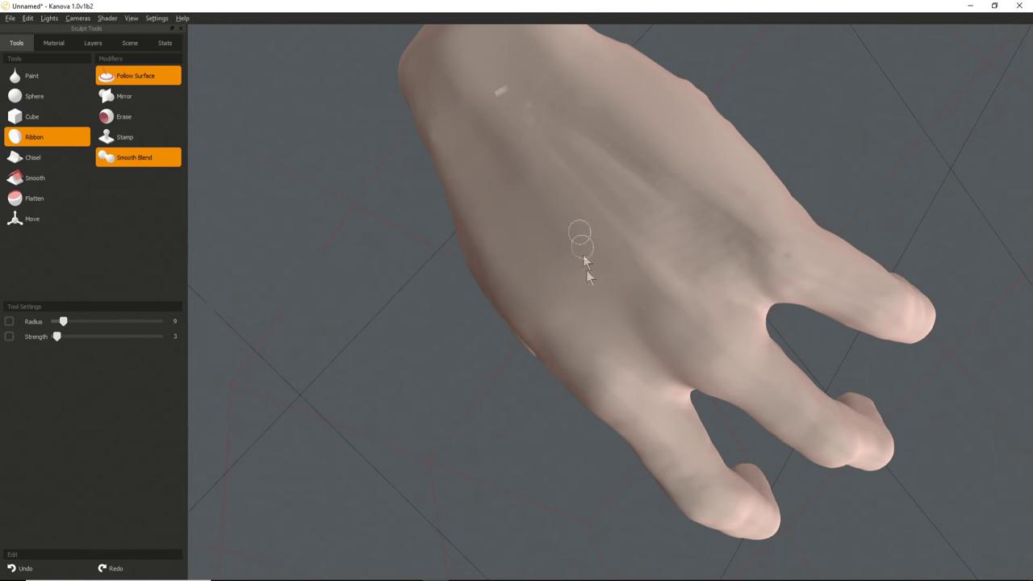
alt+drag(580, 235, 571, 198)
drag(553, 131, 685, 258)
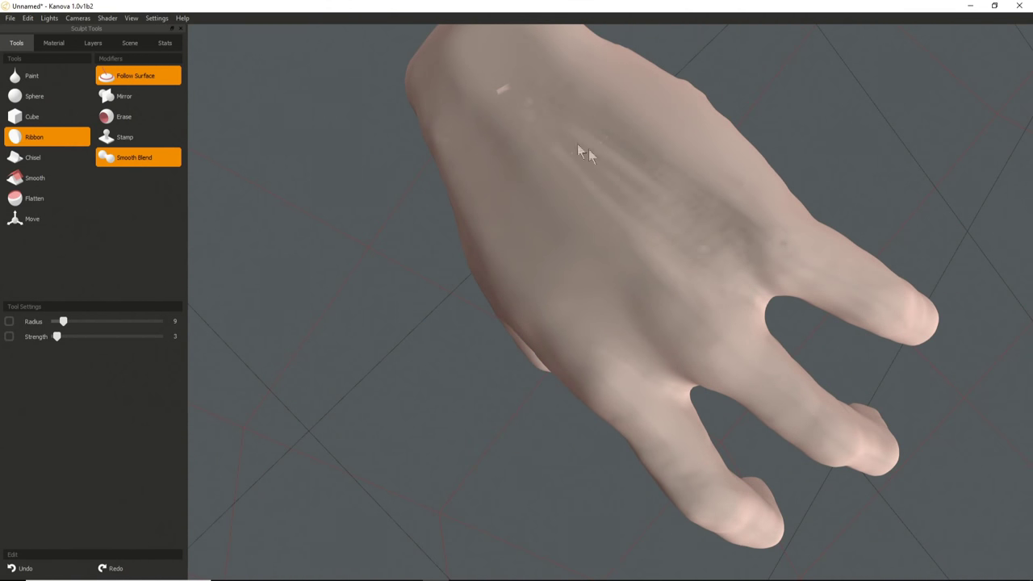
Blend the central tendon ridges into the back of the hand with the Ribbon at radius 9.
middle_drag(643, 200, 523, 205)
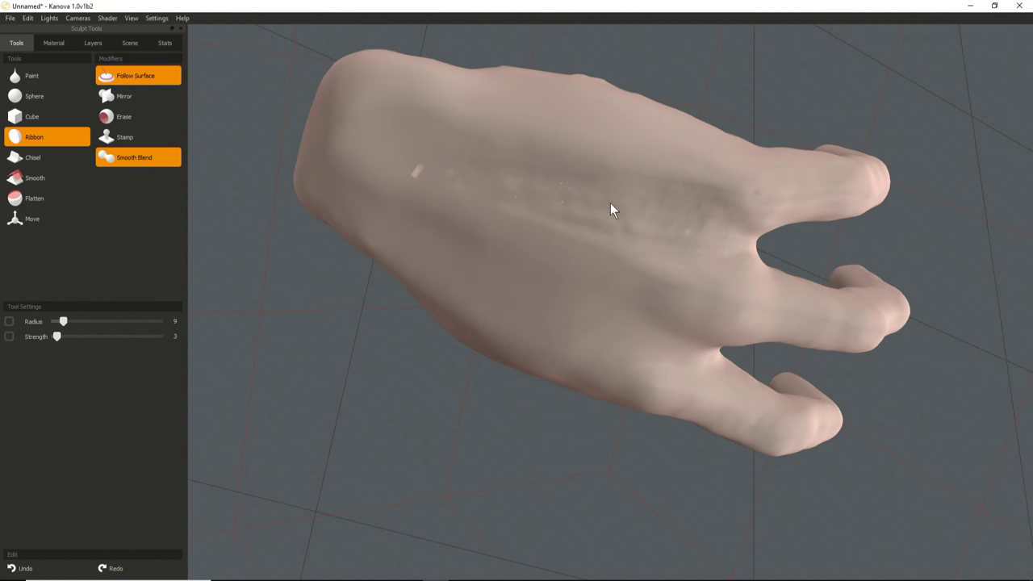
middle_drag(616, 210, 735, 269)
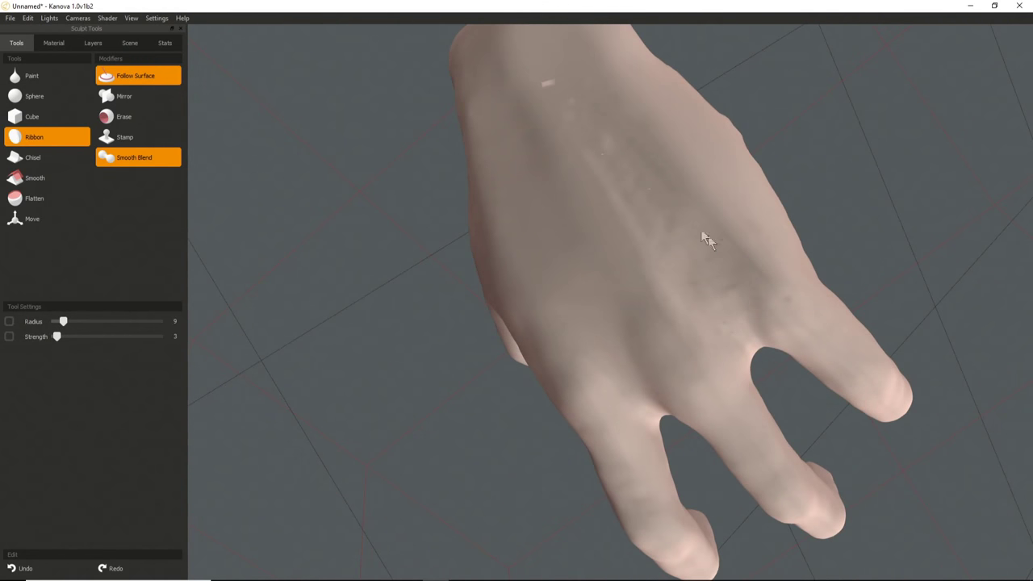
middle_drag(597, 117, 717, 211)
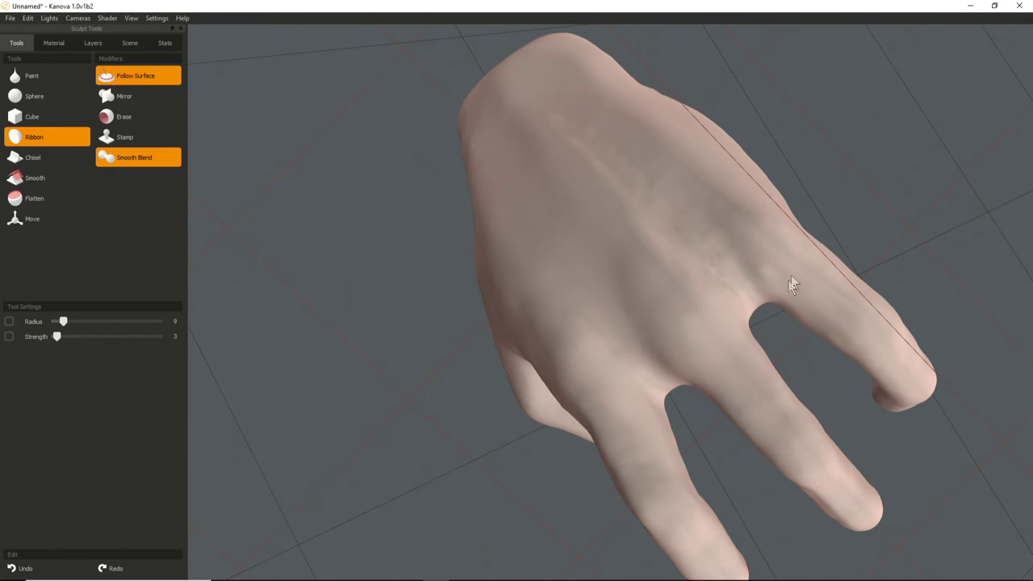
middle_drag(510, 211, 630, 334)
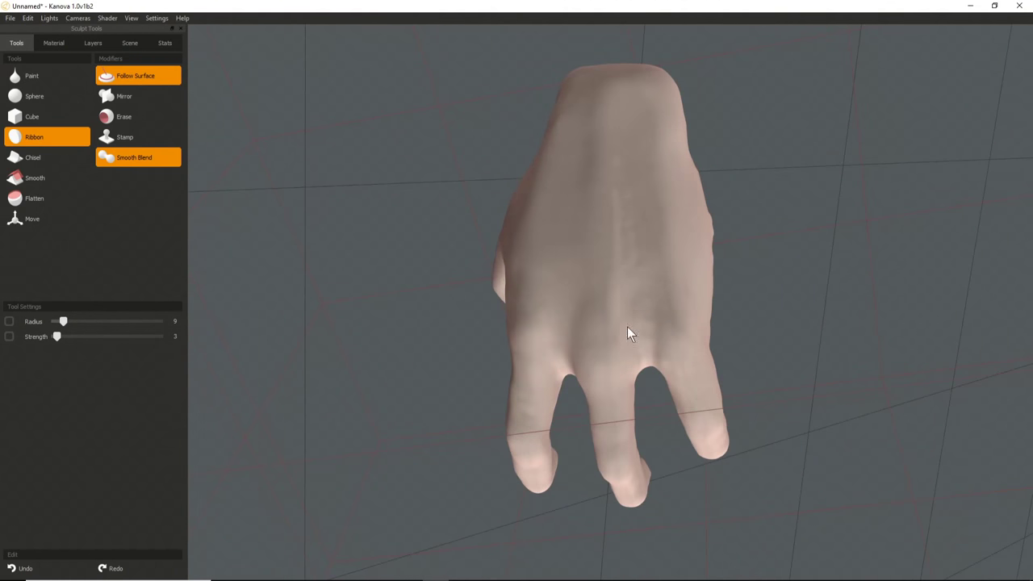
middle_drag(638, 233, 606, 202)
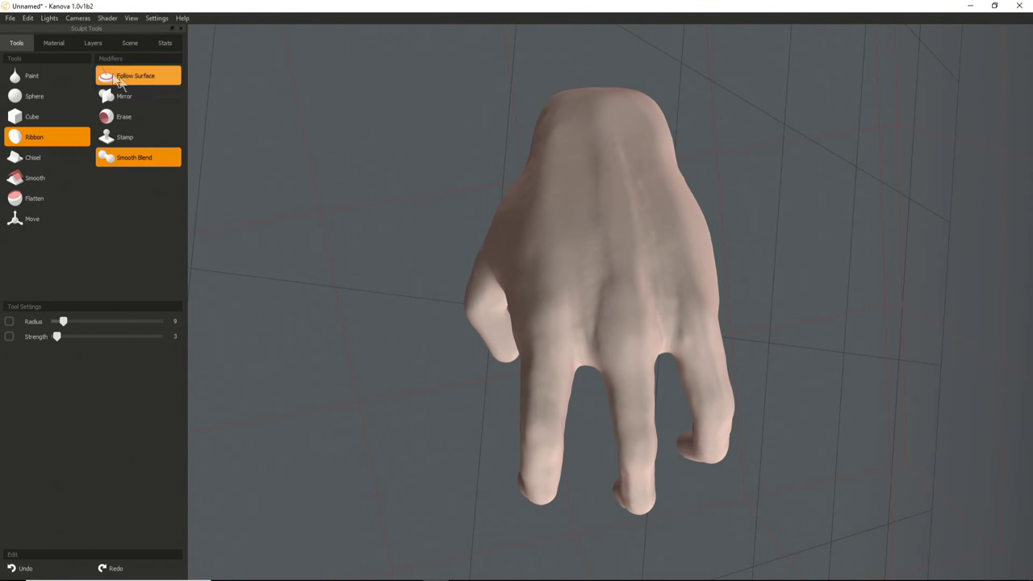
Inspect the mesh density across the hand with the wireframe shown for all layers, and switch back to no wireframes.
click(127, 18)
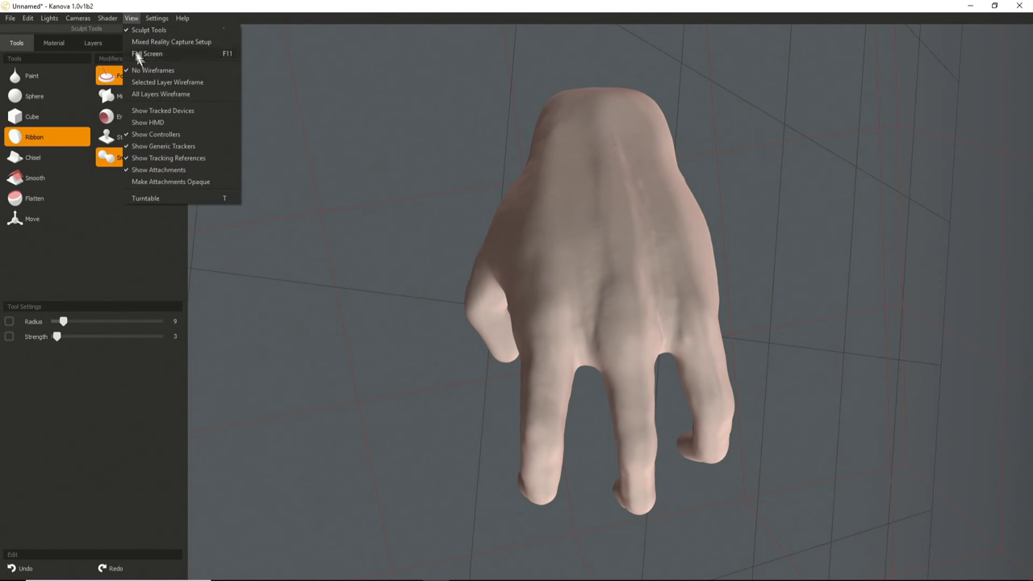
click(145, 84)
middle_drag(565, 363, 683, 350)
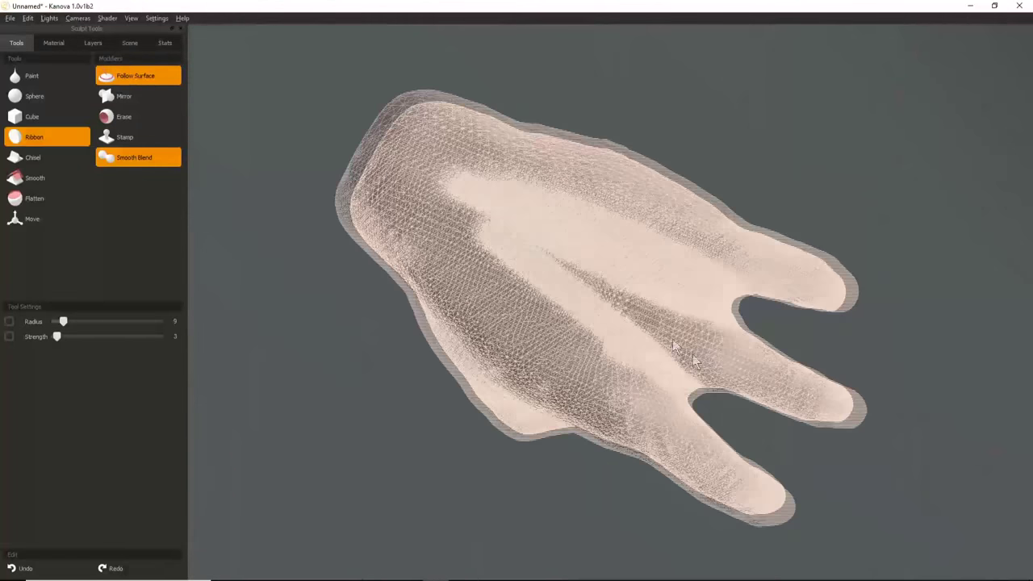
scroll(683, 350, up, 2)
scroll(557, 427, down, 2)
scroll(549, 429, up, 5)
middle_drag(525, 234, 451, 119)
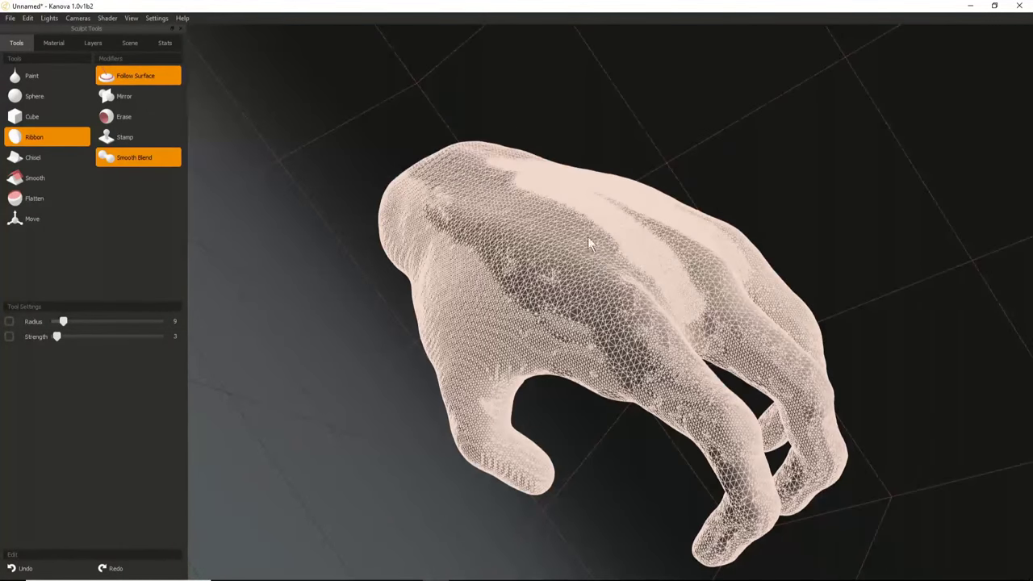
scroll(591, 274, up, 3)
click(130, 18)
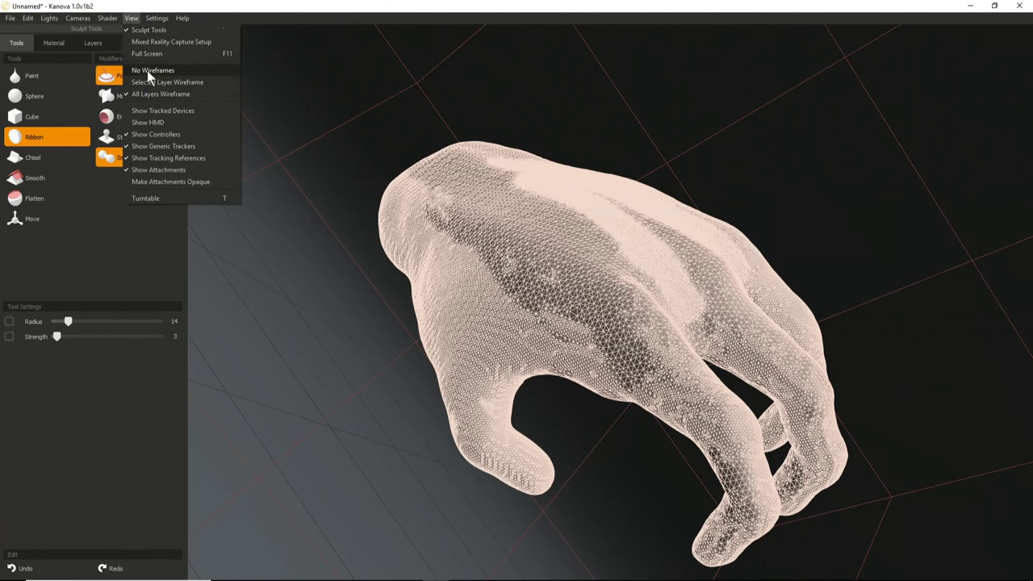
click(147, 70)
Set the Ribbon radius to 11 and define the tendons and the grooves between them across the back of the hand.
mouse_move(542, 278)
middle_down()
mouse_move(450, 268)
mouse_move(514, 292)
mouse_move(471, 249)
middle_up()
key(bracketleft)
key(bracketleft)
key(bracketright)
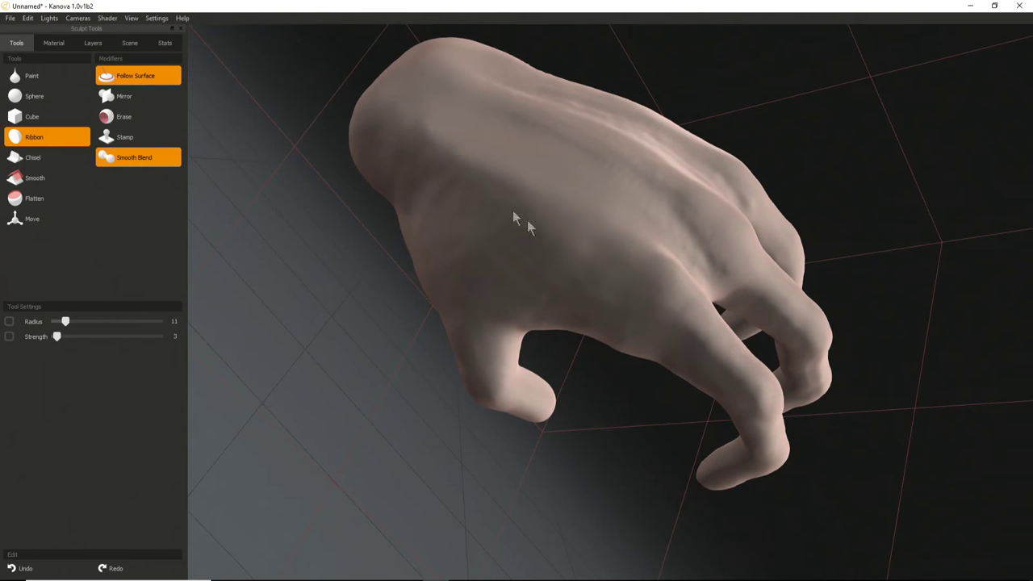
middle_drag(611, 260, 571, 447)
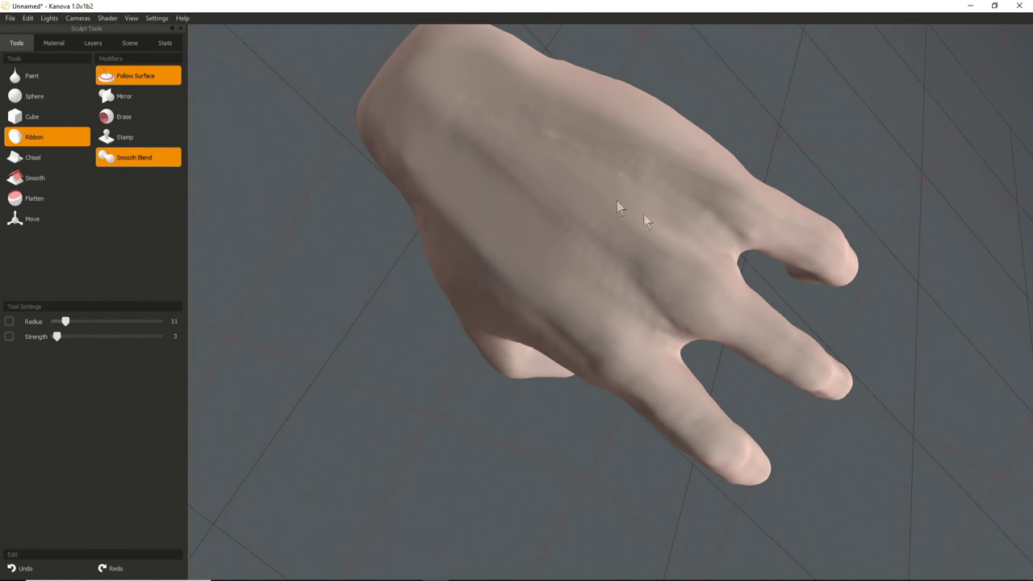
middle_drag(575, 309, 511, 161)
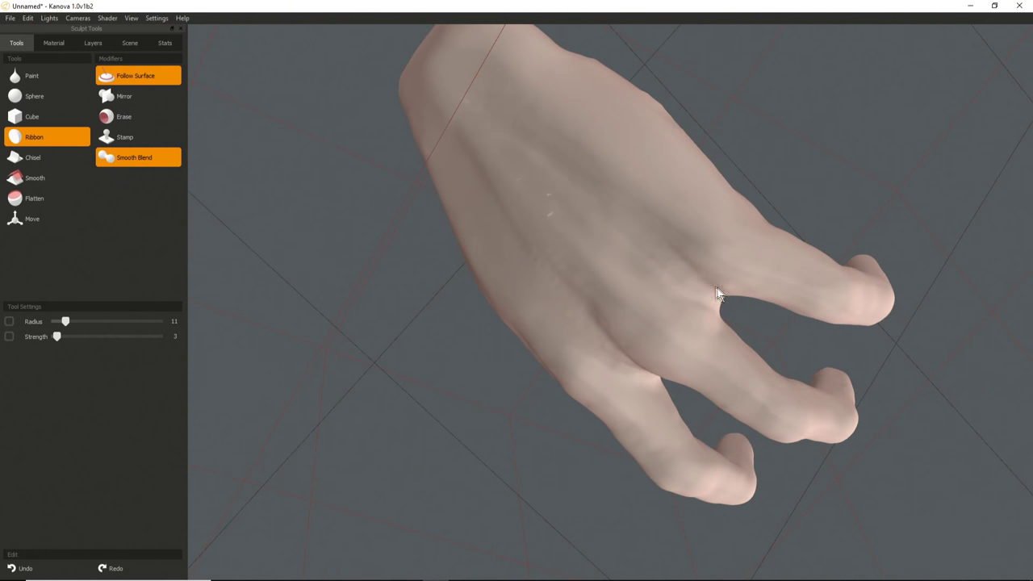
middle_drag(623, 288, 675, 286)
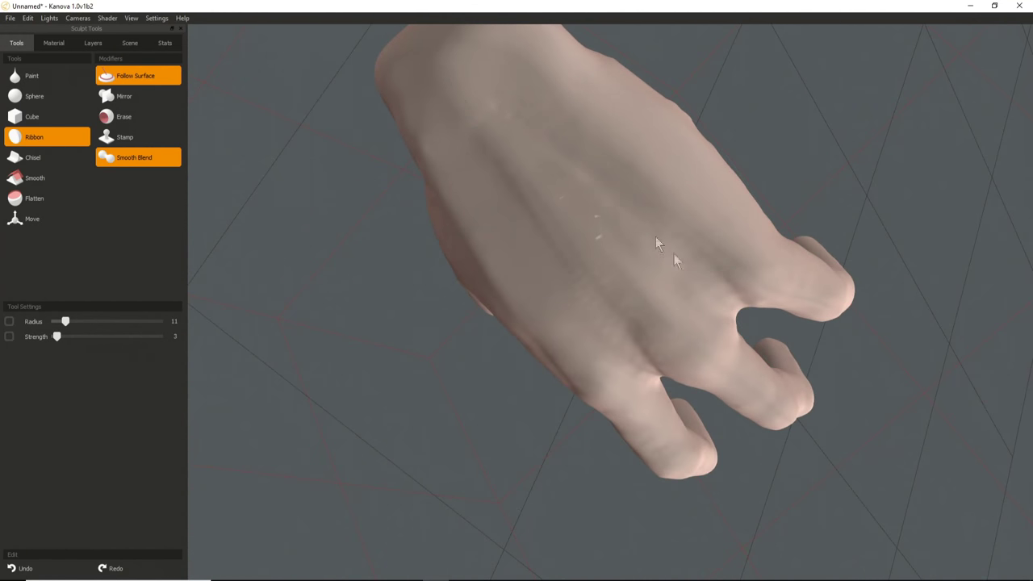
middle_drag(575, 317, 612, 282)
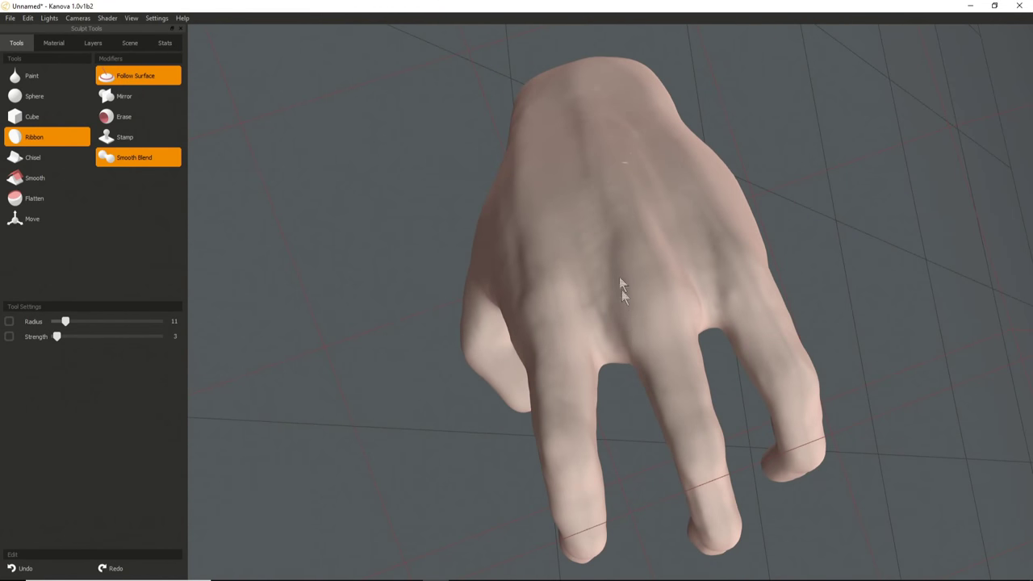
Shape the middle finger's tendon and the hollows between the knuckles with the Ribbon at radius 11.
middle_drag(605, 234, 634, 312)
middle_drag(584, 346, 610, 322)
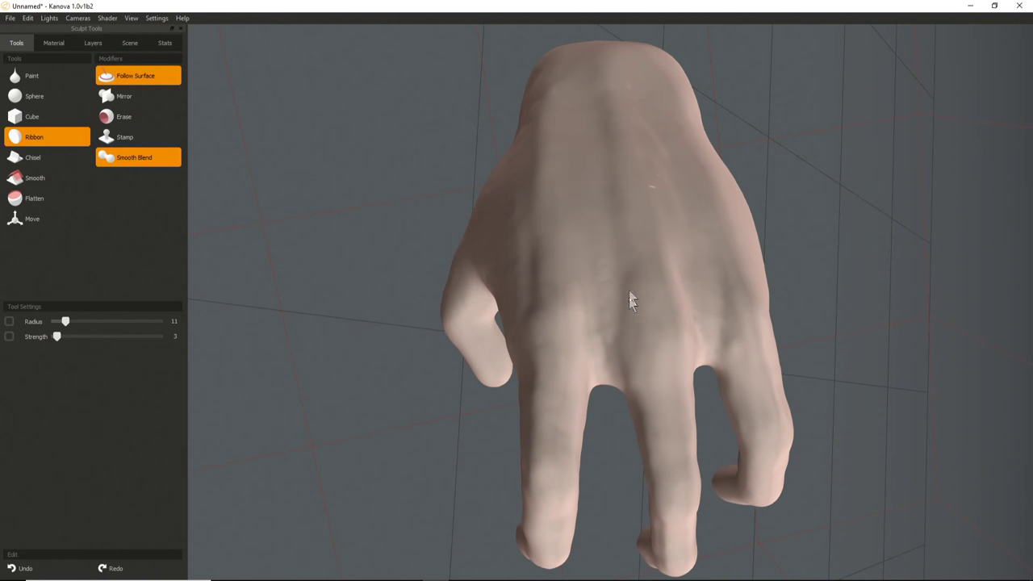
middle_drag(628, 297, 601, 295)
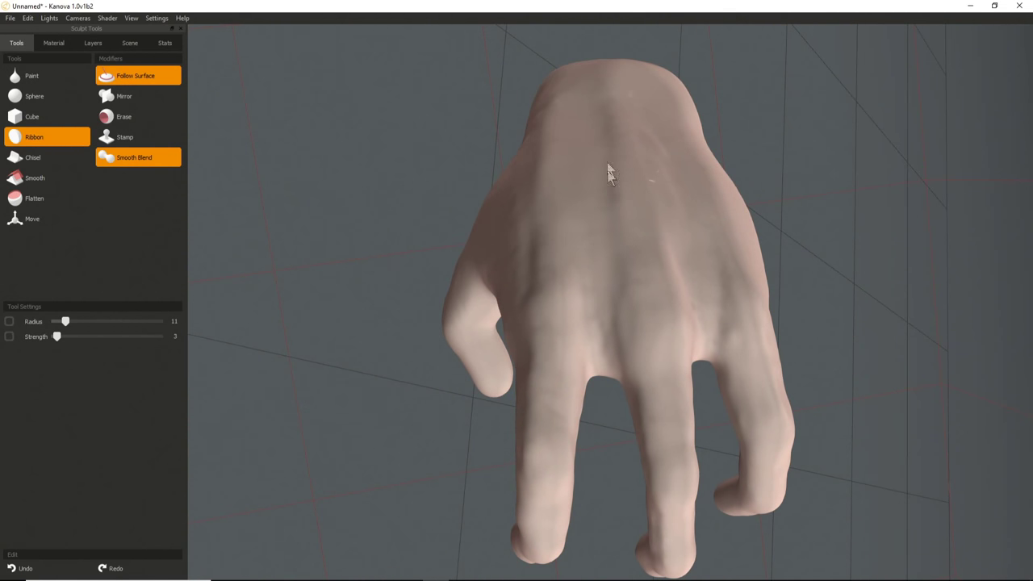
middle_drag(620, 287, 606, 308)
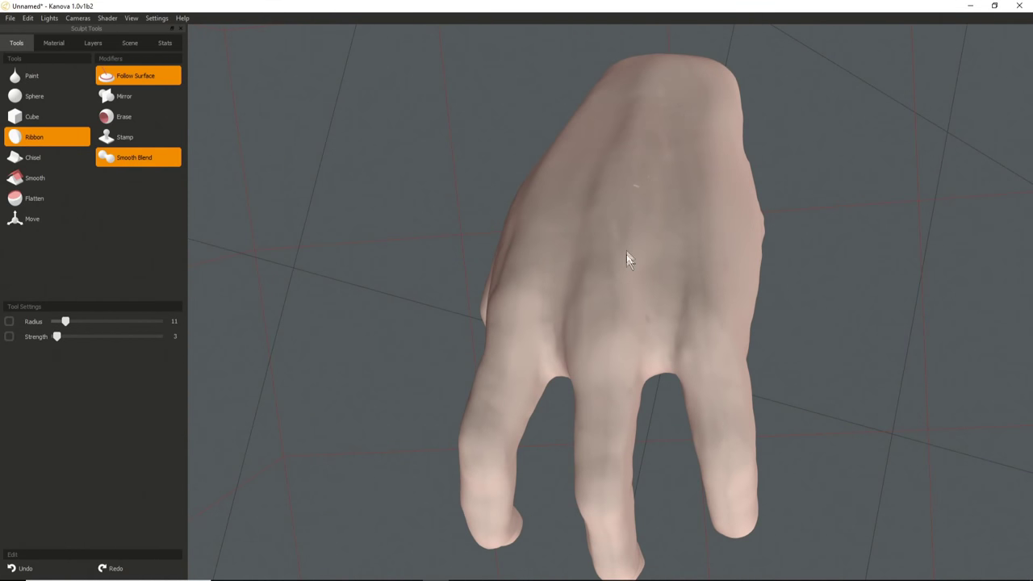
middle_drag(601, 295, 565, 146)
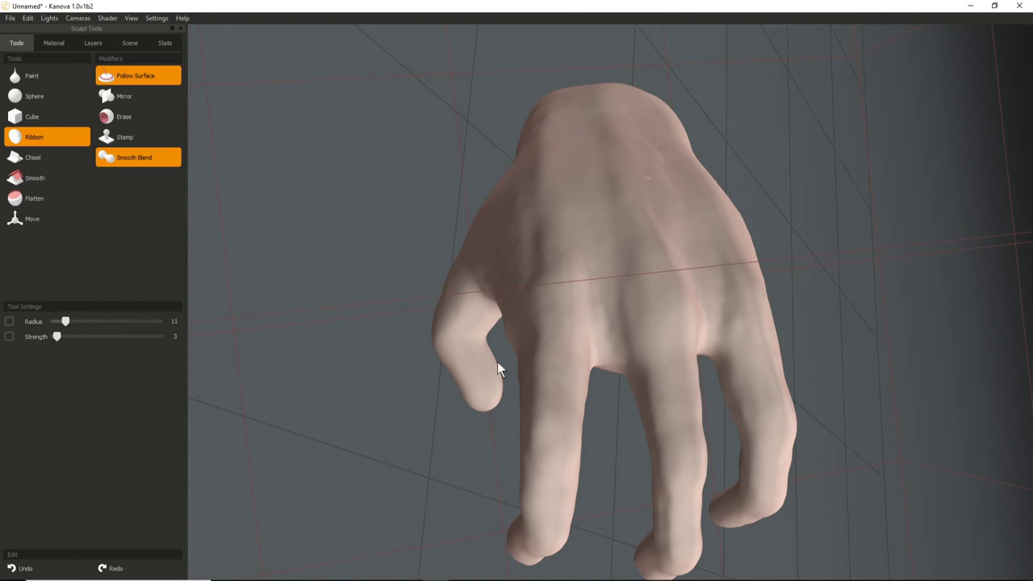
Refine the hollow beside the middle finger's knuckle with the Ribbon at radius 11 and strength 3.
middle_drag(517, 481, 619, 217)
middle_drag(631, 258, 617, 225)
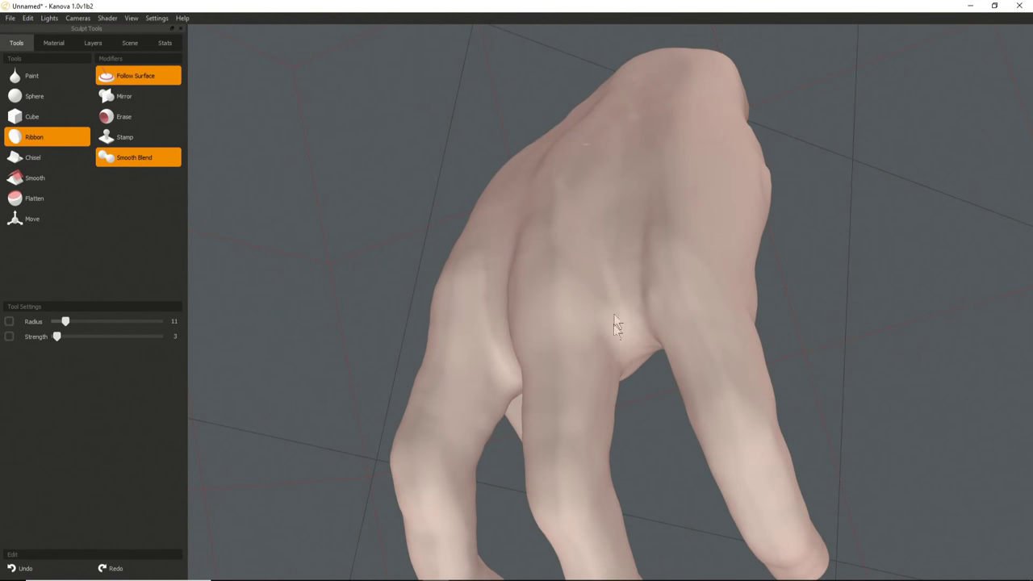
middle_drag(610, 281, 626, 352)
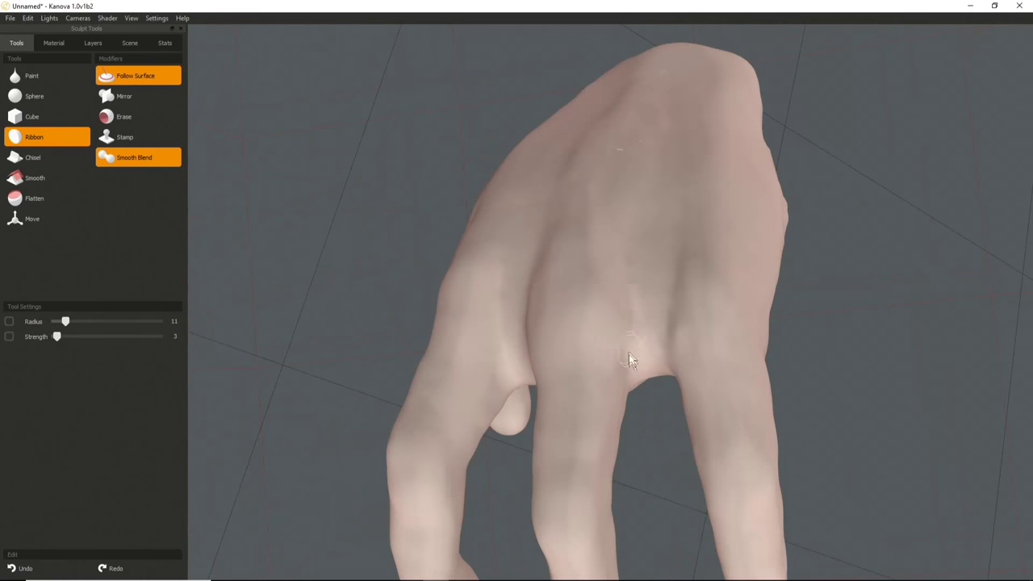
middle_drag(601, 216, 592, 346)
Try a broad Ribbon stroke at radius 23 and strength 42 along the back of the hand, and undo it.
right_drag(592, 346, 612, 346)
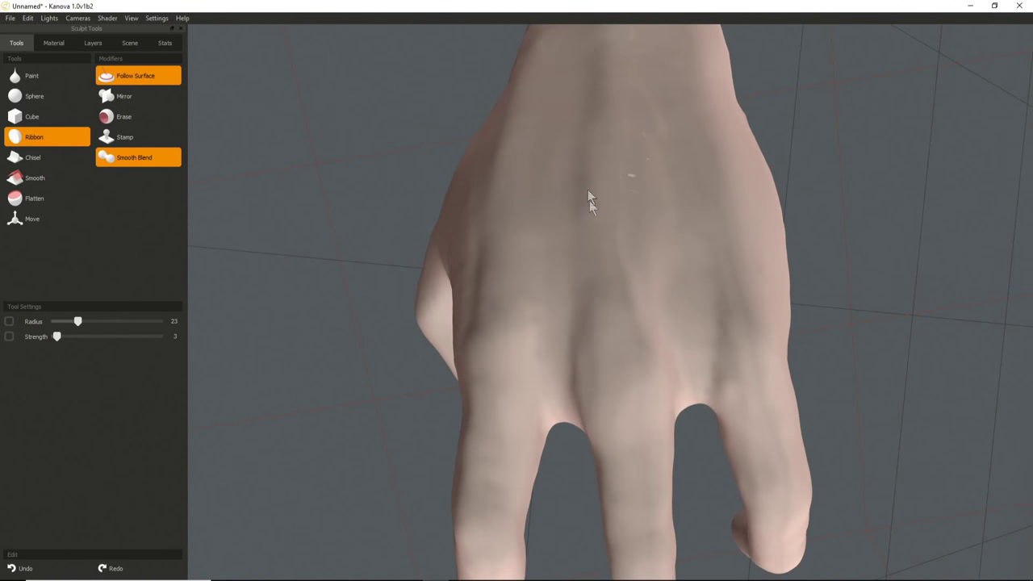
mouse_move(544, 343)
middle_down()
mouse_move(645, 424)
mouse_move(666, 406)
middle_up()
mouse_move(620, 357)
right_down()
mouse_move(632, 370)
mouse_move(652, 360)
right_up()
mouse_move(670, 351)
middle_down()
mouse_move(600, 307)
mouse_move(630, 351)
middle_up()
drag(630, 351, 543, 237)
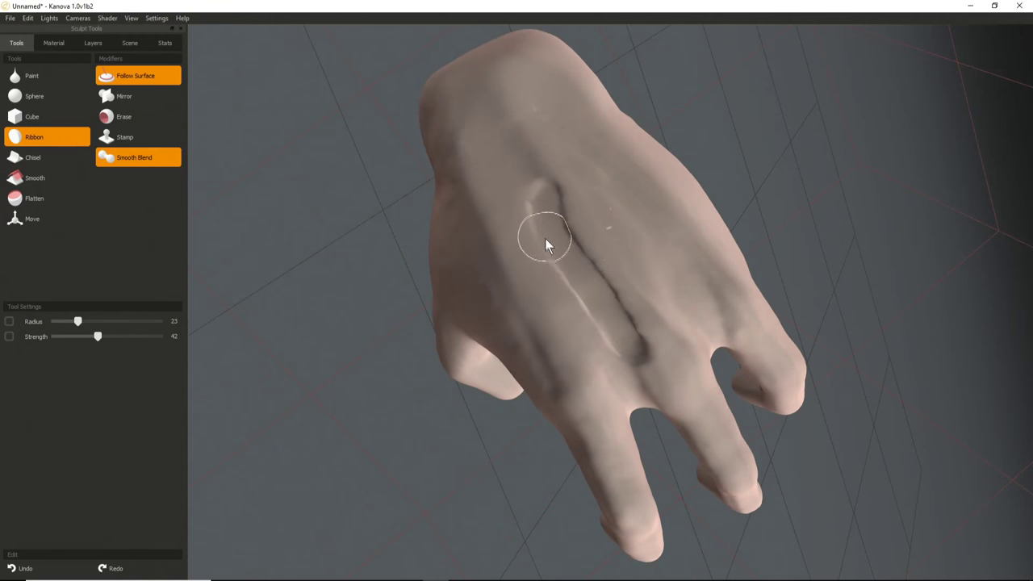
key(ctrl+z)
Set the Ribbon strength to 9 and soften the back of the hand behind the knuckles at radius 23.
middle_drag(557, 273, 528, 216)
middle_drag(580, 305, 527, 175)
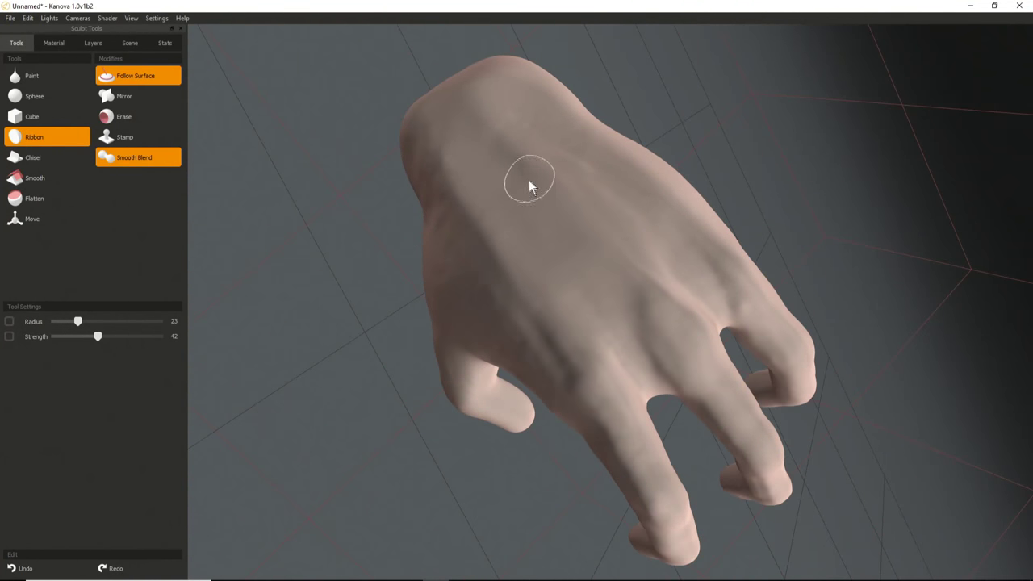
shift+scroll(511, 232, down, 4)
drag(624, 298, 491, 152)
middle_drag(491, 152, 482, 129)
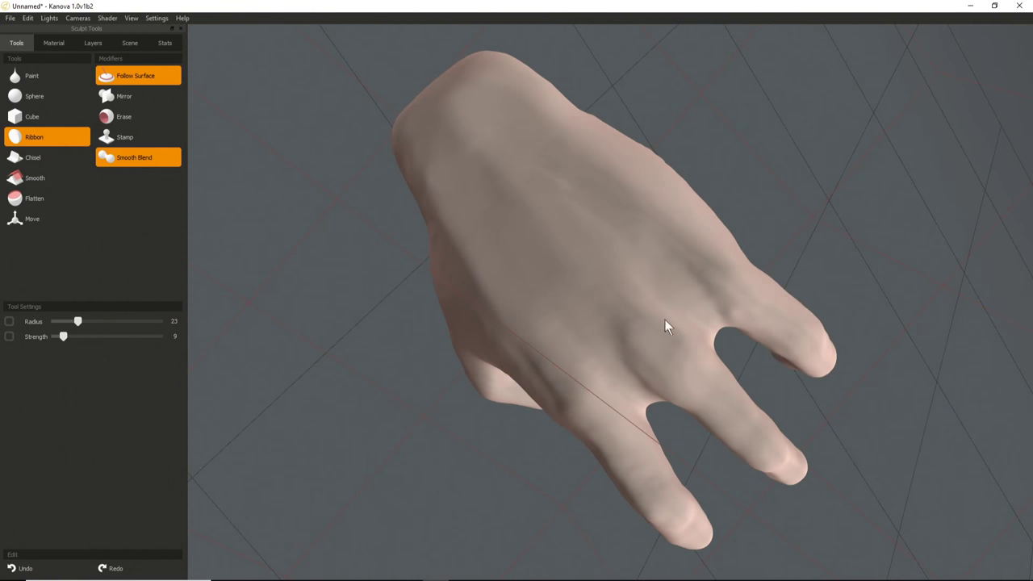
middle_drag(621, 381, 677, 334)
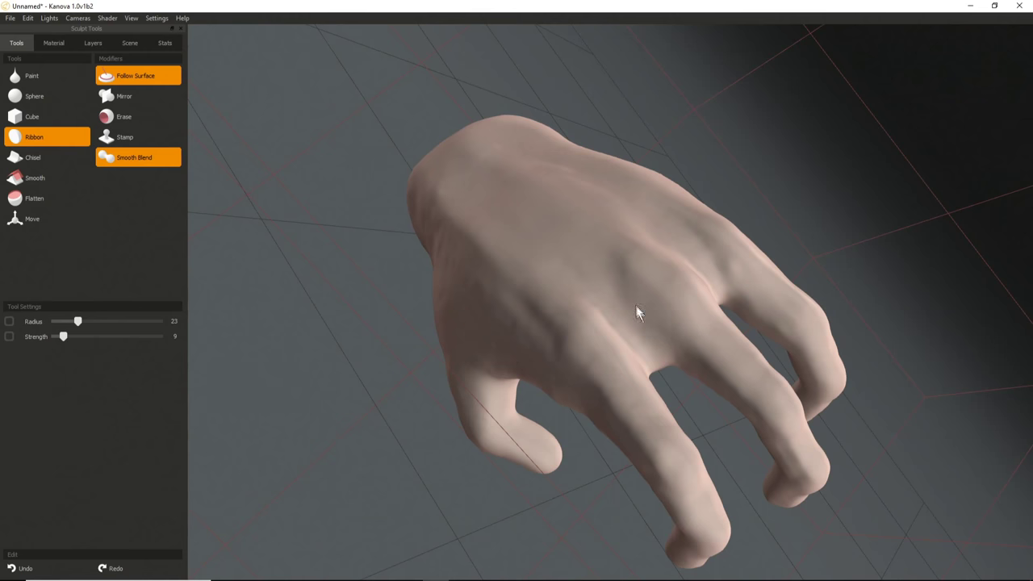
middle_drag(627, 366, 670, 359)
middle_drag(622, 284, 587, 381)
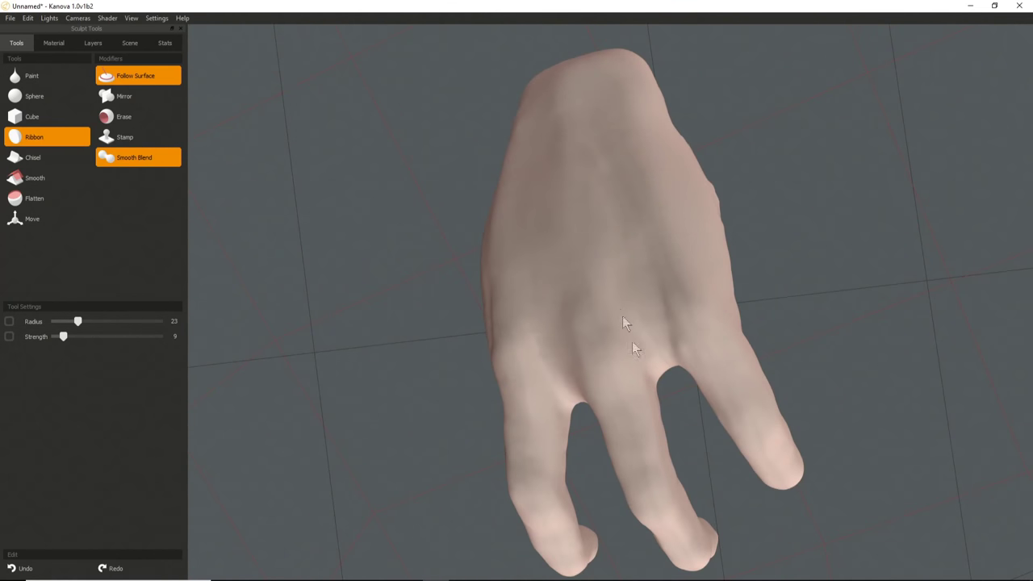
Blend the tendons and the middle finger's knuckle into the hand with the Ribbon at radius 23 and strength 9.
middle_drag(632, 342, 744, 339)
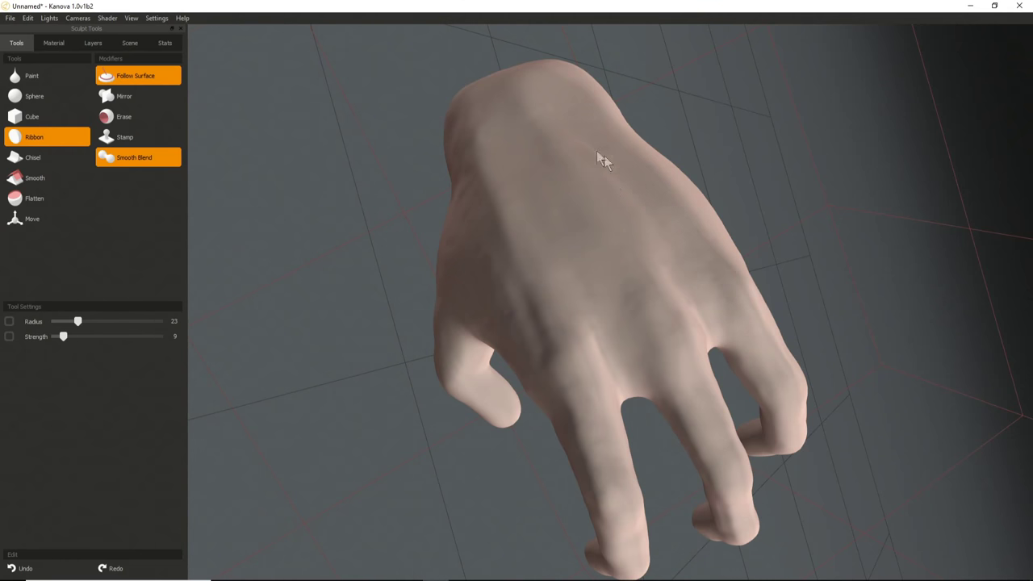
mouse_move(684, 279)
middle_down()
mouse_move(608, 471)
mouse_move(581, 323)
mouse_move(720, 335)
middle_up()
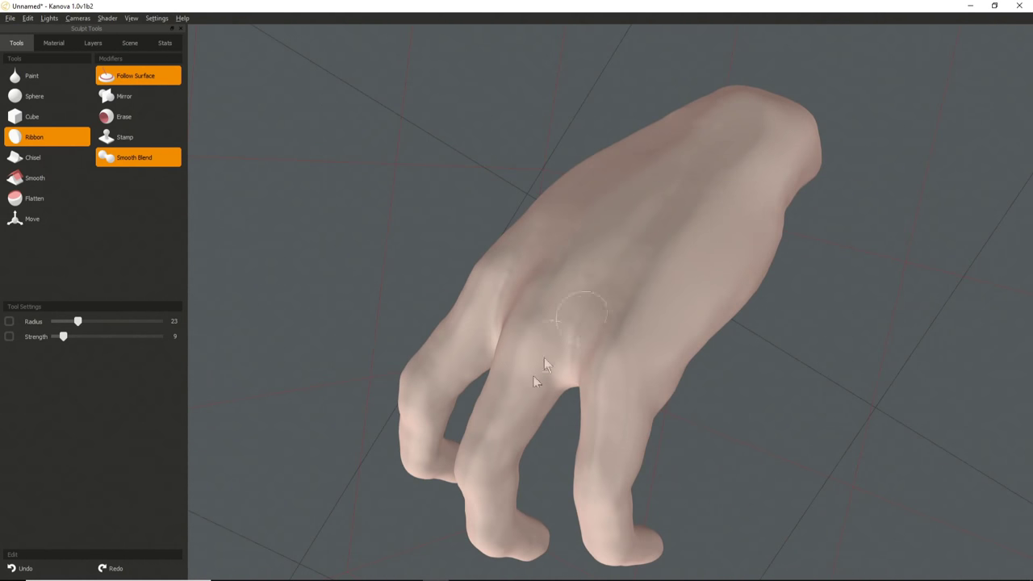
middle_drag(534, 377, 572, 322)
middle_drag(501, 190, 557, 219)
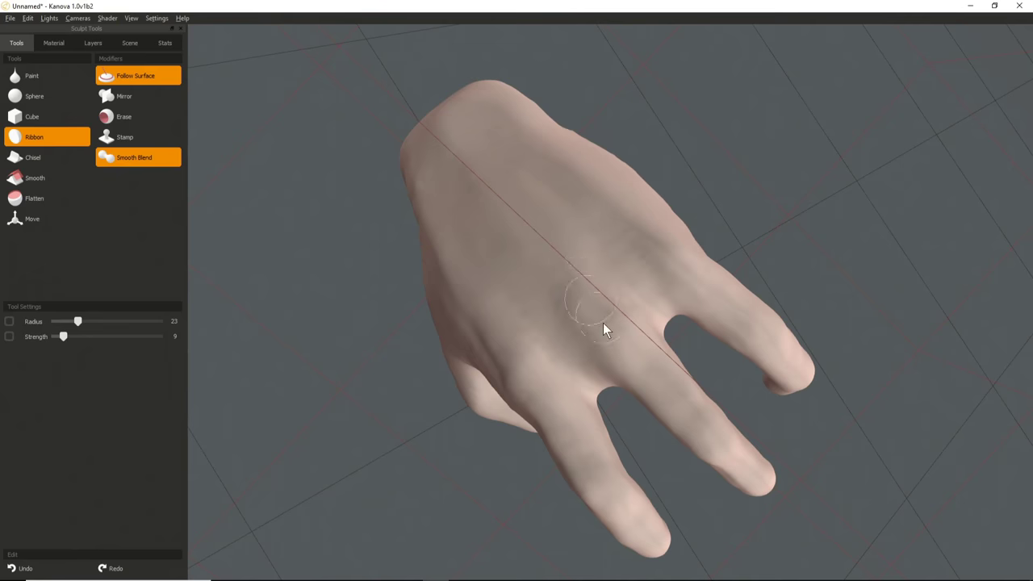
middle_drag(598, 311, 549, 249)
mouse_move(500, 156)
middle_down()
mouse_move(488, 472)
mouse_move(533, 399)
mouse_move(532, 300)
mouse_move(691, 392)
mouse_move(587, 201)
mouse_move(417, 198)
mouse_move(512, 373)
mouse_move(586, 387)
mouse_move(591, 280)
middle_up()
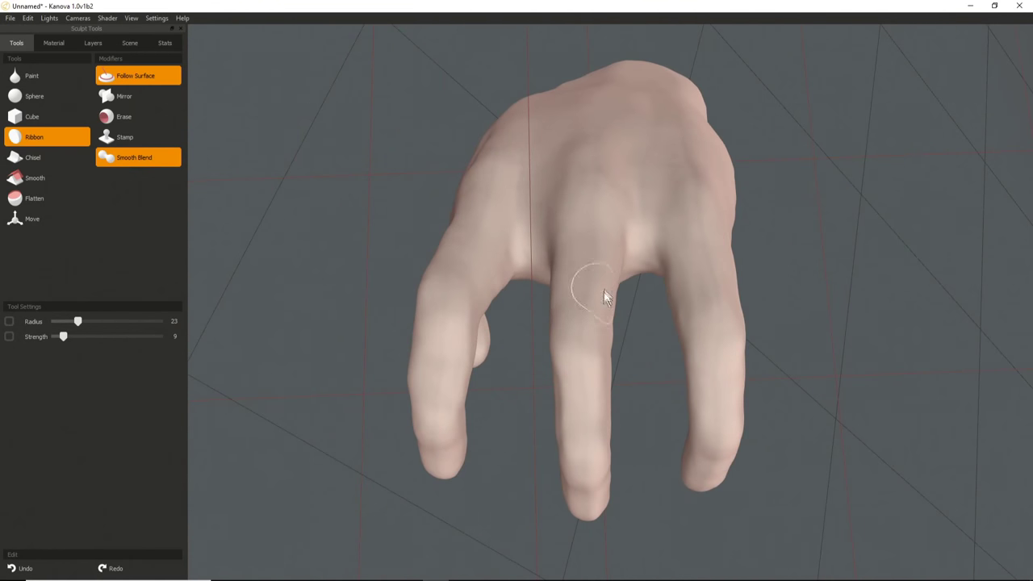
middle_drag(557, 348, 540, 216)
Switch to the Sphere tool at radius 21 and strength 3 and build up the base of the middle finger.
click(33, 98)
mouse_move(613, 242)
middle_down()
mouse_move(685, 296)
mouse_move(616, 275)
mouse_move(660, 282)
middle_up()
right_drag(644, 151, 615, 152)
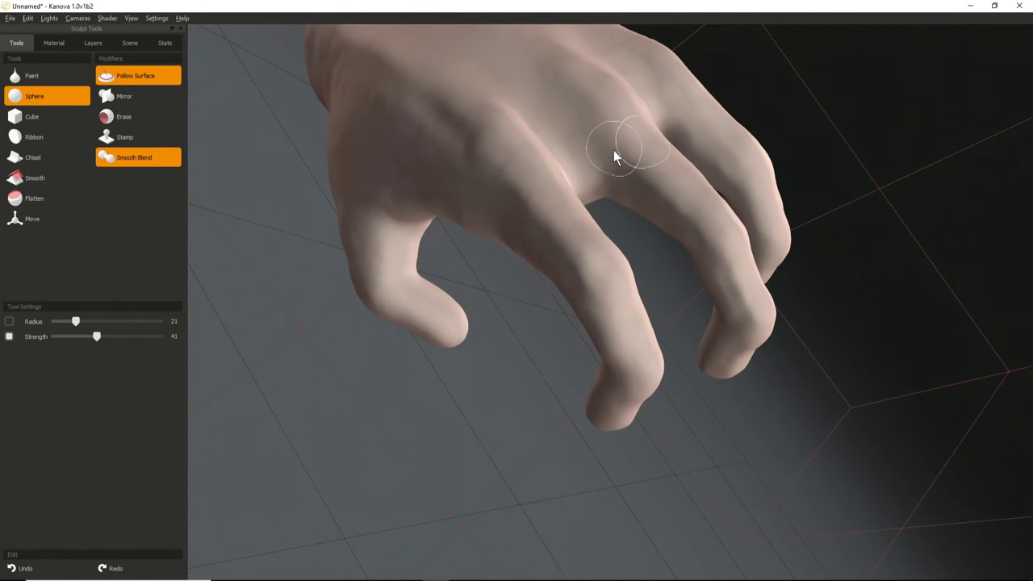
middle_drag(615, 152, 544, 213)
drag(97, 336, 63, 342)
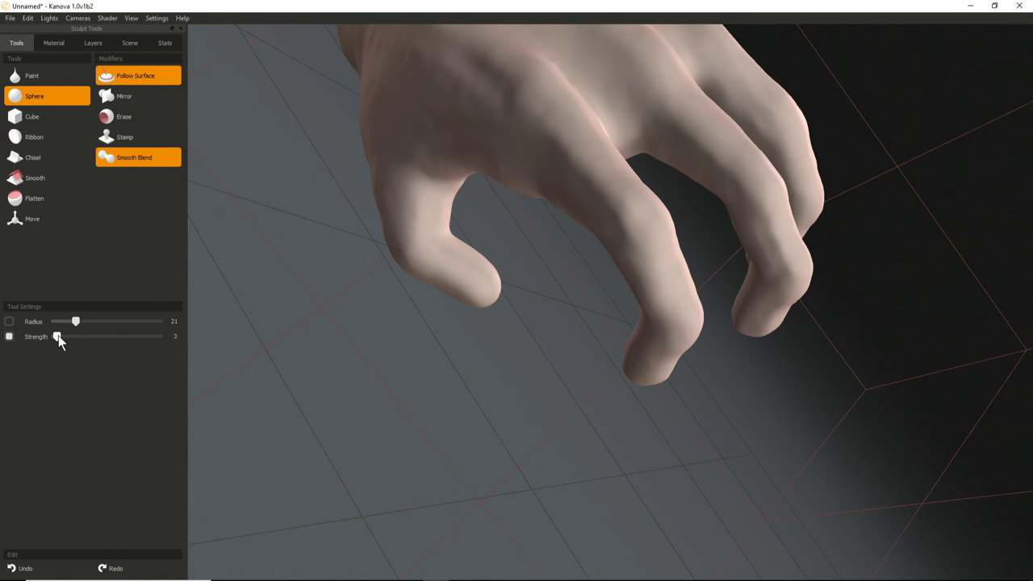
middle_drag(465, 233, 576, 131)
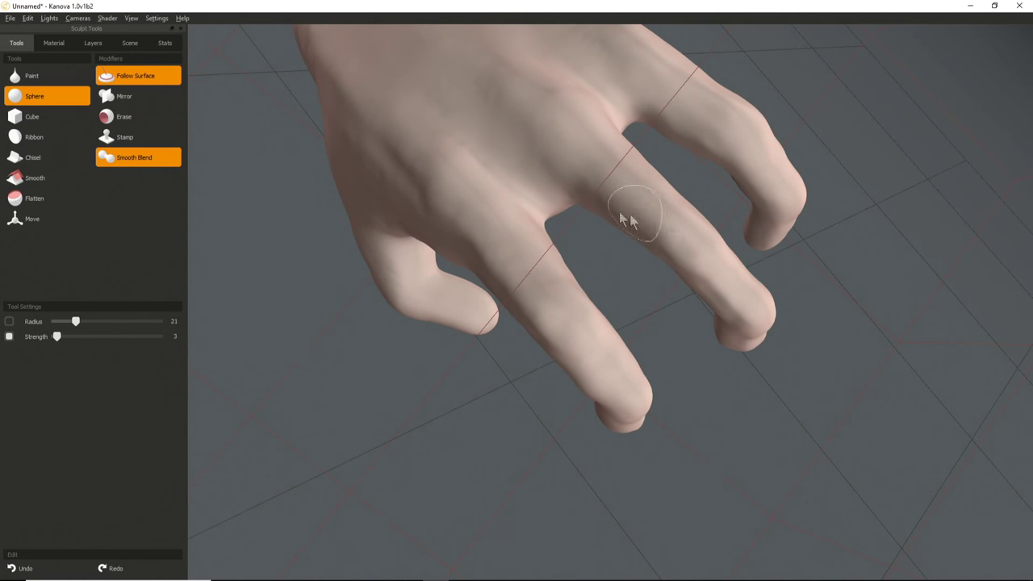
middle_drag(622, 219, 622, 127)
middle_drag(668, 153, 618, 293)
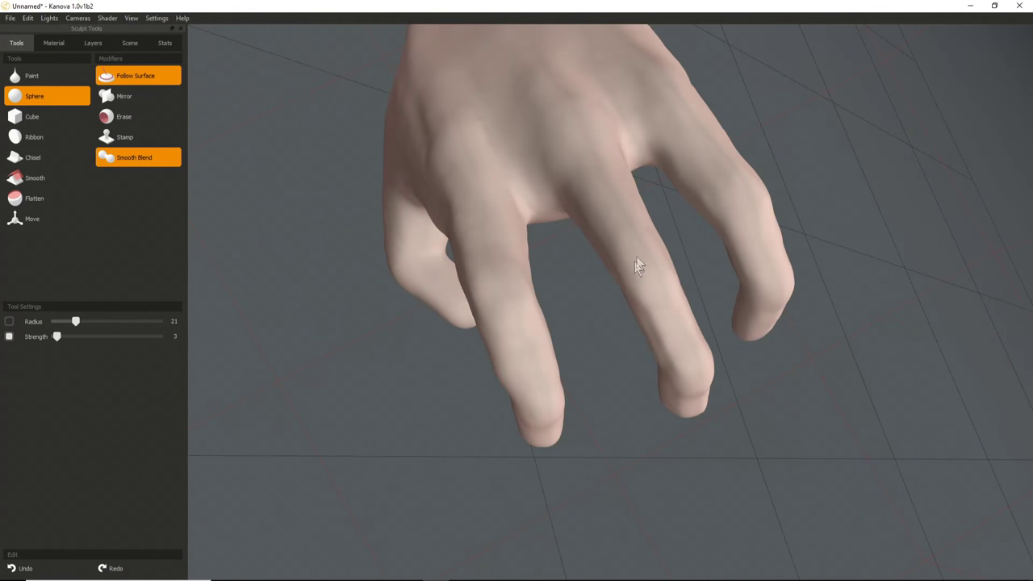
Thicken the middle finger around its knuckle and middle joint with the Sphere at radius 21 and strength 3.
middle_drag(622, 385, 524, 252)
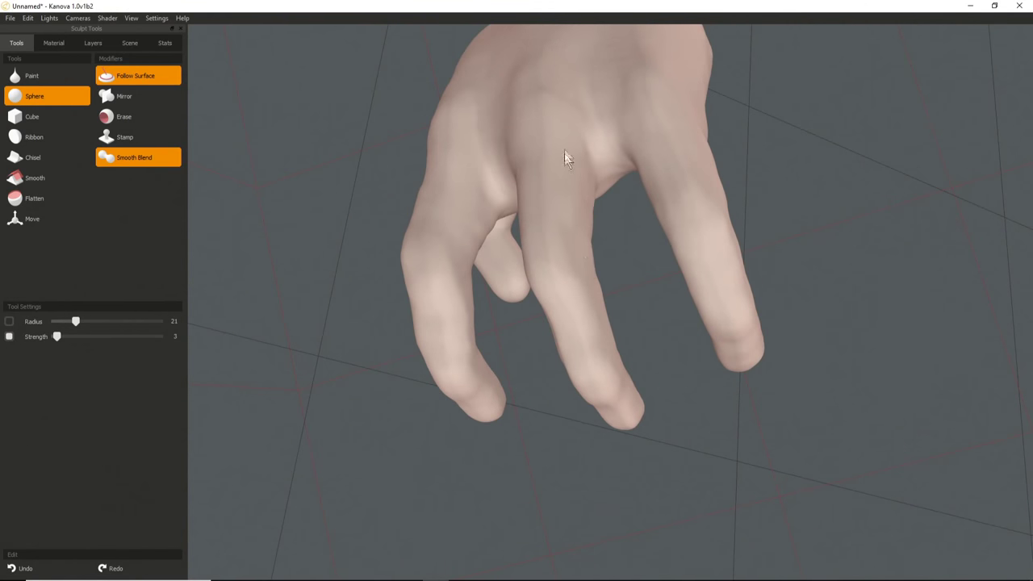
middle_drag(524, 303, 619, 255)
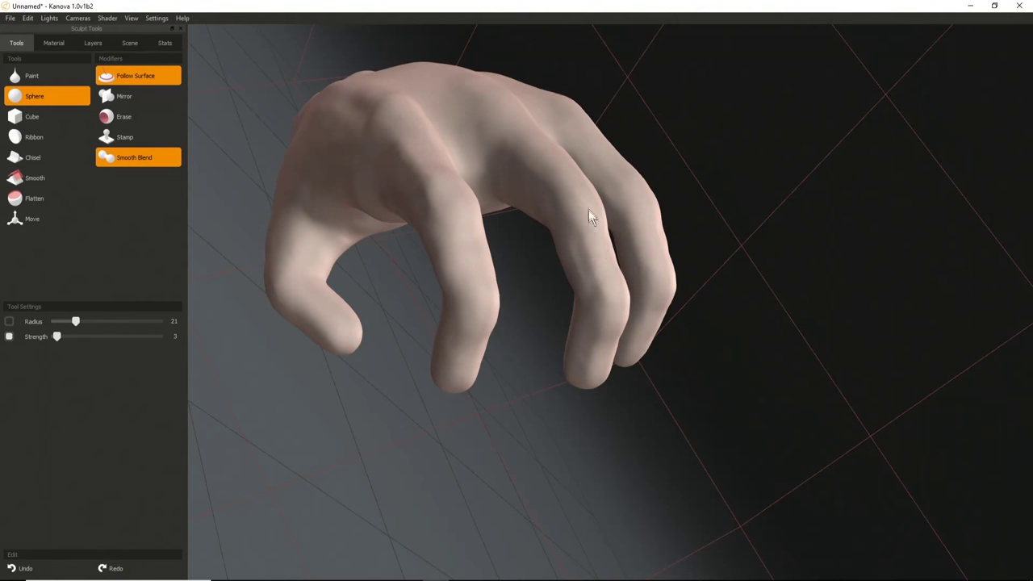
middle_drag(592, 204, 462, 255)
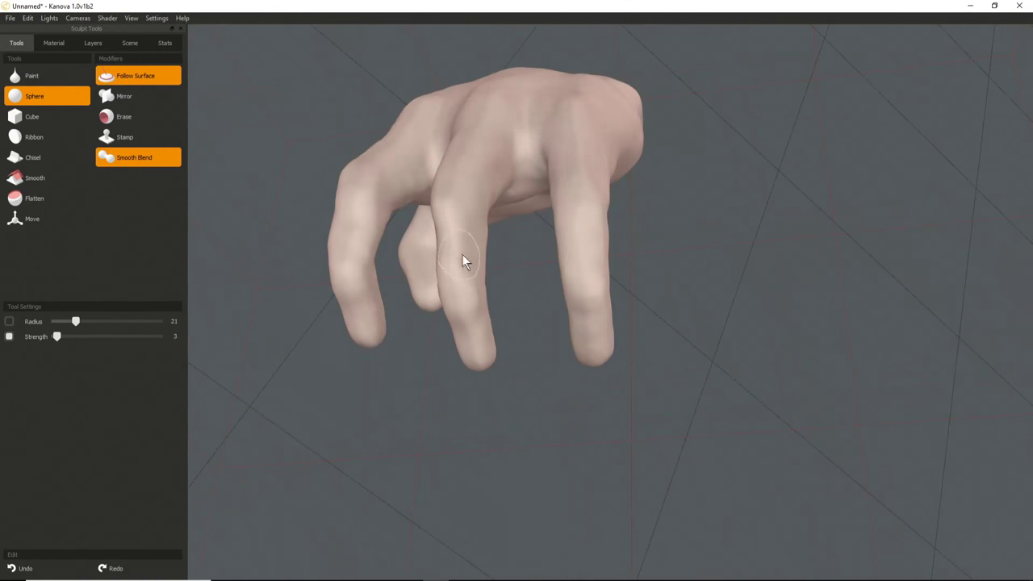
middle_drag(475, 292, 684, 221)
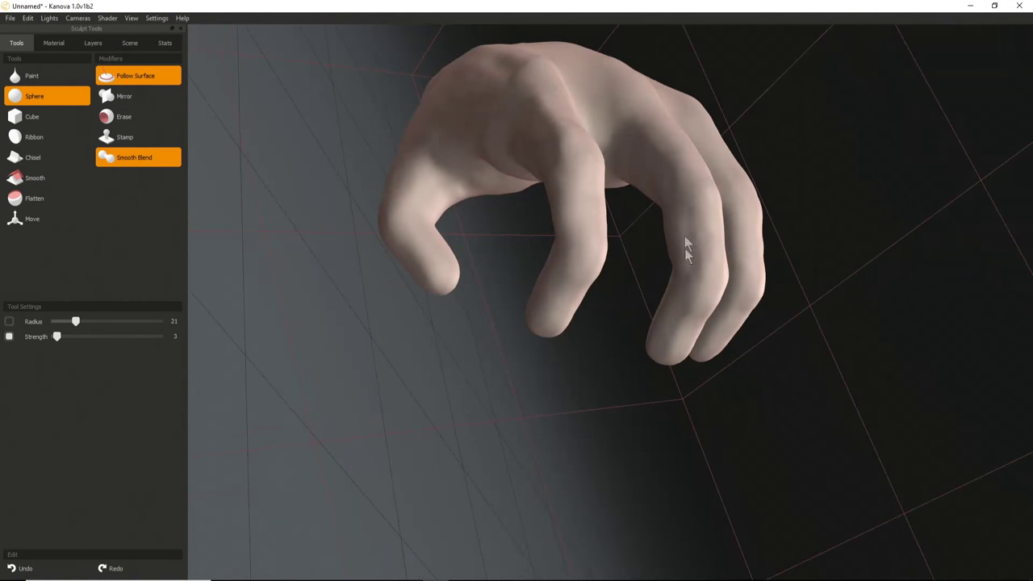
middle_drag(664, 348, 622, 291)
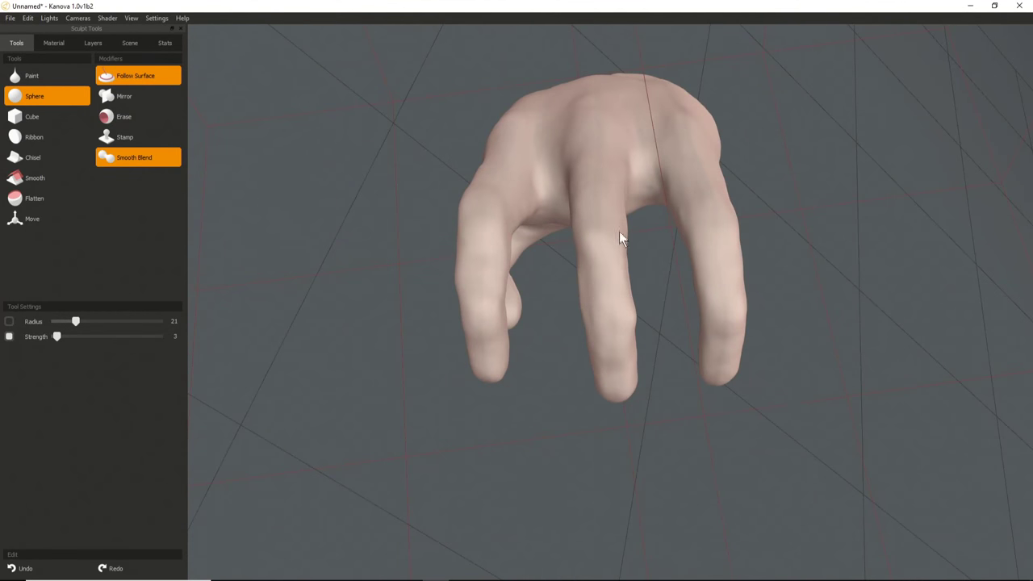
middle_drag(596, 338, 539, 299)
Set the Sphere radius to 28 and fill out the middle finger's tip, sides and underside.
scroll(577, 279, up, 3)
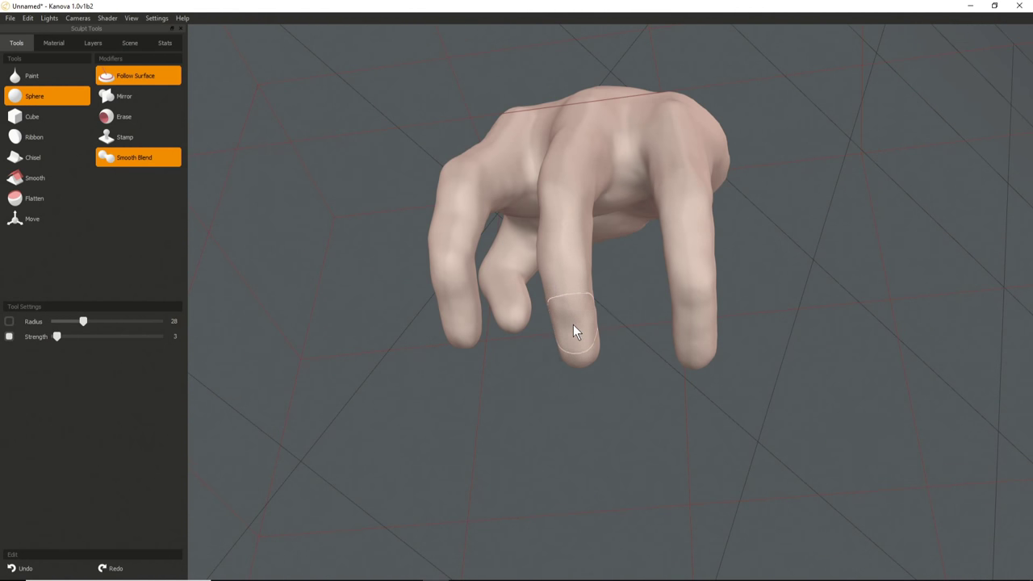
middle_drag(544, 316, 694, 201)
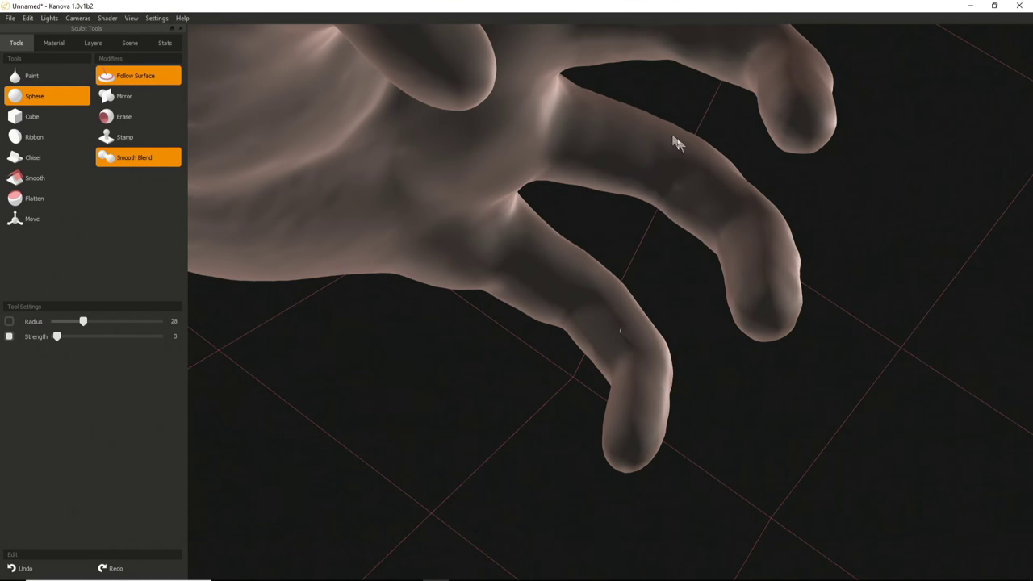
mouse_move(673, 121)
middle_down()
mouse_move(568, 352)
mouse_move(593, 234)
mouse_move(636, 264)
mouse_move(421, 326)
mouse_move(498, 288)
mouse_move(479, 315)
middle_up()
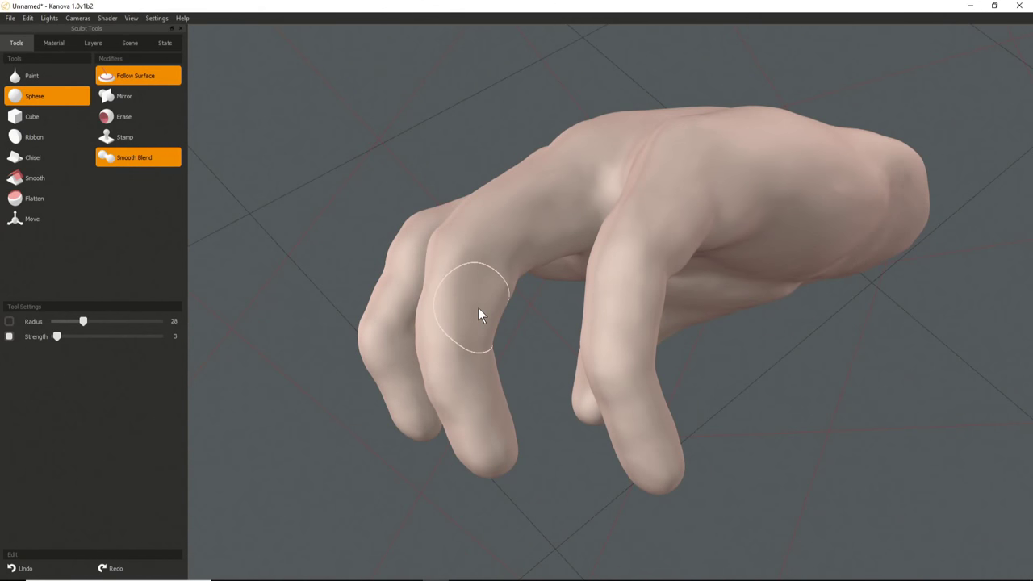
middle_drag(464, 321, 475, 461)
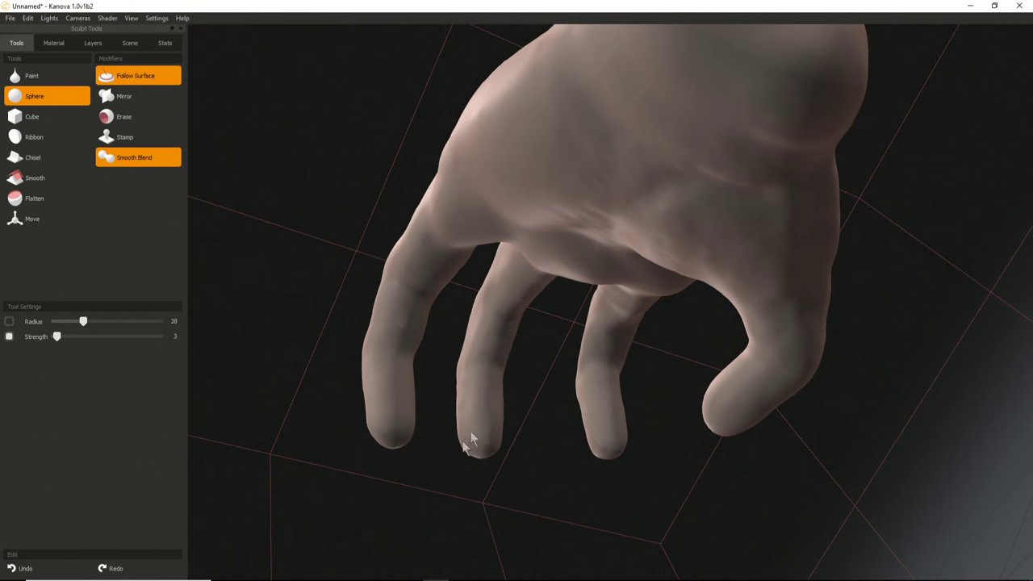
Round out the outer edge of the palm and the side of the wrist with the Sphere at radius 28.
middle_drag(433, 350, 715, 305)
mouse_move(753, 242)
middle_down()
mouse_move(802, 296)
mouse_move(763, 261)
mouse_move(605, 311)
mouse_move(538, 306)
mouse_move(546, 344)
mouse_move(476, 259)
mouse_move(434, 268)
mouse_move(303, 248)
mouse_move(364, 180)
mouse_move(627, 196)
mouse_move(532, 233)
mouse_move(604, 347)
mouse_move(568, 334)
middle_up()
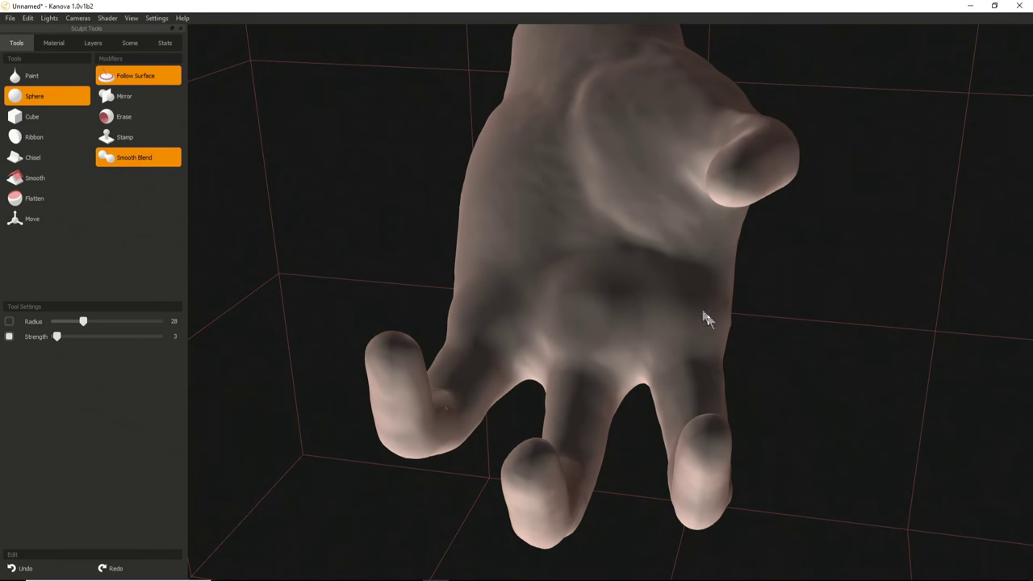
mouse_move(464, 294)
middle_down()
mouse_move(488, 339)
mouse_move(508, 291)
middle_up()
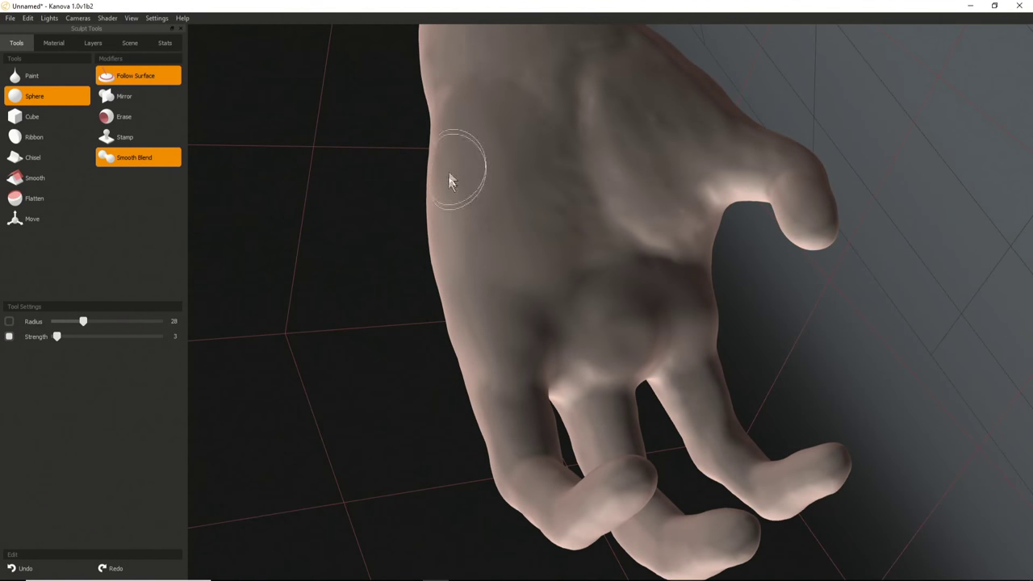
mouse_move(473, 307)
middle_down()
mouse_move(671, 210)
mouse_move(575, 242)
mouse_move(605, 252)
middle_up()
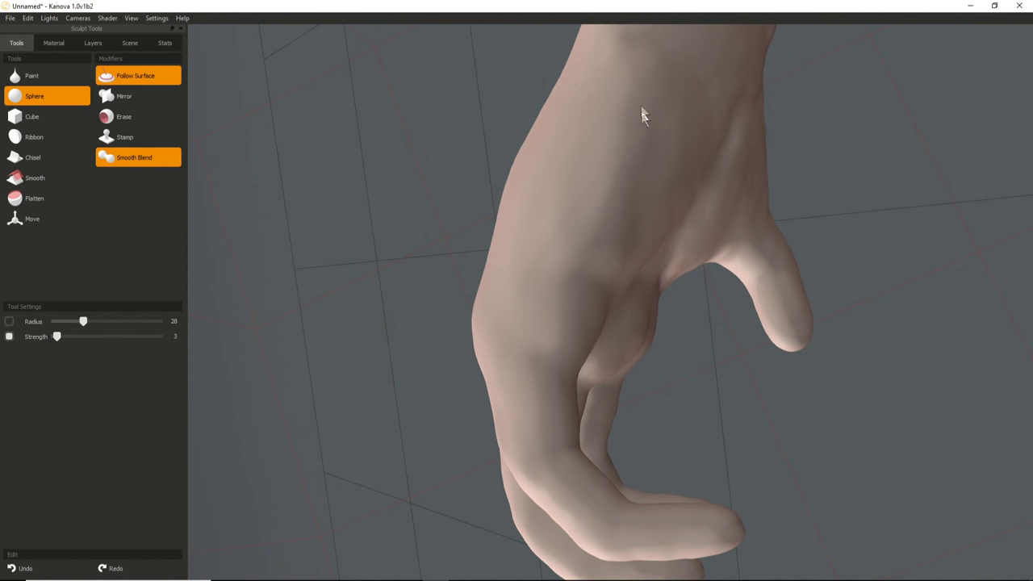
mouse_move(643, 110)
middle_down()
mouse_move(530, 266)
mouse_move(753, 484)
mouse_move(513, 282)
mouse_move(341, 169)
mouse_move(595, 276)
mouse_move(726, 271)
middle_up()
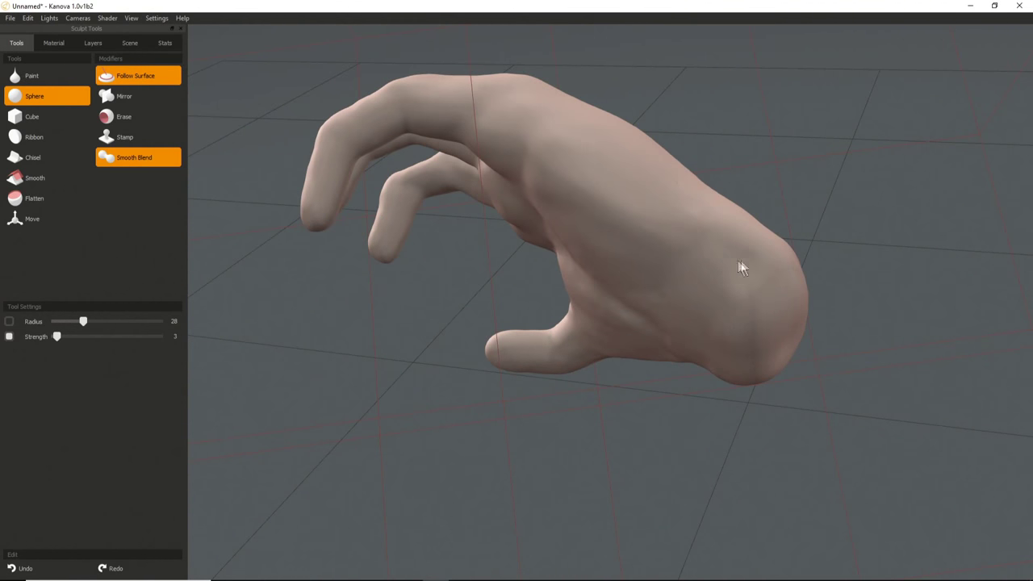
middle_drag(696, 350, 750, 299)
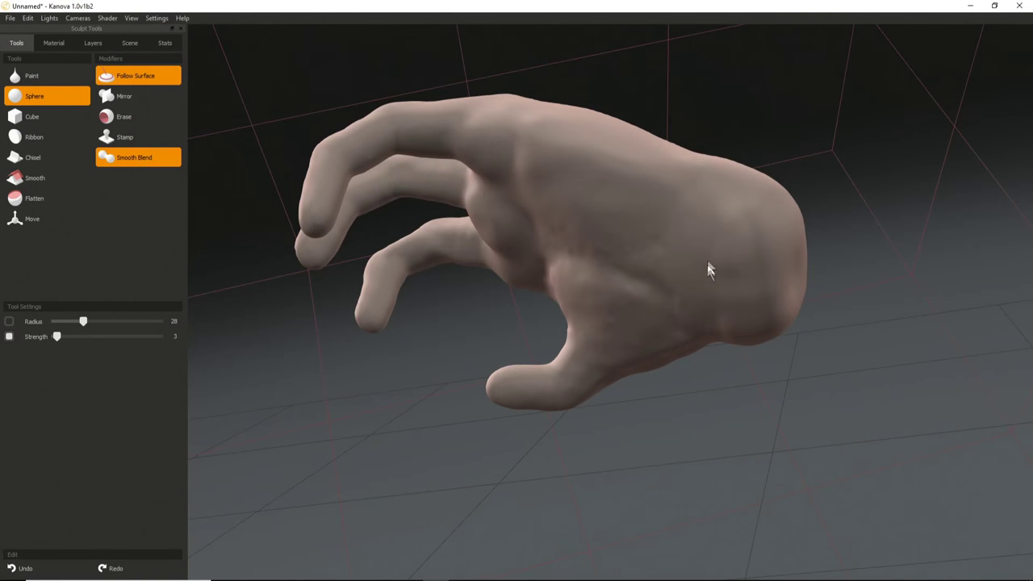
Build up the wrist stump and its palm side with the Sphere, raising the radius to 36.
middle_drag(726, 176, 618, 233)
middle_drag(699, 204, 577, 186)
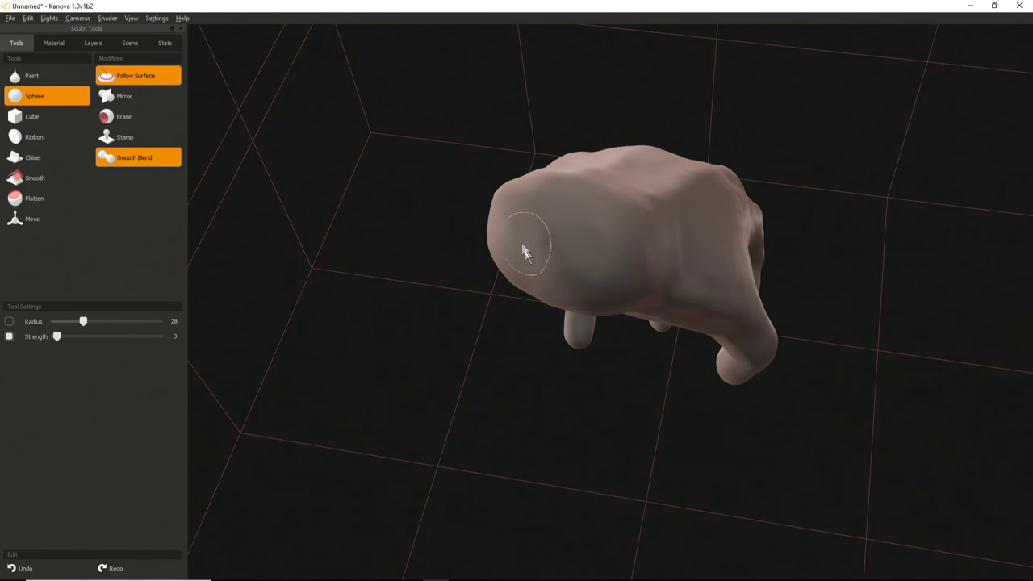
middle_drag(525, 239, 591, 284)
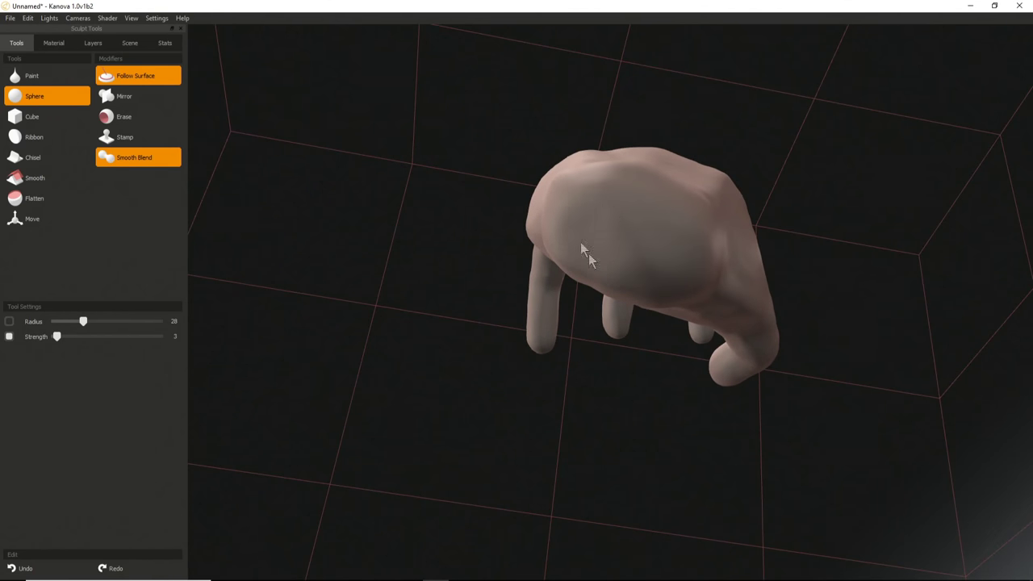
middle_drag(595, 208, 554, 318)
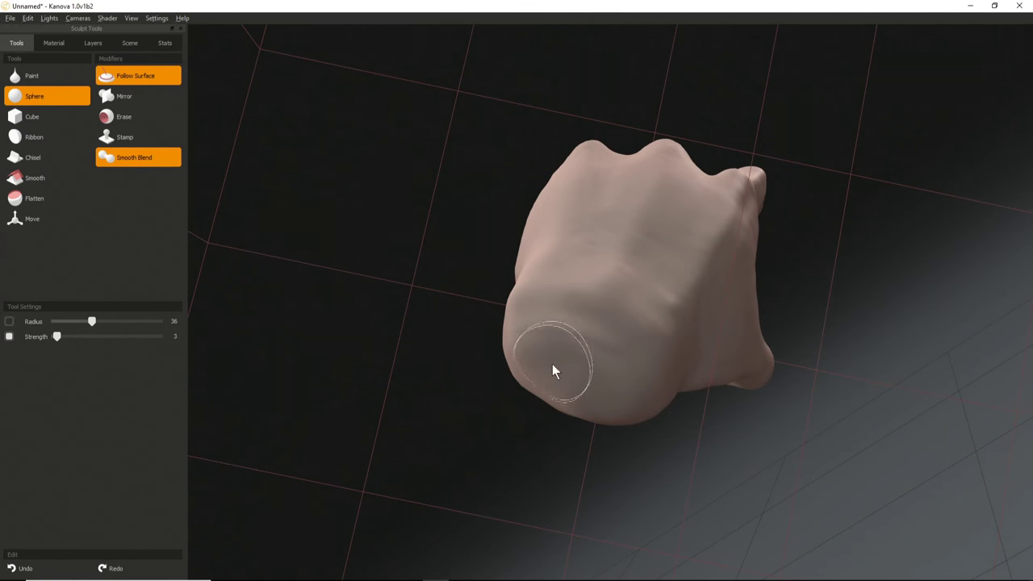
middle_drag(556, 357, 635, 247)
middle_drag(665, 319, 602, 172)
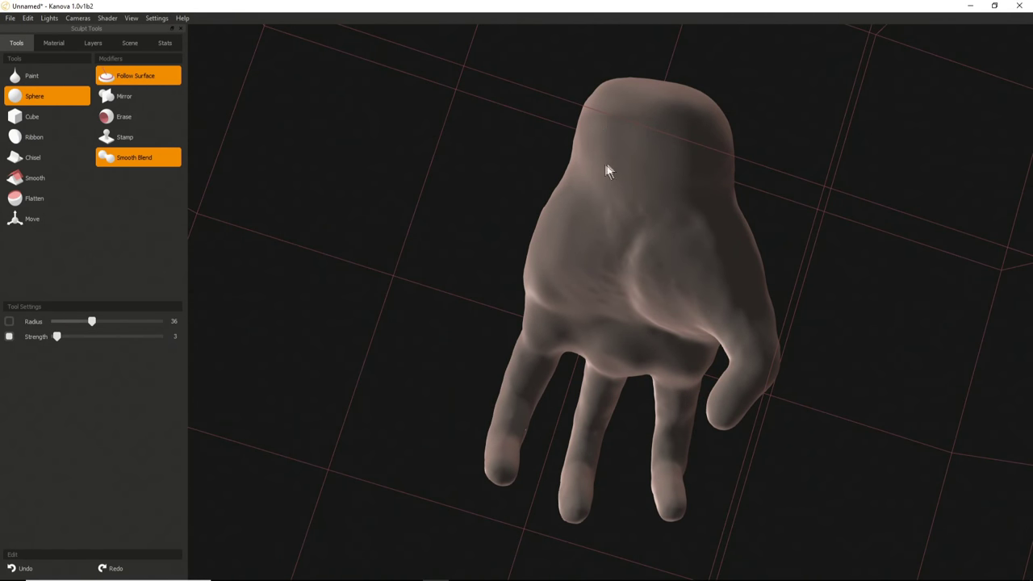
middle_drag(584, 189, 648, 200)
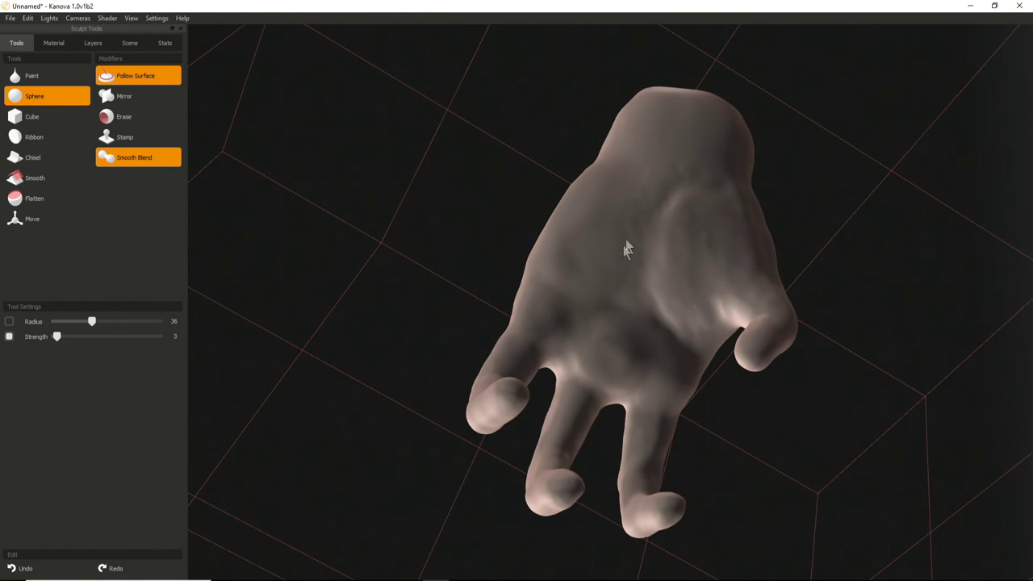
Shape the crease and fleshy mound at the base of the thumb on the palm with the Sphere at radius 13.
middle_drag(622, 346, 610, 253)
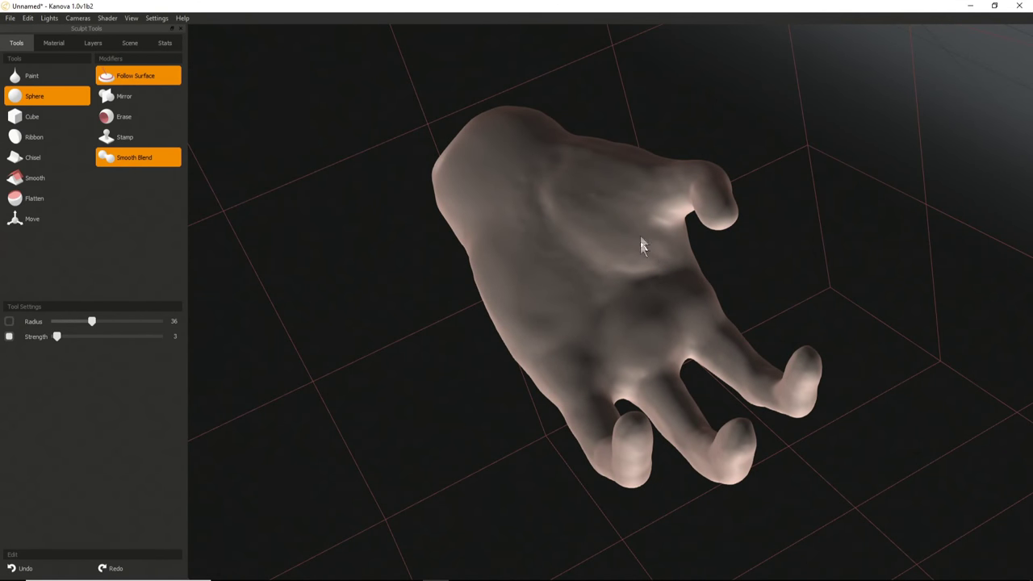
mouse_move(577, 219)
middle_down()
mouse_move(401, 315)
mouse_move(673, 249)
mouse_move(579, 219)
mouse_move(474, 441)
mouse_move(636, 288)
mouse_move(657, 336)
mouse_move(554, 395)
mouse_move(636, 353)
mouse_move(616, 282)
mouse_move(444, 441)
mouse_move(618, 214)
mouse_move(623, 278)
mouse_move(547, 289)
mouse_move(412, 376)
mouse_move(440, 422)
mouse_move(507, 208)
mouse_move(520, 302)
mouse_move(424, 339)
mouse_move(460, 167)
mouse_move(424, 396)
mouse_move(476, 299)
mouse_move(470, 327)
middle_up()
scroll(615, 252, down, 3)
right_drag(545, 228, 520, 236)
mouse_move(521, 236)
middle_down()
mouse_move(514, 245)
mouse_move(518, 205)
middle_up()
mouse_move(528, 195)
mouse_down()
mouse_move(515, 206)
mouse_move(528, 213)
mouse_move(541, 262)
mouse_move(511, 222)
mouse_move(539, 240)
mouse_move(551, 278)
mouse_up()
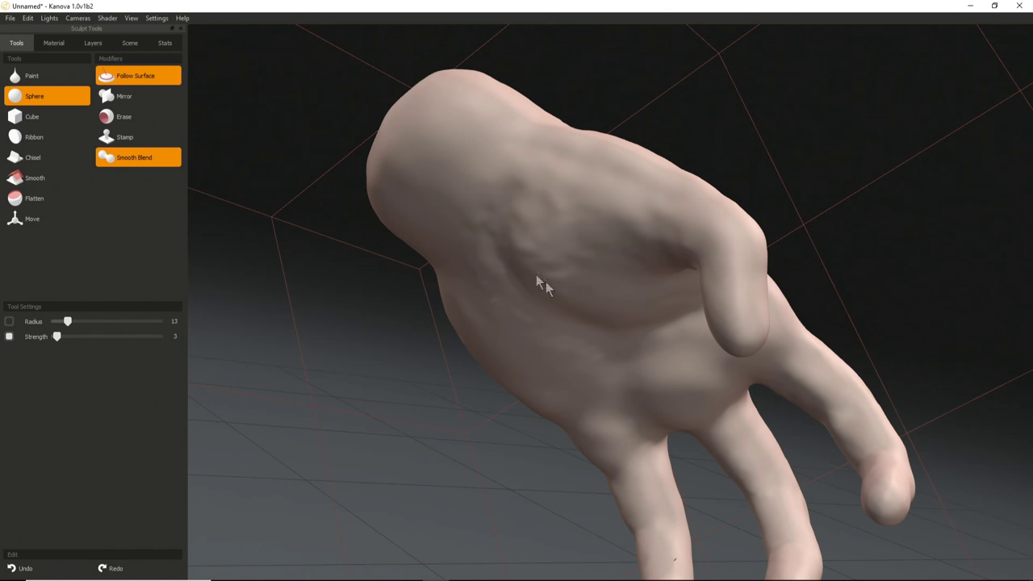
mouse_move(593, 266)
mouse_down()
mouse_move(579, 249)
mouse_move(619, 257)
mouse_move(628, 273)
mouse_up()
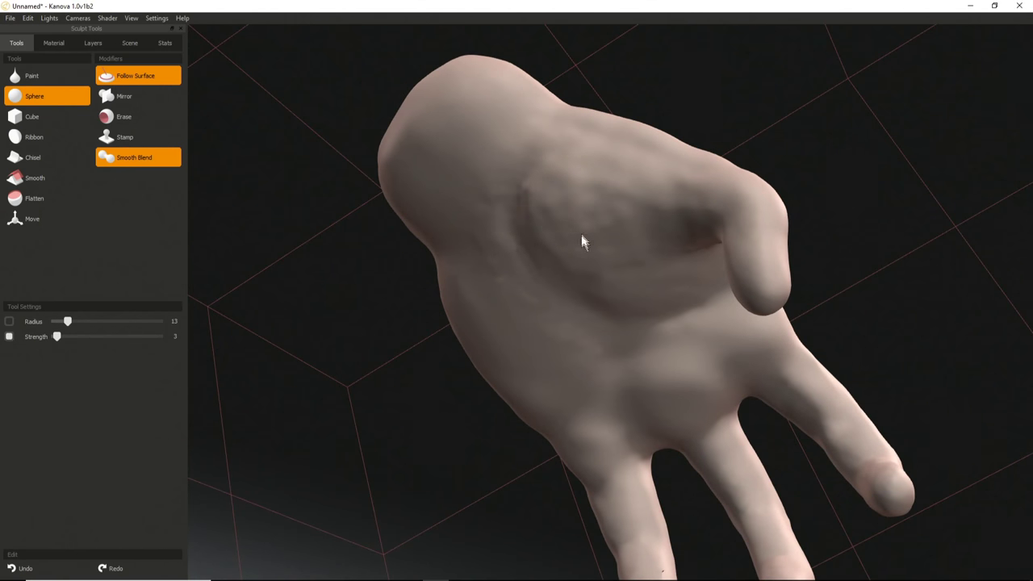
Smooth the thumb mound and its crease into the palm with the radius set to 33.
mouse_move(582, 236)
alt+mouse_down()
mouse_move(558, 197)
mouse_move(586, 217)
alt+mouse_up()
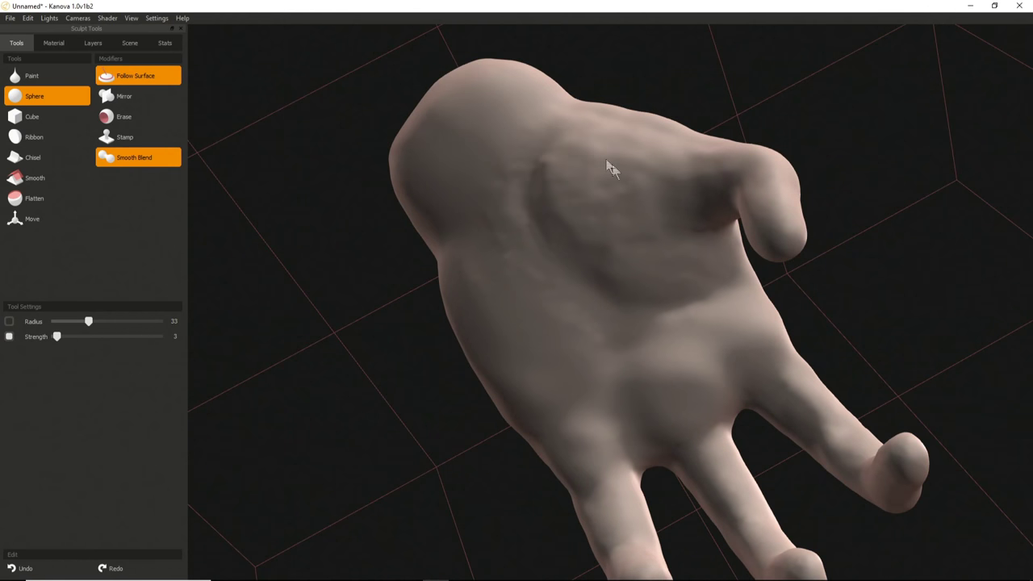
middle_drag(562, 260, 599, 246)
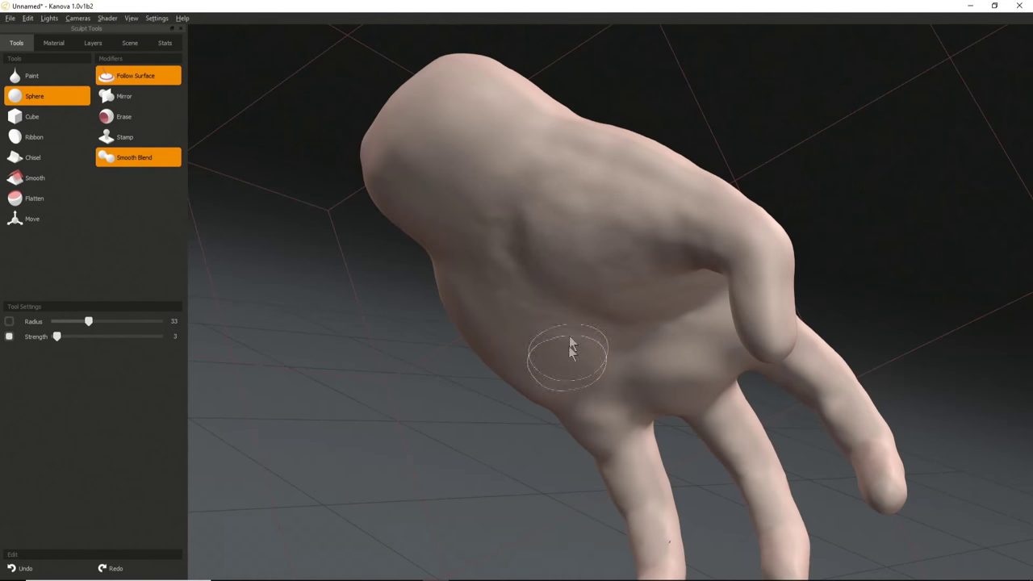
middle_drag(604, 166, 632, 192)
middle_drag(681, 235, 609, 277)
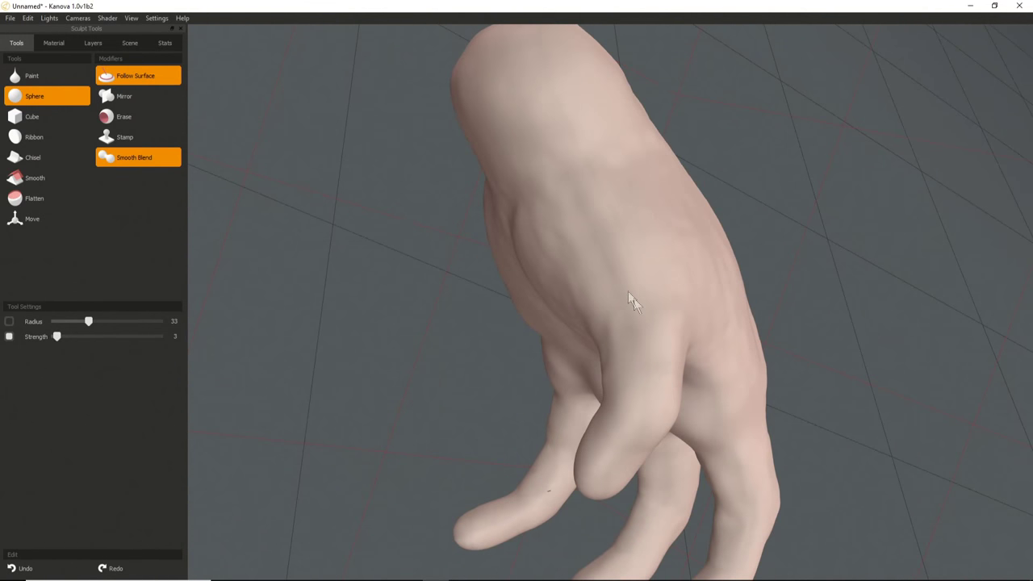
Soften the back of the hand between wrist and knuckles, raising the radius from 33 to 44.
middle_drag(621, 260, 618, 422)
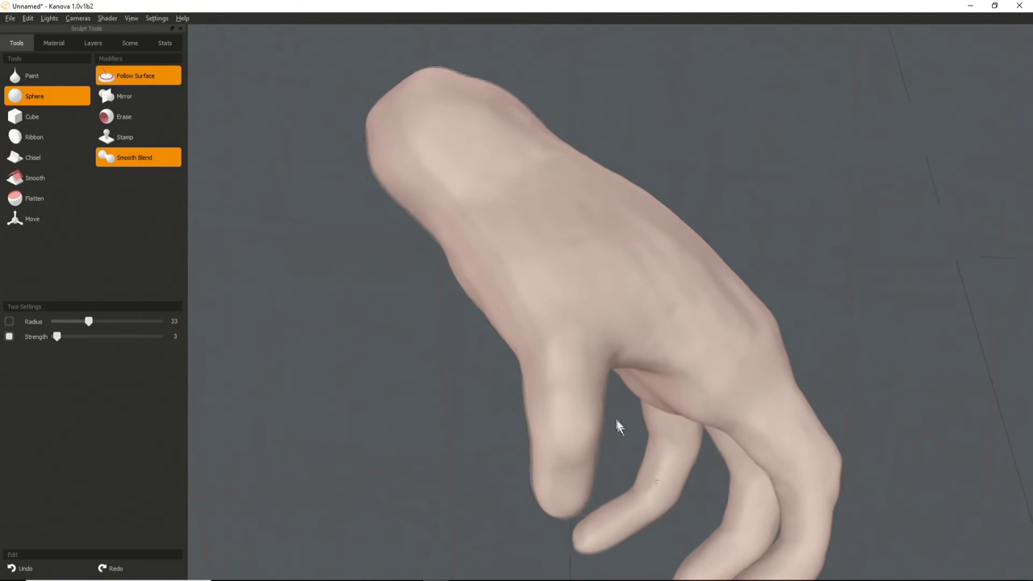
mouse_move(580, 368)
middle_down()
mouse_move(476, 376)
mouse_move(491, 263)
middle_up()
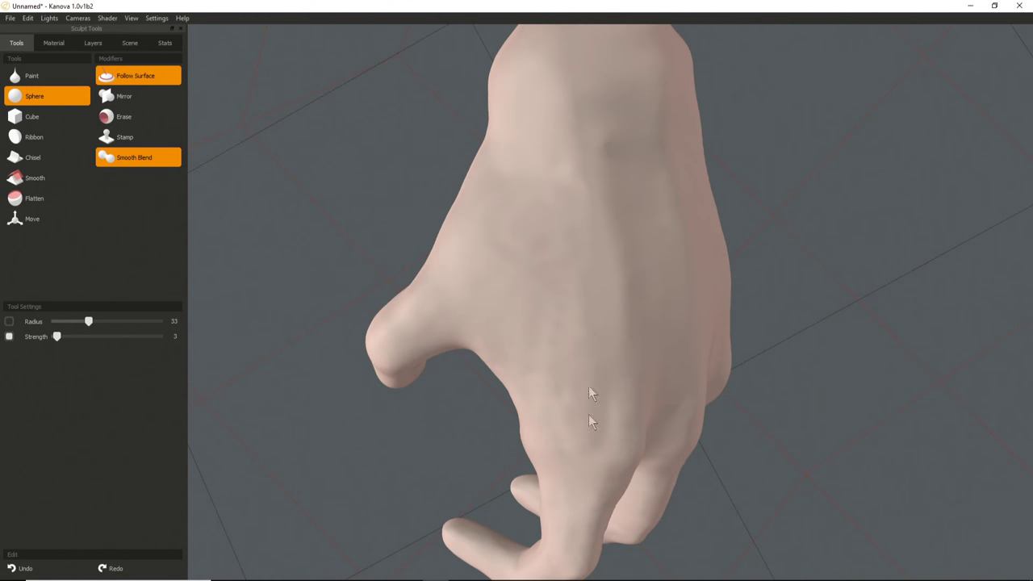
middle_drag(592, 470, 539, 191)
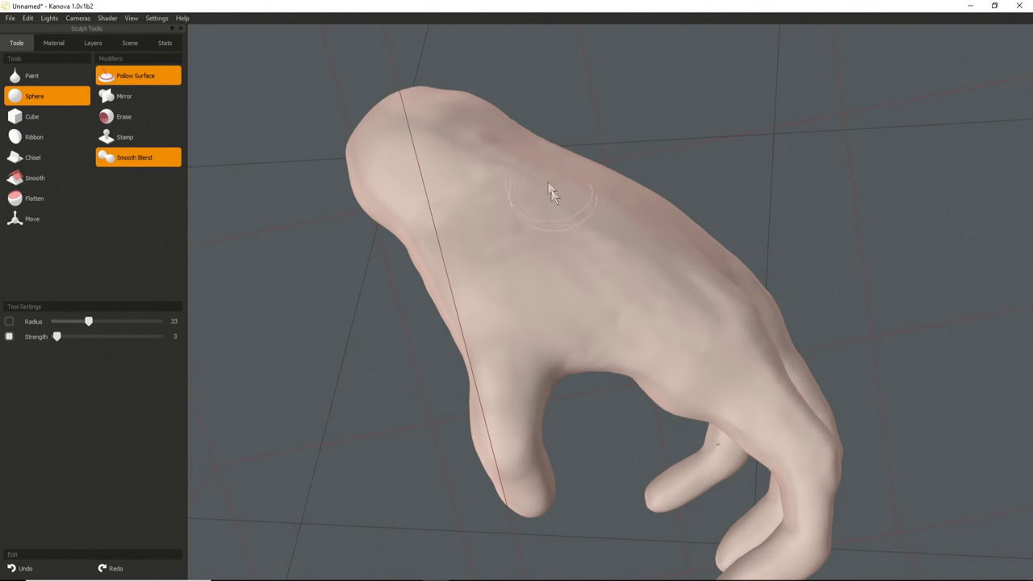
middle_drag(549, 191, 594, 314)
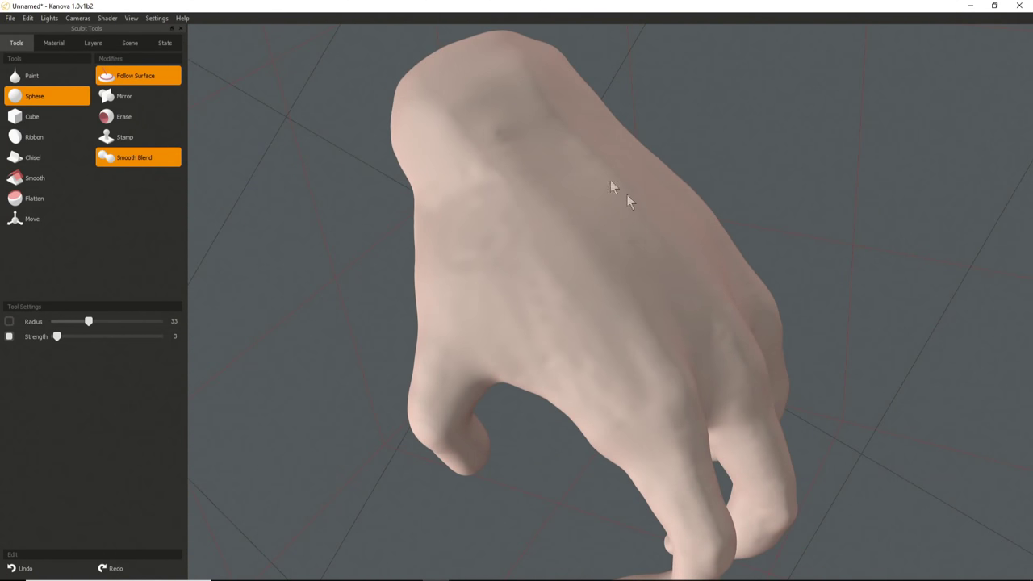
middle_drag(699, 287, 631, 202)
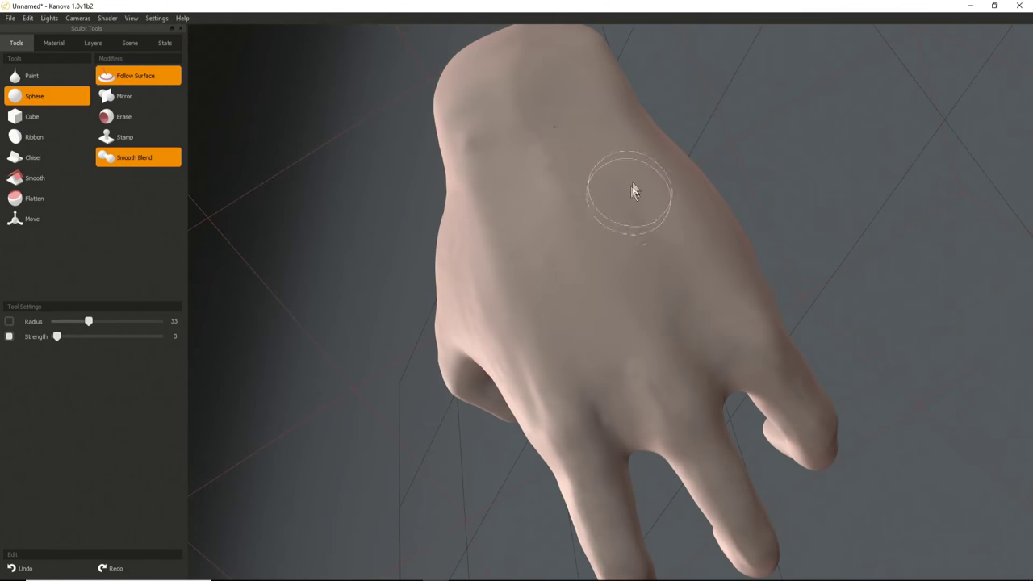
mouse_move(732, 288)
middle_down()
mouse_move(677, 297)
mouse_move(639, 240)
mouse_move(562, 426)
mouse_move(605, 228)
middle_up()
key(bracketright)
key(bracketright)
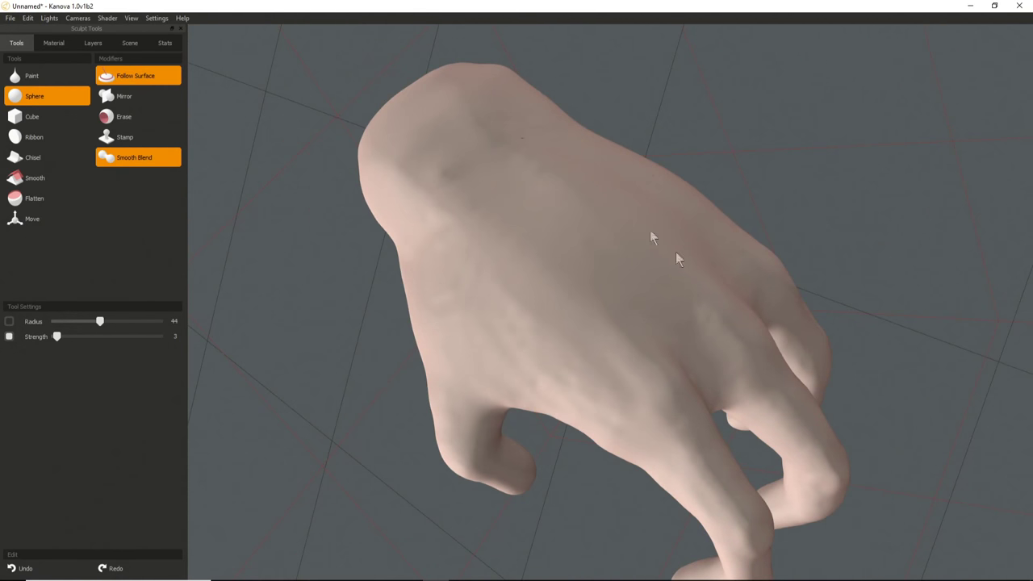
Raise a tendon on the back of the hand towards the middle finger's knuckle with the Sphere at radius 17.
mouse_move(595, 212)
middle_down()
mouse_move(674, 267)
mouse_move(606, 166)
mouse_move(694, 235)
mouse_move(641, 258)
mouse_move(507, 218)
mouse_move(590, 299)
mouse_move(519, 297)
middle_up()
scroll(572, 295, down, 5)
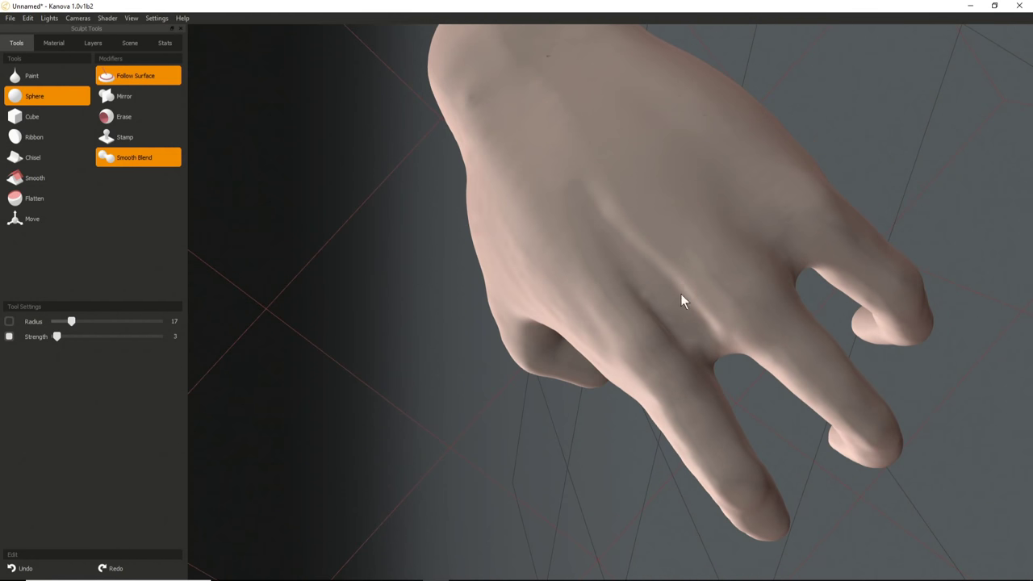
mouse_move(680, 308)
middle_down()
mouse_move(622, 248)
mouse_move(612, 209)
middle_up()
Blend the tendons into the back of the hand and the index knuckle with the radius set to 35.
scroll(612, 208, up, 3)
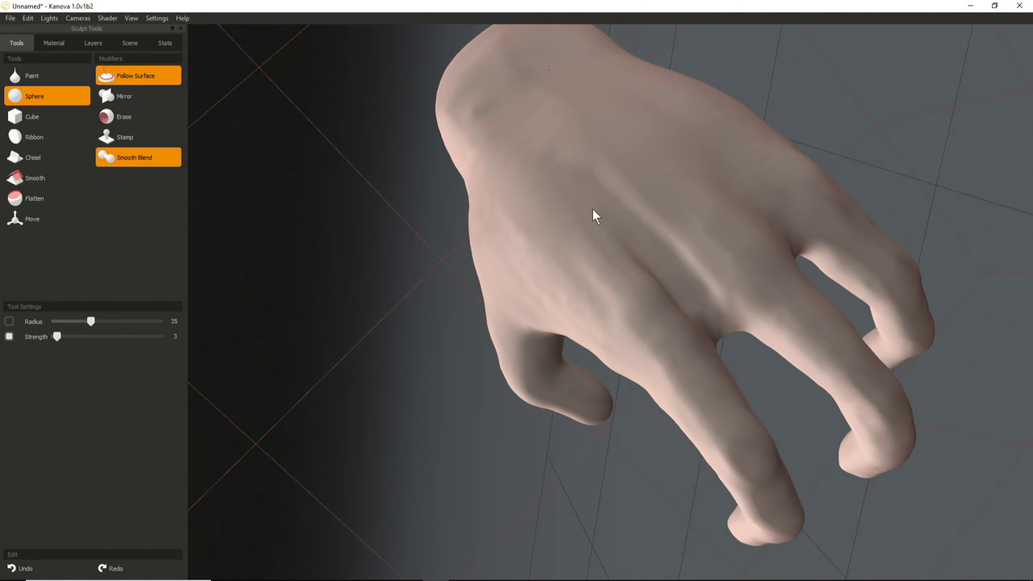
mouse_move(654, 282)
middle_down()
mouse_move(604, 357)
mouse_move(655, 296)
mouse_move(687, 234)
middle_up()
middle_drag(611, 224, 658, 226)
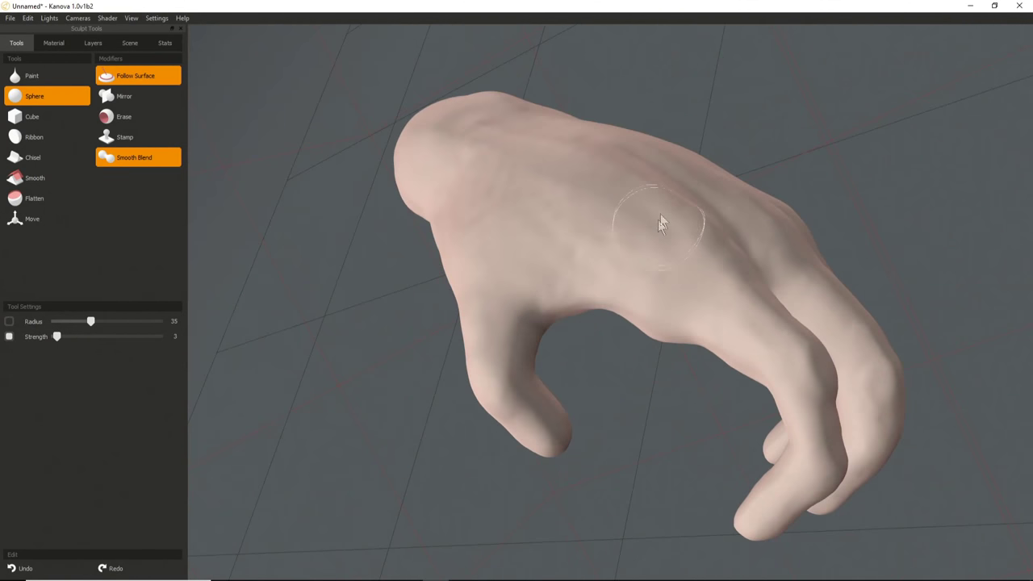
middle_drag(587, 311, 711, 229)
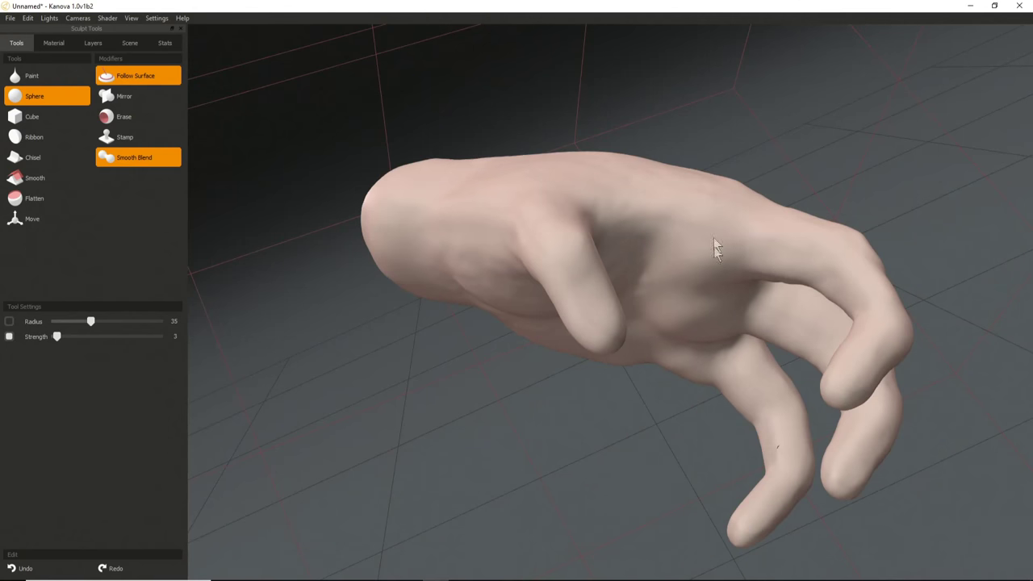
Refine the index finger's knuckle, joints and sides with the Sphere at radius 18.
middle_drag(669, 336, 398, 304)
right_drag(499, 253, 467, 256)
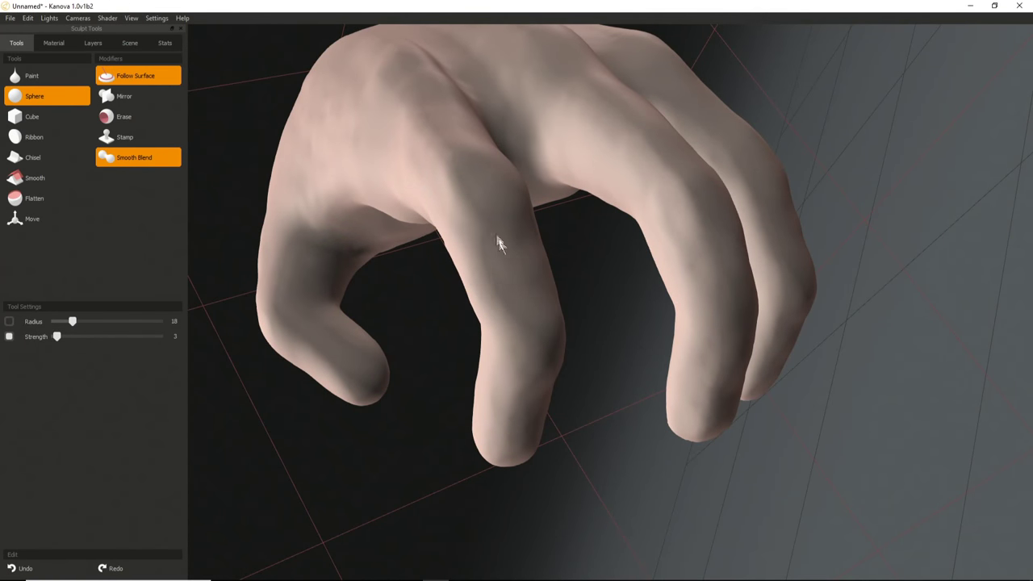
middle_drag(555, 331, 393, 296)
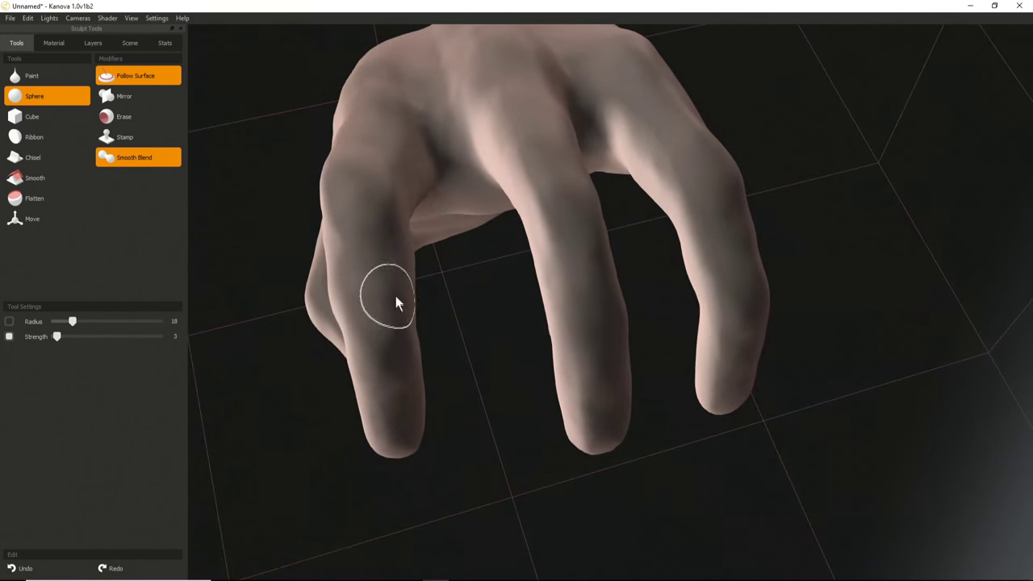
middle_drag(381, 239, 405, 371)
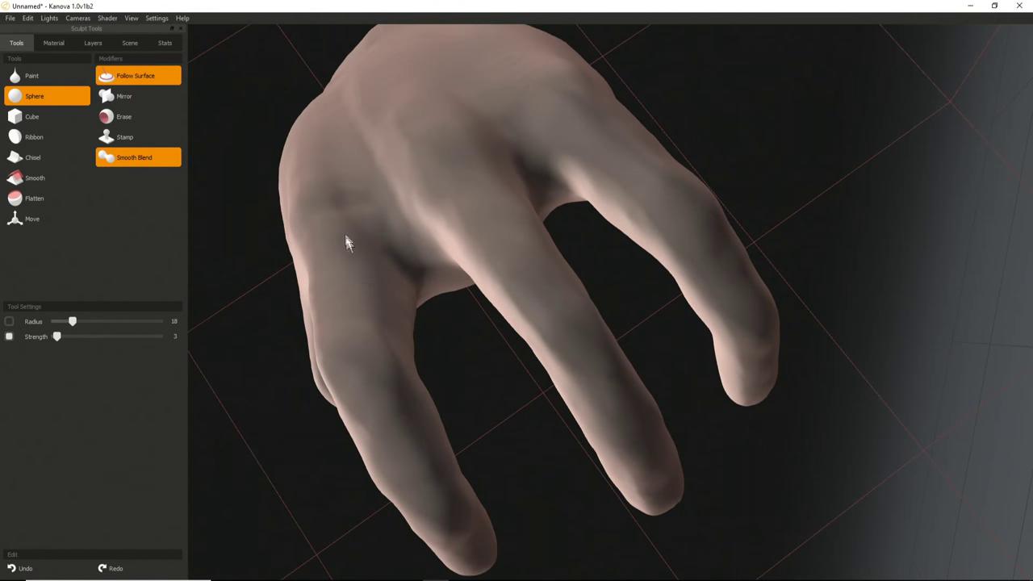
middle_drag(320, 271, 311, 230)
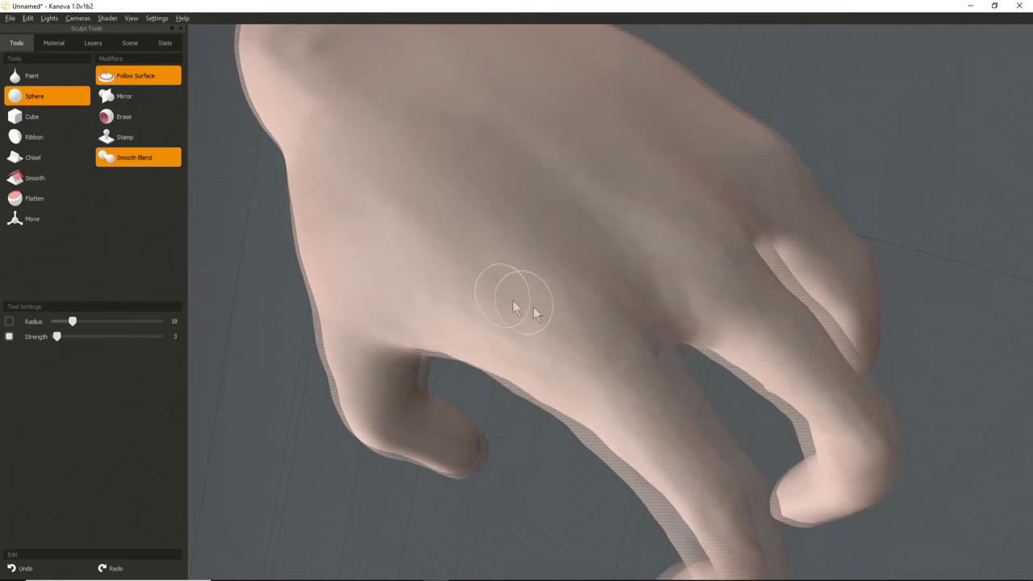
middle_drag(519, 295, 492, 242)
mouse_move(637, 267)
middle_down()
mouse_move(622, 282)
mouse_move(576, 290)
mouse_move(659, 356)
mouse_move(659, 278)
middle_up()
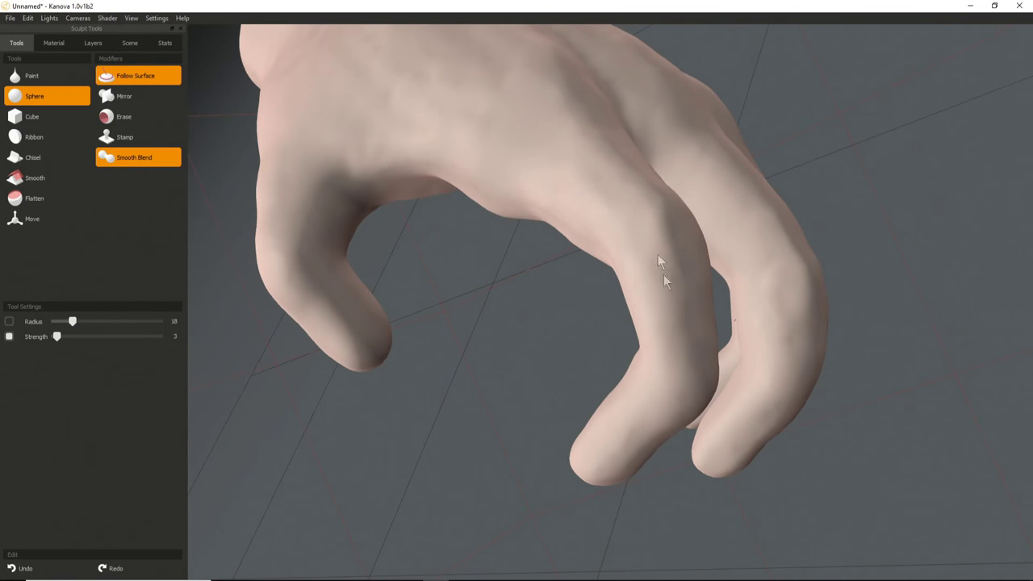
Increase the Sphere radius to 27 and even out the index finger from its knuckle to the tip.
middle_drag(659, 384, 685, 321)
key(bracketright)
key(bracketright)
key(bracketright)
key(bracketright)
drag(696, 171, 683, 122)
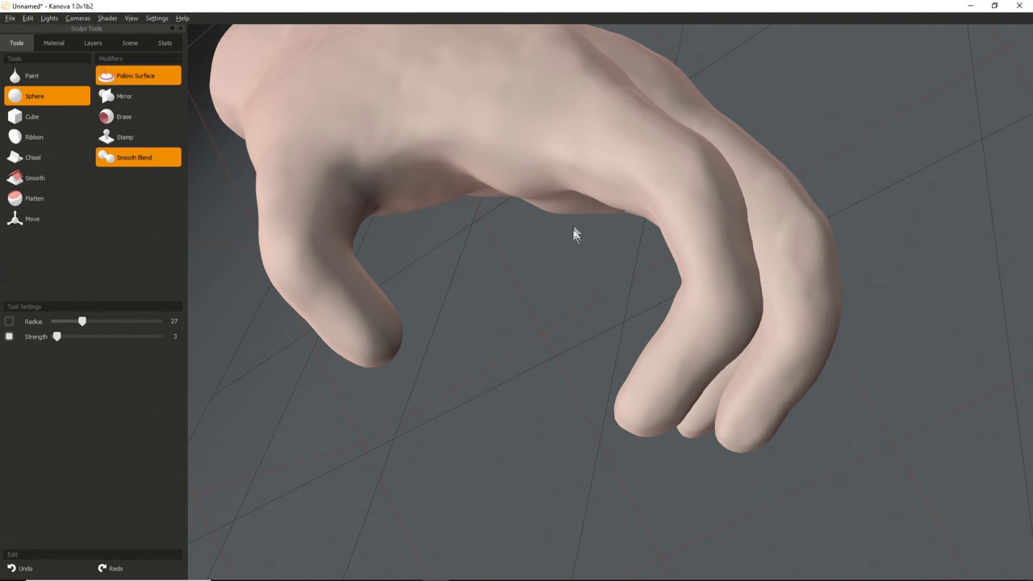
middle_drag(575, 234, 680, 114)
middle_drag(622, 185, 454, 239)
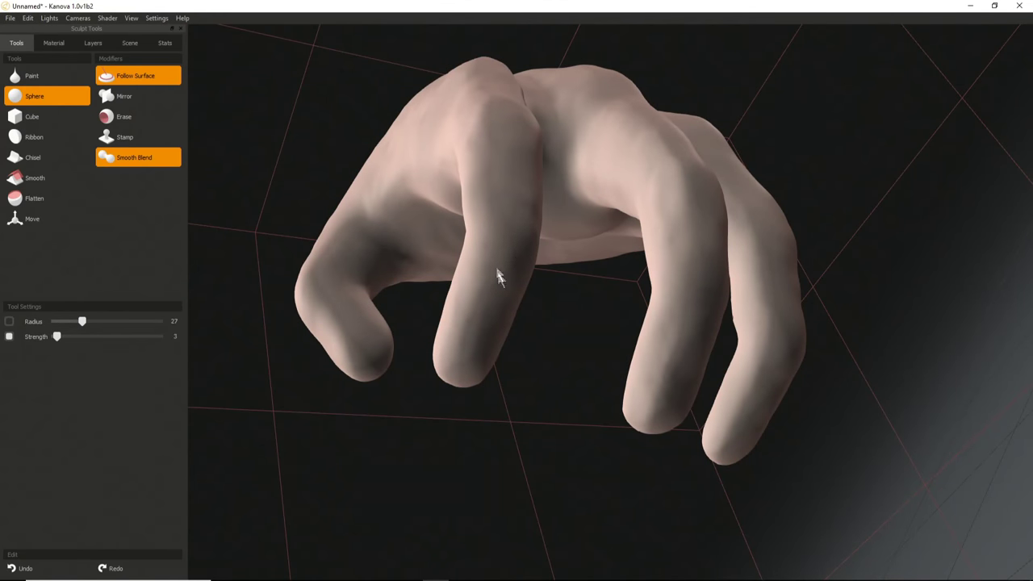
middle_drag(488, 270, 416, 389)
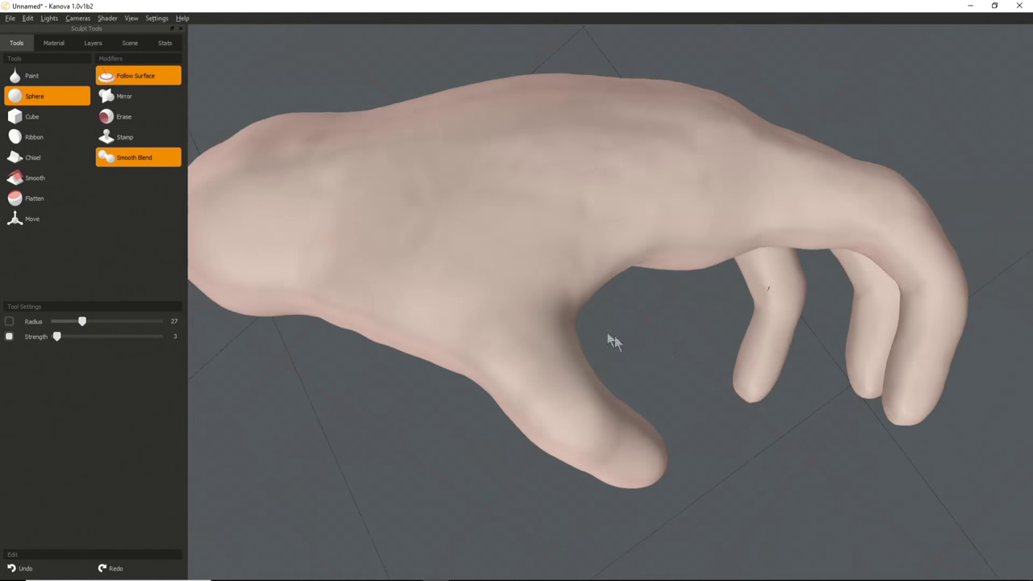
middle_drag(609, 341, 676, 145)
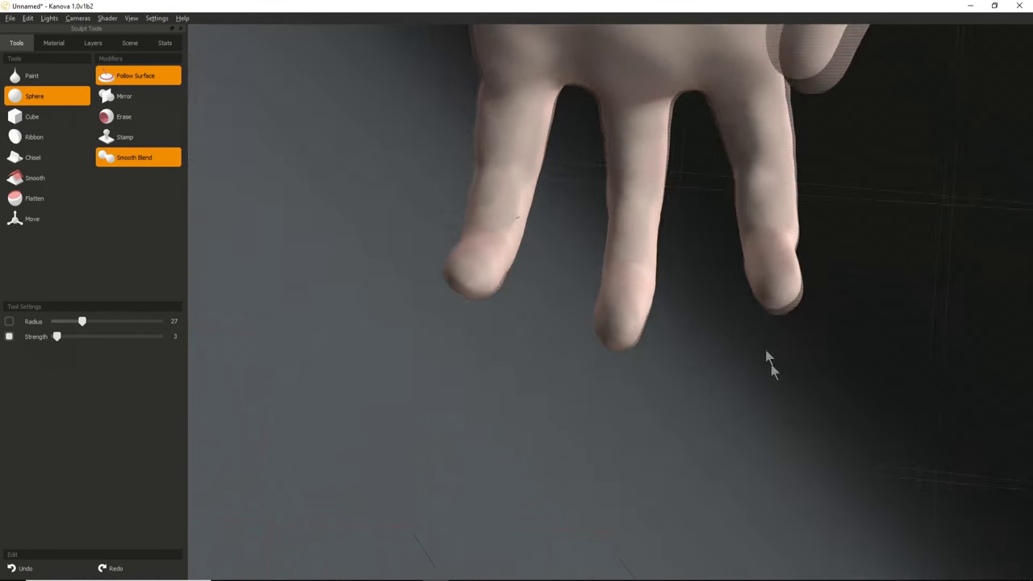
Build up the outer joint and underside of the index finger with the Sphere at radius 16.
middle_drag(766, 357, 660, 236)
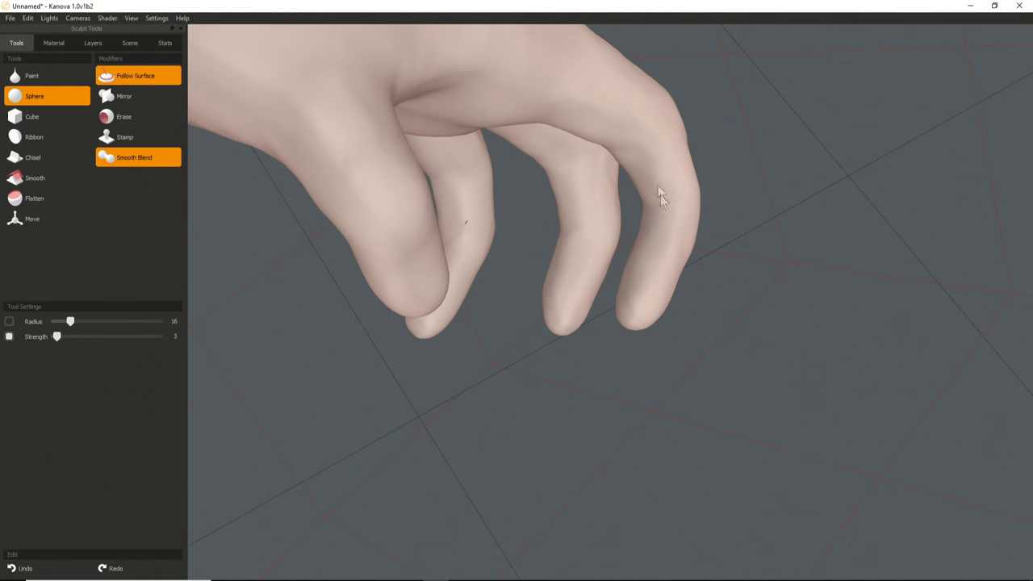
middle_drag(637, 232, 605, 198)
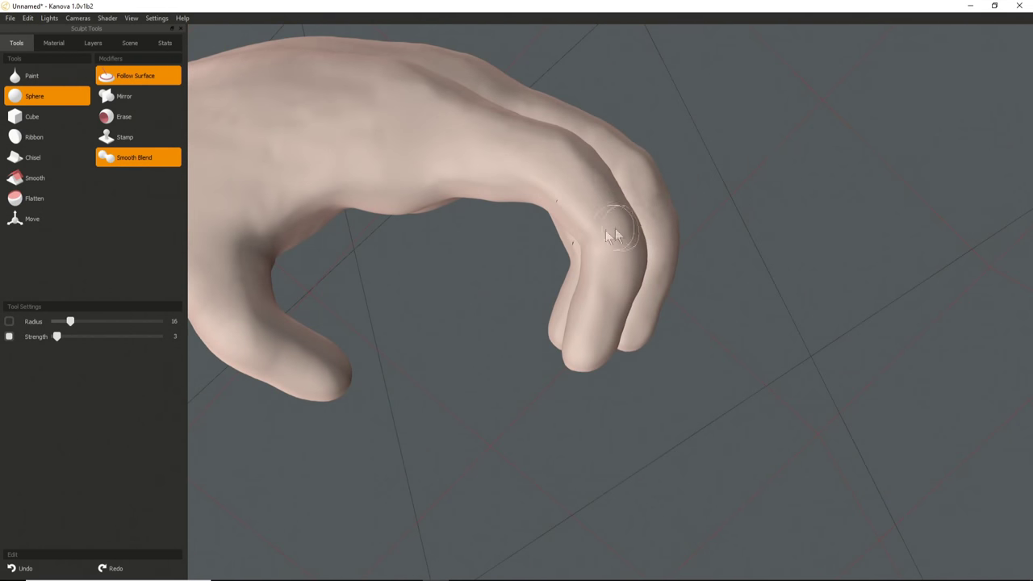
Set the radius to 26, smooth the index finger's joints and underside, and check the whole hand's shape.
middle_drag(569, 357, 671, 250)
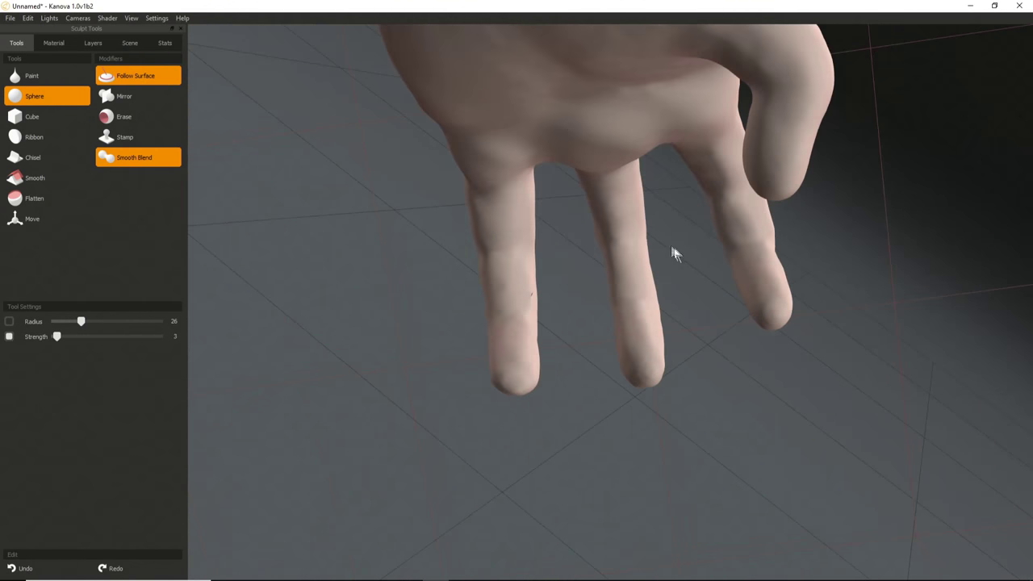
middle_drag(774, 230, 623, 233)
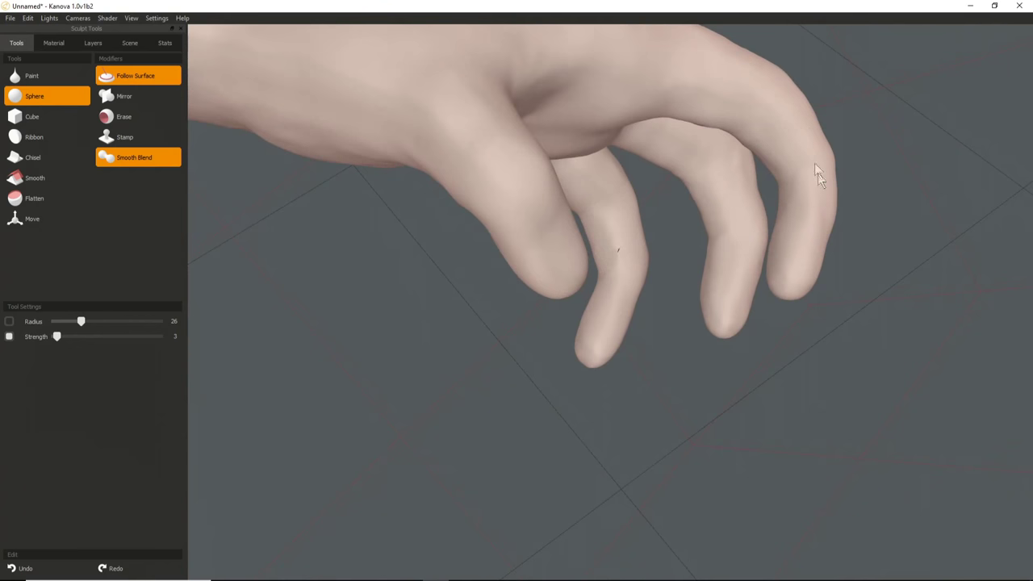
middle_drag(831, 181, 734, 200)
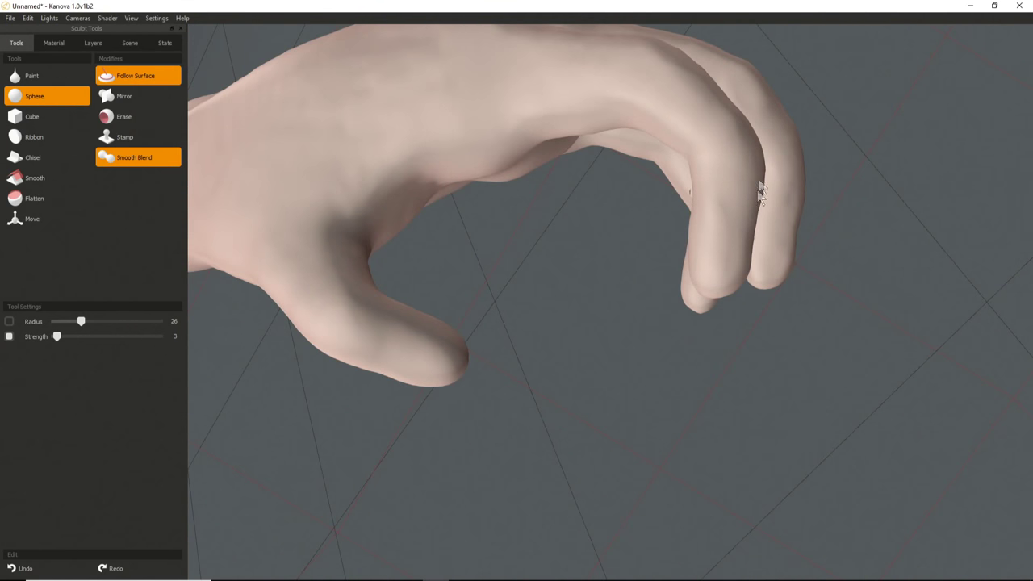
middle_drag(764, 194, 458, 307)
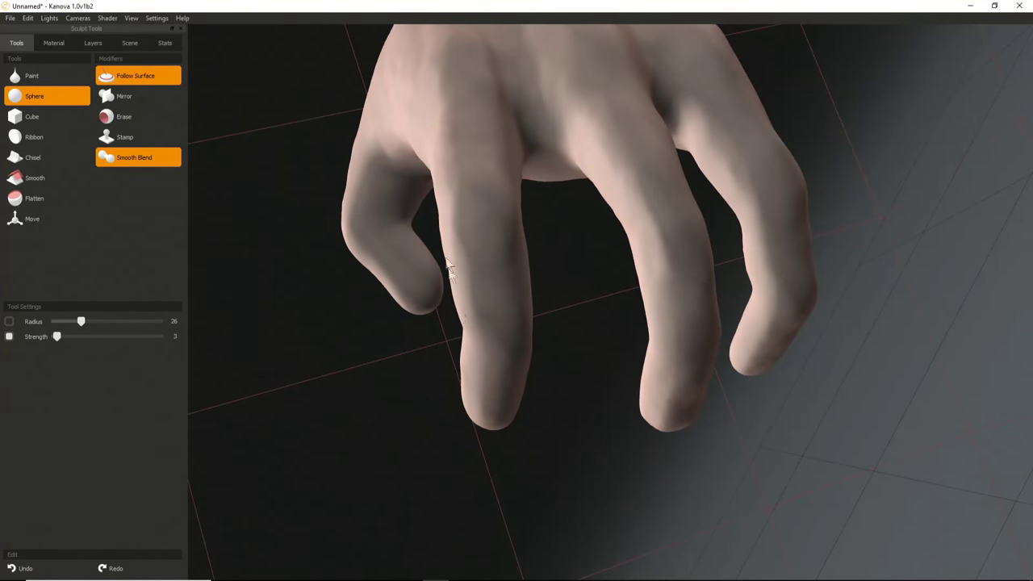
mouse_move(446, 258)
middle_down()
mouse_move(404, 311)
mouse_move(202, 330)
mouse_move(358, 292)
mouse_move(533, 289)
middle_up()
mouse_move(545, 246)
middle_down()
mouse_move(533, 242)
mouse_move(533, 327)
mouse_move(429, 465)
mouse_move(565, 345)
mouse_move(532, 327)
middle_up()
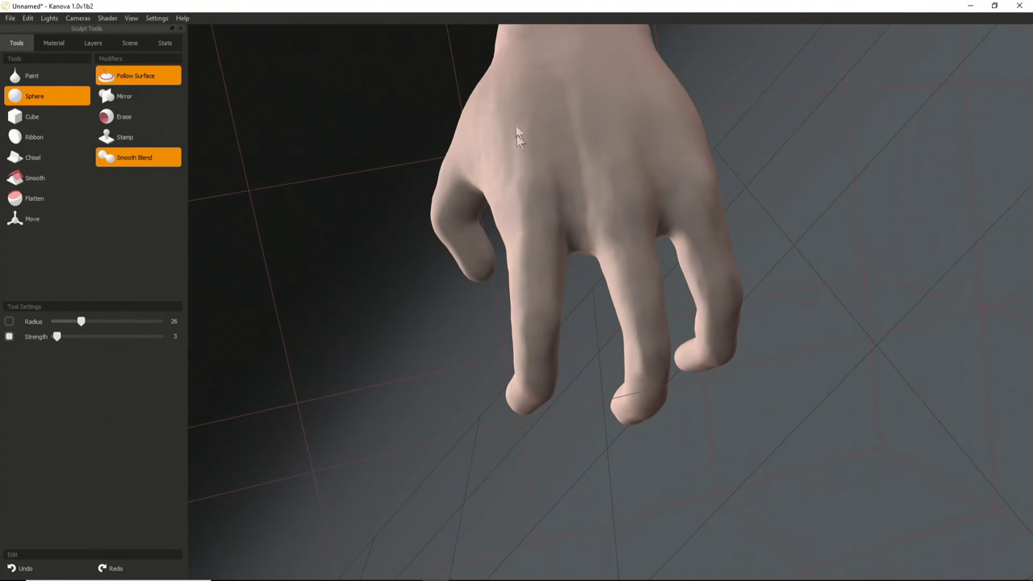
middle_drag(714, 348, 272, 228)
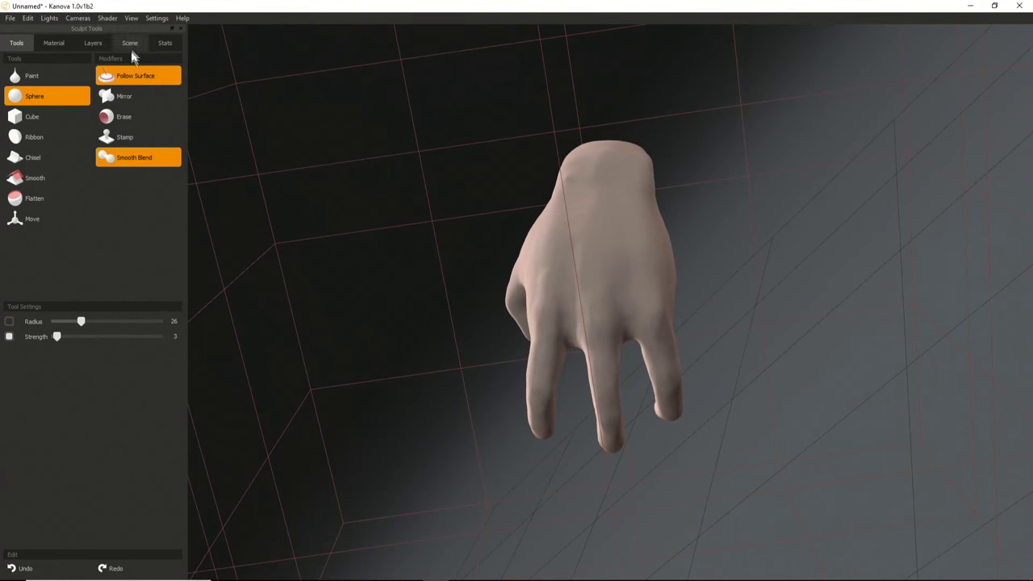
Preview the hand sculpt on the scene's turntable, and stop the rotation.
click(130, 42)
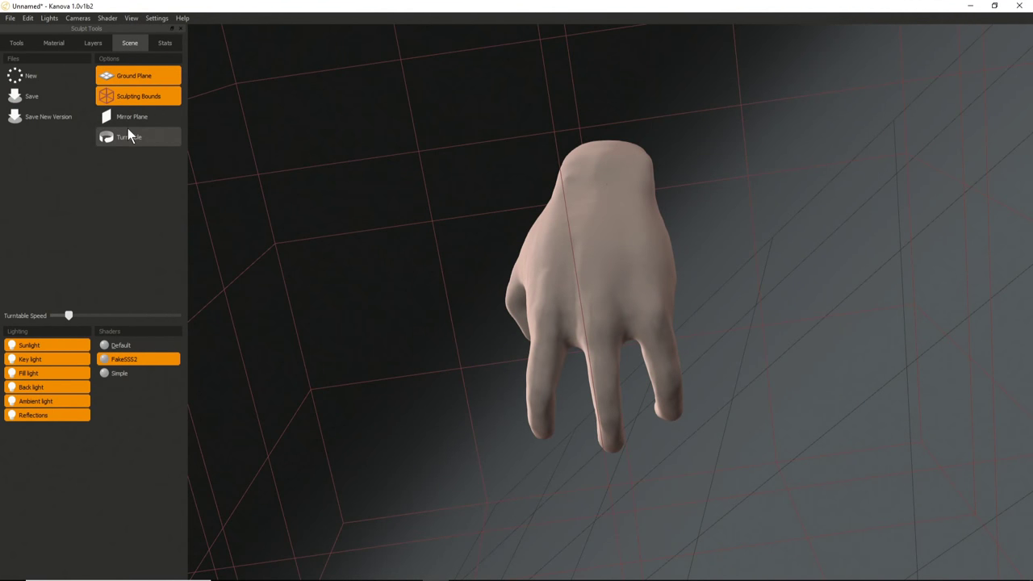
click(93, 44)
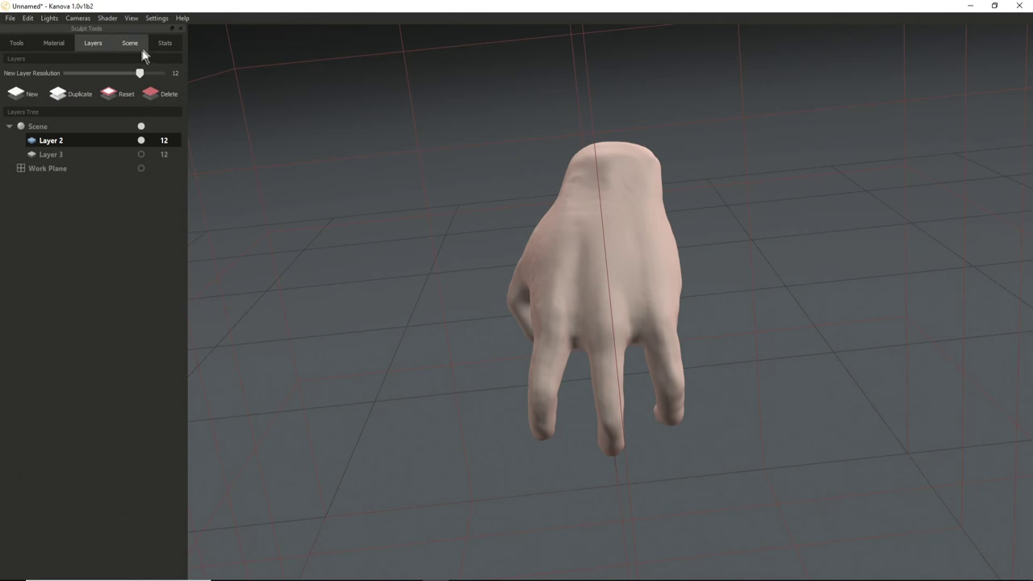
click(143, 47)
click(131, 138)
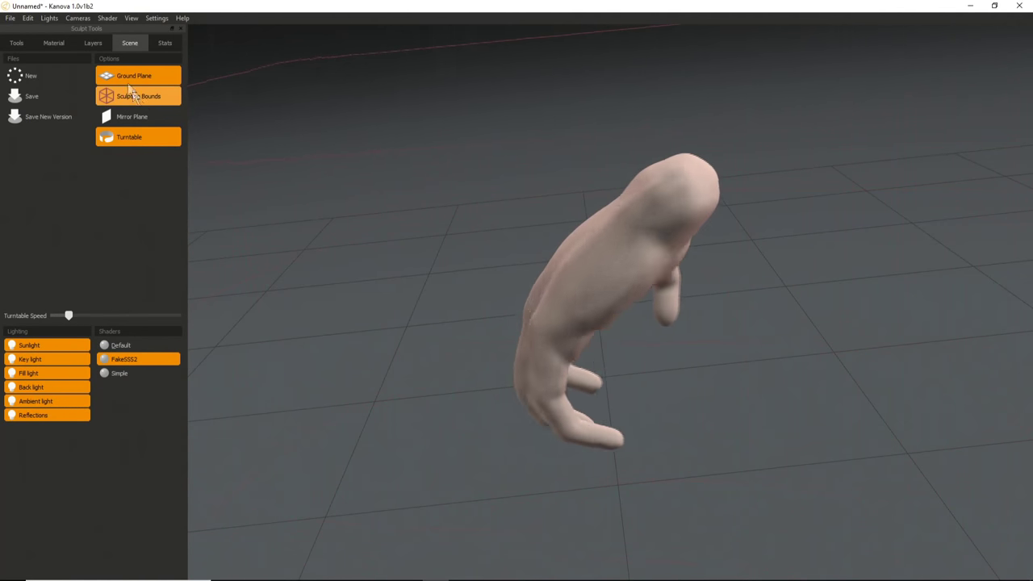
click(126, 138)
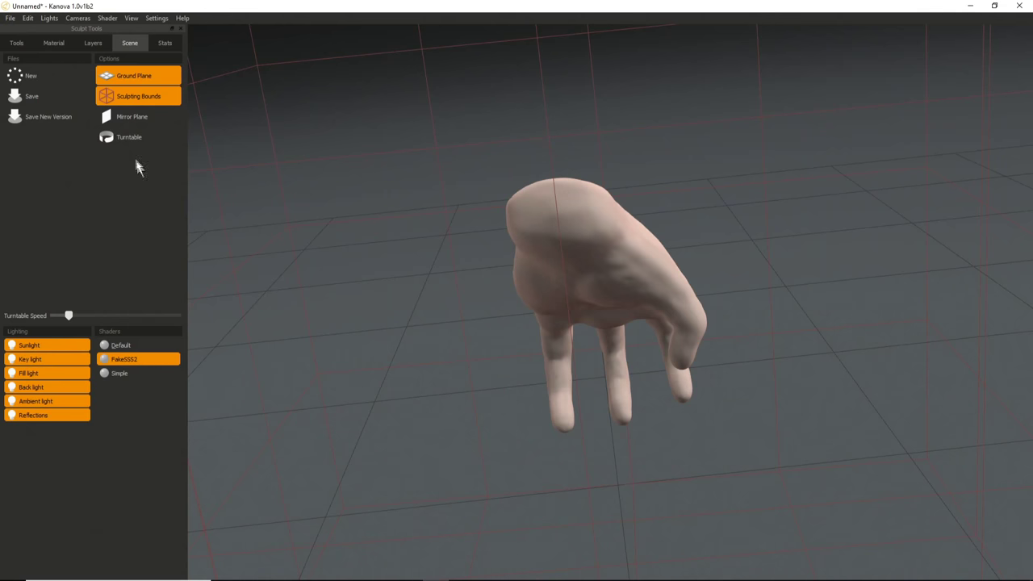
click(94, 44)
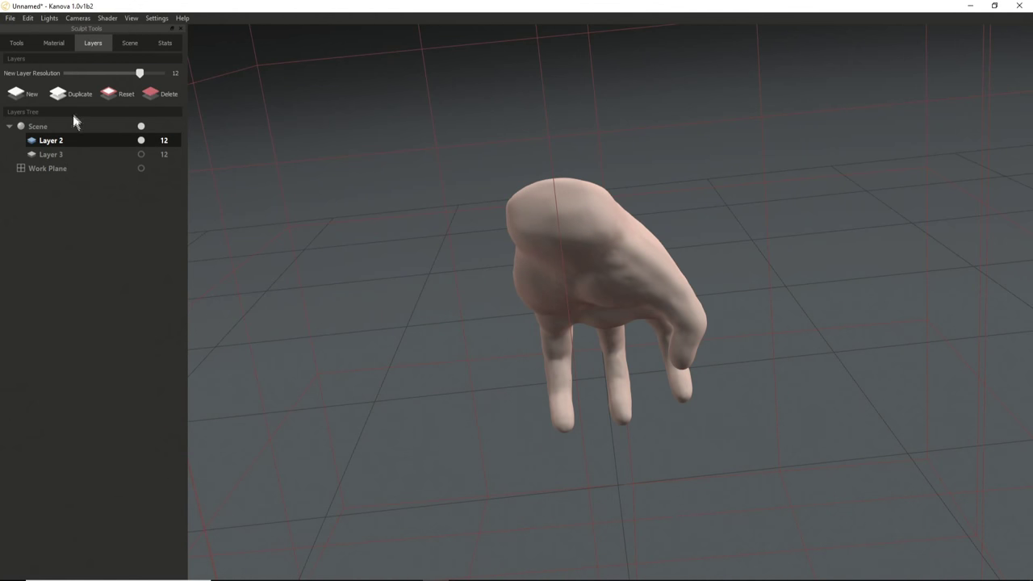
click(121, 45)
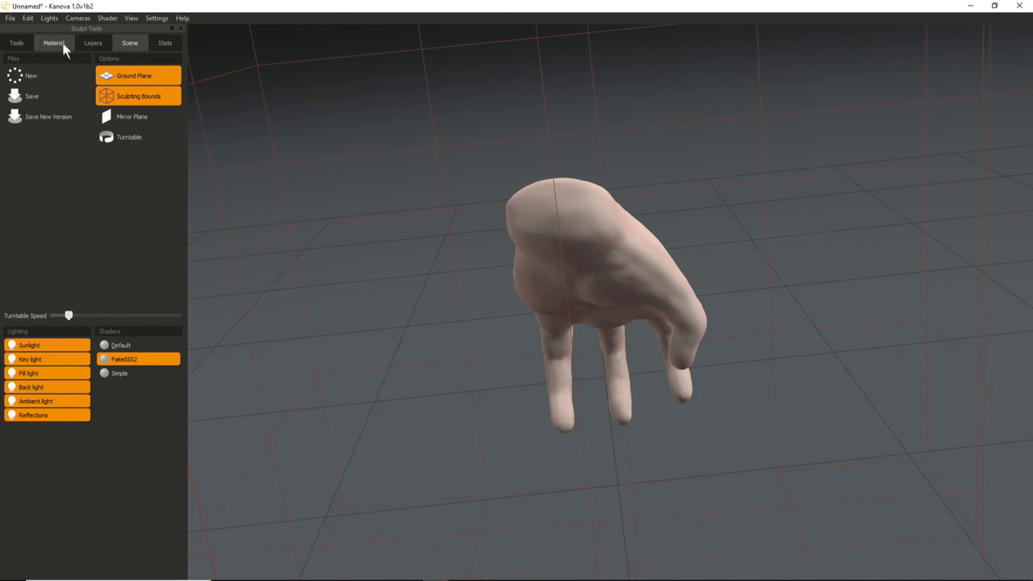
click(83, 43)
click(119, 94)
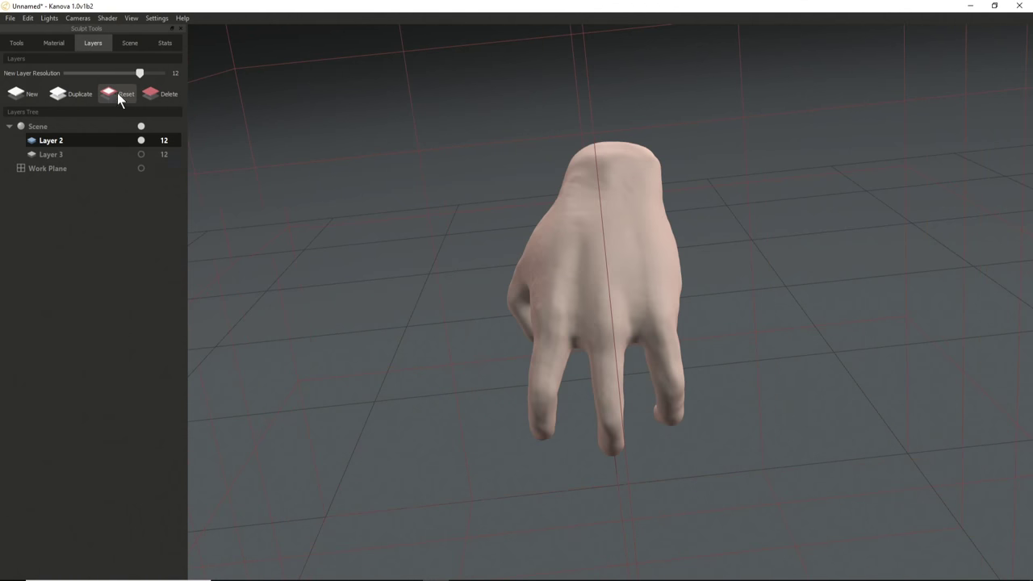
Switch to Skype, open the most recent conversation and follow the YouTube playlist link shared there.
key(super)
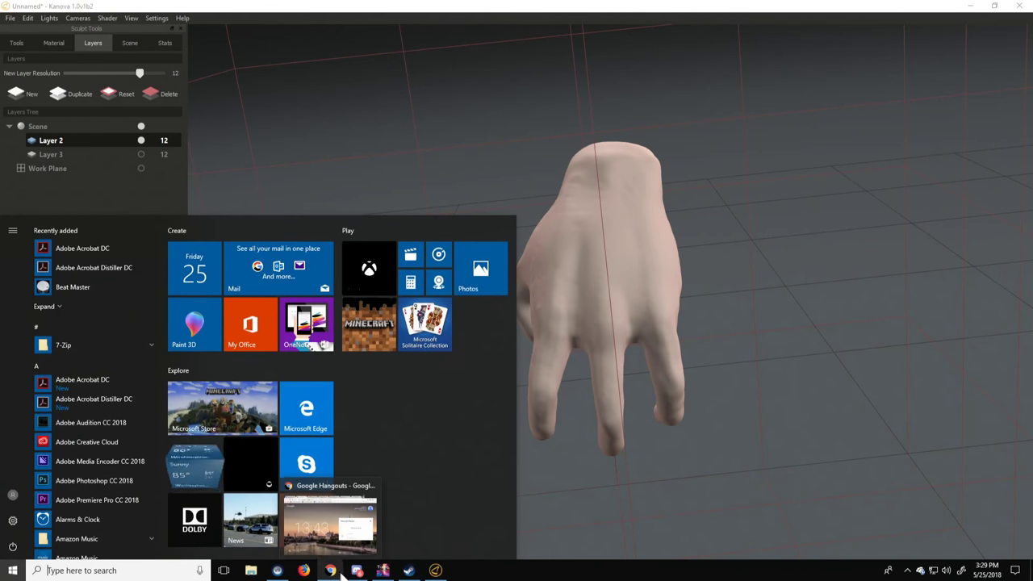
text(skype)
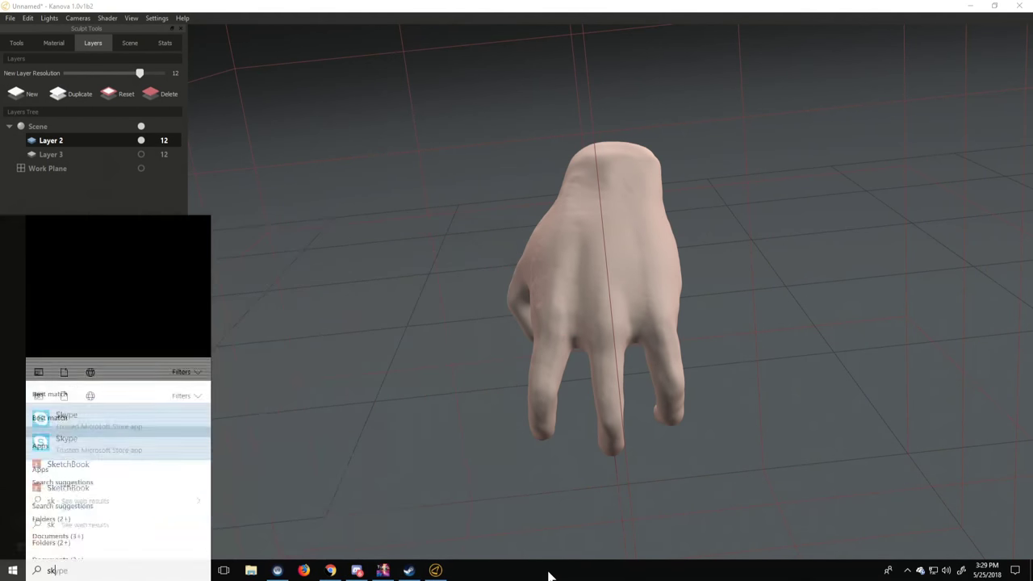
key(Return)
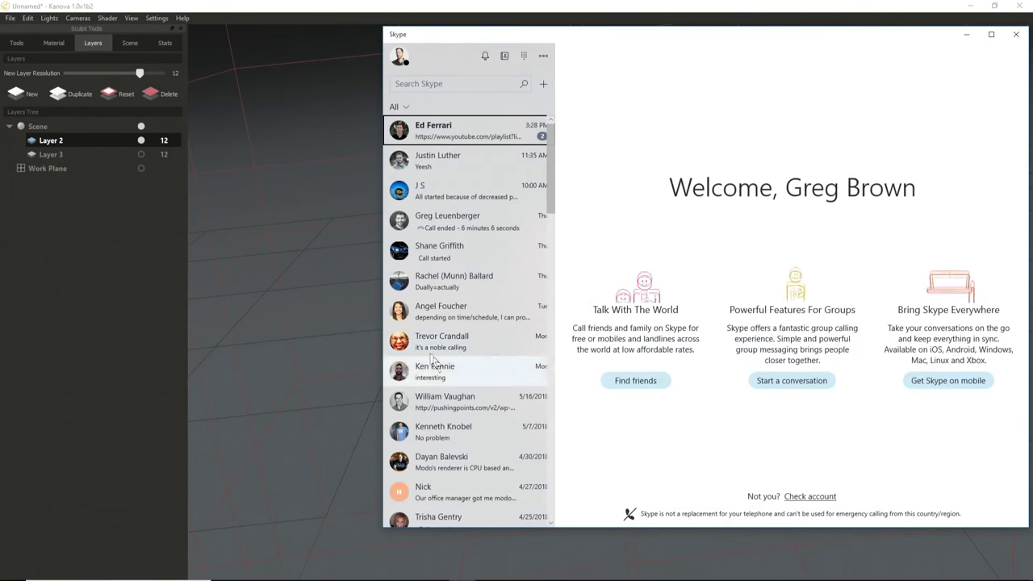
click(453, 130)
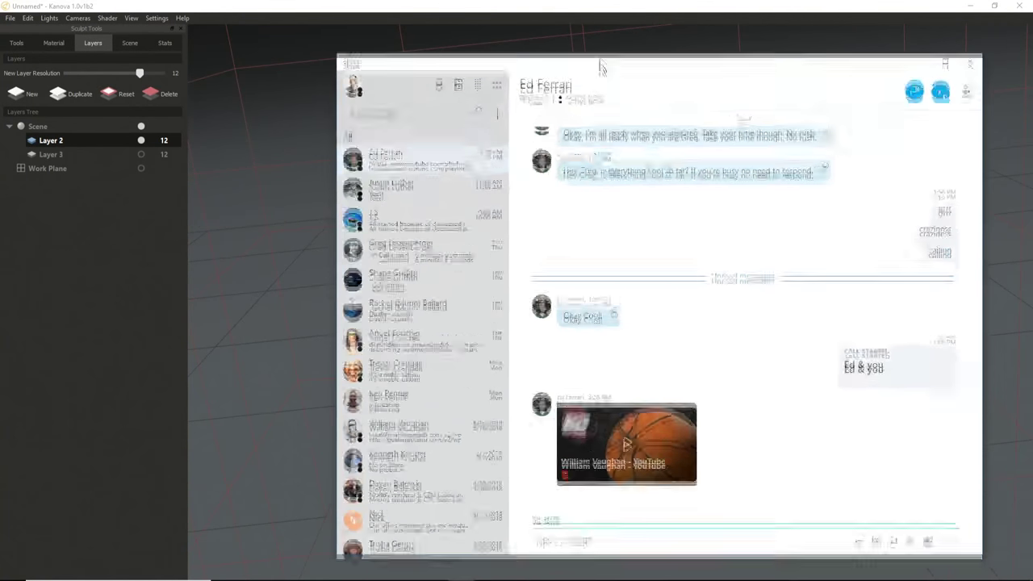
click(623, 442)
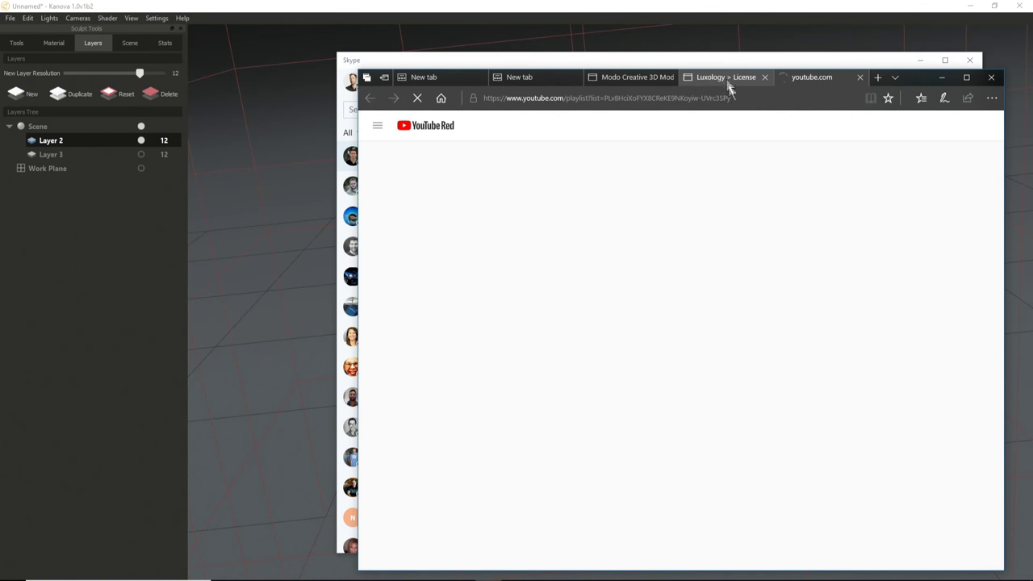
Close the unneeded browser tabs, leaving only the YouTube playlist open.
click(767, 77)
click(669, 77)
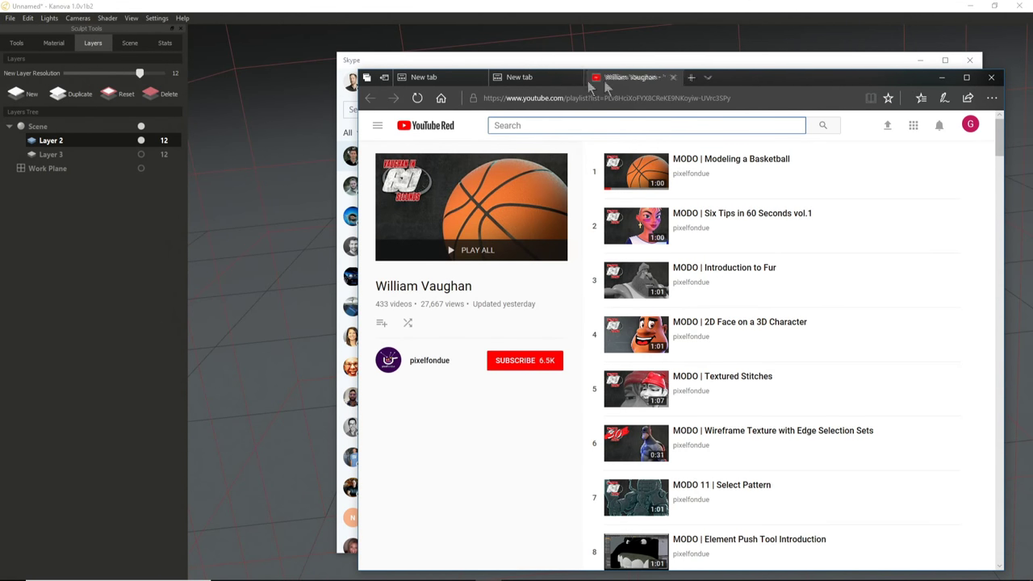
click(573, 77)
click(476, 77)
Play the whole playlist in full screen, starting with MODO | Modeling a Basketball.
click(739, 96)
click(727, 159)
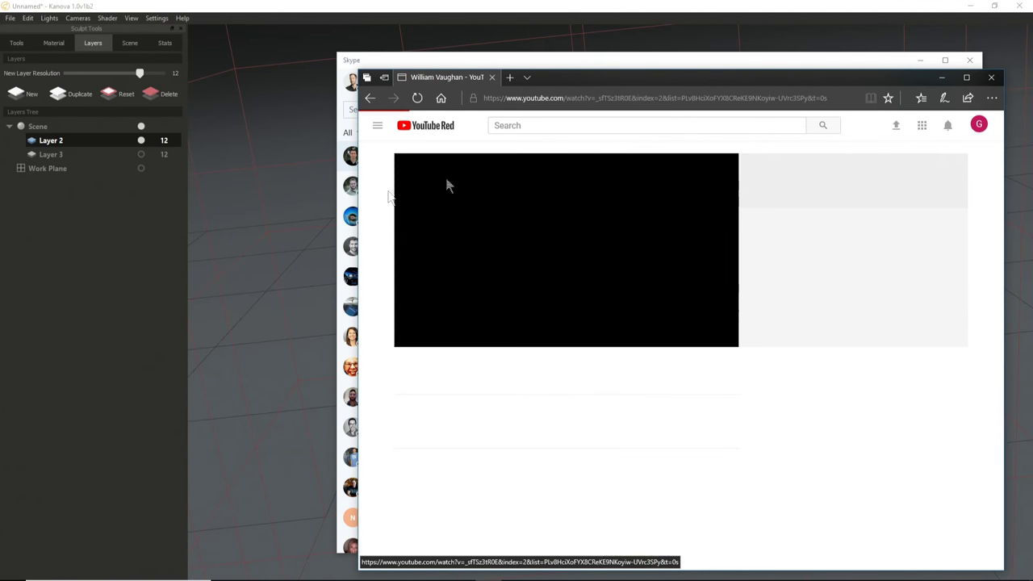
click(369, 98)
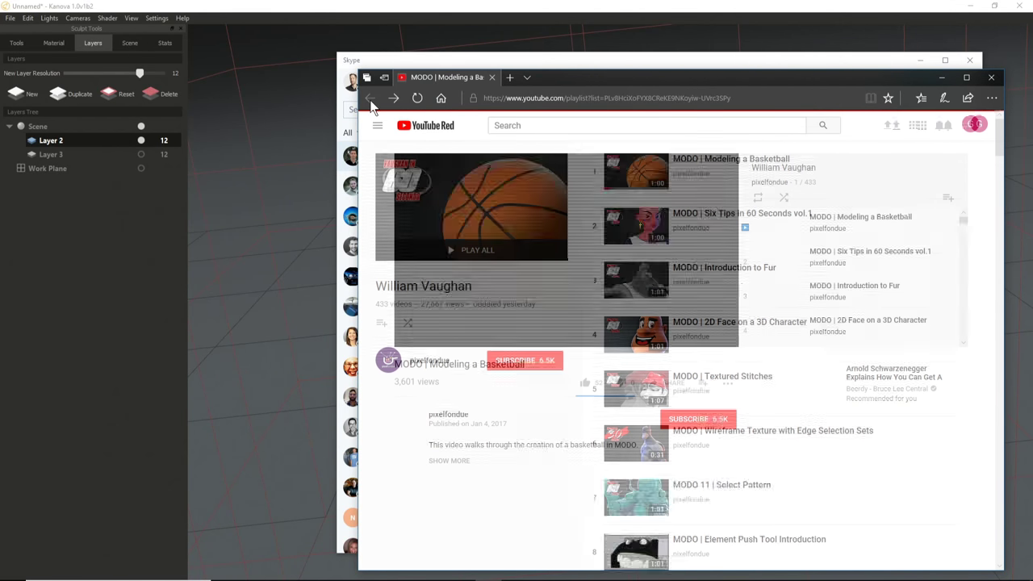
click(462, 252)
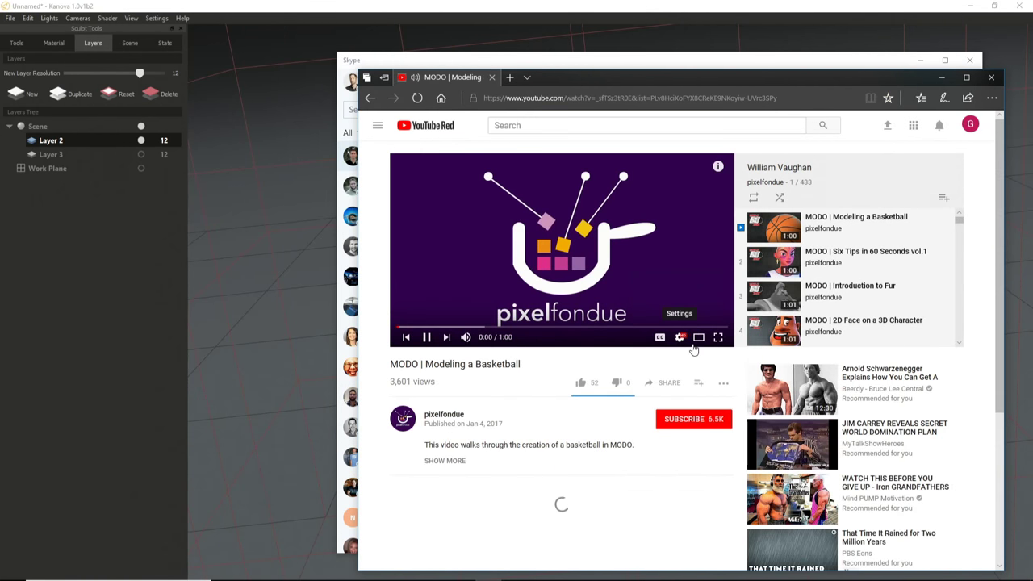
click(722, 336)
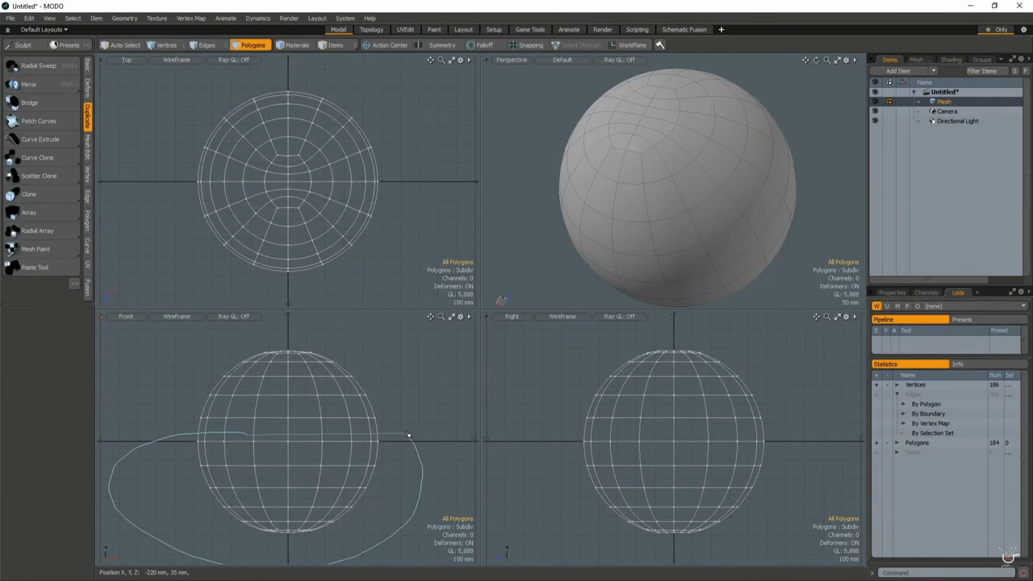
Select the lower half of the sphere's polygons, cut and paste them in place, and rotate them about the vertical axis.
right_drag(407, 434, 388, 432)
key(ctrl+x)
key(ctrl+v)
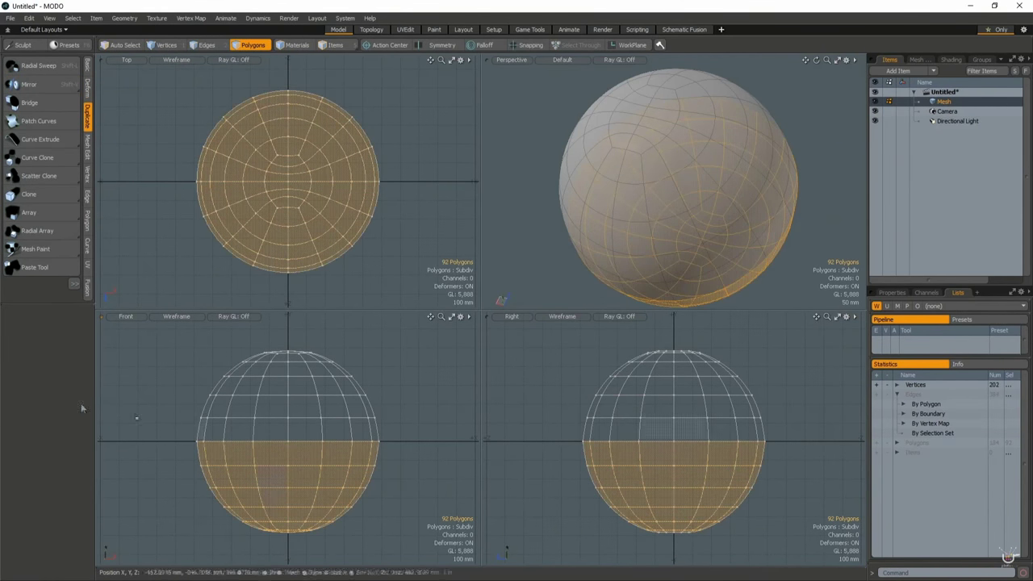
key(e)
drag(335, 136, 250, 128)
key(q)
Merge the coincident vertices where the sphere's two halves meet.
click(166, 161)
click(87, 174)
click(35, 257)
click(380, 166)
click(365, 183)
Select the edge loops that form the basketball's seams and save them as a selection set named Seam.
key(2)
double_click(667, 101)
shift+double_click(666, 111)
shift+double_click(652, 105)
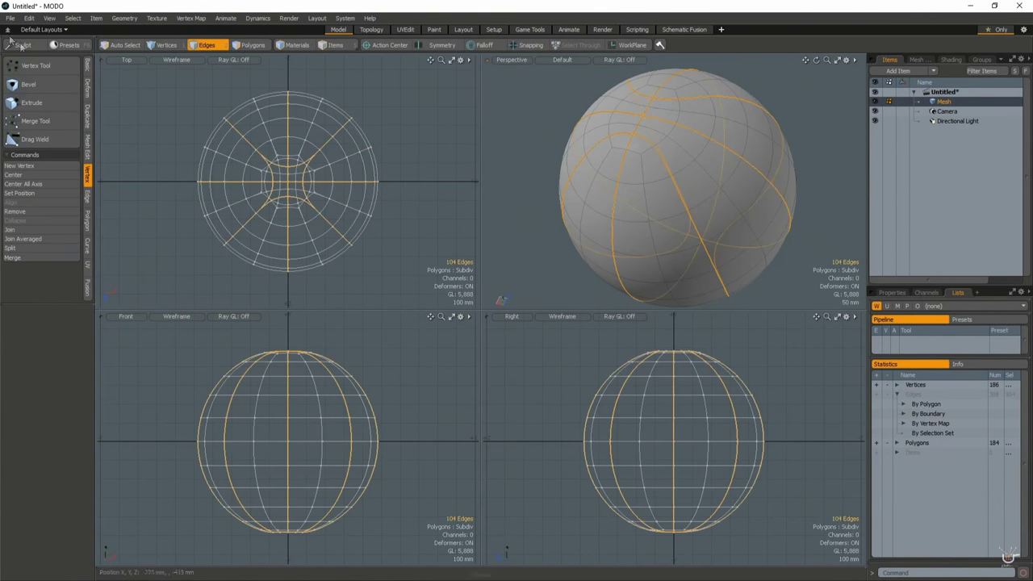
click(74, 18)
click(130, 352)
text(Seam)
key(Return)
click(356, 287)
Subdivide the ball mesh, and add a separate sphere item scaled to match the ball's size.
key(shift+d)
key(Return)
click(87, 65)
click(31, 66)
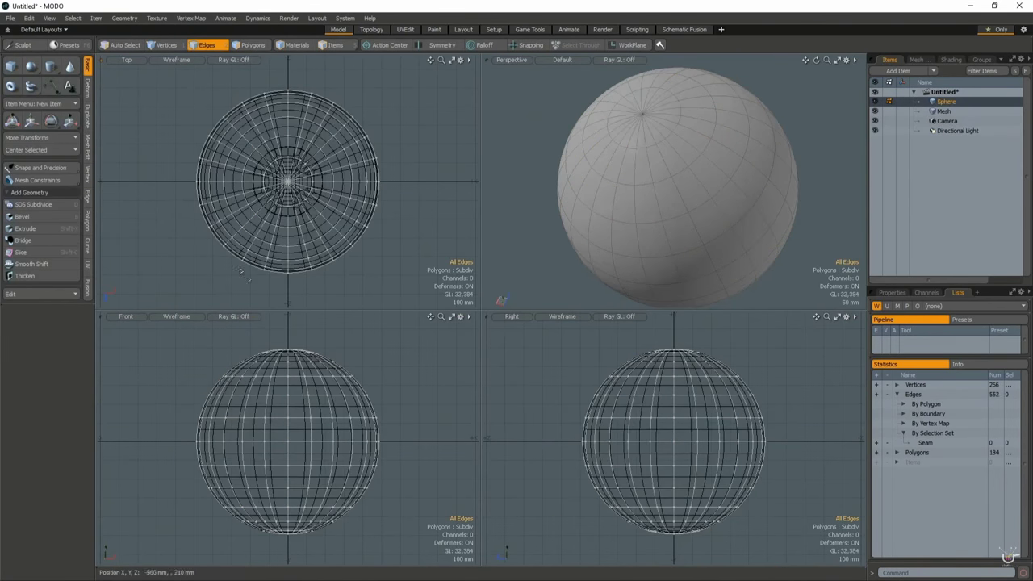
key(r)
drag(288, 441, 285, 441)
key(space)
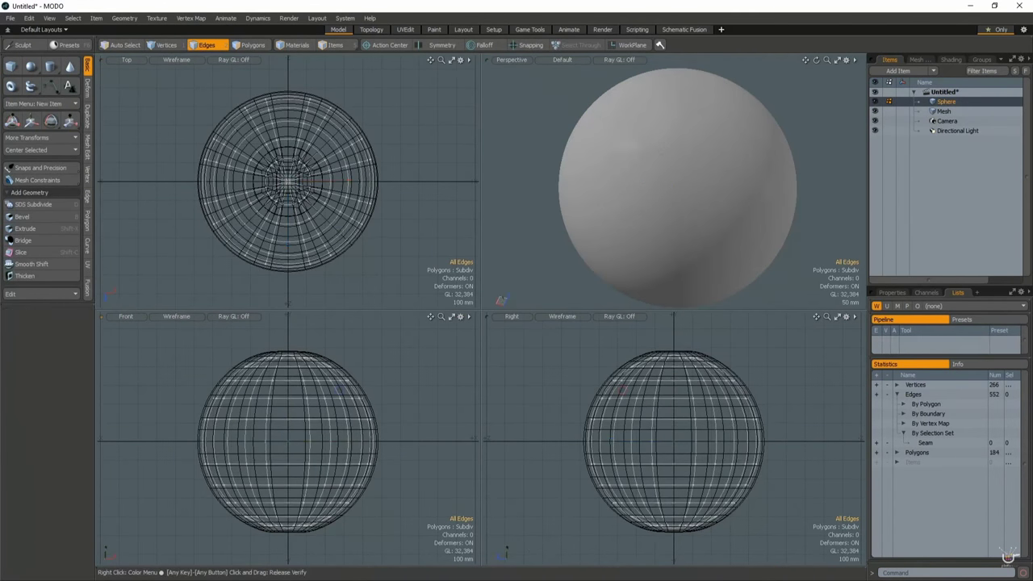
Conform the Mesh item to the sphere with a transform under background constraint, and set the constraint mode back to none.
click(944, 112)
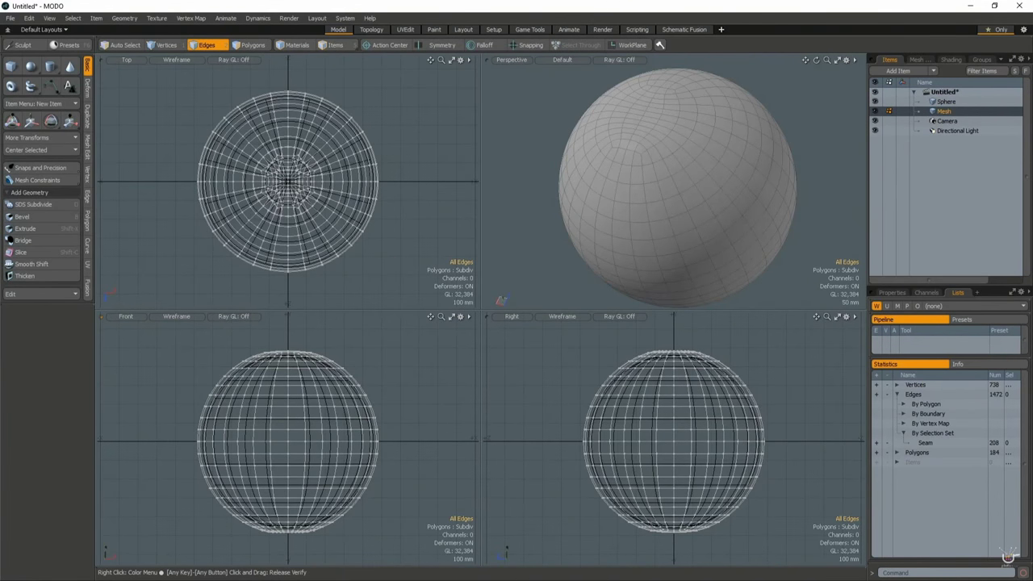
key(ctrl)
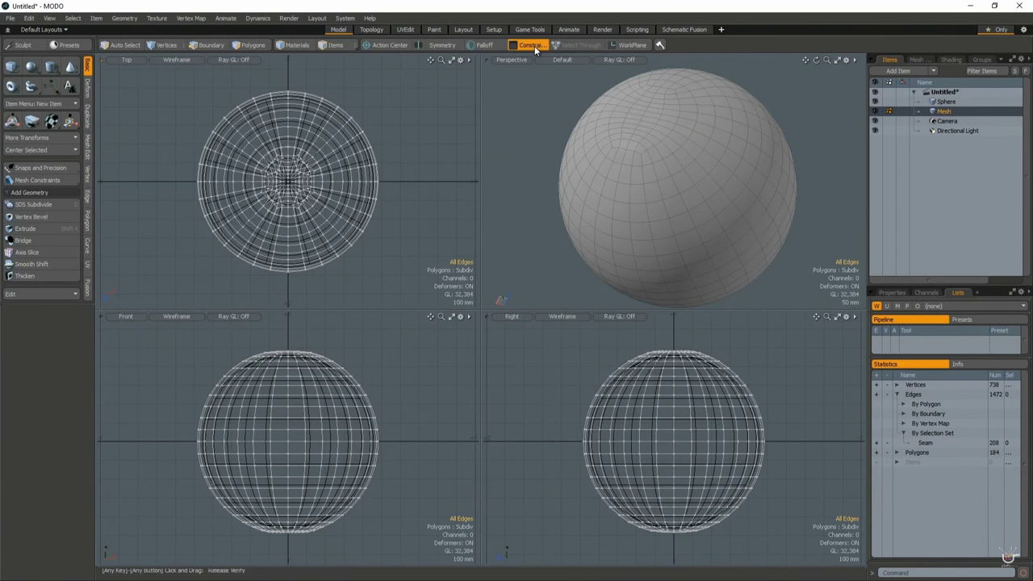
ctrl+click(530, 45)
click(536, 109)
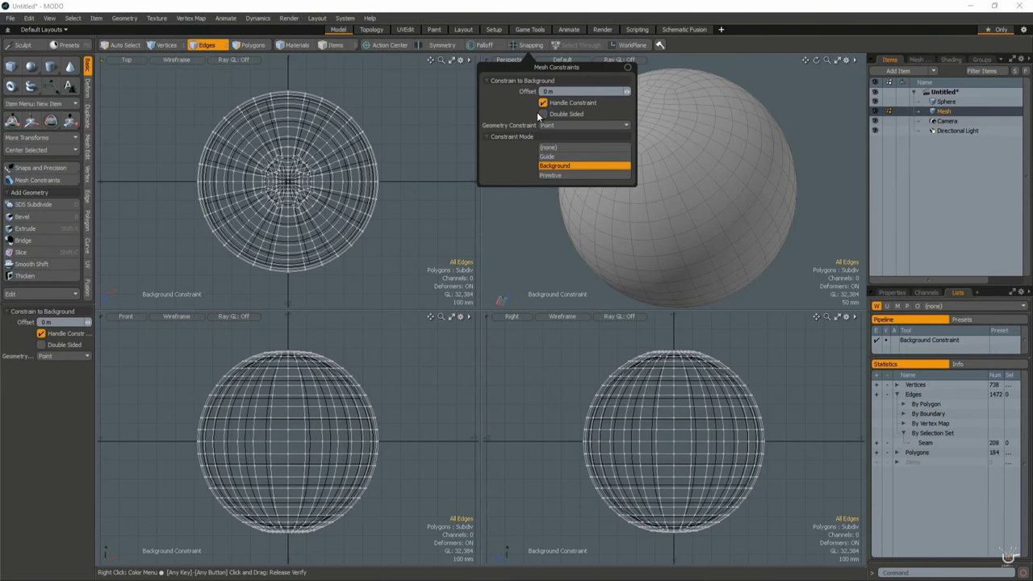
key(y)
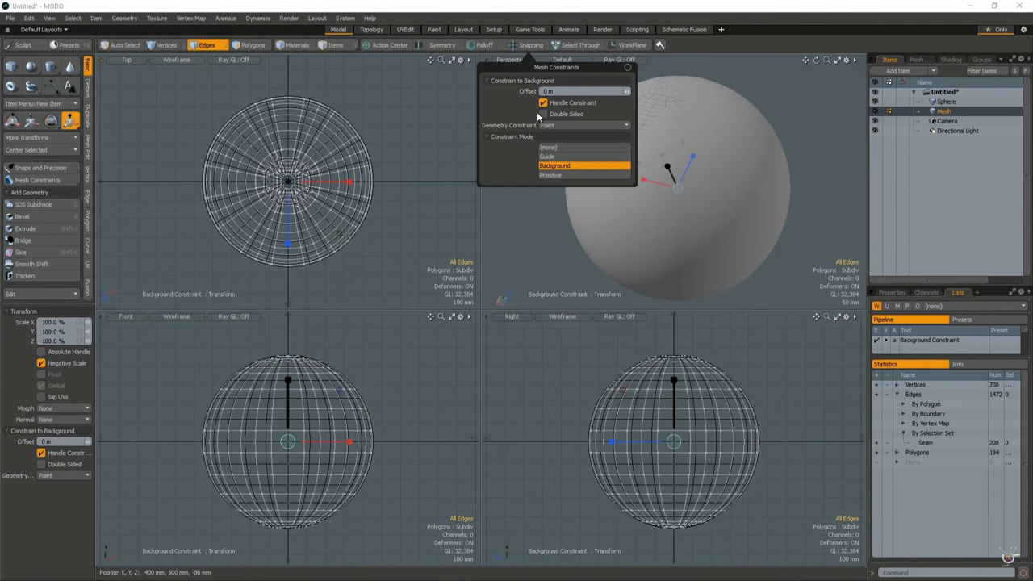
click(567, 147)
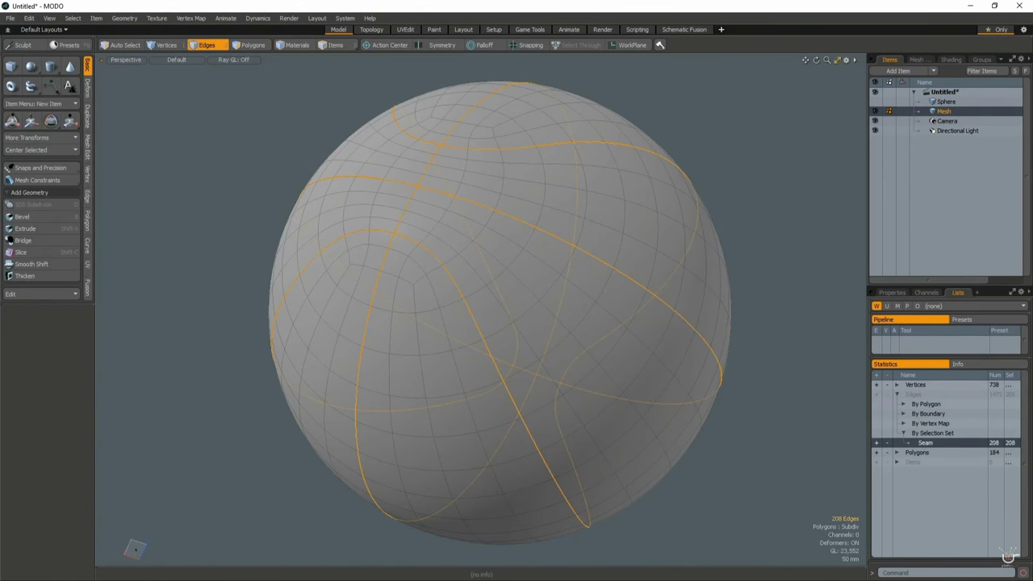
Bevel the Seam edges by 10 mm.
text(b10mm)
key(Return)
key(q)
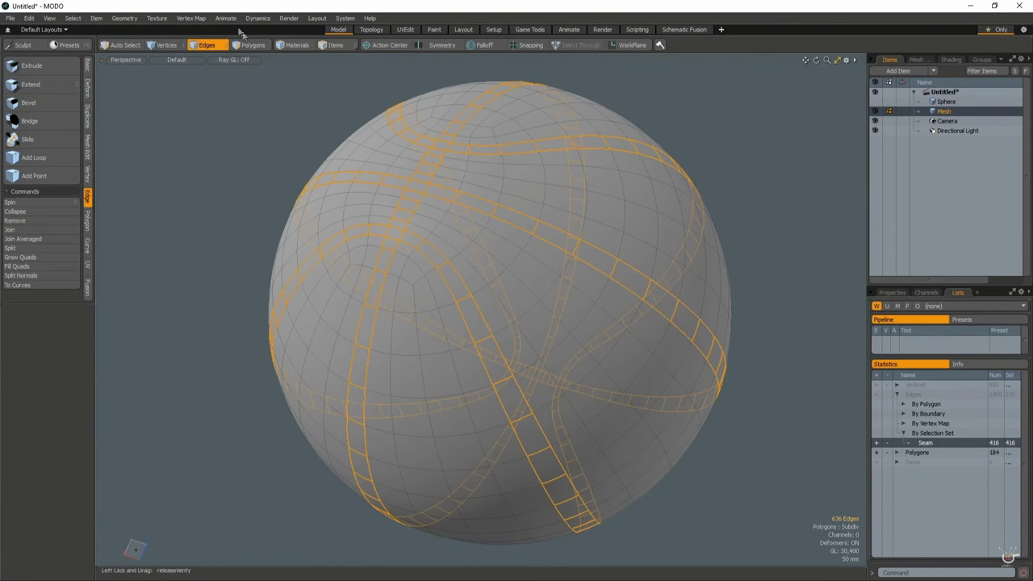
Bevel the seam strip polygons as a group into grooves, with an inset of 5.5 mm.
click(250, 44)
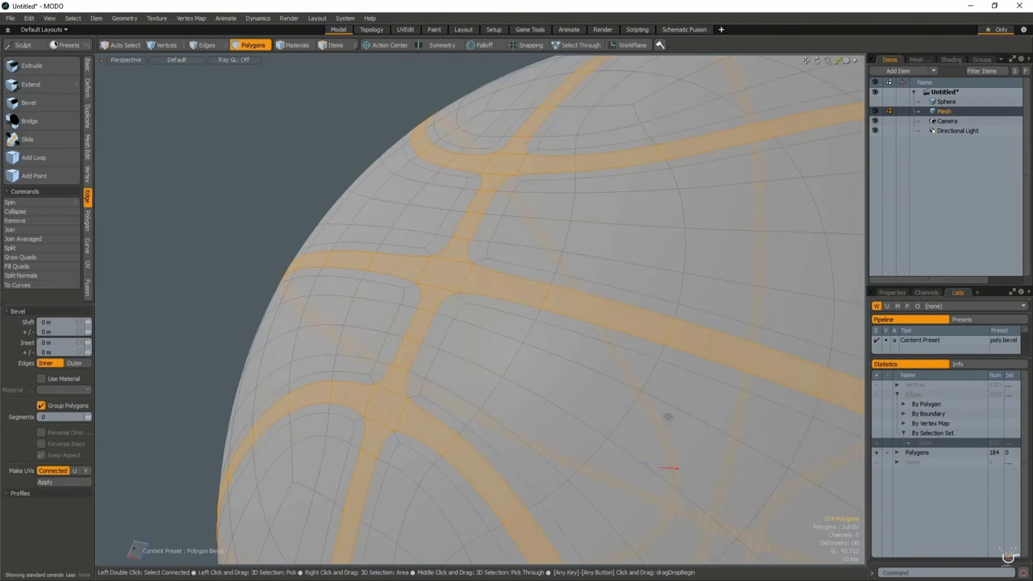
shift+click(645, 464)
drag(626, 458, 629, 459)
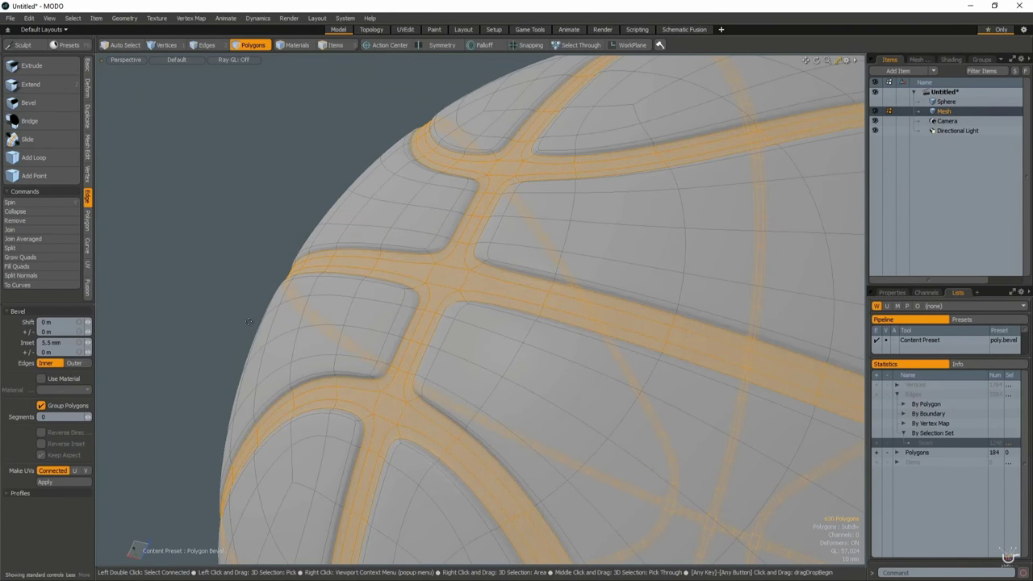
Assign a material with a grey colour (RGB 128, 128, 128) to the seam polygons.
key(m)
click(373, 168)
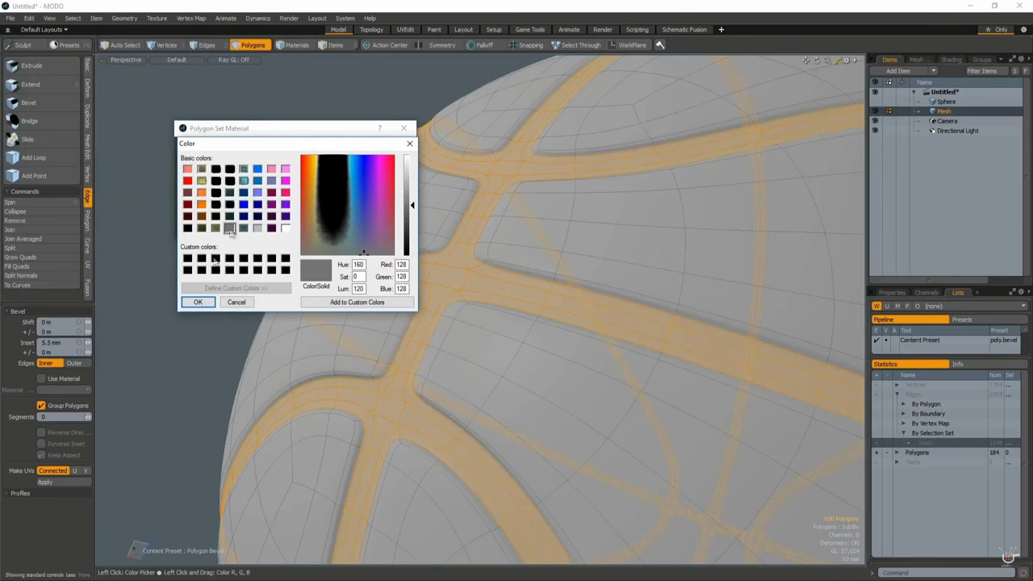
click(197, 302)
key(Return)
click(150, 242)
click(33, 158)
click(382, 331)
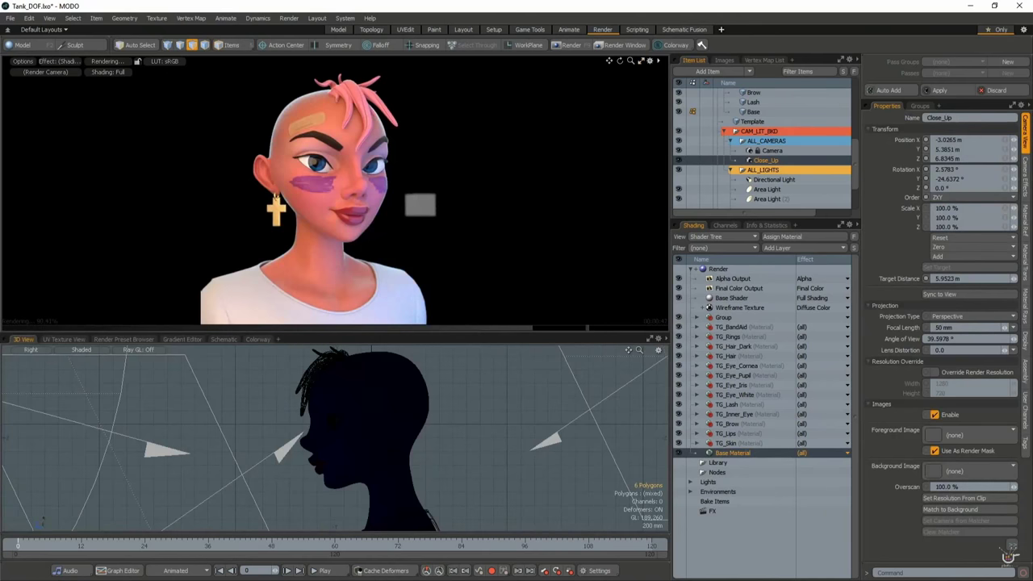
Sync the Close_Up camera to the side view of the character's head.
click(971, 296)
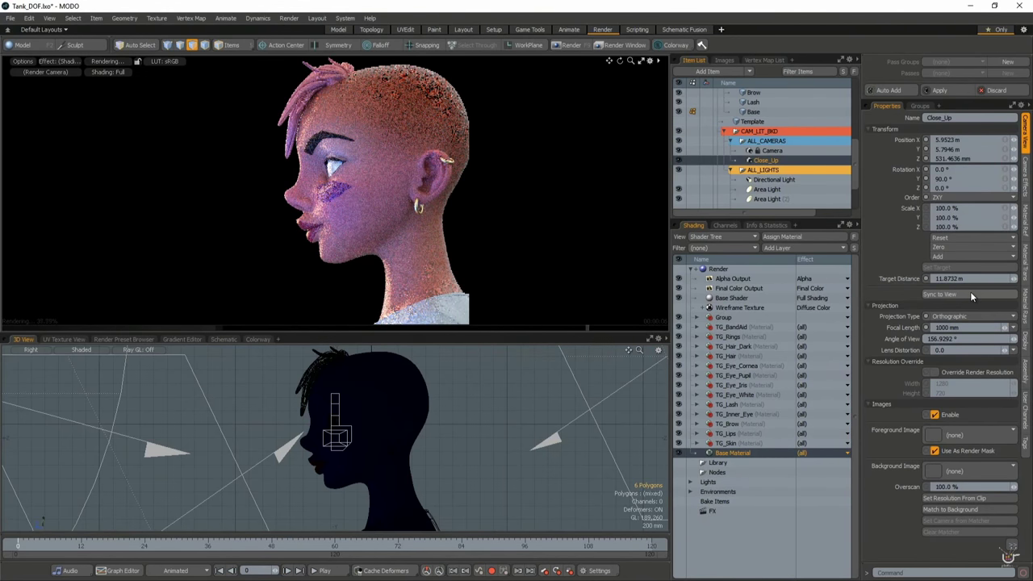
key(ctrl+f)
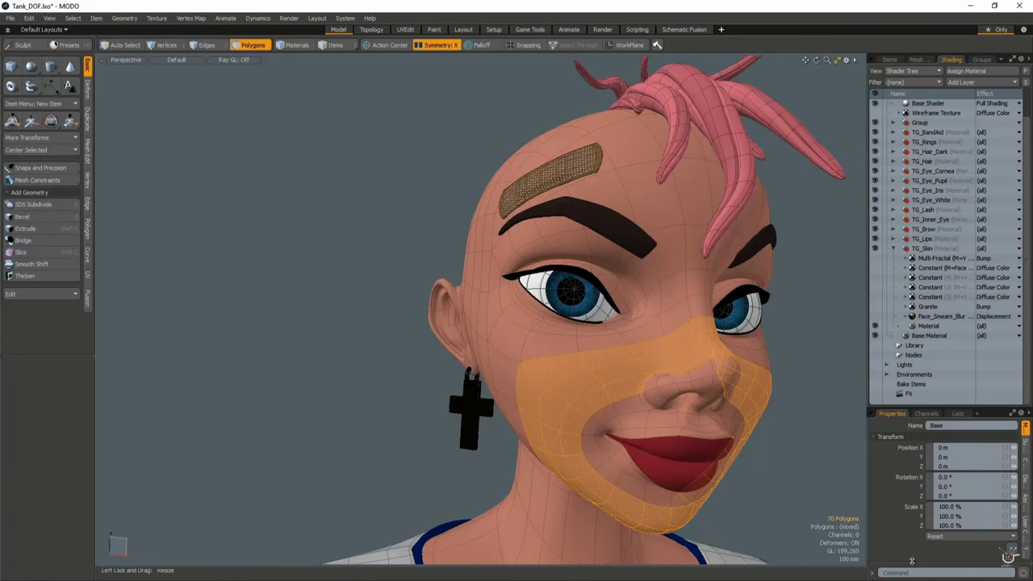
Reveal the command history and move its undo marker back past the most recent selection commands.
click(911, 560)
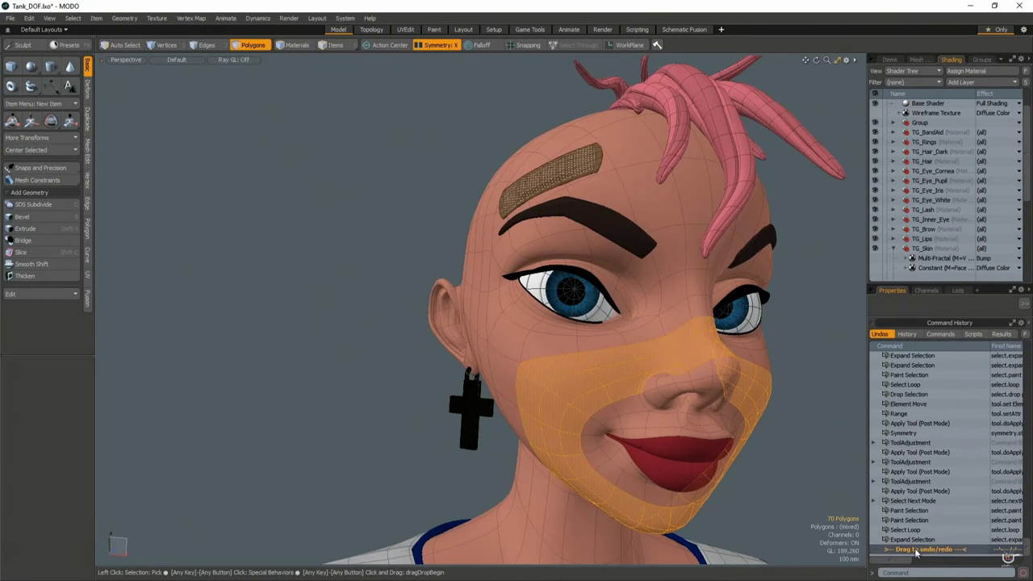
drag(915, 551, 910, 513)
mouse_move(913, 513)
mouse_down()
mouse_move(920, 535)
mouse_move(910, 488)
mouse_up()
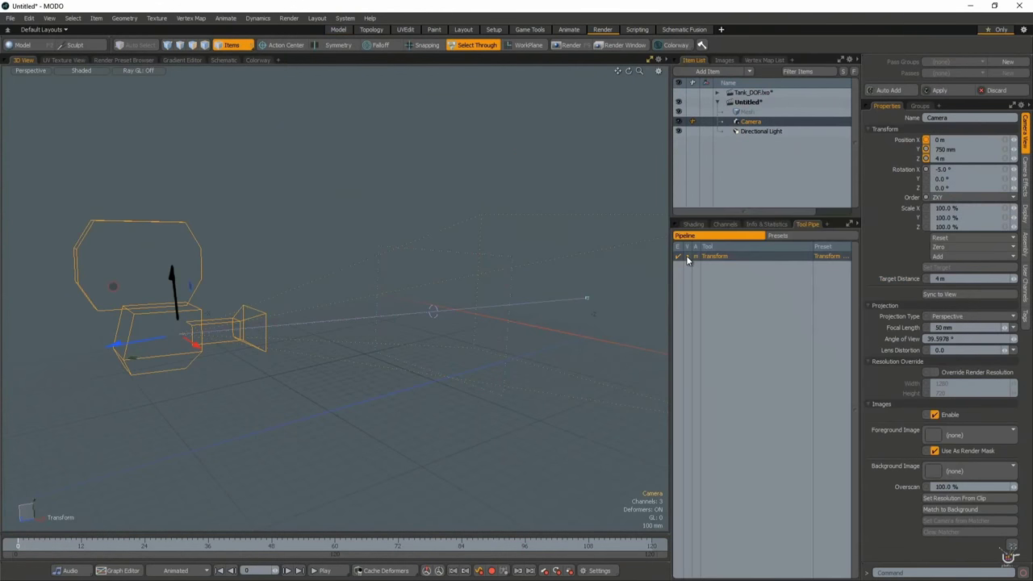
Show the camera's tool handles alongside Transform, set the focal length to 68 mm and shorten the target distance.
click(687, 259)
click(691, 286)
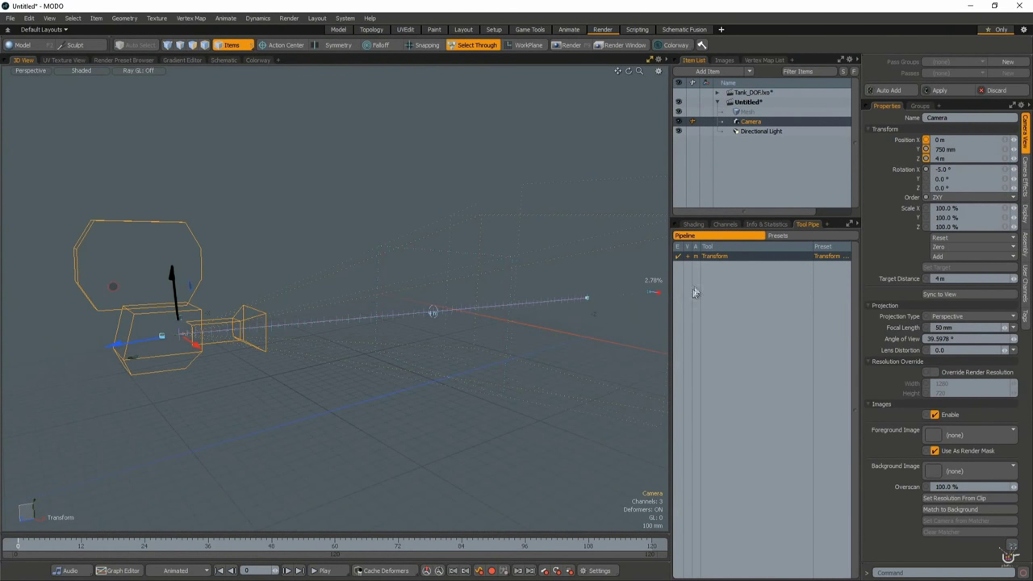
alt+drag(404, 275, 328, 343)
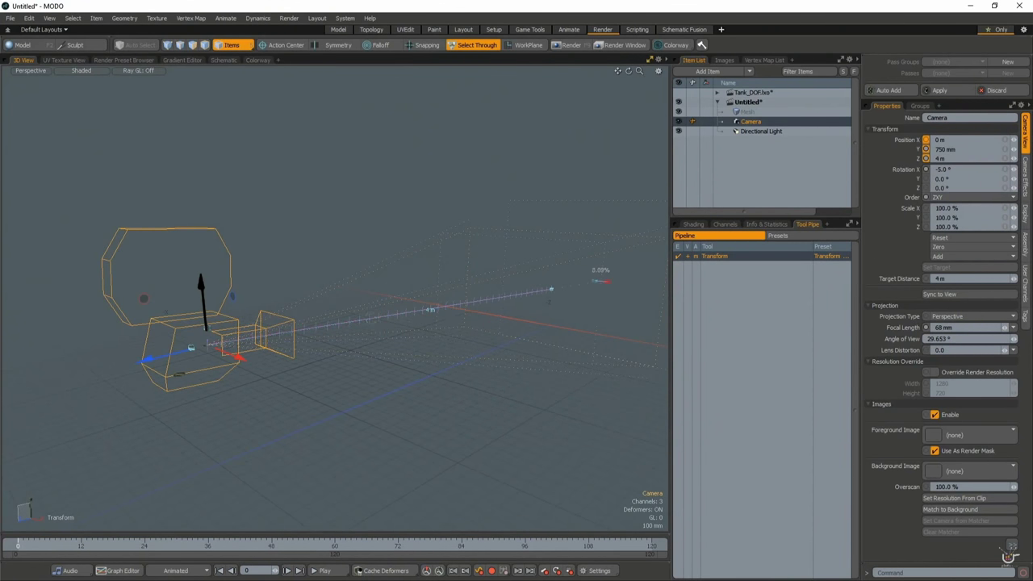
drag(551, 289, 533, 292)
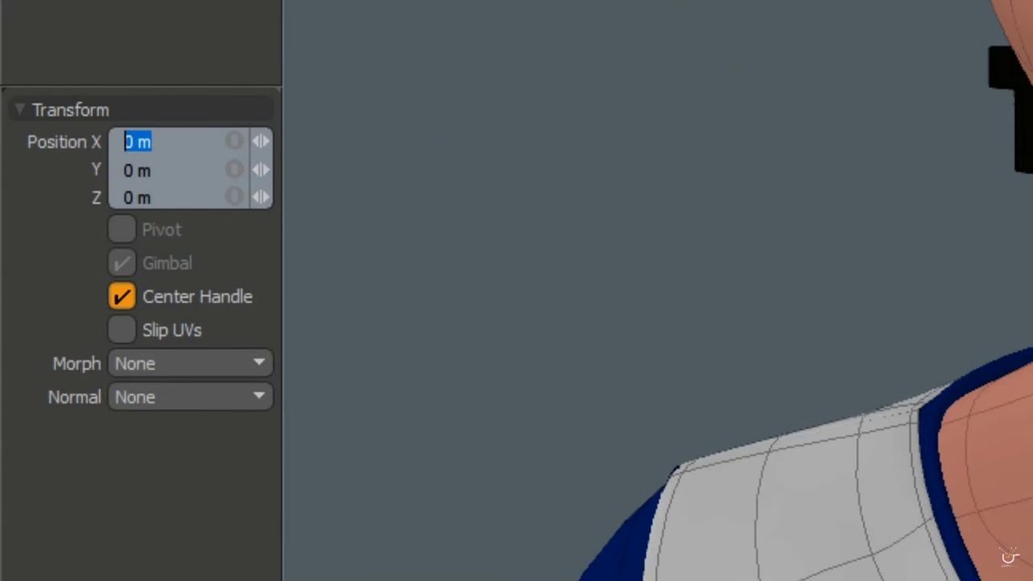
Enter 1.2 m for Position X and the expression 2*3 for Position Y, and begin a division of 8 for Position Z.
text(1.2)
key(Return)
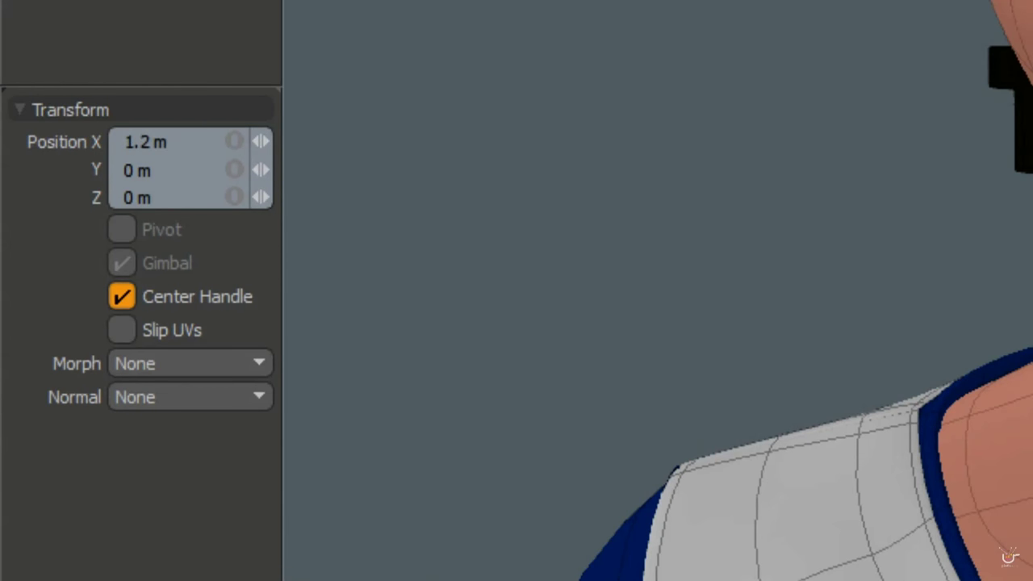
key(Tab)
text(2)
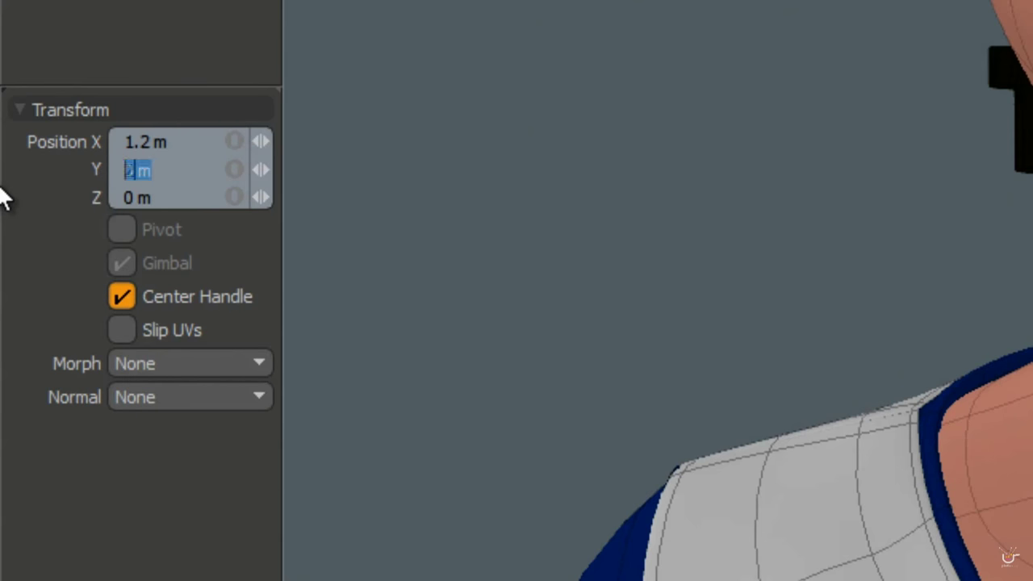
text(*3)
key(Return)
key(Tab)
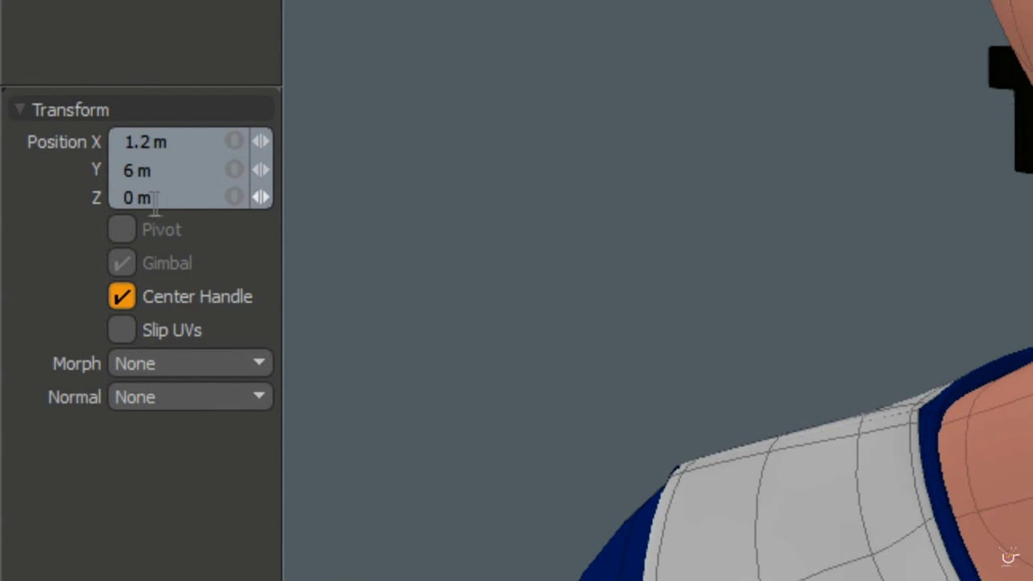
text(8/)
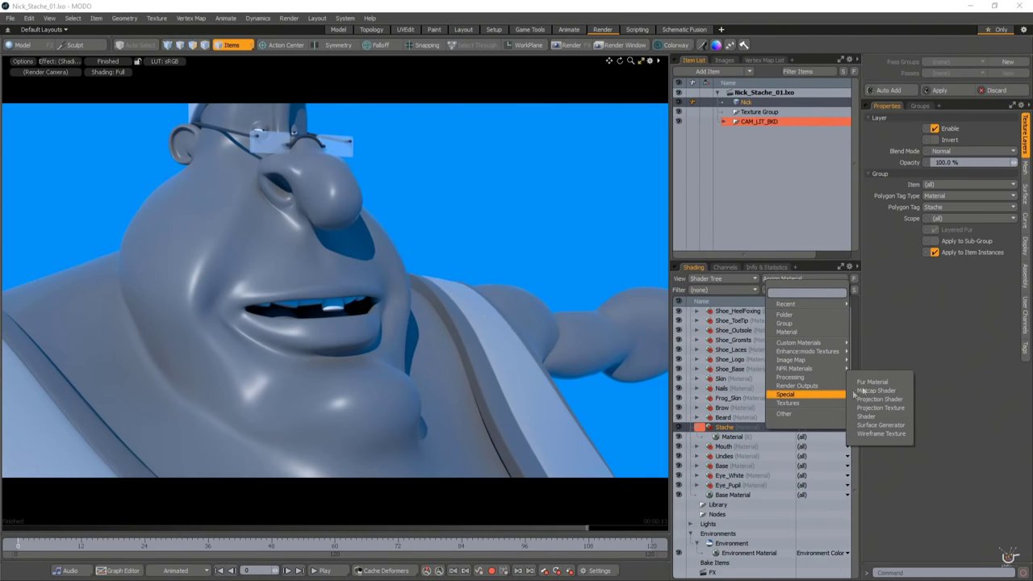
Add a Fur Material to the Stache material group and look through its fur guide and kink settings.
click(873, 381)
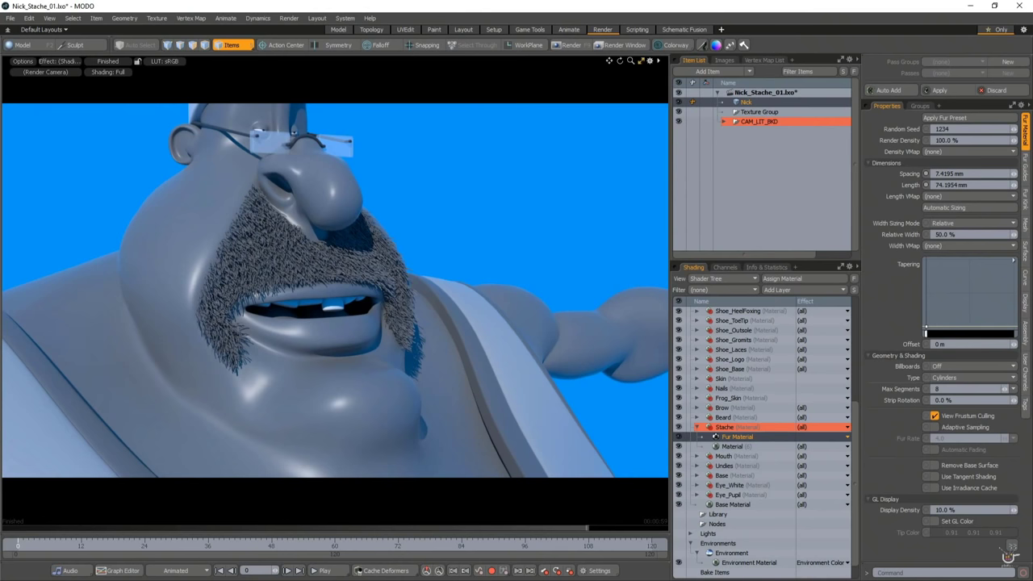
click(1026, 165)
click(1029, 200)
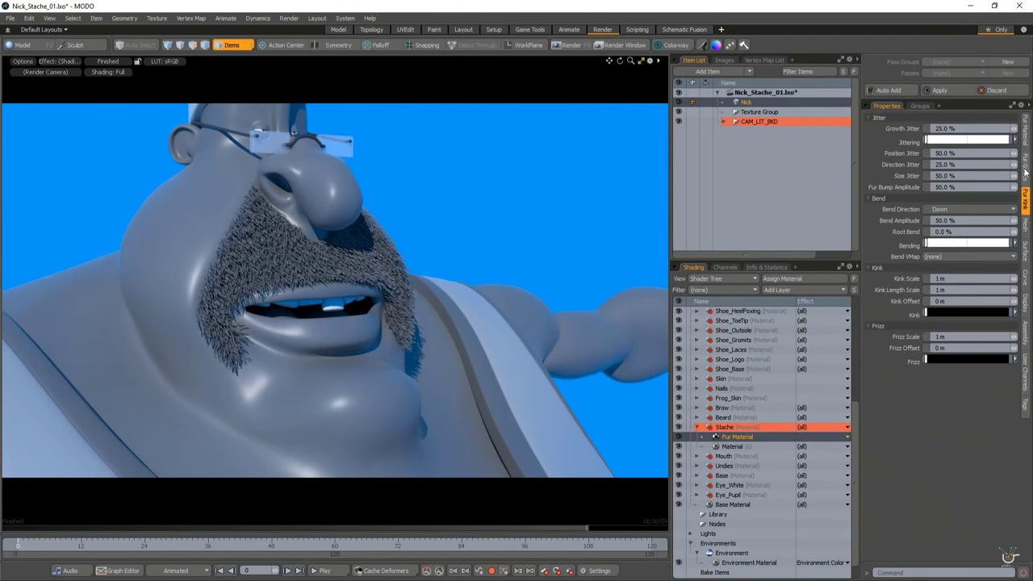
click(1027, 139)
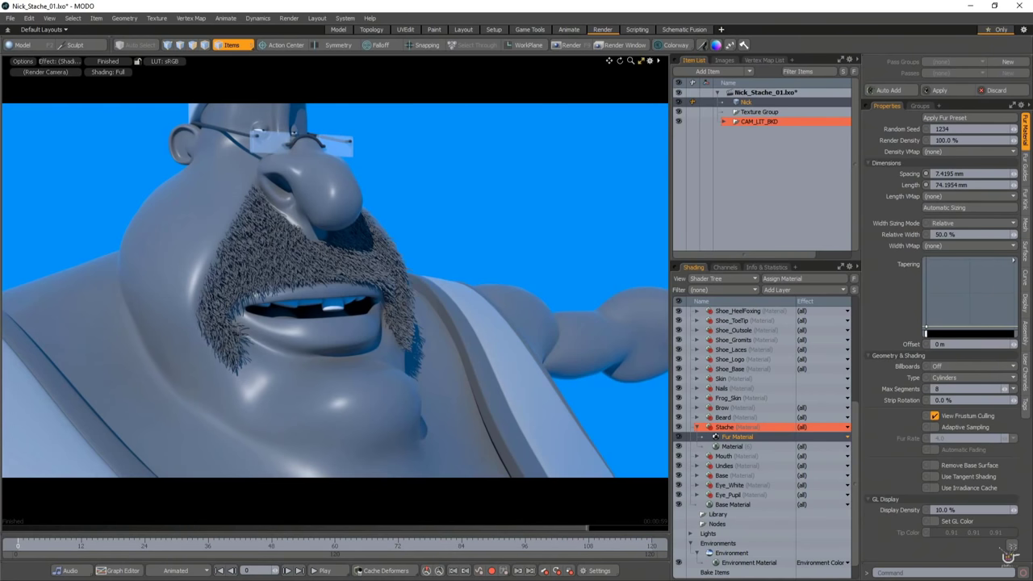
Try a spacing of 30 mm for the Stache fur.
click(909, 176)
text(30)
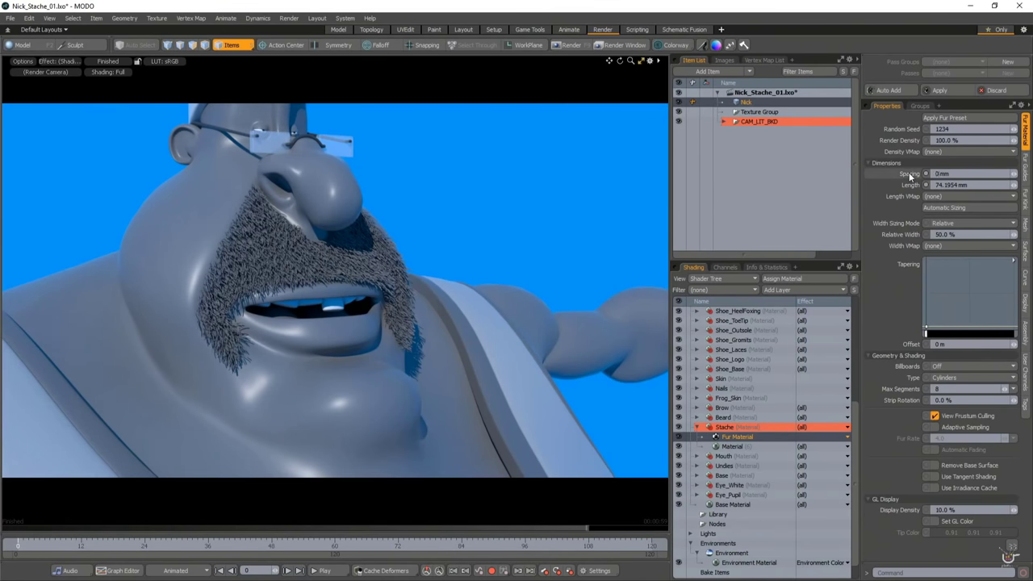
key(Return)
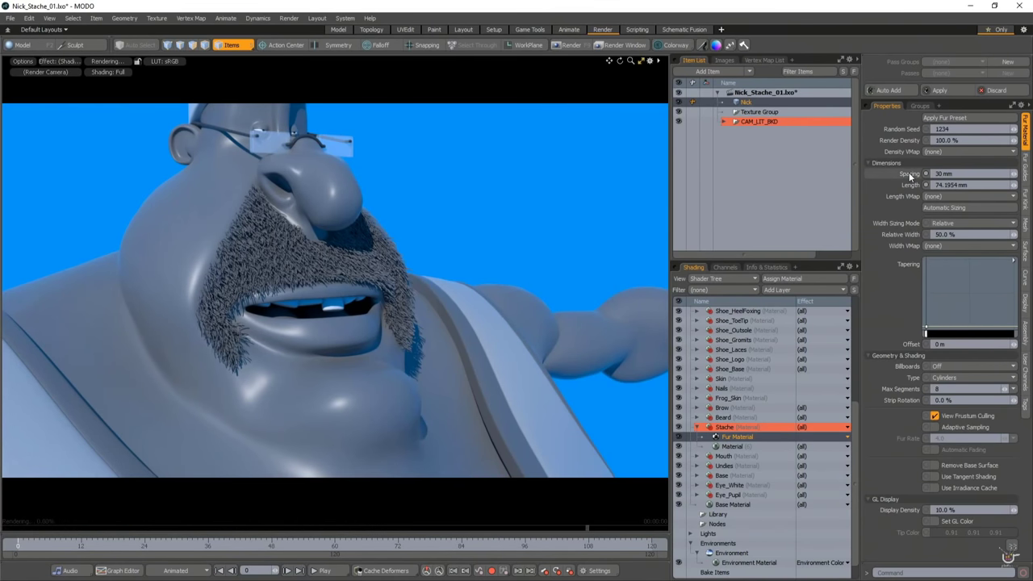
Set the Stache fur's spacing to 6 mm and its length to 500 mm.
drag(956, 175, 701, 173)
text(6)
key(Return)
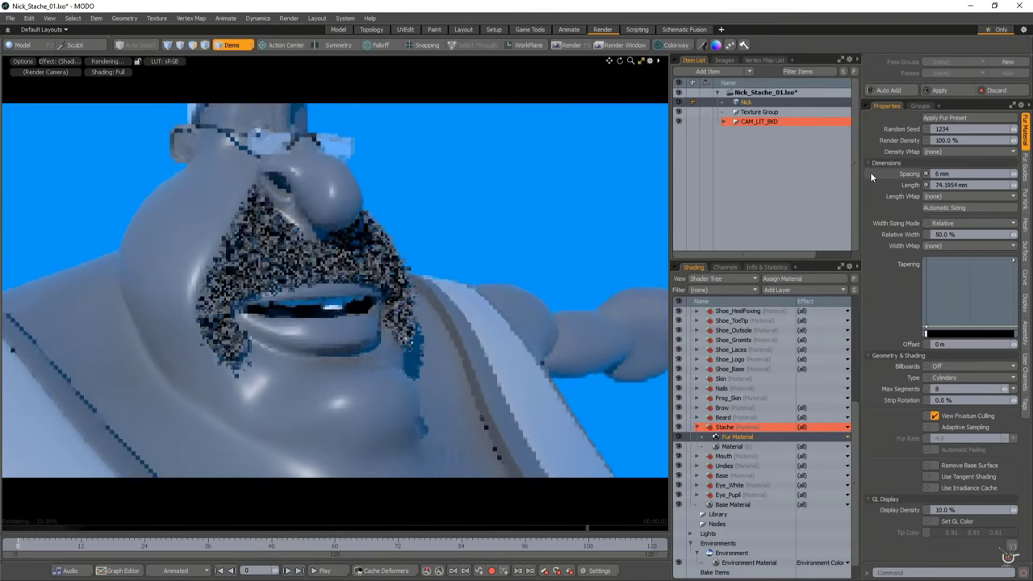
drag(968, 185, 821, 200)
text(500)
key(Return)
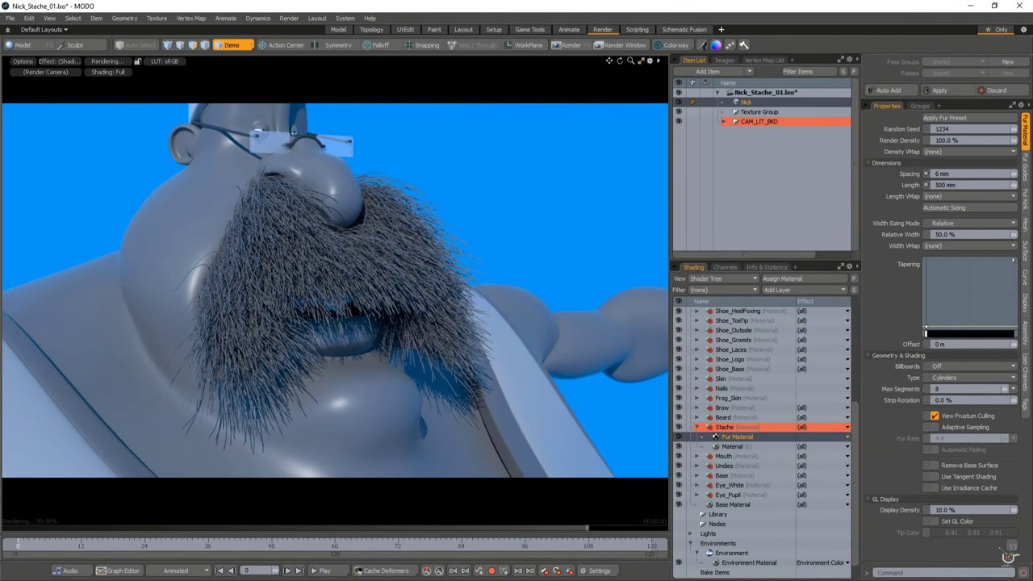
Raise the end key of the fur's tapering curve to the maximum and set Max Segments to 12.
drag(1008, 333, 1010, 262)
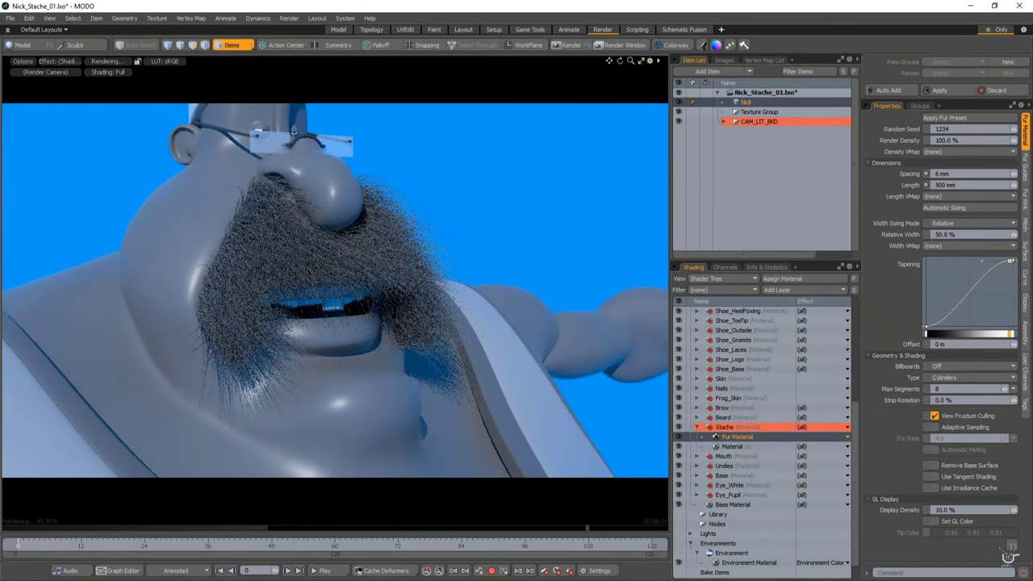
click(917, 391)
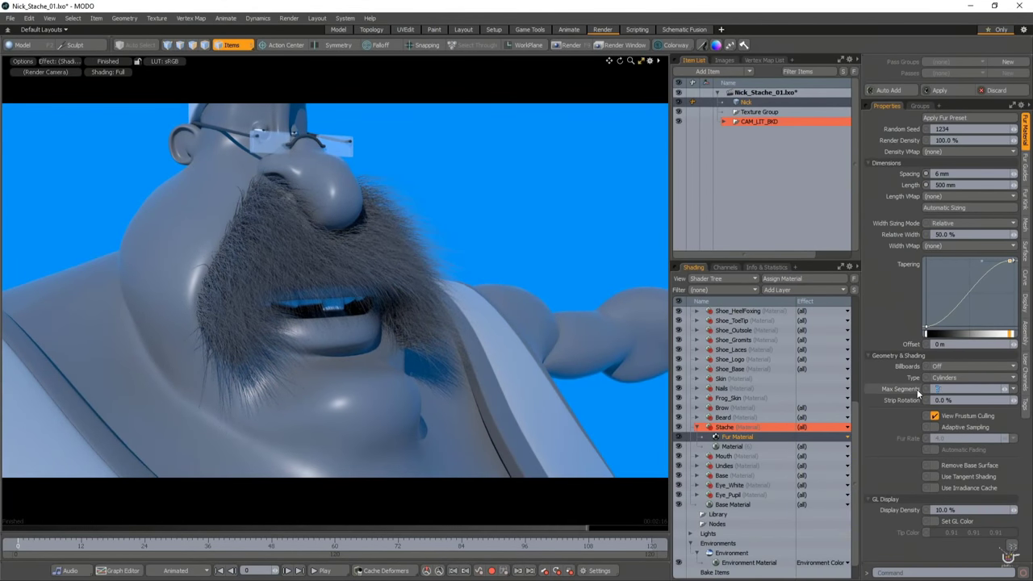
text(12)
key(Return)
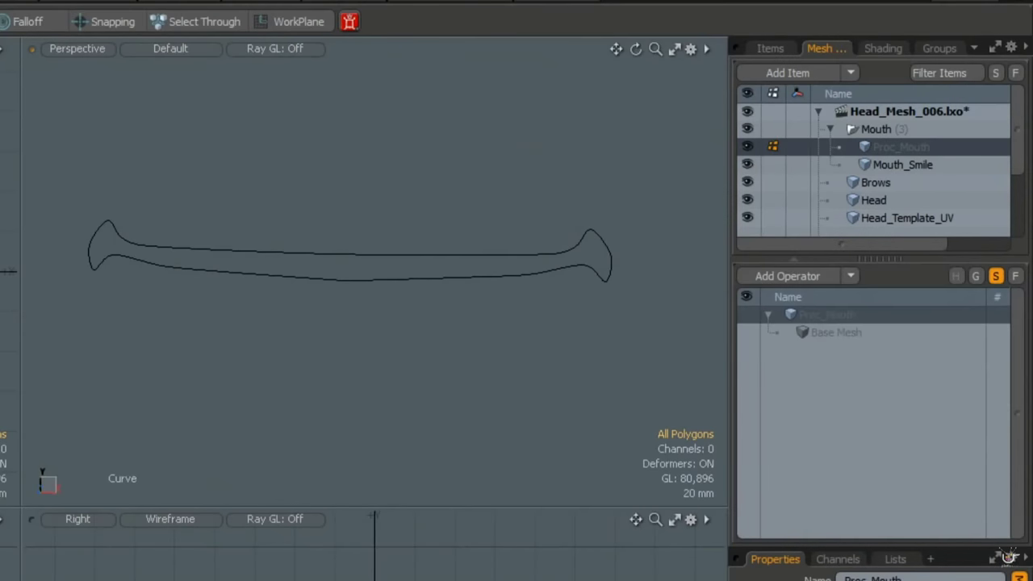
Add a Curve Fill operator to the Proc_Mouth mesh and adjust its fill properties.
click(793, 276)
double_click(494, 45)
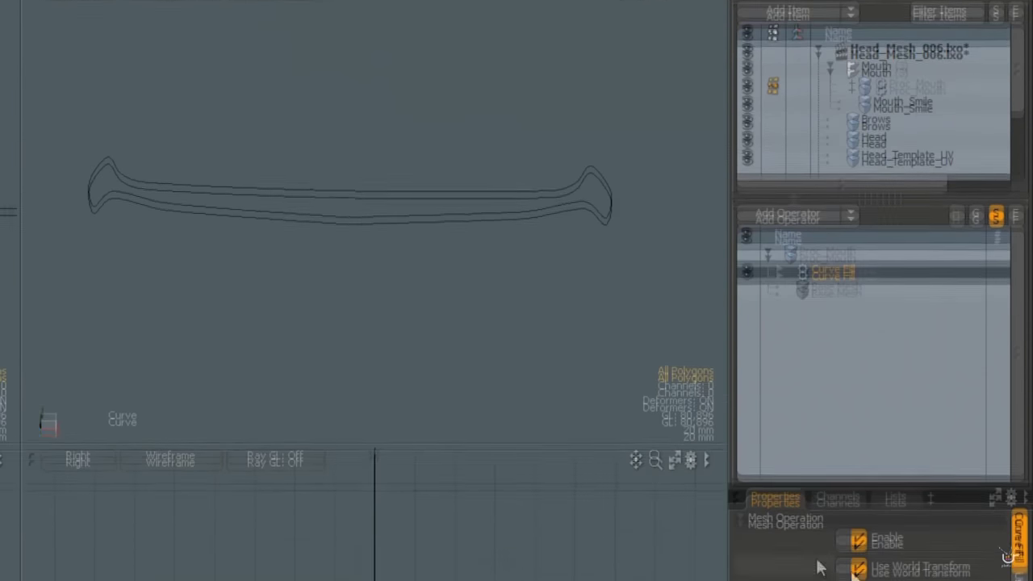
click(899, 514)
click(925, 580)
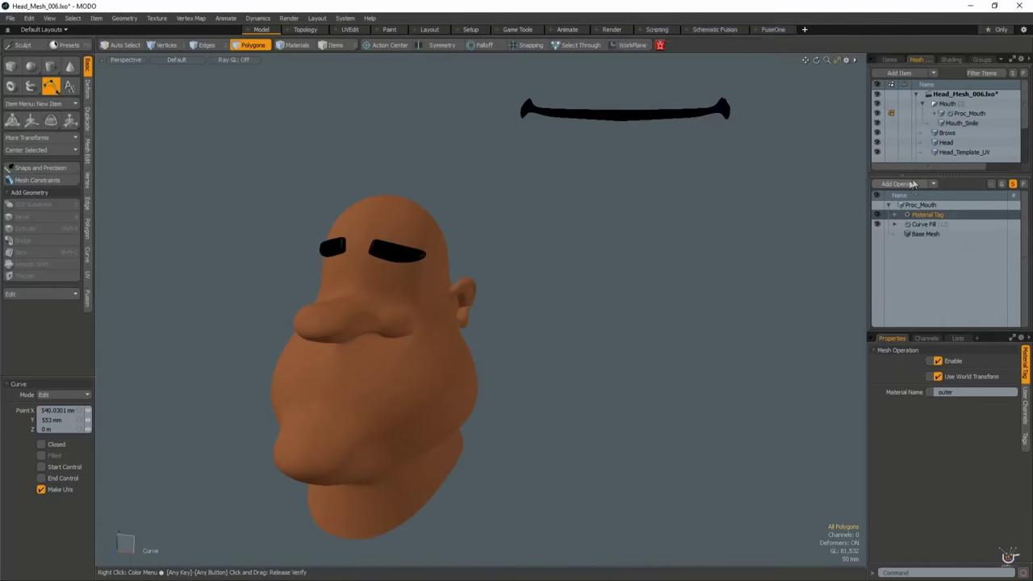
Add a UV Transform operator to Proc_Mouth, with Head as both the target mesh and the target UV map.
click(899, 184)
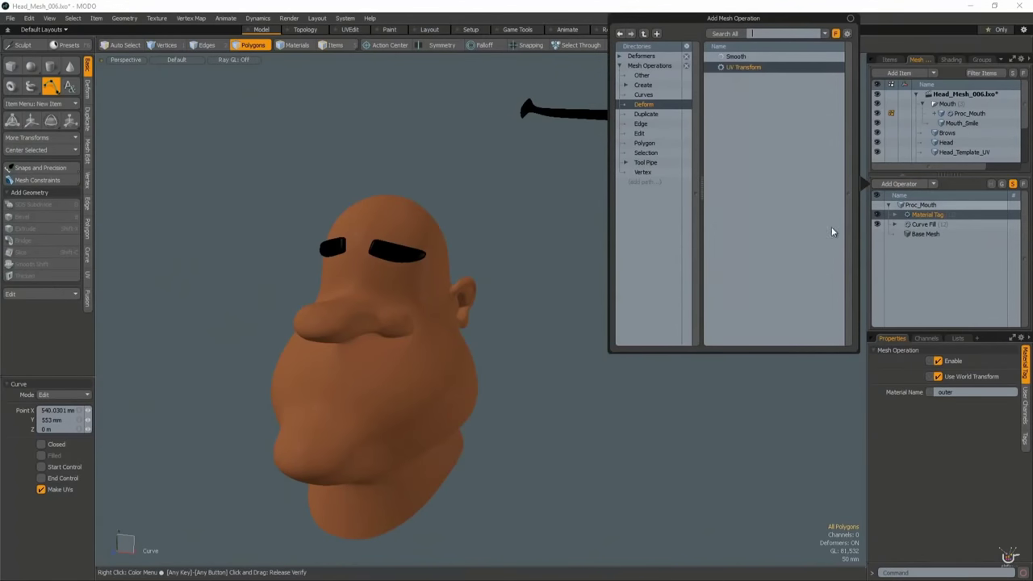
double_click(742, 67)
click(742, 229)
click(716, 246)
click(742, 240)
click(738, 253)
click(833, 229)
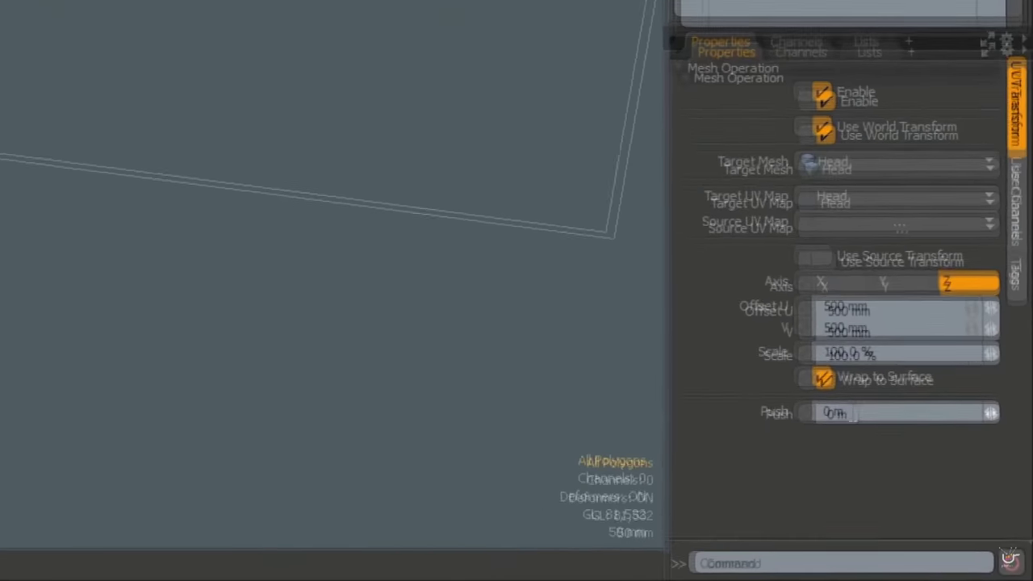
Set the UV Transform operator's push distance to 1 mm.
drag(955, 505, 887, 498)
text(1mm)
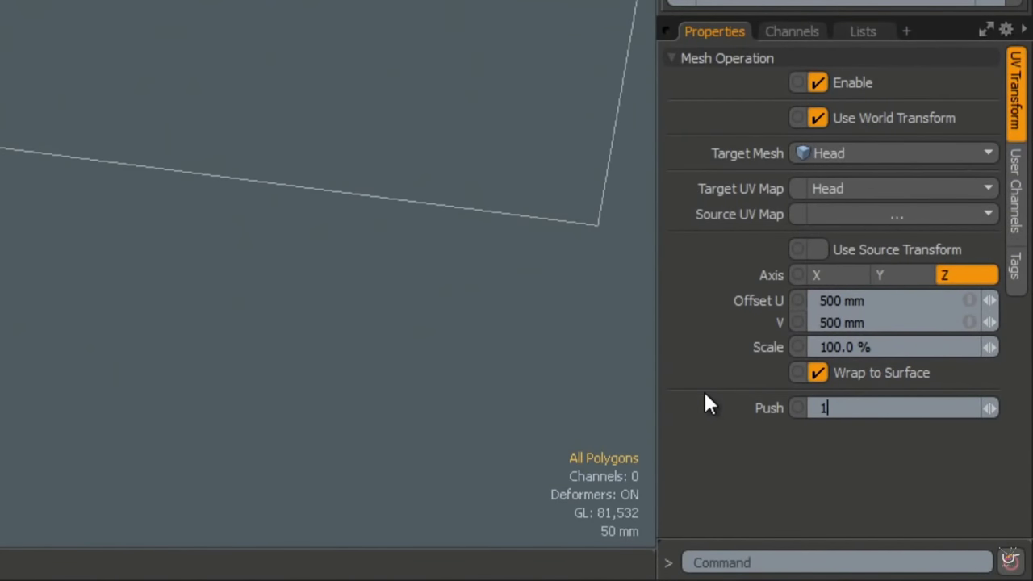
key(Return)
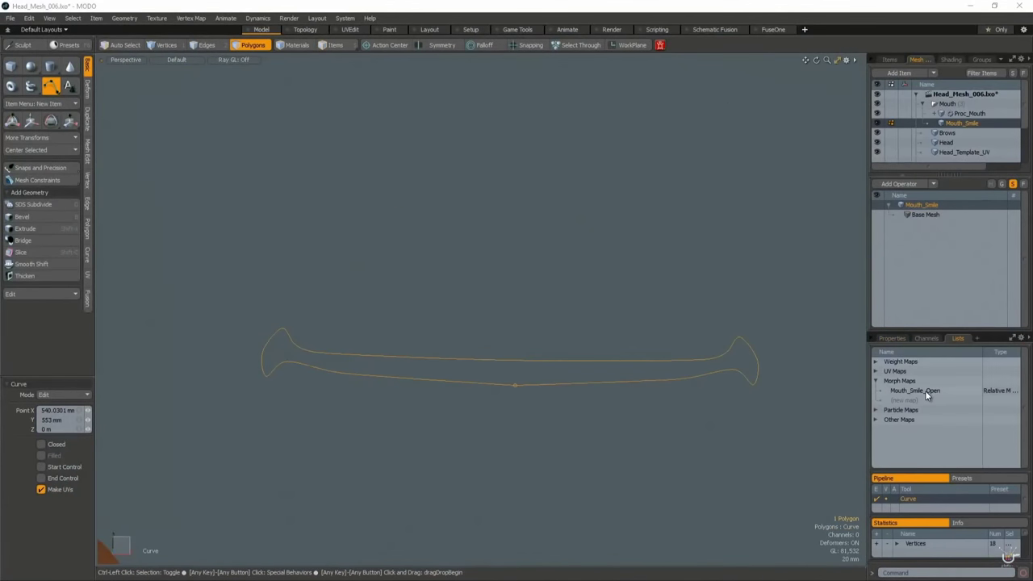
Select the Mouth_Smile_Open morph map on the Mouth_Smile mesh, toggling it to compare the mouth shapes.
click(926, 393)
click(926, 391)
click(926, 391)
click(926, 392)
click(926, 391)
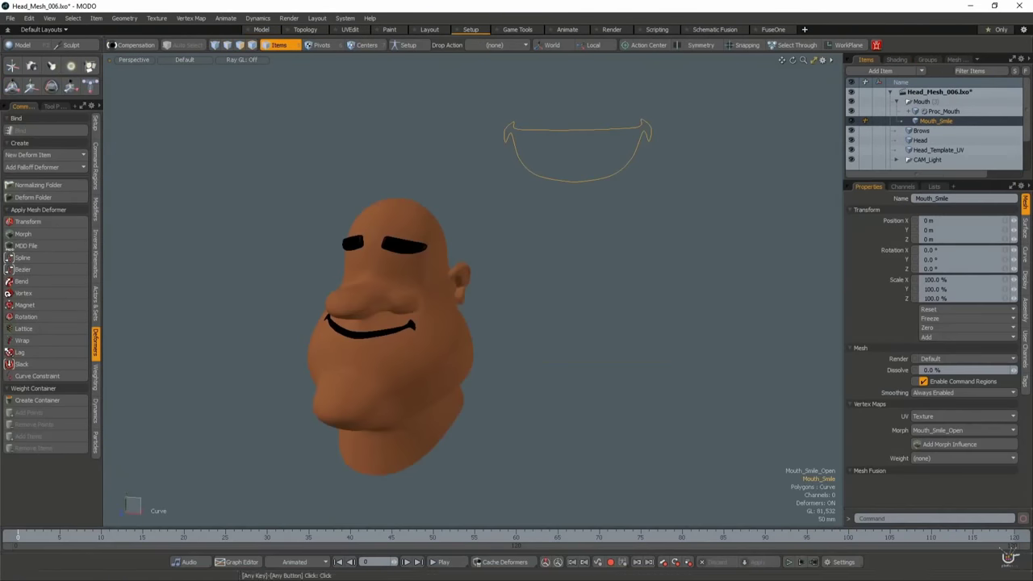
Add a morph influence for Mouth_Smile_Open and animate its strength from 100% at frame 0 to 0% at frame 45.
click(950, 377)
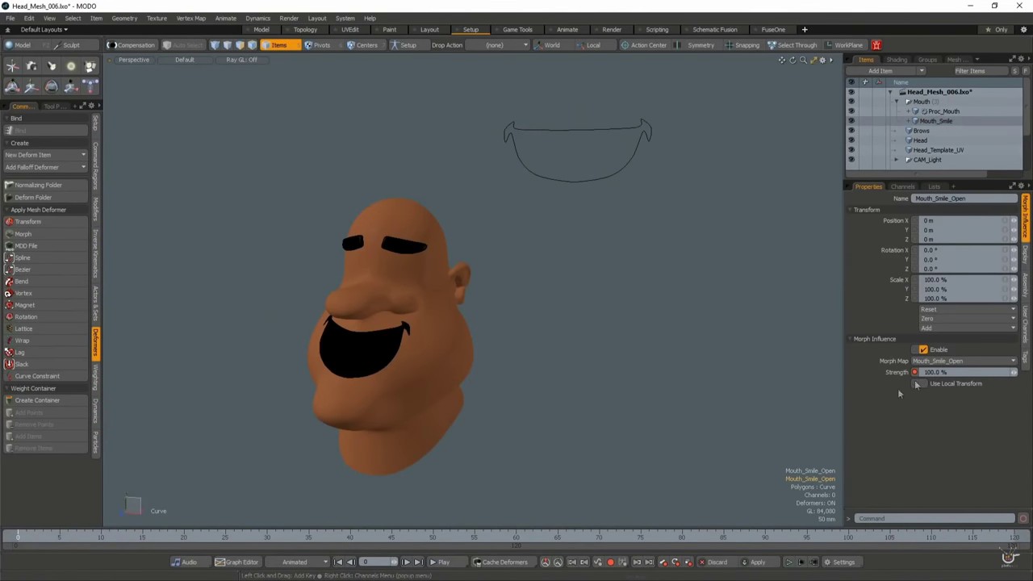
click(392, 536)
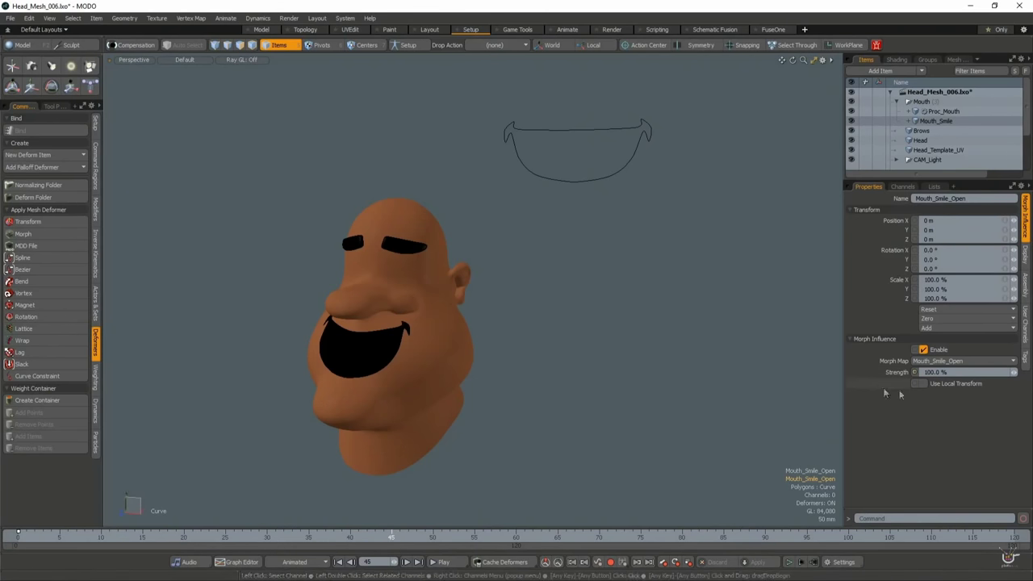
drag(949, 372, 895, 379)
text(0)
key(Return)
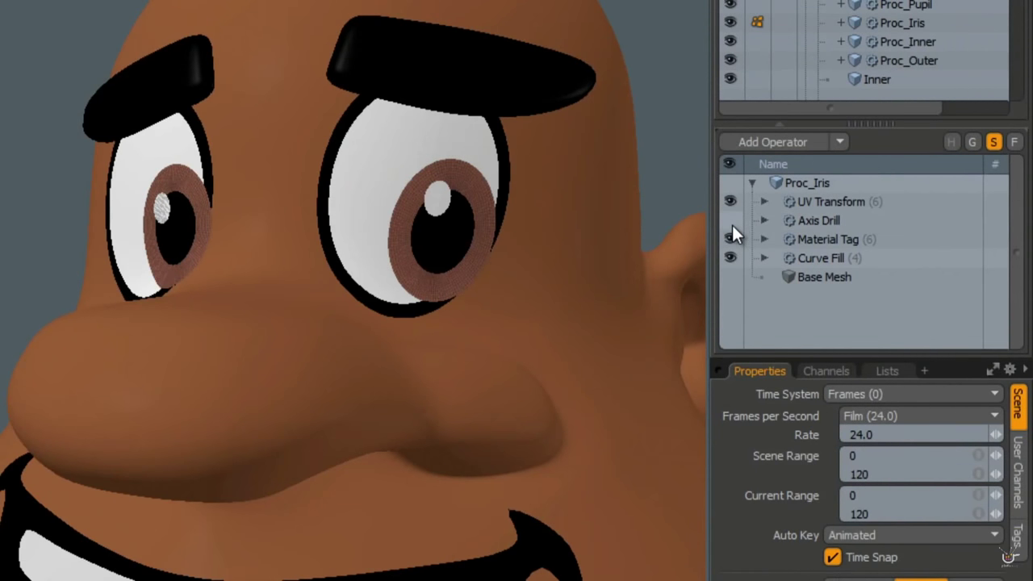
Enable the Axis Drill operator on the Proc_Iris mesh.
click(730, 220)
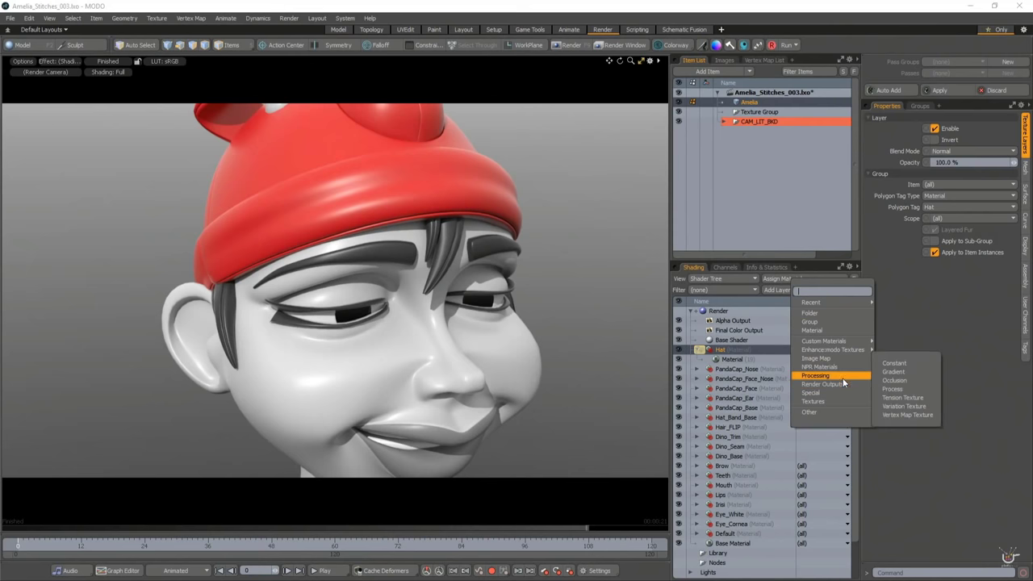
Add a Vertex Map Texture using Hat_Stitchlines to the Hat material, with 95% bias and 98% gain.
click(902, 414)
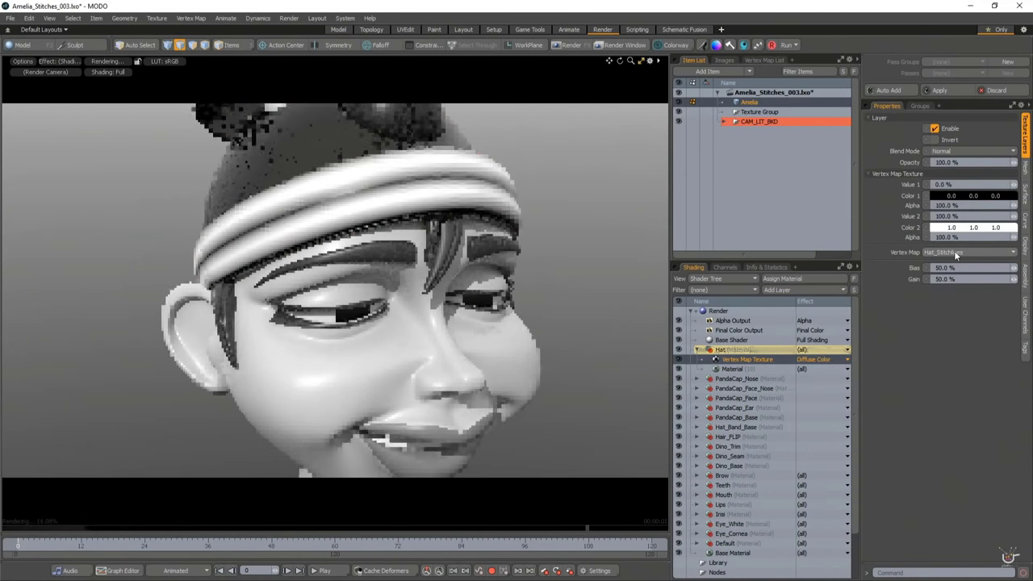
drag(958, 268, 903, 283)
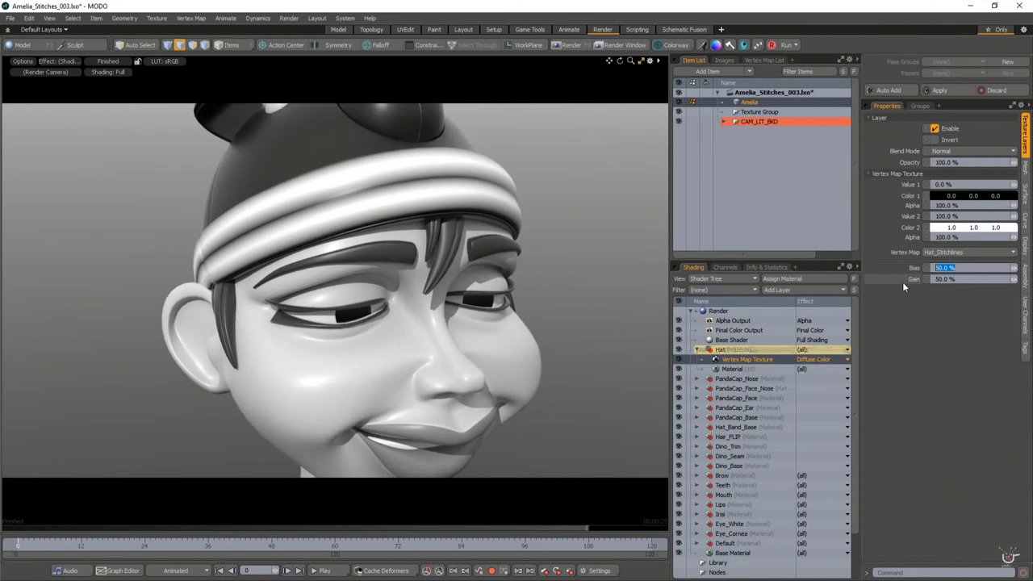
text(95)
key(Tab)
text(98)
key(Return)
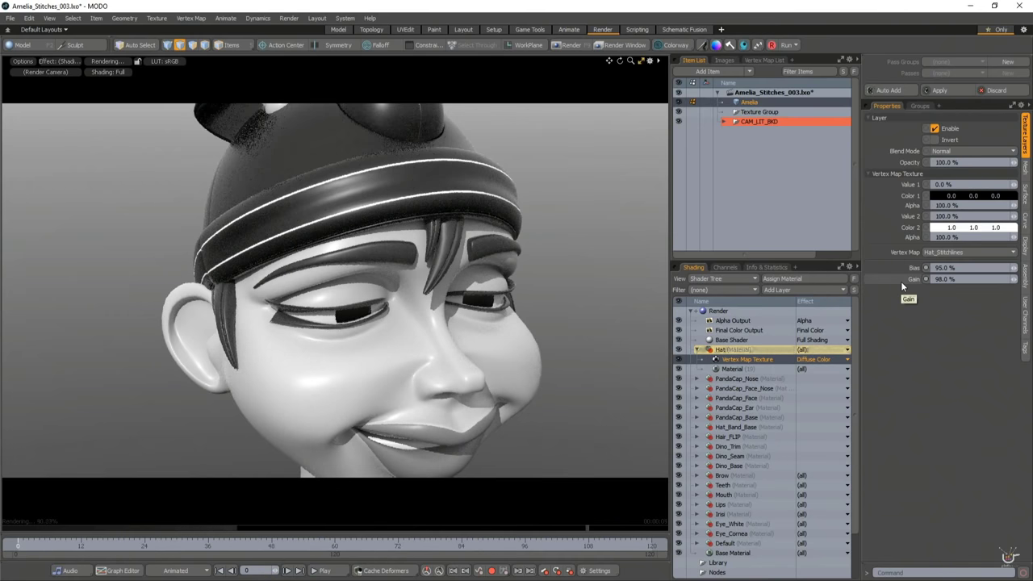
Add an Enhance:MODO geometric Linear texture to the Hat material, projected through the UV map named Texture.
click(778, 290)
mouse_move(823, 349)
mouse_move(887, 345)
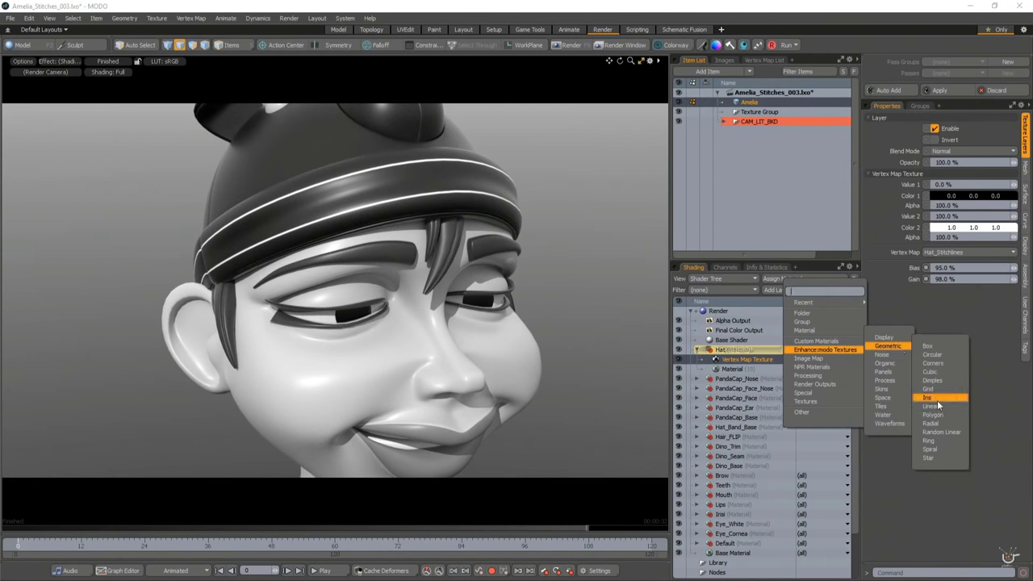
click(937, 406)
click(958, 276)
click(959, 326)
click(960, 325)
click(964, 345)
Set the Linear texture's horizontal and vertical wrap to 4.
drag(956, 374, 870, 395)
text(4)
key(Tab)
text(4)
key(Tab)
Set the Linear texture's output bias to 10% and its gain to 100%.
click(1024, 135)
text(10)
key(Tab)
text(100)
key(Tab)
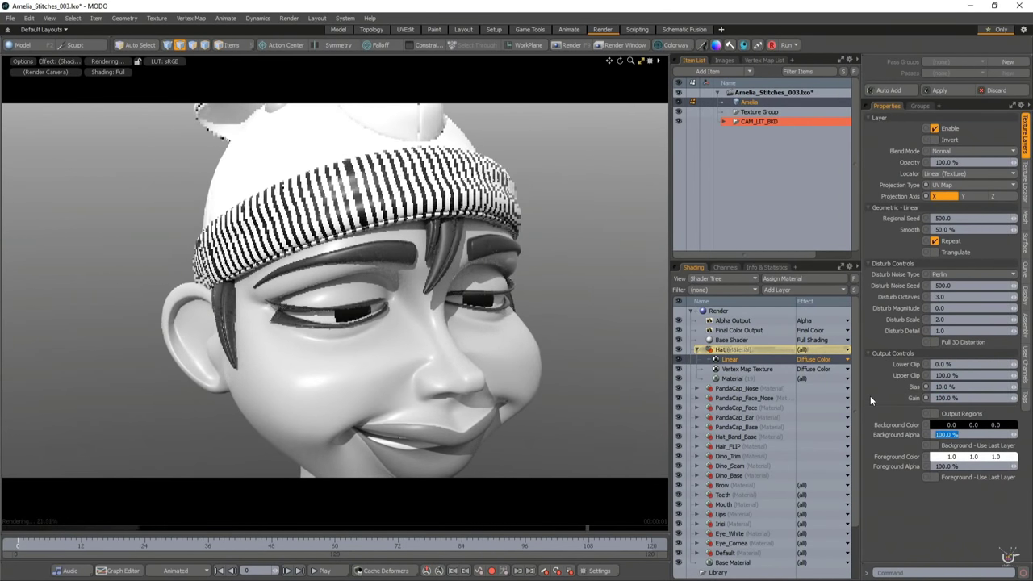
Set the Linear texture's blend mode to Screen and make the Vertex Map Texture its layer mask.
click(946, 151)
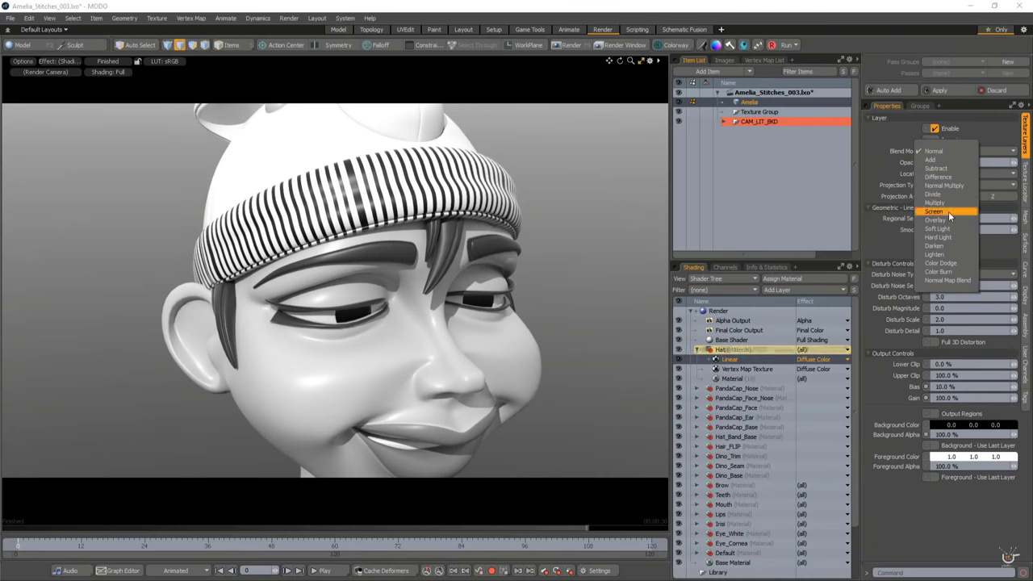
click(950, 211)
drag(747, 371, 749, 359)
Set the upper Linear texture's effect to Displacement under the Hat material and enter 10 as the value.
click(822, 358)
mouse_move(822, 443)
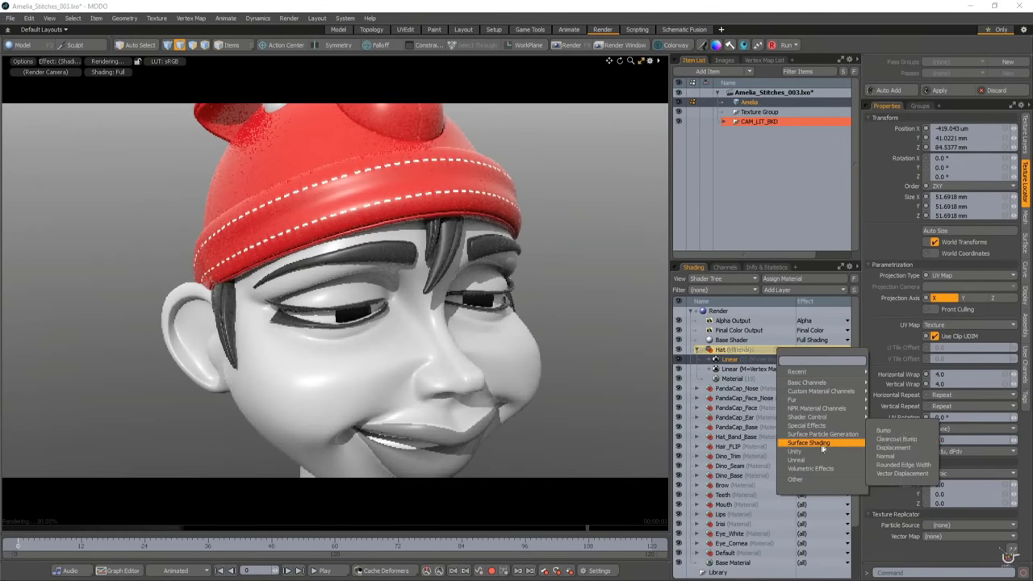
click(893, 447)
text(10)
key(Return)
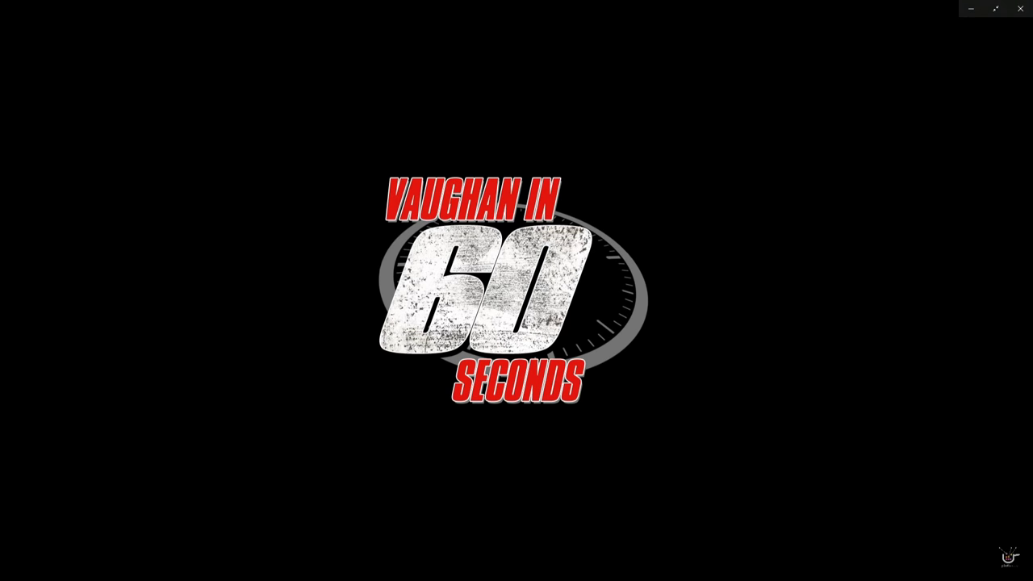
Close the fullscreen video and minimize the Skype window to get back to the hand sculpt in Kanova.
click(1016, 15)
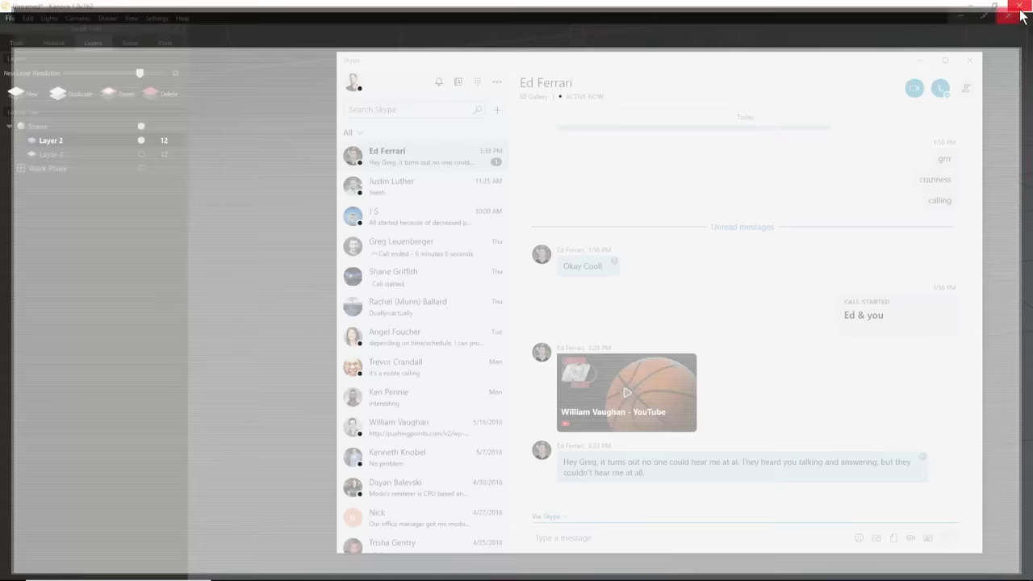
click(920, 59)
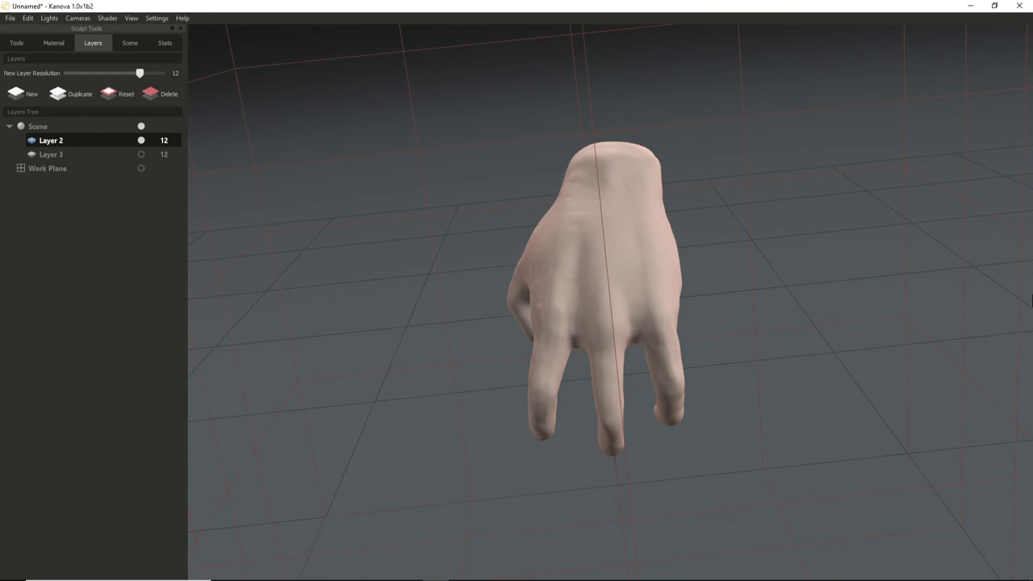
Examine the back of the sculpted hand, its knuckles, wrist and thumb from several angles.
middle_drag(516, 174, 506, 345)
scroll(600, 343, up, 3)
scroll(560, 356, up, 3)
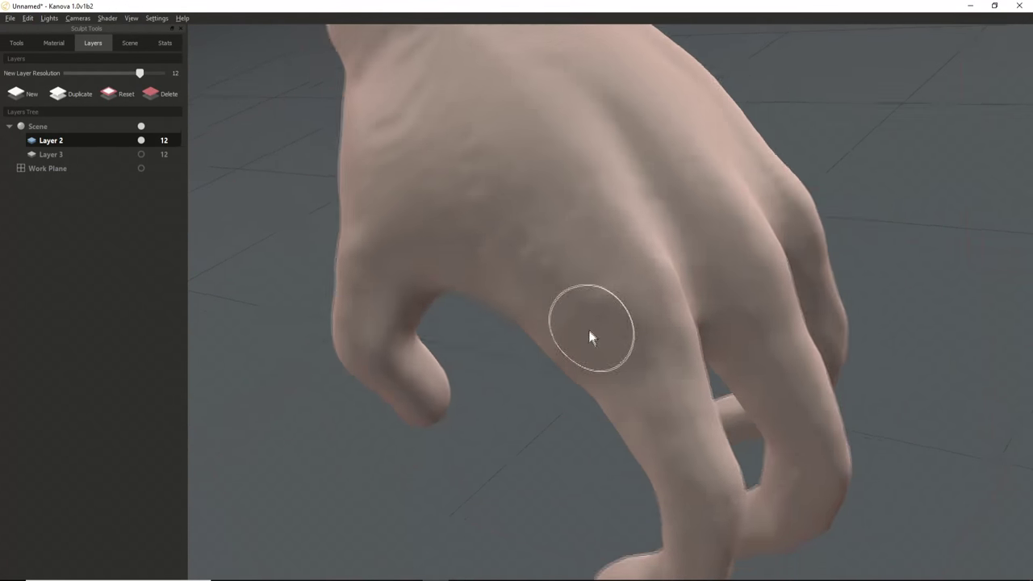
middle_drag(588, 332, 607, 287)
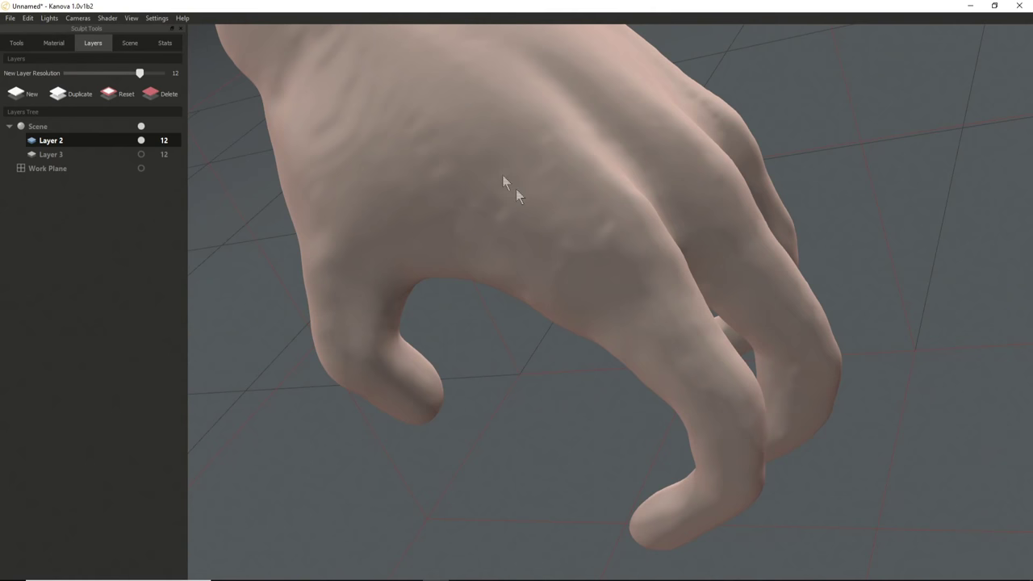
mouse_move(435, 79)
alt+mouse_down()
mouse_move(502, 166)
mouse_move(567, 332)
mouse_move(495, 156)
alt+mouse_up()
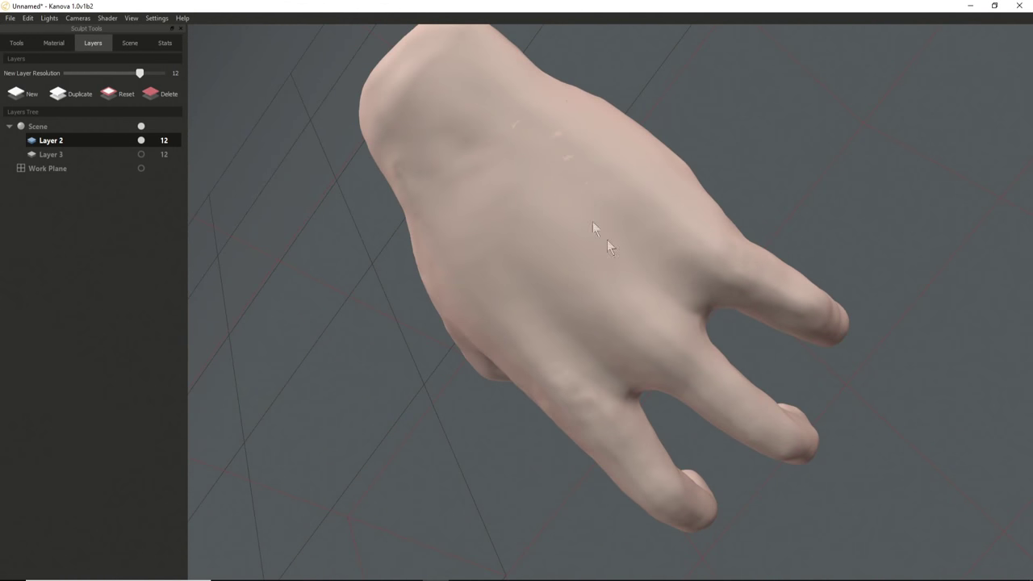
middle_drag(576, 350, 588, 187)
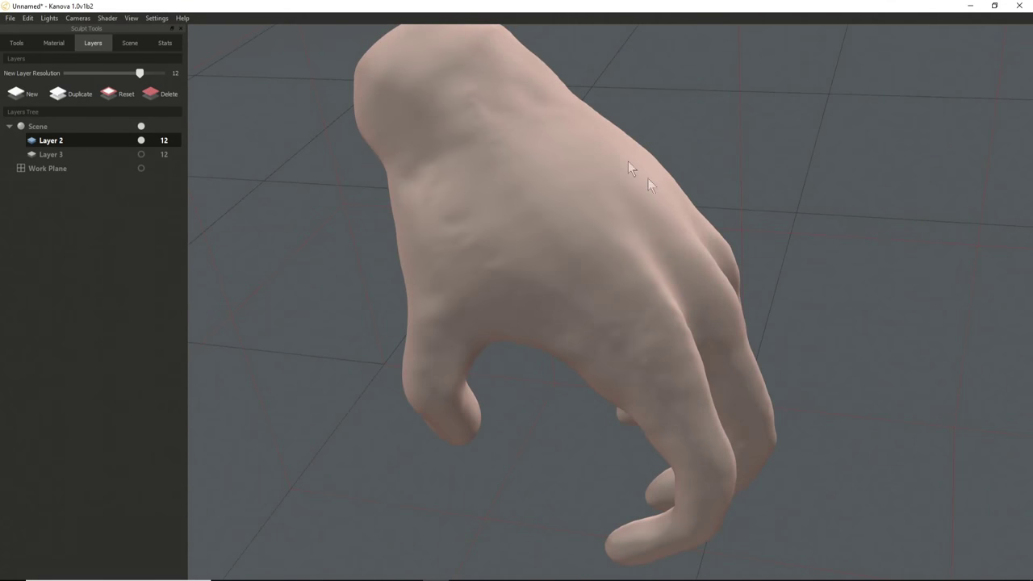
mouse_move(577, 119)
middle_down()
mouse_move(511, 417)
mouse_move(592, 128)
middle_up()
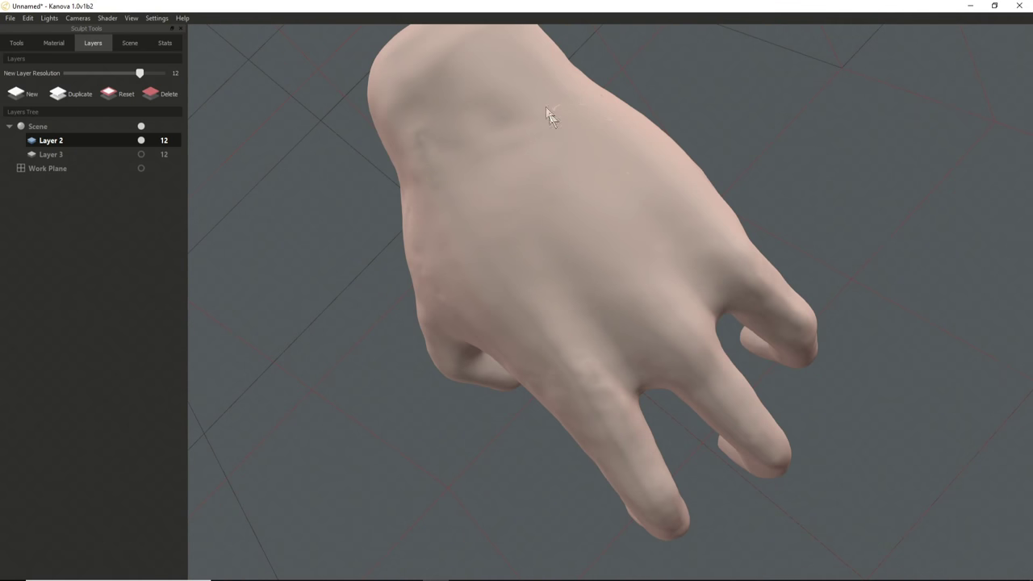
Examine the shape and bends of the fingers from the front, the palm side and close up.
middle_drag(673, 230, 620, 283)
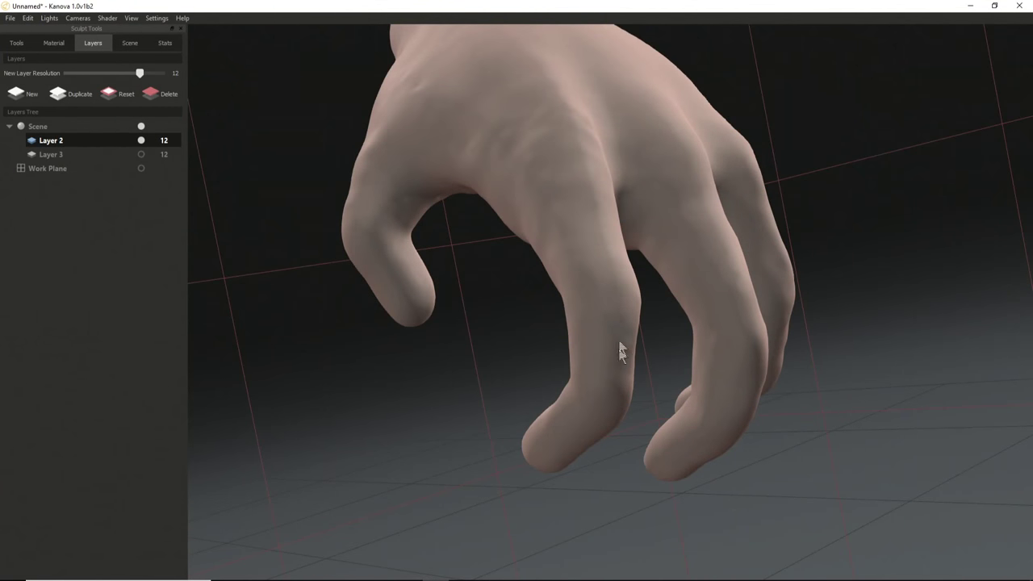
middle_drag(674, 312, 617, 278)
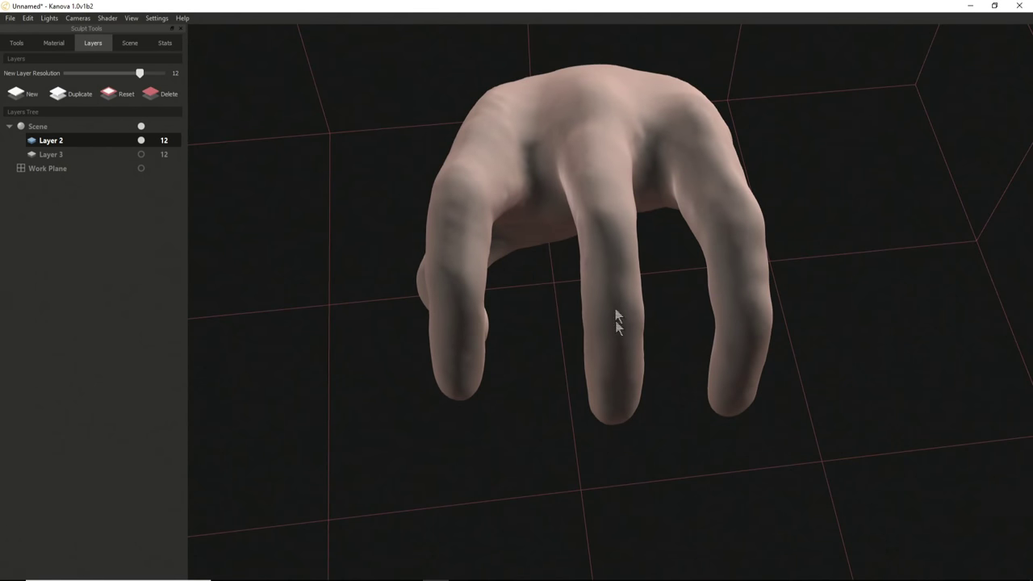
middle_drag(597, 280, 637, 276)
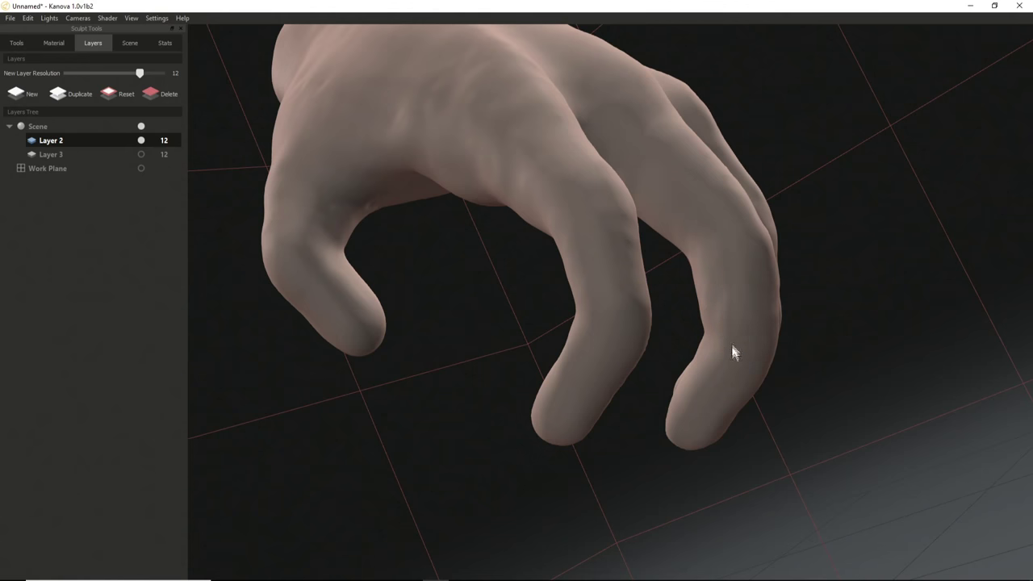
middle_drag(759, 341, 546, 299)
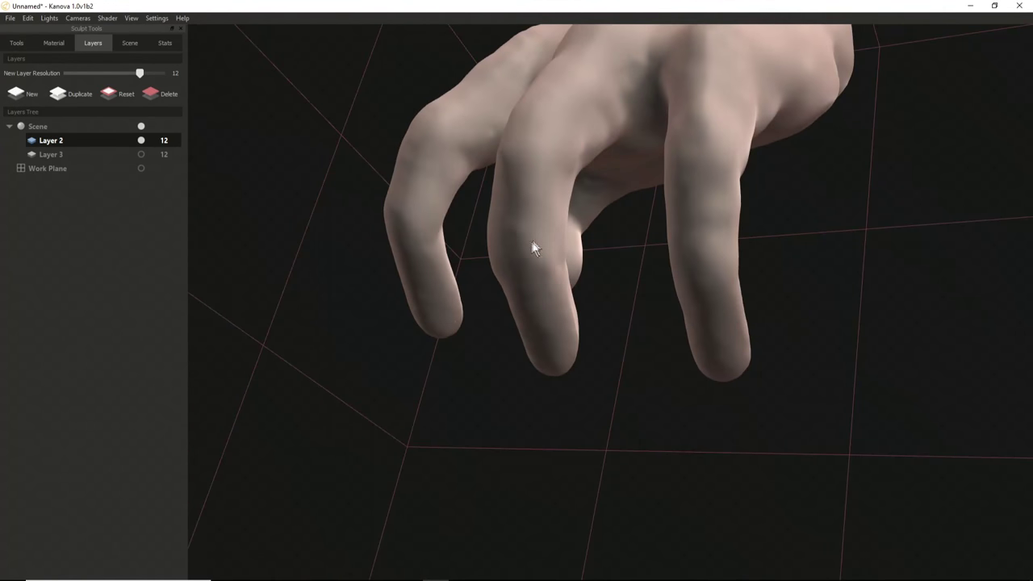
middle_drag(530, 154, 454, 238)
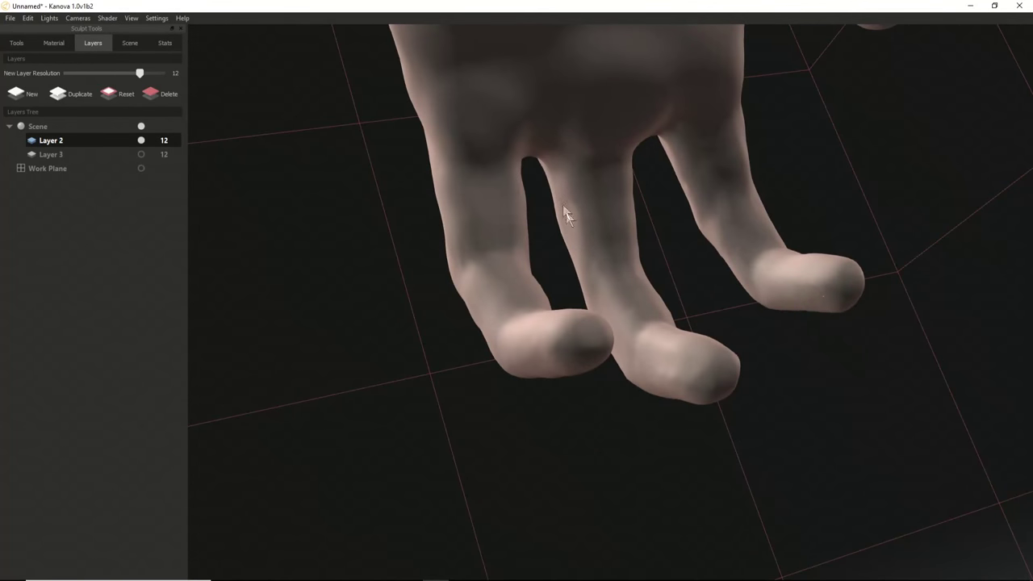
middle_drag(601, 304, 615, 329)
middle_drag(589, 288, 564, 239)
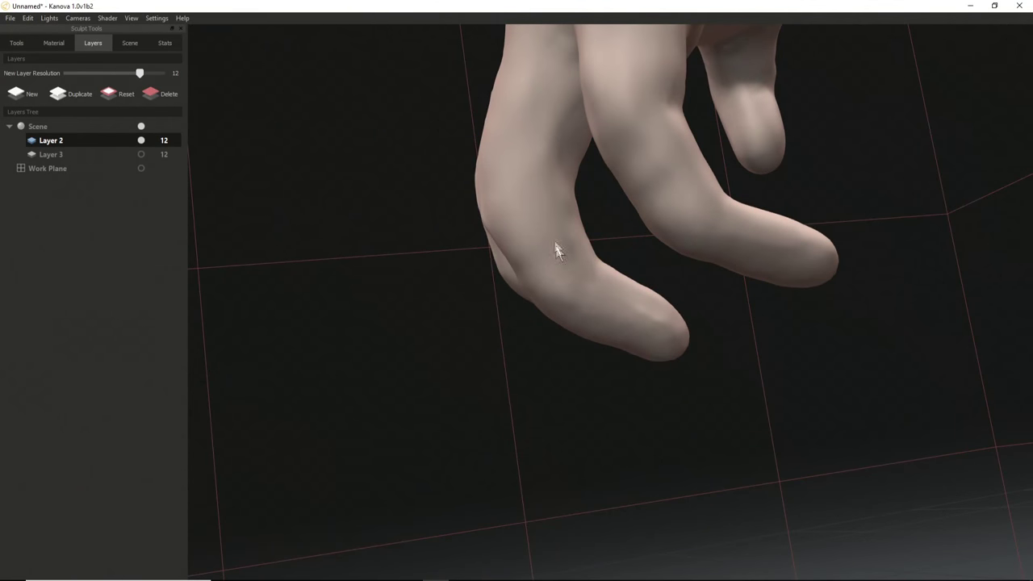
middle_drag(654, 341, 643, 295)
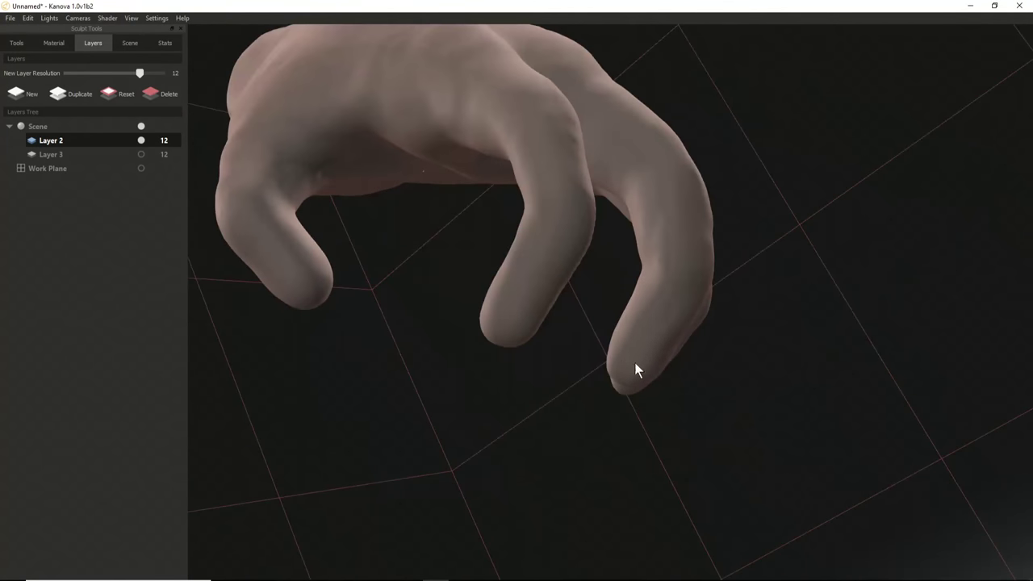
middle_drag(657, 347, 606, 297)
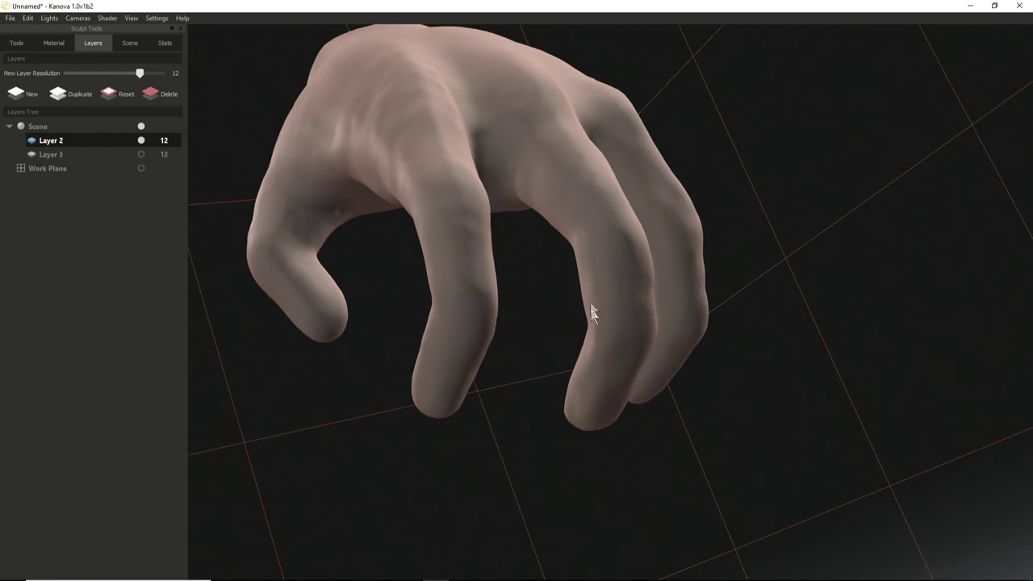
middle_drag(592, 315, 472, 341)
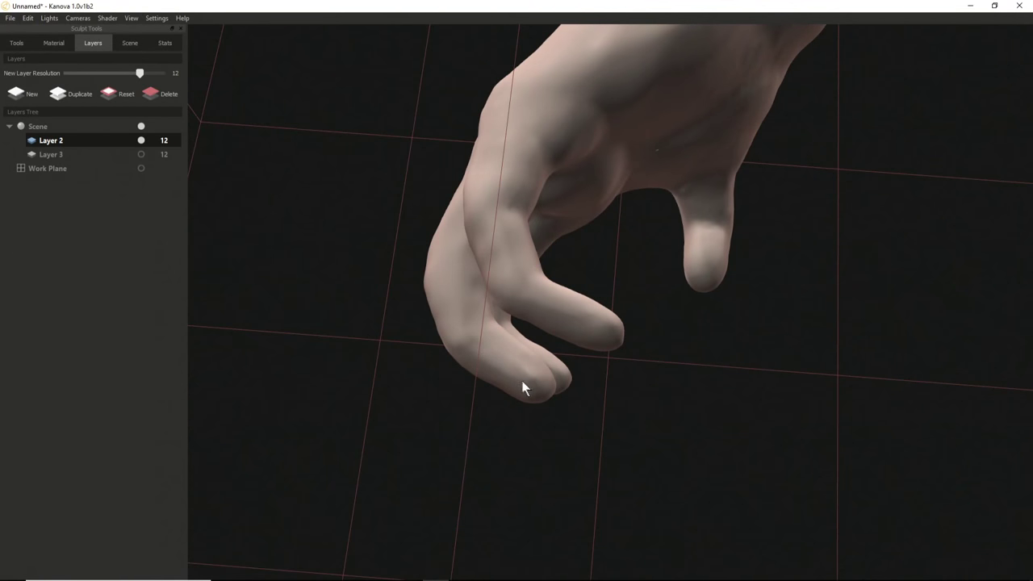
mouse_move(500, 271)
middle_down()
mouse_move(464, 321)
mouse_move(504, 270)
middle_up()
scroll(655, 310, up, 5)
middle_drag(668, 330, 595, 236)
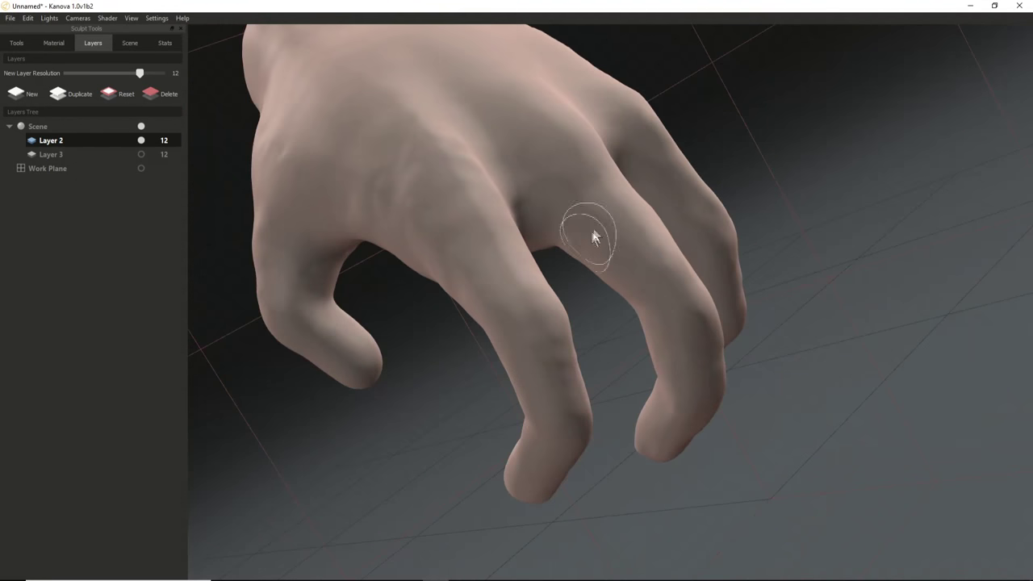
Sculpt on the finger's knuckle area and display the sculpting tools with their modifiers and settings.
click(659, 257)
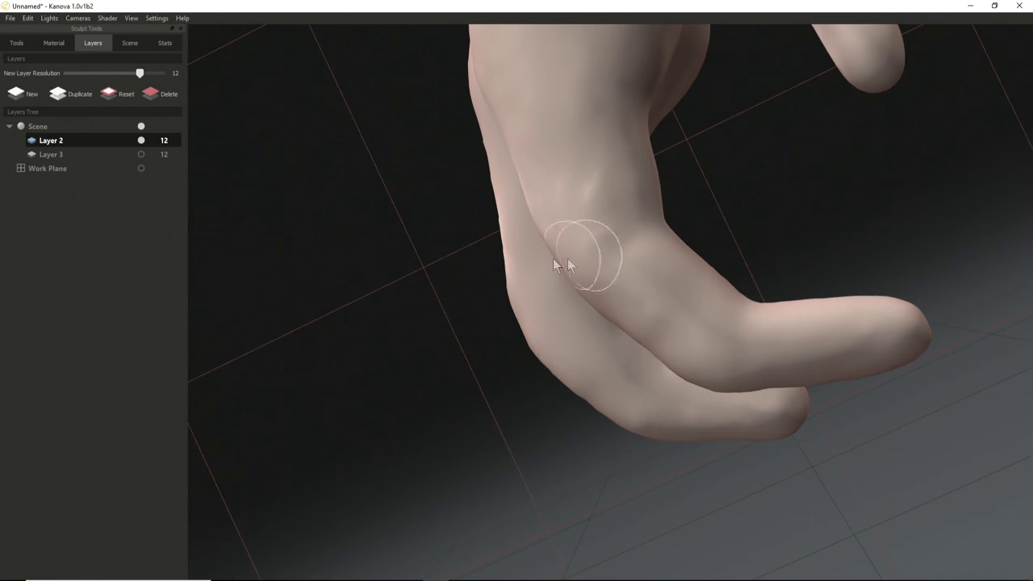
click(20, 45)
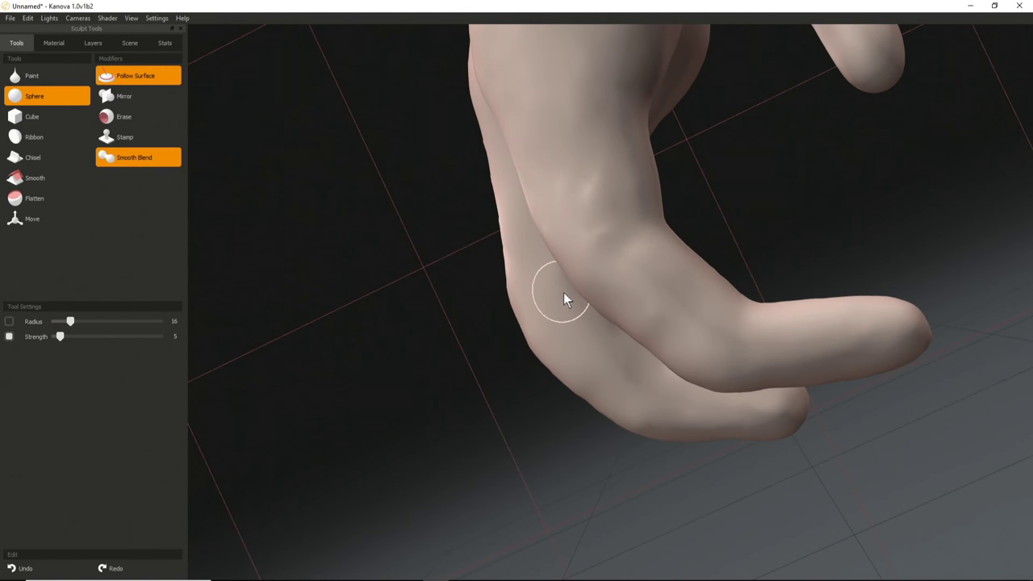
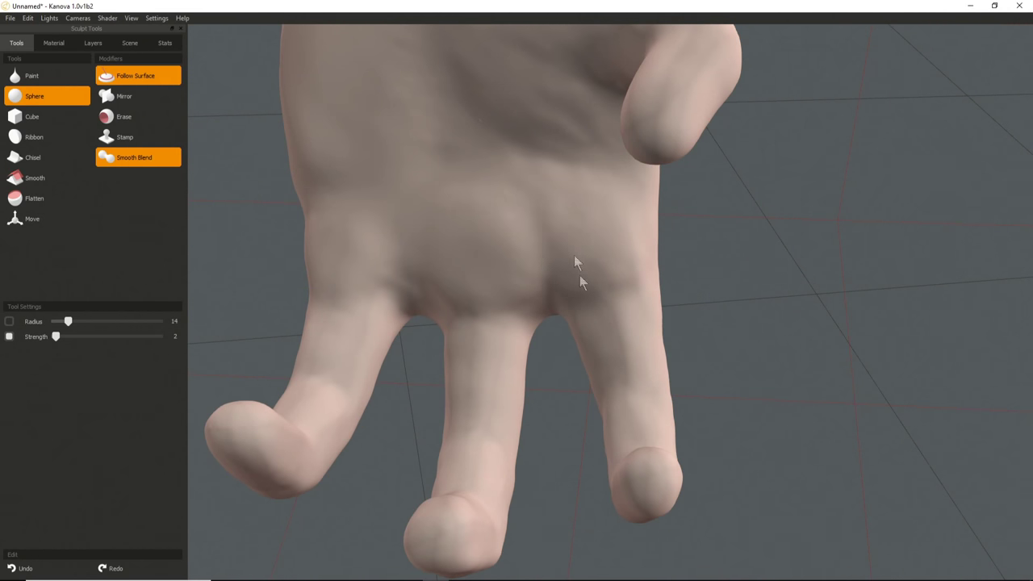
Build up a rounded palm pad at the base of the finger farthest from the thumb with the Sphere tool.
middle_drag(539, 263, 607, 261)
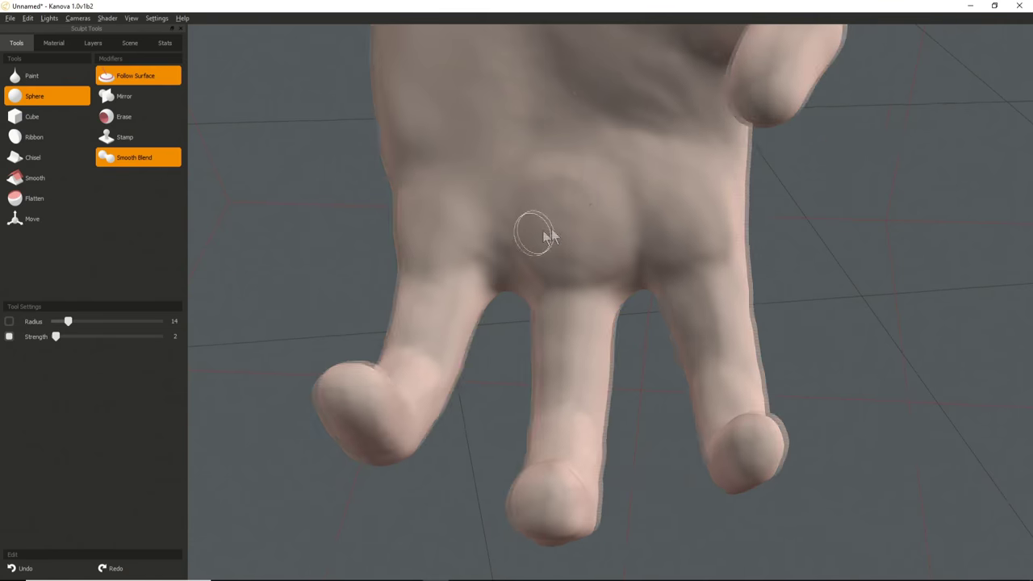
middle_drag(532, 240, 546, 281)
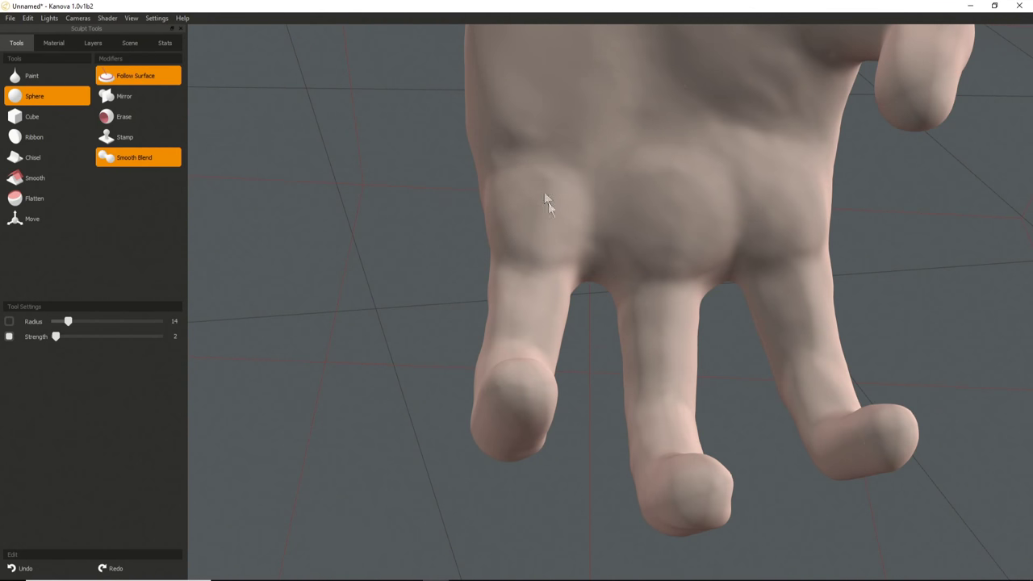
middle_drag(537, 233, 491, 369)
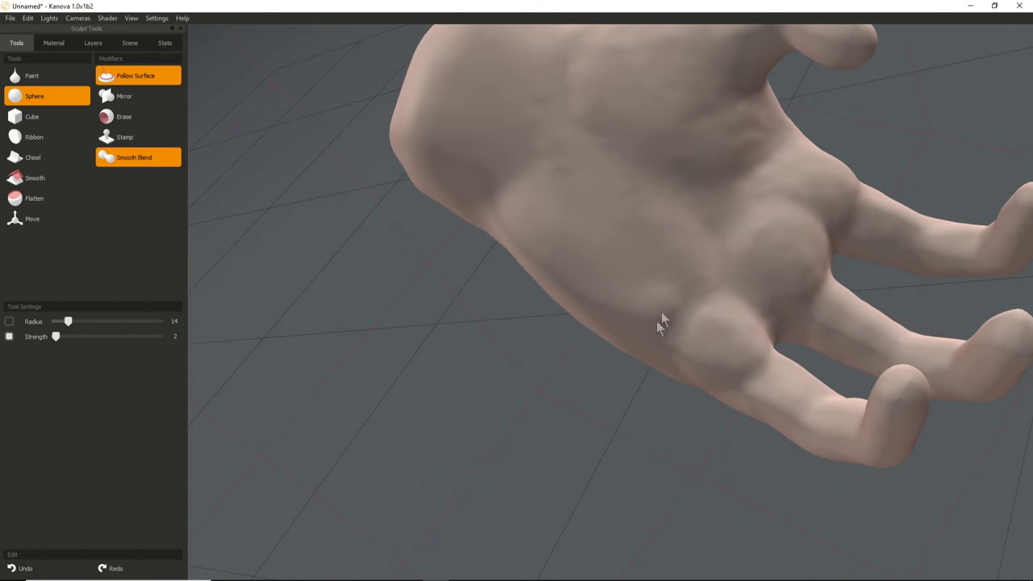
Raise the Sphere brush to radius 30 and strength 22 and fill out the palm along its outer edge.
middle_drag(670, 296, 659, 297)
key(bracketright)
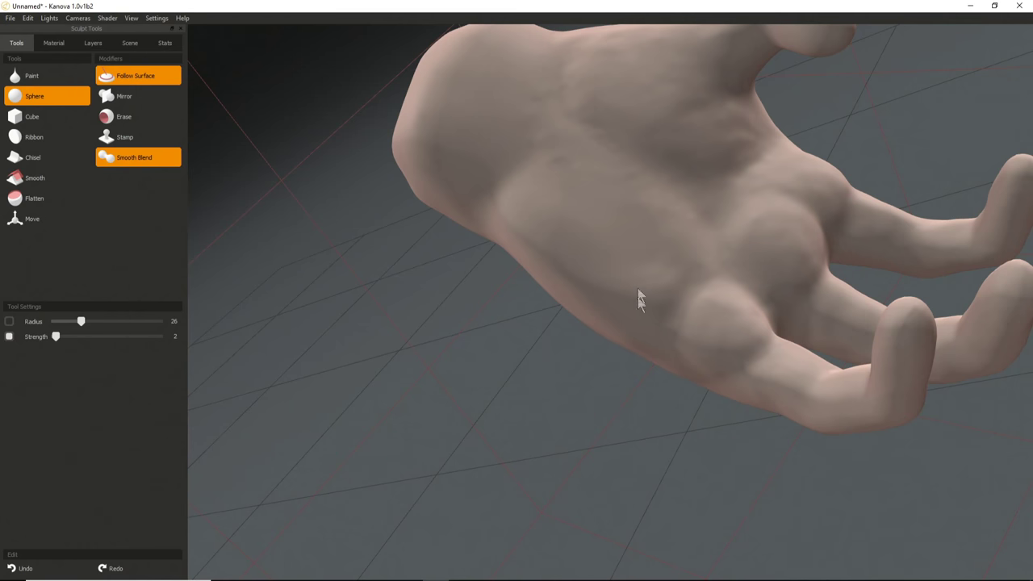
middle_drag(578, 348, 621, 273)
key(bracketright)
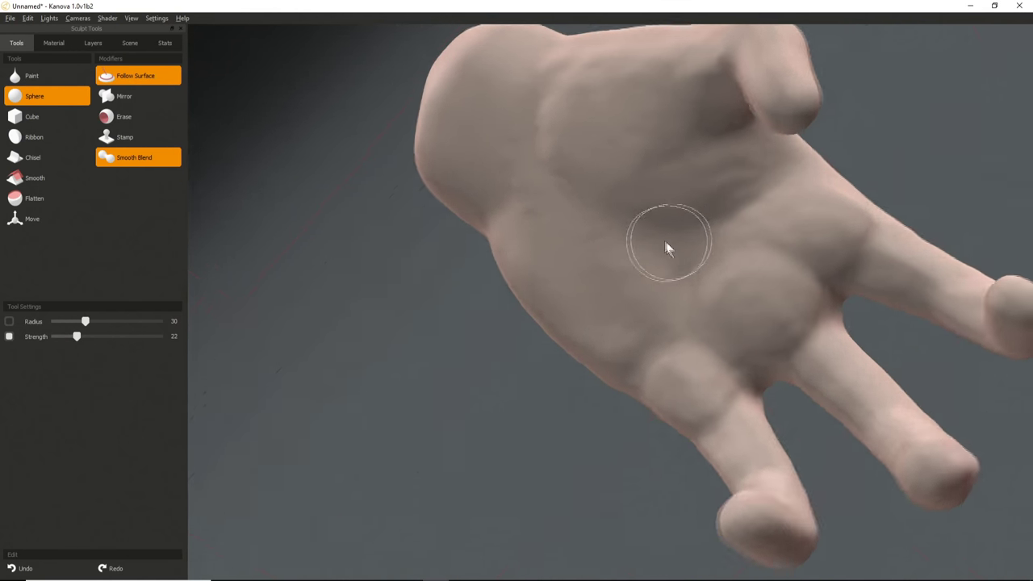
mouse_move(703, 183)
mouse_down()
mouse_move(712, 184)
mouse_move(678, 205)
mouse_move(592, 191)
mouse_up()
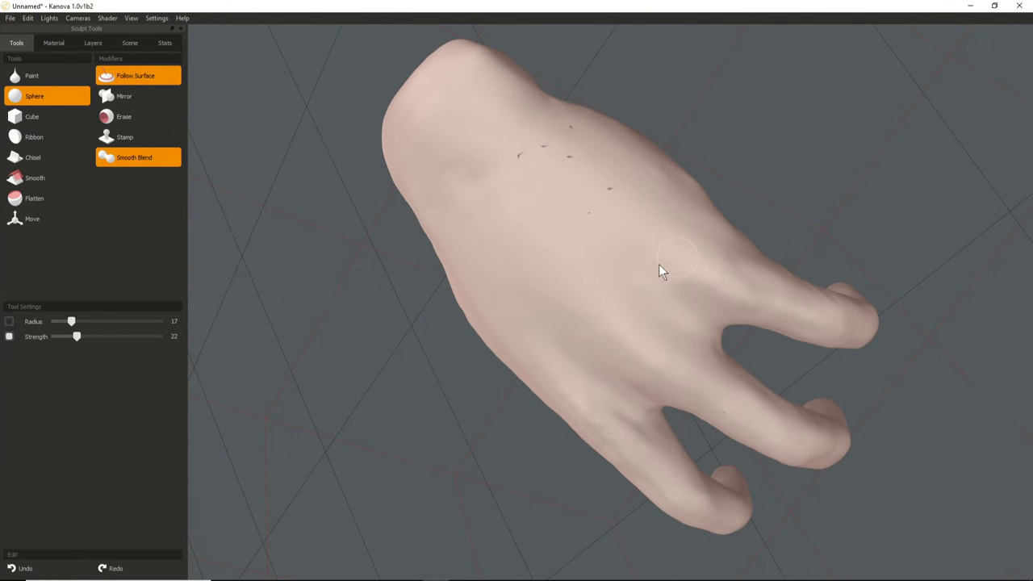
Set the Sphere brush strength to 6 and sculpt tendon ridges running from the knuckles toward the wrist on the back of the hand.
right_drag(644, 287, 620, 311)
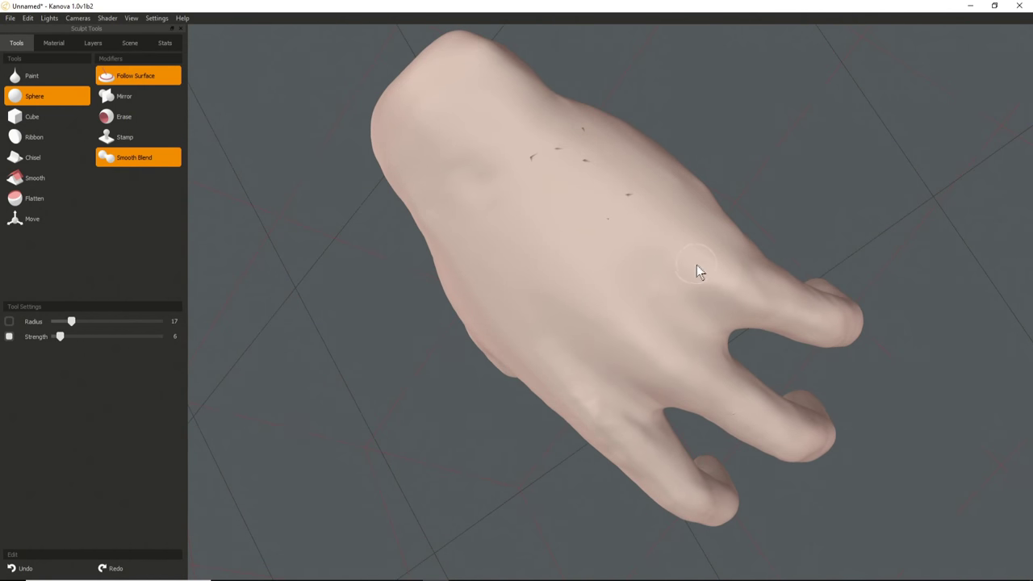
mouse_move(710, 278)
mouse_down()
mouse_move(558, 155)
mouse_move(659, 241)
mouse_move(649, 242)
mouse_up()
middle_drag(567, 322, 609, 347)
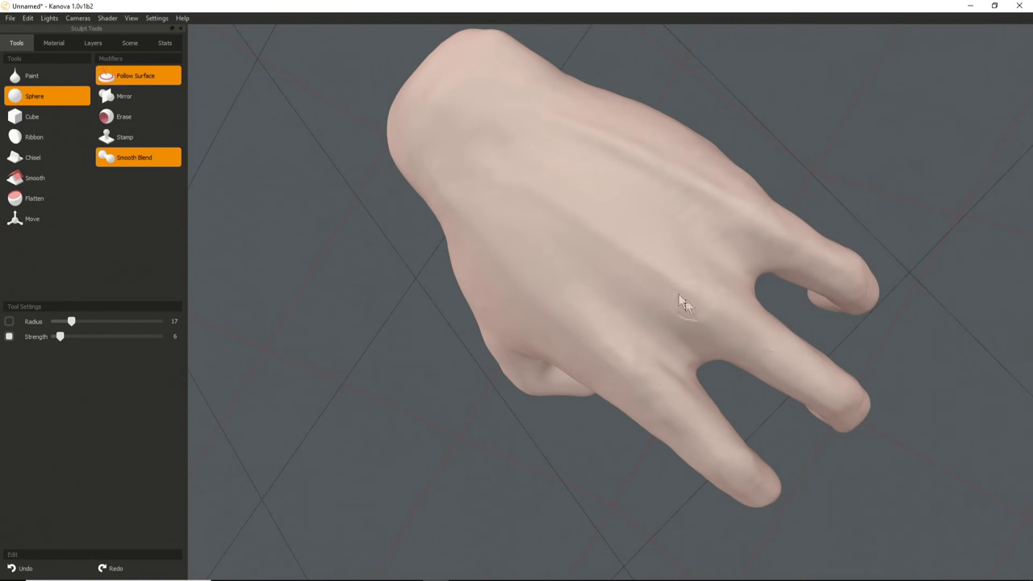
middle_drag(466, 144, 622, 272)
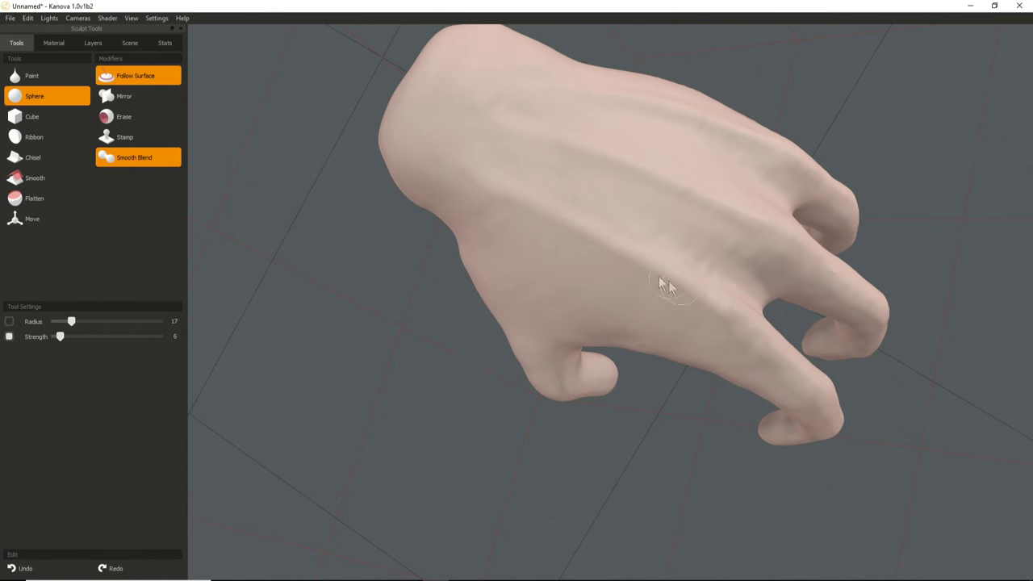
Soften the tendon ridges near the wrist and enlarge the Sphere brush radius to 33.
middle_drag(733, 324, 696, 285)
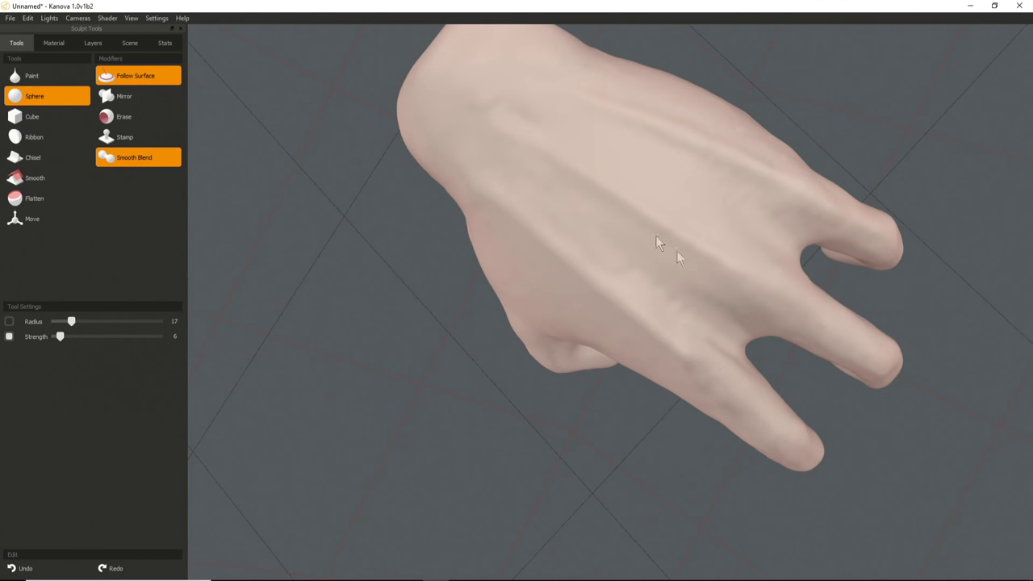
middle_drag(699, 270, 738, 302)
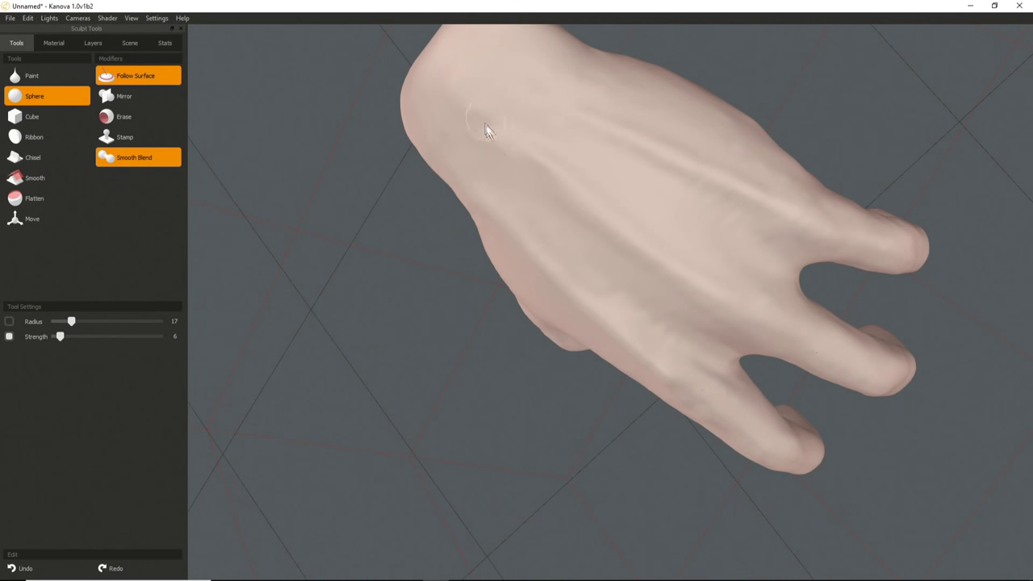
middle_drag(622, 385, 604, 249)
scroll(575, 203, up, 3)
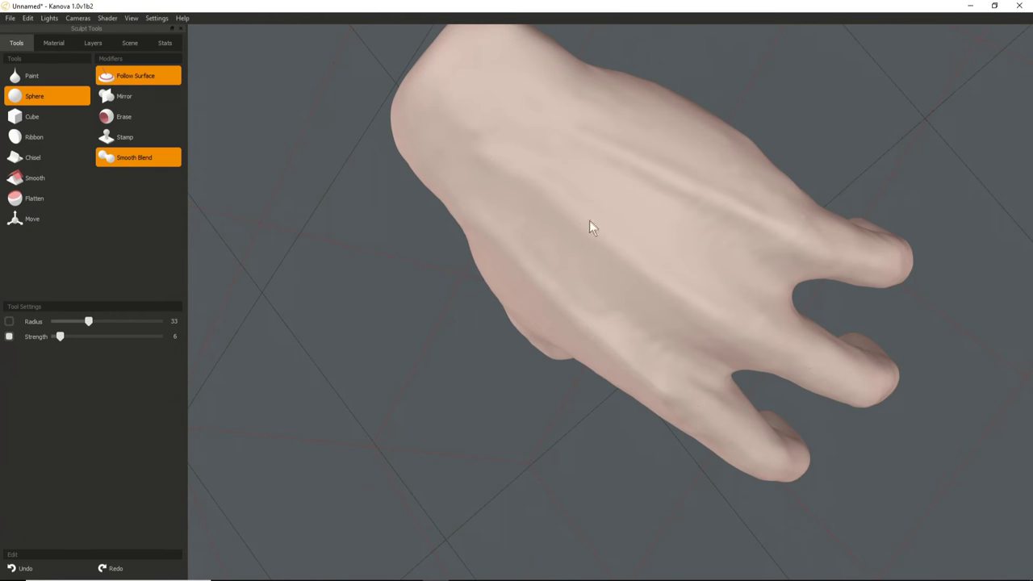
middle_drag(521, 404, 600, 276)
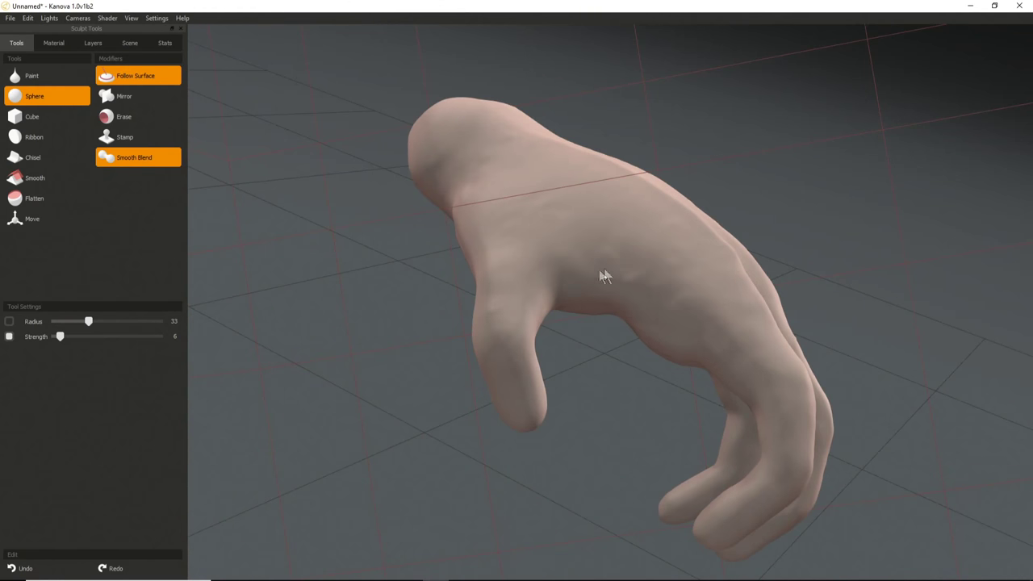
Reduce the Sphere brush radius to 14 and refine the finger joints and the gaps between the fingers on the back of the hand.
mouse_move(666, 258)
middle_down()
mouse_move(645, 392)
mouse_move(549, 384)
mouse_move(615, 376)
mouse_move(634, 346)
middle_up()
right_drag(634, 345, 597, 351)
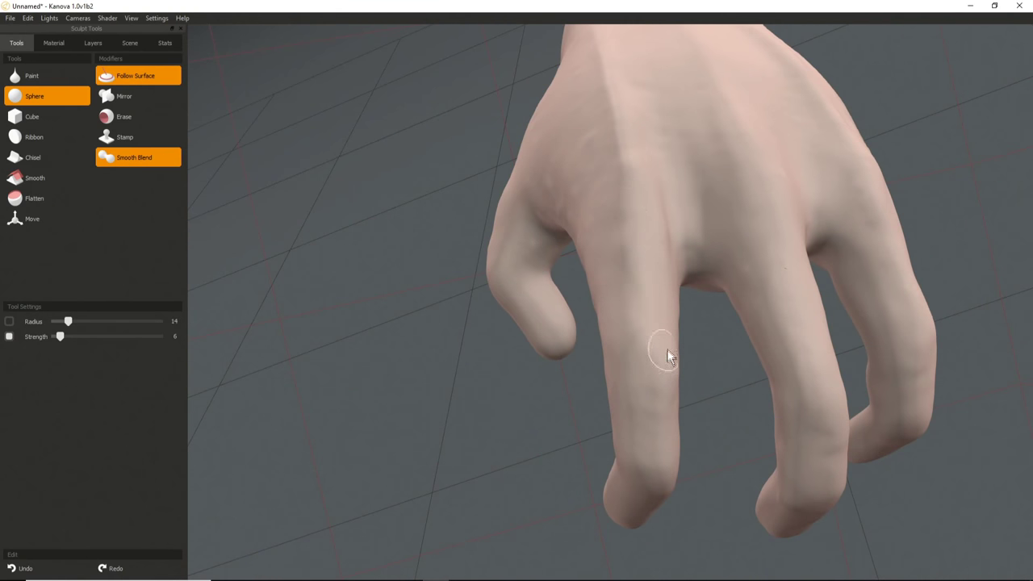
mouse_move(618, 358)
middle_down()
mouse_move(692, 320)
mouse_move(696, 301)
mouse_move(682, 284)
mouse_move(537, 380)
mouse_move(656, 313)
mouse_move(670, 353)
middle_up()
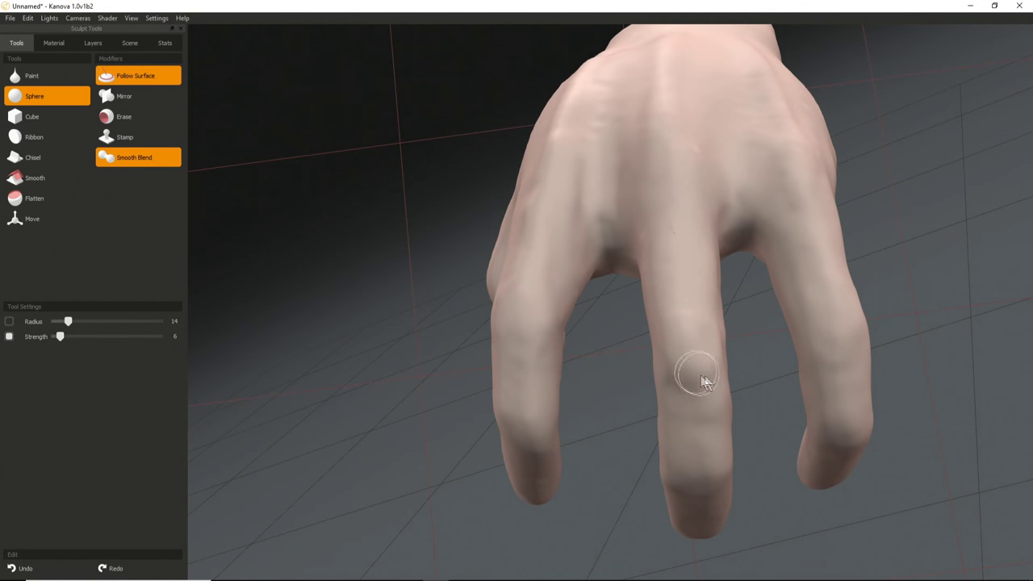
middle_drag(696, 352, 624, 368)
middle_drag(618, 307, 669, 336)
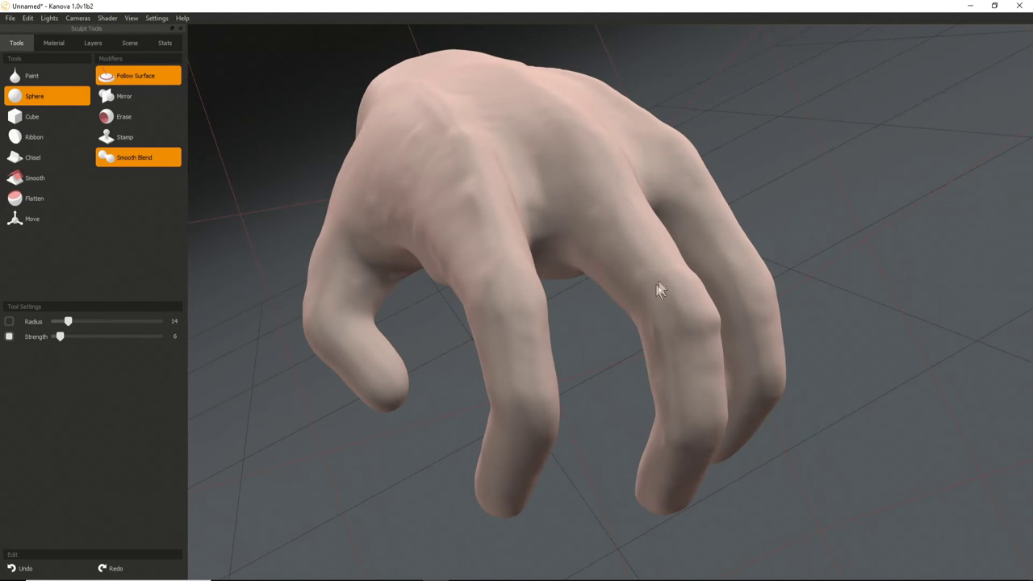
Set the Sphere brush radius to 21 and shape the knuckles and middle joints of the fingers from several sides.
middle_drag(696, 296, 520, 375)
scroll(591, 327, up, 3)
mouse_move(520, 311)
middle_down()
mouse_move(618, 334)
mouse_move(685, 315)
middle_up()
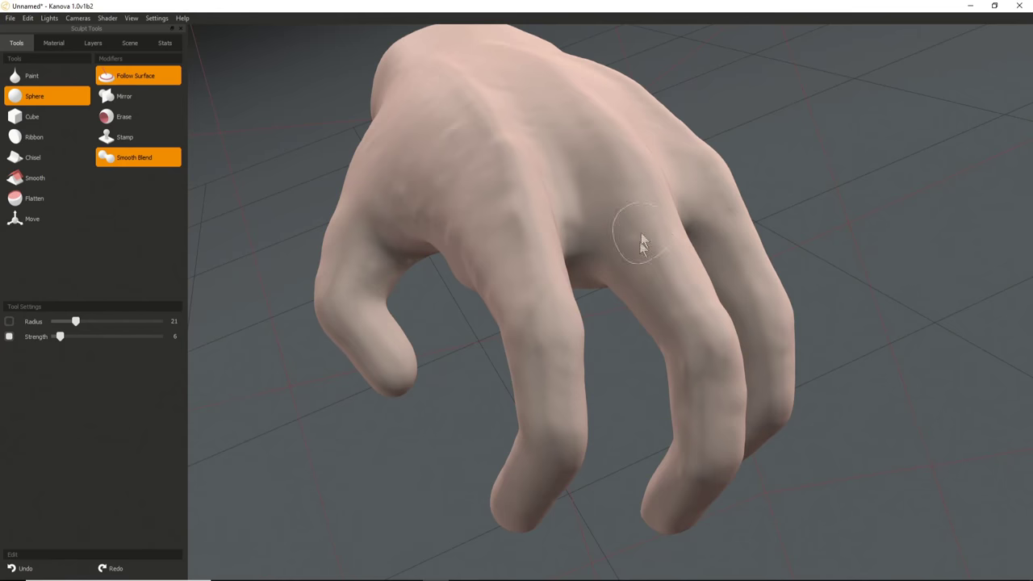
middle_drag(642, 243, 604, 350)
middle_drag(576, 196, 689, 270)
middle_drag(704, 324, 460, 307)
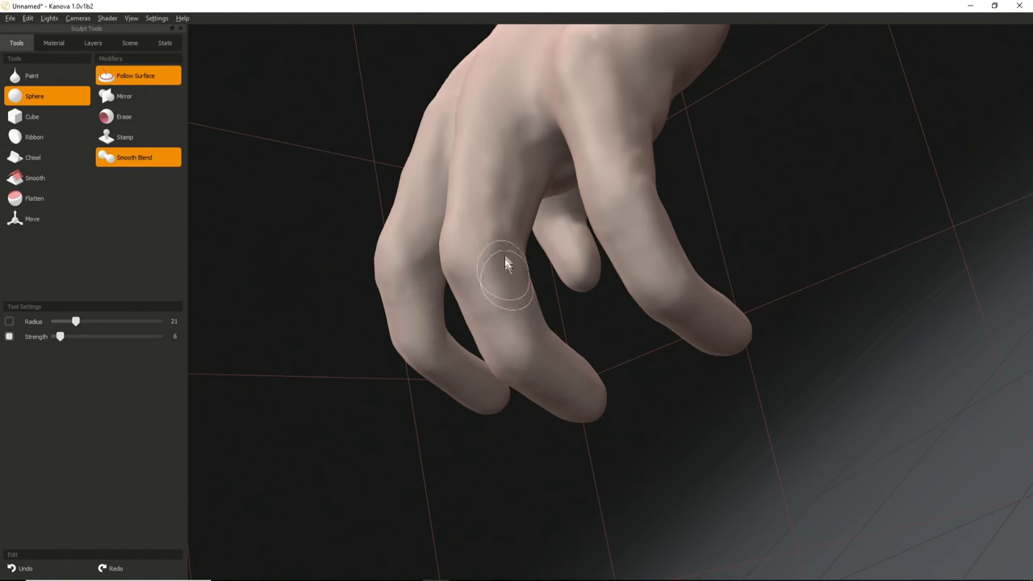
middle_drag(502, 267, 460, 277)
mouse_move(436, 214)
middle_down()
mouse_move(341, 374)
mouse_move(461, 318)
mouse_move(848, 314)
mouse_move(805, 305)
mouse_move(585, 361)
mouse_move(512, 242)
mouse_move(577, 284)
mouse_move(538, 278)
mouse_move(504, 201)
mouse_move(708, 213)
mouse_move(753, 506)
mouse_move(649, 369)
mouse_move(638, 412)
mouse_move(627, 302)
mouse_move(455, 339)
mouse_move(501, 316)
mouse_move(508, 283)
middle_up()
Set the Sphere brush radius to 19 and shape the transition between the palm pads and the finger bases.
mouse_move(501, 179)
right_down()
mouse_move(467, 197)
mouse_move(477, 202)
right_up()
mouse_move(477, 208)
middle_down()
mouse_move(552, 270)
mouse_move(592, 215)
mouse_move(521, 298)
mouse_move(547, 258)
mouse_move(531, 235)
mouse_move(548, 315)
middle_up()
right_drag(549, 315, 562, 340)
drag(562, 339, 599, 356)
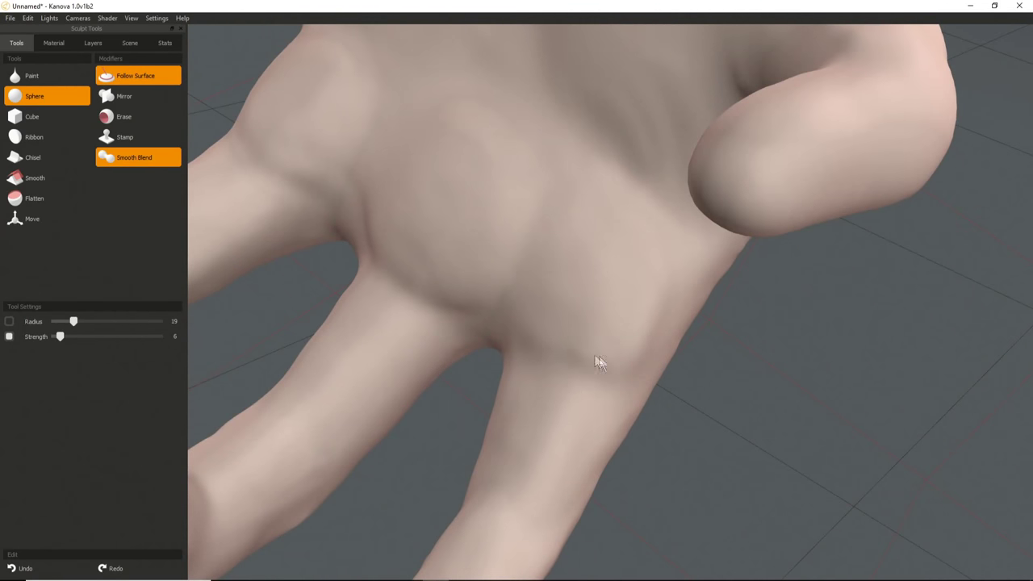
middle_drag(548, 342, 570, 225)
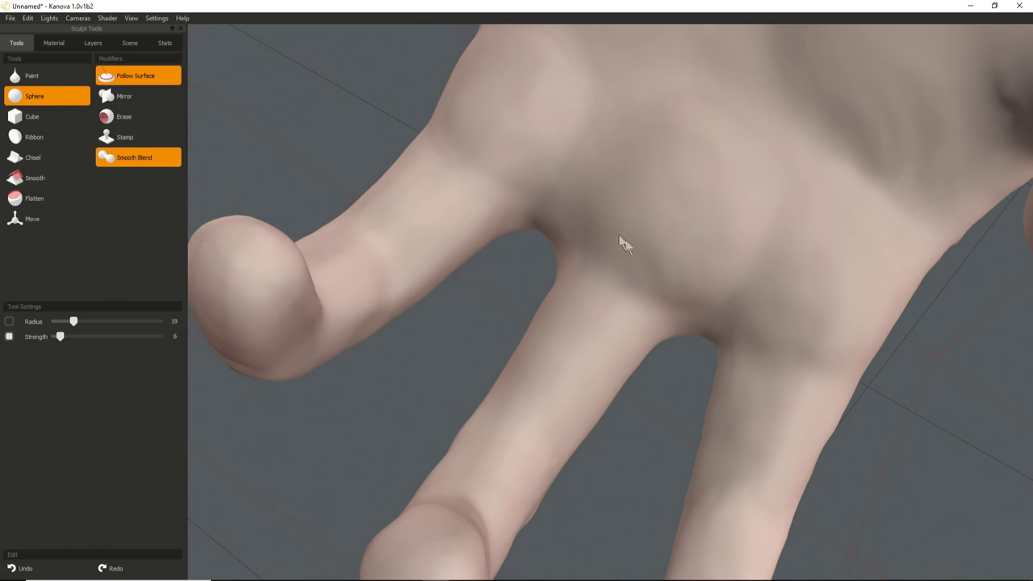
Reduce the Sphere brush radius to 5 and carve thin creases across the bases of the index and middle fingers.
scroll(582, 265, down, 3)
mouse_move(583, 265)
middle_down()
mouse_move(666, 291)
mouse_move(607, 335)
middle_up()
scroll(608, 336, up, 3)
right_drag(655, 279, 628, 282)
mouse_move(628, 281)
middle_down()
mouse_move(591, 258)
mouse_move(603, 212)
middle_up()
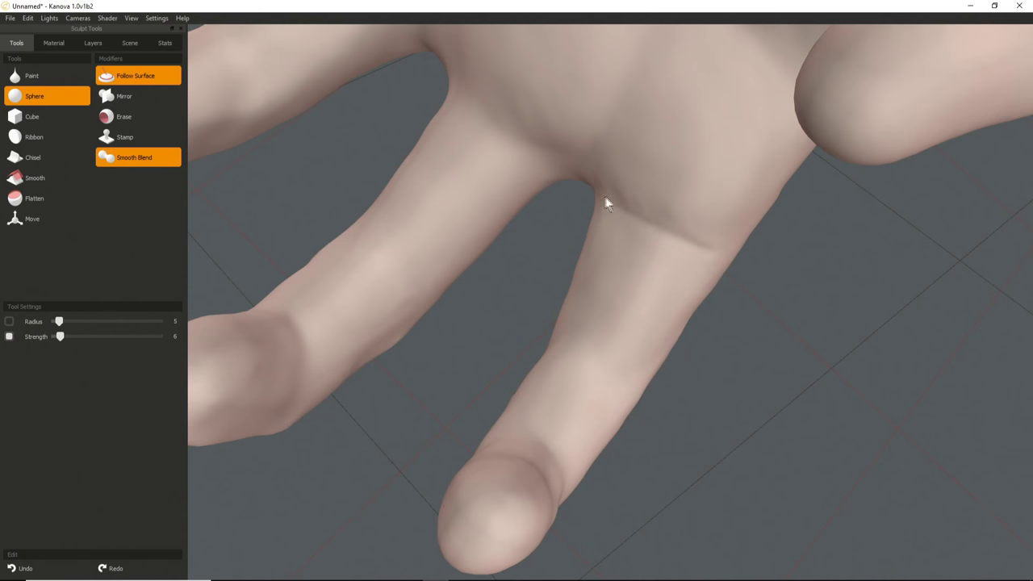
middle_drag(673, 236, 565, 254)
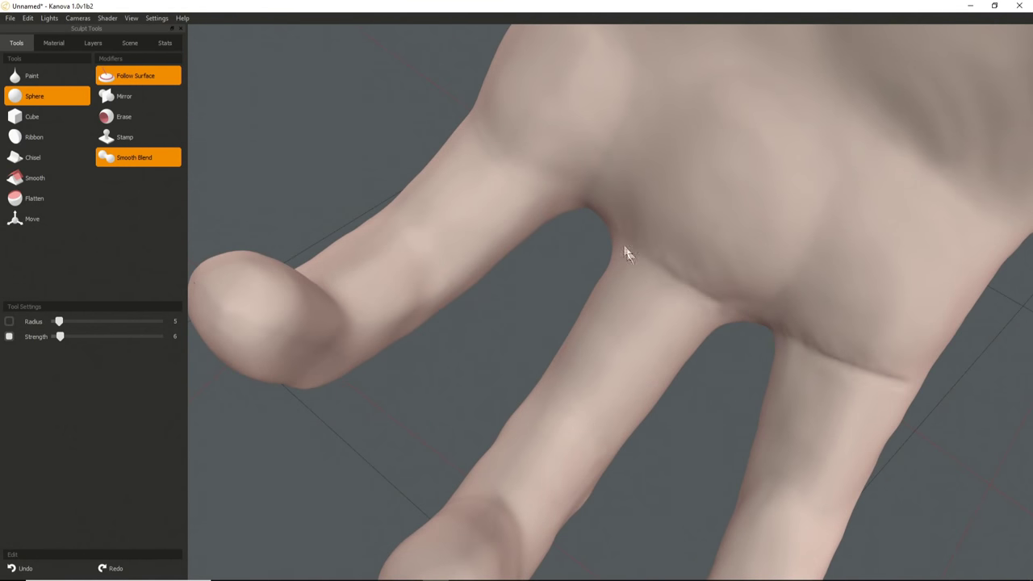
Raise the Sphere brush radius to 8 and build up the palm pad along the crease of the middle finger.
key(bracketright)
key(bracketright)
key(bracketright)
key(bracketright)
key(bracketright)
key(bracketright)
scroll(639, 249, down, 3)
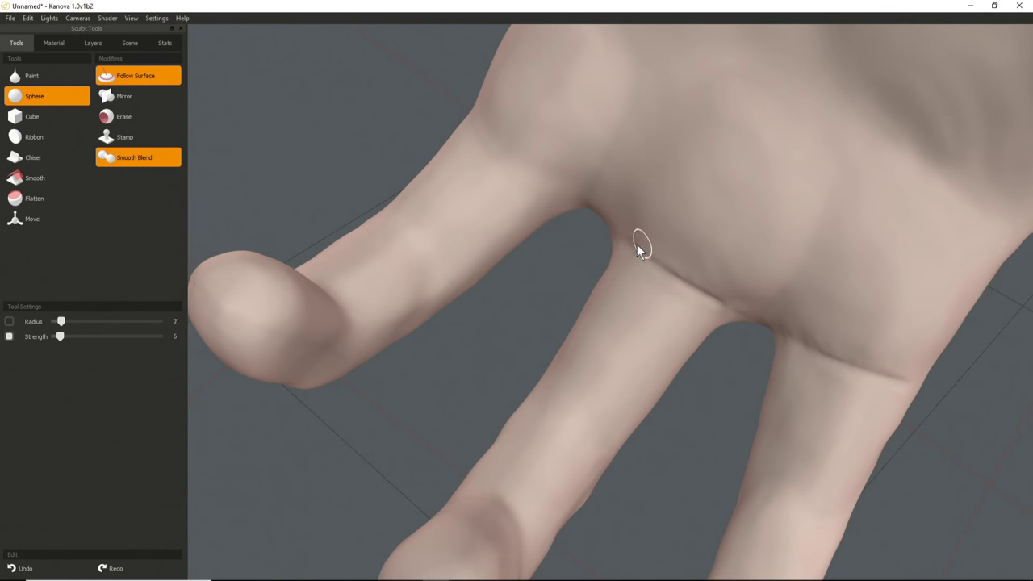
mouse_move(632, 232)
mouse_down()
mouse_move(724, 300)
mouse_move(698, 264)
mouse_move(655, 246)
mouse_move(743, 297)
mouse_up()
drag(696, 260, 728, 273)
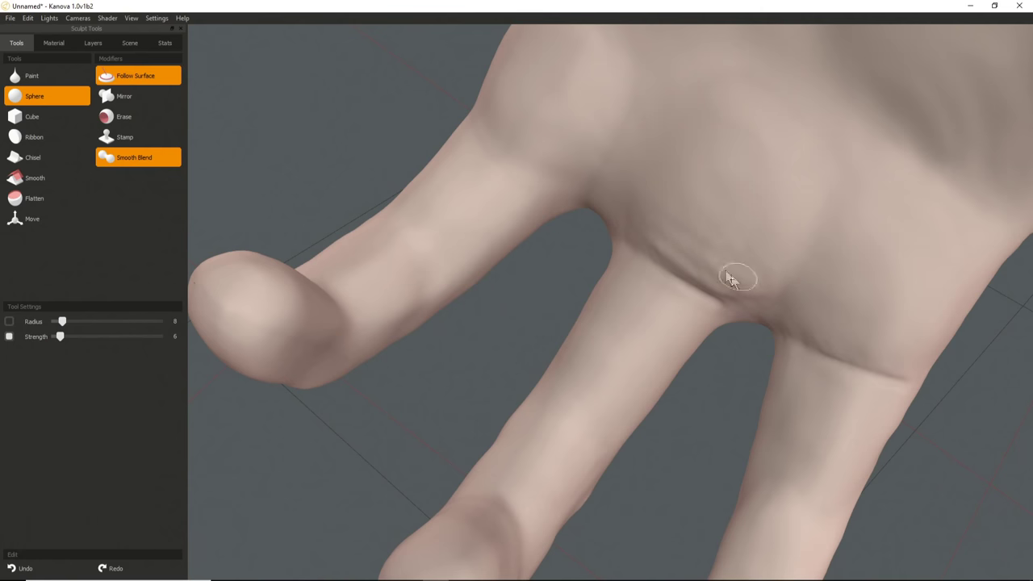
mouse_move(644, 204)
mouse_down()
mouse_move(742, 274)
mouse_move(752, 270)
mouse_move(700, 252)
mouse_up()
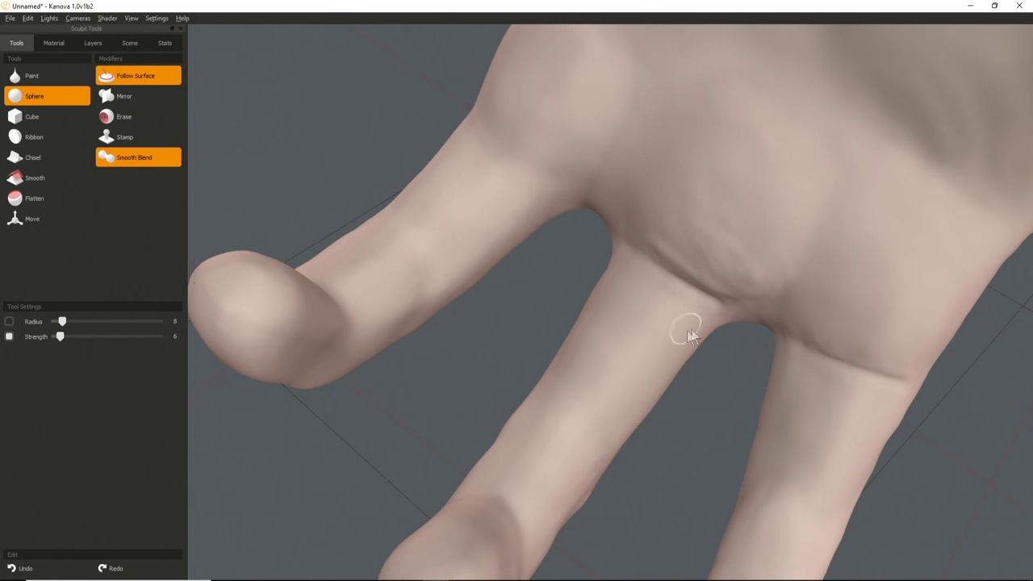
Enlarge the Sphere brush radius to 21 and blend the middle and index finger pads into the palm.
middle_drag(686, 327, 672, 258)
scroll(666, 254, up, 10)
drag(667, 231, 726, 269)
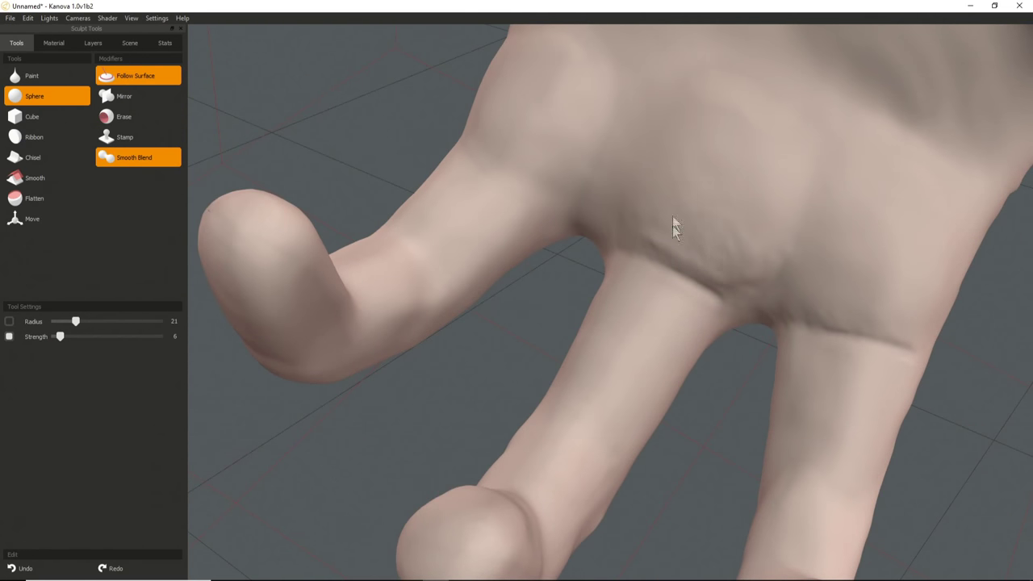
drag(743, 241, 749, 257)
middle_drag(691, 219, 698, 192)
drag(785, 279, 884, 313)
mouse_move(674, 316)
middle_down()
mouse_move(586, 373)
mouse_move(671, 339)
mouse_move(626, 366)
mouse_move(668, 261)
mouse_move(666, 279)
mouse_move(646, 261)
middle_up()
Reduce the Sphere brush radius to 5 and carve a crease at the base of the finger farthest from the thumb.
scroll(669, 260, down, 10)
scroll(676, 265, down, 1)
scroll(639, 225, up, 3)
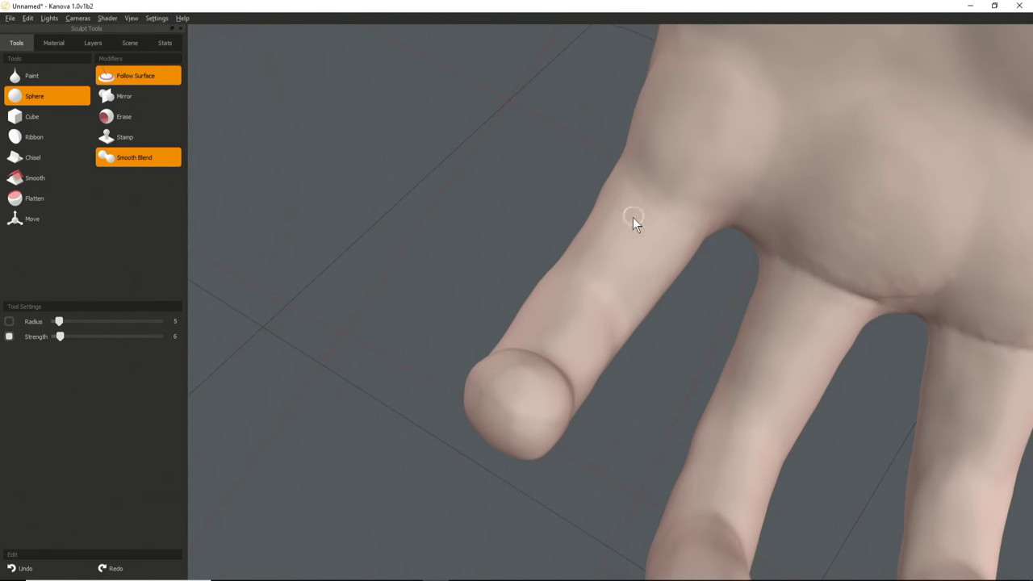
middle_drag(635, 219, 631, 183)
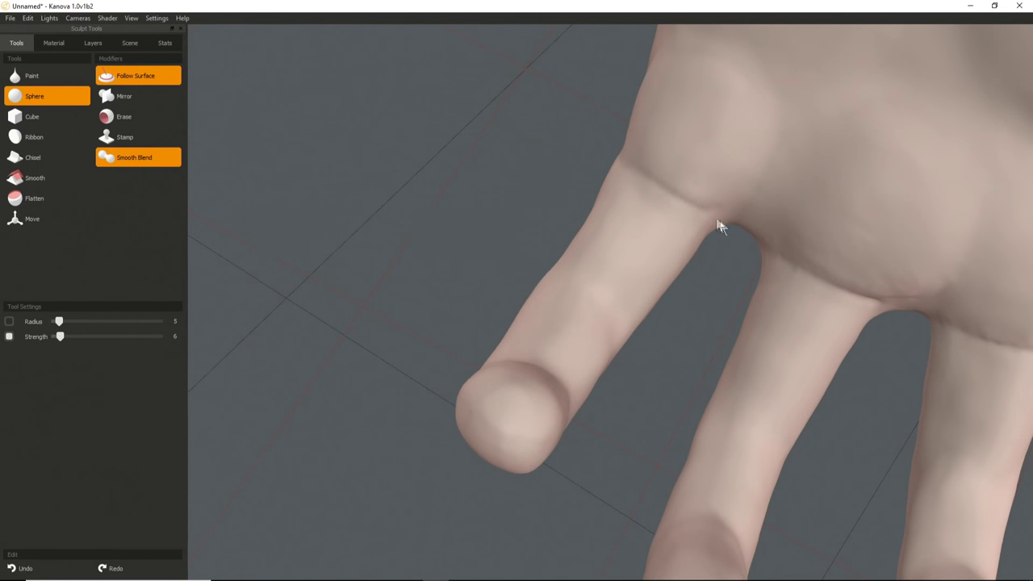
middle_drag(724, 226, 654, 185)
Set the Sphere brush radius to 8 and build up the palm pad above the crease of the finger farthest from the thumb.
scroll(654, 181, up, 3)
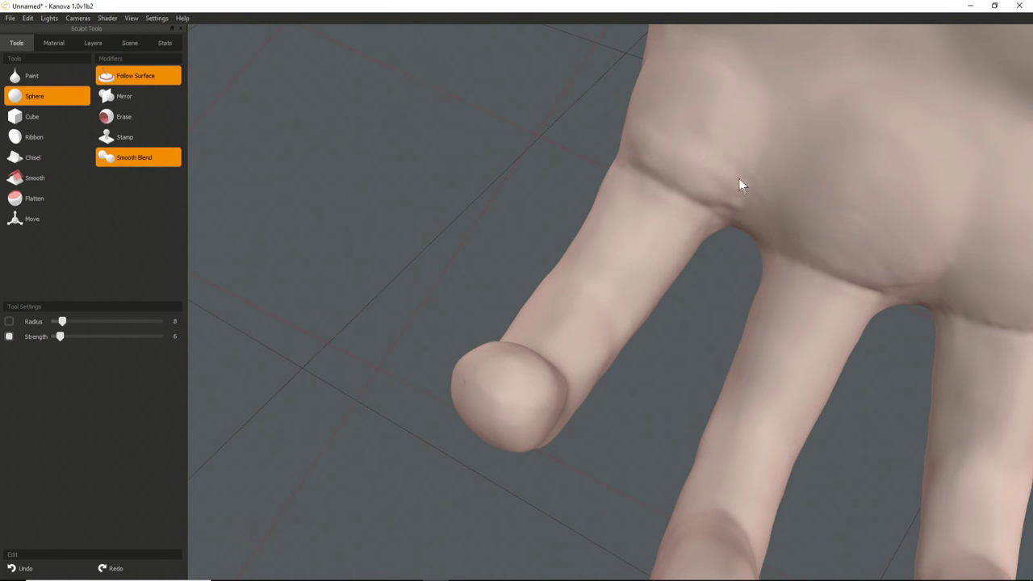
mouse_move(702, 109)
mouse_down()
mouse_move(728, 99)
mouse_move(755, 139)
mouse_move(738, 117)
mouse_move(732, 162)
mouse_up()
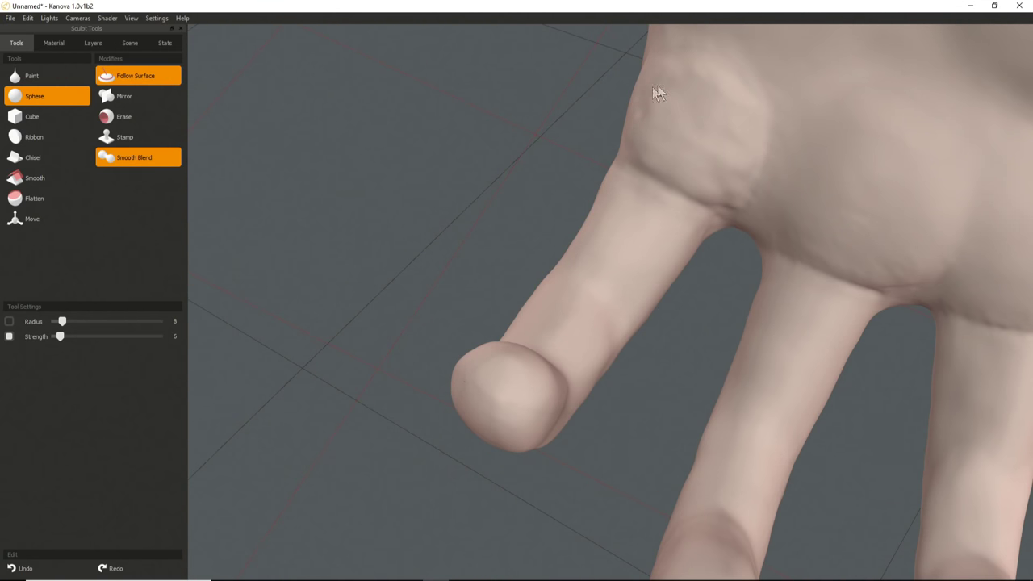
alt+drag(666, 145, 754, 299)
alt+drag(671, 103, 582, 248)
Raise the Sphere brush radius to 23 and blend the finger pads into the palm and its outer edge.
key(bracketright)
key(bracketright)
key(bracketright)
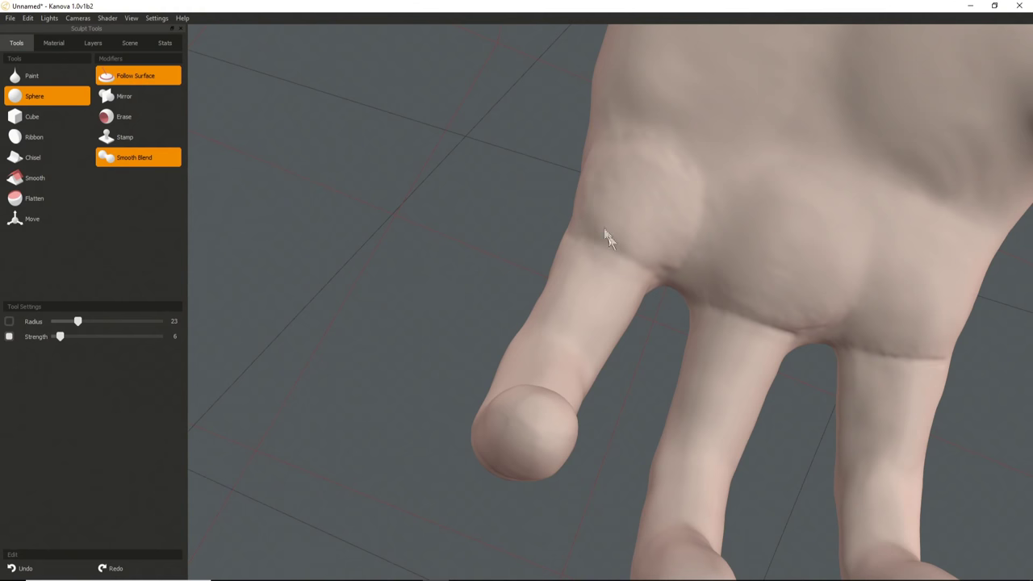
scroll(491, 305, down, 3)
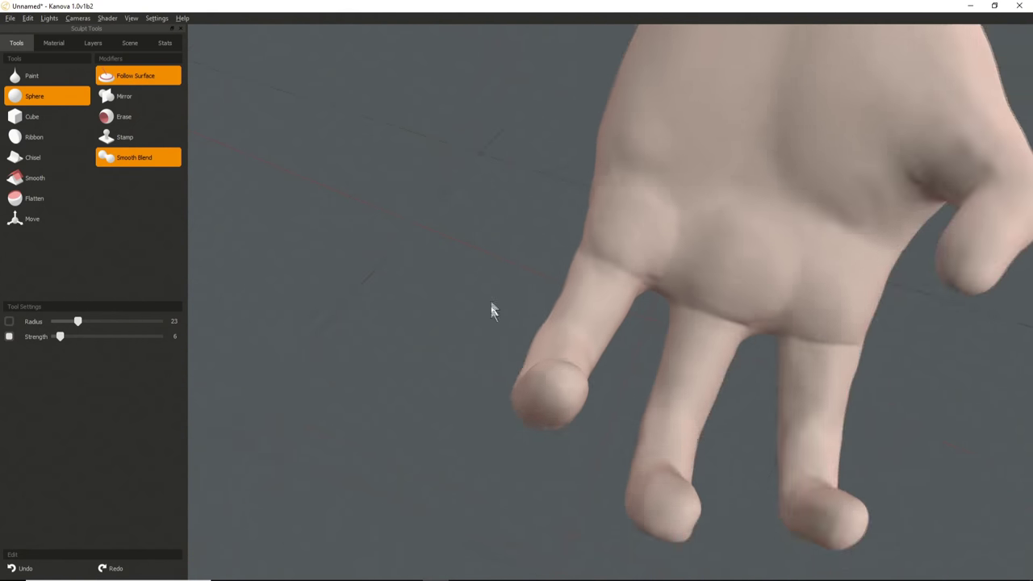
drag(492, 304, 840, 246)
middle_drag(842, 252, 490, 329)
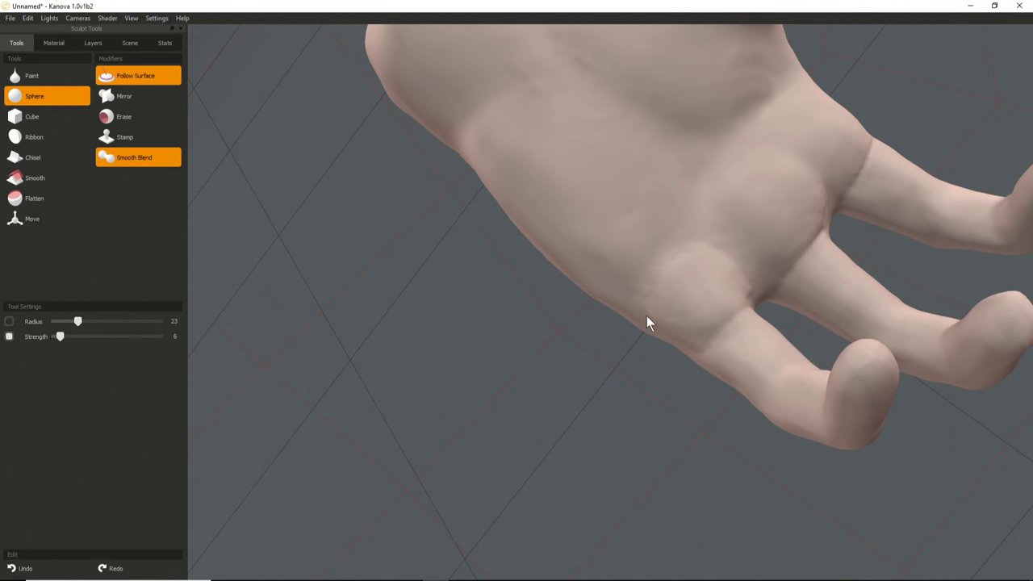
middle_drag(627, 323, 696, 260)
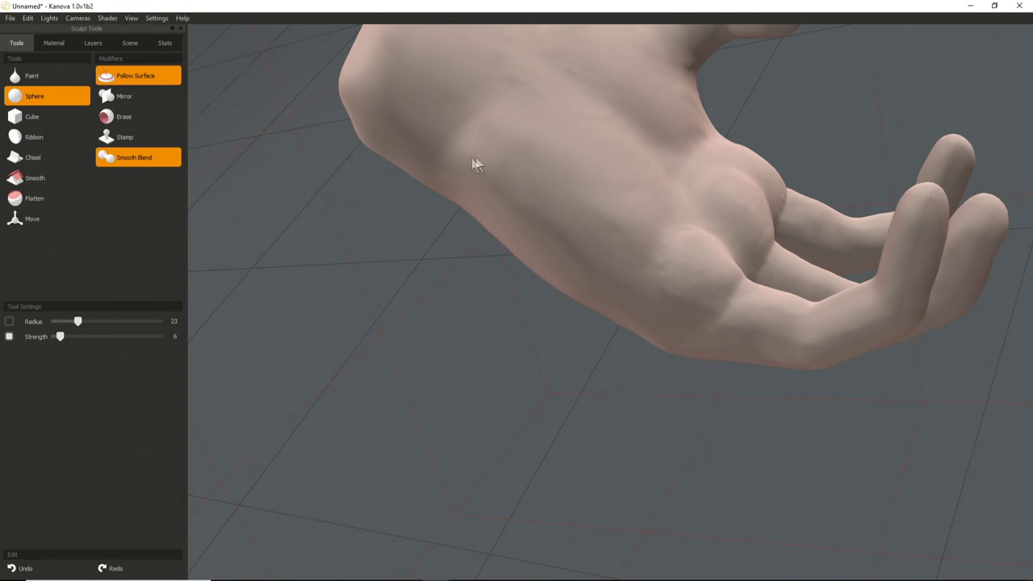
middle_drag(539, 137, 613, 271)
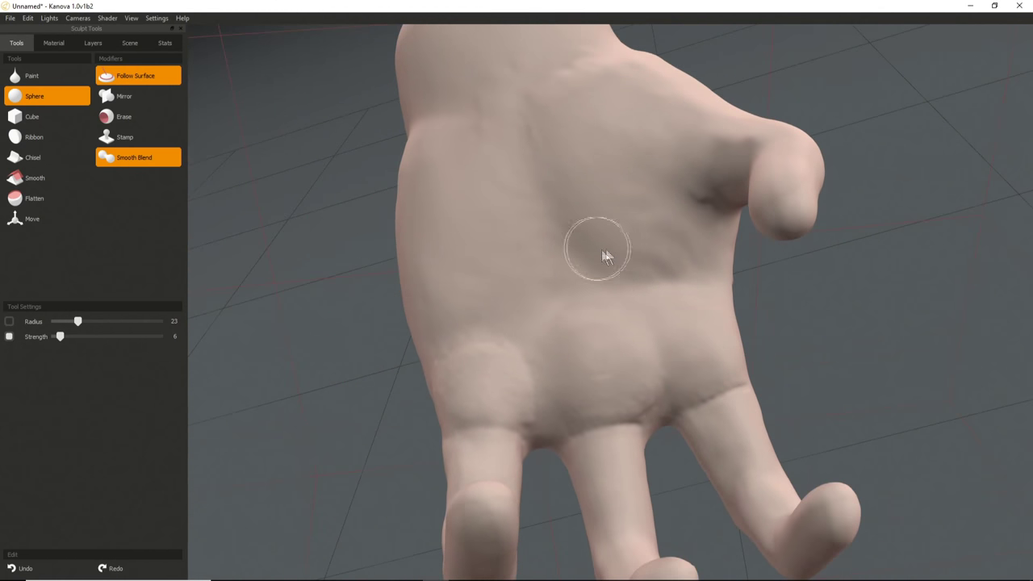
Set the Sphere brush radius to 13 and sculpt a fold of skin along the web between the thumb and index finger.
middle_drag(664, 231, 467, 298)
mouse_move(484, 455)
middle_down()
mouse_move(535, 231)
mouse_move(452, 339)
mouse_move(567, 352)
mouse_move(557, 292)
mouse_move(577, 231)
middle_up()
right_drag(572, 235, 552, 244)
mouse_move(547, 242)
mouse_down()
mouse_move(615, 258)
mouse_move(526, 243)
mouse_move(605, 244)
mouse_up()
mouse_move(595, 262)
middle_down()
mouse_move(578, 372)
mouse_move(542, 305)
middle_up()
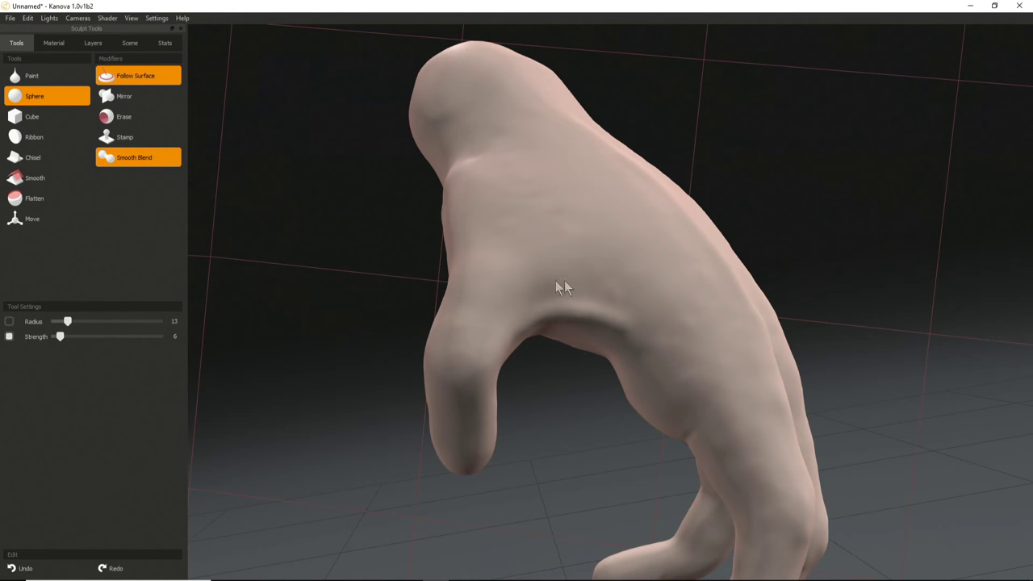
middle_drag(664, 325, 604, 290)
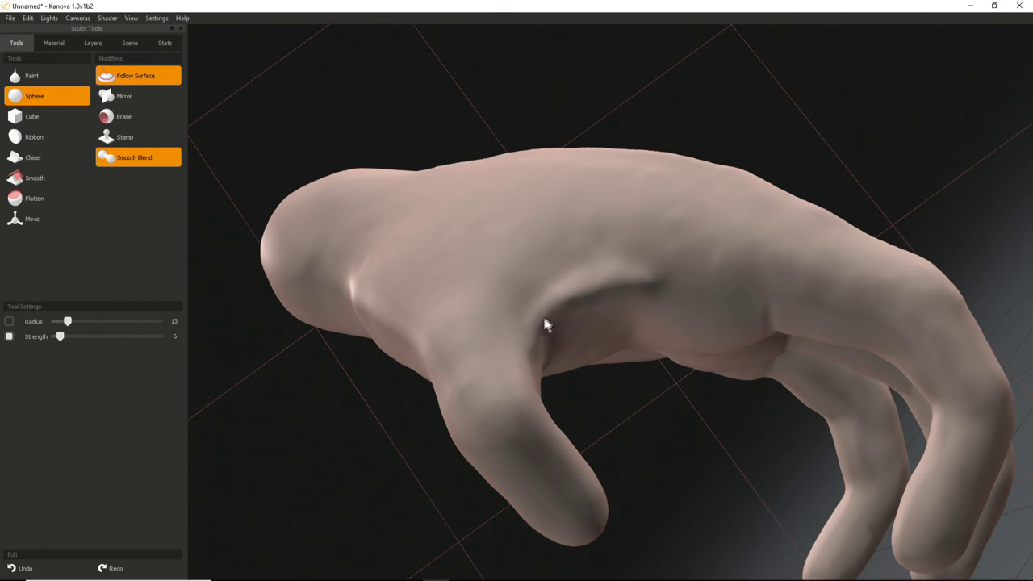
middle_drag(549, 319, 567, 390)
Blend the thumb web with the Sphere brush at radius 19, and even out the palm at radius 31.
scroll(569, 387, up, 3)
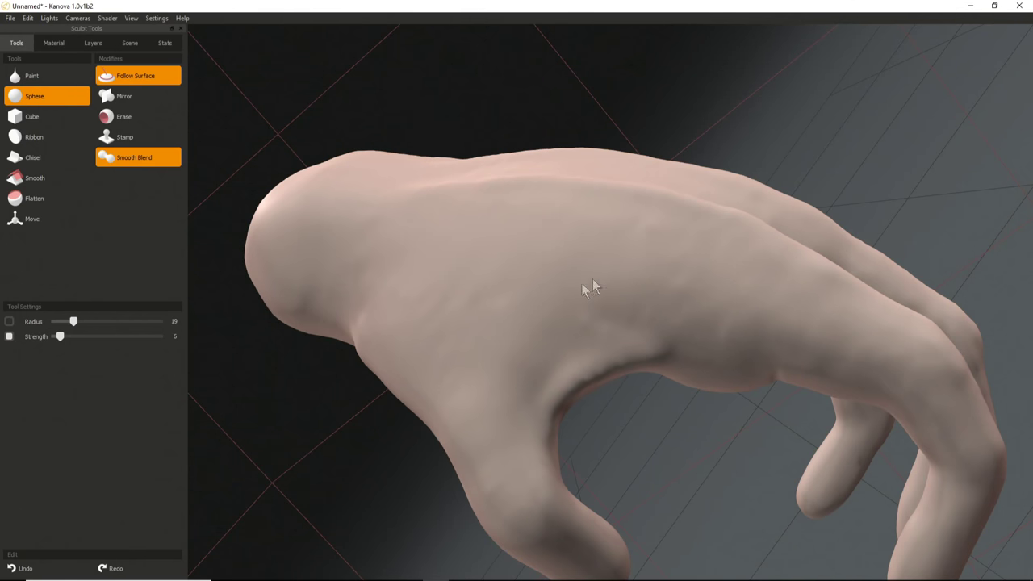
mouse_move(549, 353)
middle_down()
mouse_move(479, 362)
mouse_move(622, 113)
mouse_move(607, 238)
mouse_move(556, 417)
mouse_move(414, 384)
mouse_move(583, 215)
mouse_move(404, 427)
mouse_move(342, 362)
mouse_move(605, 317)
mouse_move(576, 261)
middle_up()
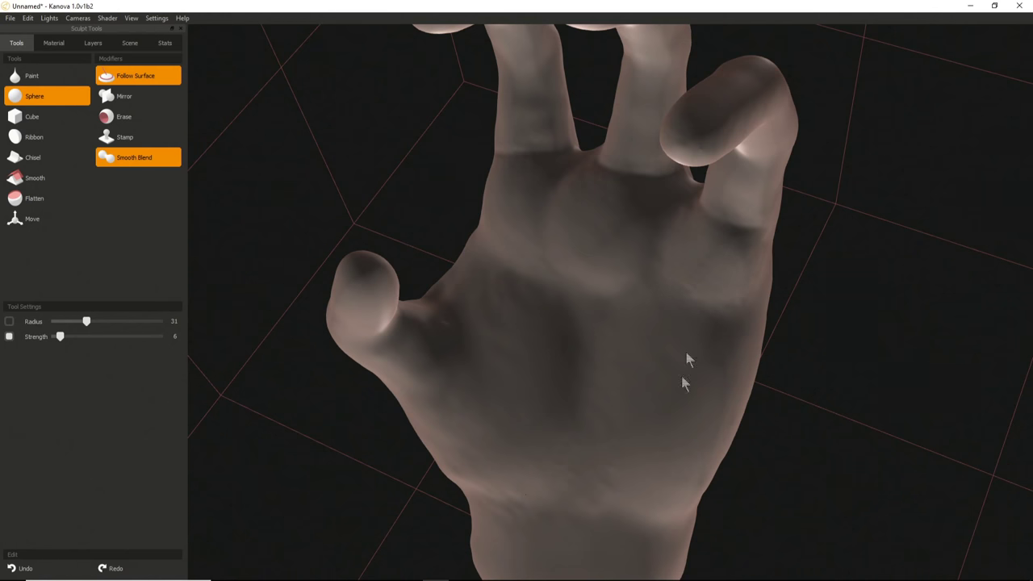
middle_drag(557, 287, 525, 342)
Raise the Sphere brush radius to 34 and soften the surface of the back of the hand toward the wrist.
key(bracketright)
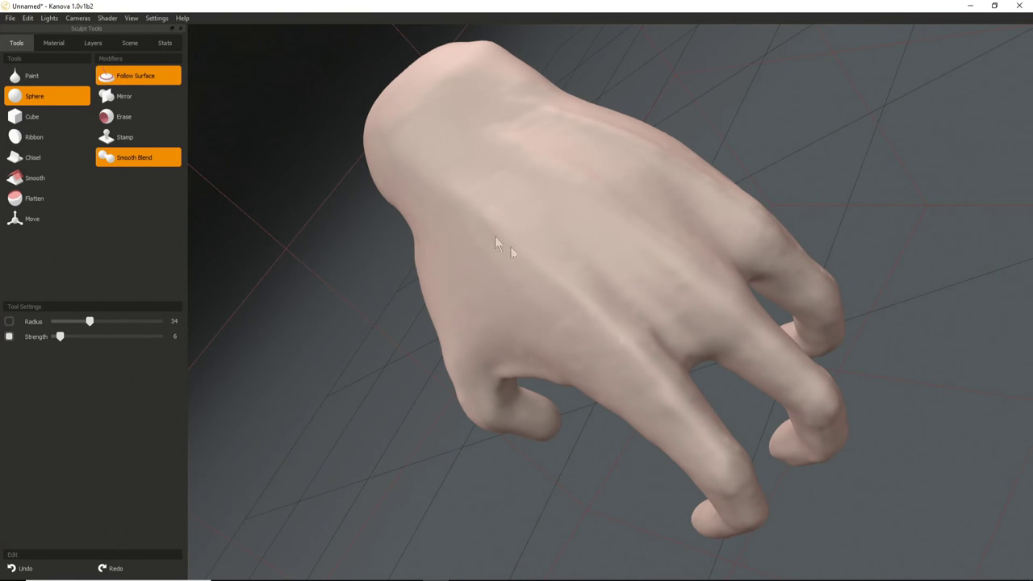
middle_drag(605, 323, 538, 185)
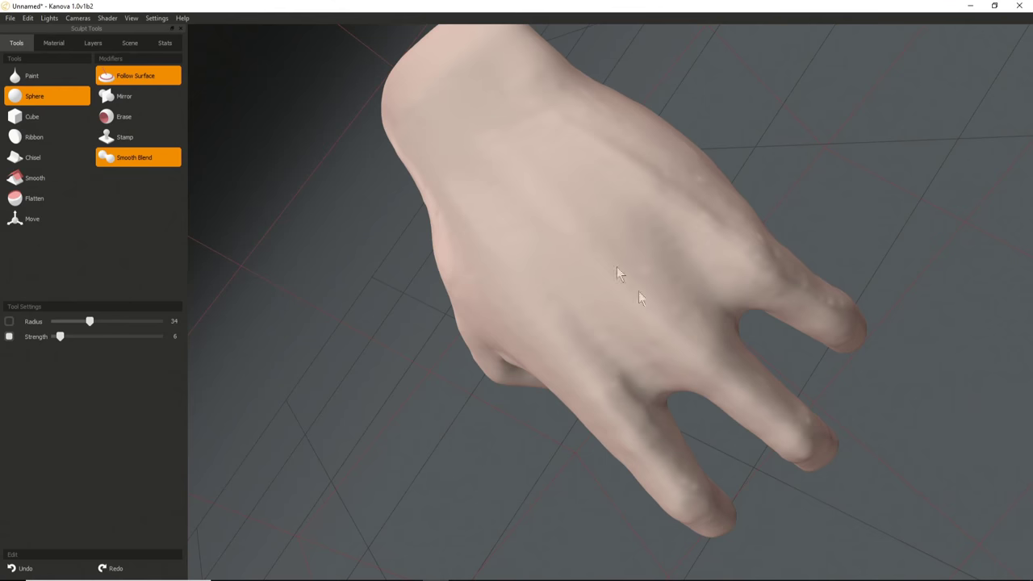
middle_drag(639, 297, 548, 300)
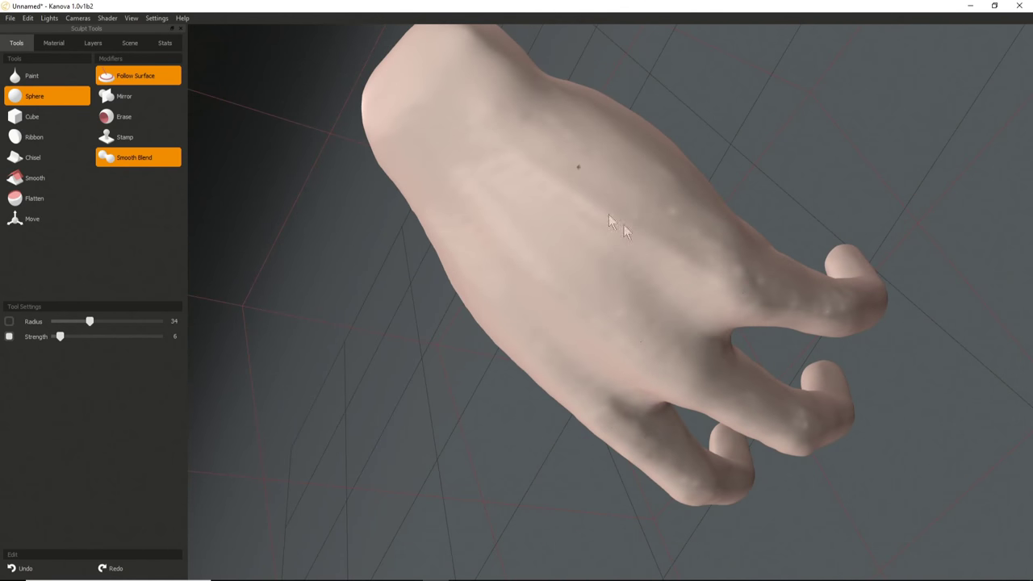
middle_drag(520, 194, 567, 187)
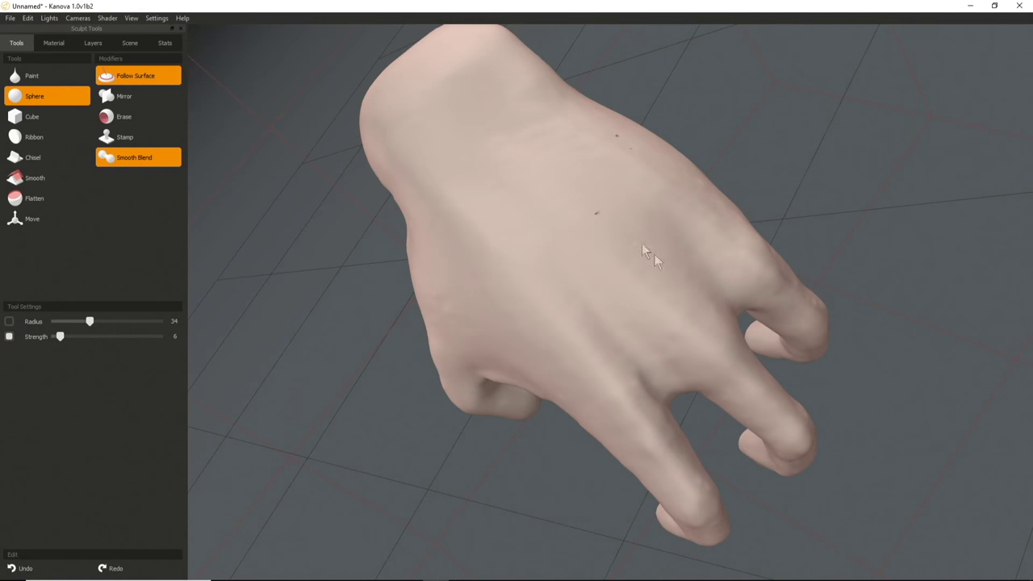
middle_drag(629, 222, 599, 263)
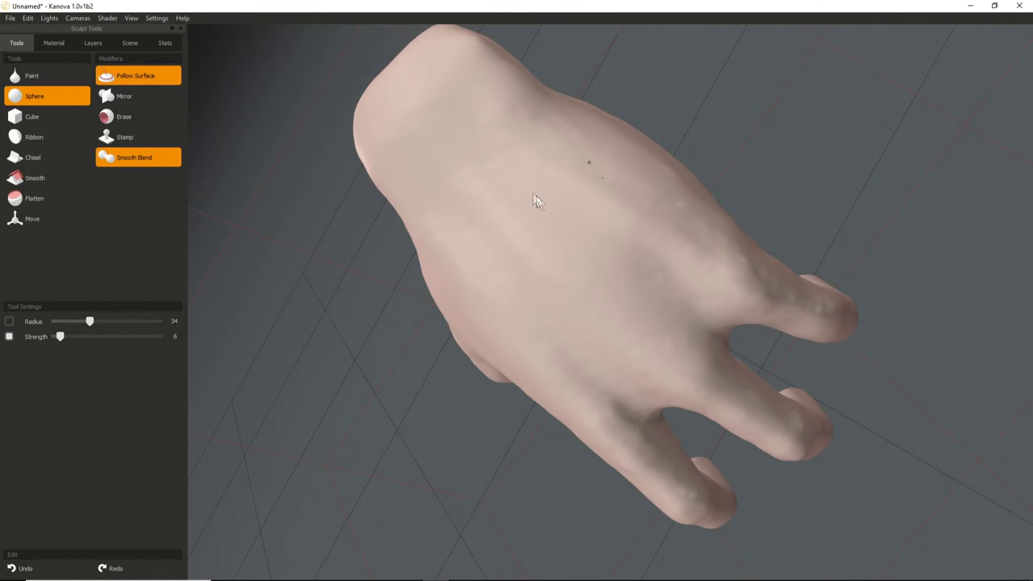
Sharpen the tendon ridges on the back of the hand and set the Sphere brush radius to 35.
mouse_move(626, 248)
middle_down()
mouse_move(557, 247)
mouse_move(610, 329)
mouse_move(635, 234)
middle_up()
right_drag(635, 234, 611, 235)
middle_drag(612, 235, 670, 277)
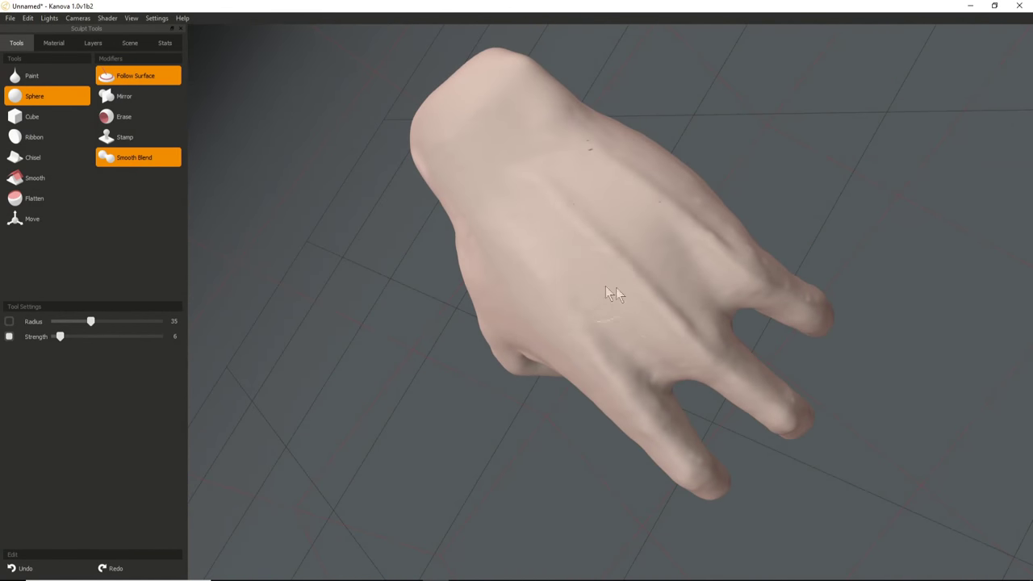
Lower the Sphere brush strength to 3 and soften the tendons and outer back of the hand near the wrist.
shift+scroll(634, 301, down, 4)
shift+scroll(633, 301, up, 1)
mouse_move(645, 298)
mouse_down()
mouse_move(596, 259)
mouse_move(659, 303)
mouse_move(551, 196)
mouse_up()
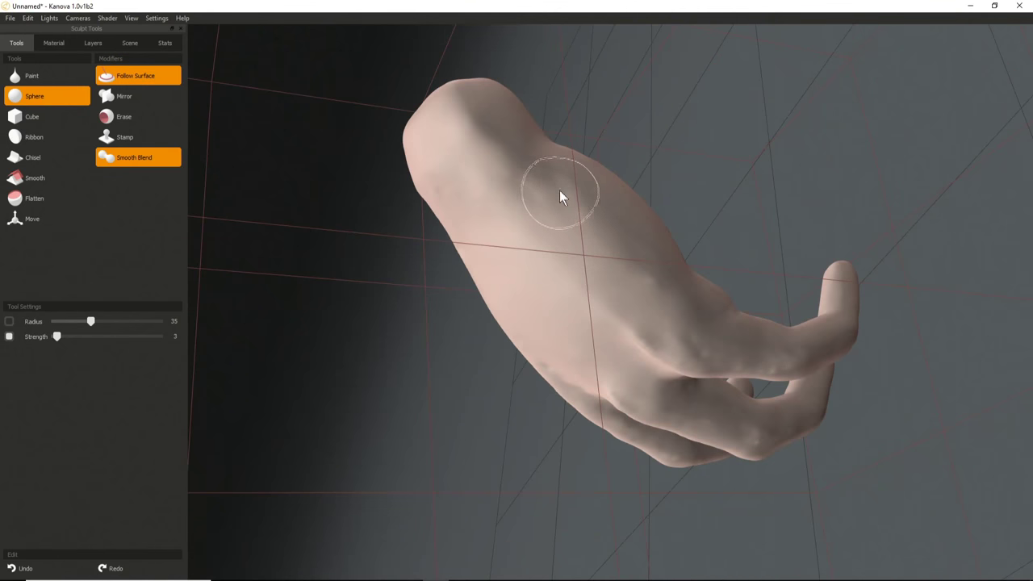
drag(560, 191, 652, 299)
Shape the hollow of the palm with the Sphere brush at radius 43, and refine its folds at radius 17.
key(])
drag(563, 194, 568, 191)
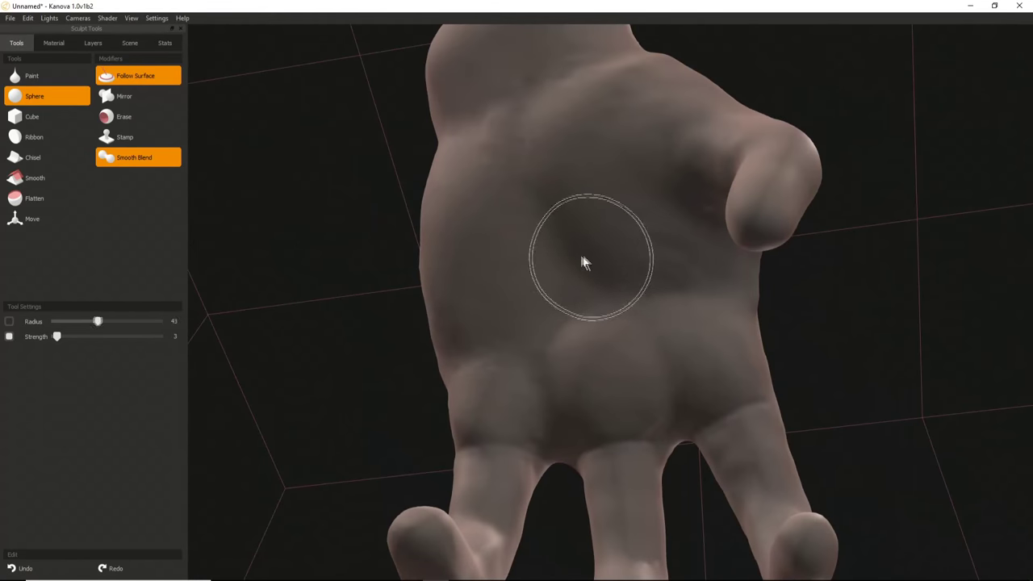
scroll(552, 278, down, 5)
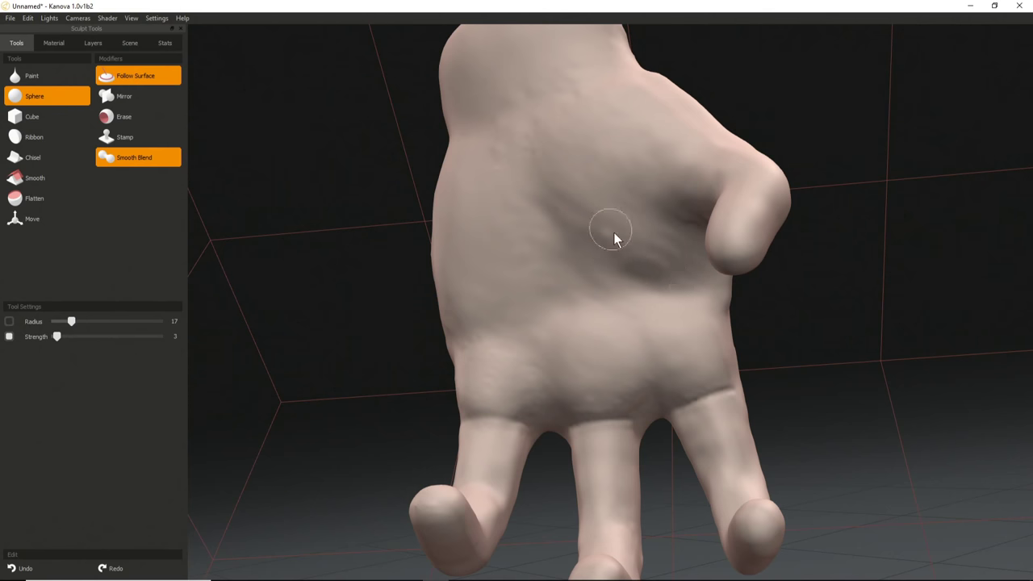
Carve the tendon ridges along the back of the hand toward the knuckles with the Sphere brush at radius 17.
middle_drag(670, 292, 581, 249)
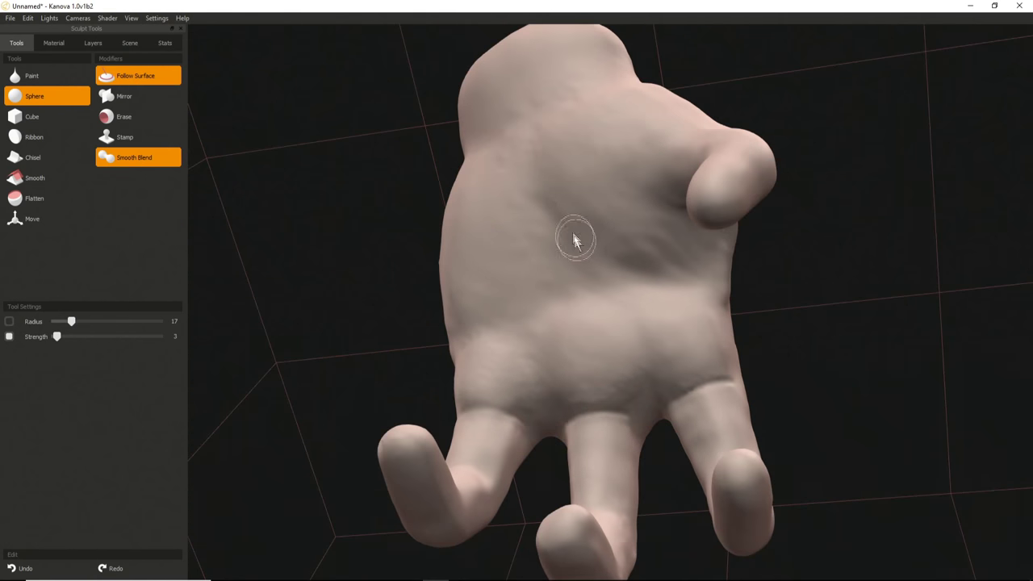
middle_drag(647, 261, 581, 268)
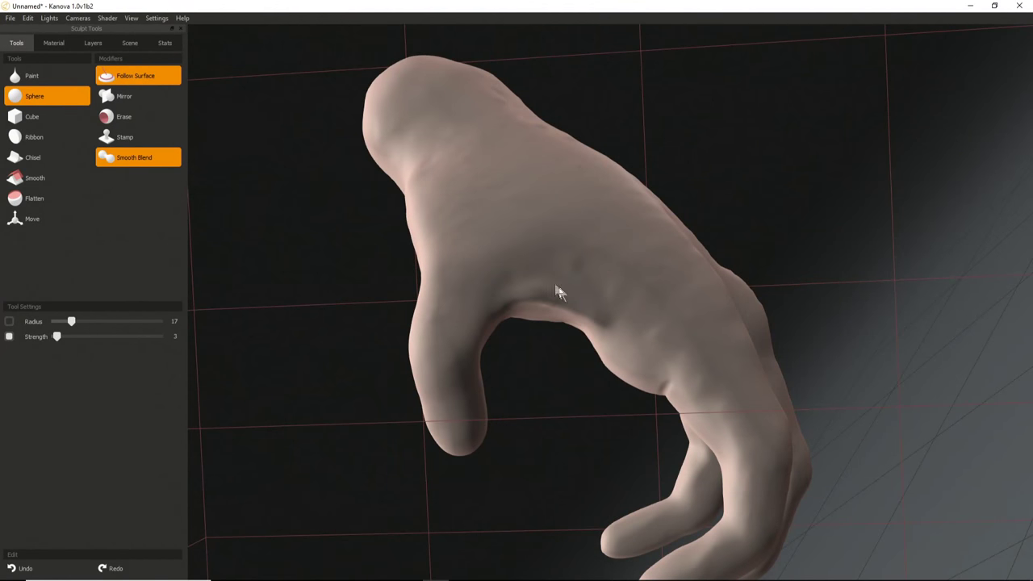
middle_drag(595, 234, 574, 311)
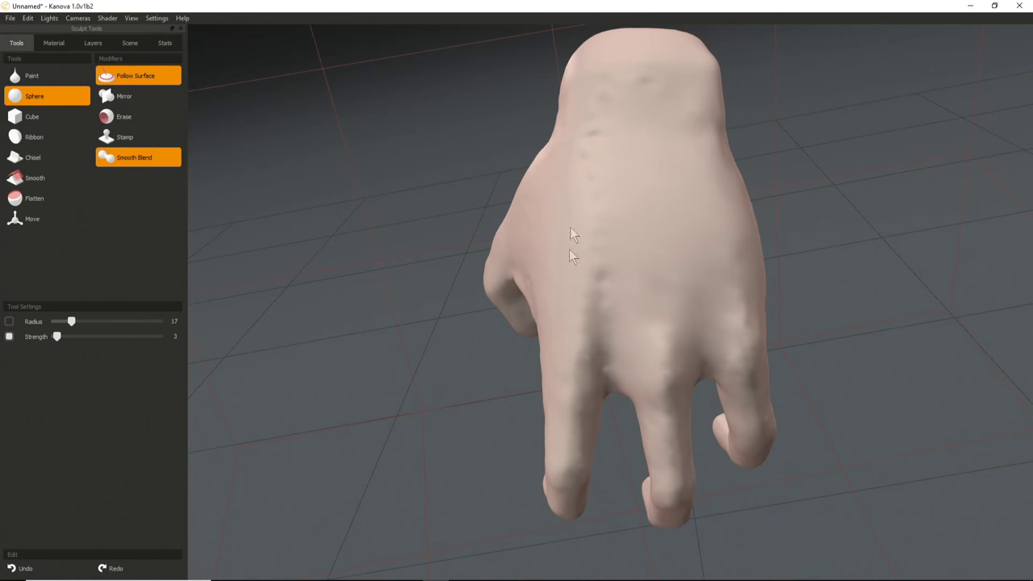
drag(576, 252, 557, 335)
middle_drag(557, 335, 564, 317)
drag(660, 337, 653, 362)
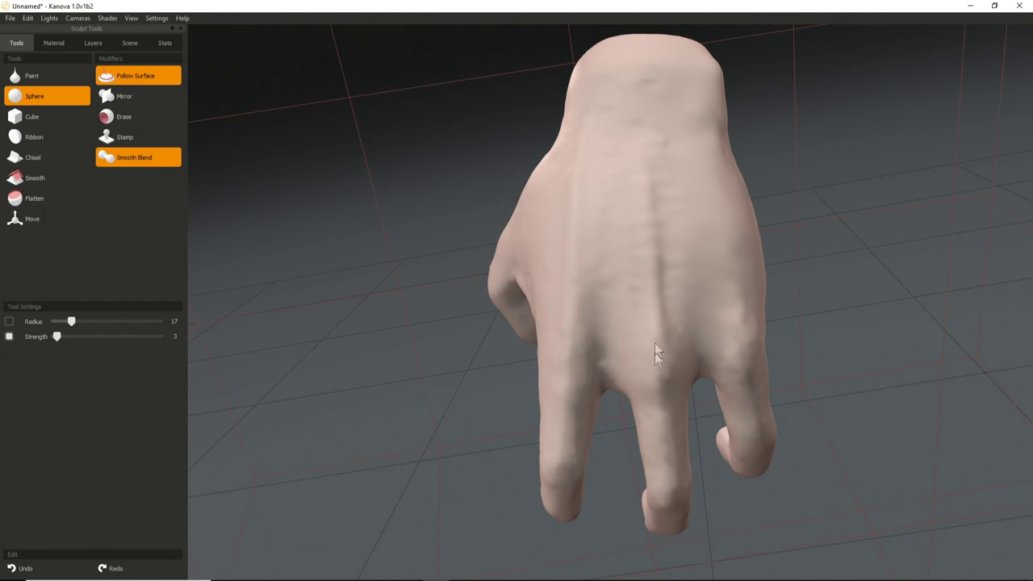
middle_drag(663, 236, 691, 295)
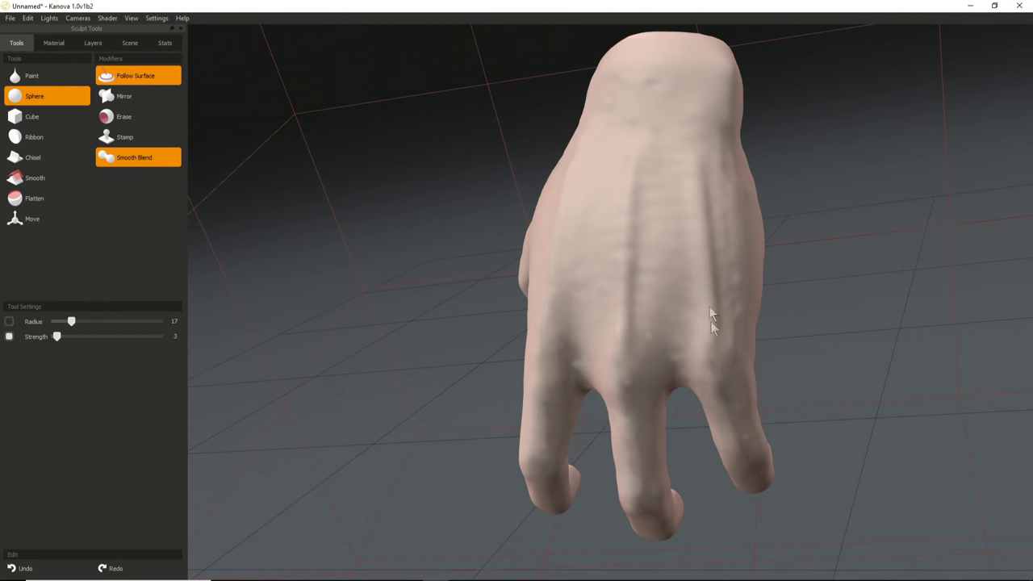
middle_drag(691, 346, 634, 380)
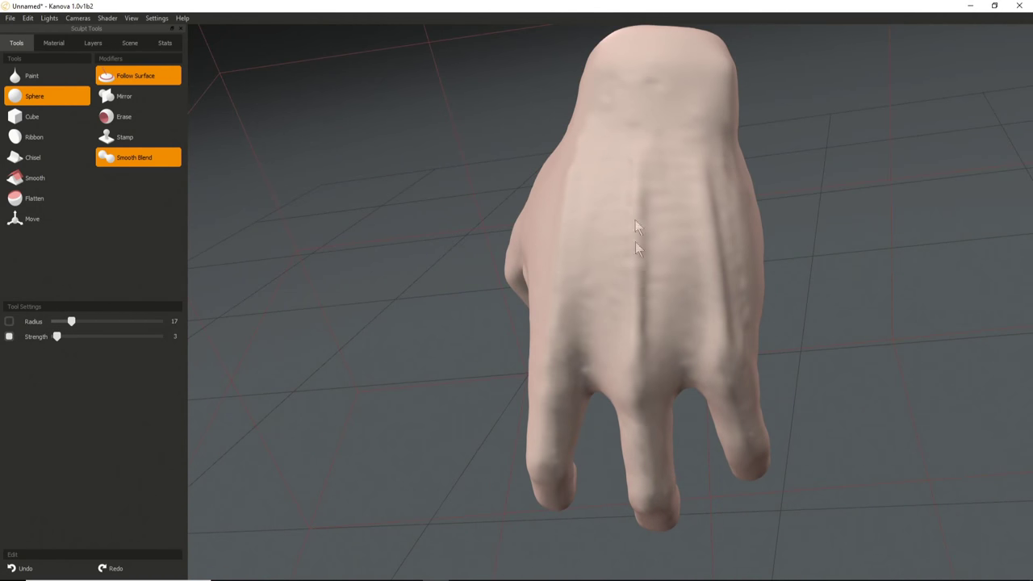
middle_drag(637, 394, 622, 405)
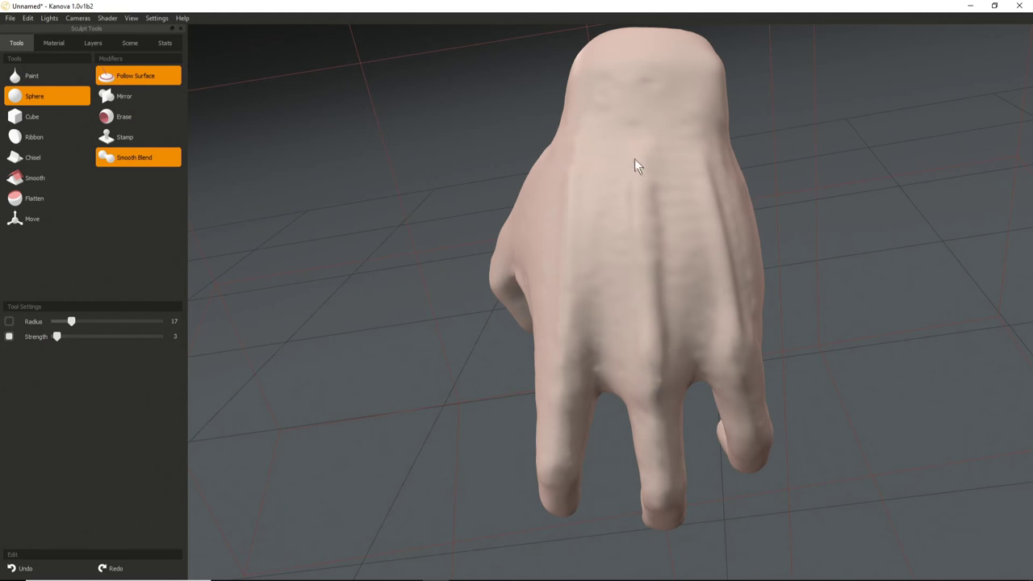
Define the index finger's tendon from the wrist and shape the middle knuckle with the Sphere brush.
middle_drag(645, 165, 563, 300)
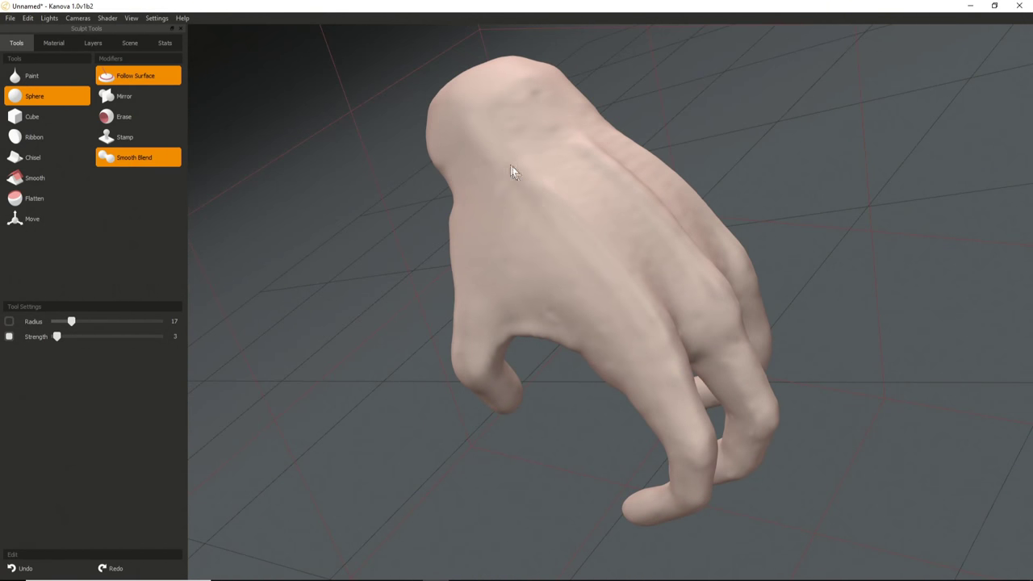
middle_drag(539, 187, 534, 228)
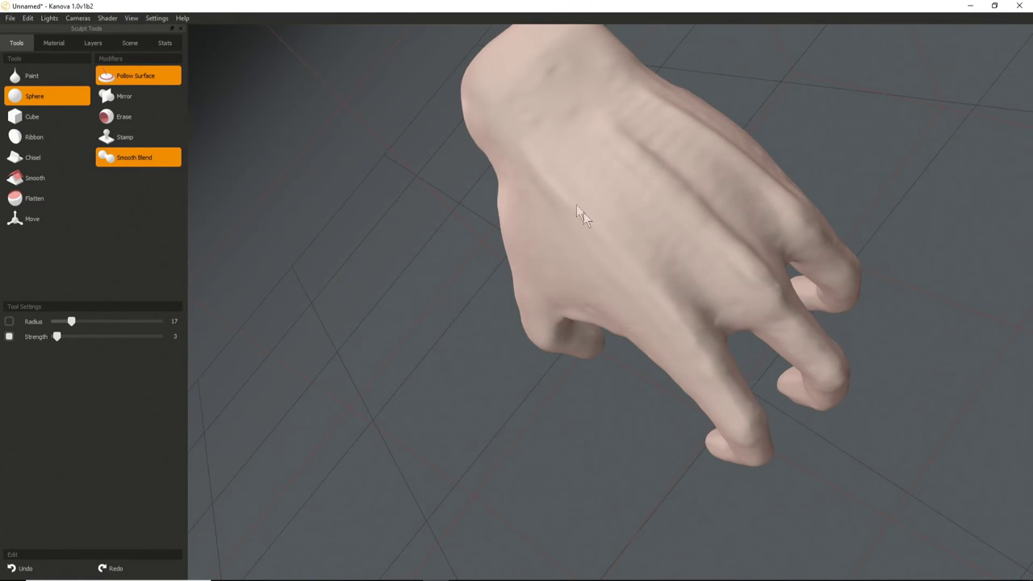
middle_drag(659, 285, 593, 312)
middle_drag(717, 279, 663, 347)
drag(646, 297, 657, 353)
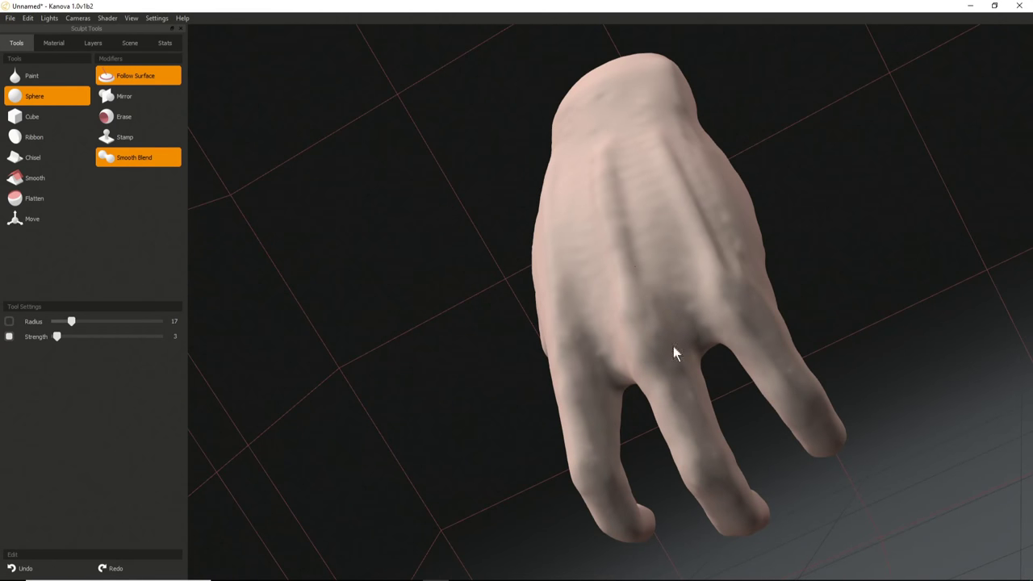
Refine the knuckles and finger joints from the sides and front with the Sphere brush at radius 17.
middle_drag(604, 433, 635, 248)
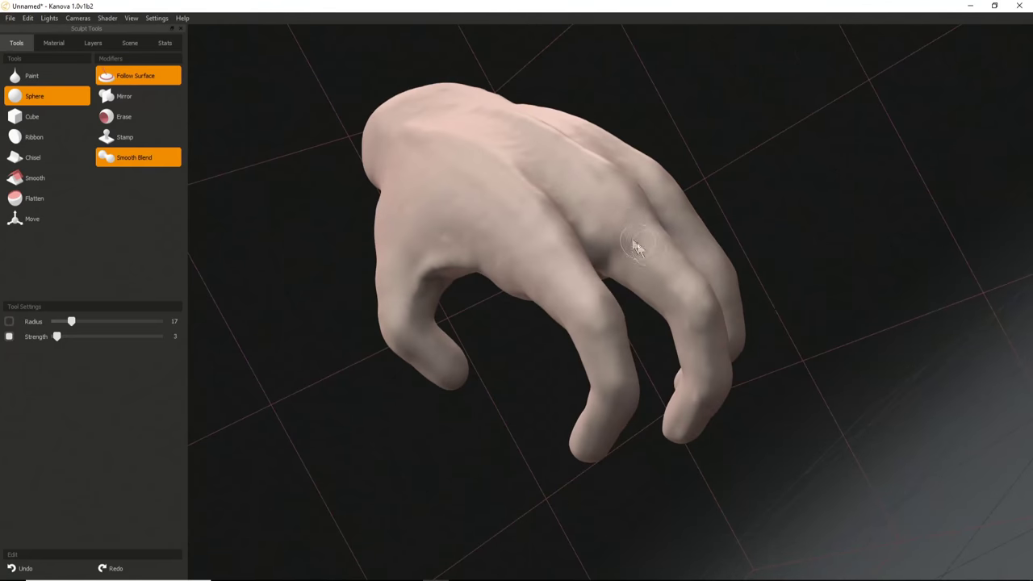
middle_drag(654, 305, 669, 279)
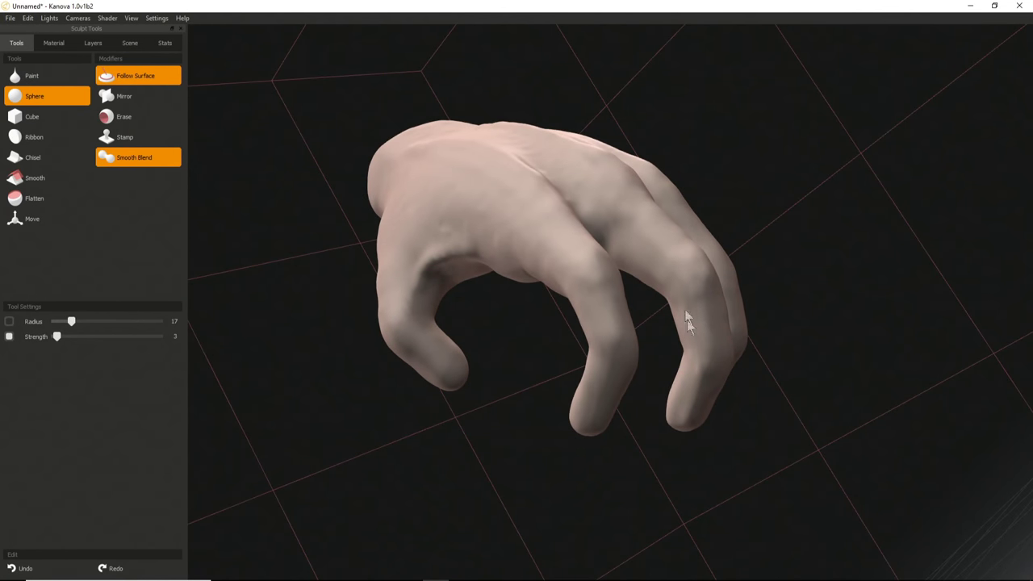
middle_drag(687, 364, 525, 284)
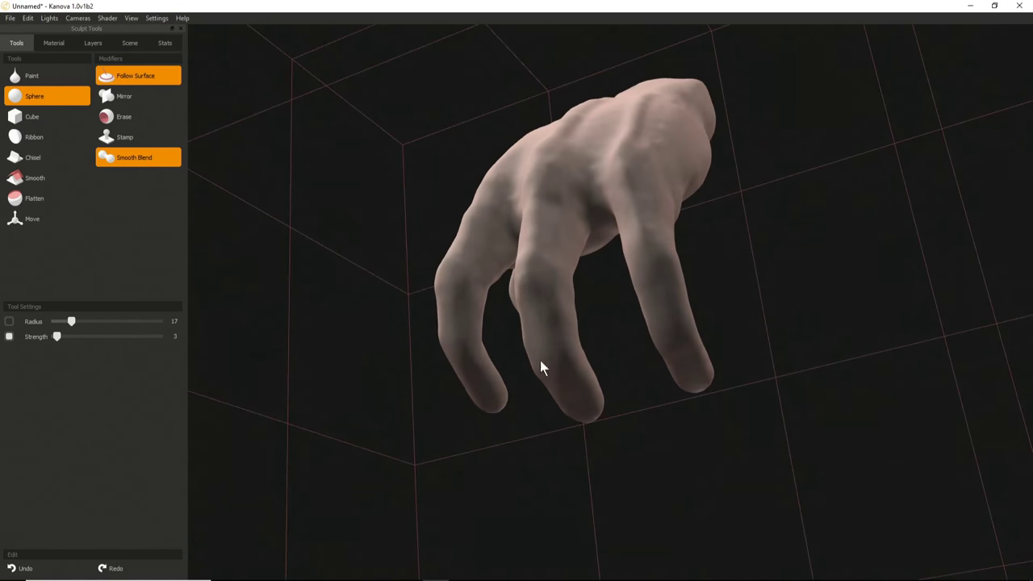
middle_drag(546, 325, 491, 323)
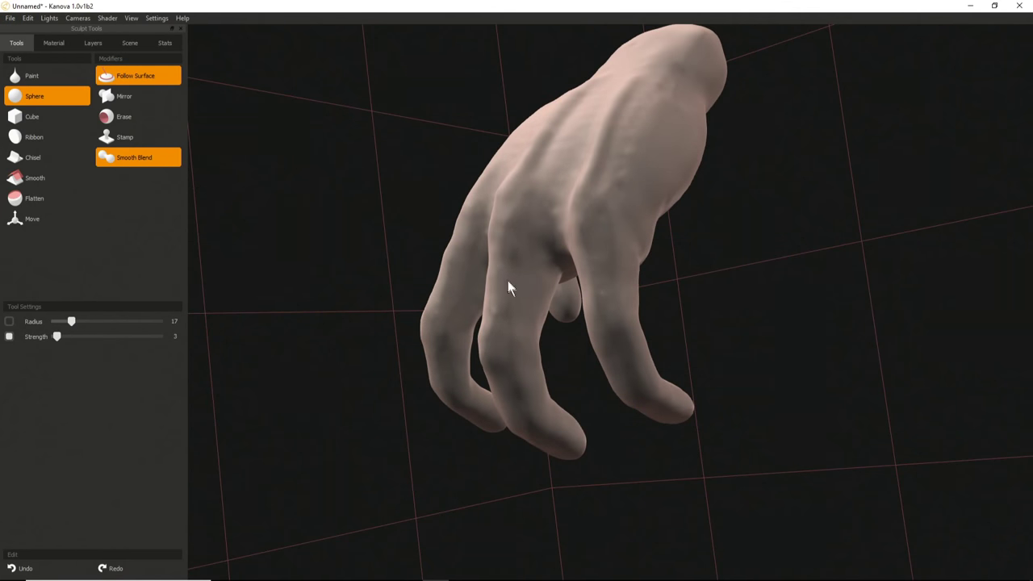
middle_drag(521, 264, 714, 322)
middle_drag(505, 363, 581, 313)
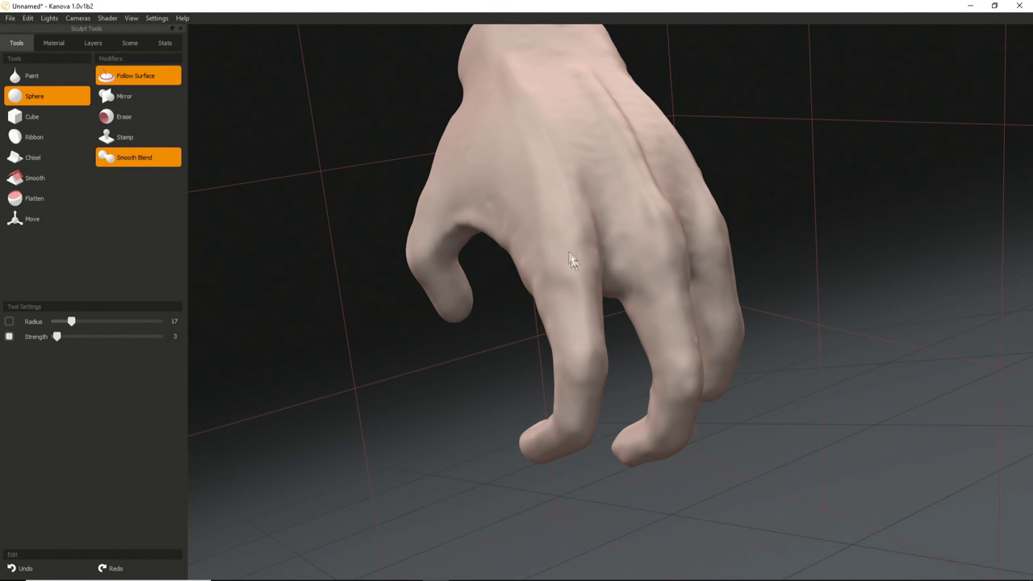
Shape the dips between the knuckles, and soften the tendons with the Sphere brush radius raised to 35.
middle_drag(571, 265, 535, 265)
middle_drag(543, 231, 524, 295)
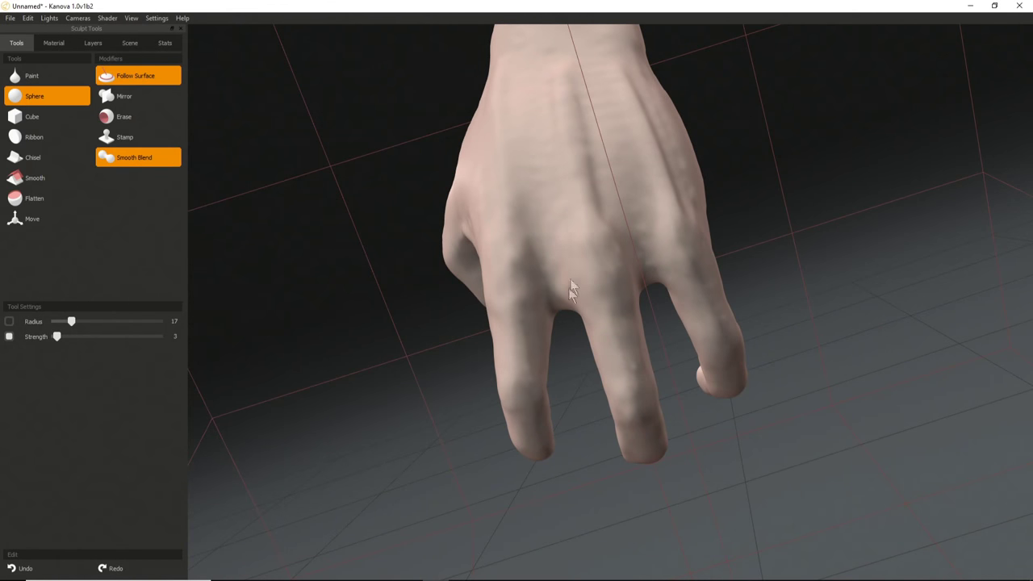
middle_drag(568, 289, 580, 258)
scroll(613, 247, up, 4)
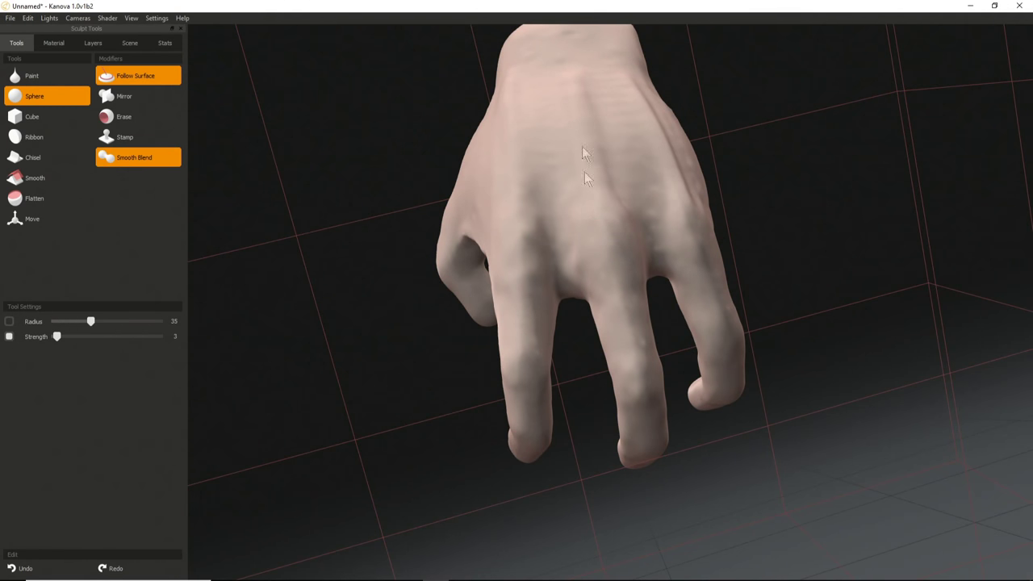
middle_drag(605, 263, 609, 235)
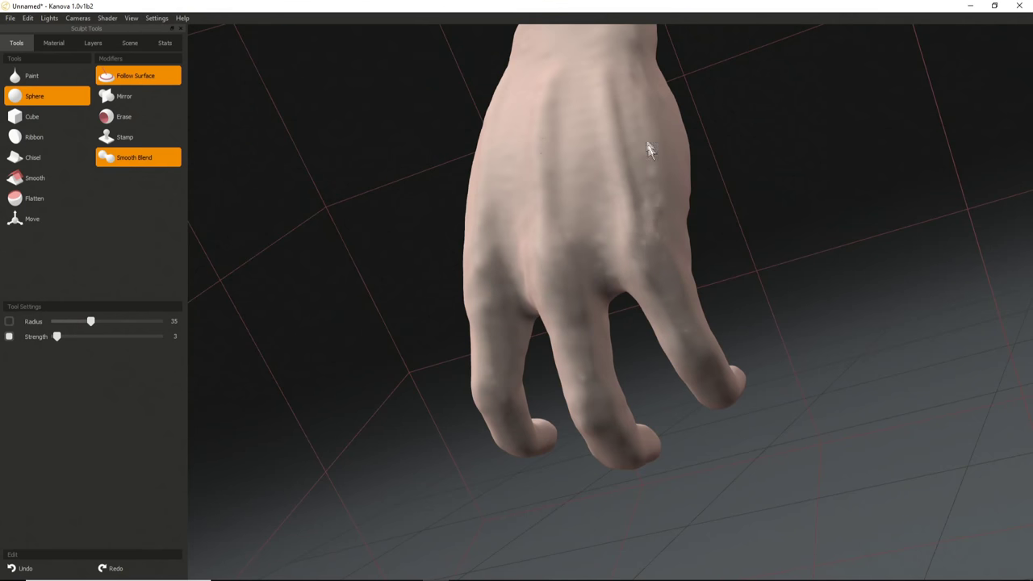
Raise the Sphere brush radius to 47 and soften the back of the hand toward the thumb web.
mouse_move(633, 182)
middle_down()
mouse_move(774, 286)
mouse_move(527, 202)
mouse_move(554, 310)
mouse_move(522, 249)
middle_up()
key(bracketright)
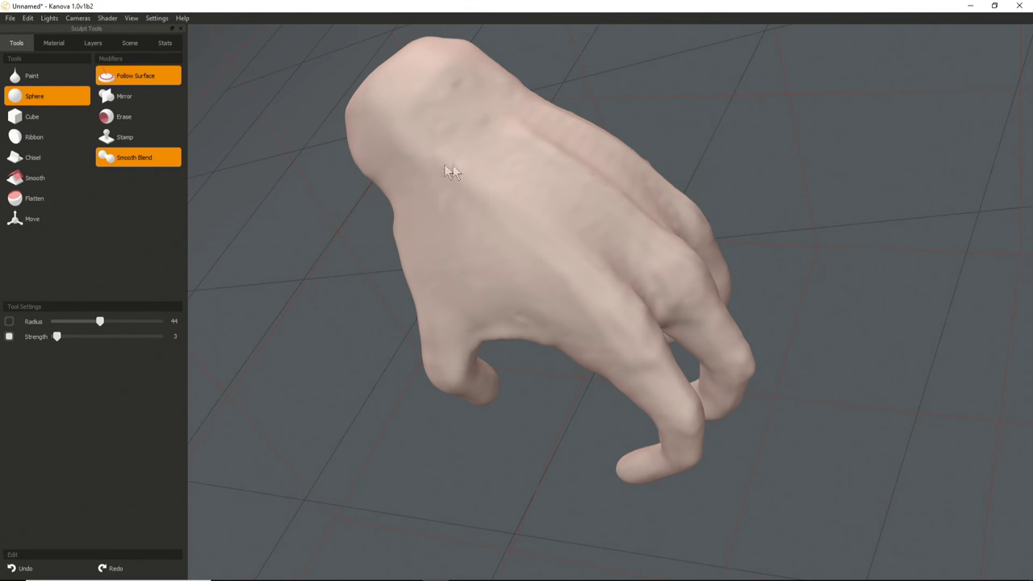
mouse_move(631, 305)
middle_down()
mouse_move(655, 150)
mouse_move(509, 350)
middle_up()
scroll(562, 257, up, 1)
middle_drag(580, 241, 554, 192)
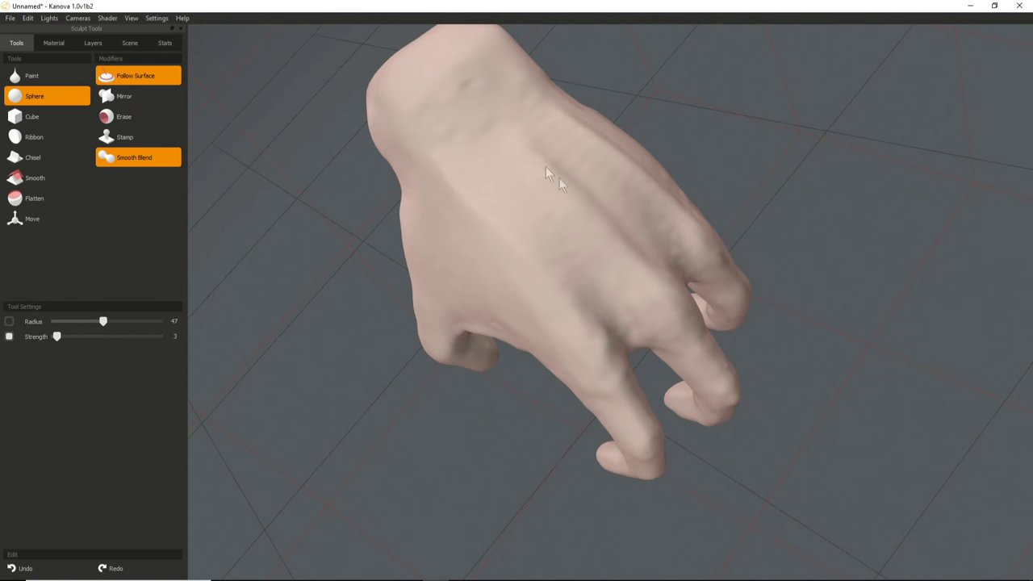
middle_drag(536, 163, 535, 330)
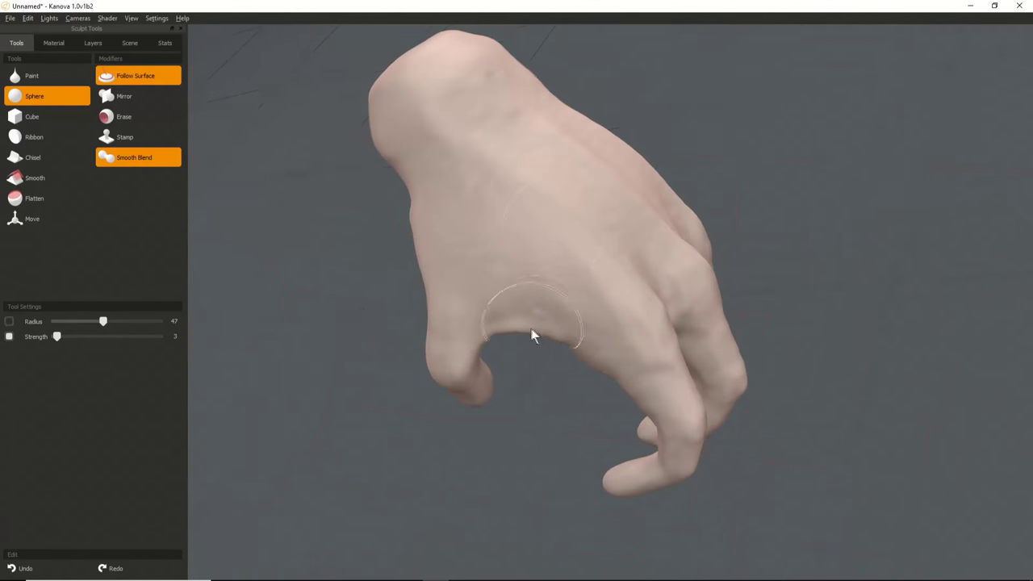
middle_drag(613, 230, 539, 331)
Lower the Sphere brush radius to 30 and even out the surface between the tendons on the back of the hand.
scroll(574, 301, down, 5)
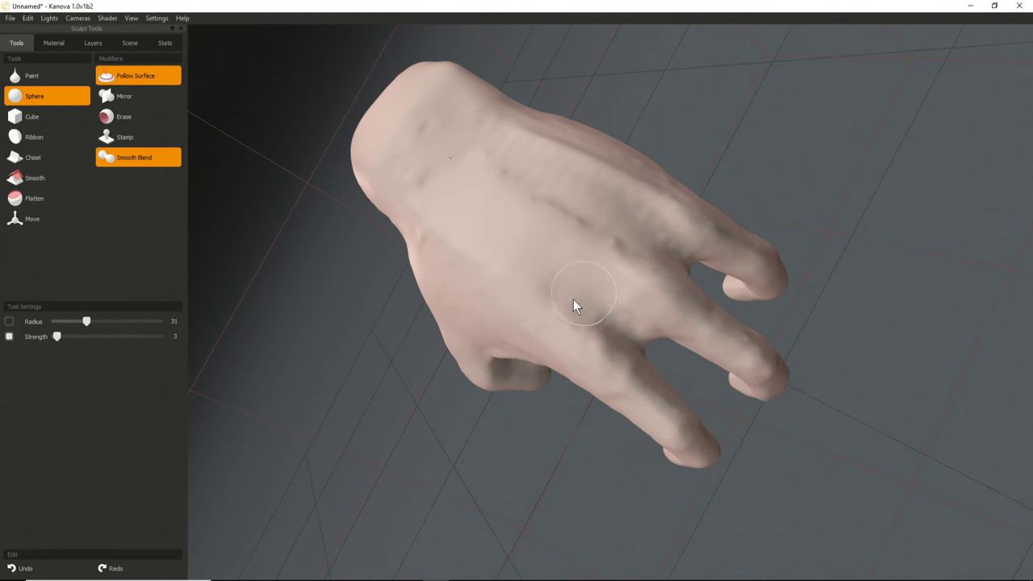
middle_drag(533, 257, 554, 363)
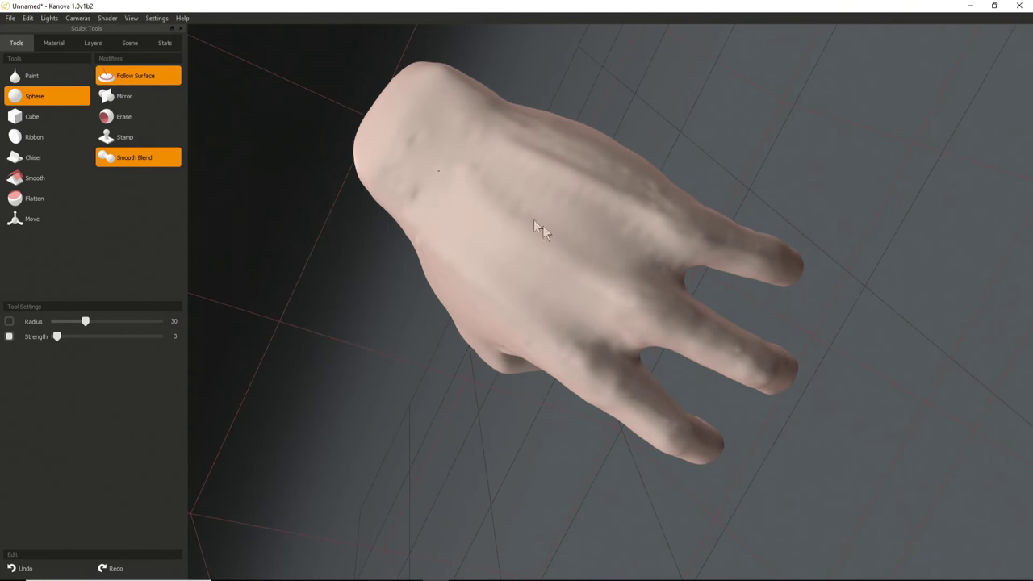
middle_drag(475, 162, 605, 369)
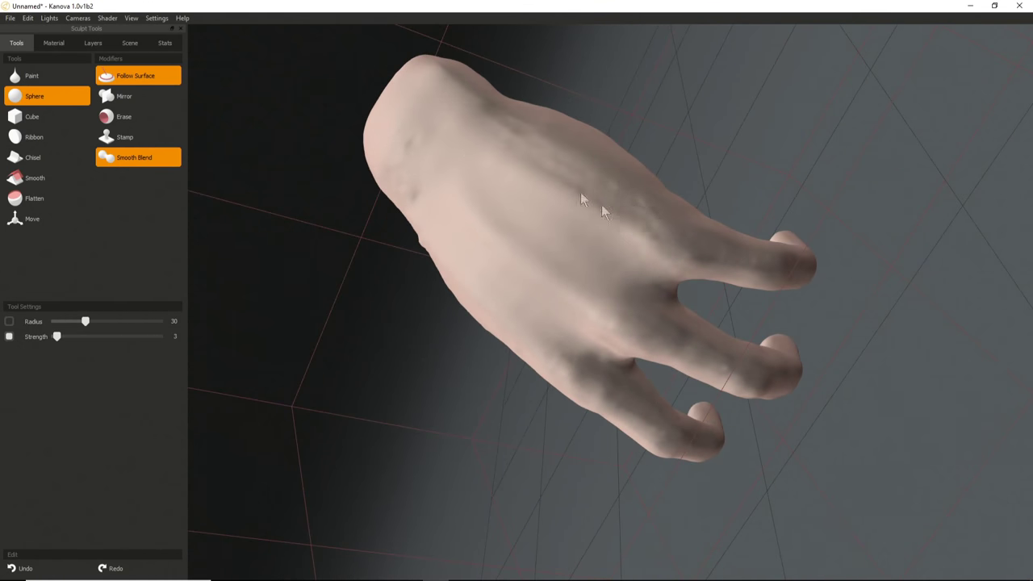
middle_drag(457, 231, 546, 337)
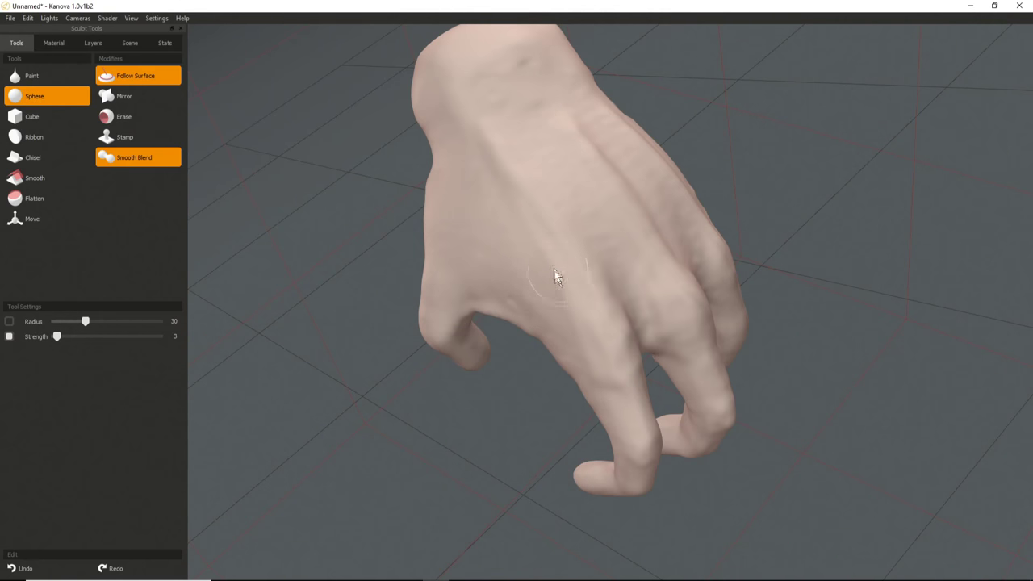
Switch from the Sphere tool to the Ribbon tool for the back of the hand.
click(31, 138)
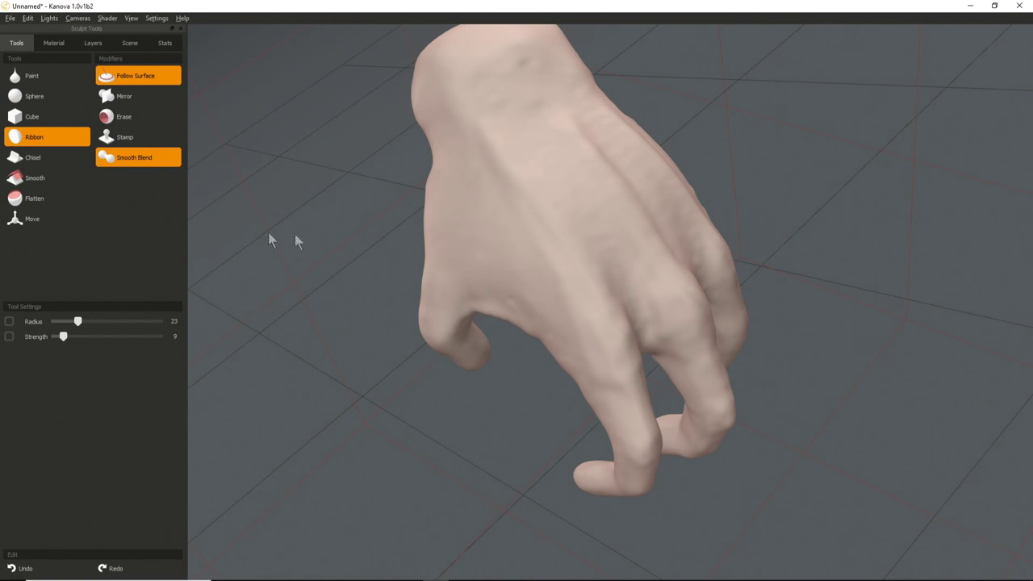
mouse_move(528, 254)
middle_down()
mouse_move(468, 259)
mouse_move(530, 287)
mouse_move(552, 312)
mouse_move(516, 298)
mouse_move(556, 334)
mouse_move(565, 288)
mouse_move(530, 306)
mouse_move(626, 346)
middle_up()
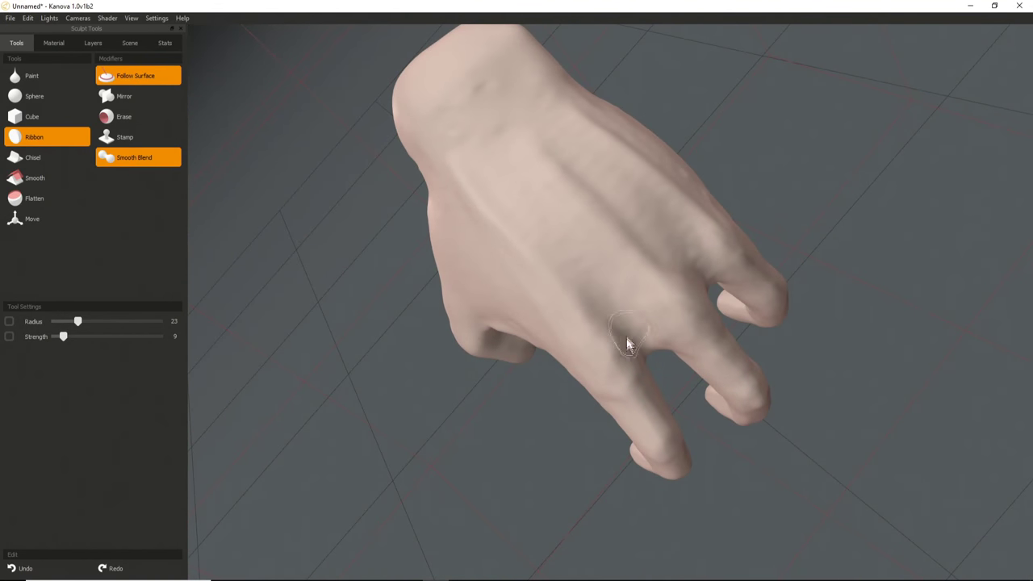
Inspect the hand's mesh density with the wireframe shown on all layers, and turn the wireframes off again.
click(130, 43)
click(16, 43)
click(131, 18)
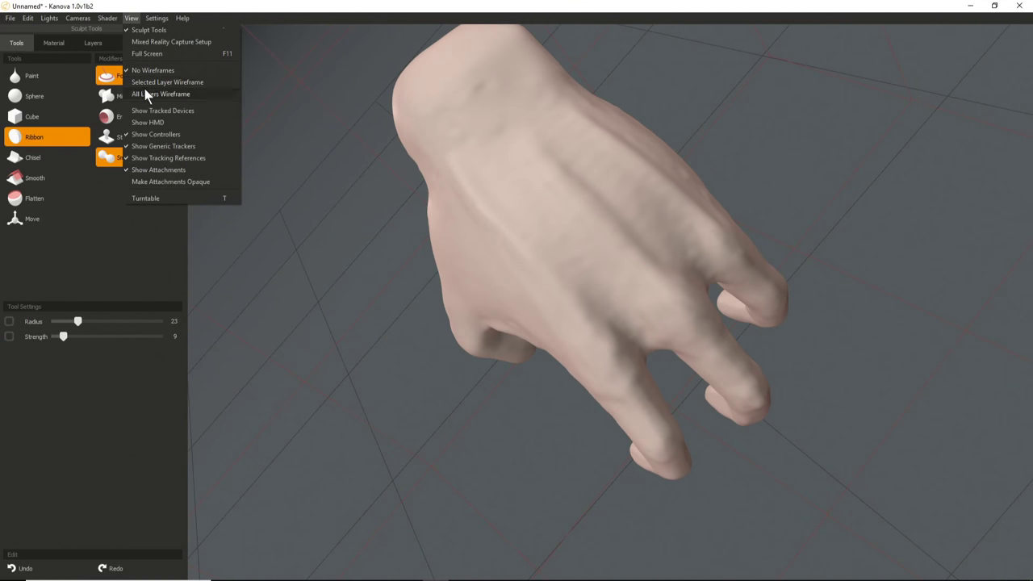
click(145, 94)
middle_drag(369, 271, 460, 268)
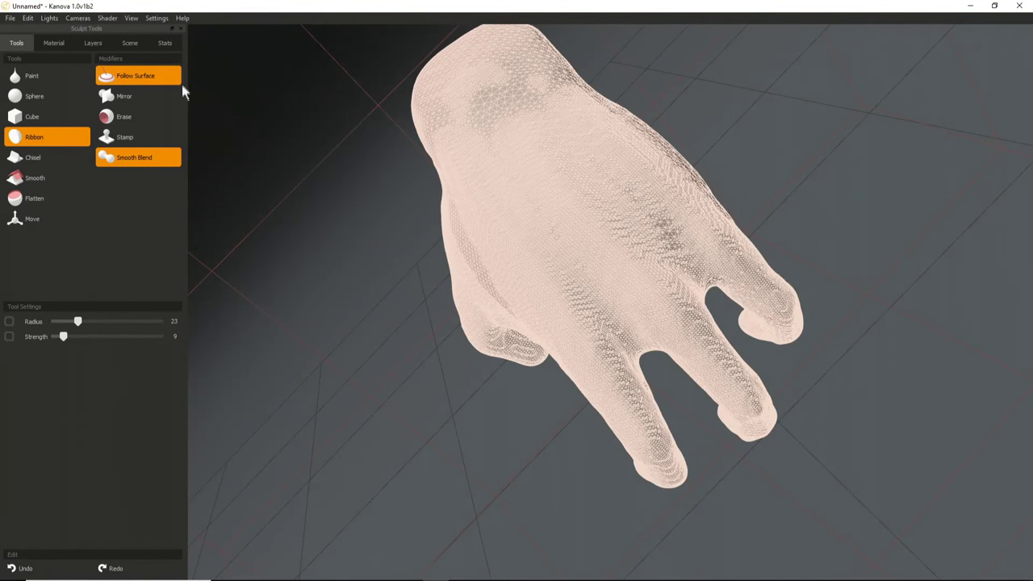
click(131, 18)
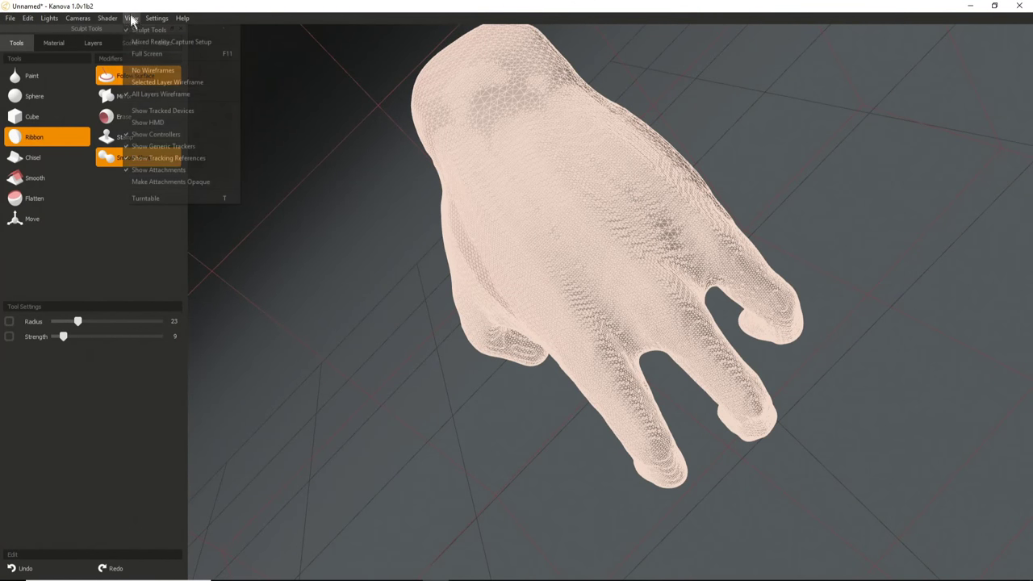
click(149, 71)
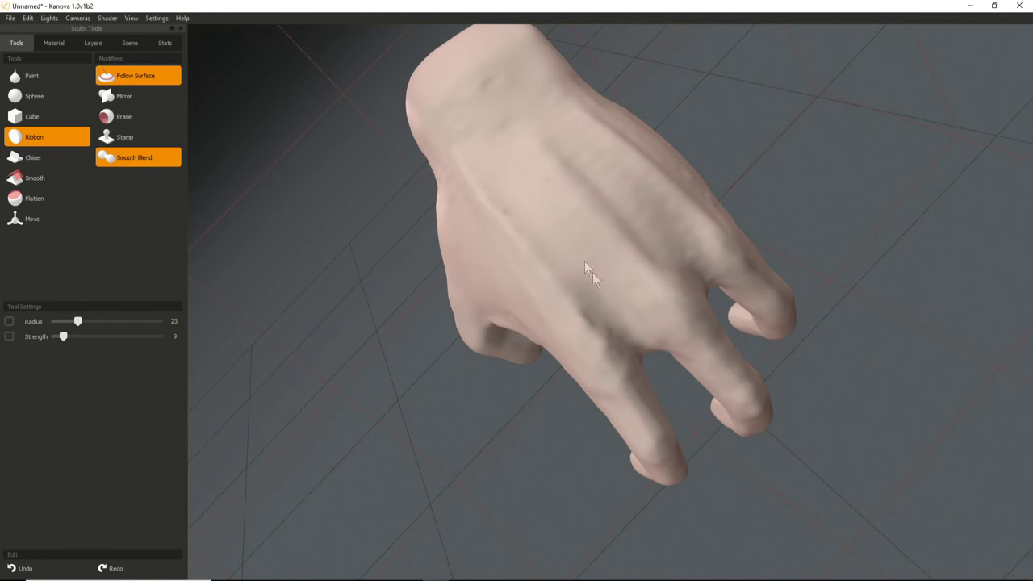
Smooth the tendons and knuckle area on the back of the hand with the Ribbon tool, raising its radius to 33.
alt+drag(604, 238, 655, 303)
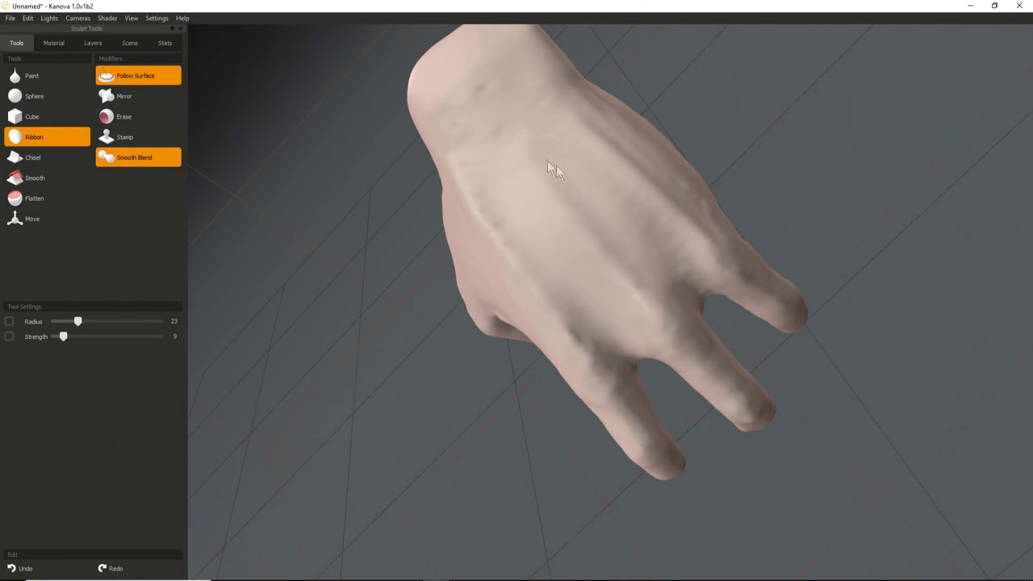
mouse_move(594, 185)
middle_down()
mouse_move(639, 345)
mouse_move(601, 188)
middle_up()
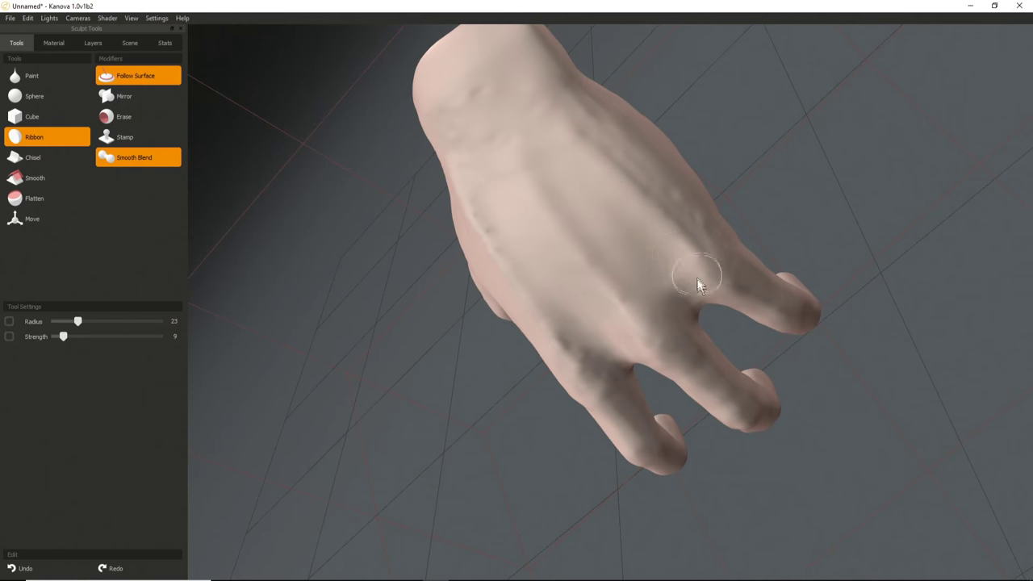
middle_drag(699, 284, 668, 299)
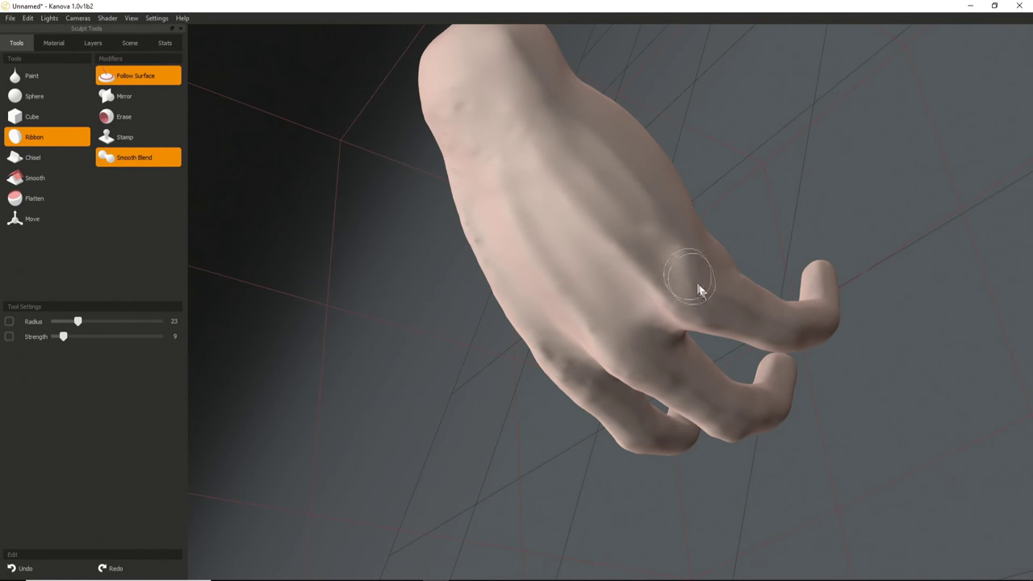
key(bracketright)
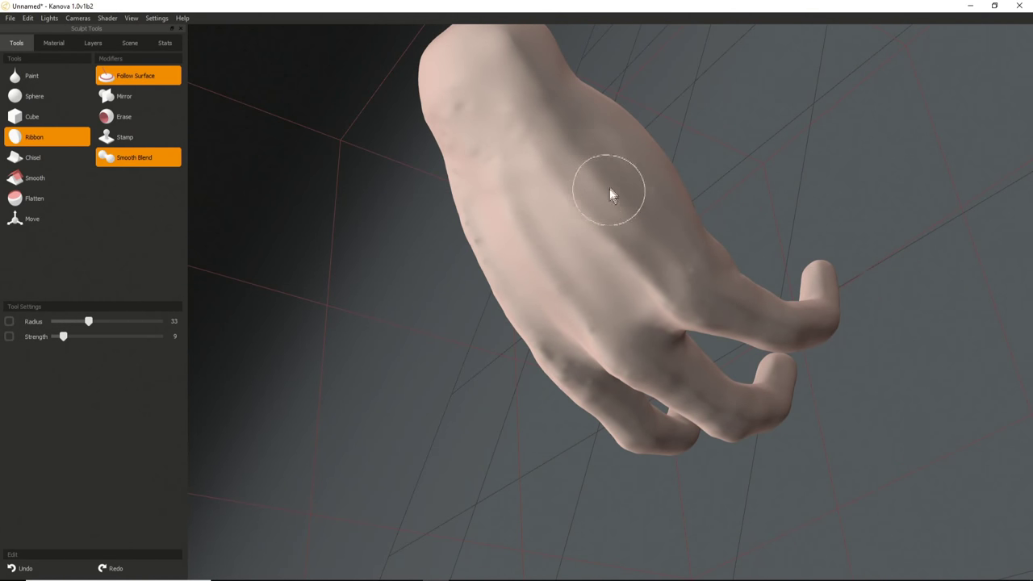
Lower the Ribbon radius to 5 and carve a thin crease across the palm side of the outer finger's middle joint.
middle_drag(599, 298, 676, 284)
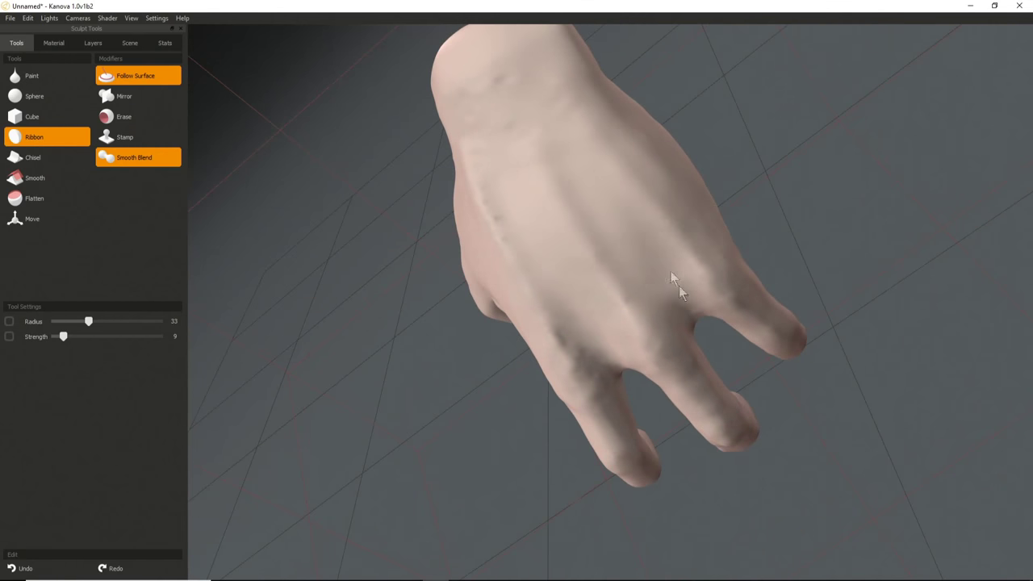
middle_drag(591, 195, 656, 189)
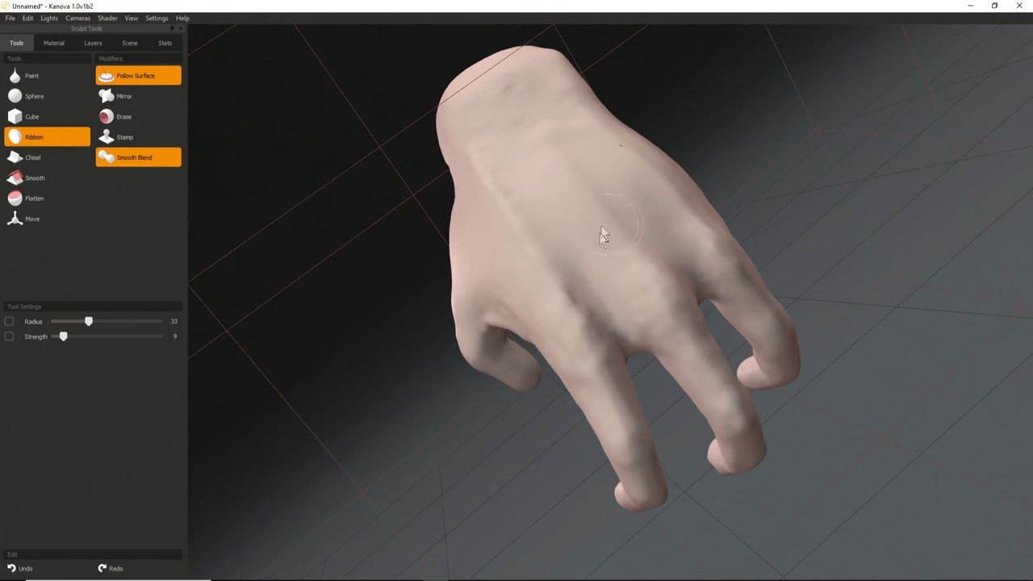
middle_drag(601, 234, 668, 288)
middle_drag(675, 333, 637, 203)
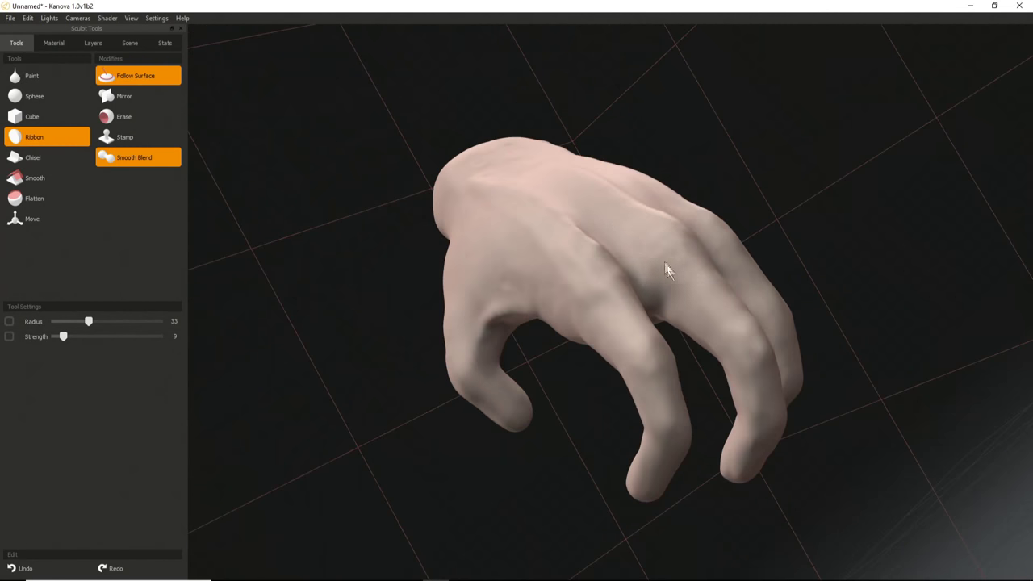
mouse_move(666, 270)
middle_down()
mouse_move(535, 431)
mouse_move(623, 330)
mouse_move(783, 387)
mouse_move(638, 334)
middle_up()
mouse_move(685, 411)
middle_down()
mouse_move(565, 295)
mouse_move(605, 266)
mouse_move(657, 293)
mouse_move(334, 202)
mouse_move(645, 238)
mouse_move(768, 331)
mouse_move(411, 329)
mouse_move(508, 271)
middle_up()
scroll(627, 242, up, 5)
mouse_move(629, 247)
middle_down()
mouse_move(662, 270)
mouse_move(556, 218)
mouse_move(438, 207)
mouse_move(473, 214)
mouse_move(481, 241)
middle_up()
right_drag(481, 240, 445, 246)
mouse_move(445, 246)
middle_down()
mouse_move(599, 402)
mouse_move(544, 253)
mouse_move(480, 320)
middle_up()
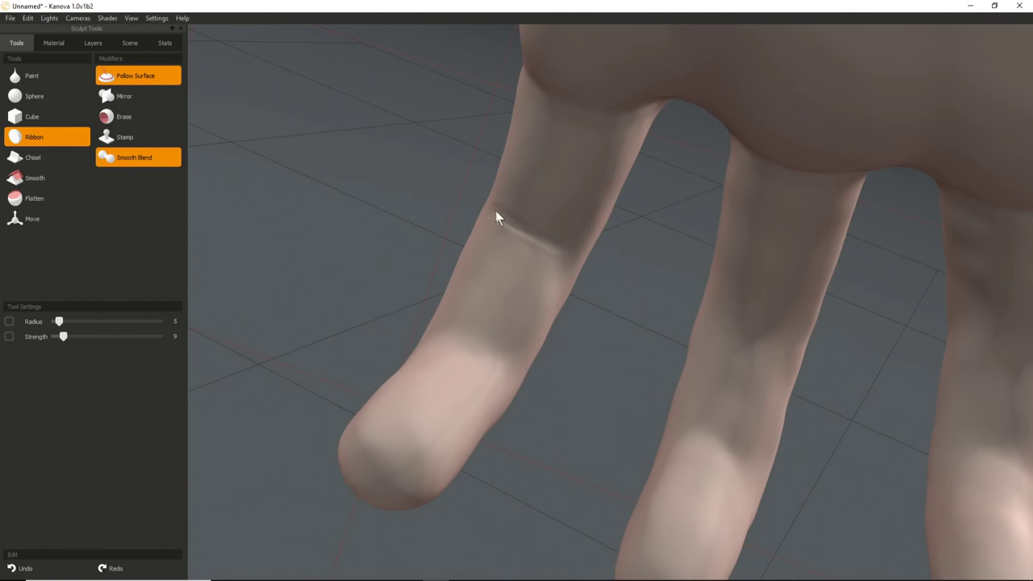
Carve matching creases at radius 5 across the middle joints of the middle finger and the finger nearest the thumb.
mouse_move(517, 258)
middle_down()
mouse_move(382, 267)
mouse_move(433, 247)
middle_up()
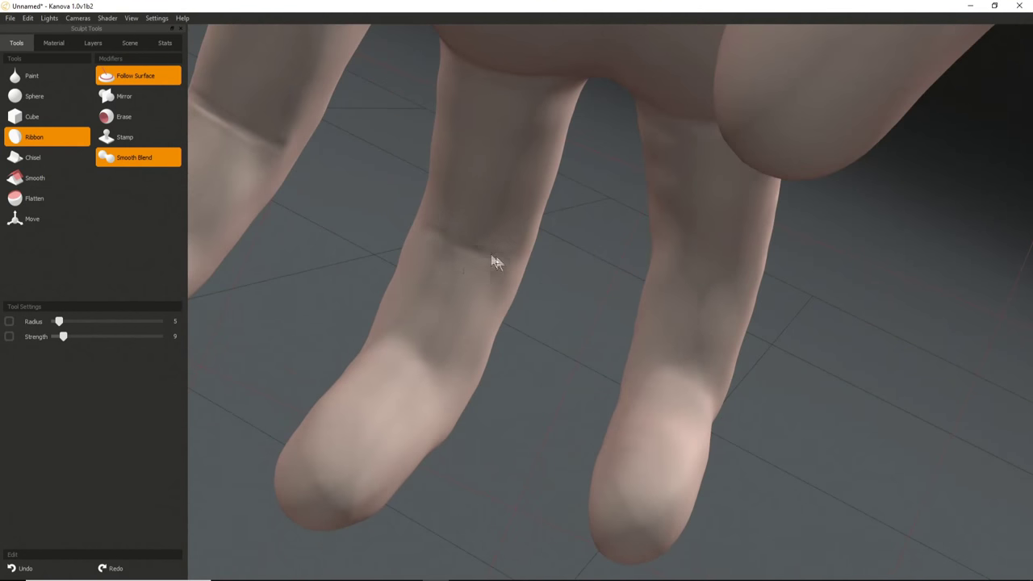
mouse_move(503, 270)
middle_down()
mouse_move(618, 315)
mouse_move(662, 274)
mouse_move(474, 232)
mouse_move(664, 269)
mouse_move(385, 221)
mouse_move(557, 230)
mouse_move(539, 292)
mouse_move(604, 259)
mouse_move(594, 249)
middle_up()
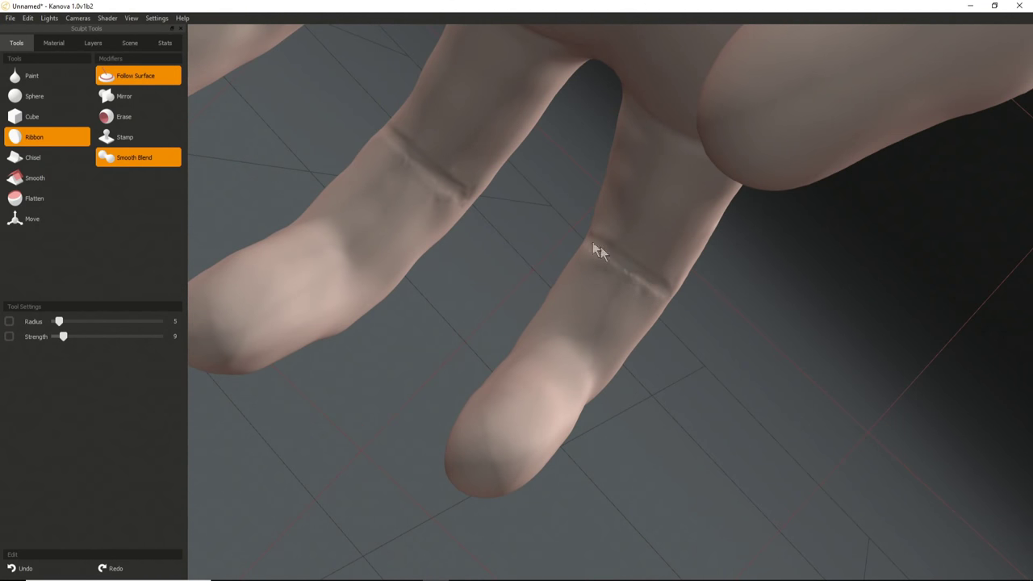
middle_drag(617, 263, 601, 256)
Raise the Ribbon radius to 12 and soften the middle-joint creases on the three fingers.
scroll(601, 258, up, 7)
drag(612, 254, 655, 288)
mouse_move(388, 174)
middle_down()
mouse_move(571, 310)
mouse_move(568, 294)
middle_up()
drag(572, 287, 619, 320)
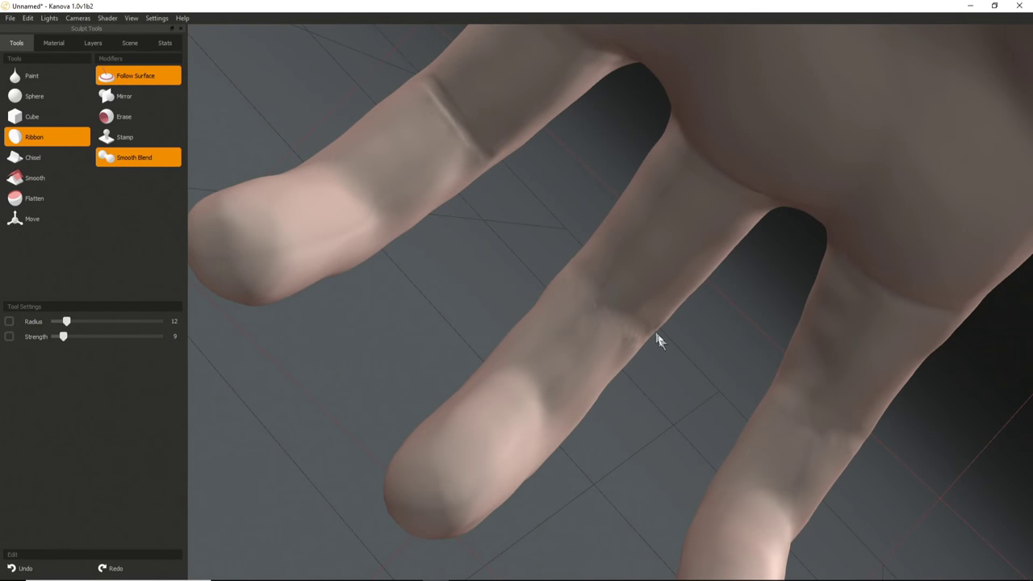
scroll(603, 302, down, 5)
middle_drag(481, 298, 485, 220)
scroll(485, 219, up, 3)
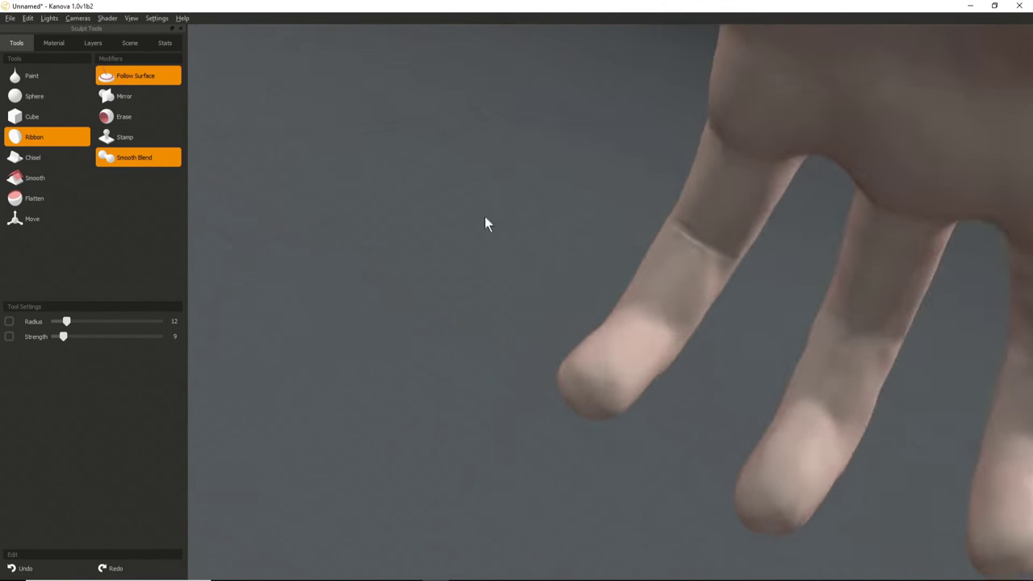
middle_drag(641, 264, 618, 205)
scroll(625, 208, up, 3)
Return the Ribbon radius to 5 and redefine the middle-joint creases on the palm side of all three fingers.
right_drag(655, 168, 636, 164)
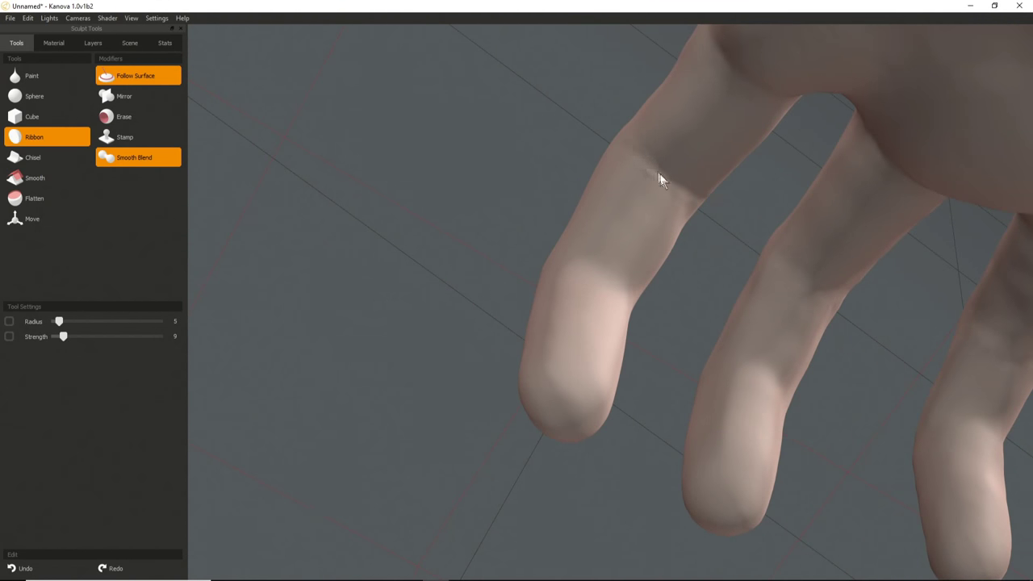
mouse_move(691, 196)
middle_down()
mouse_move(548, 219)
mouse_move(576, 288)
mouse_move(565, 271)
mouse_move(585, 250)
middle_up()
mouse_move(577, 216)
mouse_down()
mouse_move(589, 221)
mouse_move(578, 216)
mouse_up()
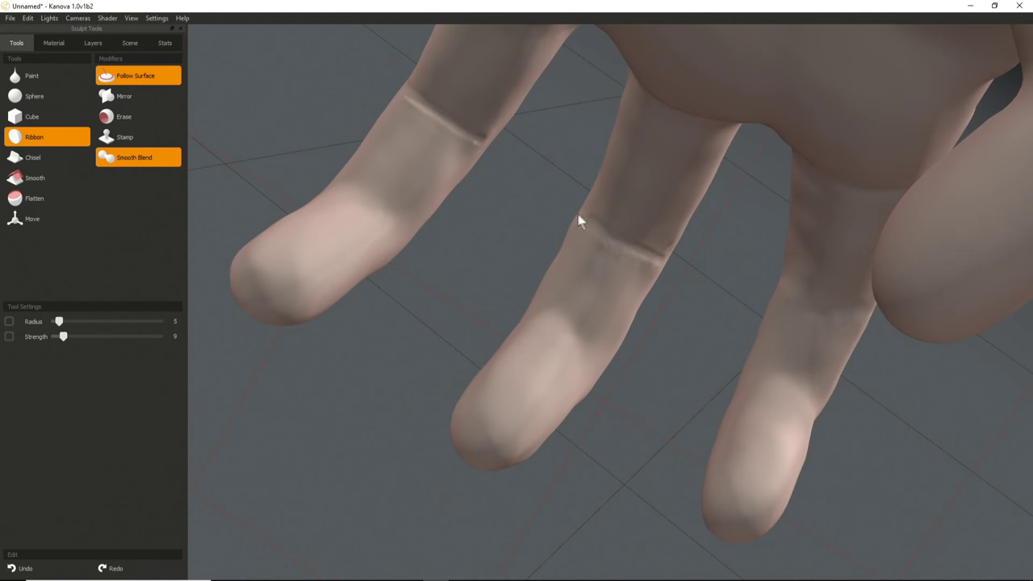
middle_drag(609, 234, 721, 368)
drag(739, 267, 677, 228)
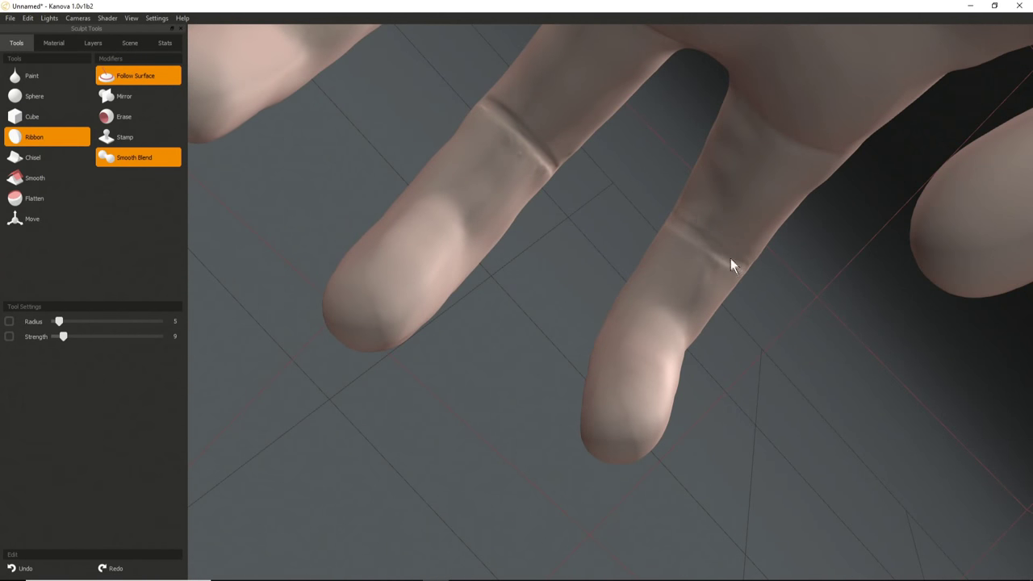
Set the Ribbon radius to 11 and blend the redefined middle-joint creases into the fingers.
middle_drag(689, 272, 673, 249)
scroll(685, 252, up, 3)
middle_drag(740, 274, 699, 238)
middle_drag(650, 284, 668, 196)
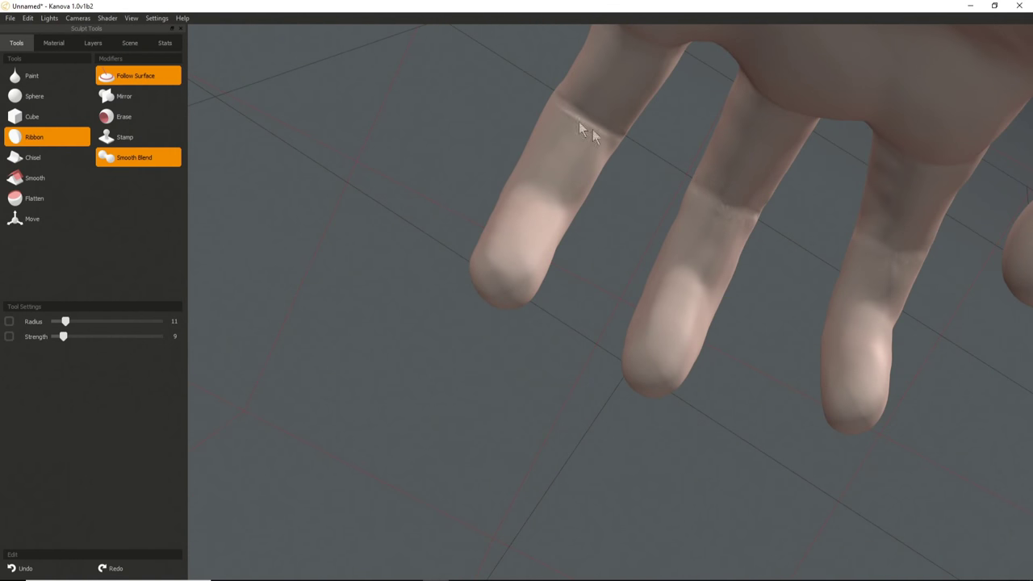
Reduce the Ribbon radius to 5 and carve creases across the fingertip joints of the outer and middle fingers.
mouse_move(526, 145)
middle_down()
mouse_move(454, 230)
mouse_move(477, 221)
mouse_move(471, 330)
mouse_move(606, 289)
mouse_move(557, 301)
mouse_move(520, 278)
middle_up()
key(bracketleft)
key(bracketleft)
key(bracketleft)
key(bracketleft)
key(bracketleft)
key(bracketleft)
drag(459, 157, 521, 178)
drag(459, 161, 521, 180)
mouse_move(676, 307)
middle_down()
mouse_move(550, 277)
mouse_move(507, 203)
middle_up()
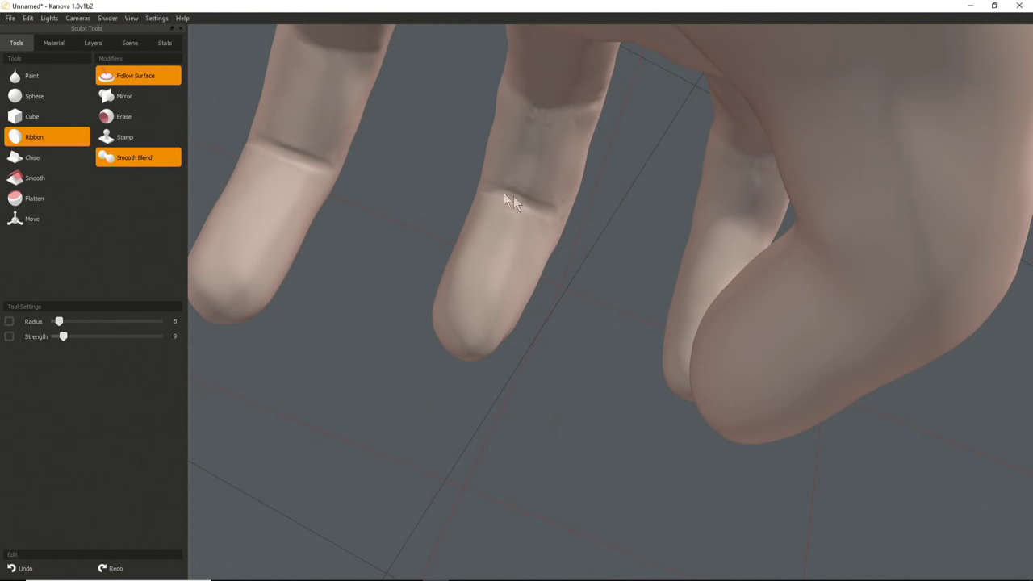
middle_drag(470, 232, 448, 187)
mouse_move(459, 185)
shift+mouse_down()
mouse_move(465, 204)
mouse_move(450, 177)
shift+mouse_up()
Carve a crease across the fingertip joint of the finger nearest the thumb with repeated Ribbon strokes.
mouse_move(493, 270)
middle_down()
mouse_move(387, 286)
mouse_move(600, 300)
mouse_move(491, 212)
middle_up()
scroll(482, 195, down, 3)
middle_drag(472, 177, 422, 121)
scroll(458, 129, down, 2)
drag(454, 108, 521, 118)
drag(445, 108, 514, 113)
drag(449, 109, 492, 111)
Raise the Ribbon radius to 50 and round the tip of the finger nearest the thumb.
middle_drag(509, 109, 645, 350)
key(bracketright)
key(bracketright)
key(bracketright)
key(bracketright)
key(bracketright)
key(bracketright)
key(bracketright)
scroll(585, 285, up, 6)
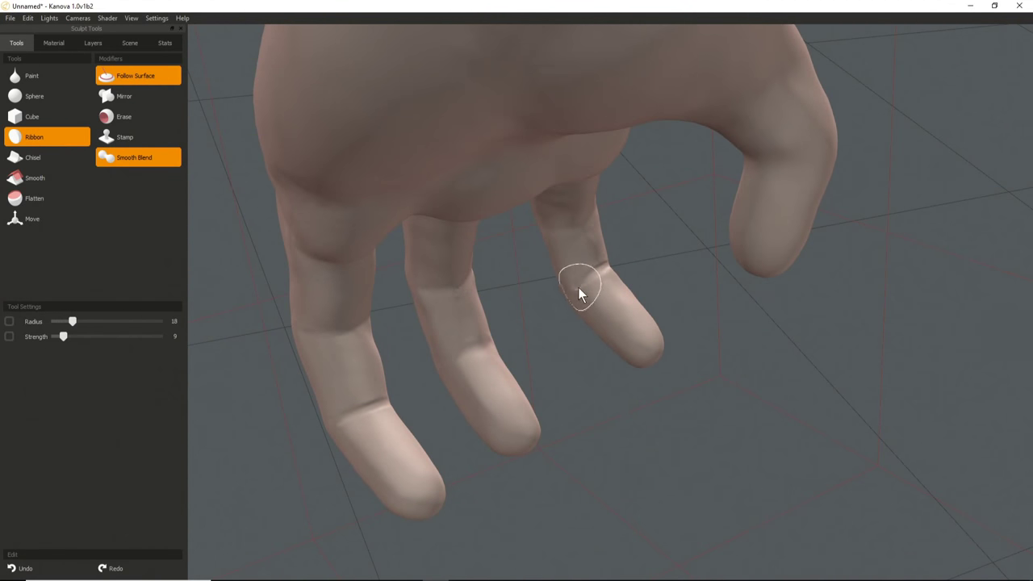
middle_drag(664, 362, 675, 385)
scroll(675, 385, up, 20)
scroll(739, 406, up, 9)
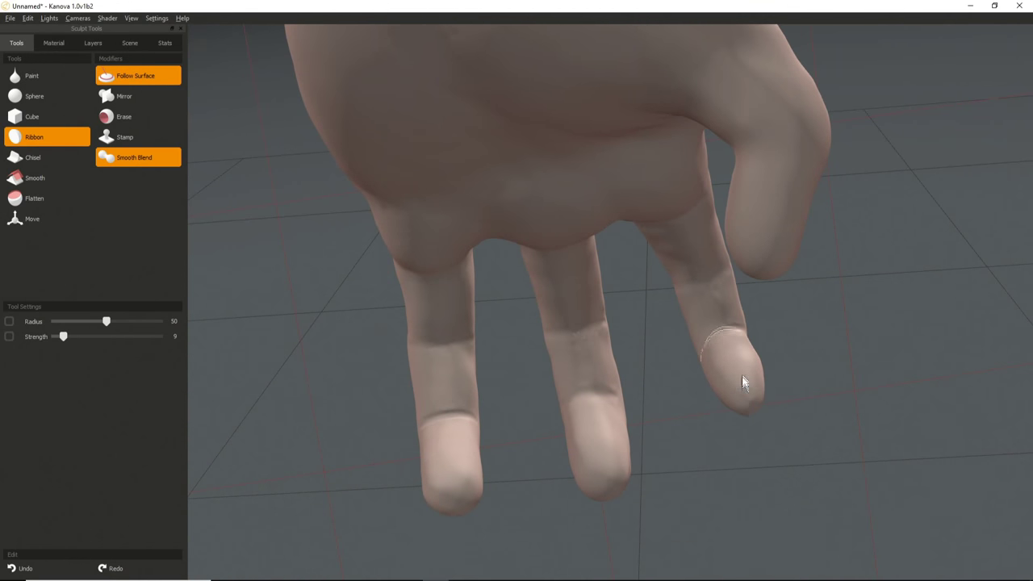
middle_drag(742, 376, 747, 406)
click(720, 387)
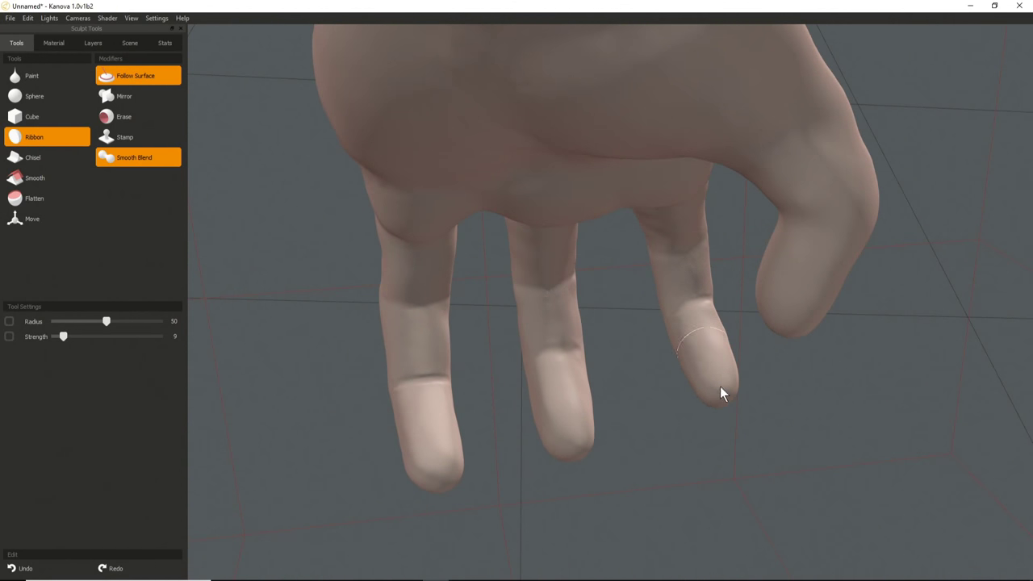
Lower the Ribbon radius to 27 and refine the tips of the outer and middle fingers.
middle_drag(445, 478, 464, 399)
scroll(438, 375, down, 2)
scroll(442, 358, down, 20)
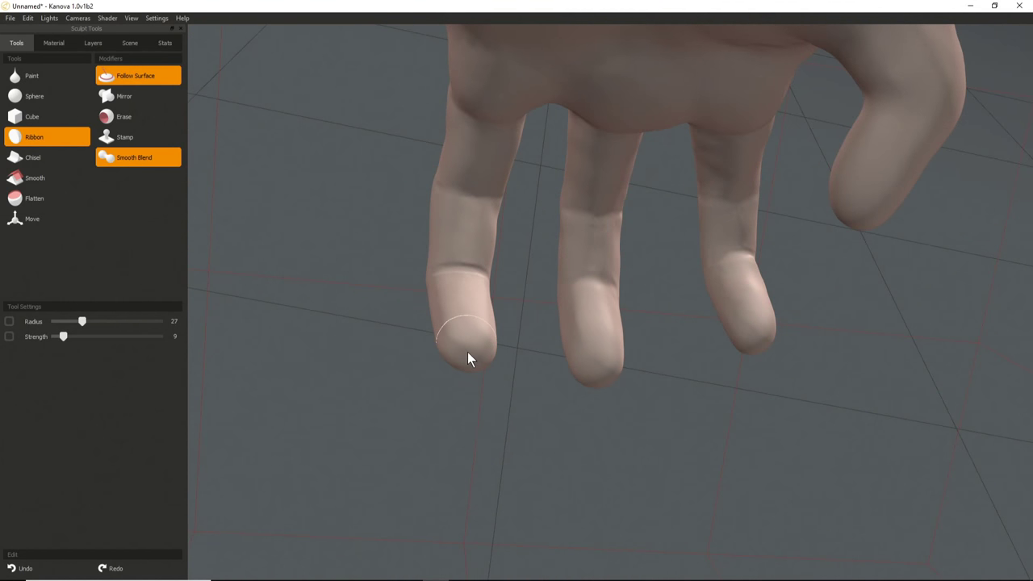
middle_drag(438, 353, 525, 341)
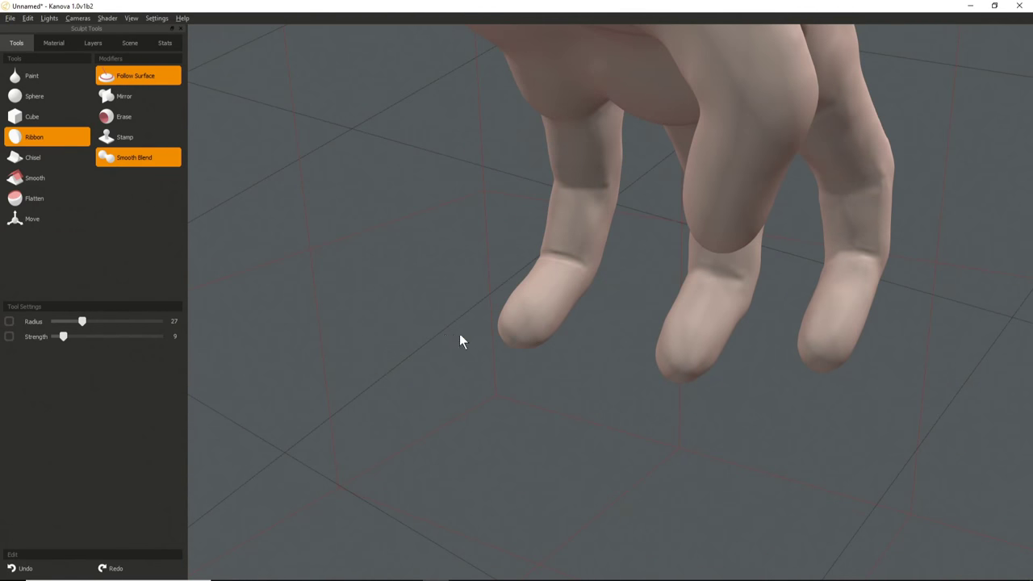
middle_drag(460, 339, 448, 337)
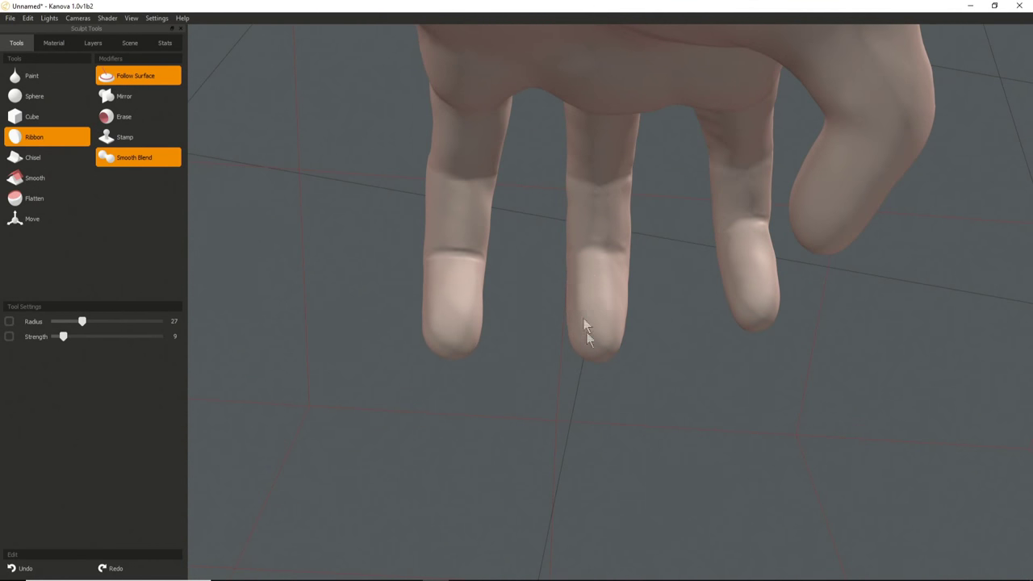
Drop the Ribbon radius to 4 and carve a fine crease across the inner side of the thumb's joint.
mouse_move(648, 214)
middle_down()
mouse_move(522, 198)
mouse_move(793, 265)
mouse_move(609, 330)
mouse_move(551, 290)
mouse_move(540, 324)
mouse_move(577, 403)
mouse_move(581, 269)
middle_up()
scroll(728, 284, up, 4)
drag(613, 217, 584, 226)
mouse_move(586, 231)
middle_down()
mouse_move(610, 267)
mouse_move(634, 173)
mouse_move(624, 201)
mouse_move(634, 279)
mouse_move(645, 153)
middle_up()
ctrl+scroll(627, 180, down, 3)
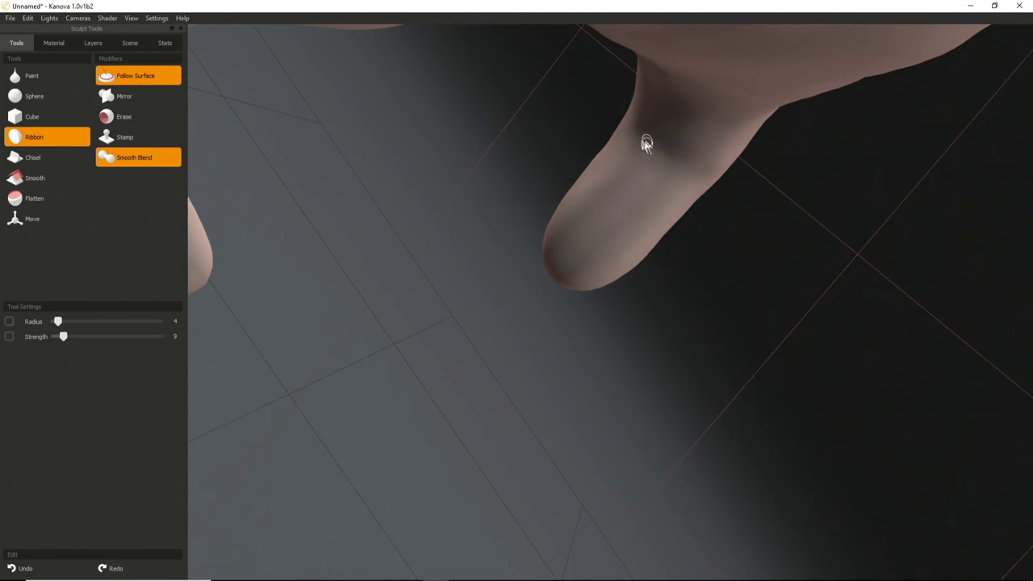
mouse_move(630, 134)
mouse_down()
mouse_move(620, 125)
mouse_move(639, 148)
mouse_up()
right_drag(607, 161, 626, 164)
mouse_move(622, 125)
mouse_down()
mouse_move(668, 164)
mouse_move(651, 166)
mouse_up()
Add a curved crease where the thumb meets the palm, using Ribbon radius values of 9 and 12.
middle_drag(614, 195, 639, 162)
scroll(638, 162, down, 5)
middle_drag(428, 224, 633, 91)
mouse_move(477, 269)
middle_down()
mouse_move(766, 371)
mouse_move(581, 118)
mouse_move(480, 448)
mouse_move(733, 342)
mouse_move(634, 173)
mouse_move(627, 261)
mouse_move(525, 177)
mouse_move(633, 293)
mouse_move(627, 224)
middle_up()
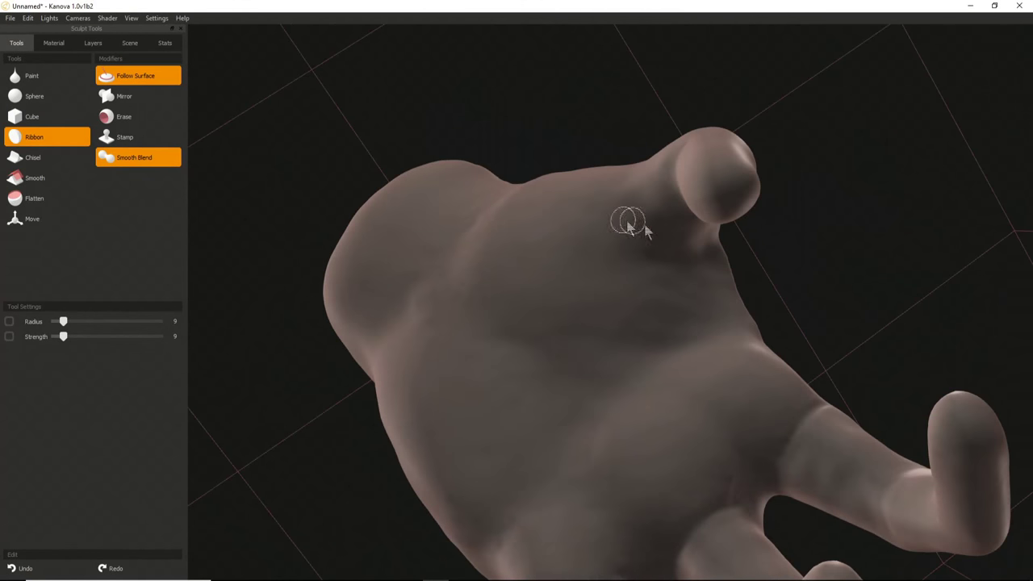
mouse_move(601, 199)
middle_down()
mouse_move(615, 263)
mouse_move(594, 199)
mouse_move(615, 244)
mouse_move(605, 198)
middle_up()
scroll(612, 235, up, 3)
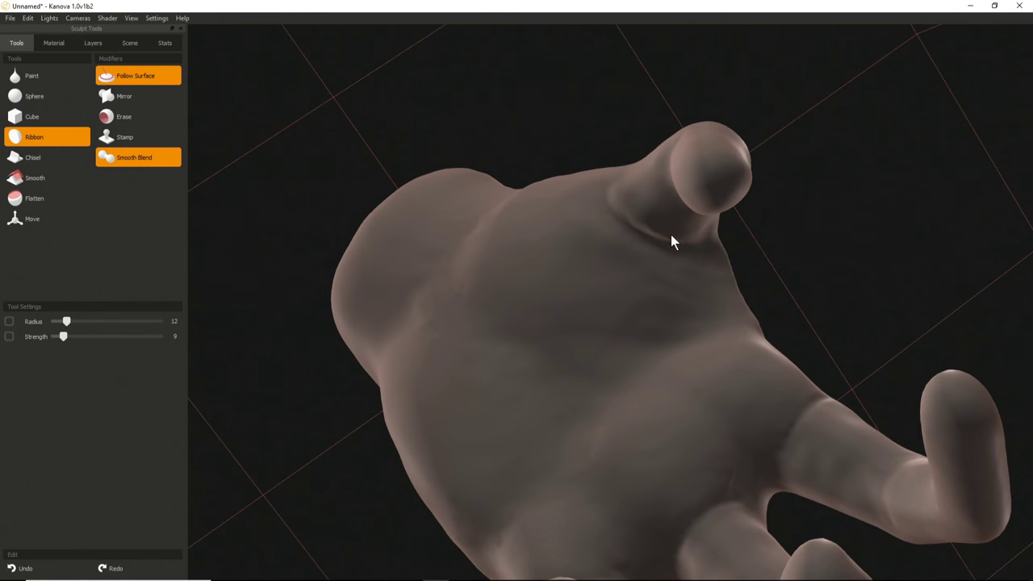
Raise the Ribbon radius to 33 and smooth the back of the hand along the index tendon toward the wrist.
key(bracketright)
key(bracketright)
key(bracketright)
key(bracketright)
key(bracketright)
key(bracketright)
mouse_move(594, 223)
middle_down()
mouse_move(611, 246)
mouse_move(652, 239)
mouse_move(671, 213)
mouse_move(586, 253)
mouse_move(616, 214)
mouse_move(721, 341)
mouse_move(726, 317)
mouse_move(634, 473)
mouse_move(474, 253)
mouse_move(548, 327)
mouse_move(577, 322)
mouse_move(630, 278)
mouse_move(536, 361)
mouse_move(689, 301)
mouse_move(533, 311)
mouse_move(614, 299)
mouse_move(570, 266)
middle_up()
scroll(570, 259, up, 3)
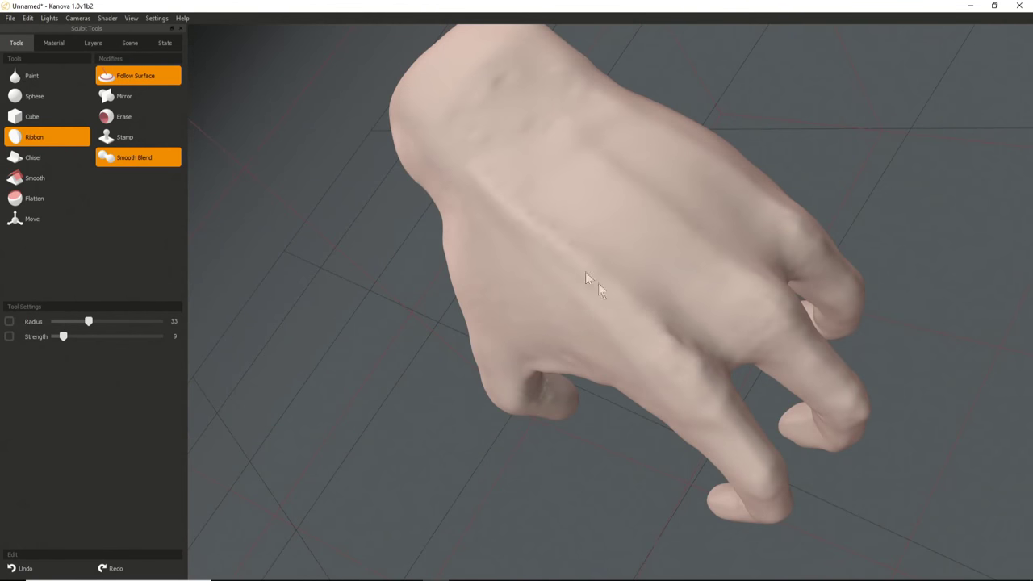
middle_drag(557, 246, 563, 308)
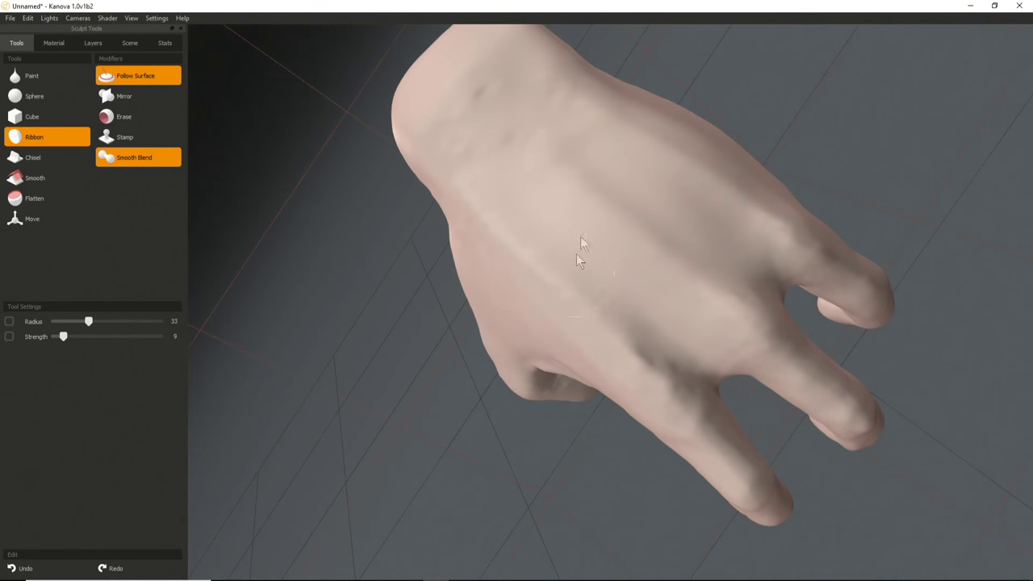
middle_drag(569, 161, 607, 185)
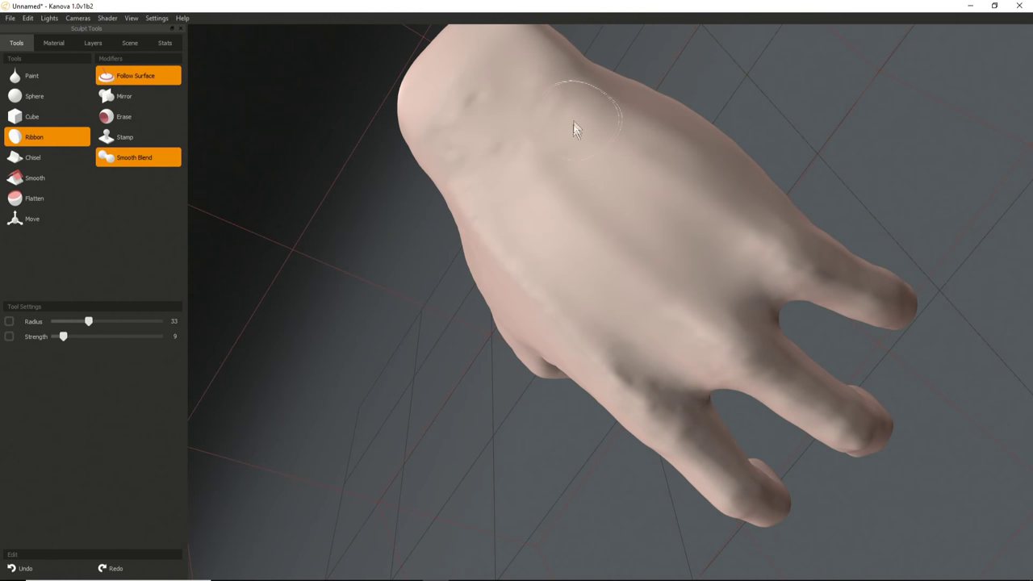
middle_drag(576, 121, 509, 180)
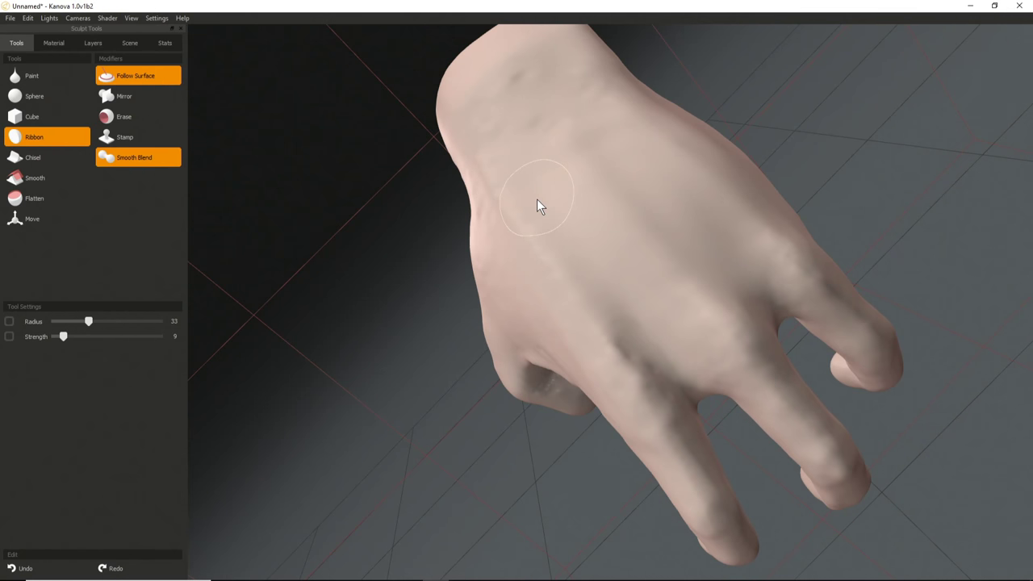
Smooth the surface between the thumb and the index tendon on the back of the hand at radius 33.
alt+drag(488, 286, 463, 279)
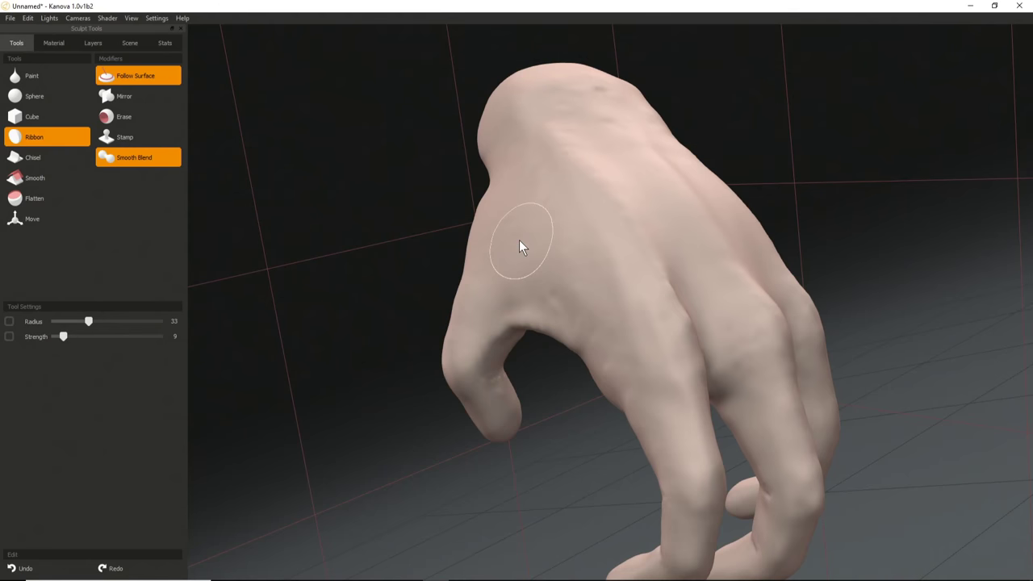
middle_drag(452, 288, 627, 305)
mouse_move(620, 295)
alt+mouse_down()
mouse_move(532, 261)
mouse_move(522, 405)
mouse_move(607, 301)
alt+mouse_up()
right_drag(607, 300, 575, 296)
alt+drag(572, 297, 583, 355)
right_drag(595, 282, 609, 301)
alt+drag(609, 302, 576, 301)
Set the Ribbon radius to 15 and carve grooves beside the tendons on the back of the hand.
middle_drag(578, 302, 647, 323)
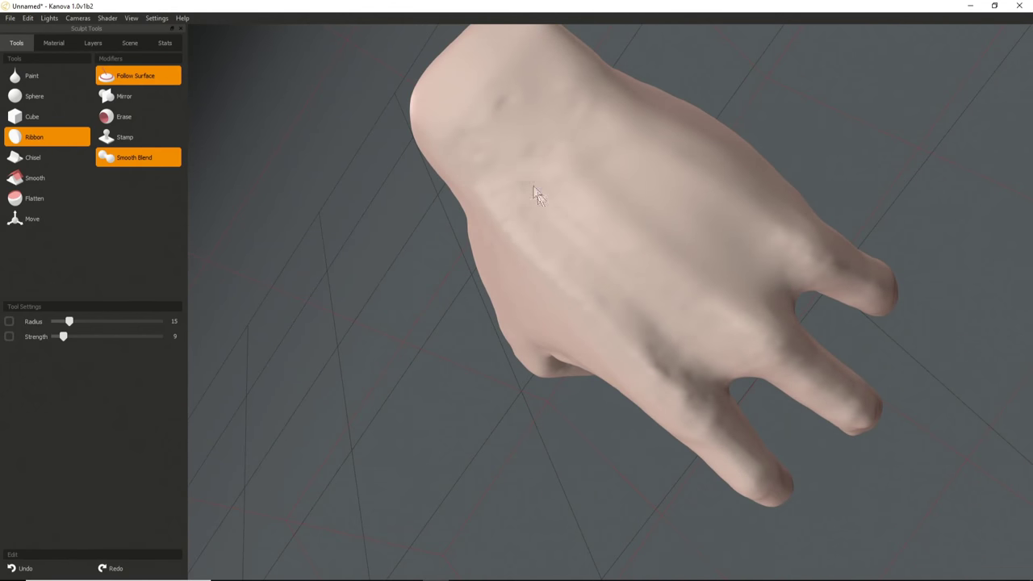
middle_drag(579, 266, 692, 330)
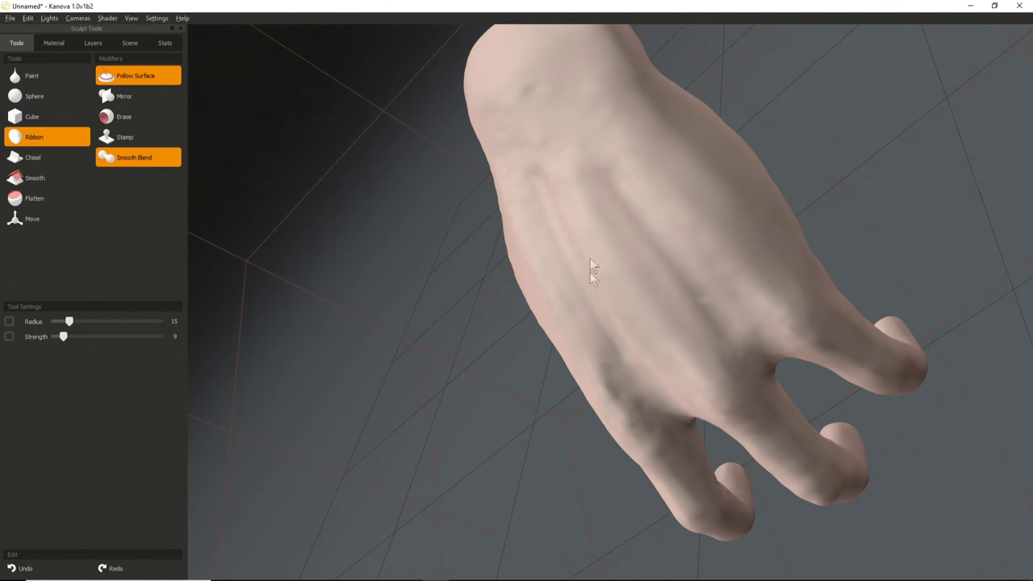
alt+drag(591, 238, 660, 266)
right_drag(661, 267, 667, 269)
Raise the Ribbon radius to 38 and soften the grooves between the tendons.
middle_drag(676, 243, 625, 272)
mouse_move(625, 265)
shift+mouse_down()
mouse_move(572, 171)
mouse_move(591, 131)
mouse_move(685, 174)
shift+mouse_up()
middle_drag(737, 293, 669, 212)
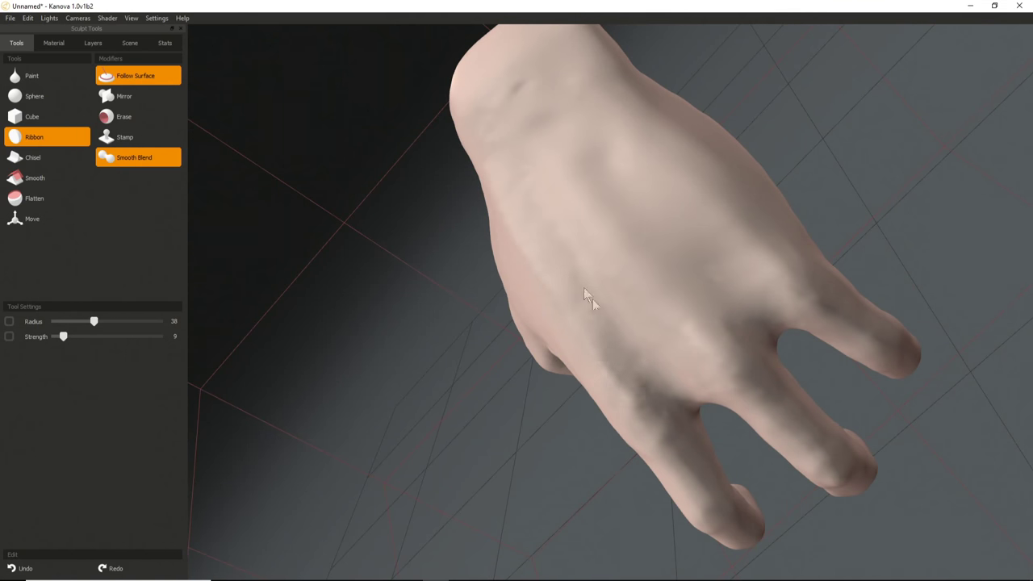
mouse_move(549, 322)
middle_down()
mouse_move(645, 323)
mouse_move(669, 288)
mouse_move(689, 364)
mouse_move(669, 311)
middle_up()
mouse_move(729, 339)
middle_down()
mouse_move(627, 346)
mouse_move(661, 360)
mouse_move(624, 318)
mouse_move(451, 346)
mouse_move(583, 360)
mouse_move(562, 308)
middle_up()
Lower the Ribbon radius to 27 and reshape the index tendon and its adjacent groove between the knuckles and wrist.
right_drag(567, 302, 539, 311)
middle_drag(539, 310, 505, 325)
drag(569, 352, 591, 131)
middle_drag(584, 228, 572, 230)
right_drag(572, 230, 584, 229)
drag(585, 297, 600, 138)
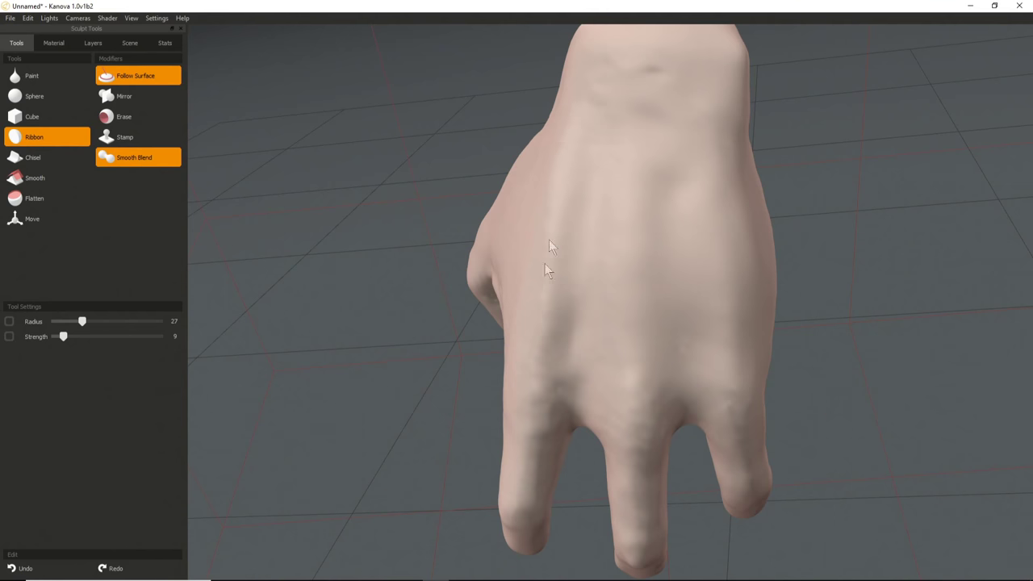
middle_drag(507, 435, 502, 404)
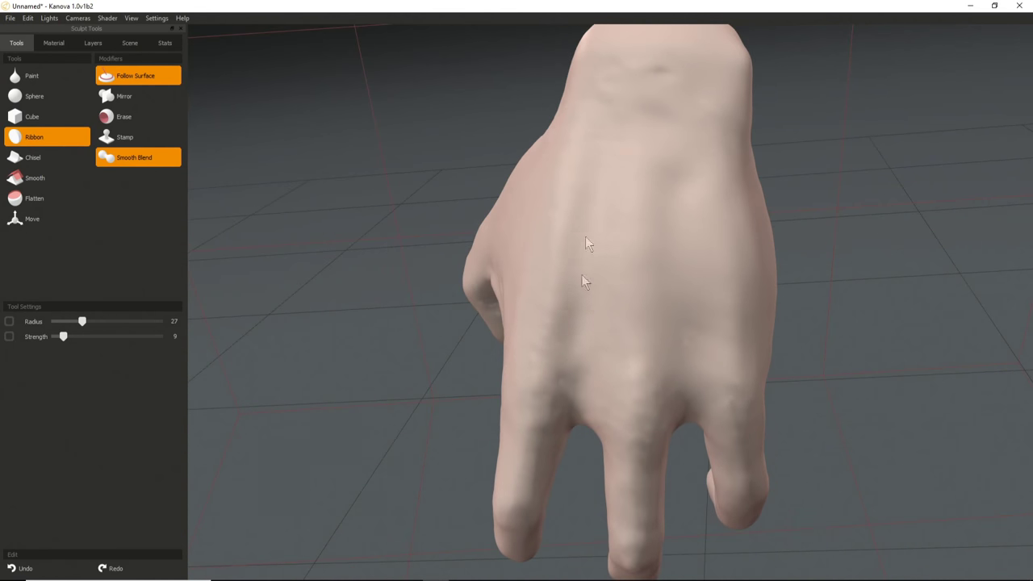
mouse_move(532, 346)
middle_down()
mouse_move(527, 323)
mouse_move(631, 178)
mouse_move(636, 368)
mouse_move(662, 357)
mouse_move(588, 362)
mouse_move(578, 178)
middle_up()
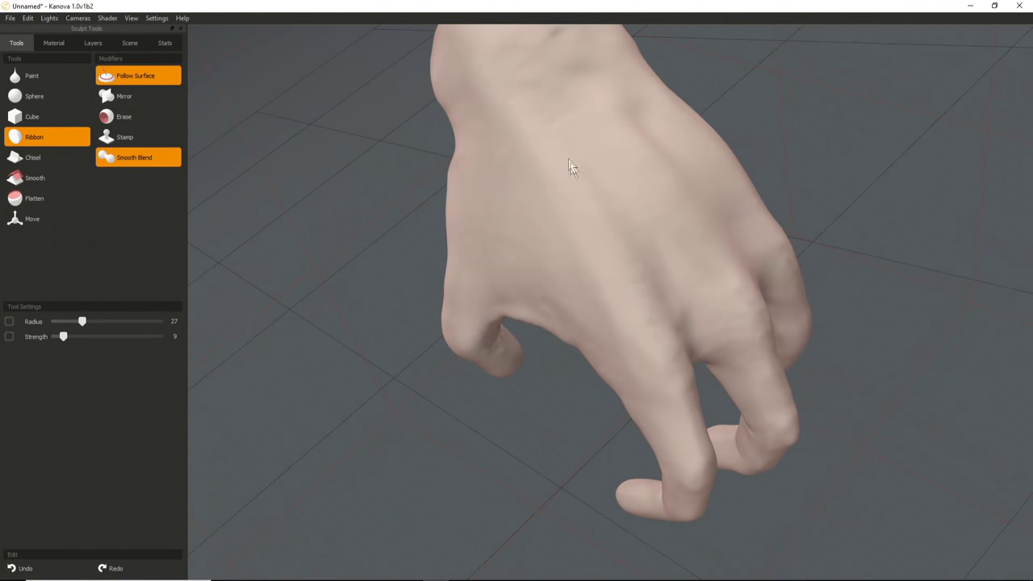
middle_drag(662, 295, 631, 255)
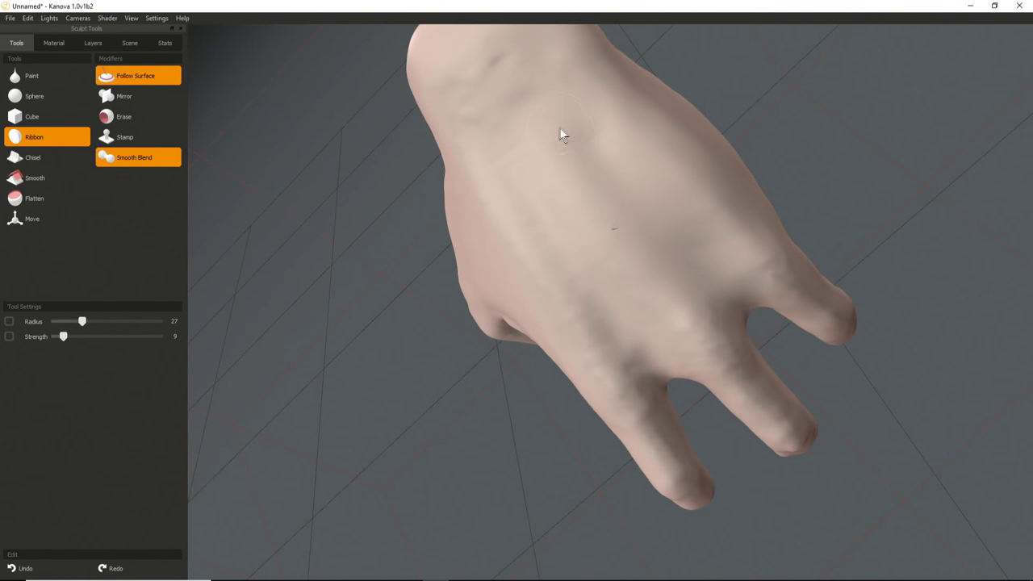
middle_drag(598, 194, 557, 188)
Lower the Ribbon radius to 23 and carve the groove beside the middle tendon between the wrist and knuckles.
key(bracketleft)
key(bracketleft)
key(bracketleft)
key(bracketleft)
middle_drag(541, 141, 532, 144)
drag(534, 147, 616, 237)
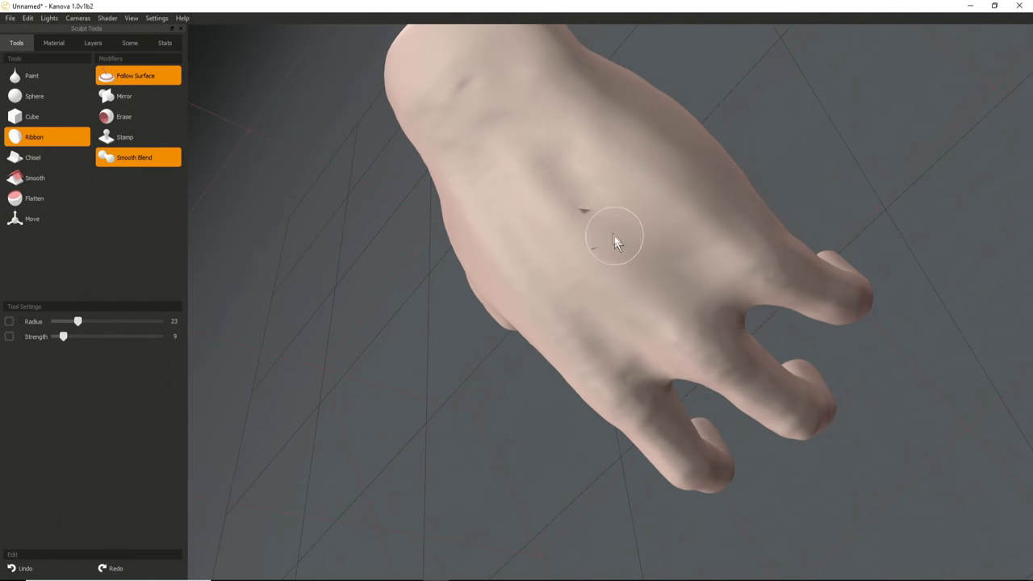
middle_drag(703, 288, 680, 260)
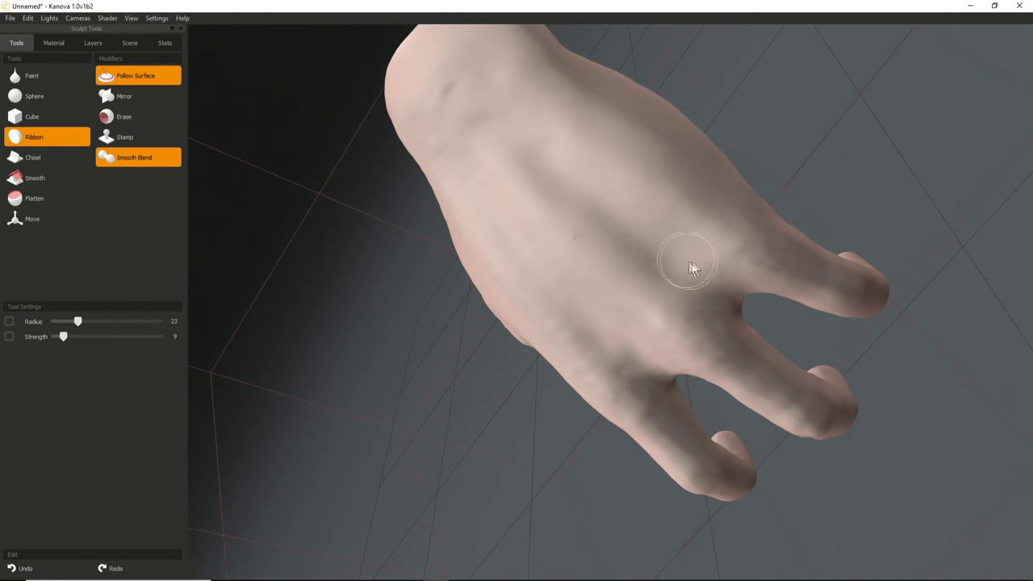
Raise the Ribbon radius to 30 and blend the tendons and grooves across the back of the hand.
key(])
key(])
key(])
key(])
key(])
key(])
key(])
middle_drag(572, 149, 595, 226)
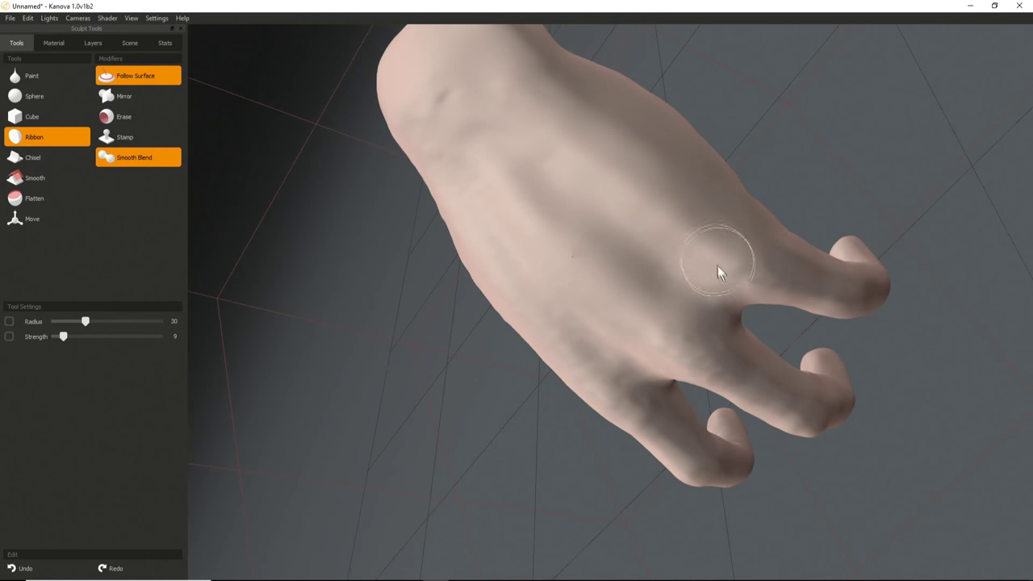
mouse_move(689, 235)
middle_down()
mouse_move(645, 272)
mouse_move(606, 192)
middle_up()
middle_drag(639, 232, 638, 293)
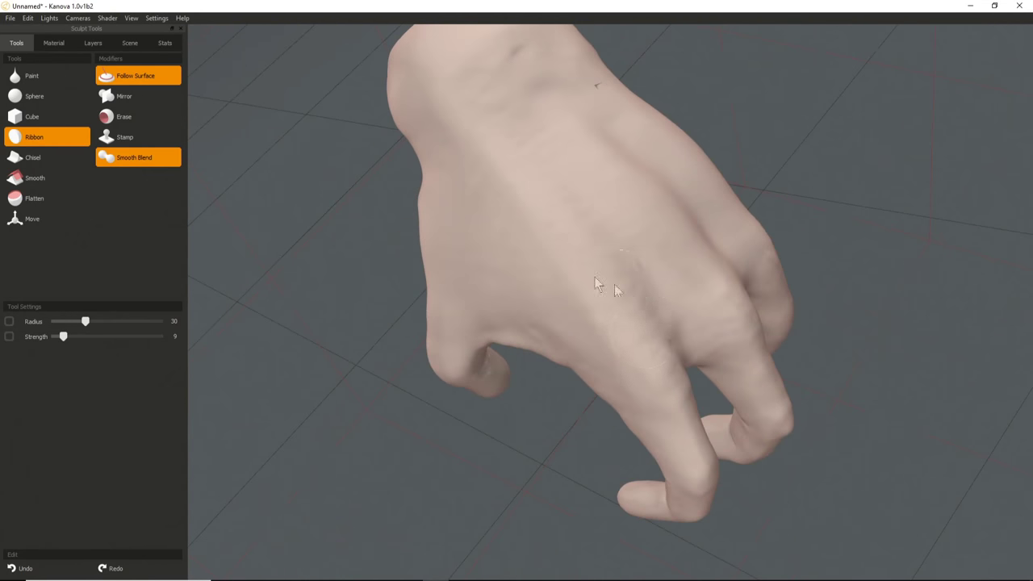
middle_drag(525, 166, 621, 248)
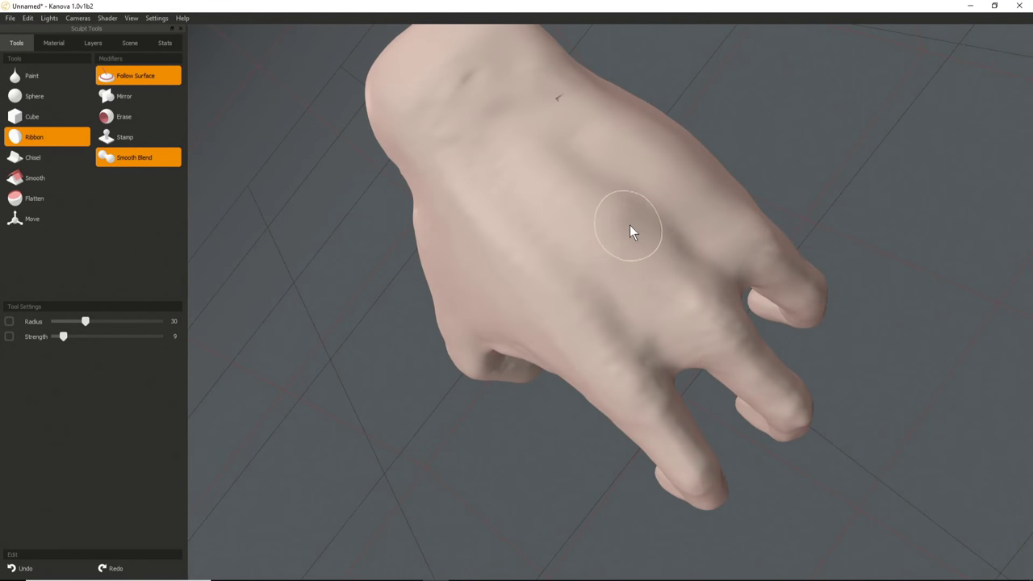
mouse_move(650, 231)
middle_down()
mouse_move(594, 318)
mouse_move(647, 267)
middle_up()
middle_drag(504, 239, 599, 225)
Set the Ribbon radius to 50 and even out the broad surface on the back of the hand above the knuckles.
key(5)
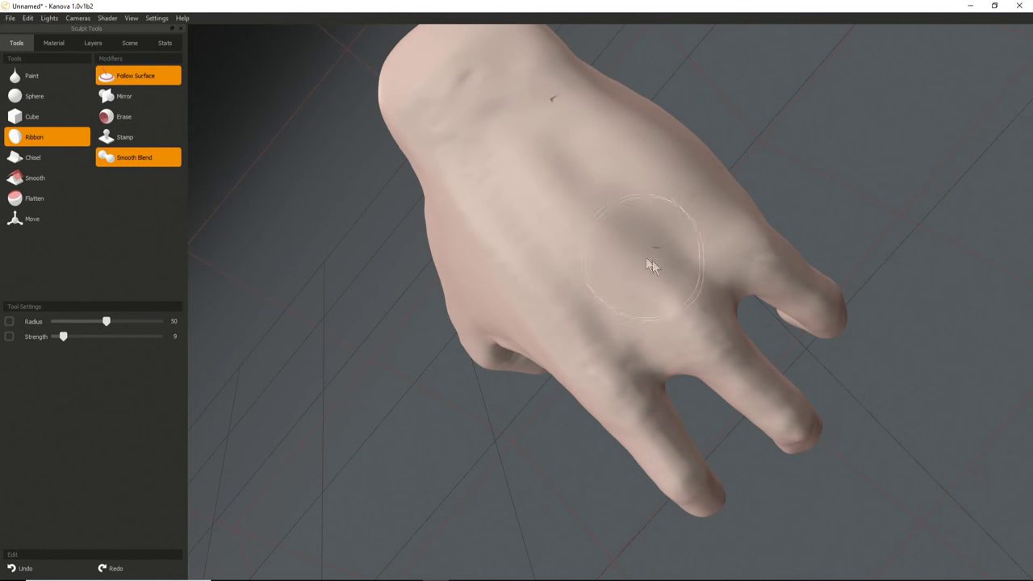
mouse_move(646, 262)
middle_down()
mouse_move(654, 133)
mouse_move(658, 331)
mouse_move(609, 162)
middle_up()
middle_drag(616, 432, 527, 233)
Set the Ribbon radius to 37 and round off the cut end of the wrist.
mouse_move(388, 142)
middle_down()
mouse_move(311, 288)
mouse_move(560, 306)
mouse_move(523, 304)
mouse_move(603, 327)
mouse_move(567, 307)
middle_up()
key(bracketright)
key(bracketright)
key(bracketright)
key(bracketright)
key(bracketright)
key(bracketright)
key(bracketright)
mouse_move(540, 320)
mouse_down()
mouse_move(611, 312)
mouse_move(600, 302)
mouse_up()
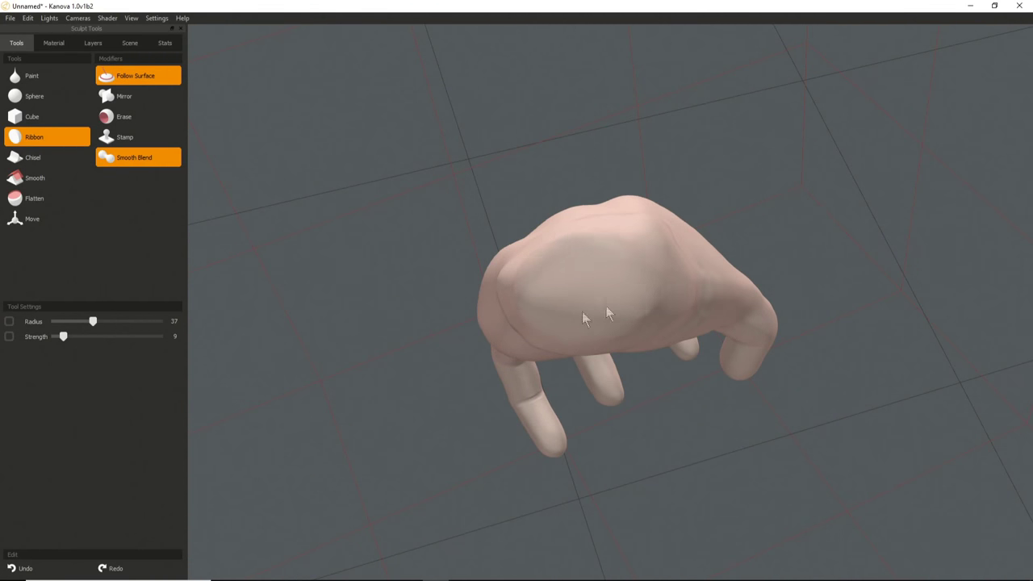
mouse_move(554, 288)
mouse_down()
mouse_move(584, 228)
mouse_move(561, 311)
mouse_move(582, 321)
mouse_move(636, 296)
mouse_move(606, 311)
mouse_move(604, 246)
mouse_move(574, 270)
mouse_move(569, 292)
mouse_move(566, 260)
mouse_move(560, 308)
mouse_move(562, 267)
mouse_move(582, 296)
mouse_move(615, 258)
mouse_up()
mouse_move(615, 266)
middle_down()
mouse_move(293, 398)
mouse_move(478, 400)
mouse_move(466, 233)
mouse_move(313, 214)
mouse_move(537, 265)
mouse_move(655, 252)
middle_up()
middle_drag(620, 194, 563, 192)
Raise the Ribbon radius to 42 and shape the back of the forearm just above the wrist.
key(])
key(])
key(])
key(])
key(])
drag(575, 194, 580, 184)
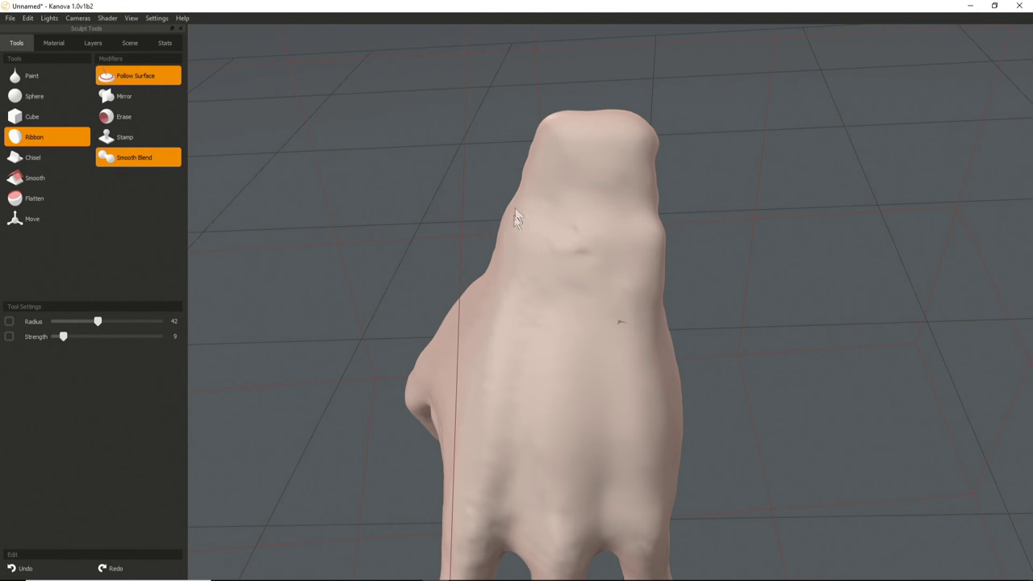
Lower the Ribbon strength to 2 and refine the sides and underside of the forearm stump.
mouse_move(505, 244)
middle_down()
mouse_move(498, 320)
mouse_move(615, 235)
mouse_move(459, 276)
mouse_move(530, 198)
middle_up()
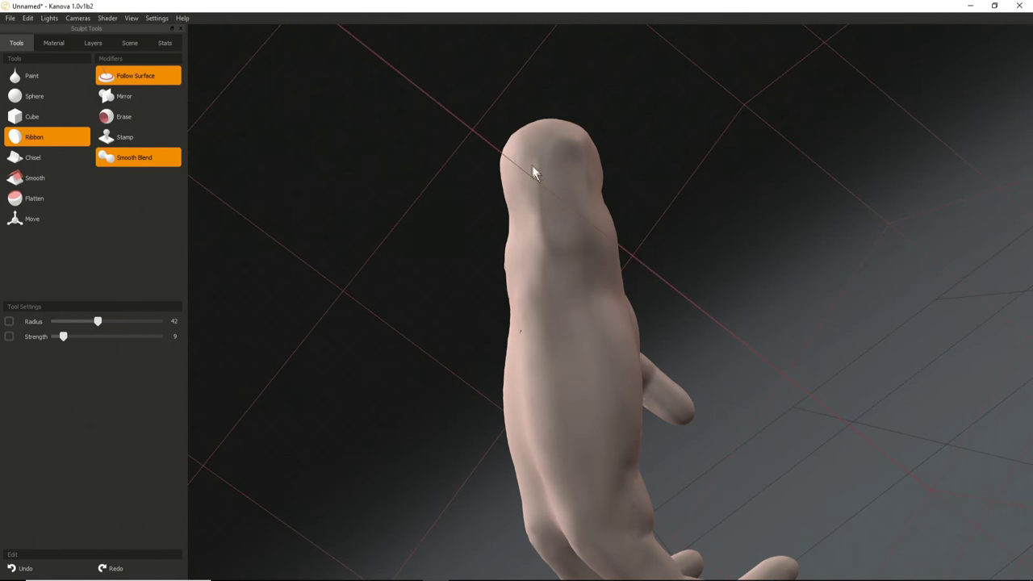
mouse_move(578, 240)
middle_down()
mouse_move(544, 221)
mouse_move(611, 196)
mouse_move(595, 267)
mouse_move(549, 216)
middle_up()
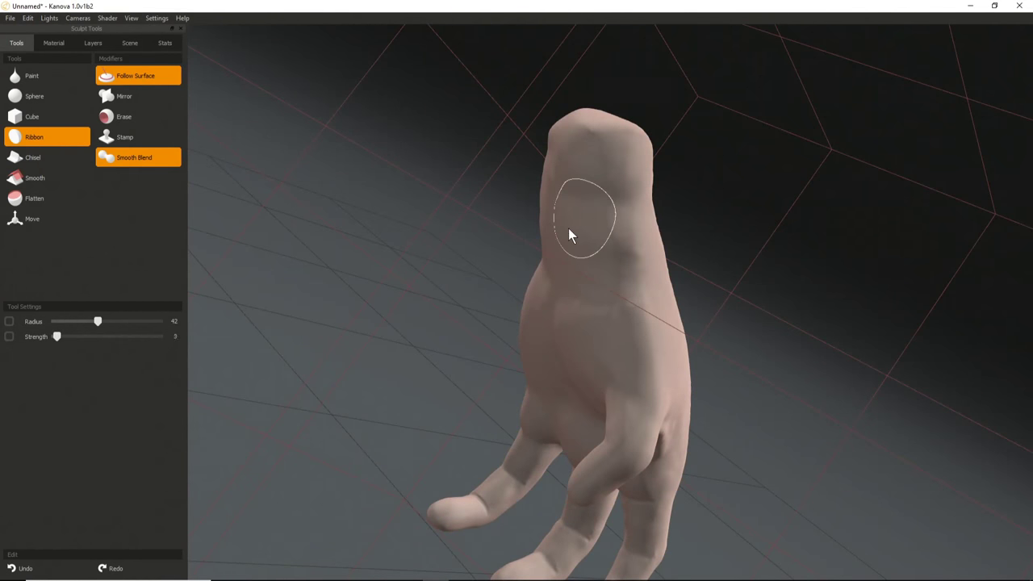
middle_drag(588, 227, 564, 214)
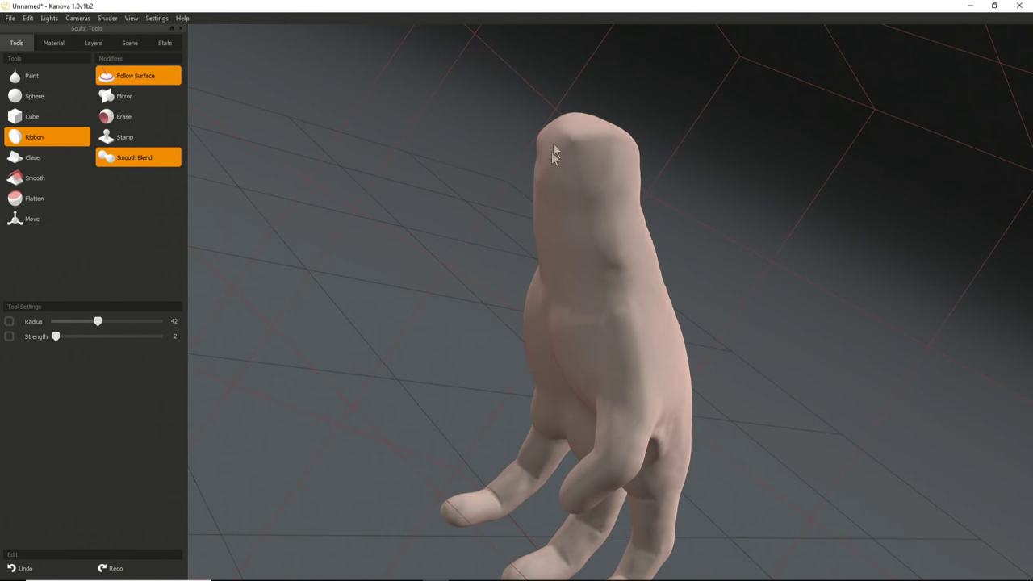
Smooth the palm side of the wrist at Ribbon radius 48, and its back at radius 59.
middle_drag(584, 172, 676, 248)
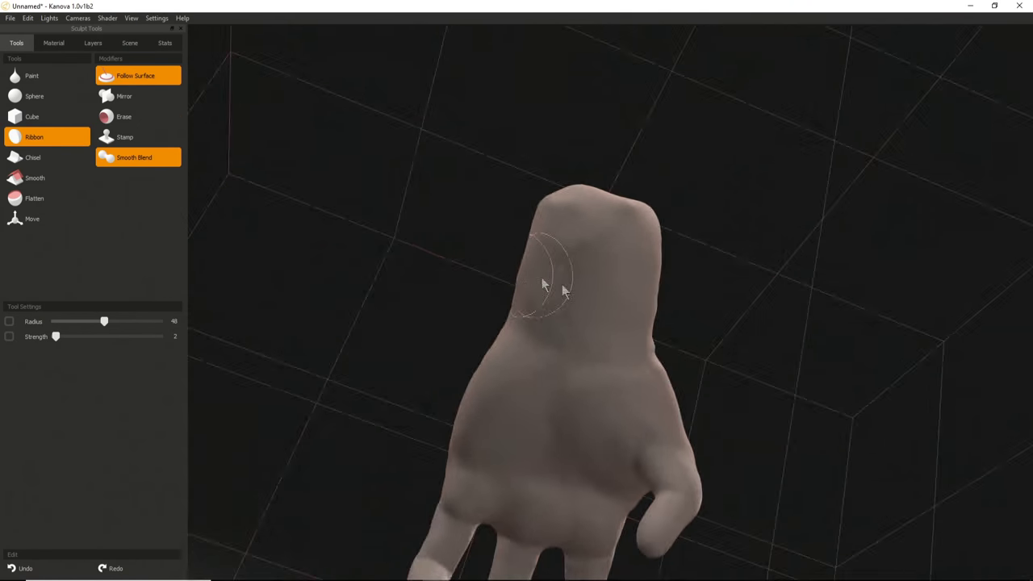
mouse_move(562, 285)
mouse_down()
mouse_move(575, 248)
mouse_move(590, 262)
mouse_move(587, 305)
mouse_move(533, 302)
mouse_up()
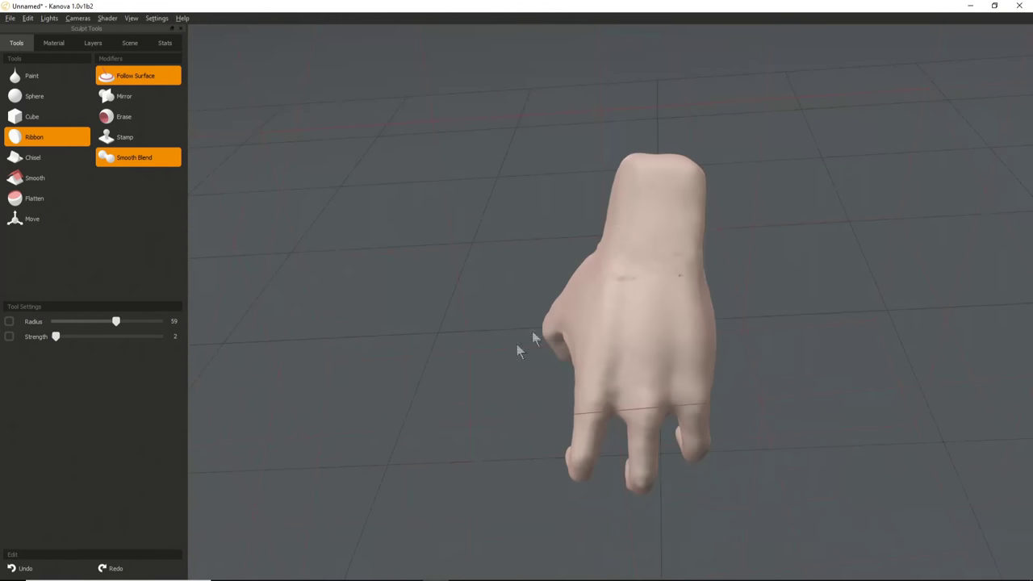
scroll(708, 392, up, 5)
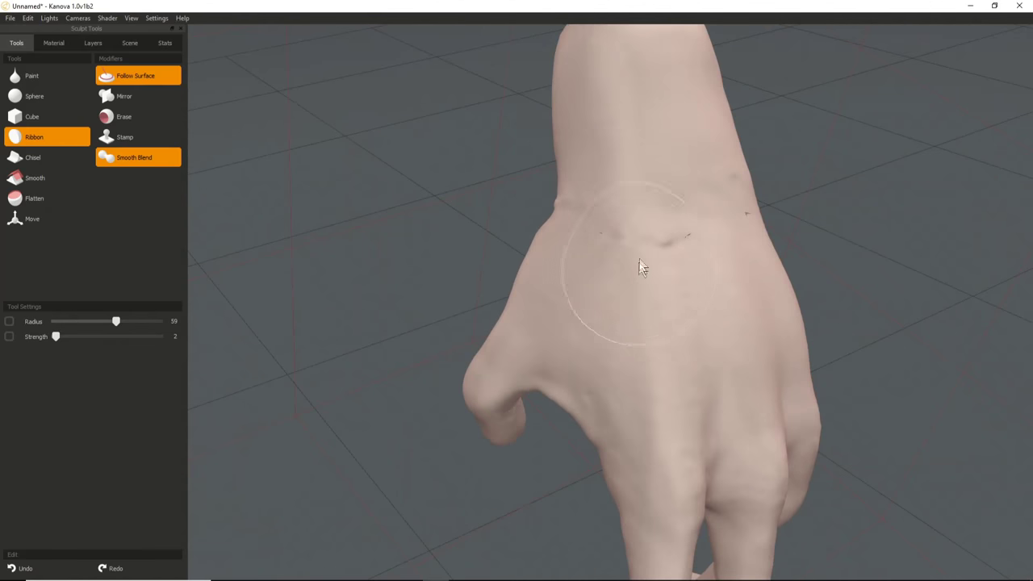
scroll(622, 260, down, 4)
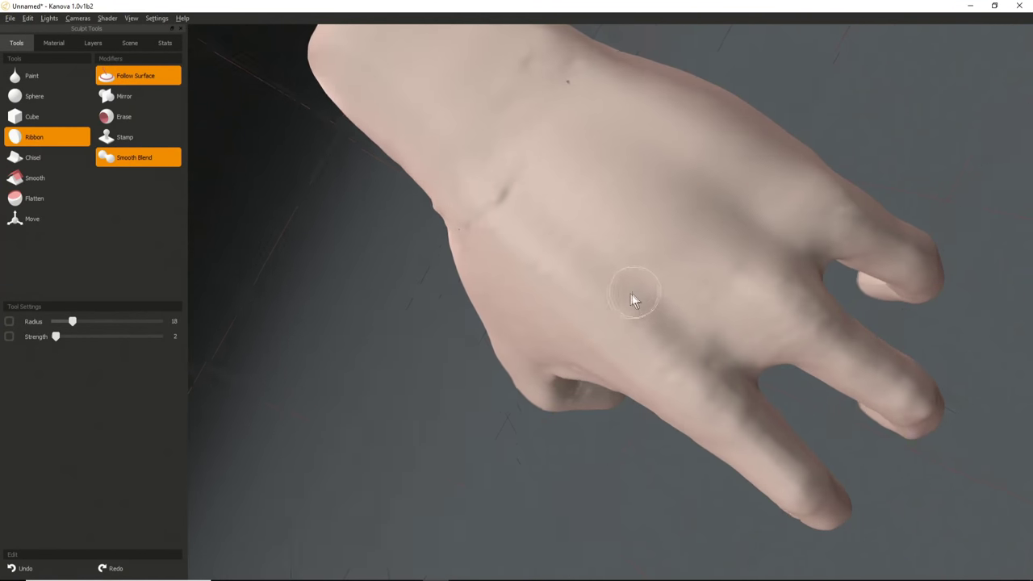
Set the Ribbon radius to 11 and strength to 3 and define the index tendon on the back of the hand.
key(bracketleft)
key(bracketleft)
key(bracketleft)
key(bracketleft)
key(bracketleft)
key(bracketleft)
key(bracketleft)
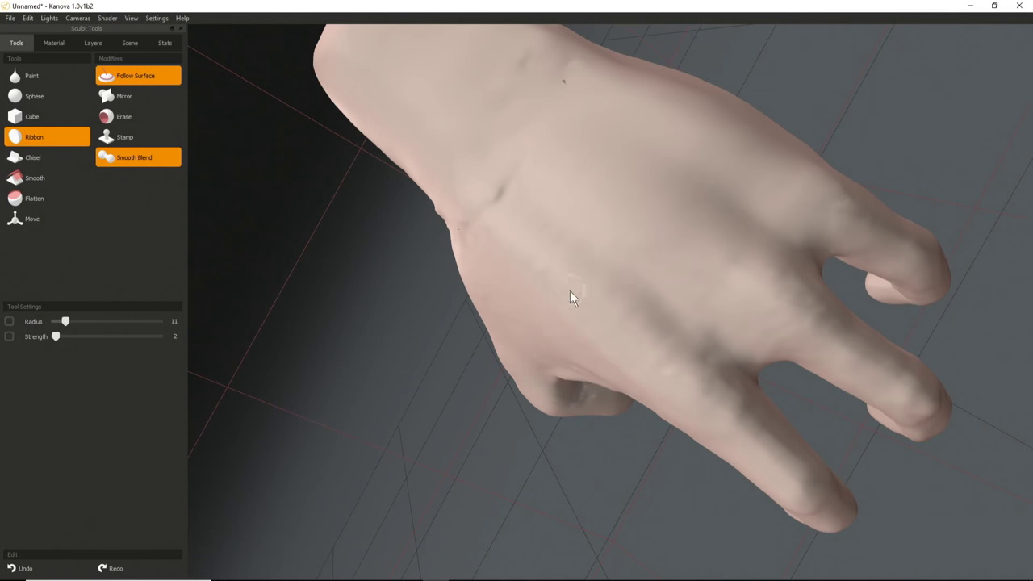
key(shift+bracketright)
drag(587, 269, 624, 280)
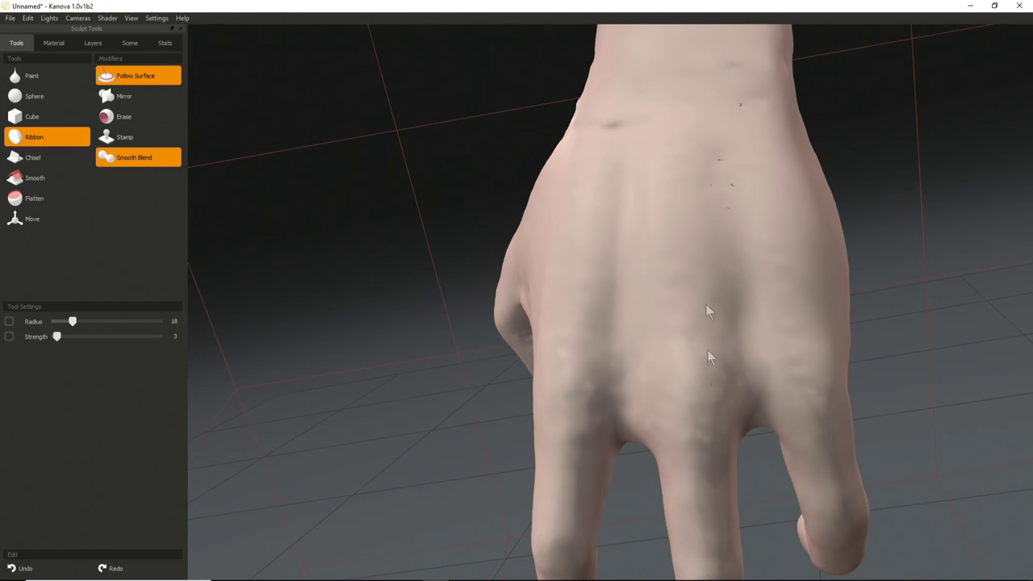
Build up the middle tendon at Ribbon radius 18 and clean the small specks near the wrist.
middle_drag(581, 382, 593, 442)
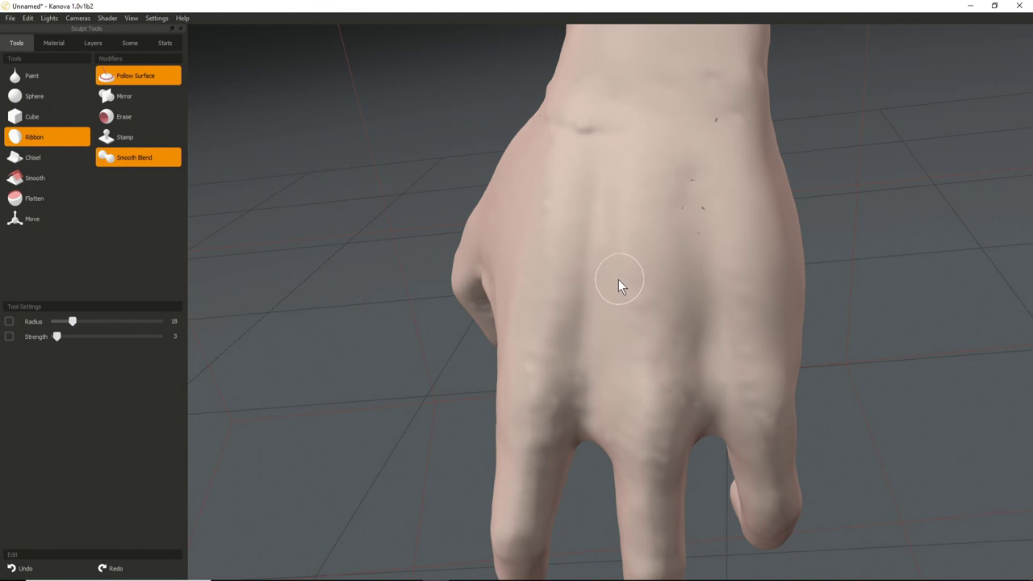
drag(620, 281, 622, 323)
drag(694, 174, 703, 232)
alt+drag(571, 412, 589, 329)
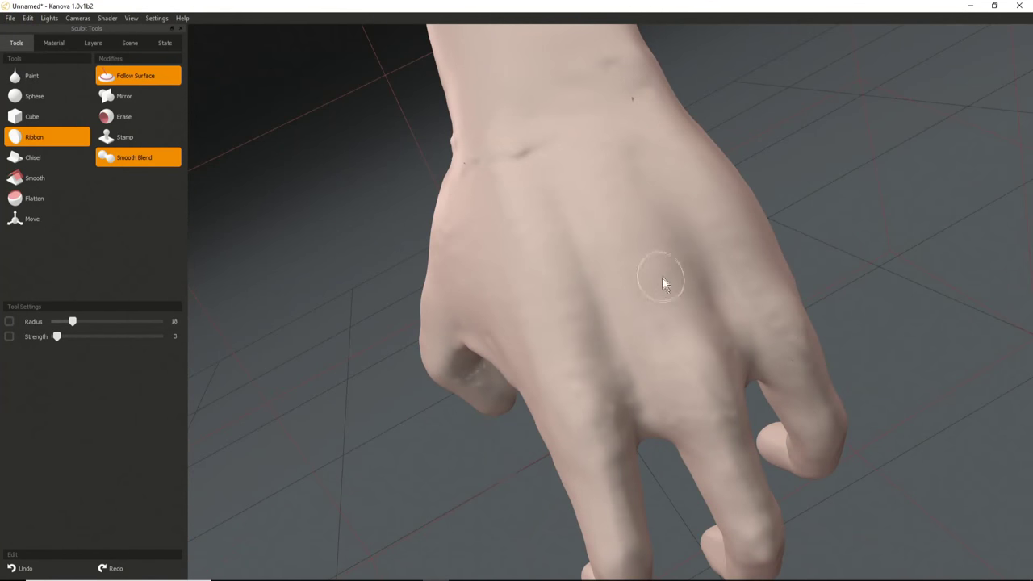
Raise the Ribbon radius to 30 and smooth the wrist crease and the grooves between the index and middle tendons.
alt+drag(627, 293, 751, 327)
key(bracketright)
mouse_move(654, 357)
alt+mouse_down()
mouse_move(584, 334)
mouse_move(577, 270)
alt+mouse_up()
key(bracketright)
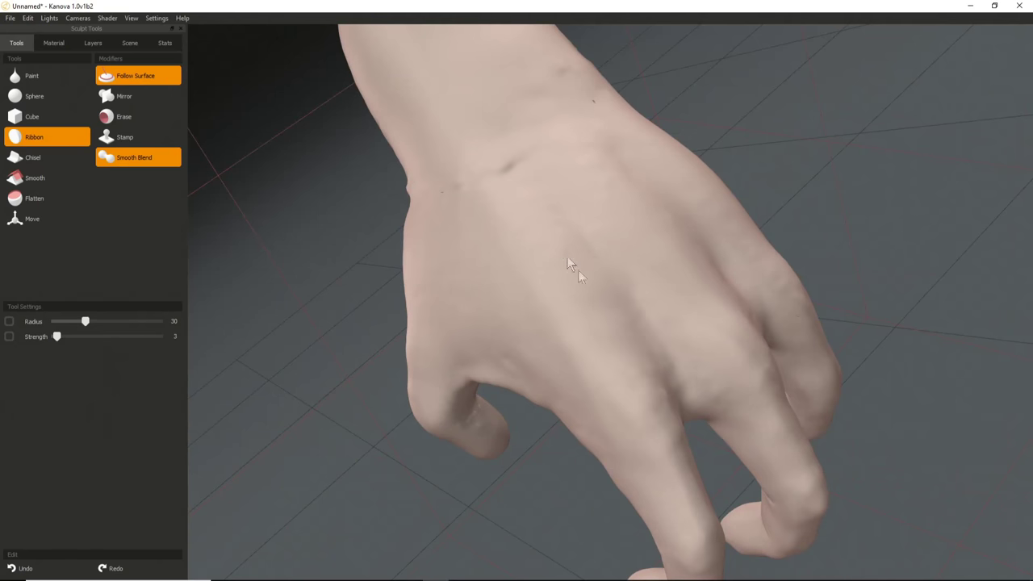
middle_drag(618, 316, 590, 406)
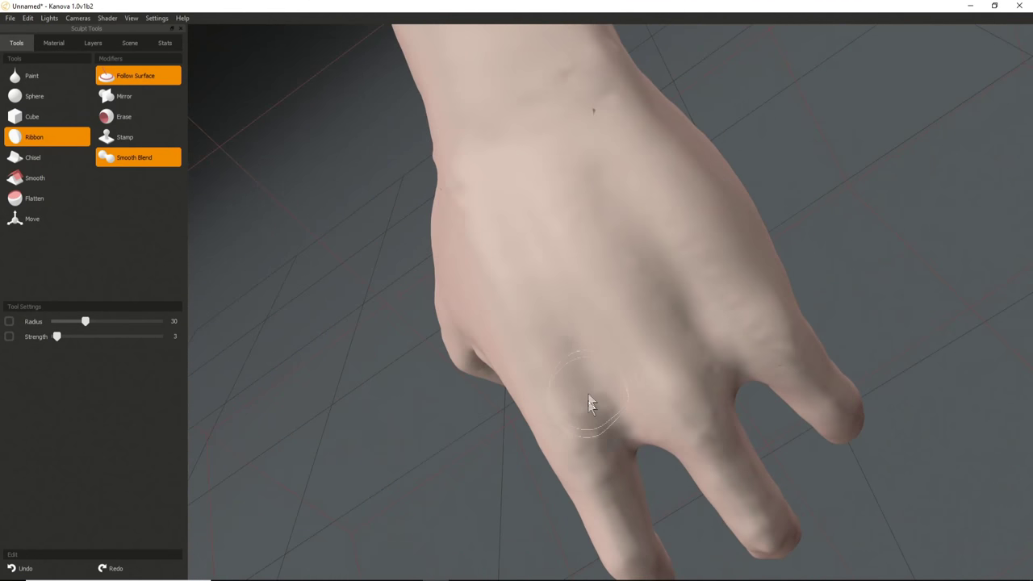
middle_drag(540, 257, 581, 273)
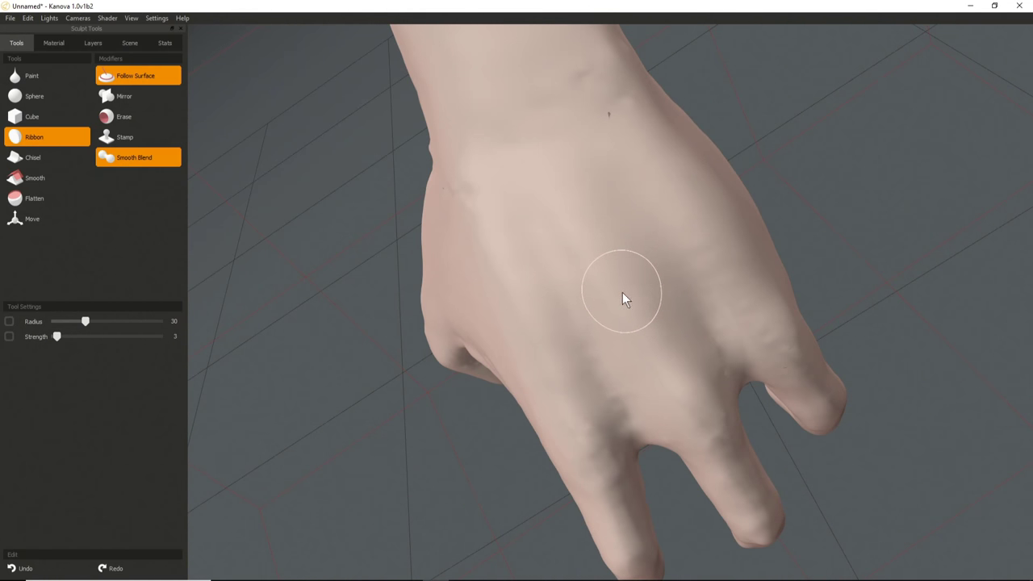
Refine the tendons behind the knuckles and the web between thumb and index finger at Ribbon radius 30.
alt+drag(523, 392, 665, 269)
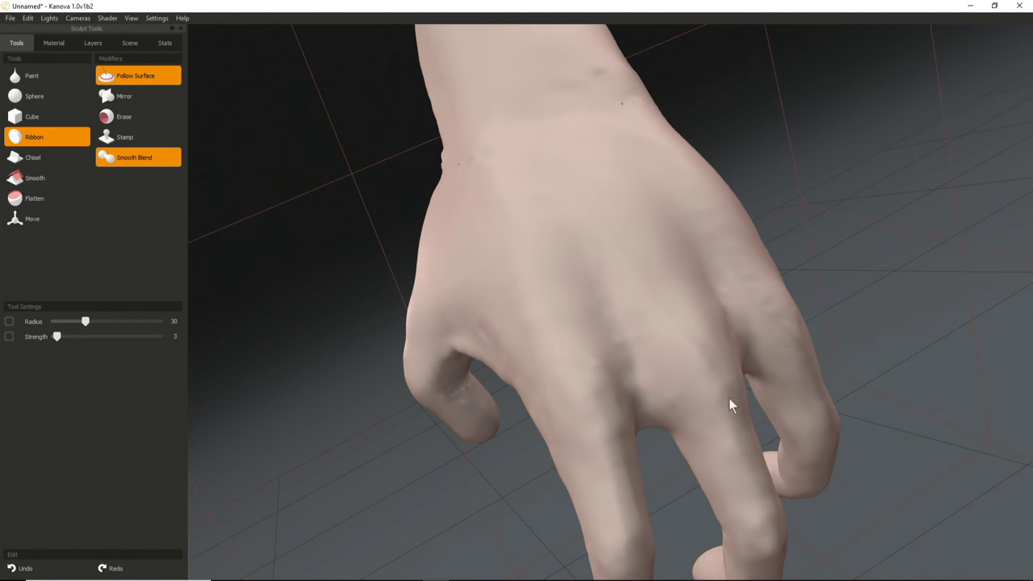
middle_drag(722, 392, 622, 374)
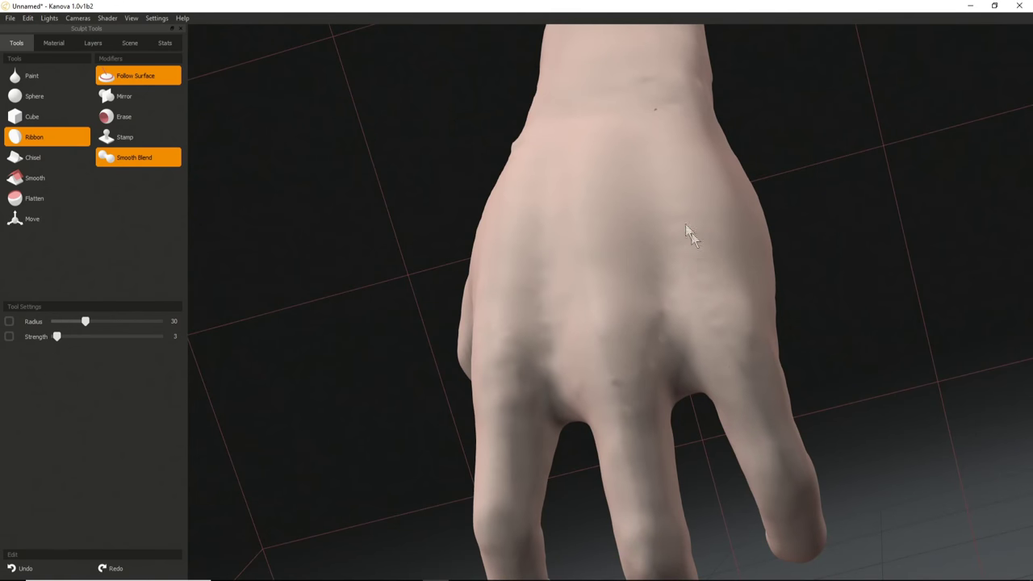
middle_drag(695, 326, 650, 324)
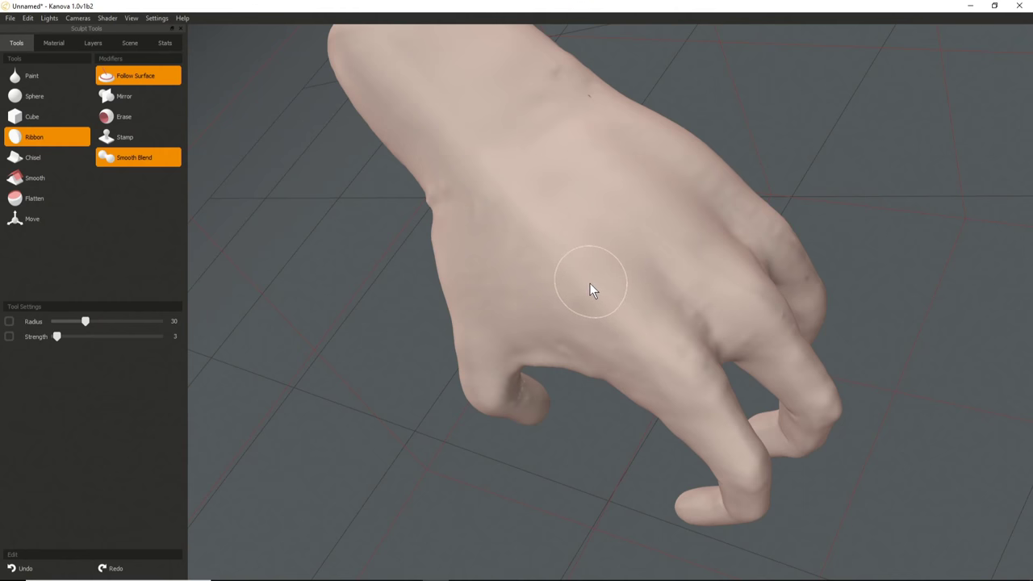
middle_drag(586, 270, 592, 234)
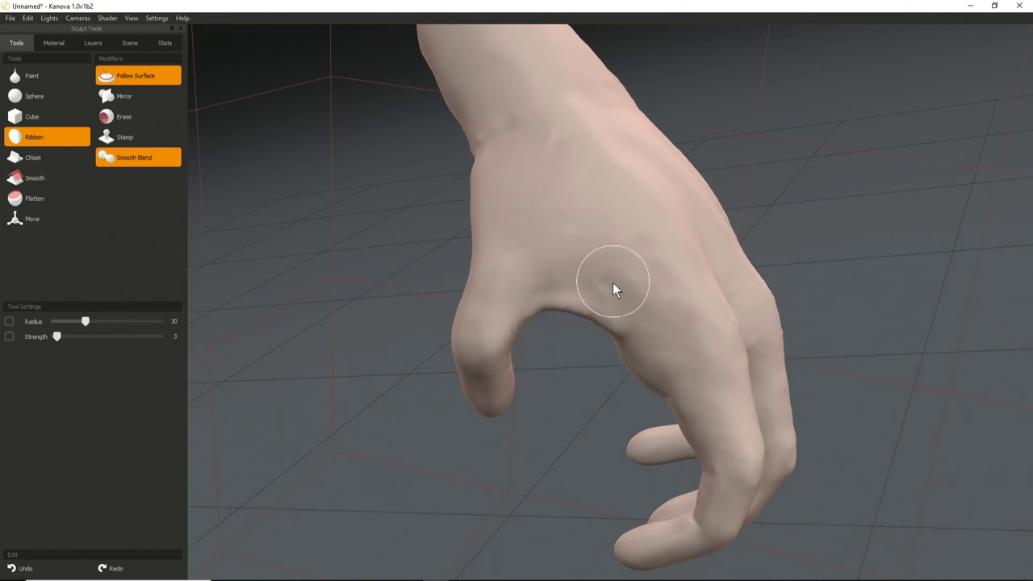
middle_drag(611, 295, 583, 323)
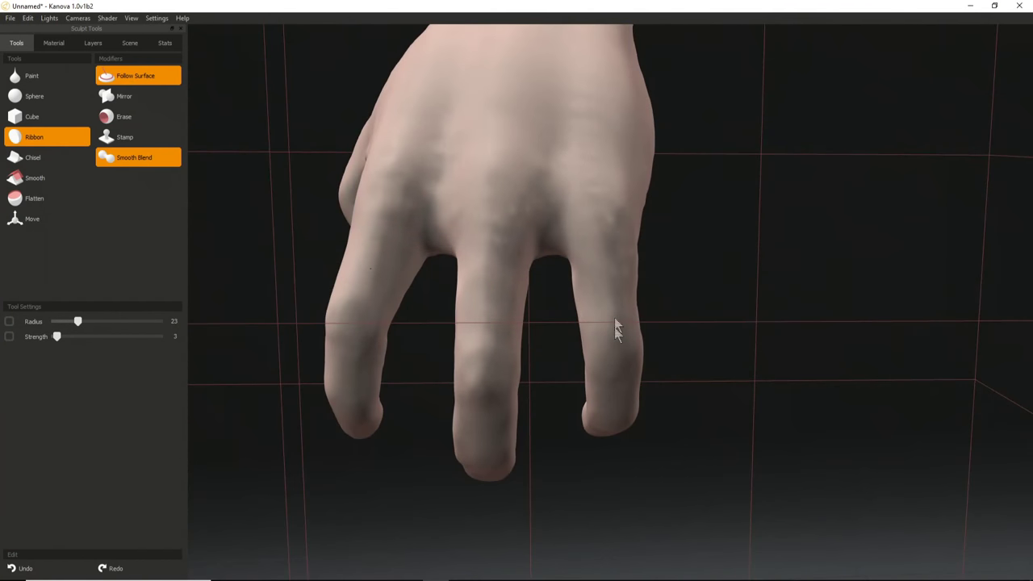
Shape the sides and joints of the middle finger with the Ribbon radius at 23.
mouse_move(473, 341)
middle_down()
mouse_move(542, 358)
mouse_move(623, 305)
mouse_move(632, 335)
middle_up()
middle_drag(731, 434, 576, 379)
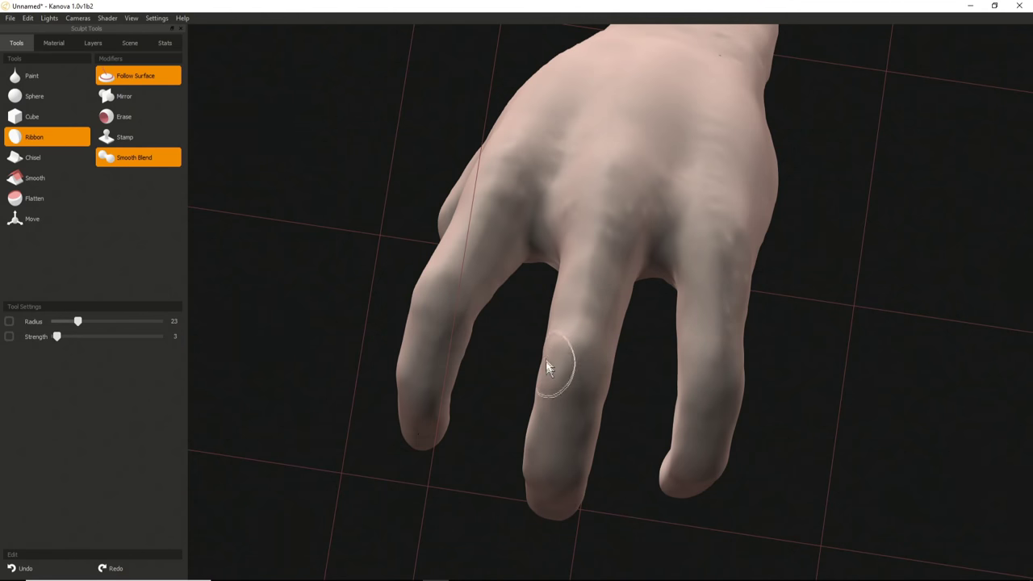
mouse_move(535, 276)
middle_down()
mouse_move(622, 350)
mouse_move(627, 330)
mouse_move(644, 347)
mouse_move(585, 419)
mouse_move(661, 324)
mouse_move(452, 249)
mouse_move(364, 252)
mouse_move(516, 339)
mouse_move(516, 274)
middle_up()
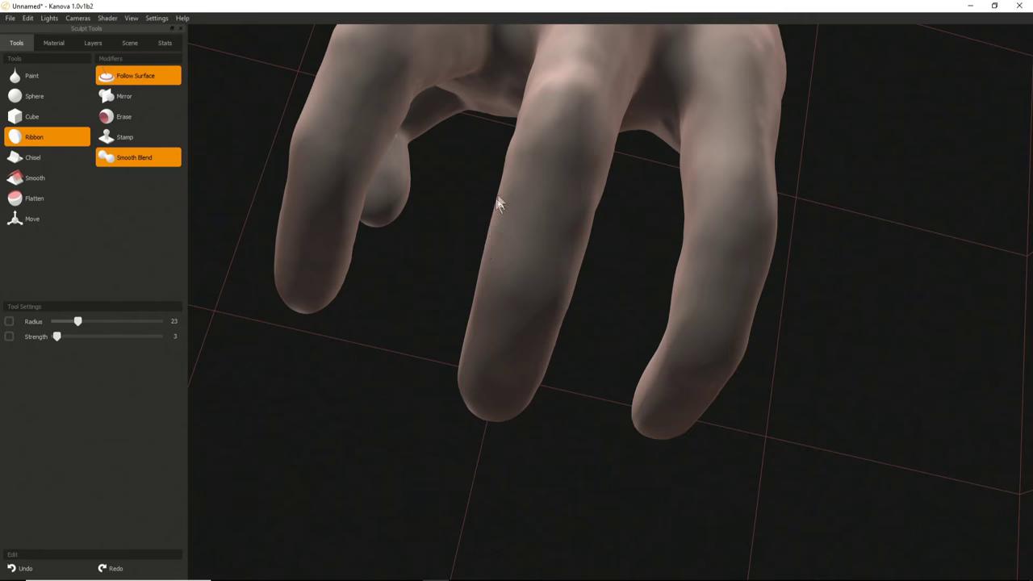
middle_drag(500, 202, 410, 253)
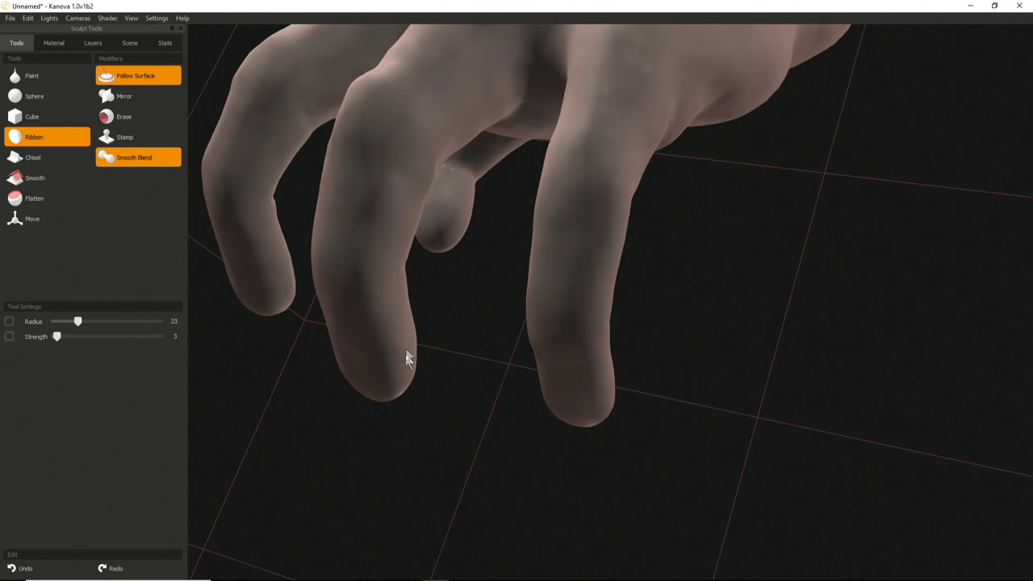
Refine the middle segments of the index and middle fingers around their bent joints at Ribbon radius 23.
middle_drag(380, 293, 490, 240)
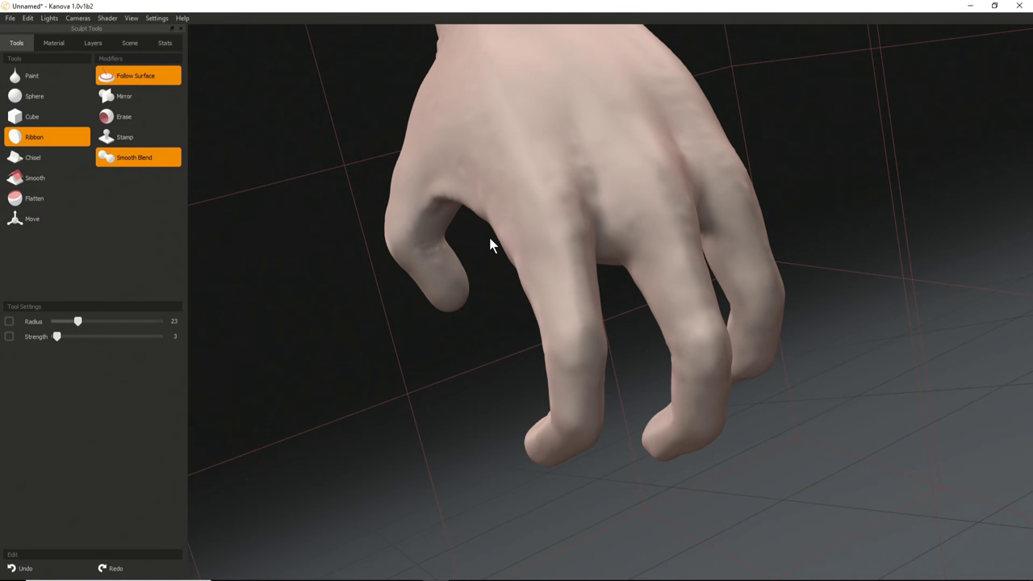
middle_drag(597, 351, 610, 329)
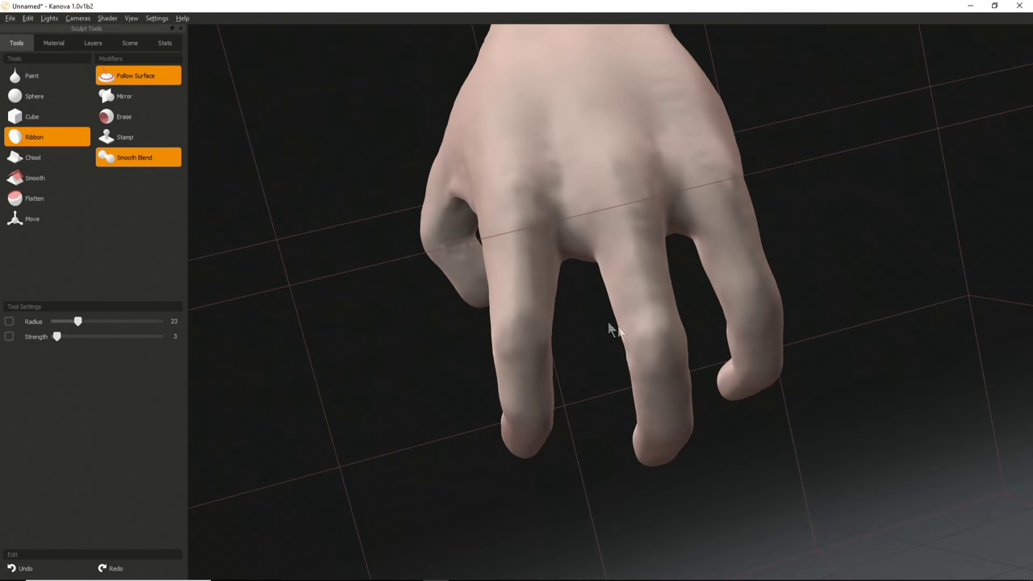
middle_drag(673, 362, 574, 336)
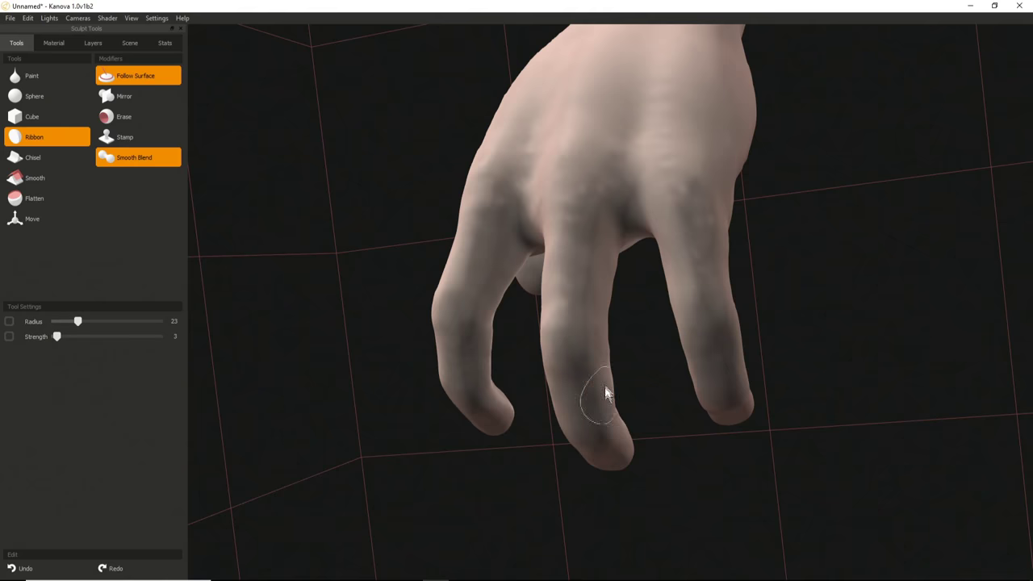
middle_drag(608, 411, 700, 341)
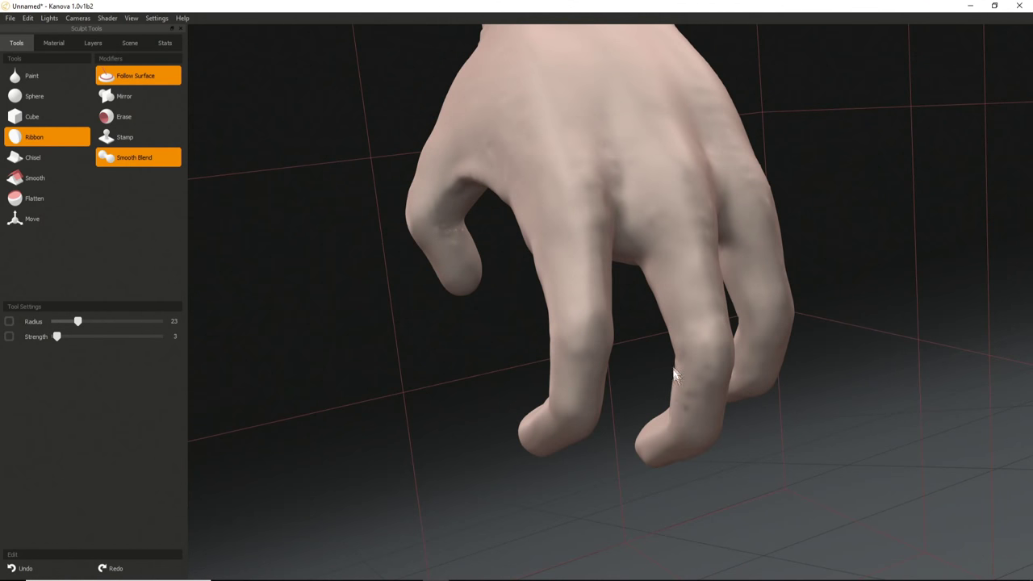
middle_drag(613, 377, 680, 385)
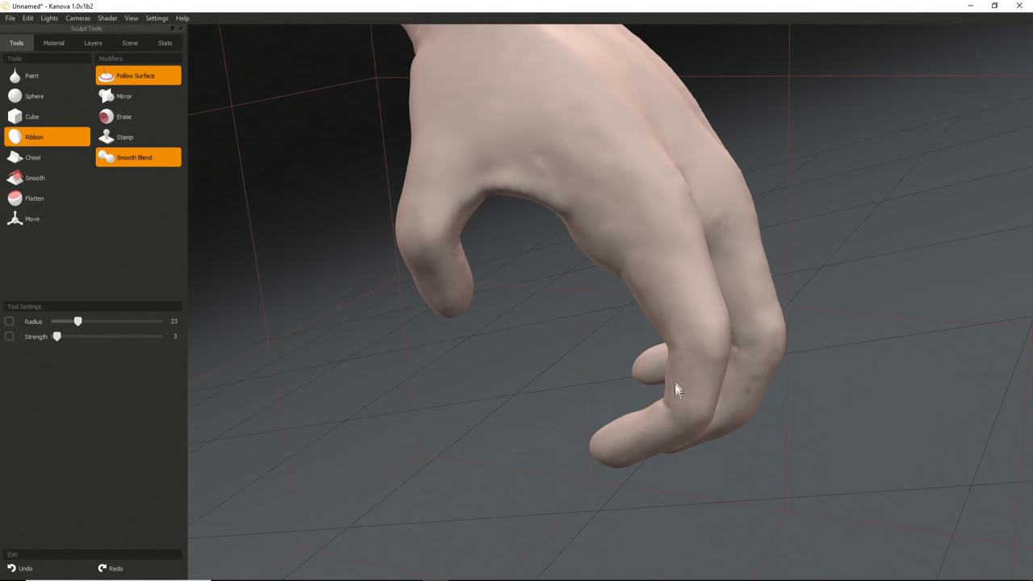
Carve the crease around the thumb mound across the palm with the Ribbon tool, varying the radius between 8 and 18.
middle_drag(597, 282, 647, 341)
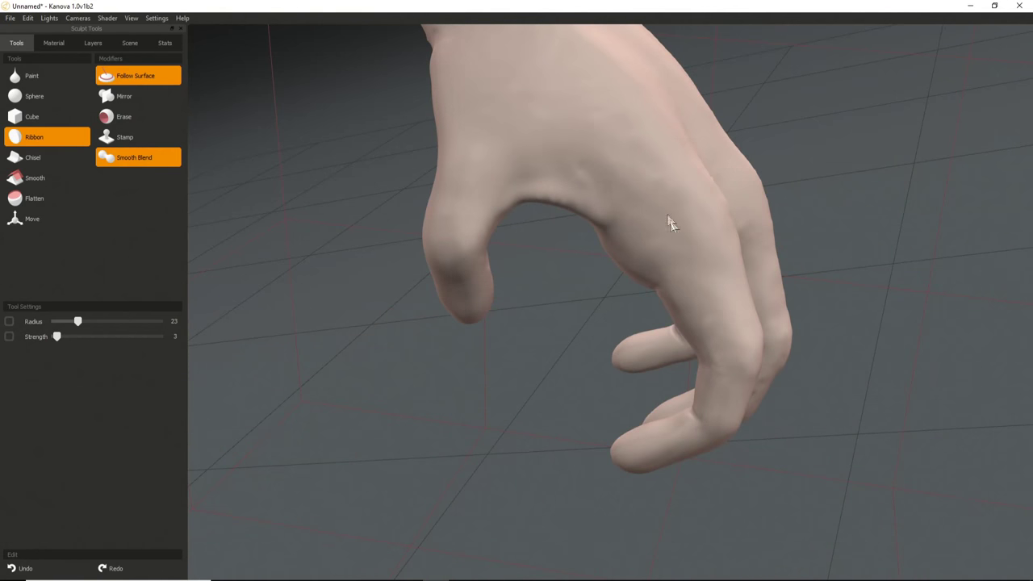
middle_drag(695, 272, 618, 342)
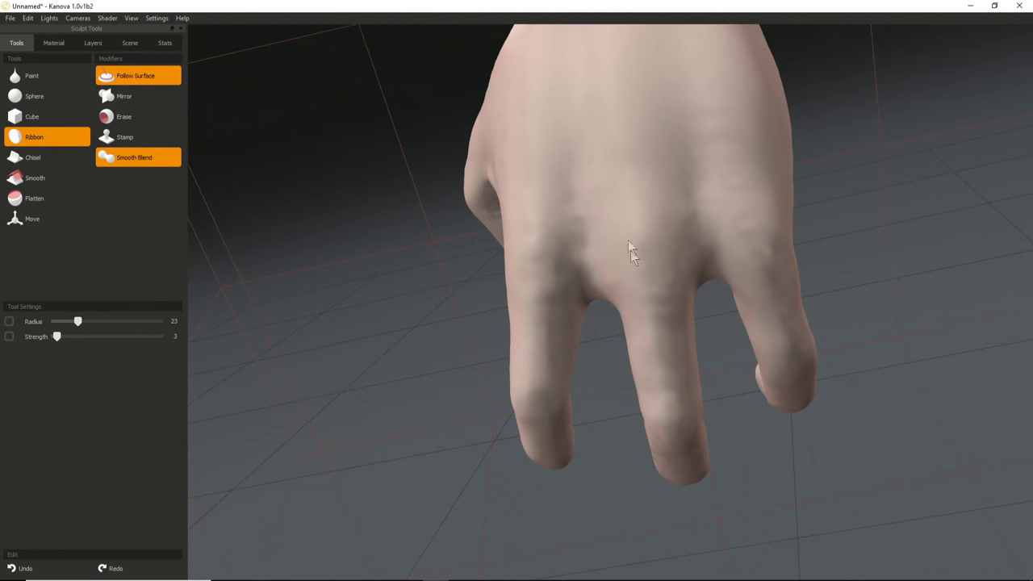
middle_drag(675, 277, 690, 347)
middle_drag(617, 380, 476, 248)
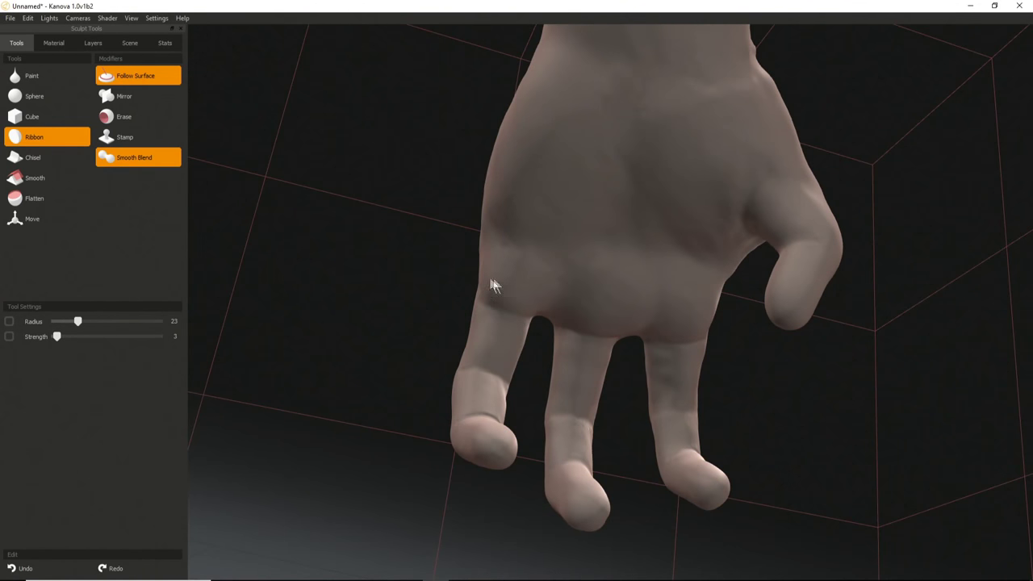
middle_drag(604, 169, 584, 268)
right_drag(588, 263, 565, 262)
middle_drag(565, 261, 576, 249)
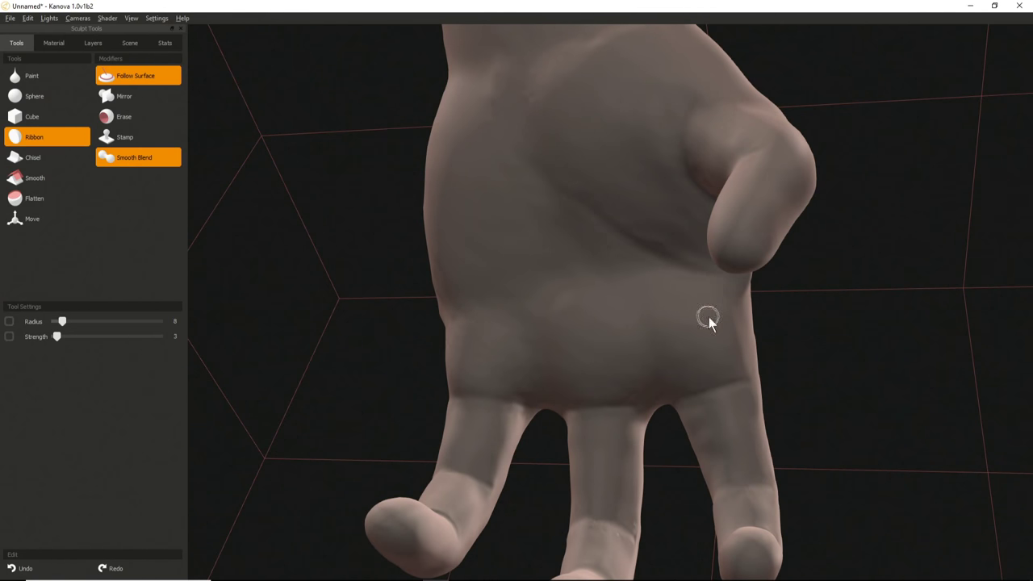
middle_drag(706, 315, 628, 256)
scroll(661, 258, up, 5)
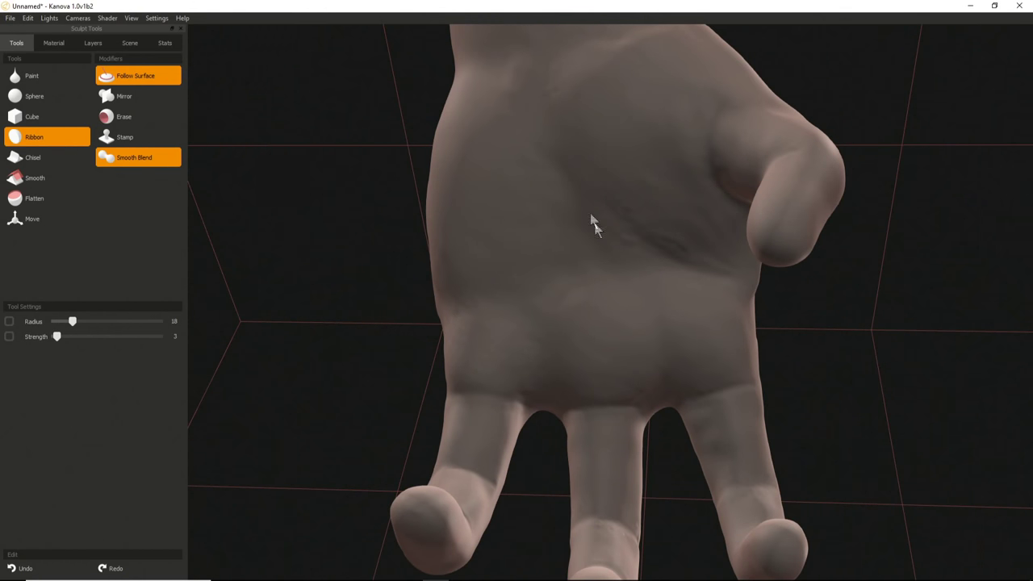
Refine the palm's main creases and the webs at the finger bases with the Ribbon radius at 11.
middle_drag(533, 271, 526, 299)
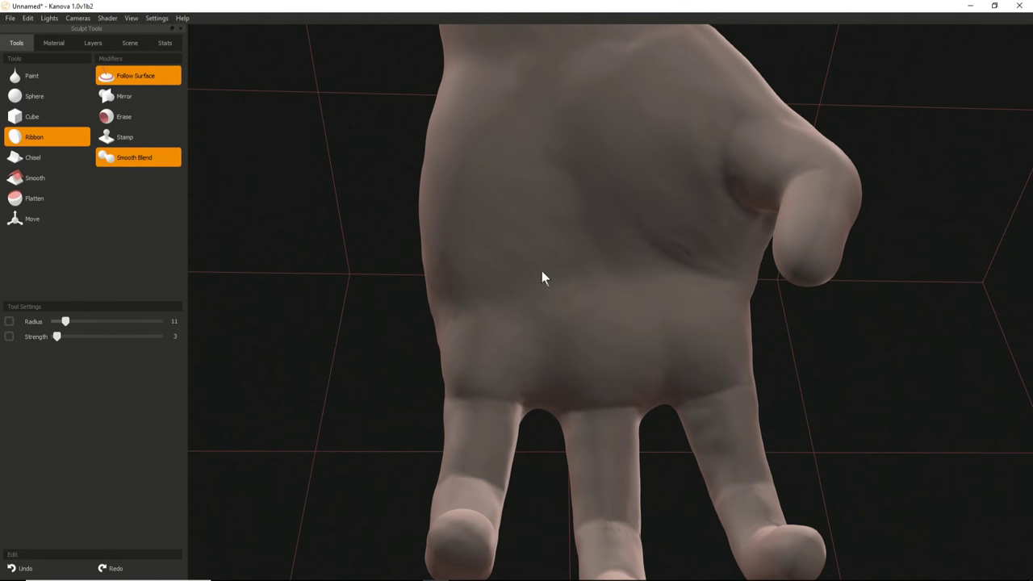
middle_drag(537, 217, 549, 285)
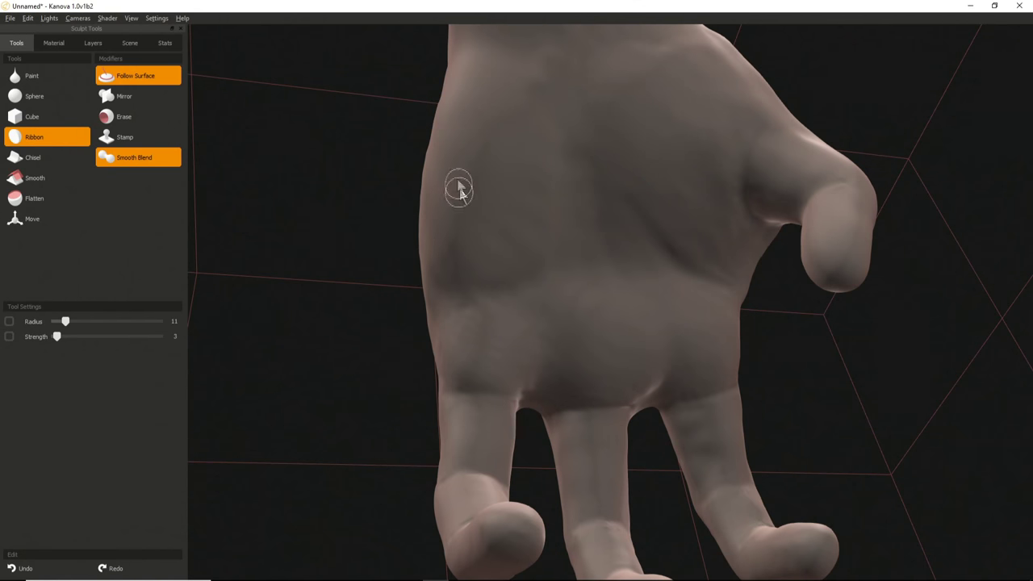
middle_drag(518, 176, 550, 208)
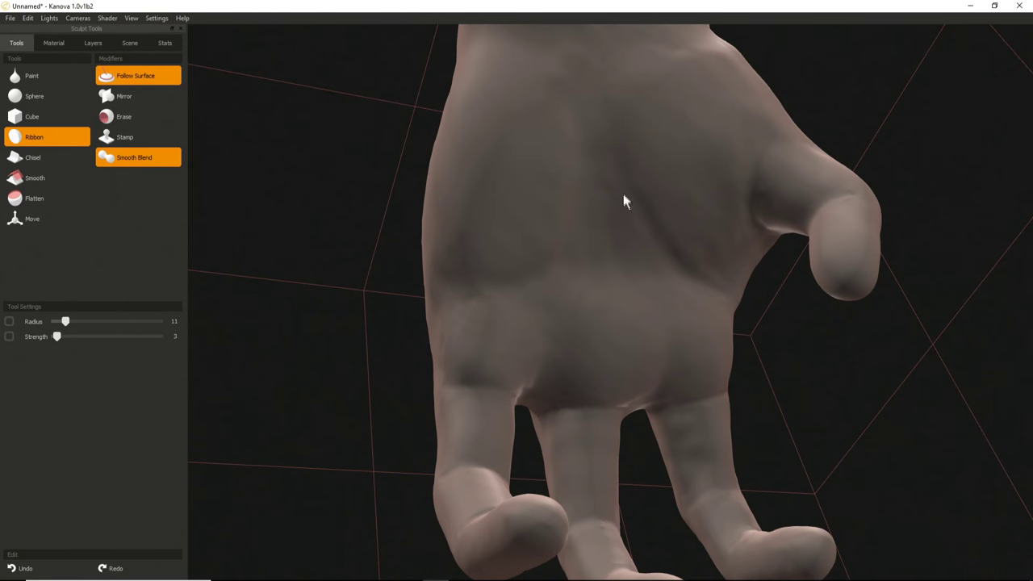
middle_drag(658, 256, 537, 224)
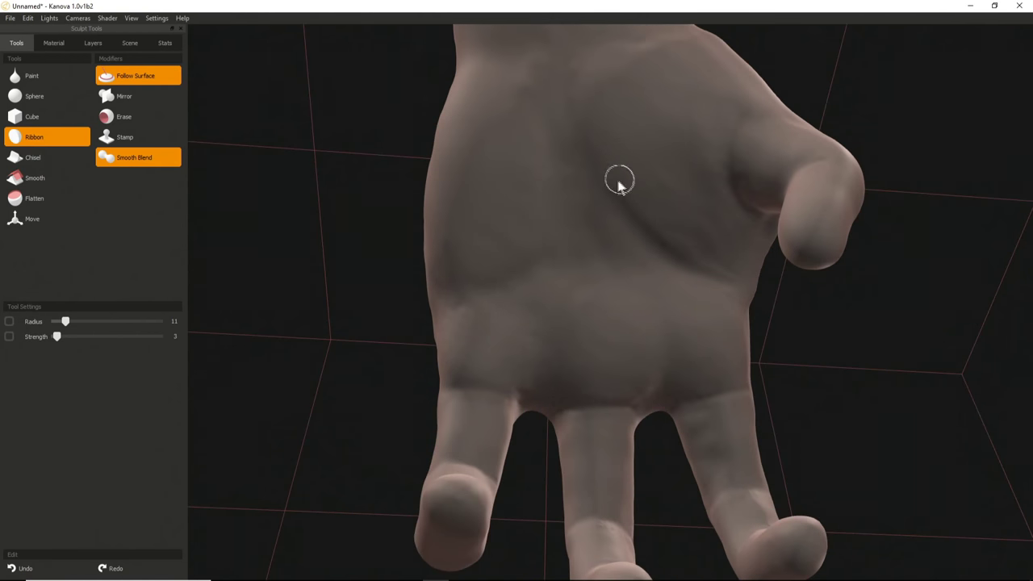
Raise the Ribbon radius from 17 to 21 and smooth the base of the thumb on its outer side.
middle_drag(588, 180, 595, 240)
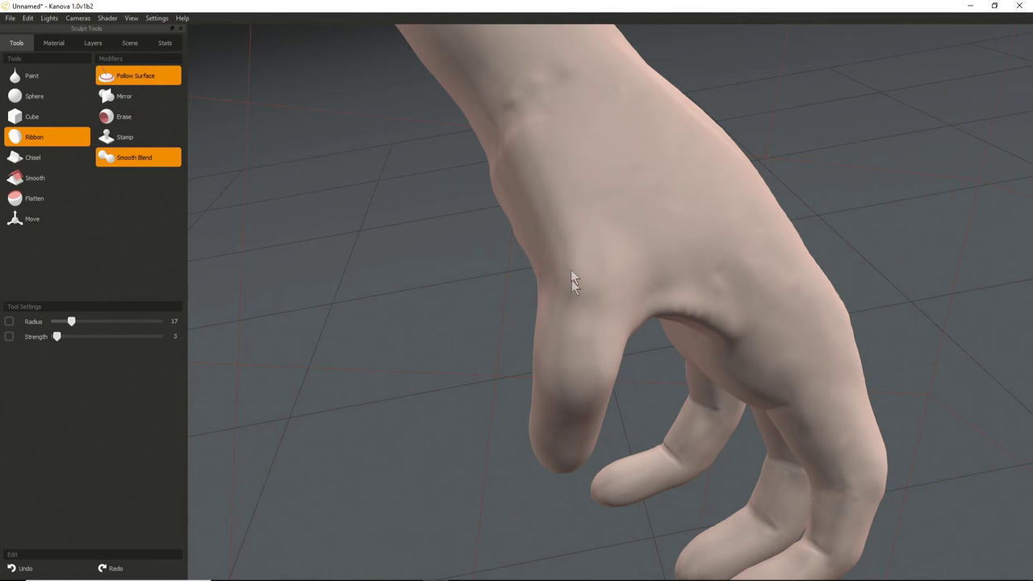
mouse_move(539, 291)
middle_down()
mouse_move(573, 318)
mouse_move(666, 303)
mouse_move(666, 339)
mouse_move(537, 282)
middle_up()
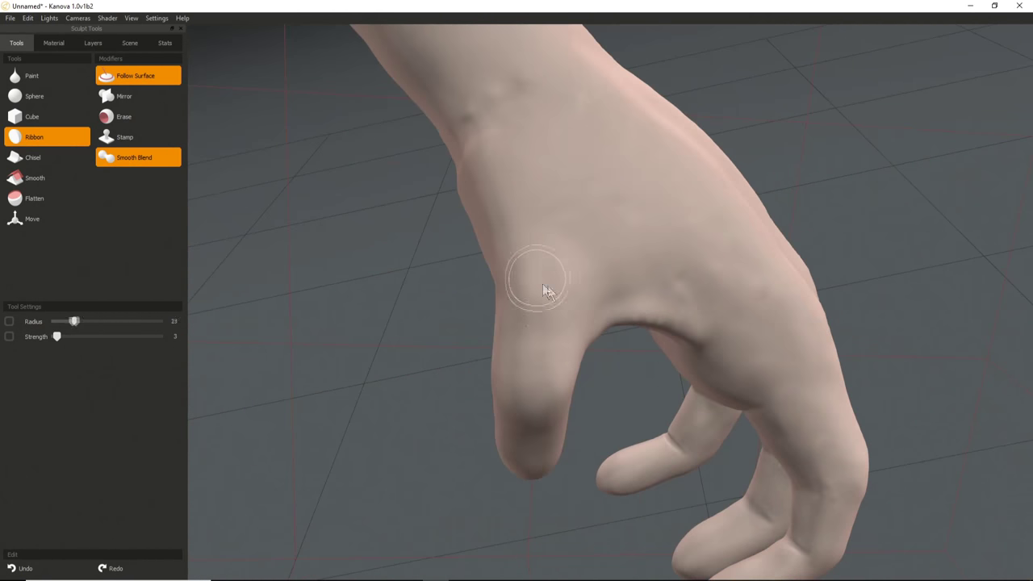
mouse_move(535, 332)
middle_down()
mouse_move(667, 326)
mouse_move(737, 272)
mouse_move(479, 250)
mouse_move(503, 348)
mouse_move(570, 342)
mouse_move(473, 272)
middle_up()
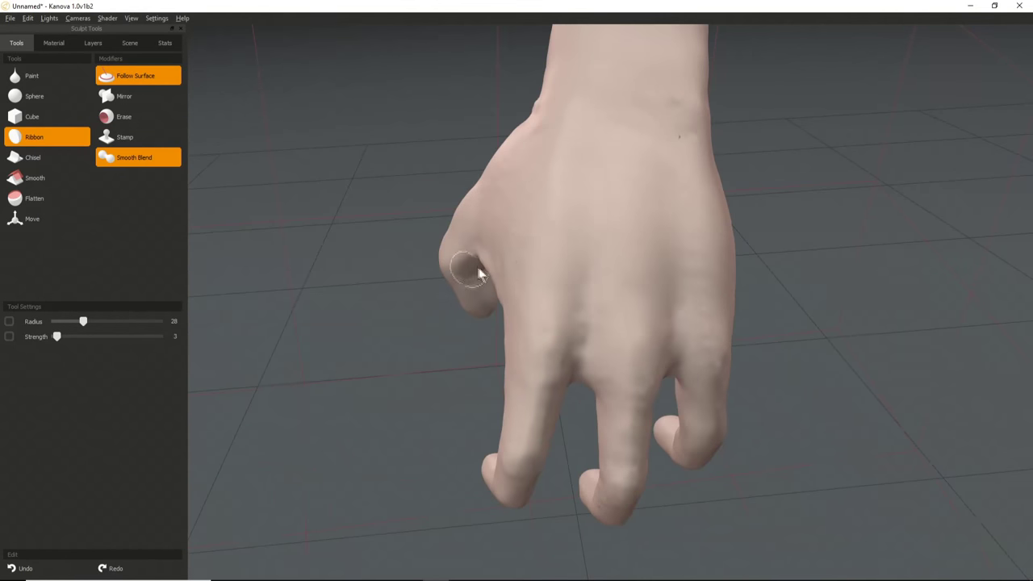
Smooth the back of the wrist and its transition into the hand, reducing the Ribbon radius from 28 to 22.
middle_drag(638, 265, 609, 309)
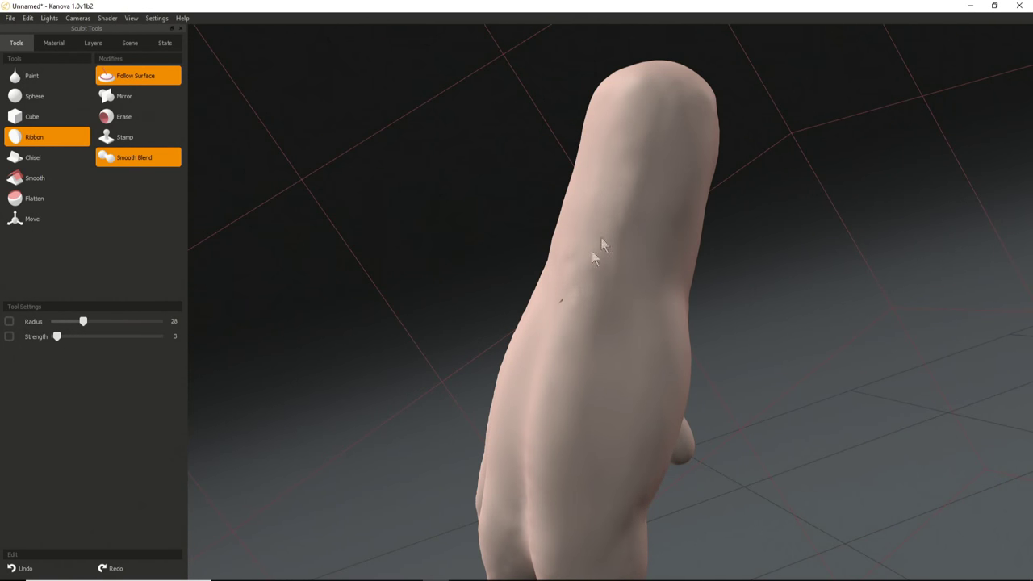
mouse_move(682, 287)
middle_down()
mouse_move(560, 247)
mouse_move(680, 299)
mouse_move(651, 272)
mouse_move(676, 263)
middle_up()
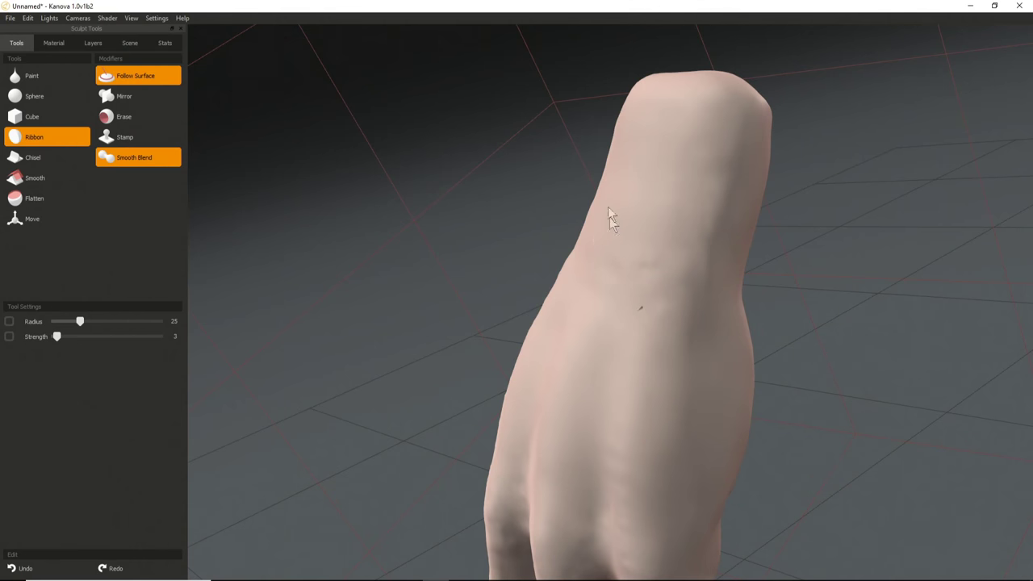
middle_drag(555, 288, 685, 270)
key(bracketleft)
key(bracketleft)
key(bracketleft)
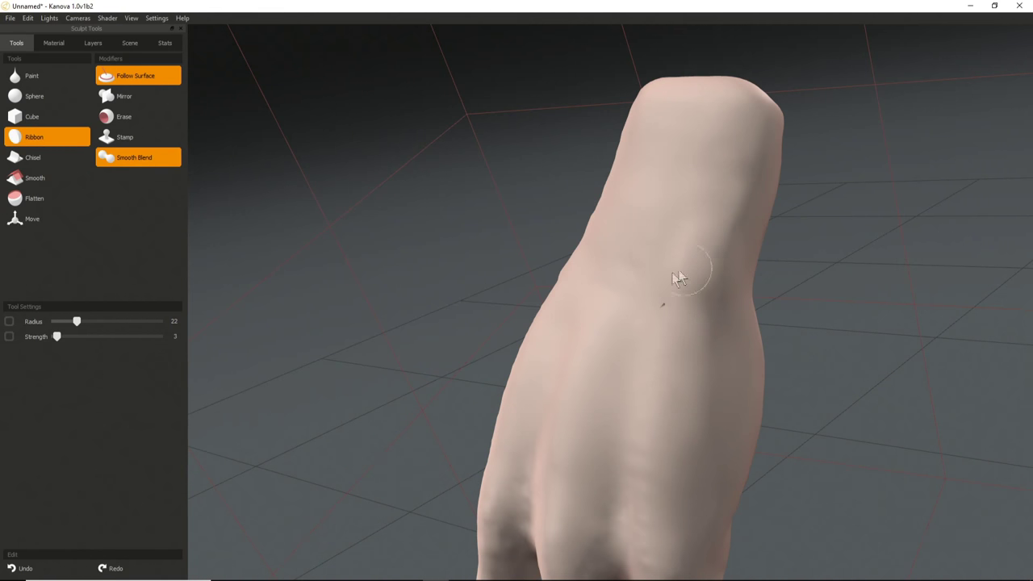
middle_drag(673, 273, 720, 278)
Refine the backs and joints of the fingers, reducing the Ribbon radius from 22 to 19.
middle_drag(598, 365, 717, 266)
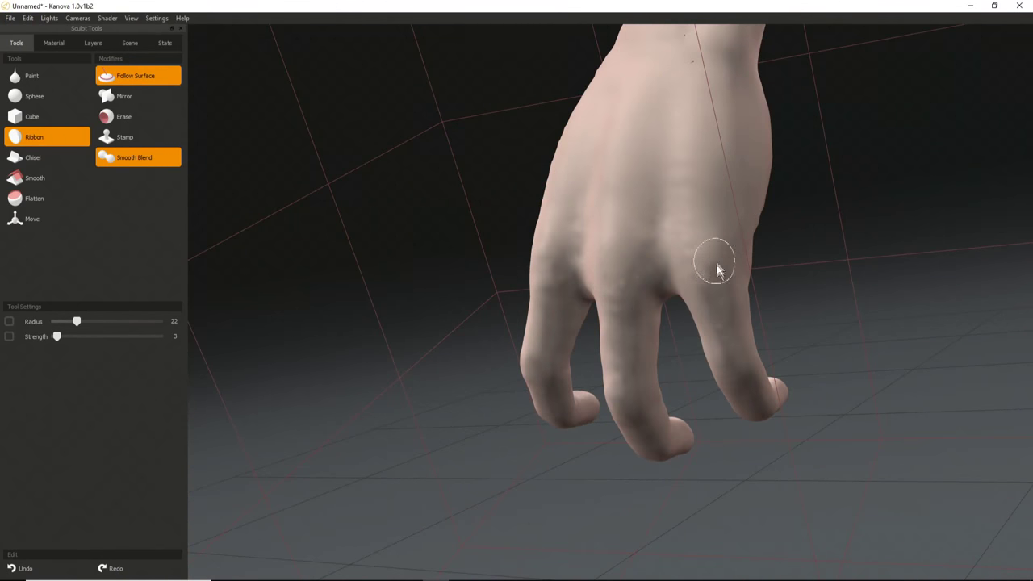
middle_drag(733, 364, 692, 411)
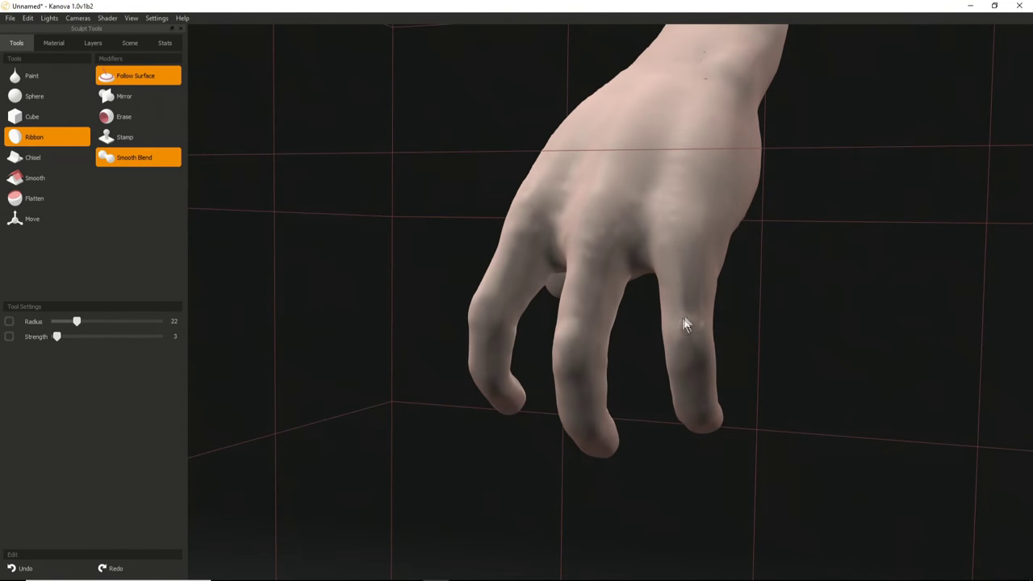
middle_drag(640, 335, 724, 367)
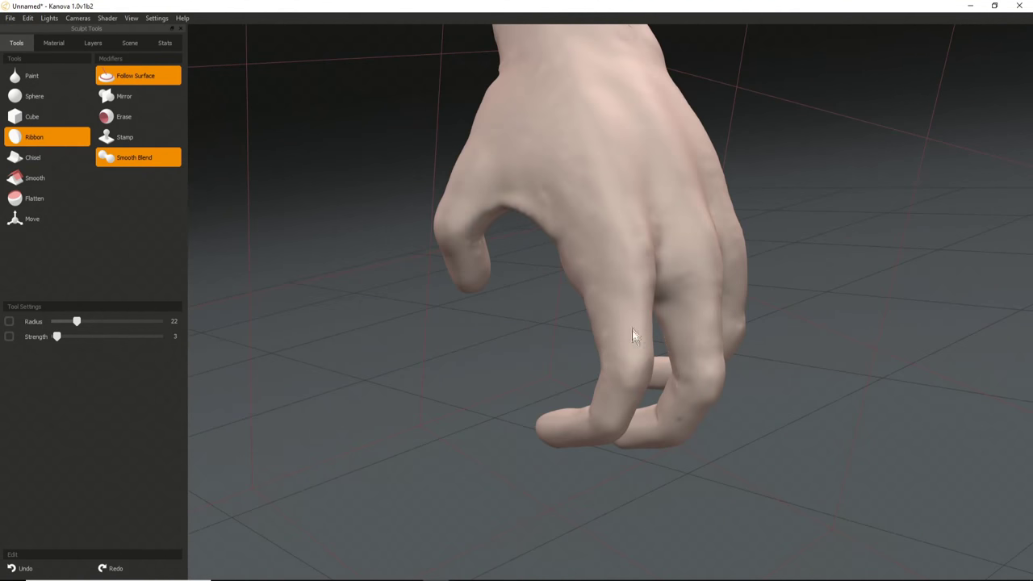
middle_drag(635, 344, 585, 315)
scroll(671, 340, up, 5)
mouse_move(688, 349)
middle_down()
mouse_move(583, 369)
mouse_move(692, 345)
middle_up()
scroll(692, 345, down, 2)
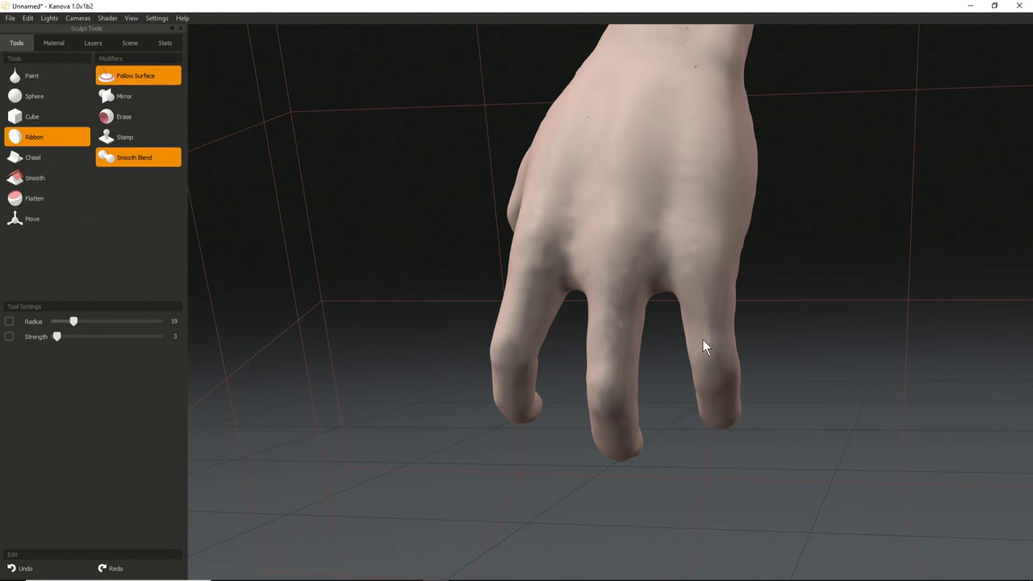
Refine the knuckles, first finger segments and back-of-hand tendons at Ribbon radius 19.
middle_drag(687, 280, 599, 299)
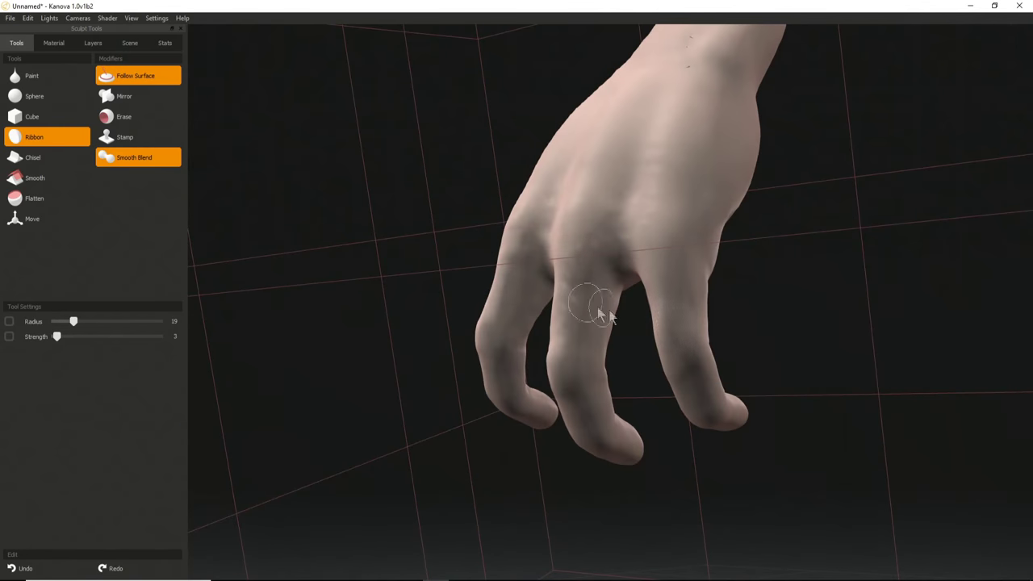
middle_drag(661, 230, 705, 392)
middle_drag(700, 343, 538, 299)
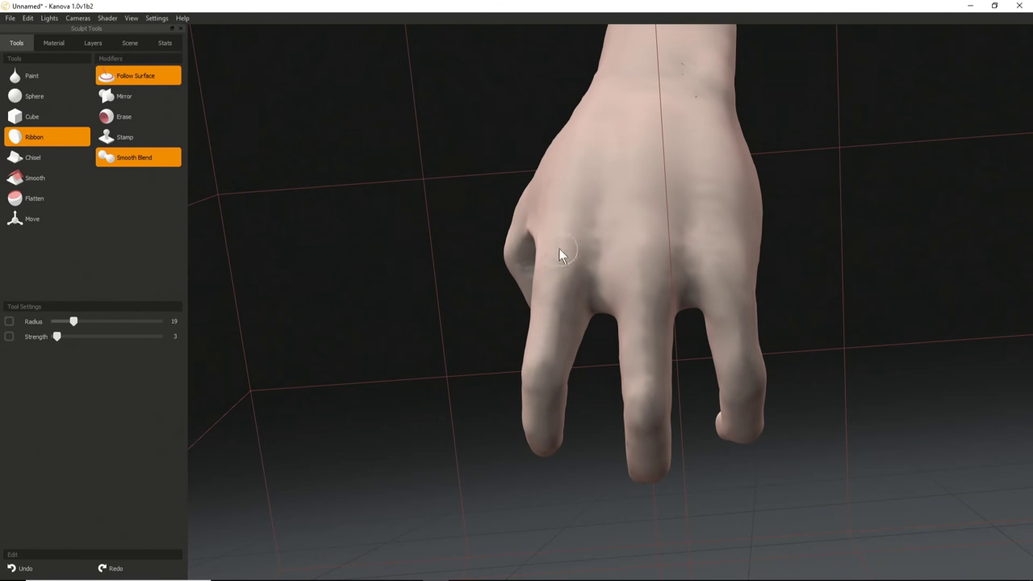
middle_drag(548, 237, 565, 286)
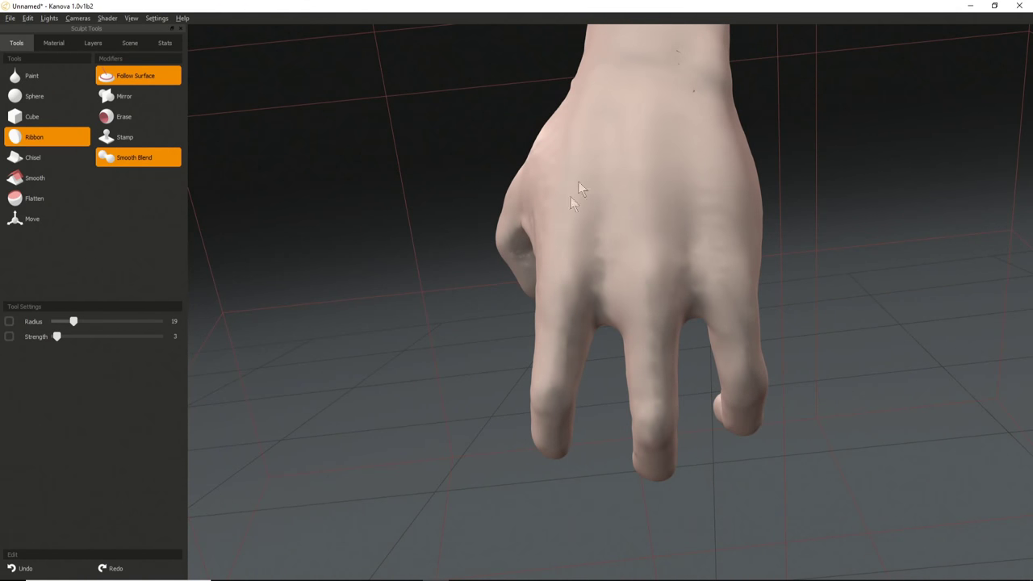
middle_drag(589, 171, 586, 277)
middle_drag(614, 134, 691, 272)
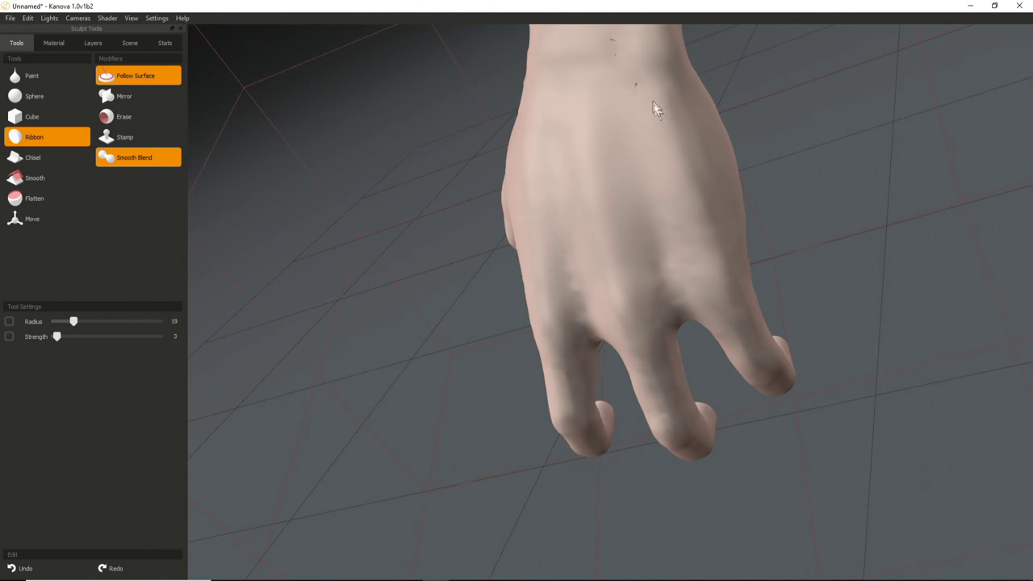
middle_drag(576, 282, 640, 277)
middle_drag(650, 323, 592, 350)
Smooth the thumb side of the wrist and the base of the thumb at Ribbon radius 19.
middle_drag(484, 381, 641, 220)
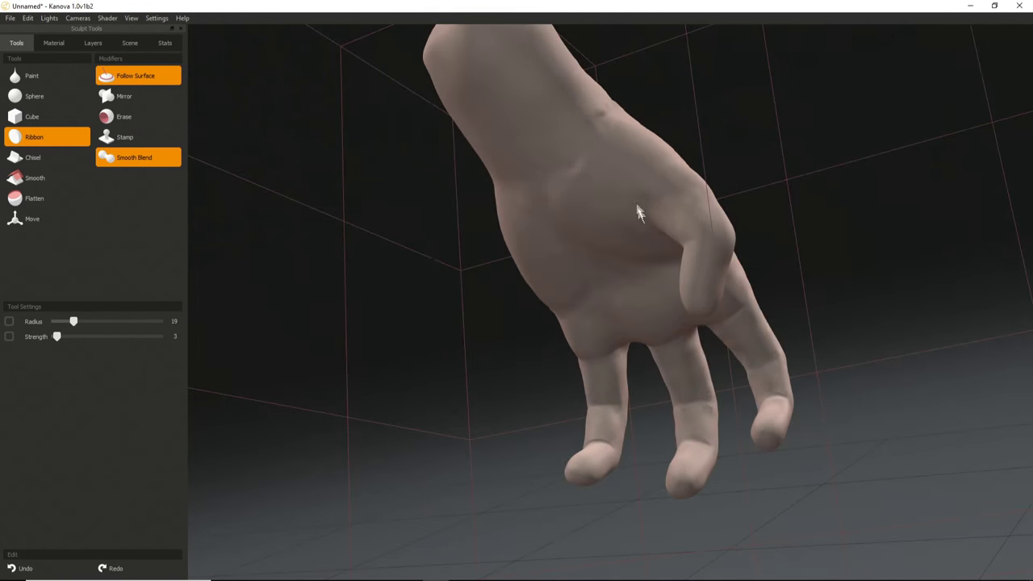
middle_drag(640, 170, 540, 342)
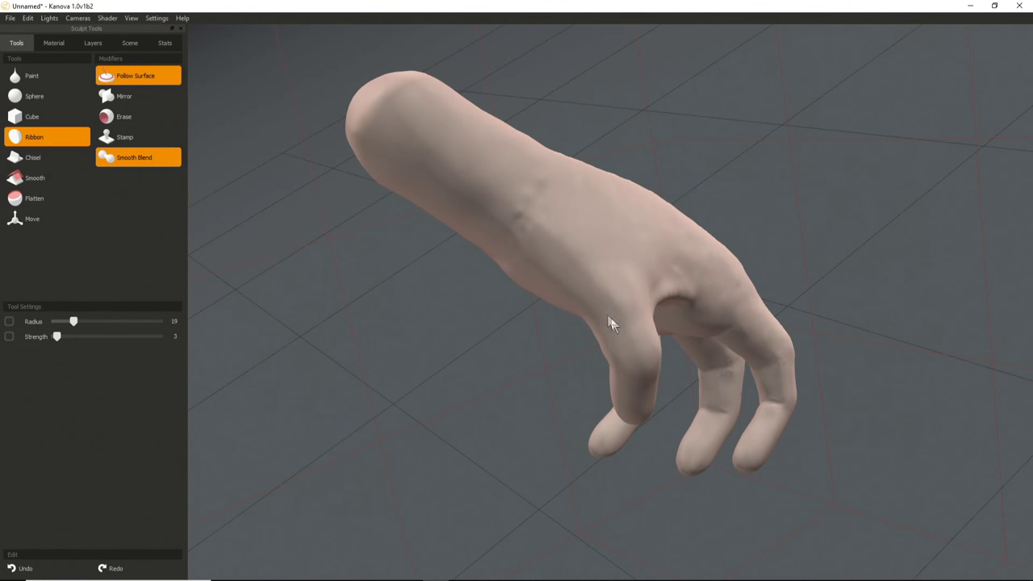
middle_drag(562, 272, 482, 272)
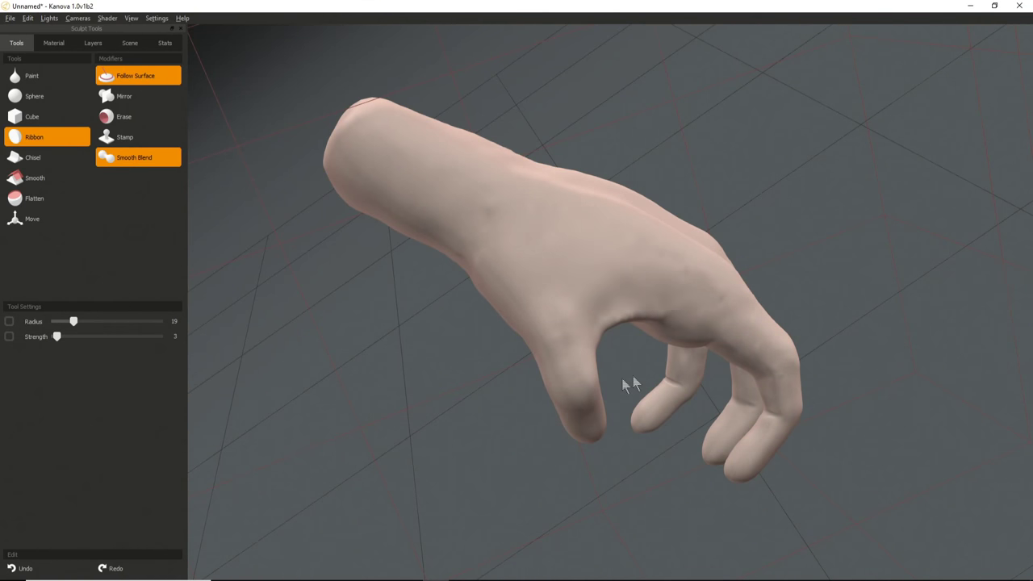
middle_drag(629, 384, 592, 253)
middle_drag(701, 342, 593, 226)
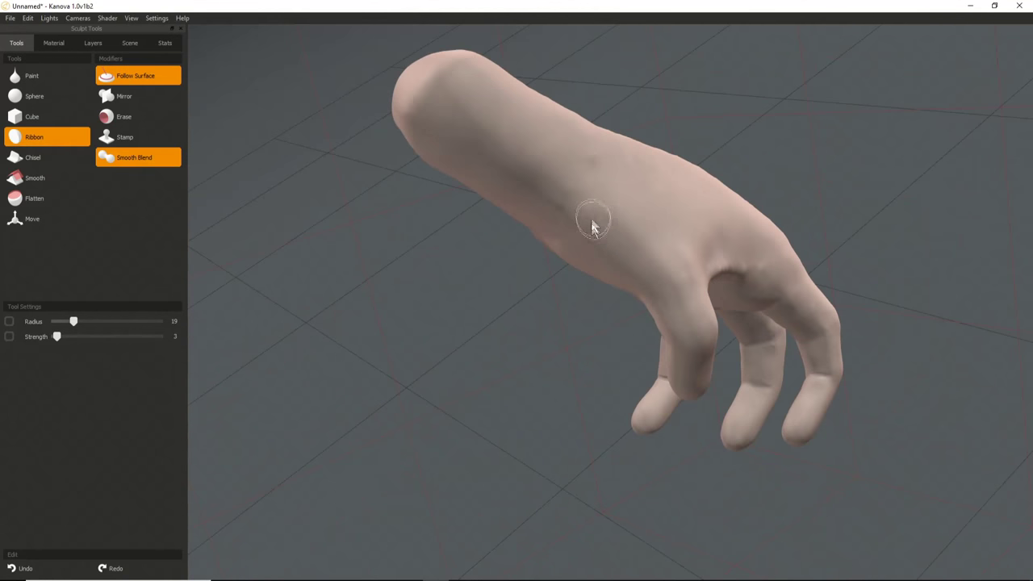
middle_drag(678, 249, 630, 269)
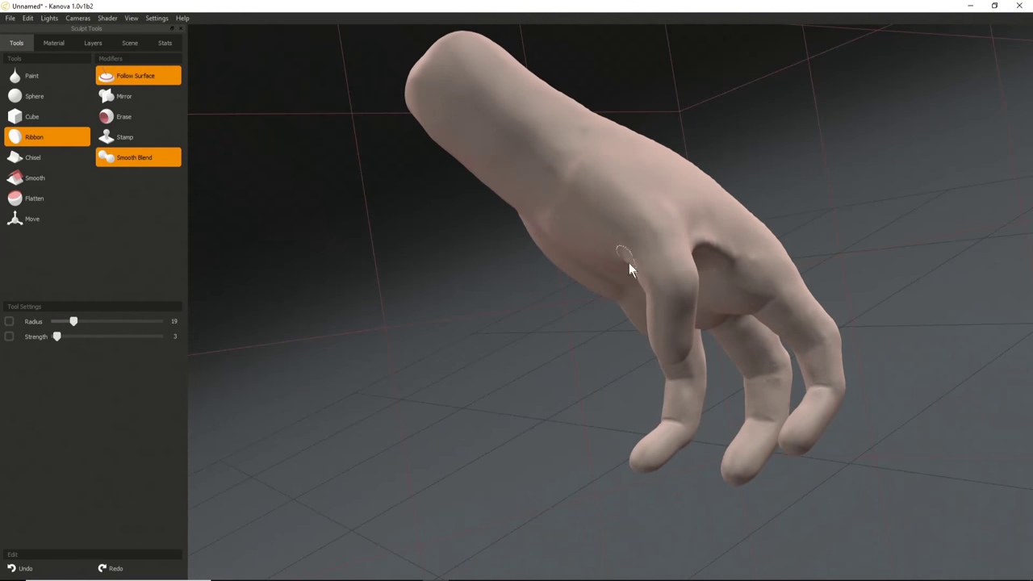
middle_drag(676, 323, 627, 293)
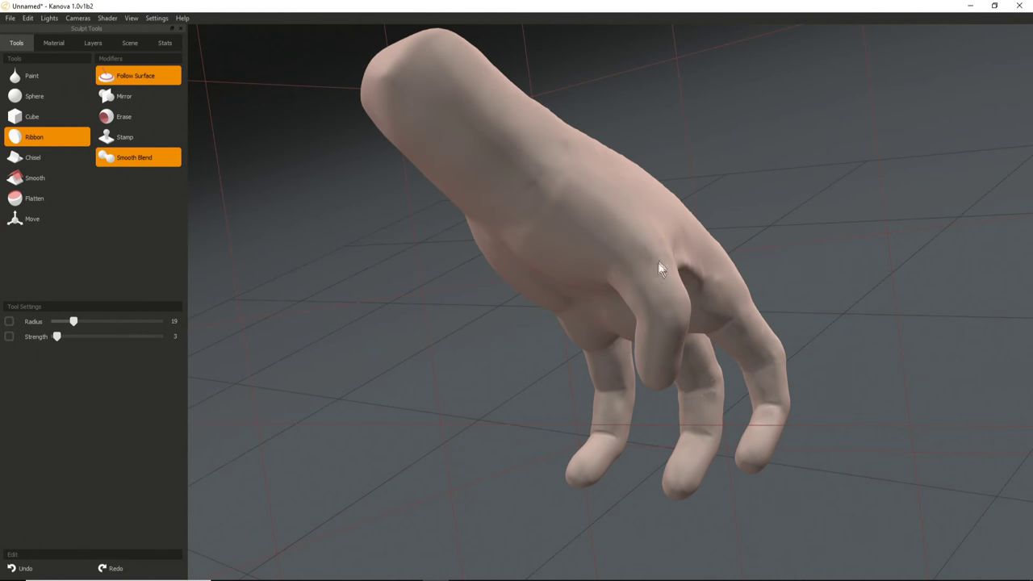
mouse_move(623, 246)
middle_down()
mouse_move(653, 224)
mouse_move(491, 323)
mouse_move(543, 242)
mouse_move(530, 230)
mouse_move(614, 324)
mouse_move(560, 315)
mouse_move(601, 257)
middle_up()
Set the Ribbon radius to 20 and strength to 2, and smooth the middle finger around its joints.
middle_drag(723, 313, 583, 231)
key(bracketleft)
key(bracketleft)
key(bracketleft)
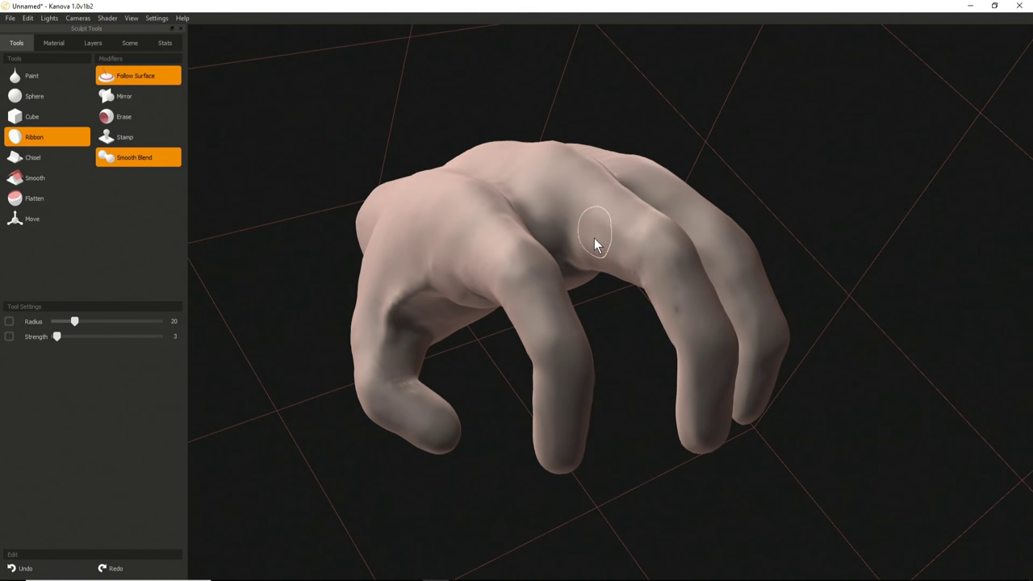
key(shift+bracketleft)
middle_drag(592, 238, 602, 249)
mouse_move(615, 243)
mouse_down()
mouse_move(699, 303)
mouse_move(731, 347)
mouse_up()
mouse_move(730, 346)
middle_down()
mouse_move(512, 521)
mouse_move(569, 307)
mouse_move(537, 315)
middle_up()
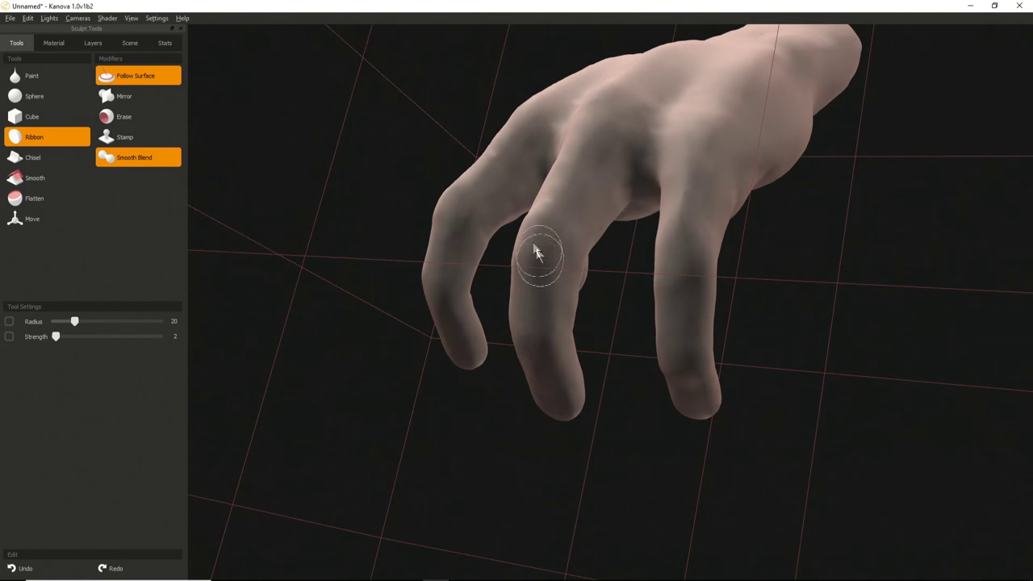
Soften the outer segments and bent joints of the fingers at Ribbon radius 20 and strength 2.
middle_drag(534, 252, 503, 357)
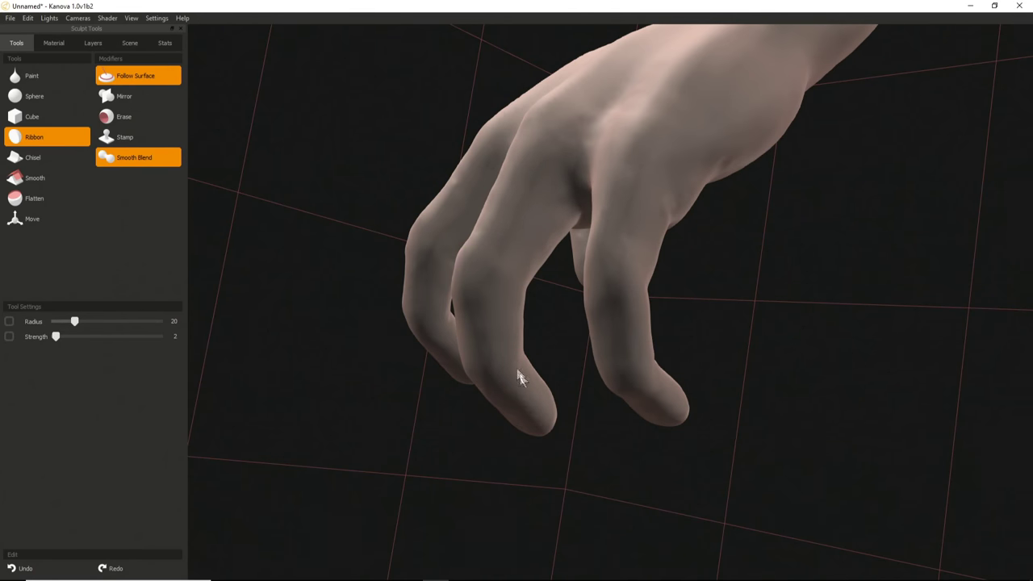
middle_drag(520, 379, 678, 367)
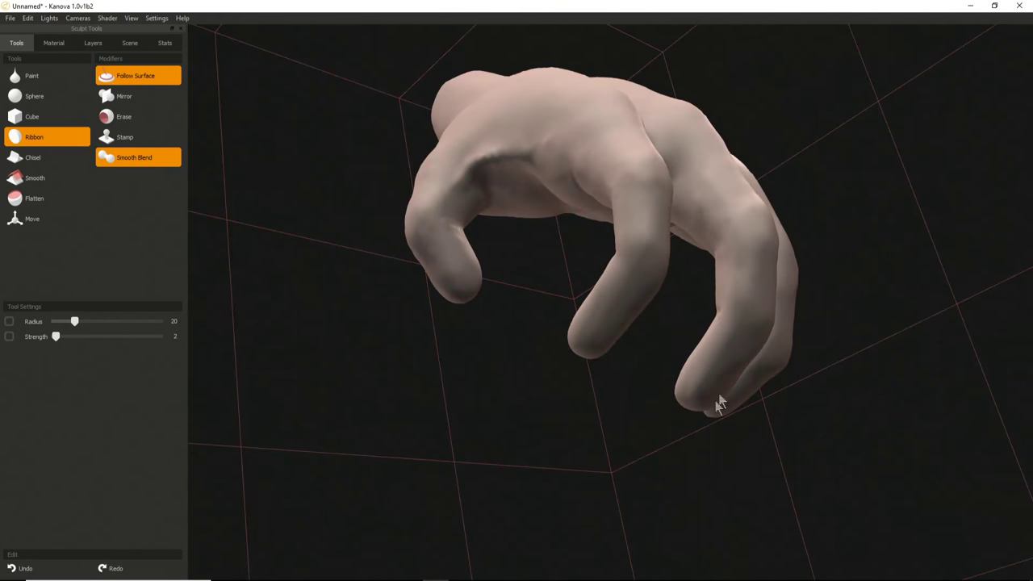
middle_drag(733, 329, 601, 373)
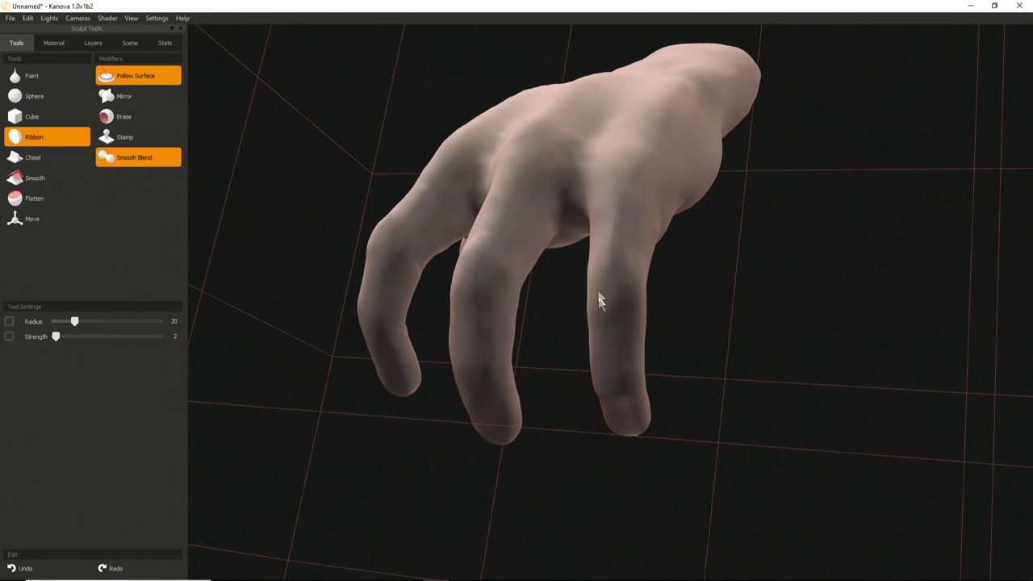
Set the Ribbon radius to 5 and refine the crease where the underside of the thumb meets the palm.
middle_drag(615, 292, 343, 359)
middle_drag(412, 373, 519, 242)
scroll(550, 259, up, 3)
middle_drag(556, 270, 500, 301)
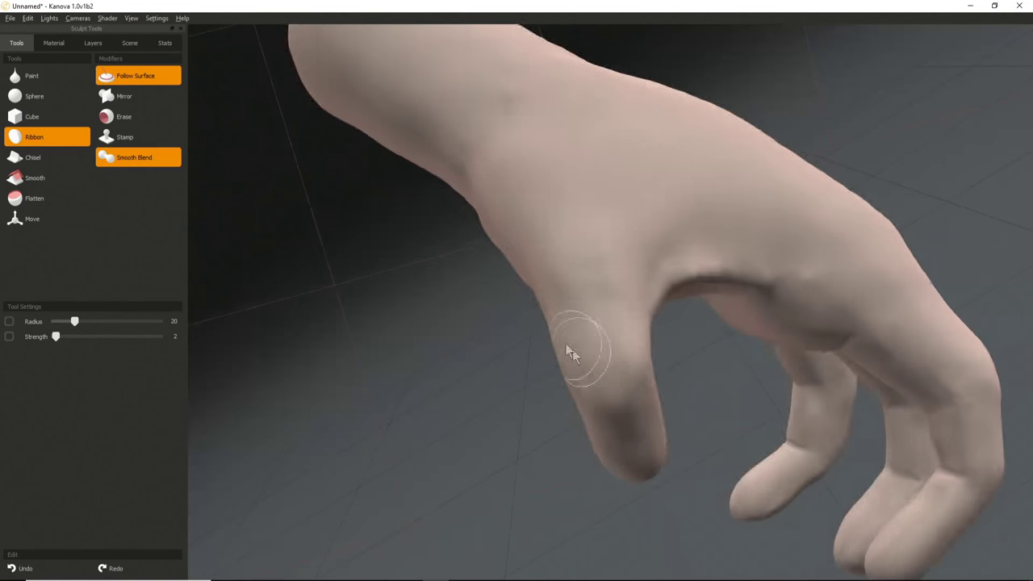
middle_drag(580, 346, 604, 305)
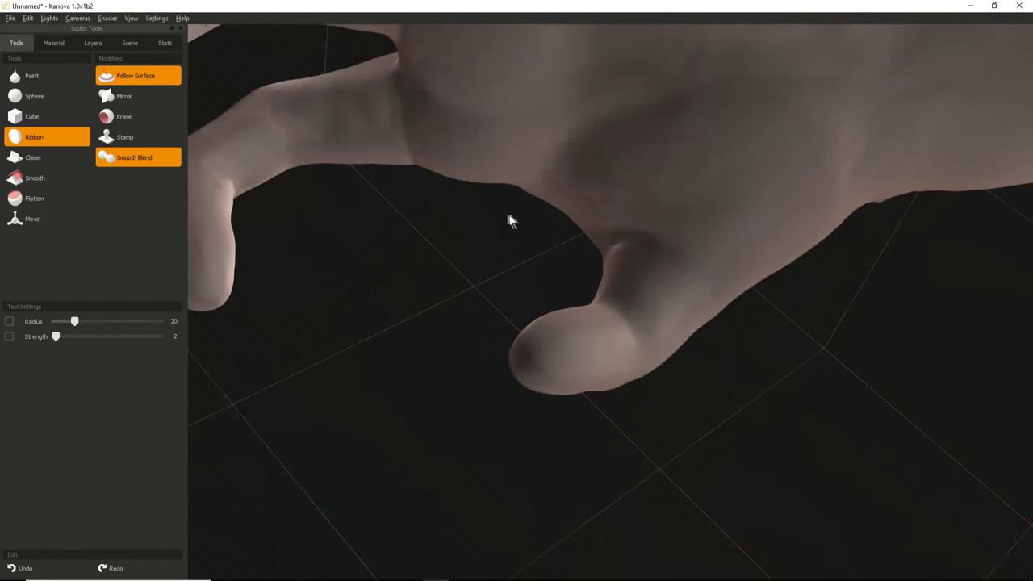
mouse_move(507, 219)
middle_down()
mouse_move(654, 422)
mouse_move(618, 196)
middle_up()
scroll(618, 196, up, 4)
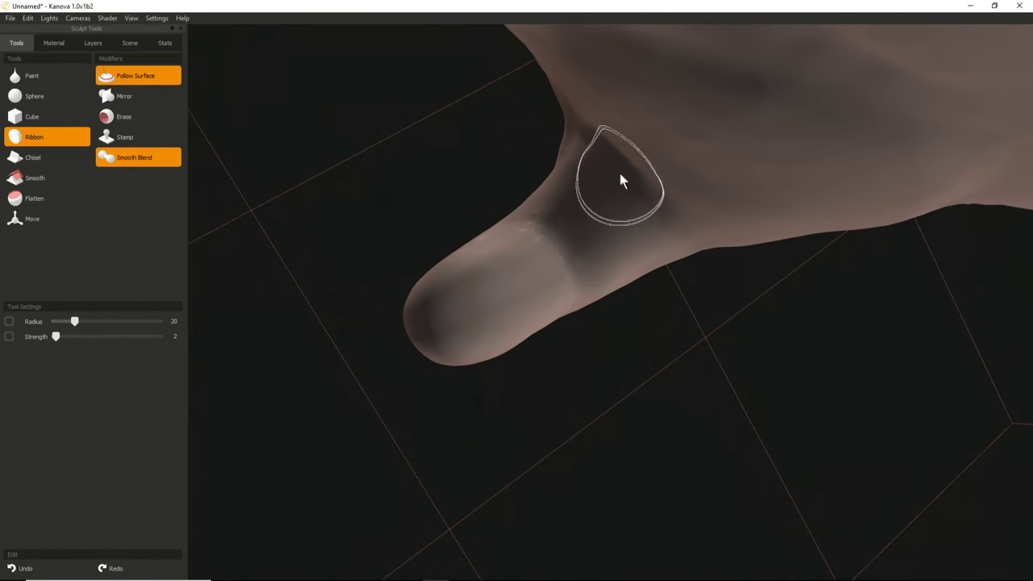
key(bracketleft)
key(bracketleft)
key(bracketleft)
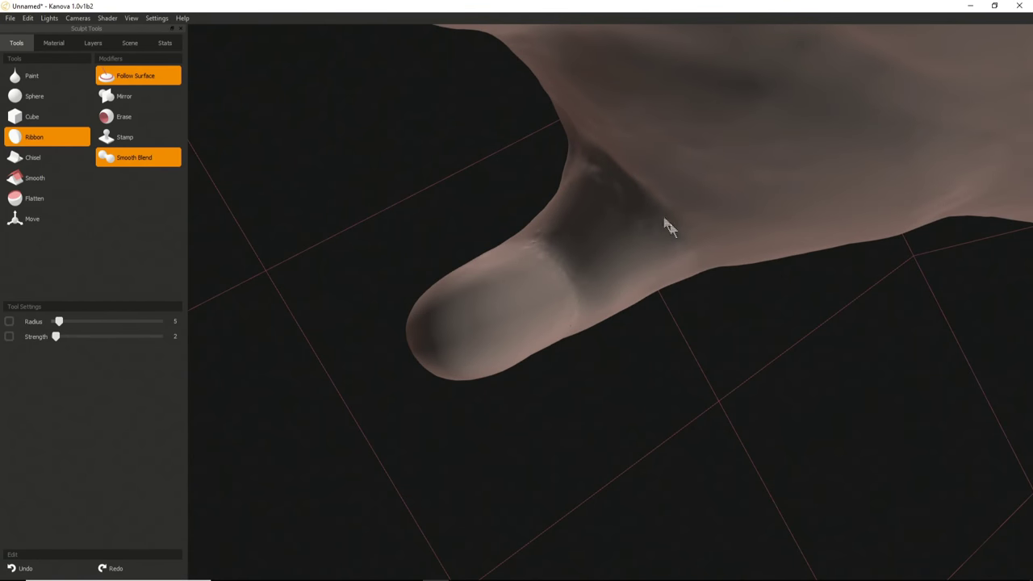
right_drag(587, 180, 592, 189)
drag(589, 172, 699, 236)
drag(580, 128, 697, 232)
Set the Ribbon strength to 4 and sharpen the crease across the inside of the thumb joint at radius 4.
scroll(640, 230, down, 3)
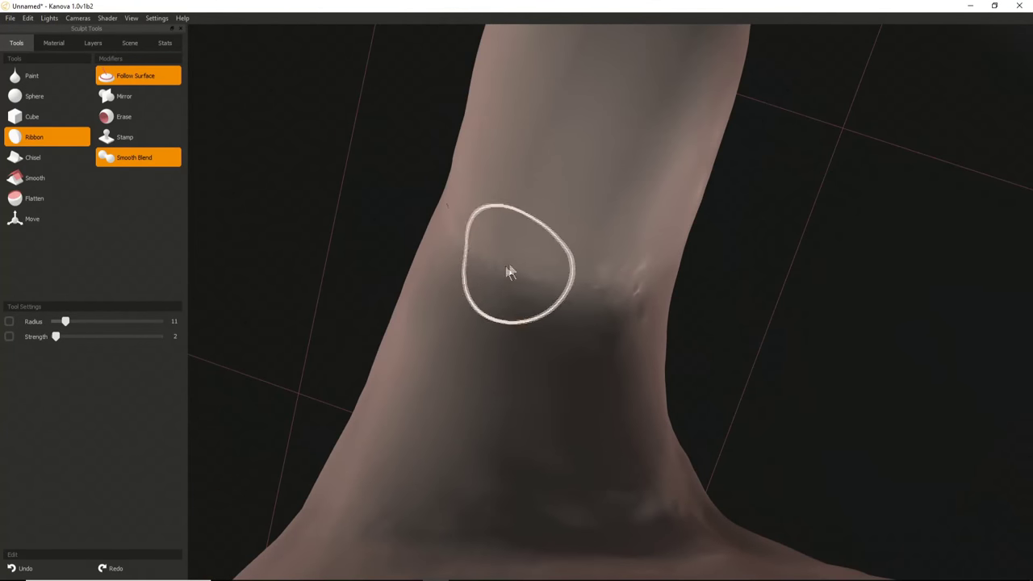
mouse_move(510, 263)
right_down()
mouse_move(491, 279)
mouse_move(500, 282)
right_up()
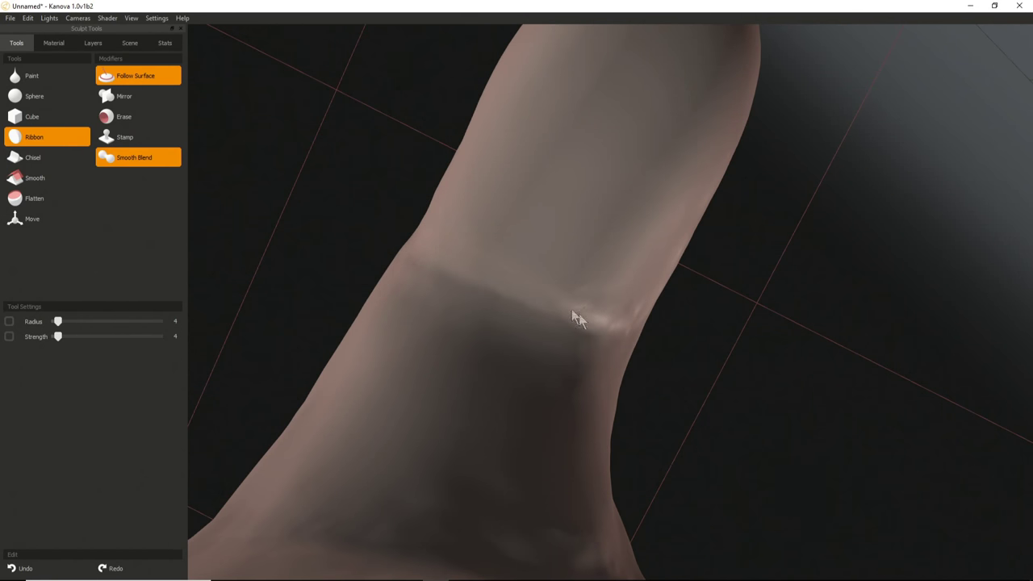
drag(512, 282, 608, 326)
right_drag(439, 290, 440, 311)
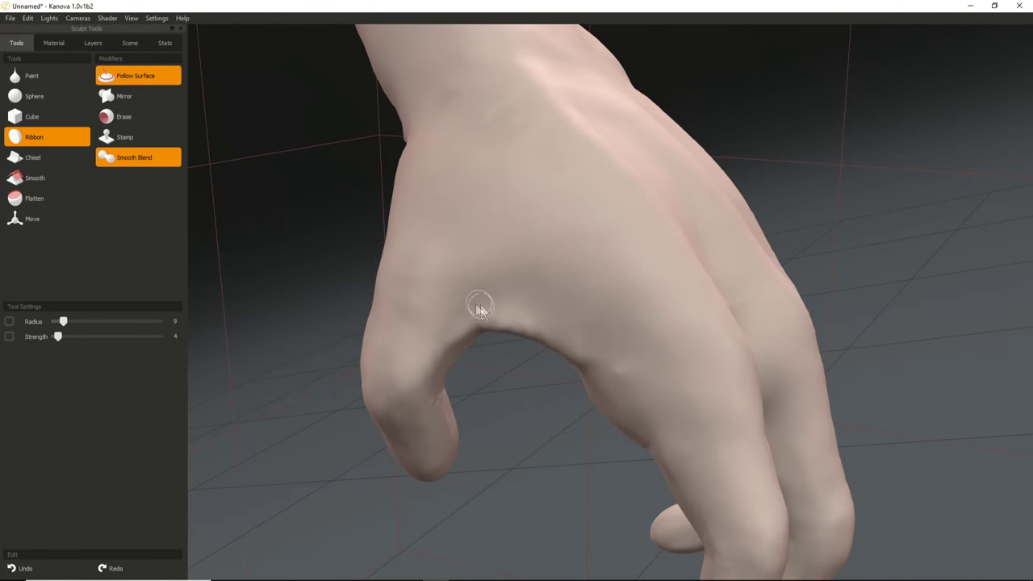
Build up the web between thumb and index finger and the tendon running down to the thumb at Ribbon radius 9.
drag(478, 309, 553, 312)
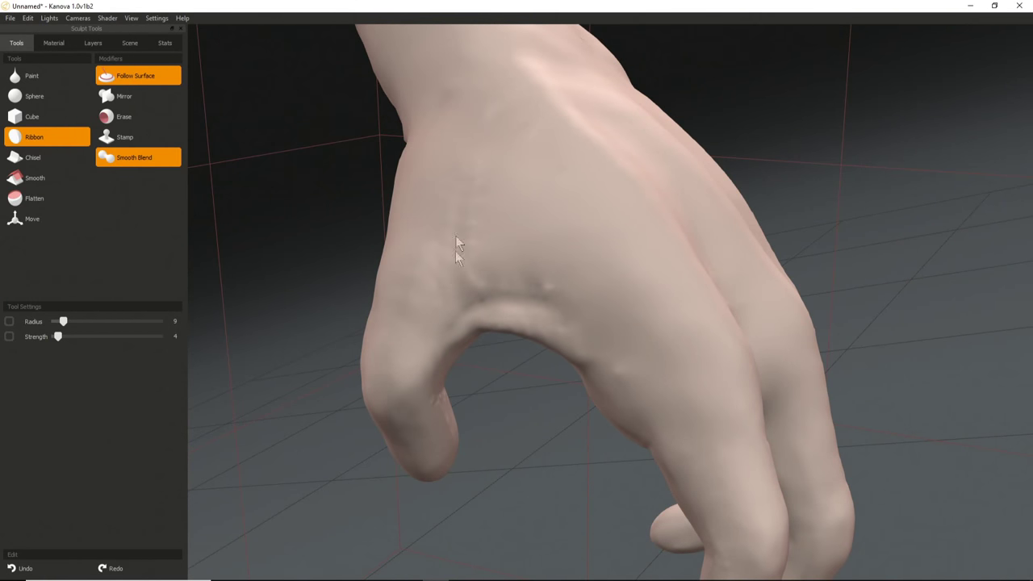
drag(544, 242, 540, 286)
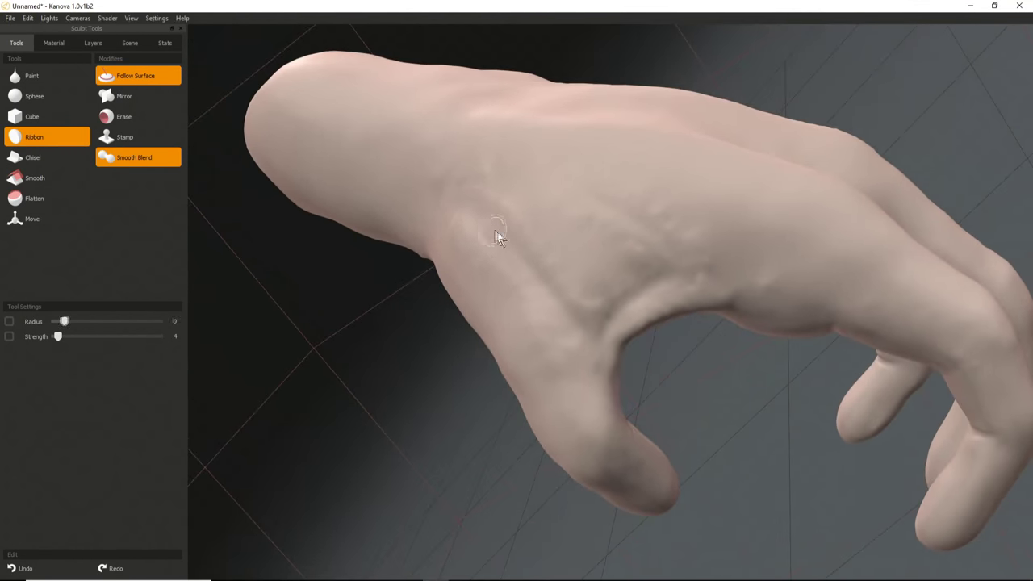
scroll(453, 158, up, 4)
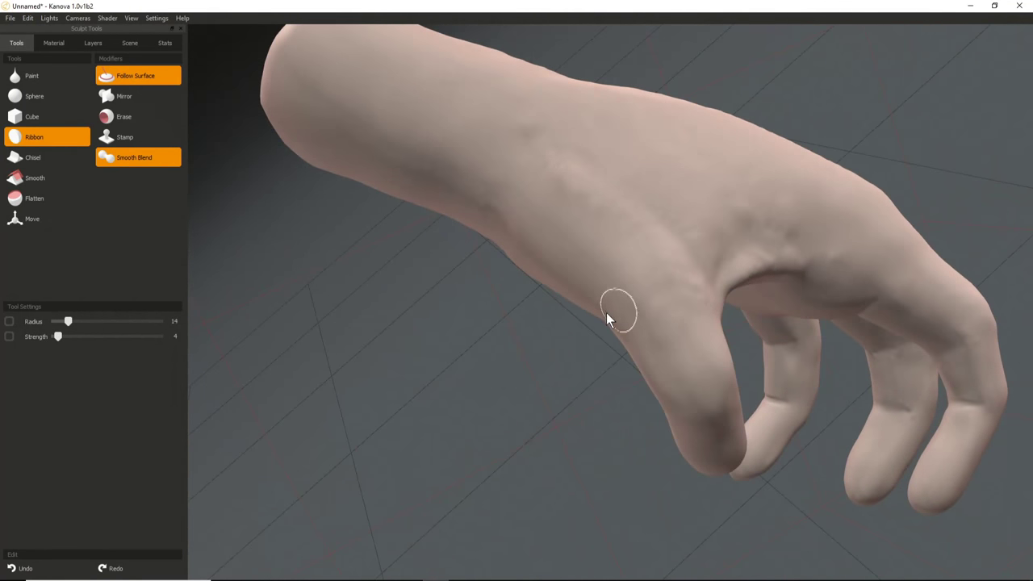
Smooth the base of the thumb from the back of the hand round to the palm at Ribbon radius 15.
middle_drag(525, 239, 584, 256)
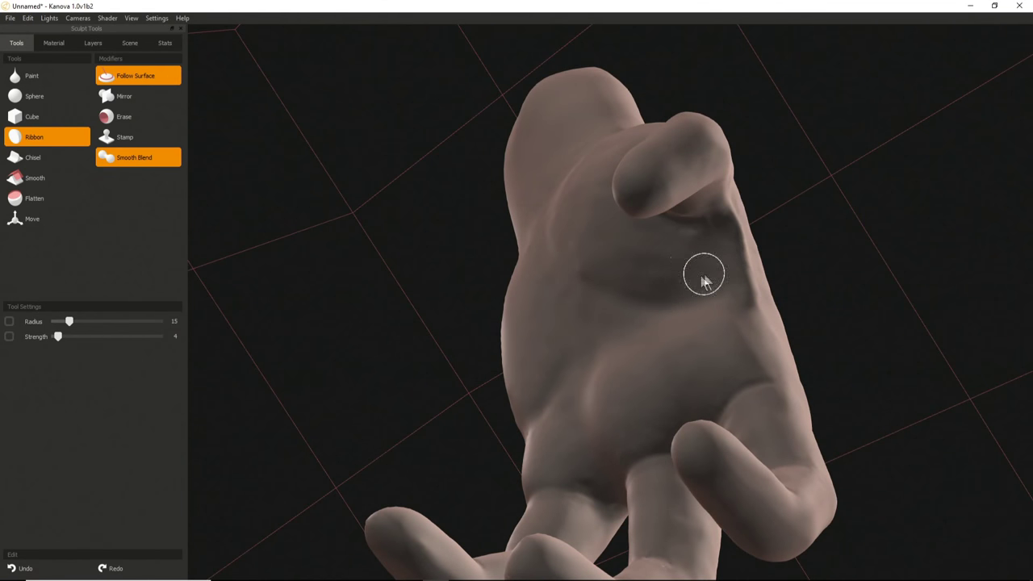
middle_drag(641, 267, 602, 247)
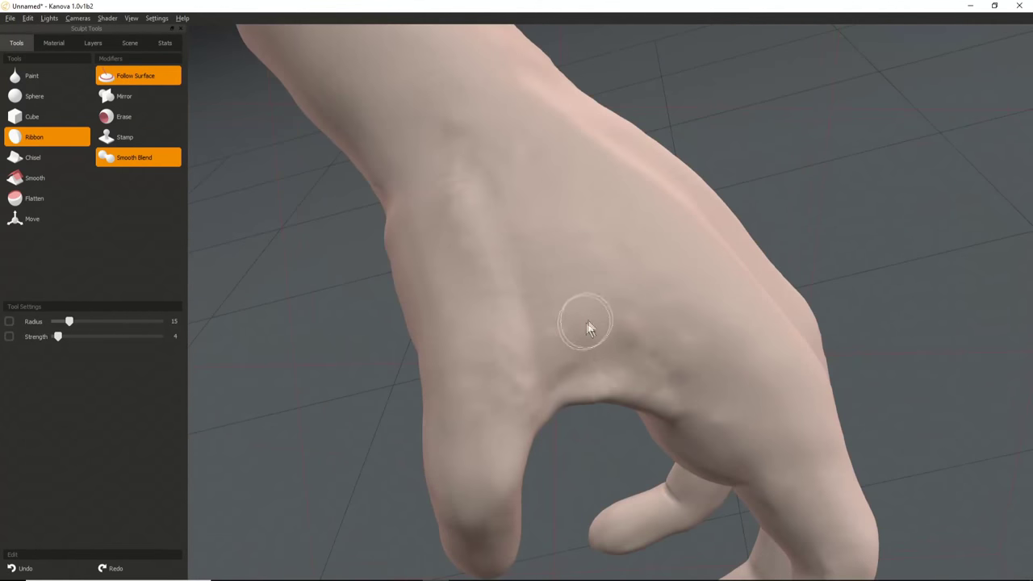
middle_drag(586, 322, 573, 352)
Refine the edge of the thumb web at Ribbon radius 7 and smooth the adjoining back of the hand at radius 30.
key(bracketleft)
drag(574, 353, 643, 352)
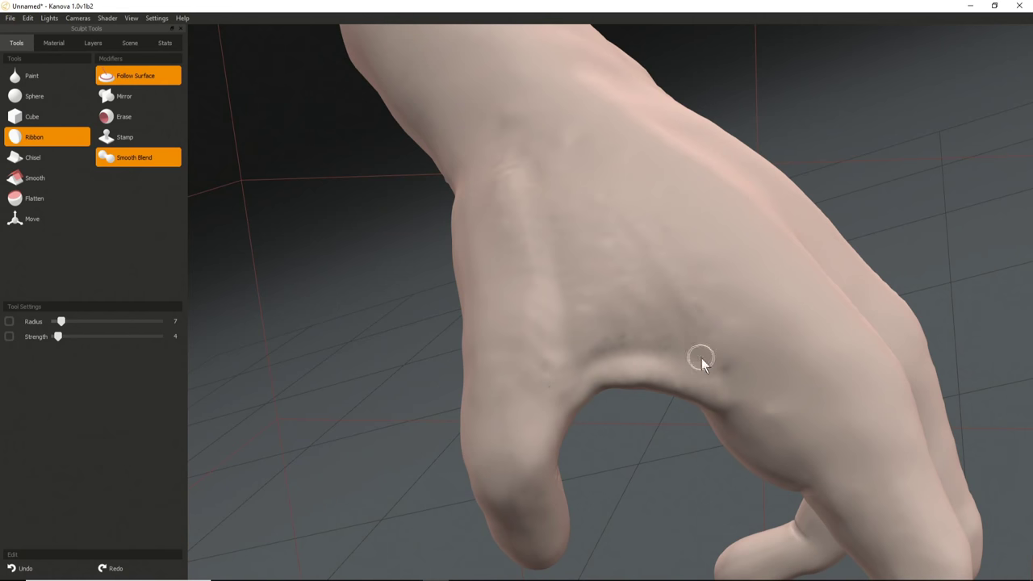
drag(562, 289, 569, 335)
right_drag(558, 288, 572, 292)
drag(573, 232, 605, 333)
mouse_move(613, 264)
mouse_down()
mouse_move(667, 347)
mouse_move(581, 290)
mouse_up()
drag(658, 374, 569, 353)
key(bracketright)
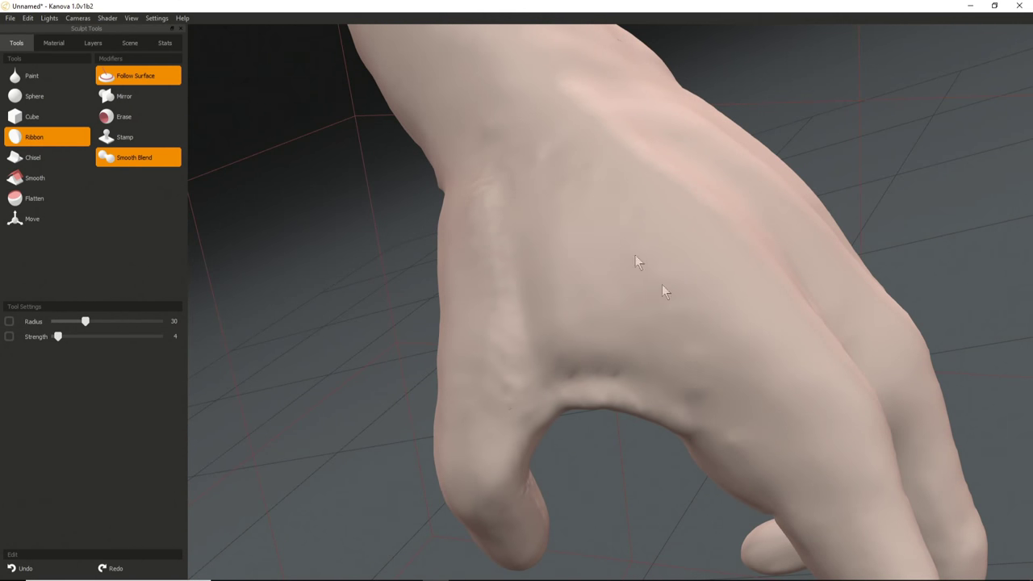
Smooth the underside of the thumb at Ribbon radius 28 and the thumb mound of the palm at radius 16.
scroll(532, 299, down, 4)
alt+drag(529, 300, 448, 278)
middle_drag(449, 284, 616, 205)
key(bracketleft)
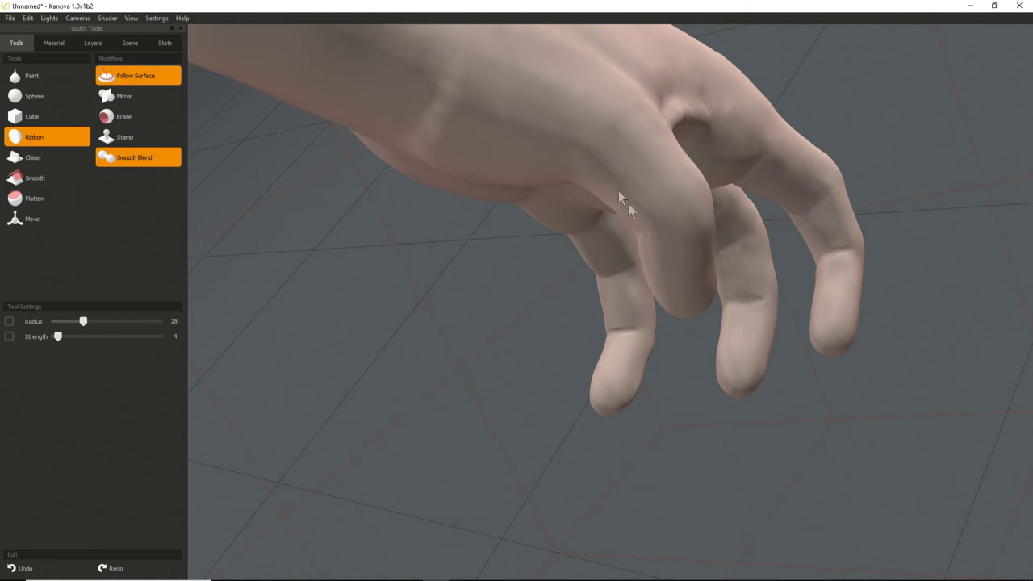
middle_drag(621, 284, 681, 150)
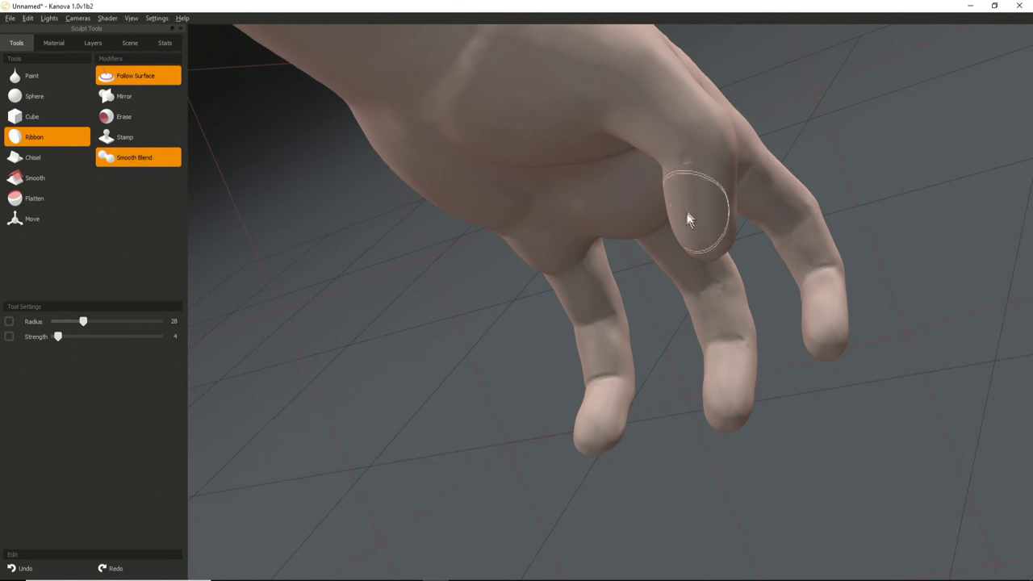
middle_drag(689, 219, 586, 162)
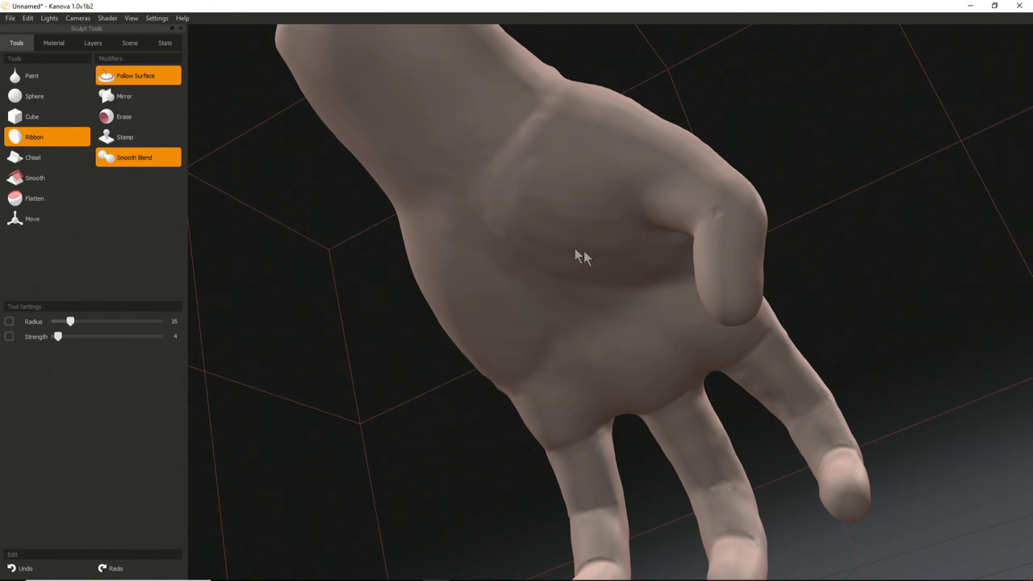
middle_drag(544, 292, 545, 253)
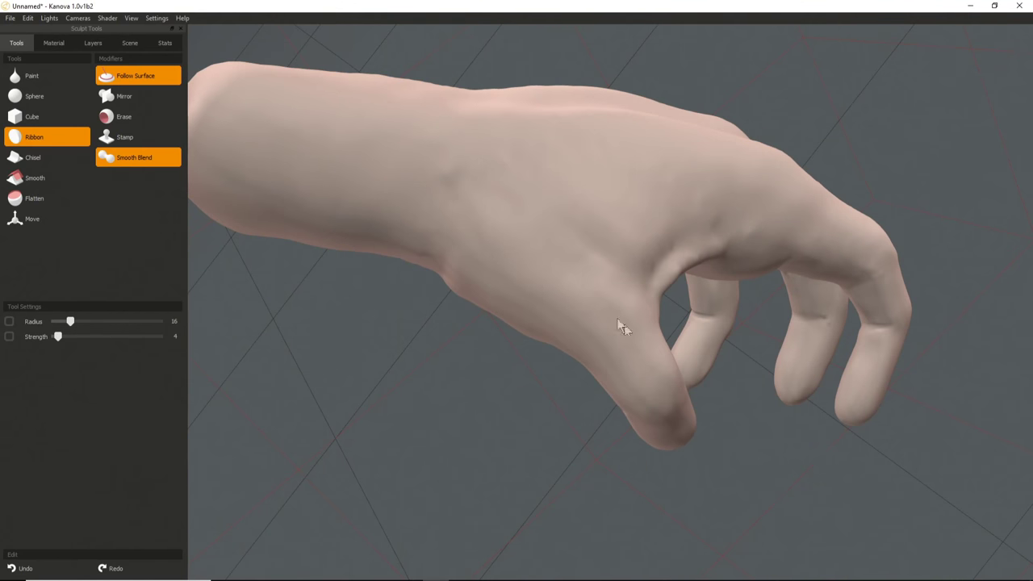
Soften the knuckles, finger segments and thumb side of the wrist at Ribbon radius 16 and strength 4.
middle_drag(618, 320, 523, 274)
middle_drag(466, 207, 658, 307)
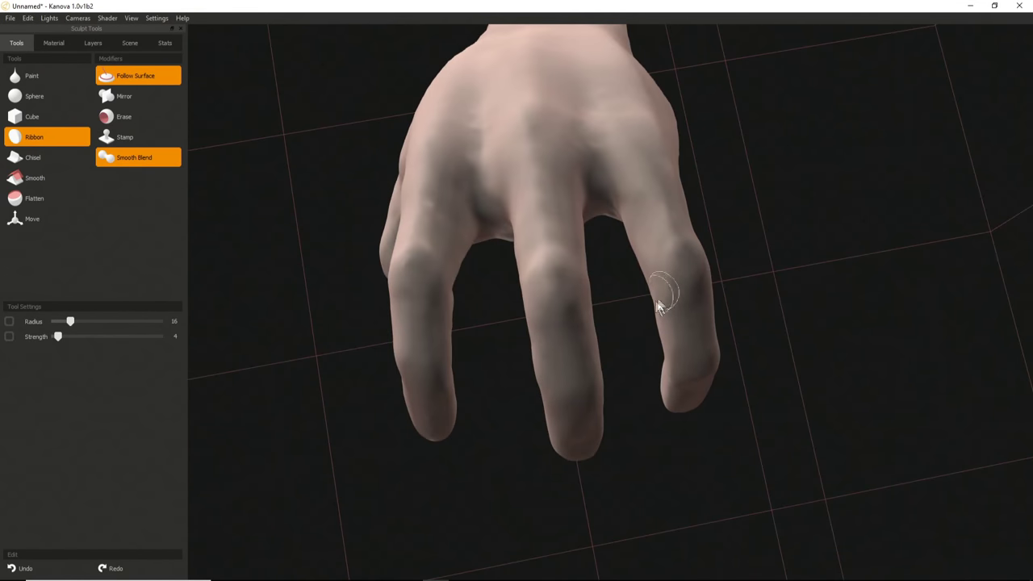
middle_drag(554, 368, 654, 282)
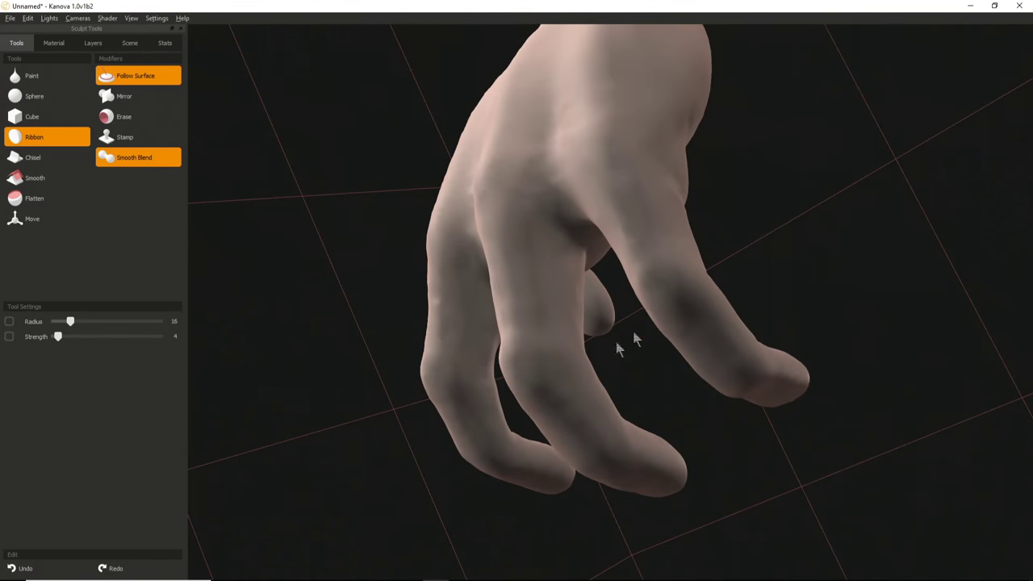
middle_drag(617, 345, 560, 288)
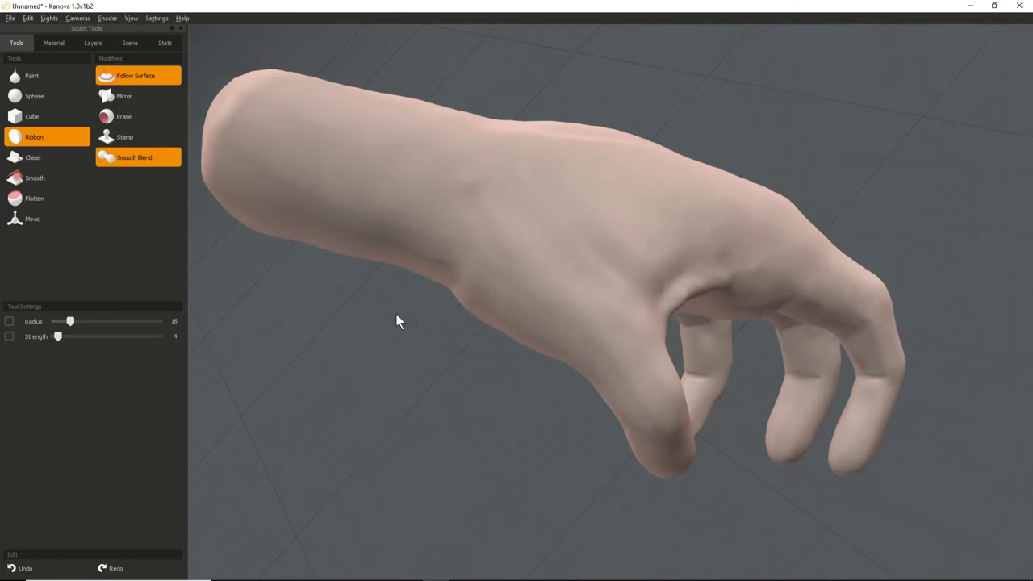
mouse_move(395, 313)
middle_down()
mouse_move(358, 279)
mouse_move(526, 418)
mouse_move(484, 413)
middle_up()
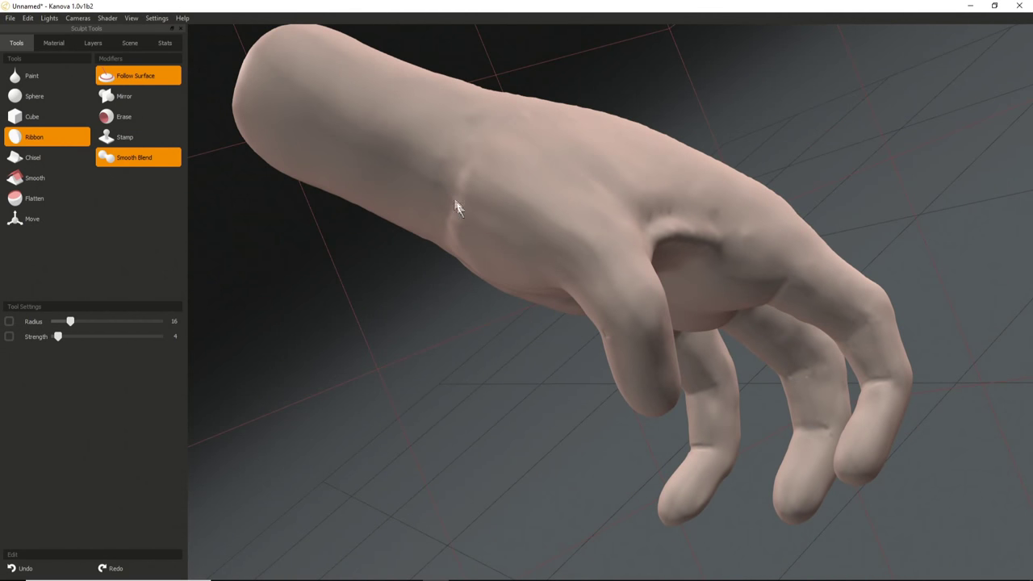
alt+drag(459, 245, 543, 232)
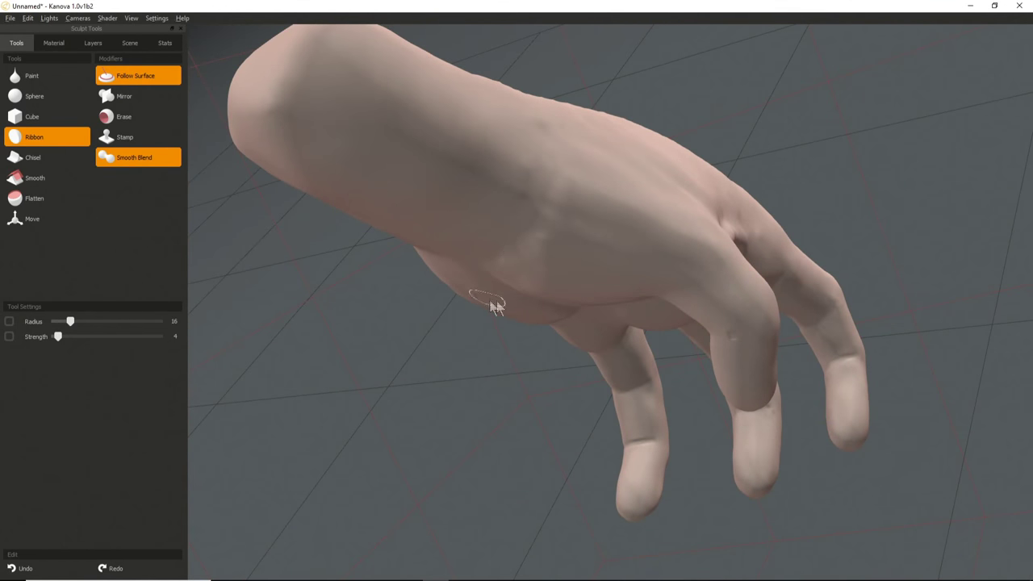
Raise the Ribbon radius to 34 and smooth the outer side of the back of the hand below the wrist.
alt+drag(493, 303, 578, 190)
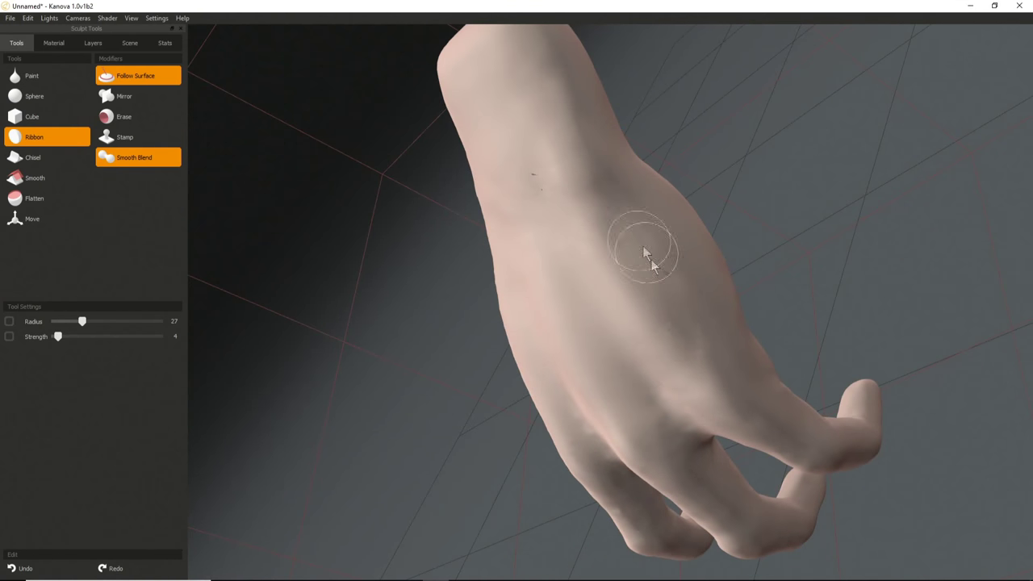
key(bracketright)
drag(659, 258, 686, 299)
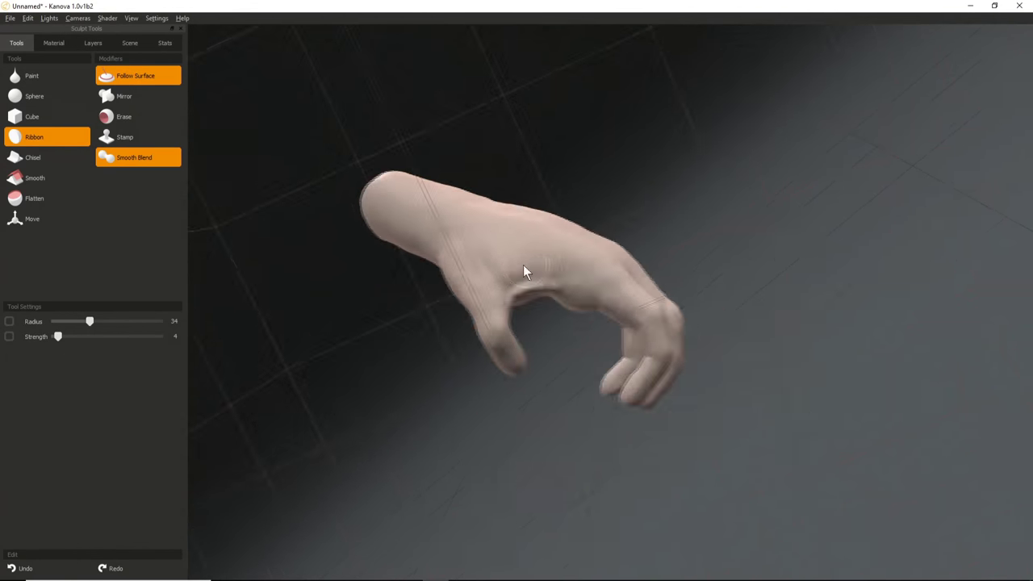
Examine the whole hand from the back, the thumb side and farther away to judge its overall form.
mouse_move(523, 264)
middle_down()
mouse_move(412, 420)
mouse_move(351, 315)
mouse_move(717, 277)
mouse_move(606, 336)
mouse_move(753, 339)
mouse_move(468, 247)
mouse_move(572, 422)
mouse_move(546, 208)
middle_up()
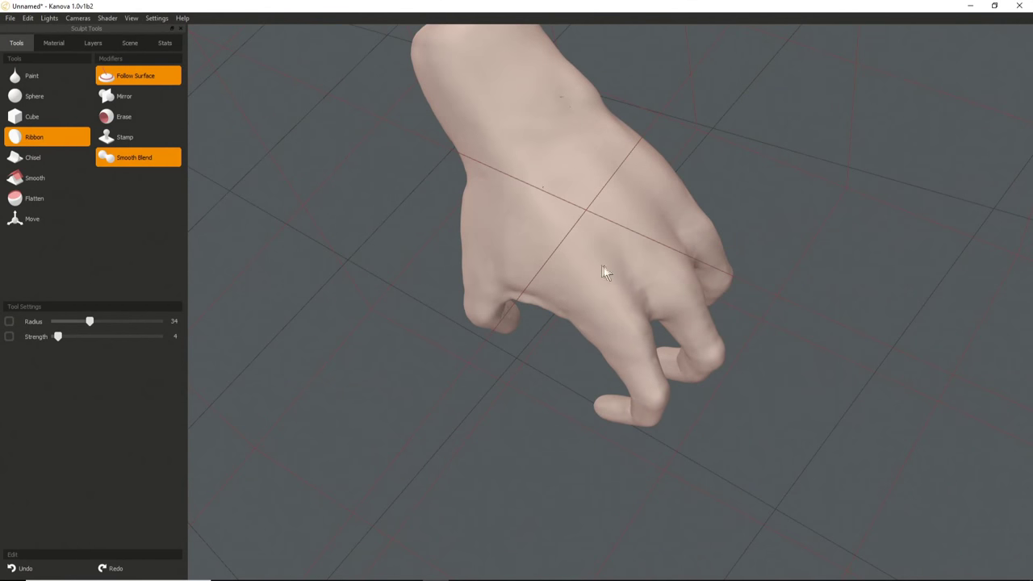
middle_drag(604, 261, 581, 191)
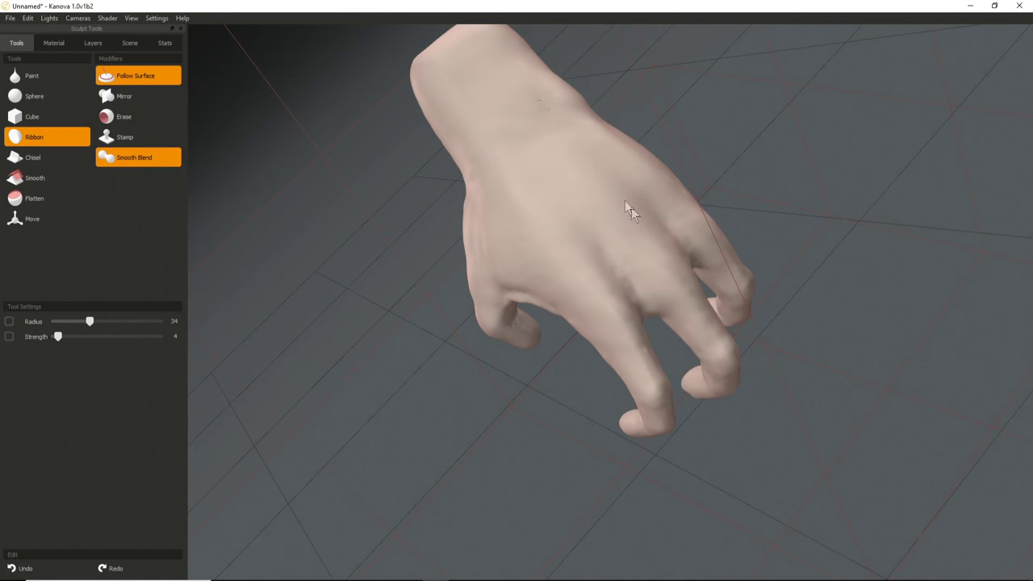
middle_drag(594, 133, 623, 176)
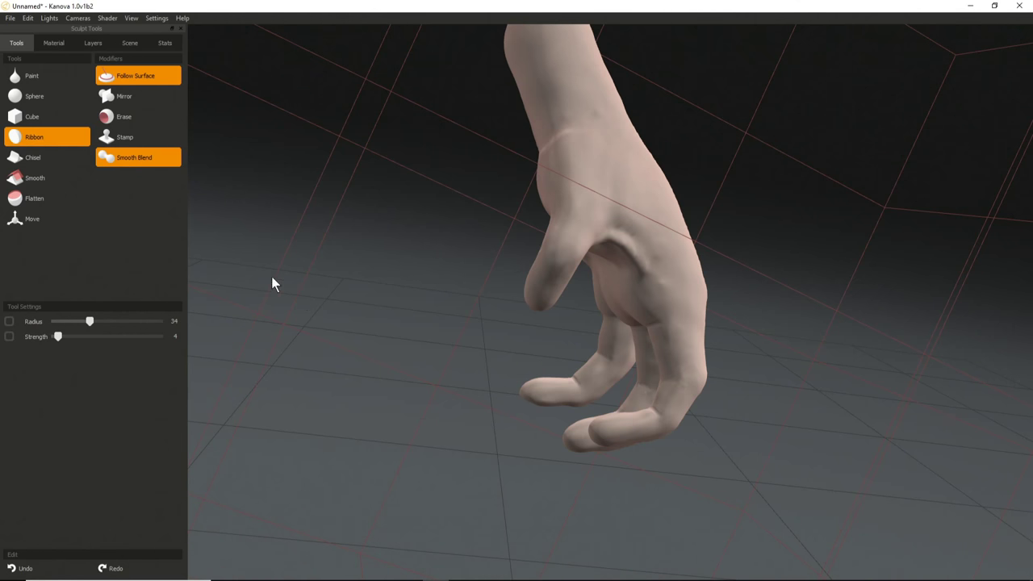
alt+drag(759, 300, 622, 306)
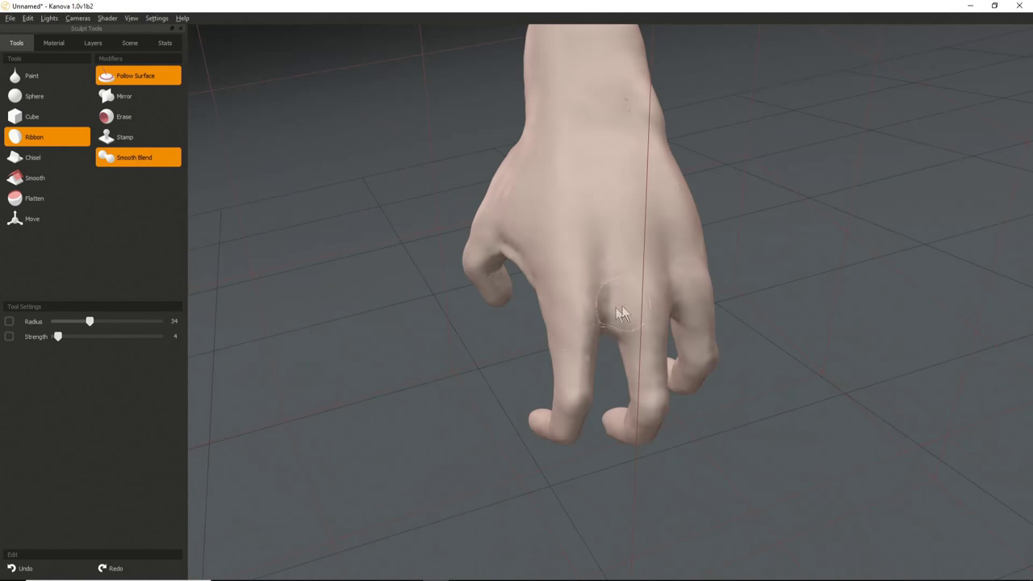
alt+right_drag(621, 306, 194, 325)
alt+drag(541, 283, 507, 294)
key(g)
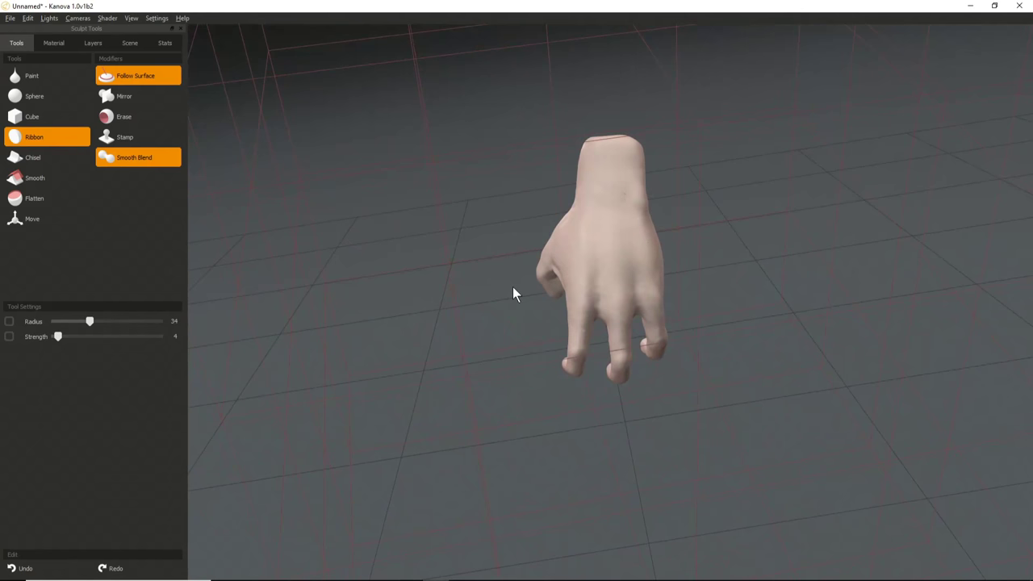